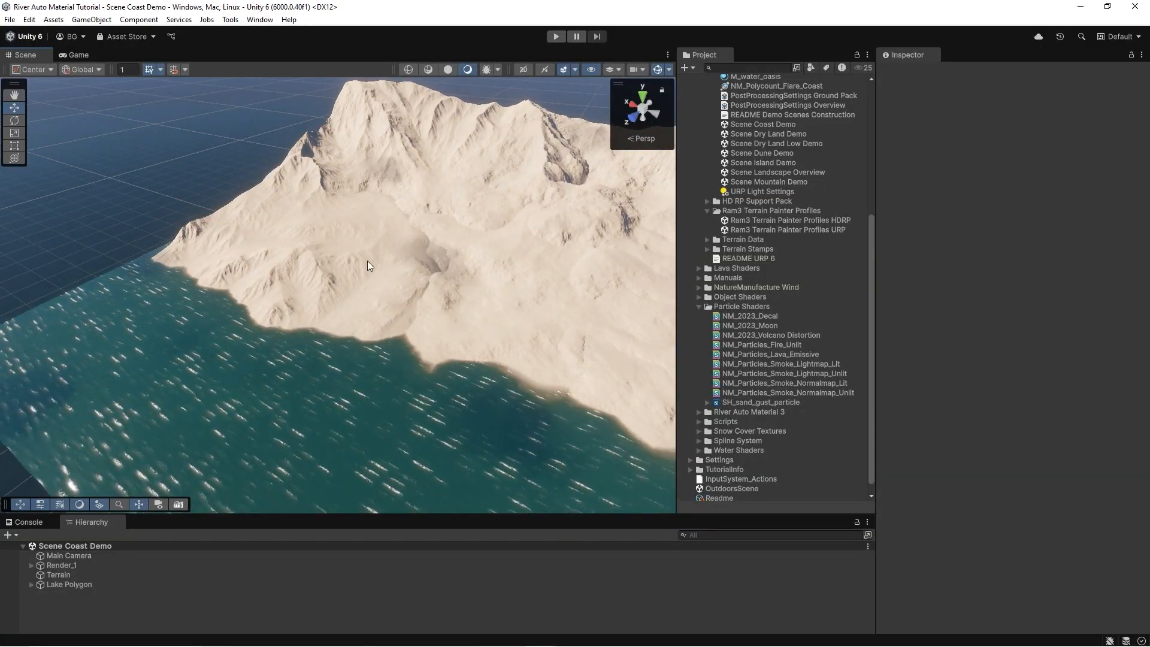
# Create a new Terrain Spline from the NatureManufacture 3D objects.
pyautogui.moveTo(368, 261); pyautogui.dragTo(400, 267, button='right')
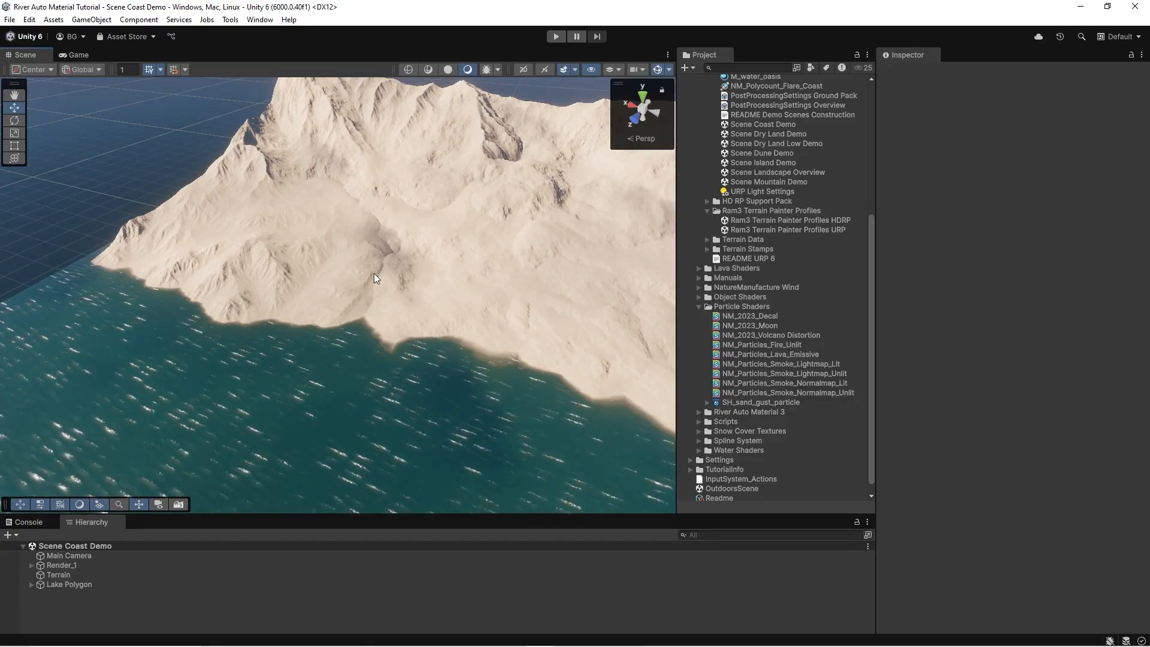
pyautogui.moveTo(363, 246); pyautogui.dragTo(417, 262, button='right')
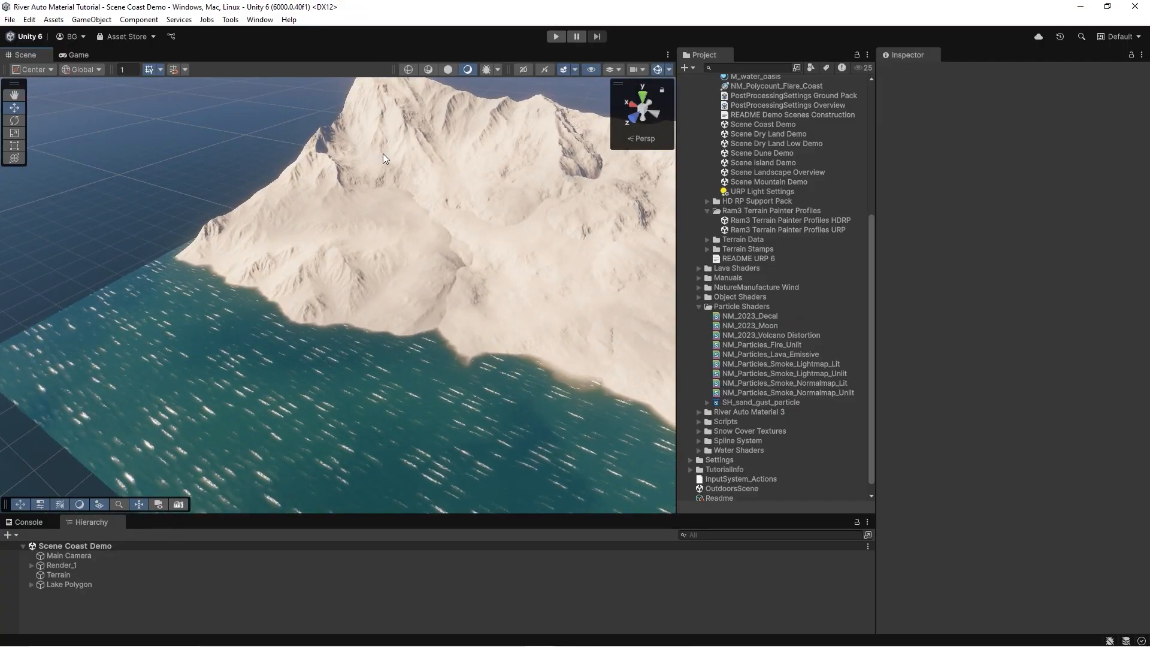
pyautogui.moveTo(384, 156); pyautogui.dragTo(440, 150, button='right')
pyautogui.moveTo(504, 333); pyautogui.dragTo(459, 337, button='right')
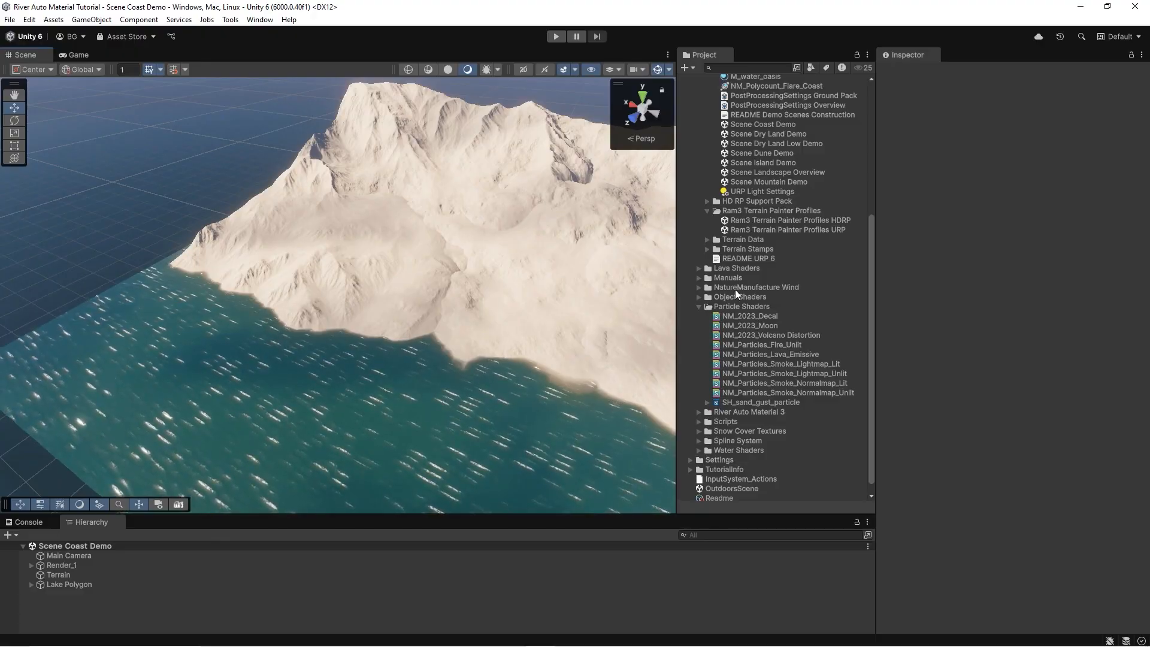
pyautogui.scroll(5, 767, 180)
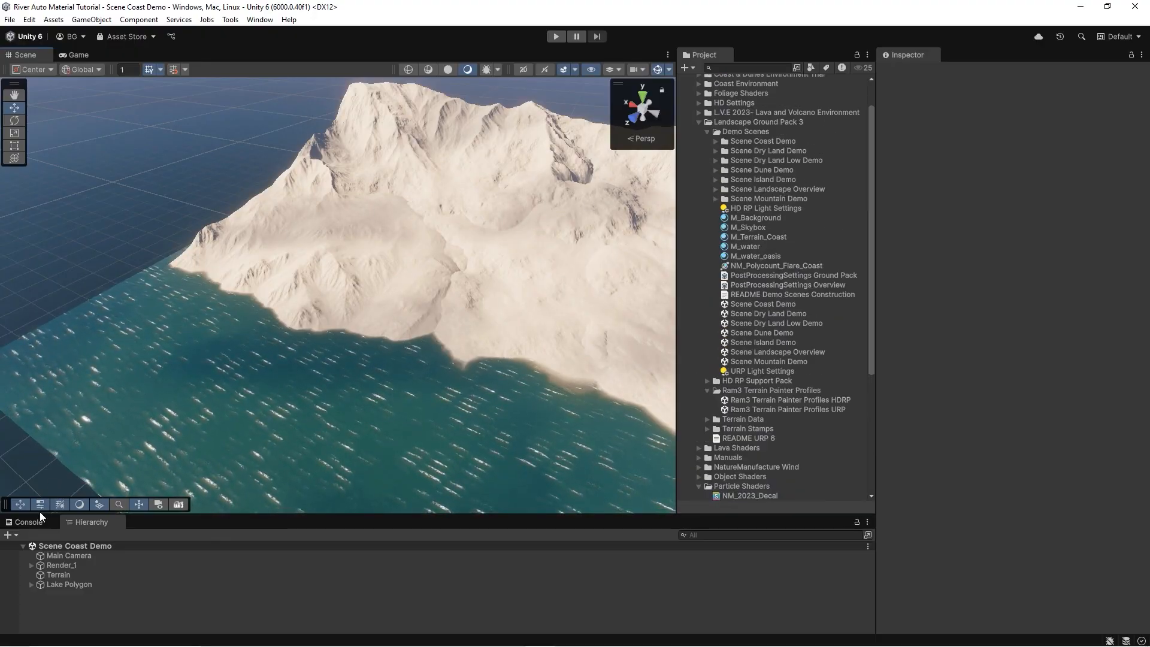
pyautogui.click(18, 536)
pyautogui.moveTo(60, 374)
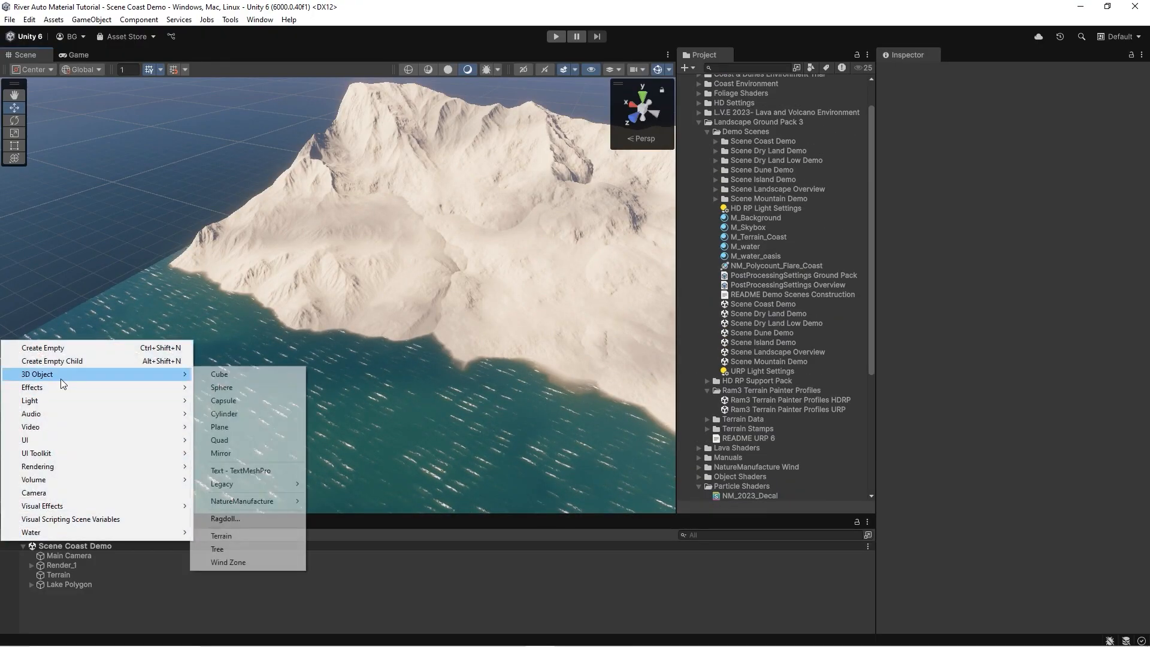
pyautogui.moveTo(246, 502)
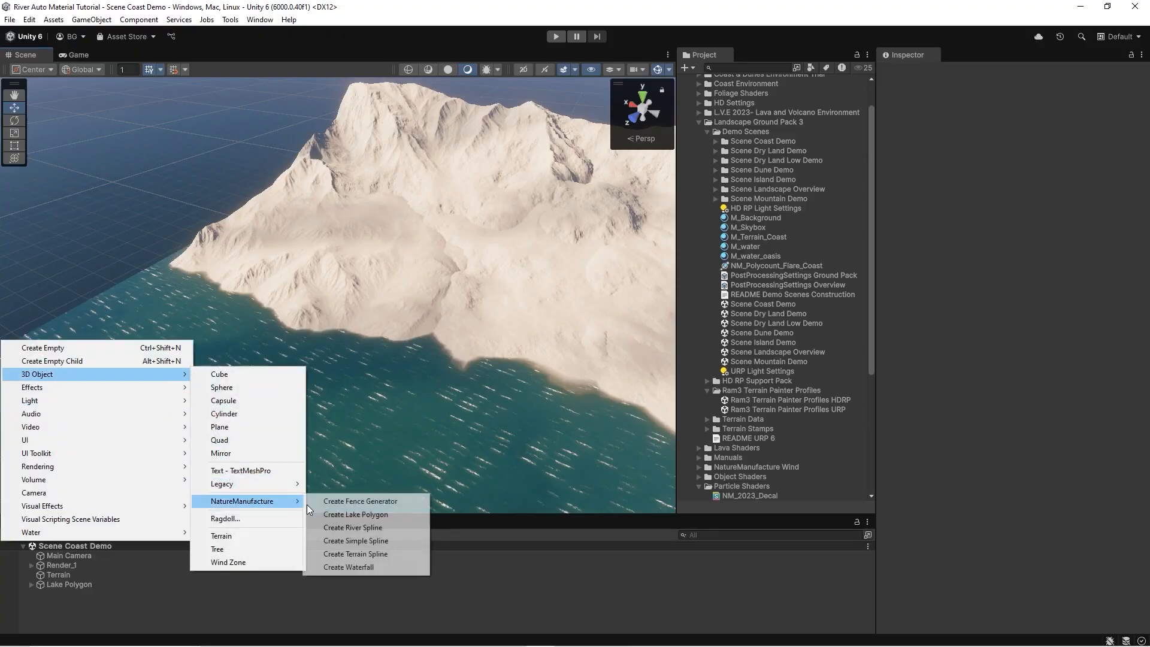
pyautogui.click(366, 553)
# Place terrain spline points running from the water up across the mountain.
pyautogui.moveTo(386, 301); pyautogui.dragTo(204, 313, button='right')
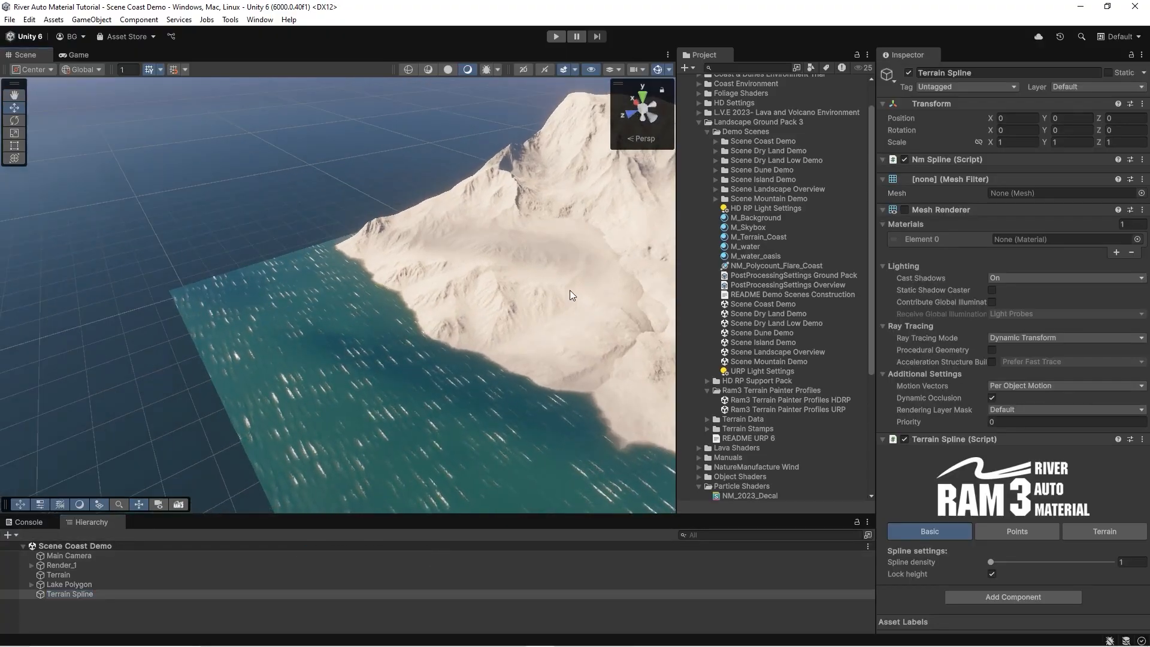
pyautogui.keyDown('ctrl'); pyautogui.click(198, 308); pyautogui.keyUp('ctrl')
pyautogui.moveTo(242, 290); pyautogui.dragTo(628, 295, button='right')
pyautogui.keyDown('ctrl'); pyautogui.click(400, 200); pyautogui.keyUp('ctrl')
pyautogui.keyDown('ctrl'); pyautogui.click(510, 205); pyautogui.keyUp('ctrl')
pyautogui.keyDown('ctrl'); pyautogui.click(586, 293); pyautogui.keyUp('ctrl')
pyautogui.moveTo(556, 293); pyautogui.dragTo(656, 305)
pyautogui.moveTo(656, 306); pyautogui.dragTo(422, 176, button='right')
pyautogui.moveTo(447, 275); pyautogui.dragTo(538, 269)
pyautogui.moveTo(538, 269); pyautogui.dragTo(413, 264, button='right')
pyautogui.moveTo(459, 290); pyautogui.dragTo(465, 230)
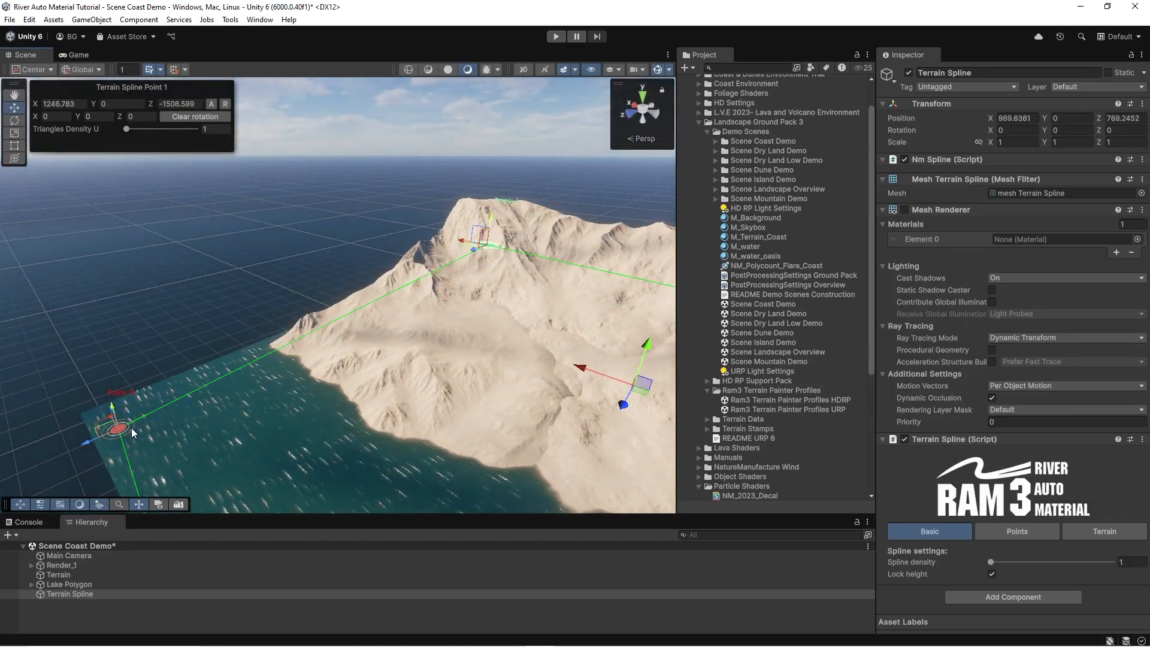
# Reposition the terrain spline points along the coastline.
pyautogui.moveTo(86, 442); pyautogui.dragTo(27, 466)
pyautogui.moveTo(211, 368); pyautogui.dragTo(161, 385, button='right')
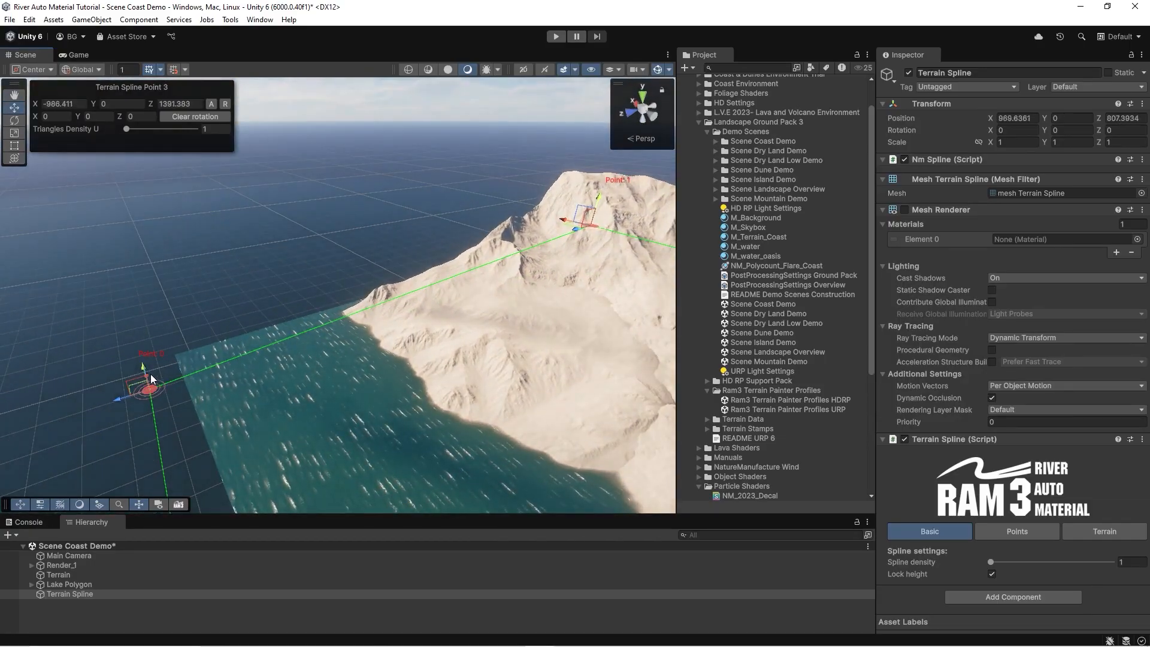
pyautogui.moveTo(150, 374); pyautogui.dragTo(130, 326)
pyautogui.moveTo(131, 326); pyautogui.dragTo(654, 380, button='right')
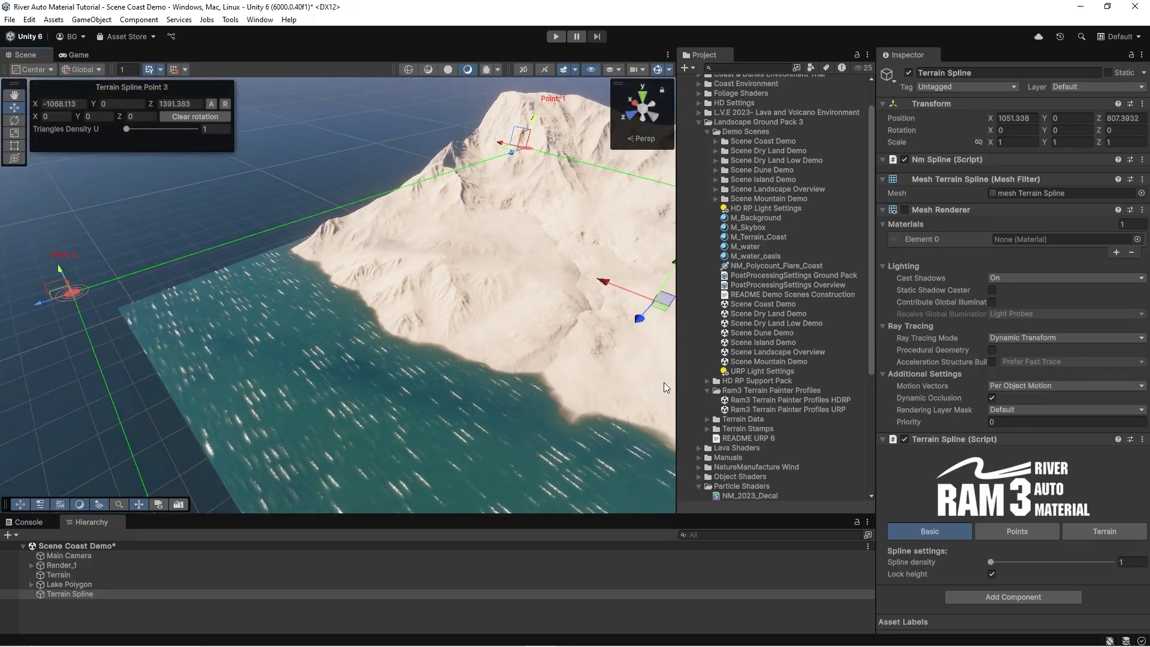
# Assign the R3_Automatic_Terrain_Coast painter profile to the Terrain Spline and paint the terrain with it.
pyautogui.doubleClick(804, 400)
pyautogui.click(913, 574)
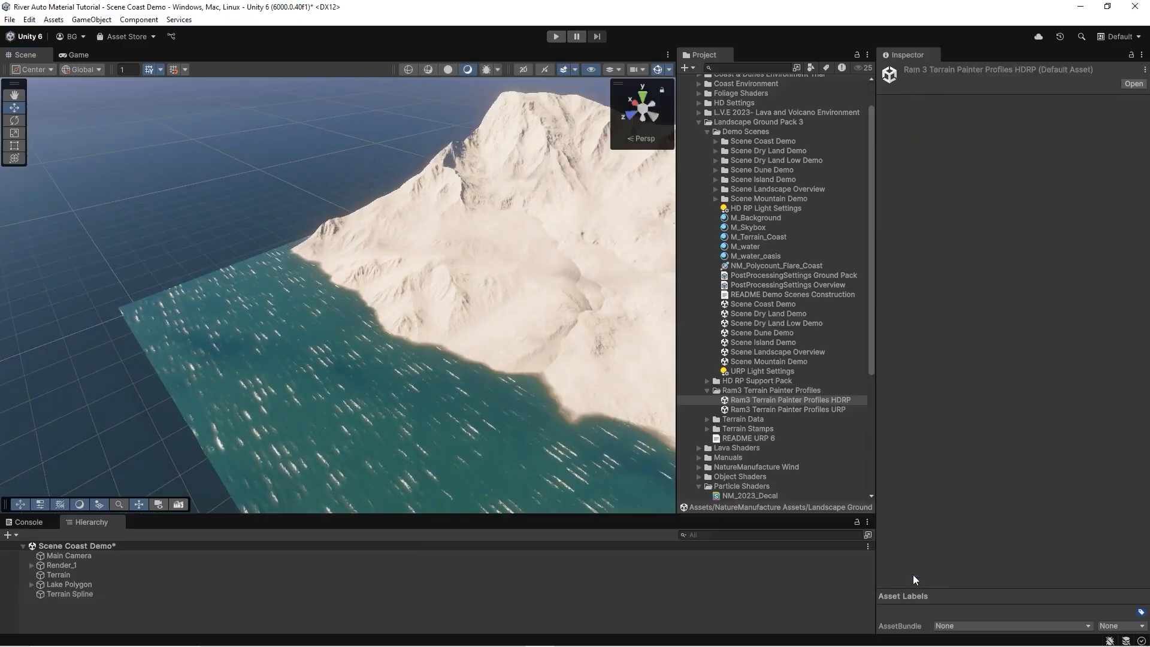
pyautogui.click(70, 594)
pyautogui.press('f')
pyautogui.click(513, 293)
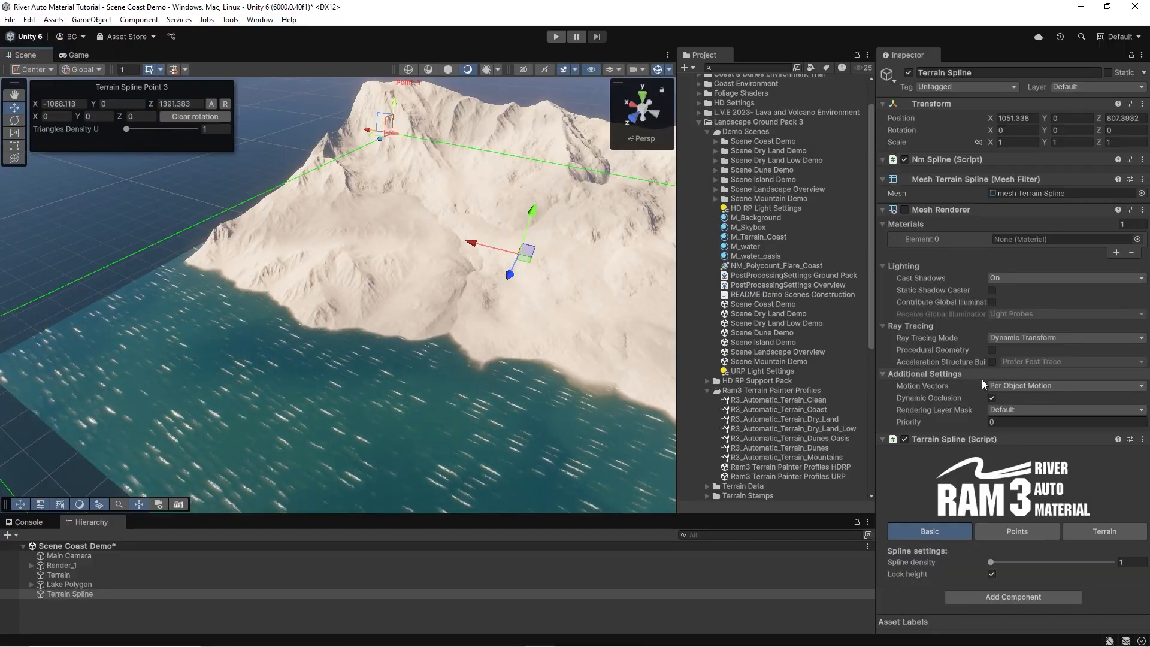
pyautogui.click(1085, 532)
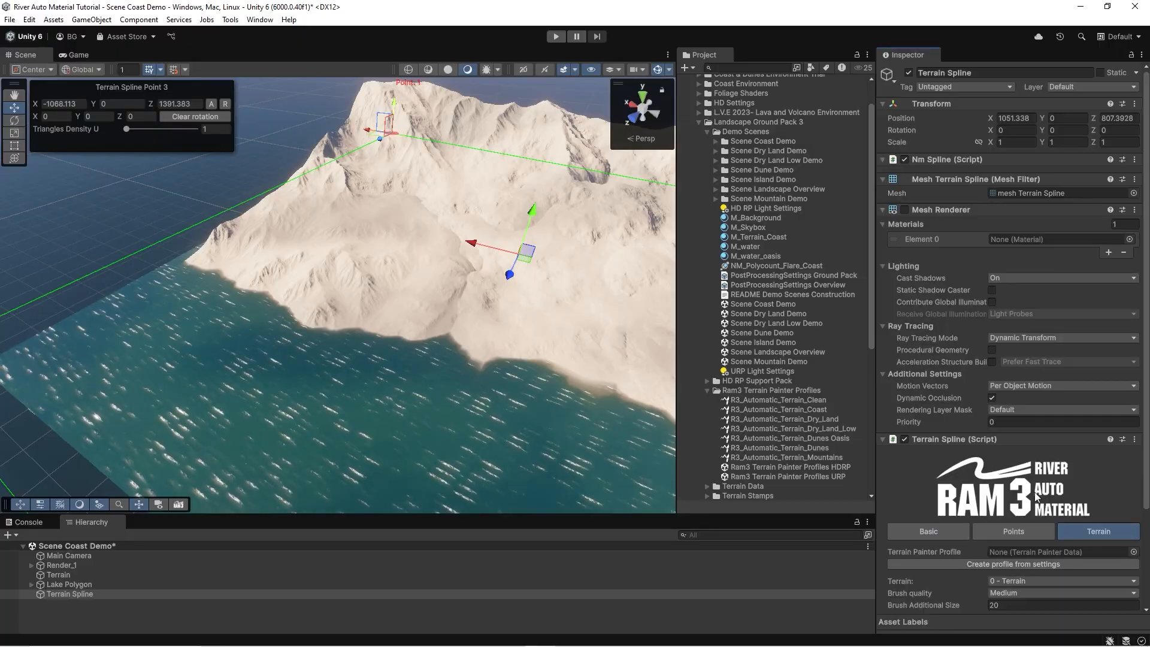
pyautogui.scroll(-4, 1077, 426)
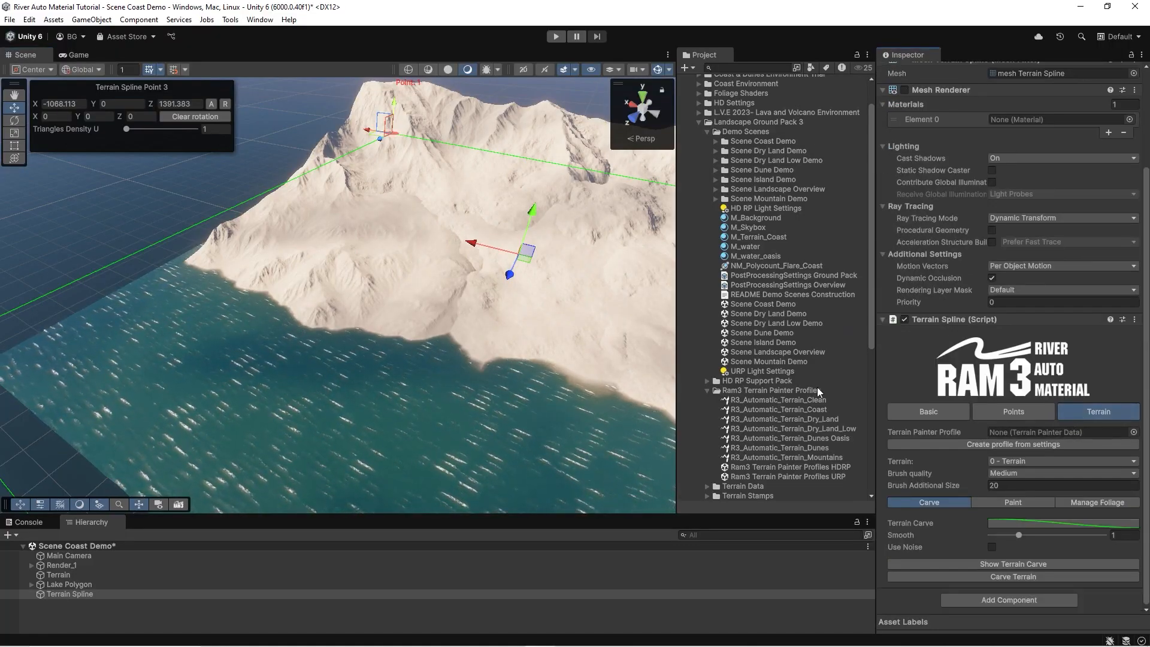
pyautogui.moveTo(794, 407); pyautogui.dragTo(1051, 525)
pyautogui.moveTo(1027, 430); pyautogui.dragTo(1026, 430)
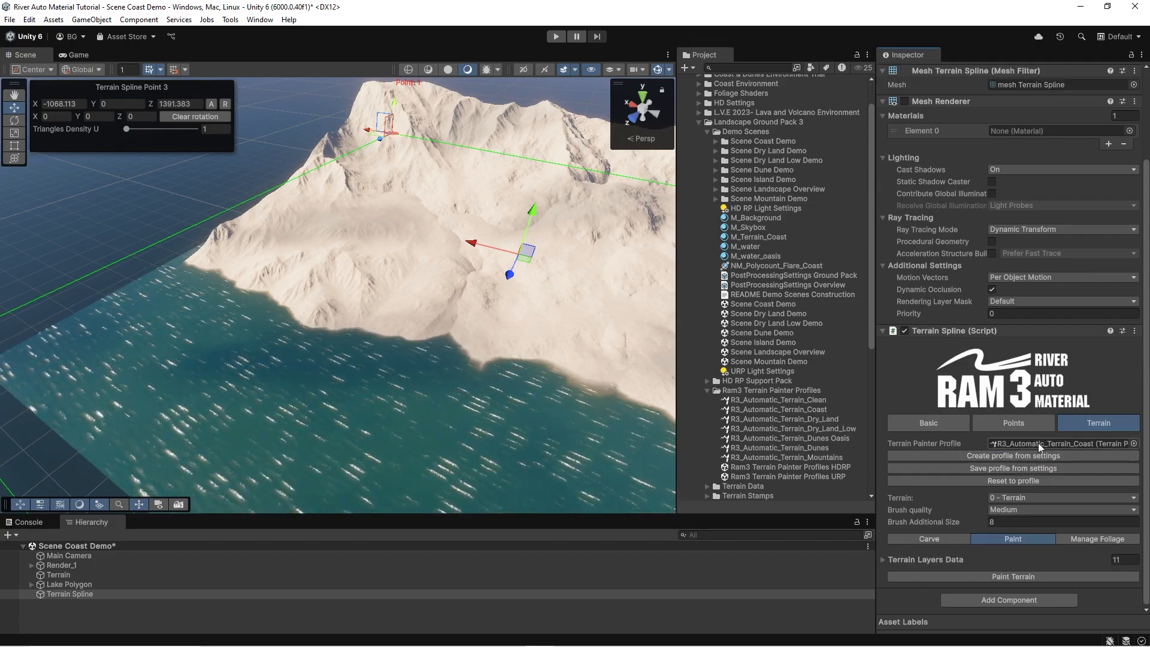
pyautogui.click(1007, 577)
# Select the terrain and inspect its painted surface up close.
pyautogui.moveTo(392, 268)
pyautogui.mouseDown(button='right')
pyautogui.moveTo(506, 276)
pyautogui.moveTo(436, 270)
pyautogui.moveTo(326, 290)
pyautogui.moveTo(258, 323)
pyautogui.moveTo(465, 267)
pyautogui.moveTo(547, 282)
pyautogui.moveTo(578, 268)
pyautogui.moveTo(598, 308)
pyautogui.moveTo(588, 336)
pyautogui.moveTo(671, 326)
pyautogui.mouseUp(button='right')
pyautogui.moveTo(803, 342); pyautogui.dragTo(929, 369, button='right')
pyautogui.moveTo(392, 382)
pyautogui.mouseDown(button='right')
pyautogui.moveTo(298, 358)
pyautogui.moveTo(308, 321)
pyautogui.moveTo(331, 324)
pyautogui.moveTo(422, 268)
pyautogui.moveTo(316, 251)
pyautogui.moveTo(334, 205)
pyautogui.moveTo(345, 293)
pyautogui.moveTo(360, 303)
pyautogui.moveTo(367, 248)
pyautogui.moveTo(278, 274)
pyautogui.moveTo(114, 278)
pyautogui.mouseUp(button='right')
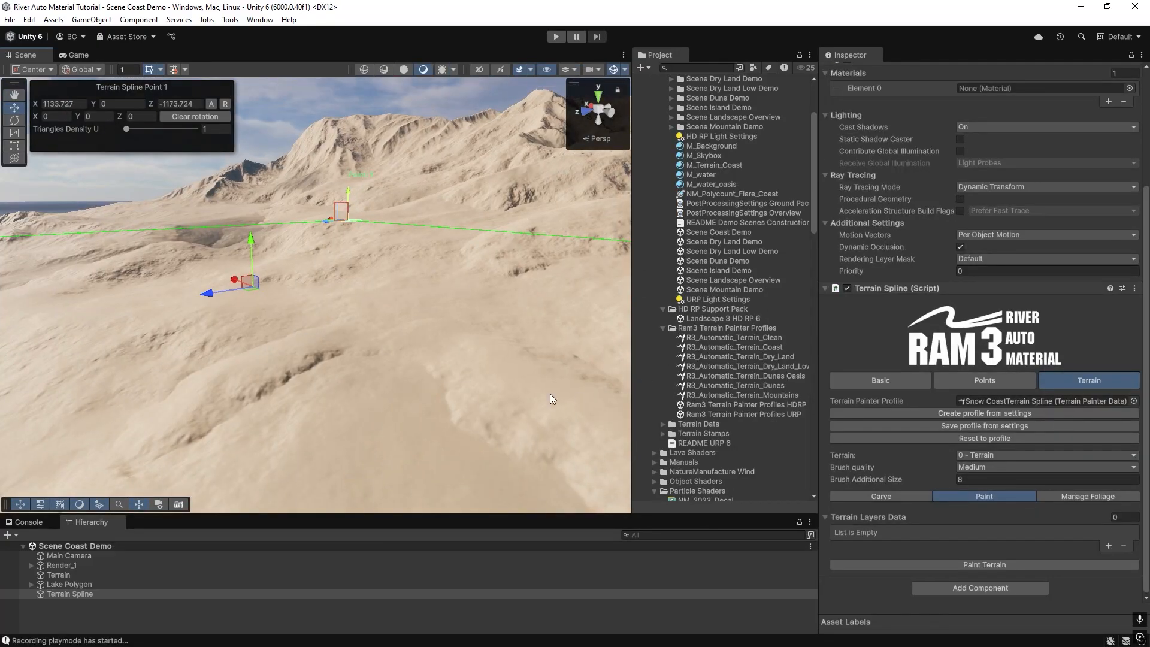
pyautogui.click(550, 394)
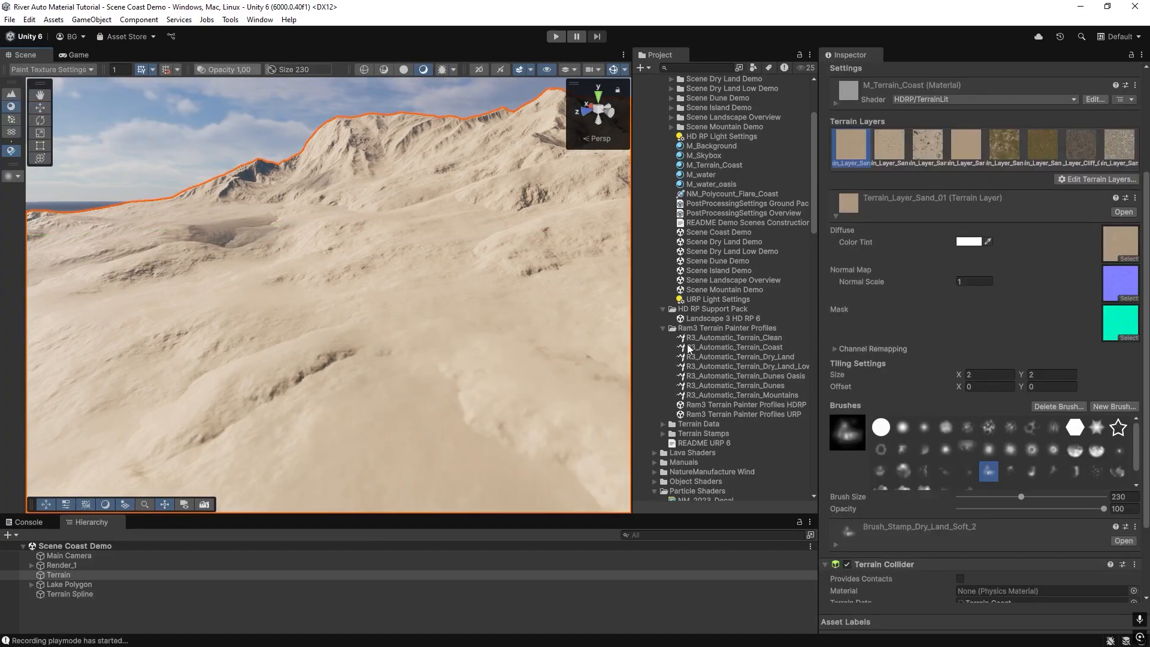
pyautogui.moveTo(362, 303)
pyautogui.mouseDown(button='right')
pyautogui.moveTo(362, 336)
pyautogui.moveTo(362, 316)
pyautogui.moveTo(333, 318)
pyautogui.moveTo(367, 318)
pyautogui.mouseUp(button='right')
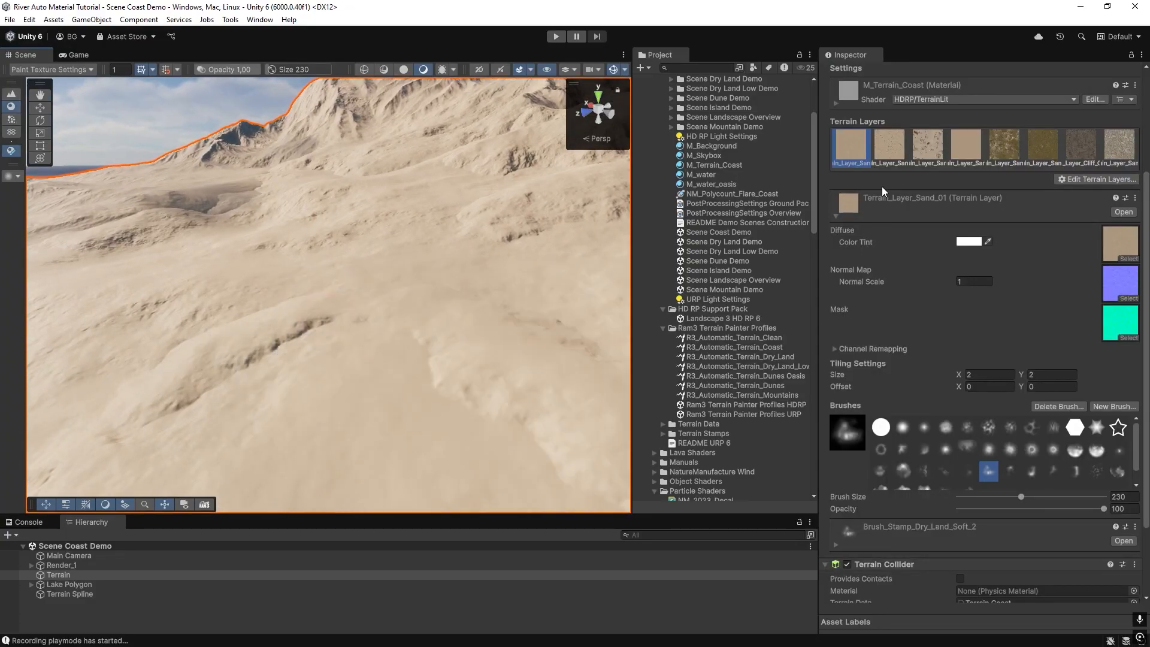
pyautogui.click(1092, 179)
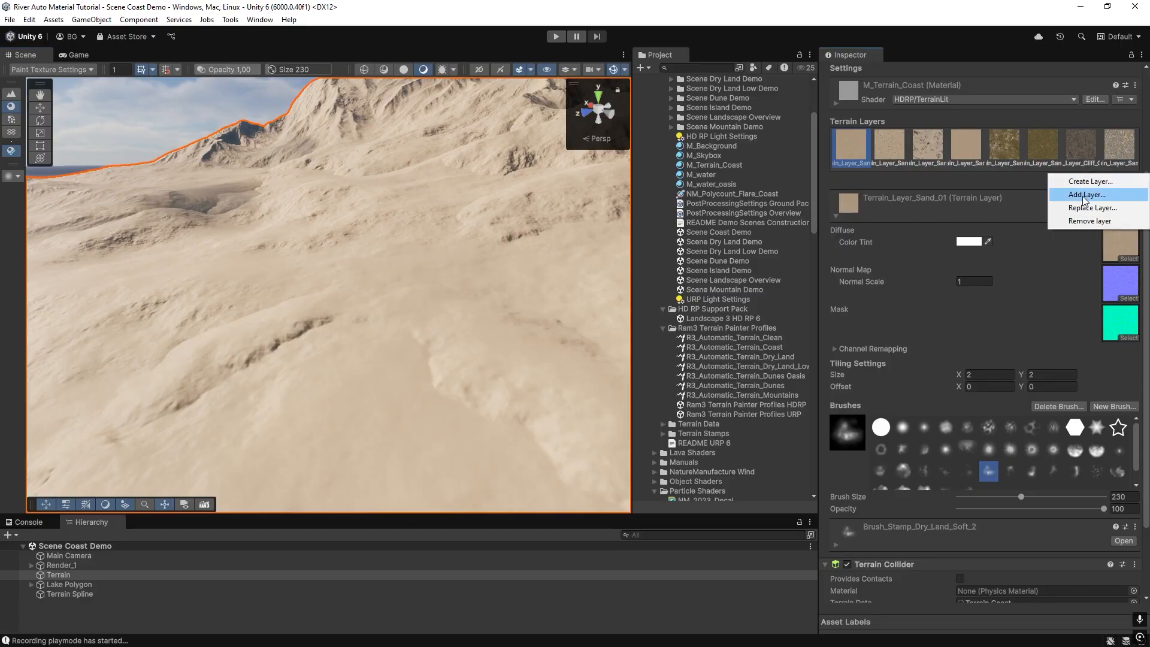
pyautogui.moveTo(206, 354); pyautogui.dragTo(197, 414, button='right')
pyautogui.press('w')
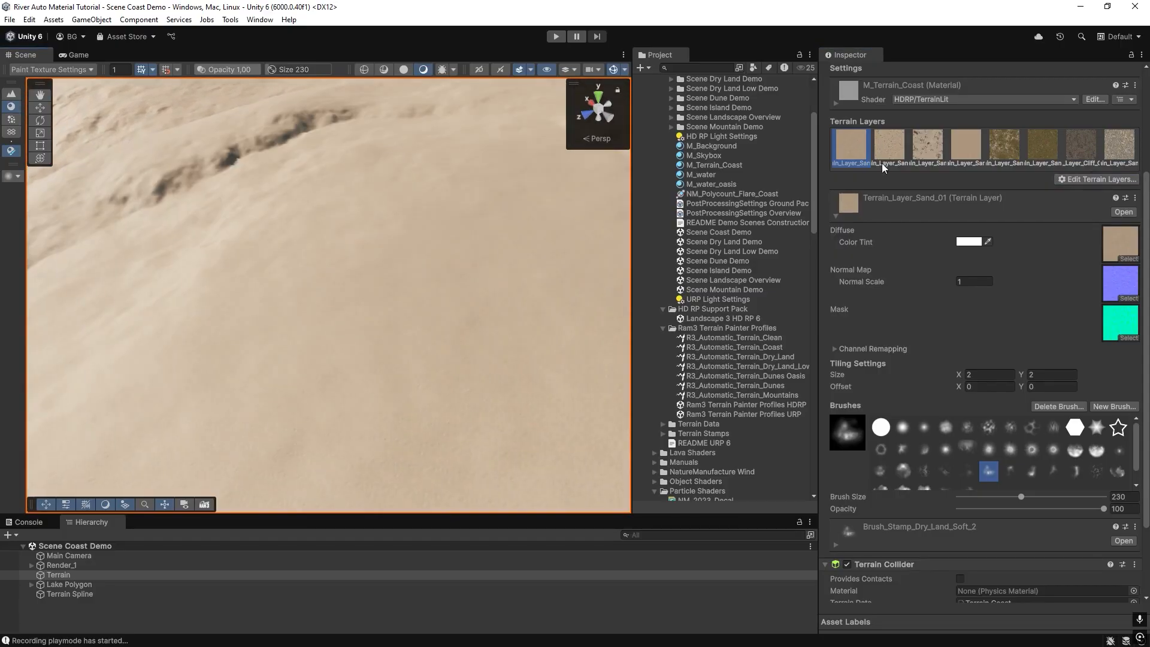
# Inspect each terrain layer's texture in the terrain's layer list.
pyautogui.moveTo(306, 243); pyautogui.dragTo(316, 292, button='right')
pyautogui.click(927, 145)
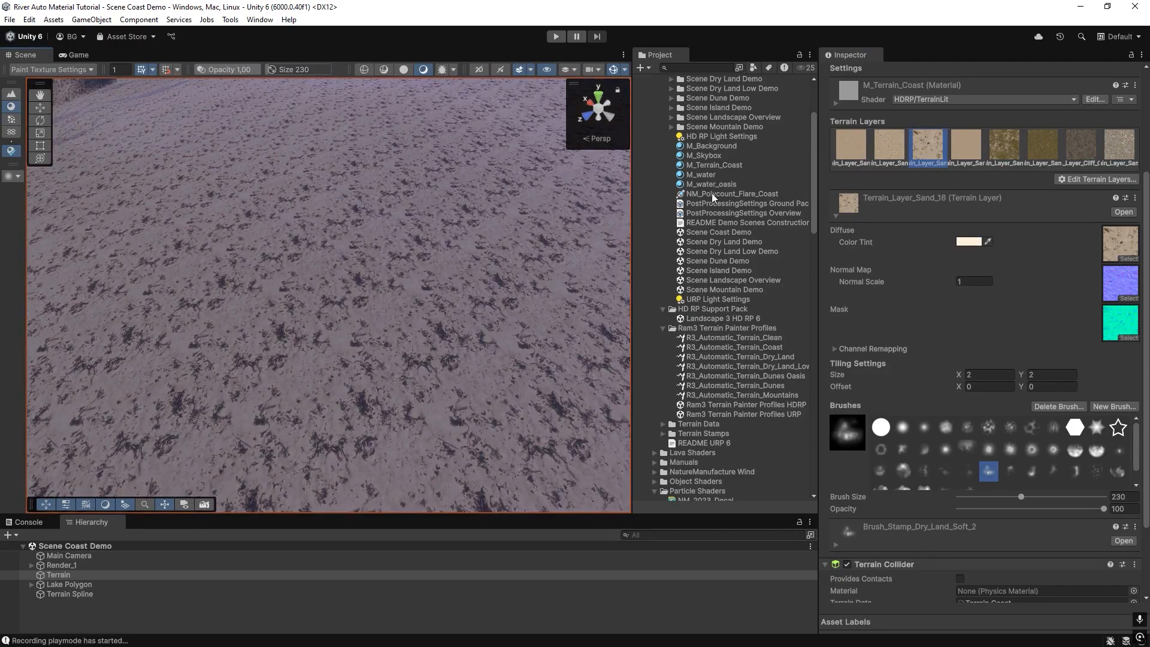
pyautogui.click(1004, 145)
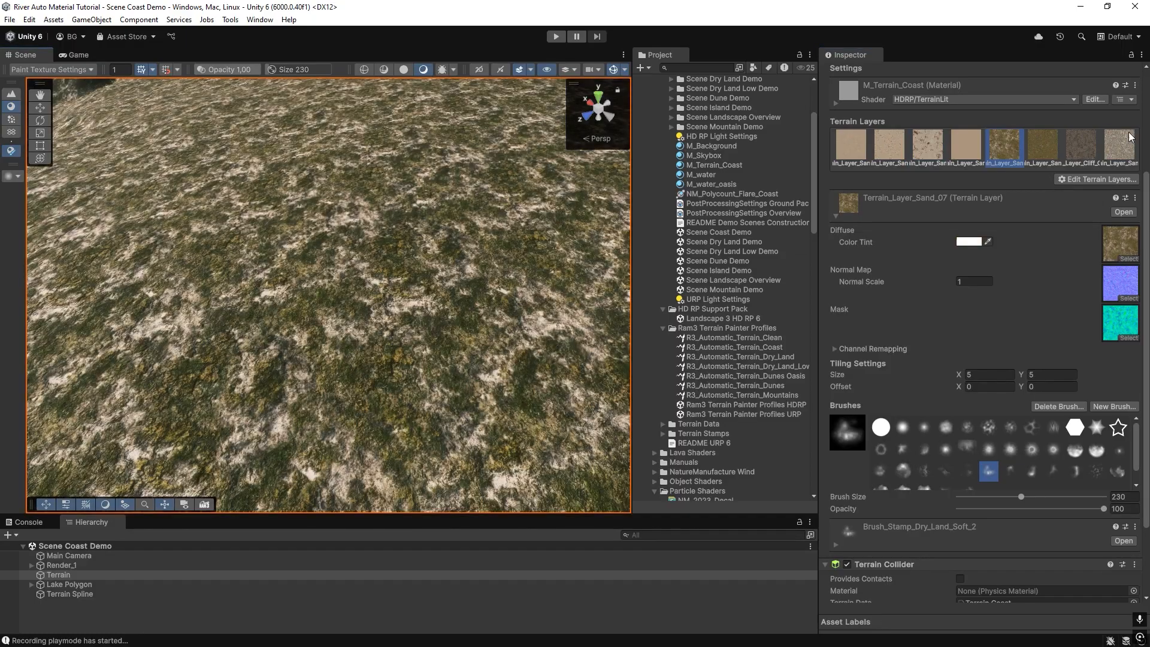
pyautogui.click(1043, 145)
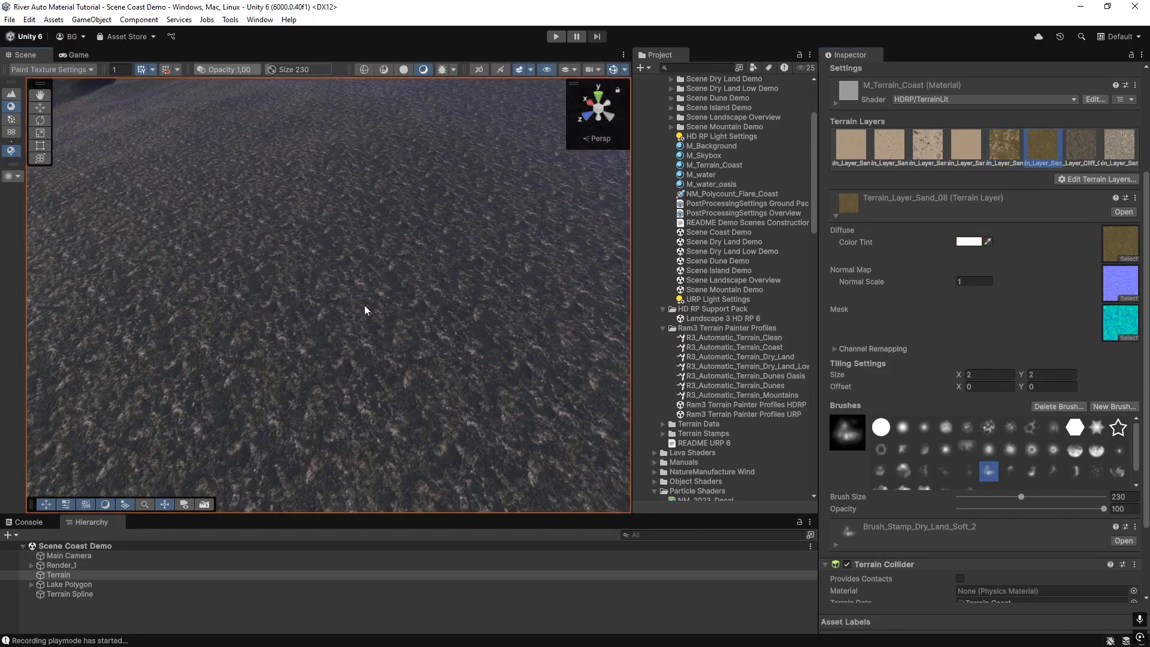
pyautogui.click(1082, 147)
pyautogui.click(382, 253)
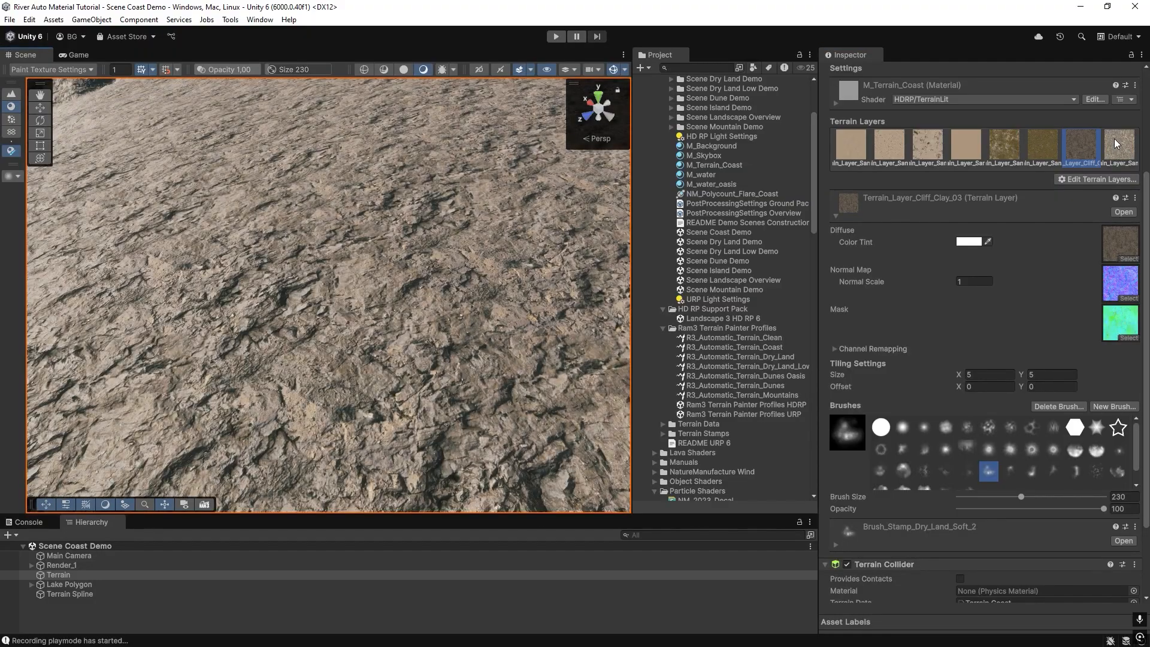
pyautogui.click(1115, 141)
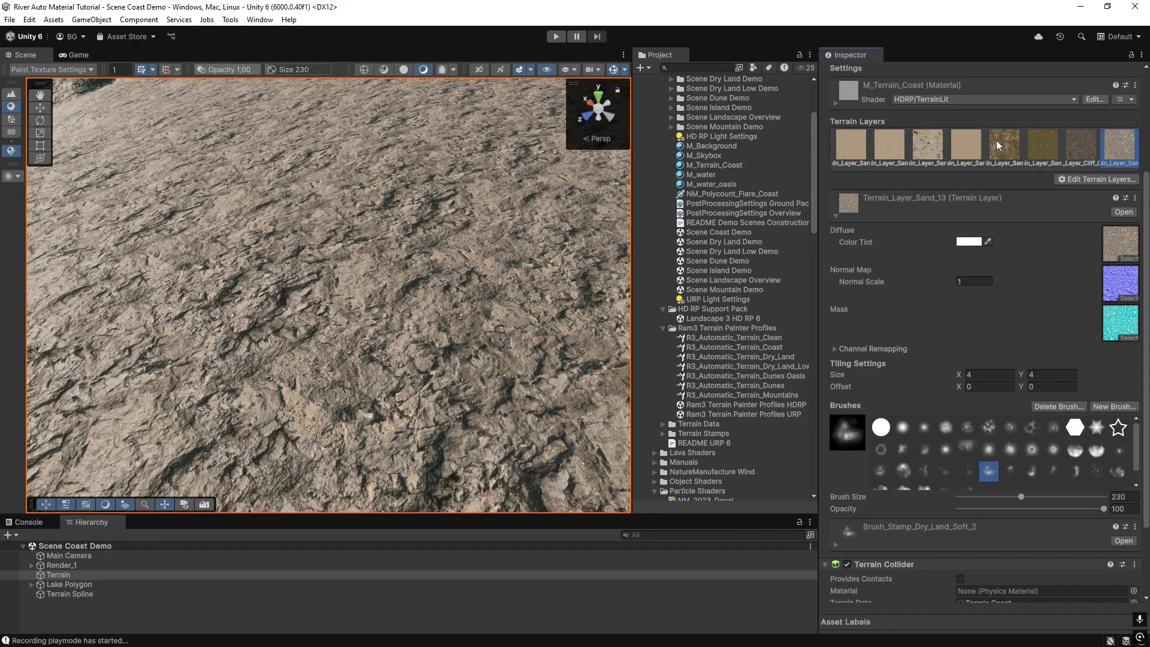
# Compare the sand, grass and cliff terrain layers against the painted surface.
pyautogui.keyDown('alt'); pyautogui.moveTo(350, 267); pyautogui.dragTo(457, 255); pyautogui.keyUp('alt')
pyautogui.moveTo(457, 255); pyautogui.dragTo(459, 254, button='right')
pyautogui.press('s')
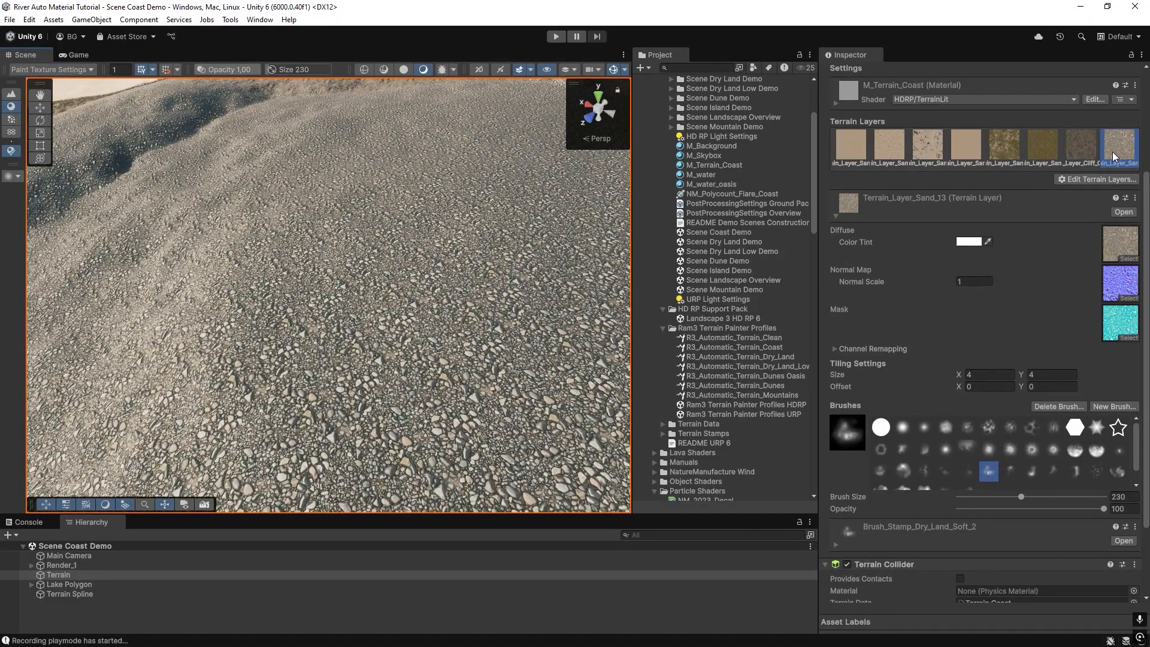
pyautogui.click(1079, 155)
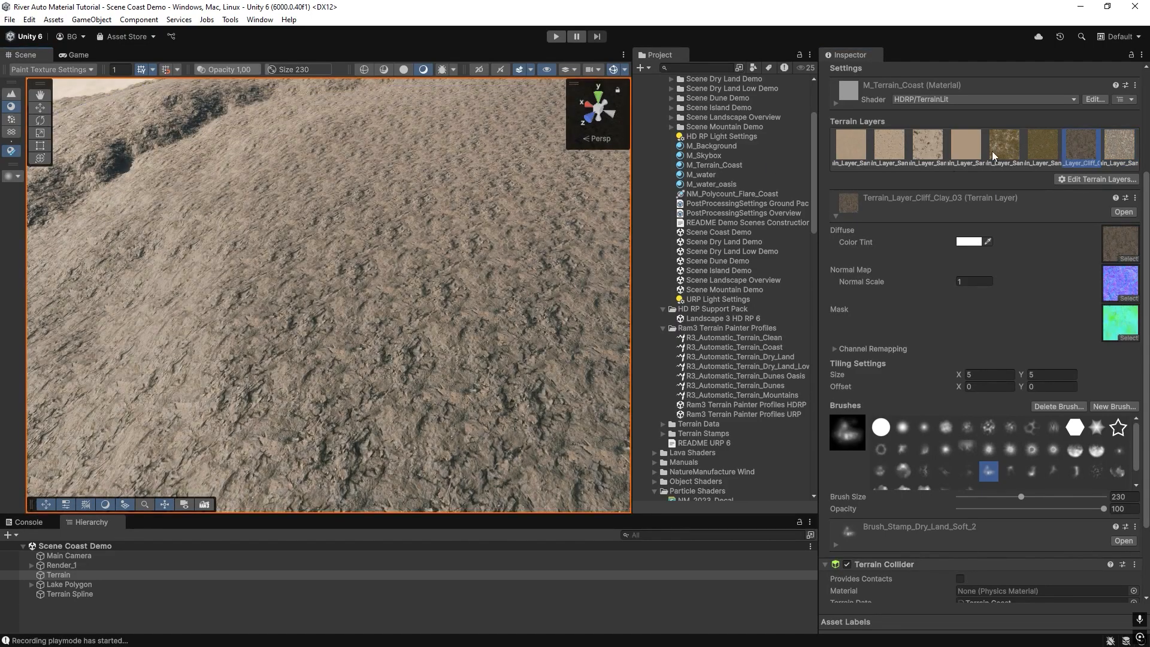
pyautogui.click(992, 149)
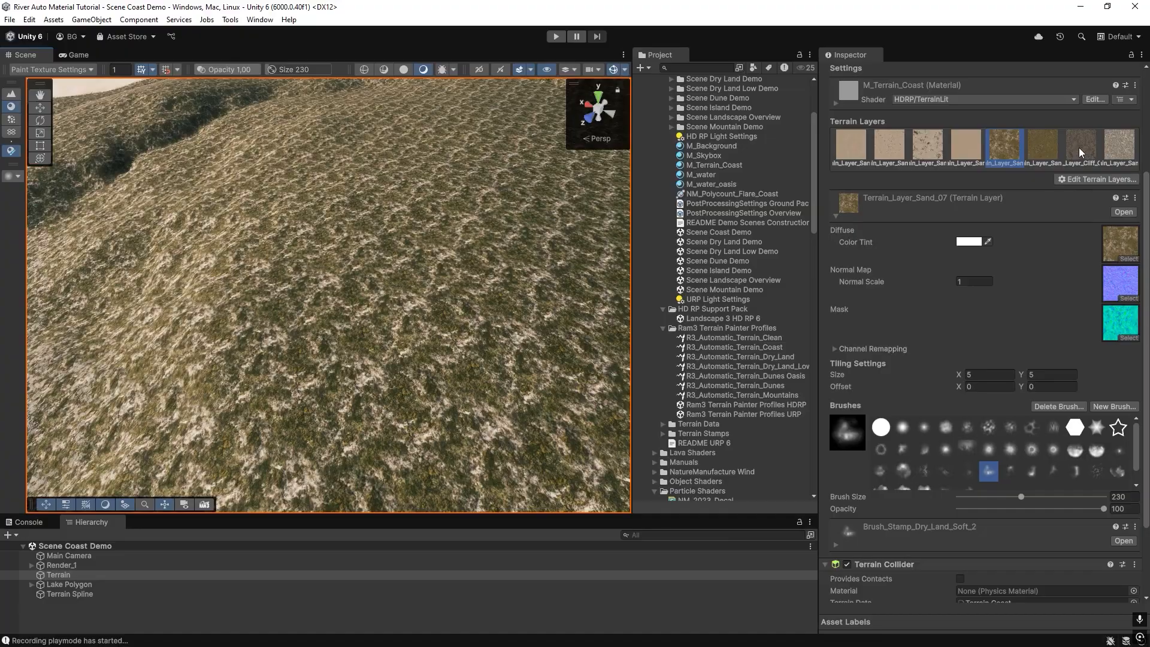
pyautogui.click(1082, 152)
pyautogui.moveTo(441, 239); pyautogui.dragTo(442, 226, button='right')
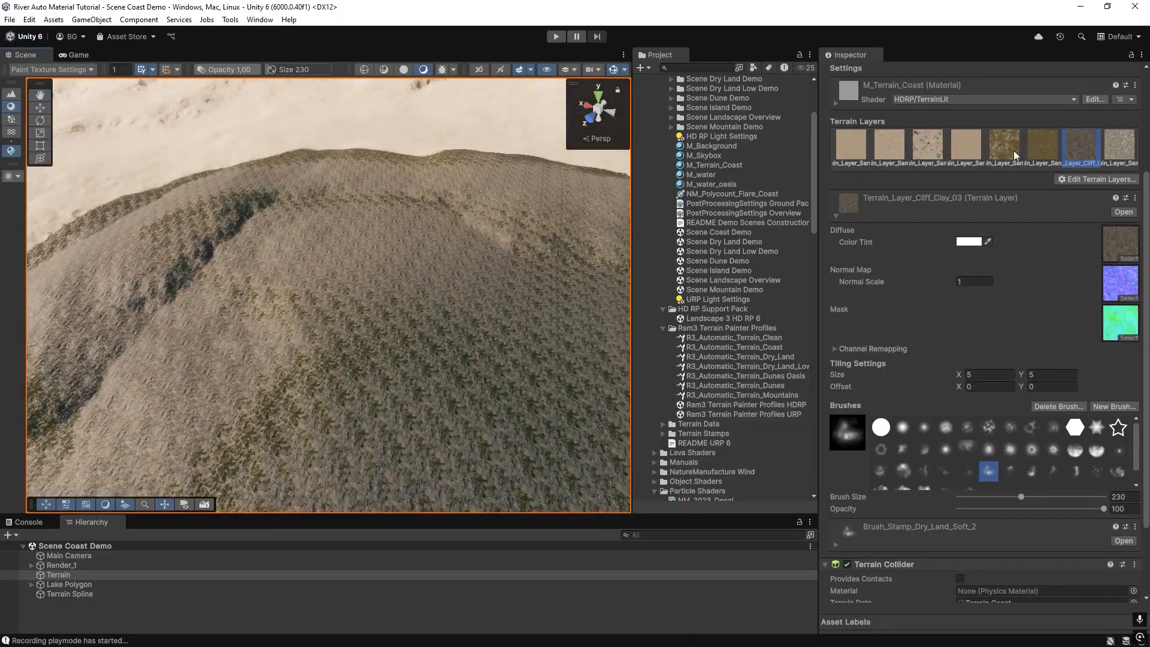
pyautogui.click(854, 152)
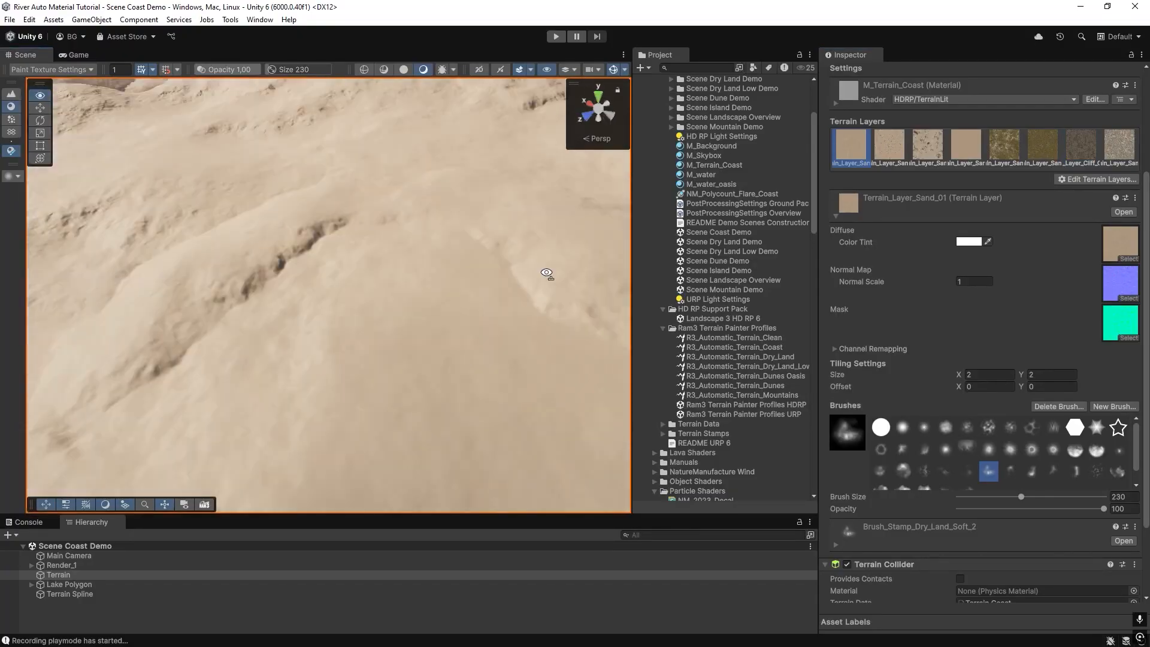
# Add a paint layer to the Terrain Spline using the grass splat texture and paint the terrain.
pyautogui.moveTo(546, 273); pyautogui.dragTo(173, 272, button='right')
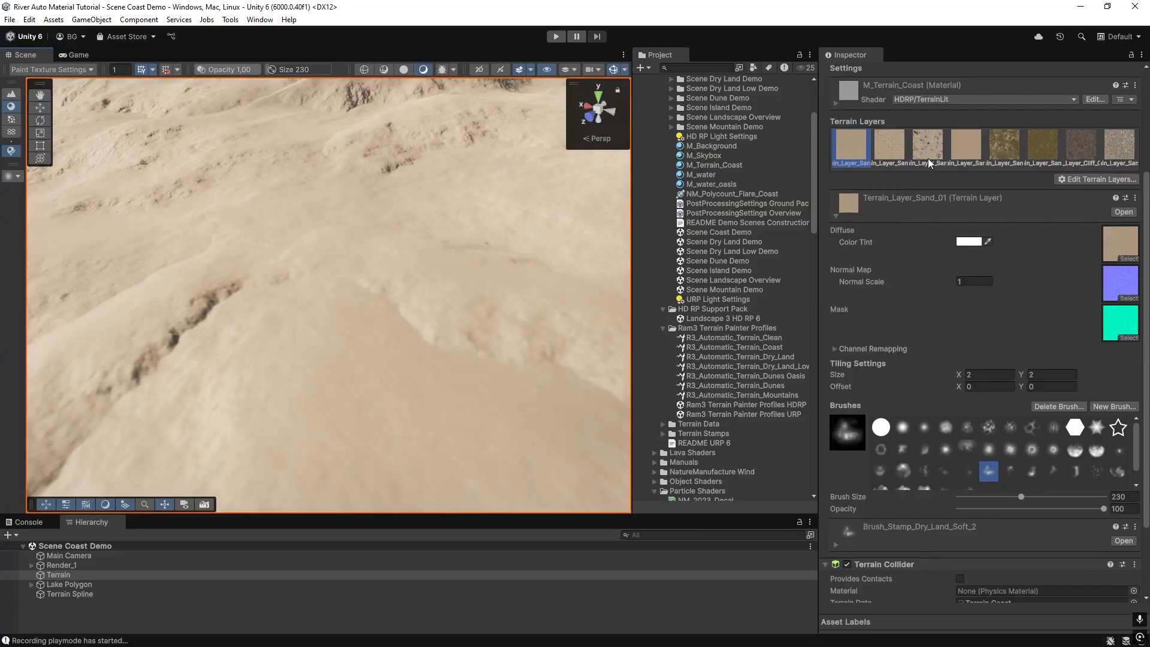
pyautogui.moveTo(599, 180); pyautogui.dragTo(511, 230, button='right')
pyautogui.moveTo(510, 230); pyautogui.dragTo(512, 209, button='right')
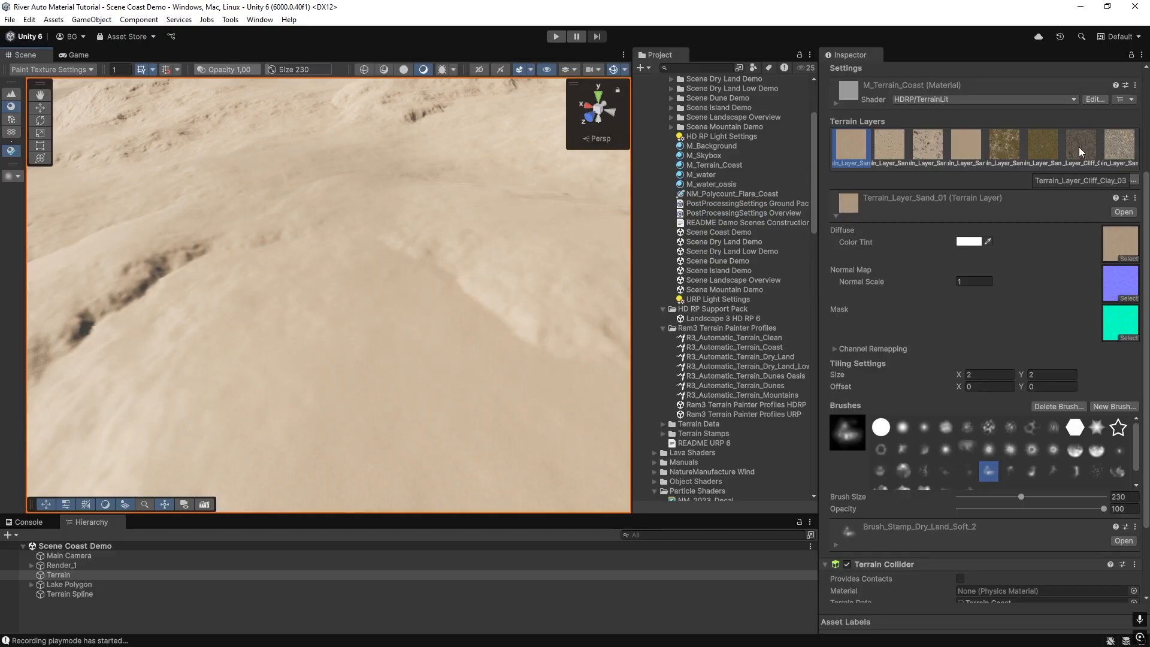
pyautogui.moveTo(438, 273); pyautogui.dragTo(416, 260, button='right')
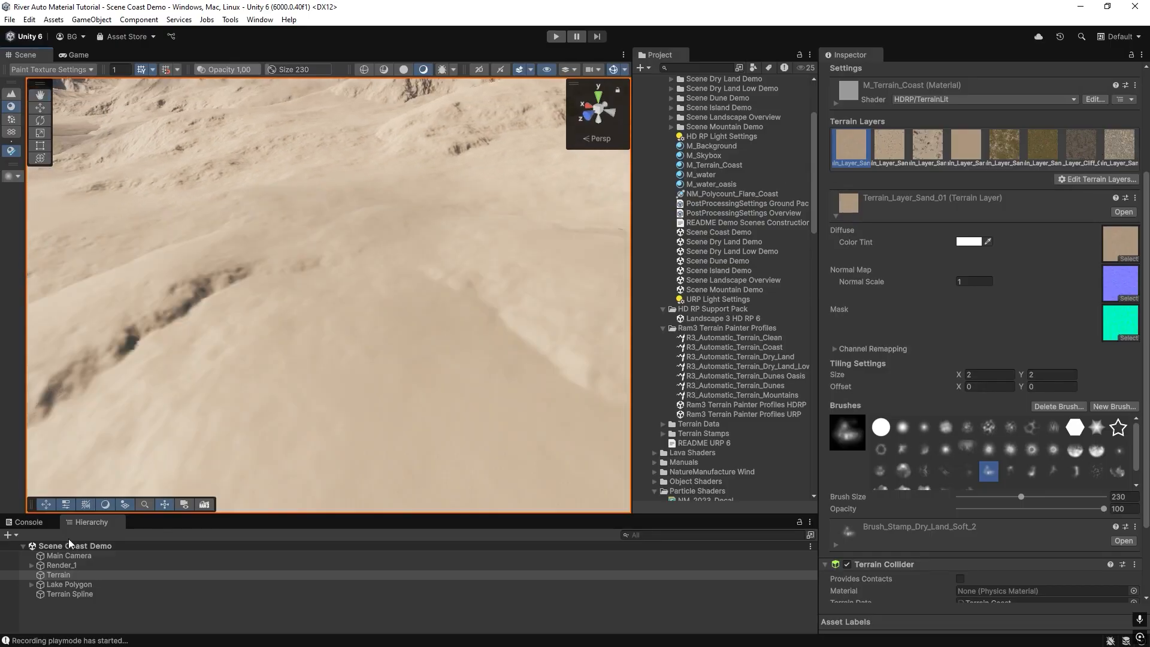
pyautogui.click(70, 593)
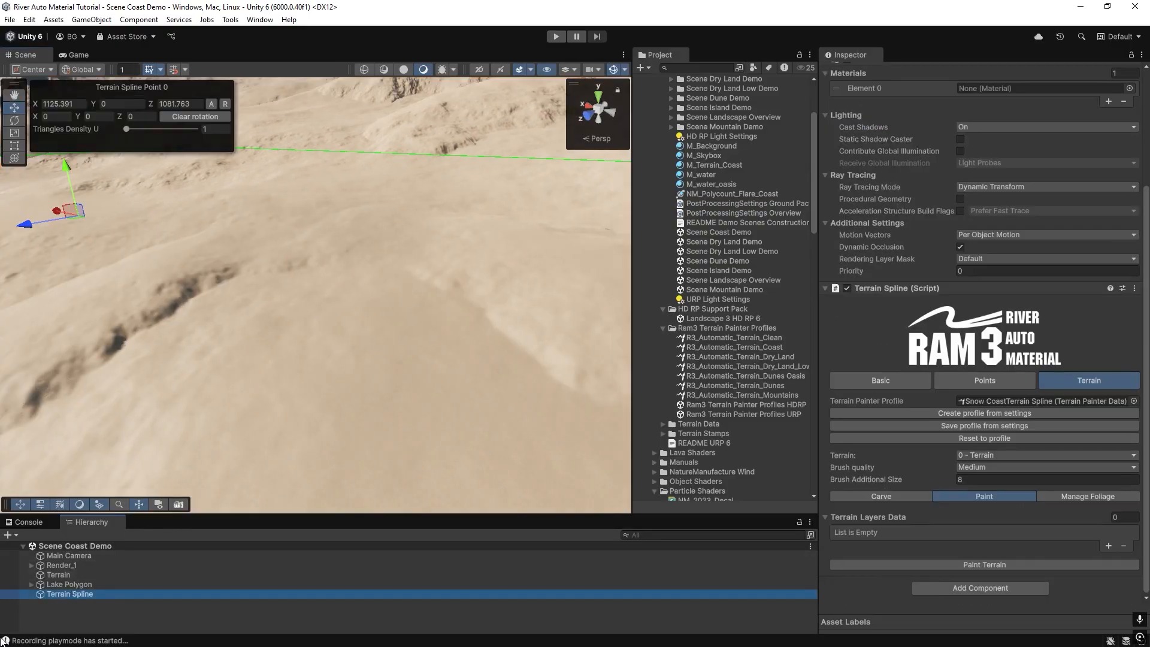
pyautogui.moveTo(396, 328); pyautogui.dragTo(361, 316, button='right')
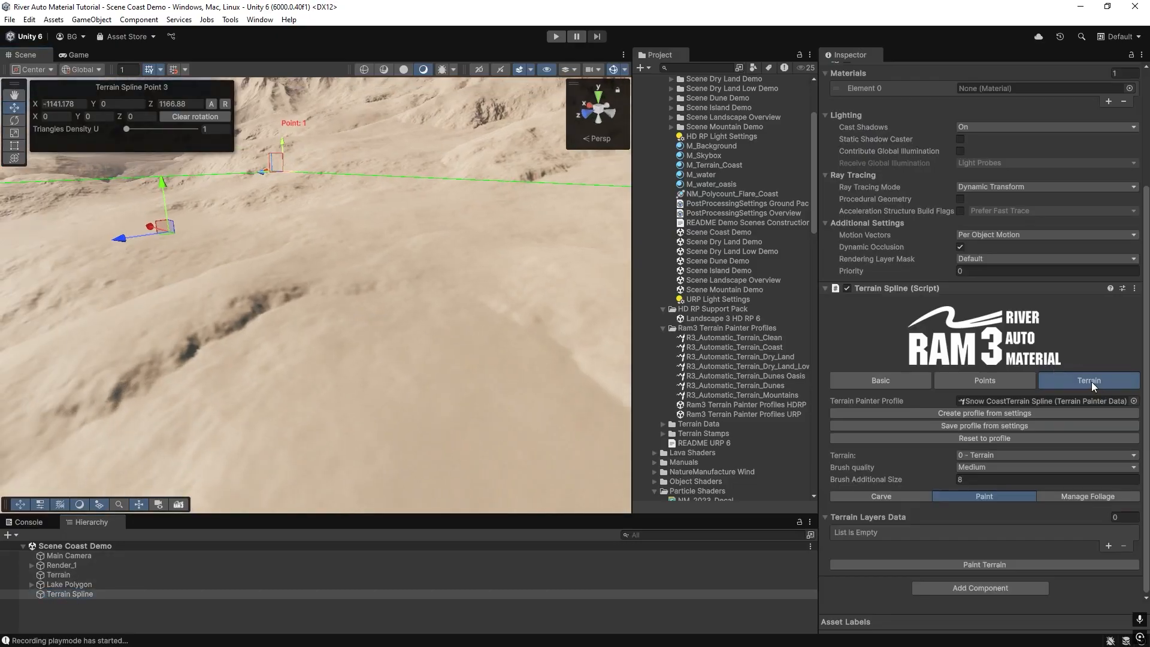
pyautogui.click(1108, 546)
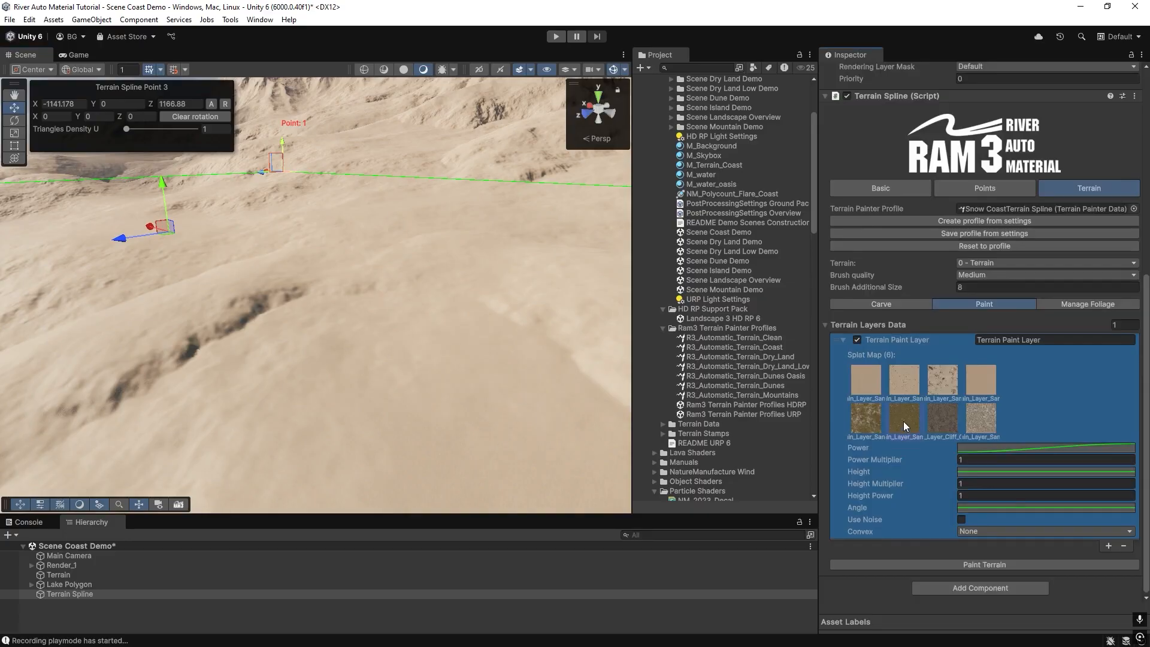
pyautogui.click(973, 565)
pyautogui.moveTo(384, 354)
pyautogui.mouseDown(button='right')
pyautogui.moveTo(349, 318)
pyautogui.moveTo(490, 354)
pyautogui.moveTo(454, 369)
pyautogui.mouseUp(button='right')
# Rename the new paint layer to Grass.
pyautogui.click(1054, 341)
pyautogui.write('Grass')
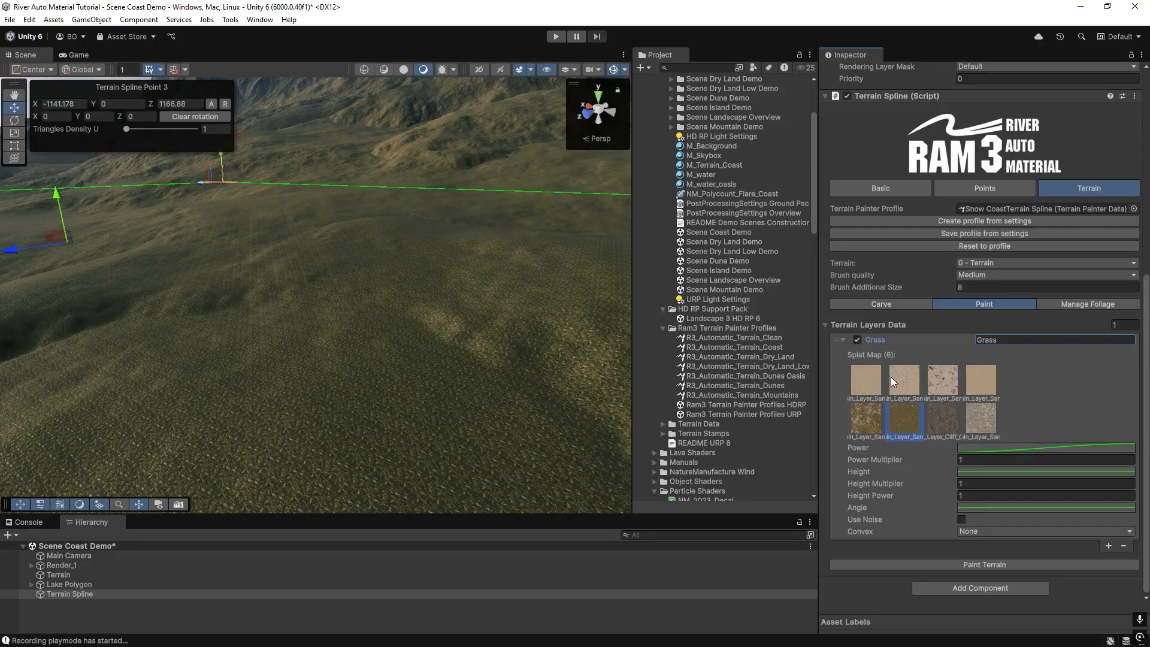
# Add a second paint layer to the Terrain Spline and assign it the dry grass splat texture.
pyautogui.click(934, 426)
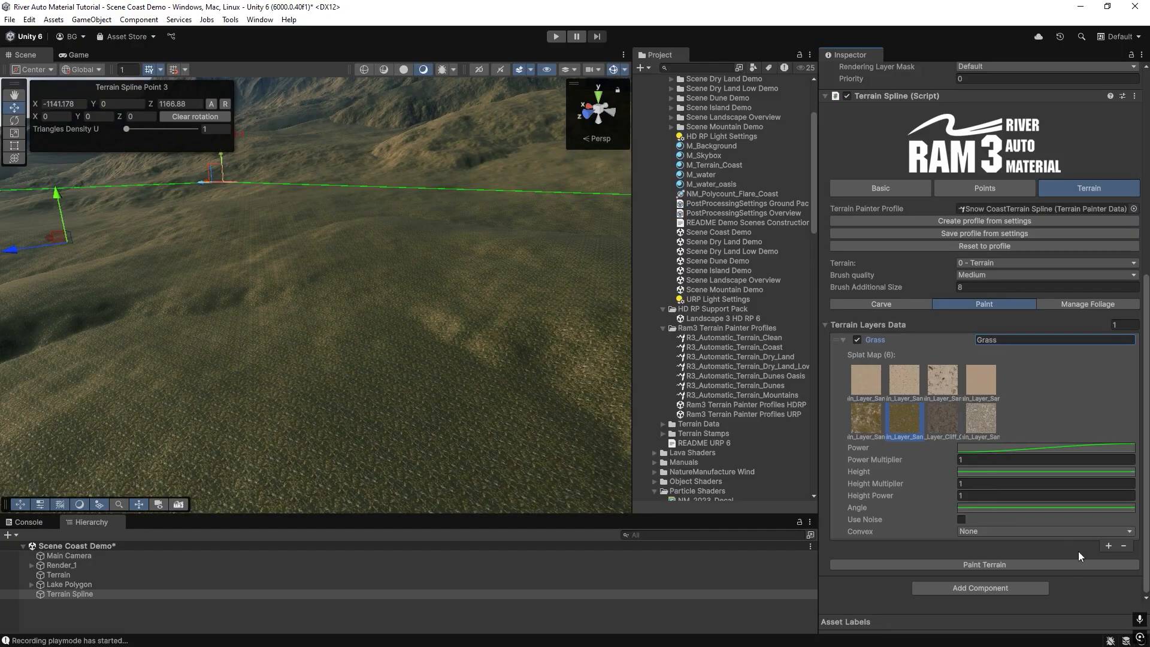
pyautogui.click(1107, 546)
pyautogui.scroll(-4, 912, 496)
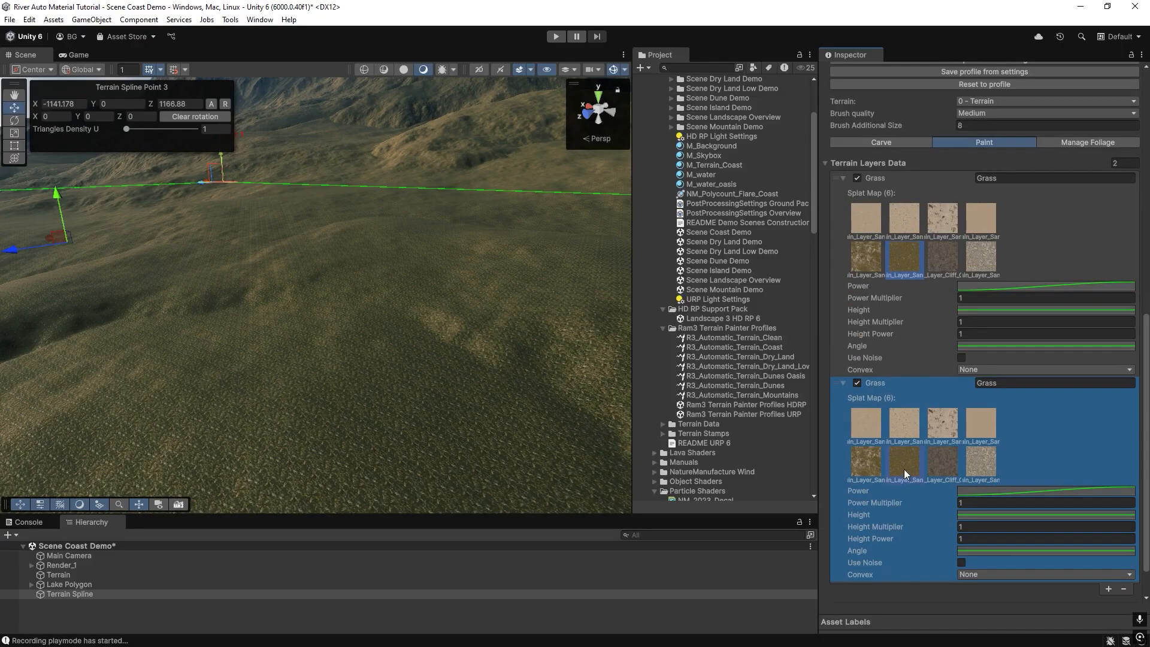
pyautogui.click(878, 464)
# Rename the new paint layer to Dry Grass.
pyautogui.click(1035, 382)
pyautogui.press('BackSpace')
pyautogui.press('BackSpace')
pyautogui.press('BackSpace')
pyautogui.press('BackSpace')
pyautogui.press('BackSpace')
pyautogui.write('D')
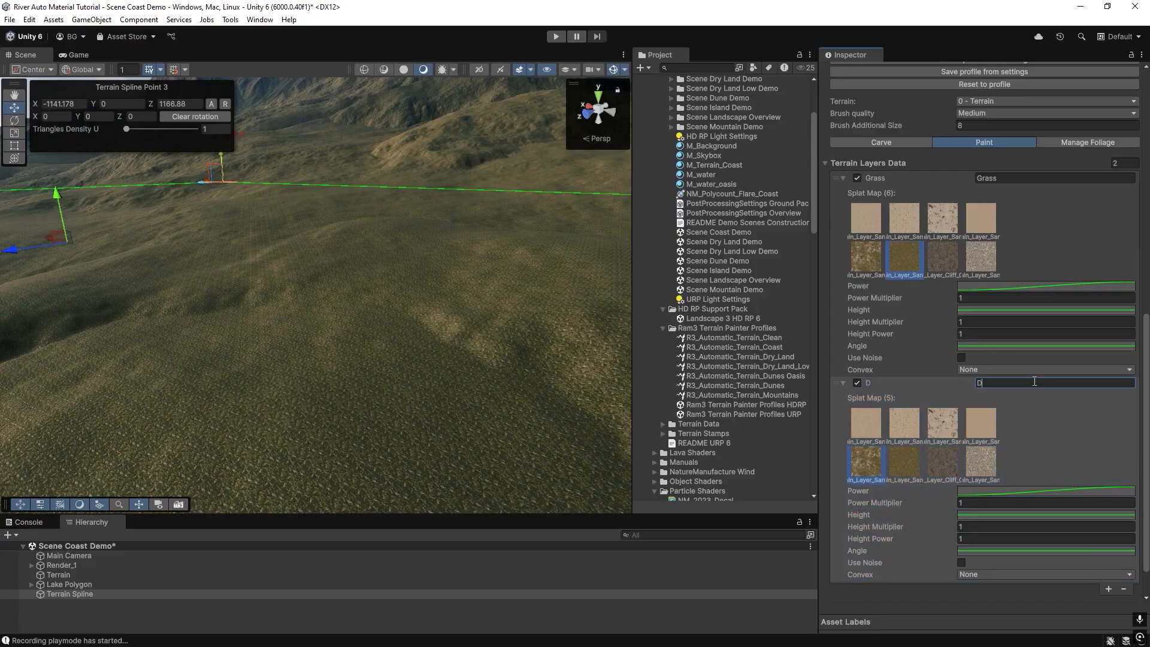
pyautogui.write('ry Grass')
# Paint the terrain with the Dry Grass layer, then enable its noise and repaint.
pyautogui.scroll(-3, 1019, 419)
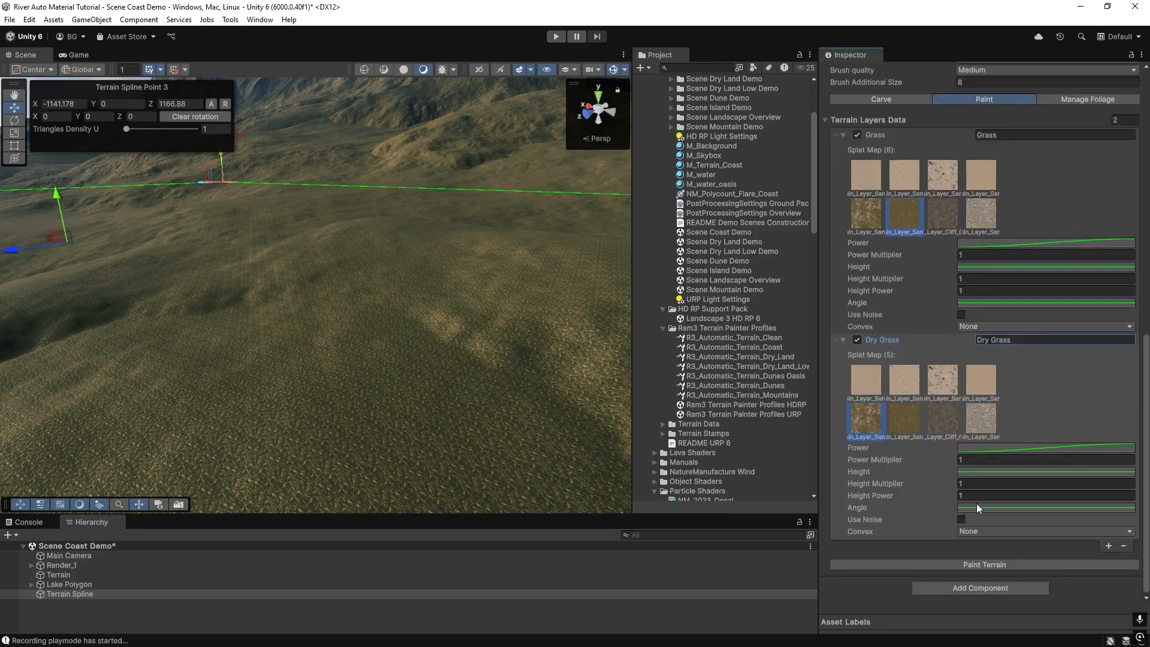
pyautogui.click(996, 565)
pyautogui.moveTo(420, 358); pyautogui.dragTo(454, 326, button='right')
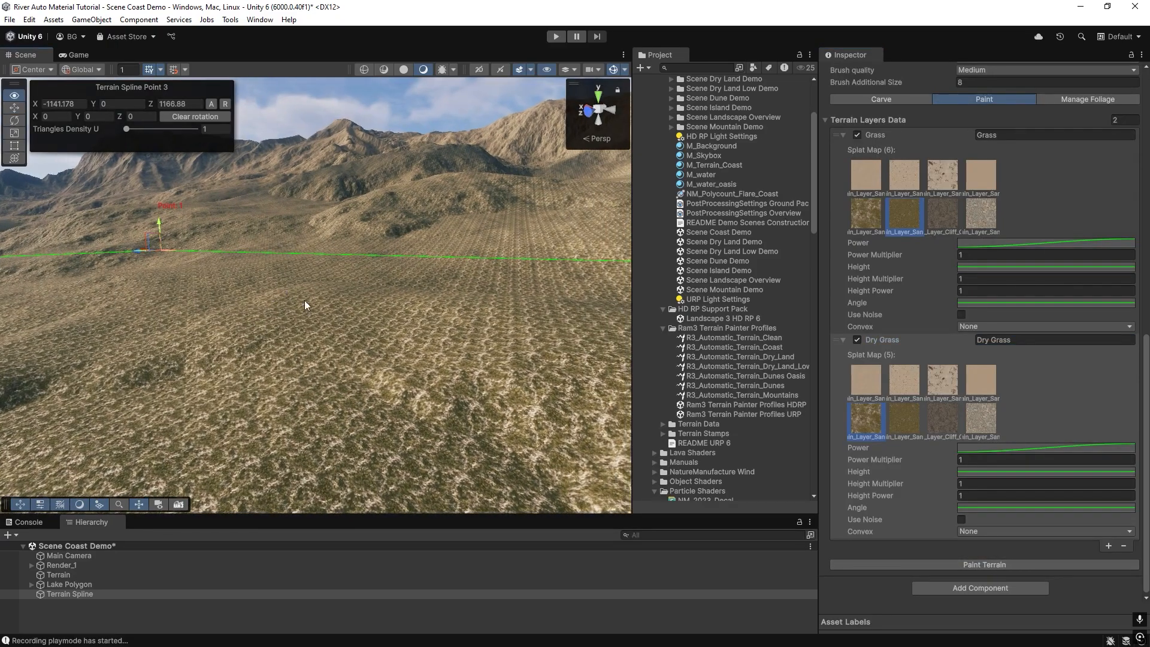
pyautogui.click(961, 519)
pyautogui.scroll(-3, 971, 515)
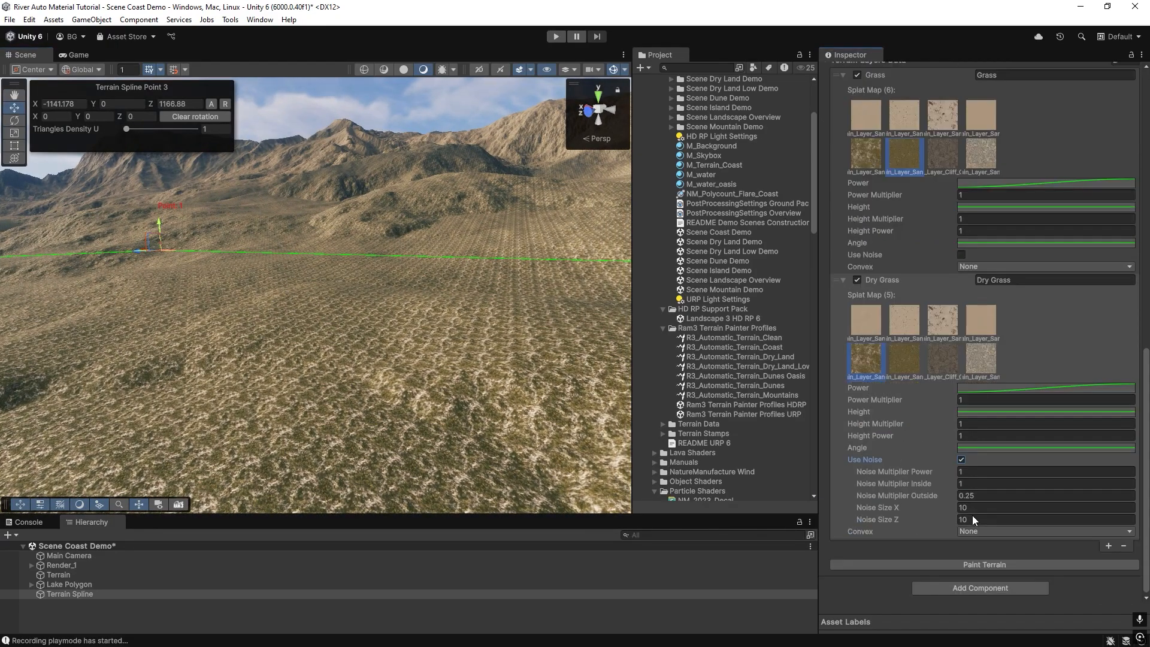
pyautogui.click(987, 565)
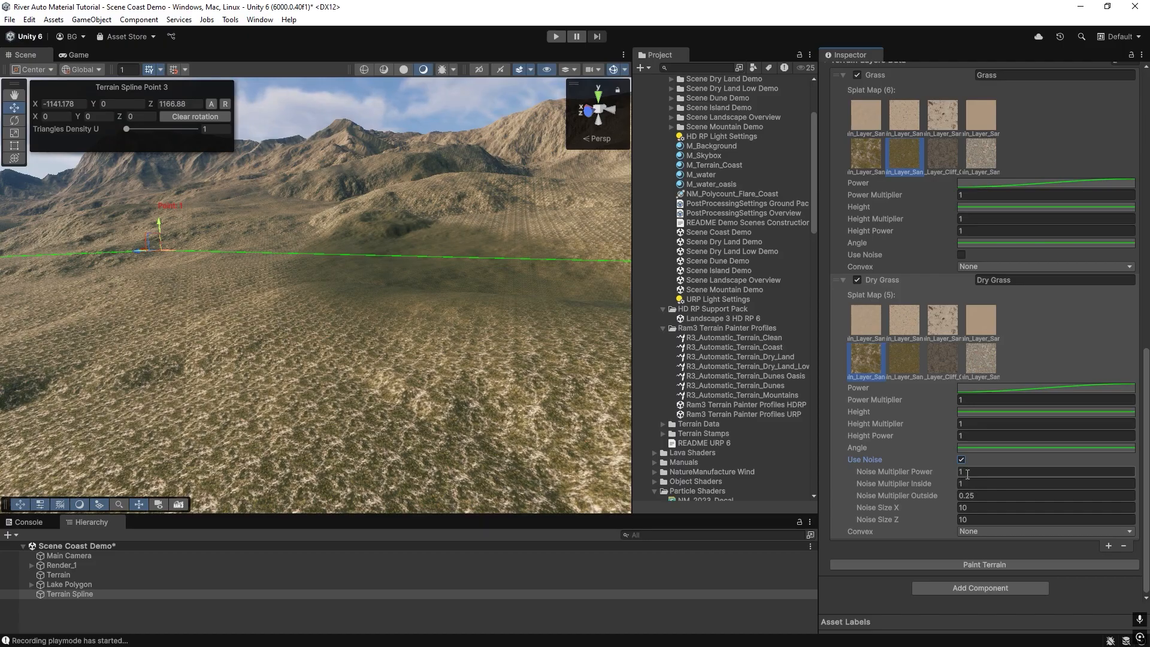
# Set the Dry Grass layer's power multiplier to 0.23, noise multiplier power 0.2, noise size X 98 and Z 97, then repaint.
pyautogui.click(971, 400)
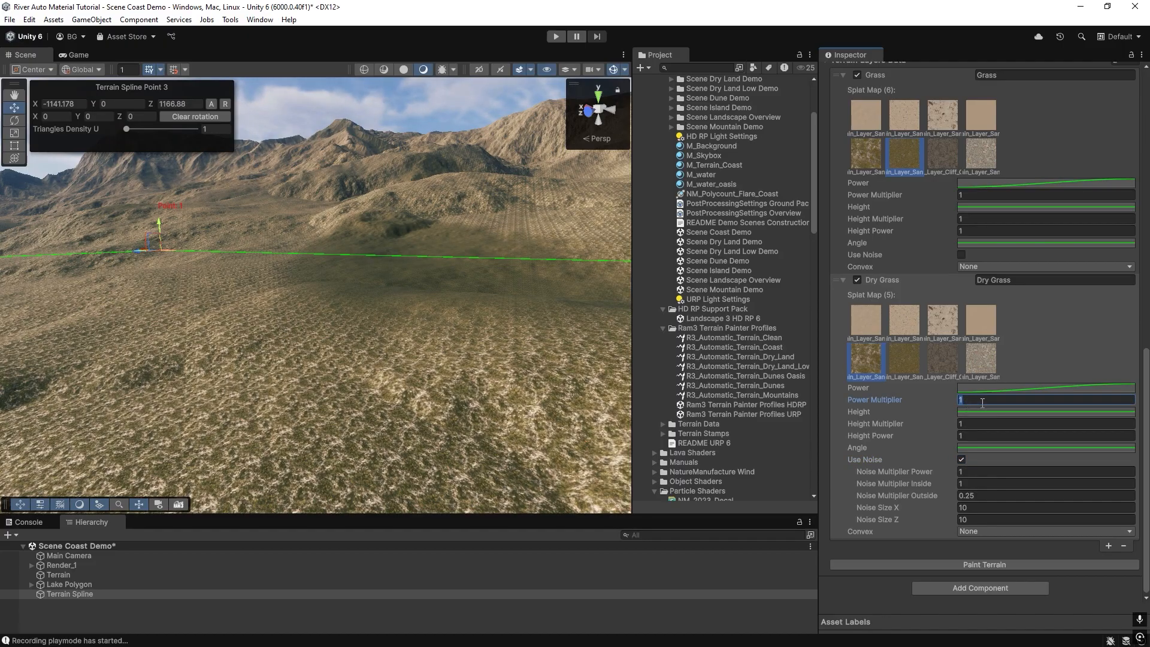
pyautogui.write('0.23')
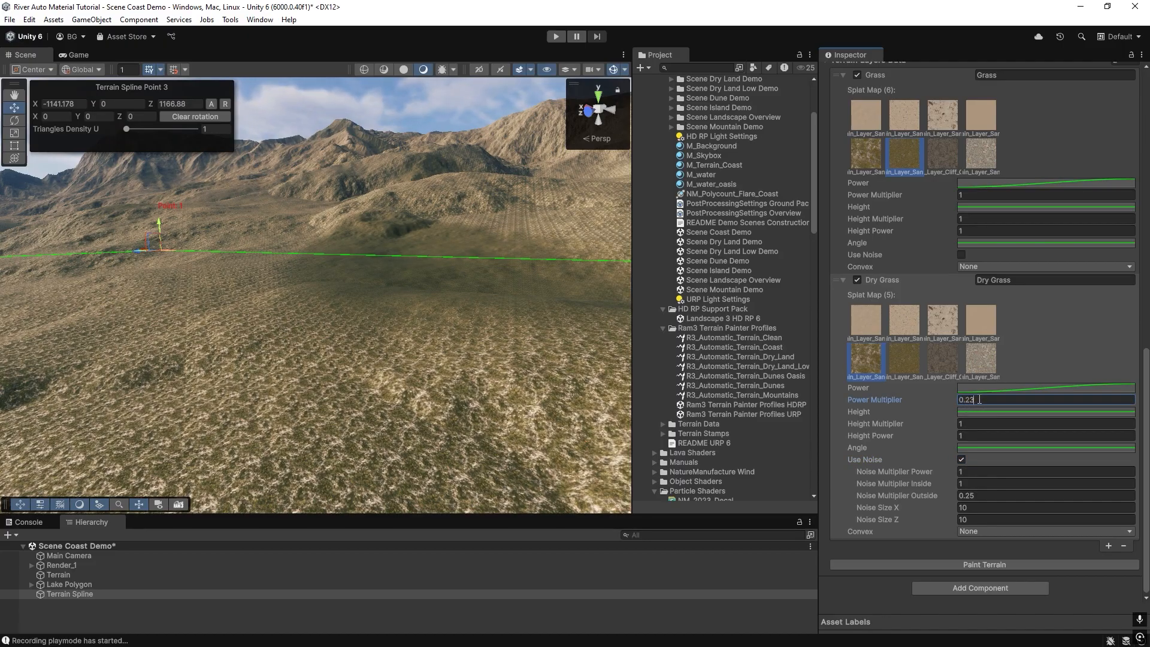
pyautogui.click(972, 472)
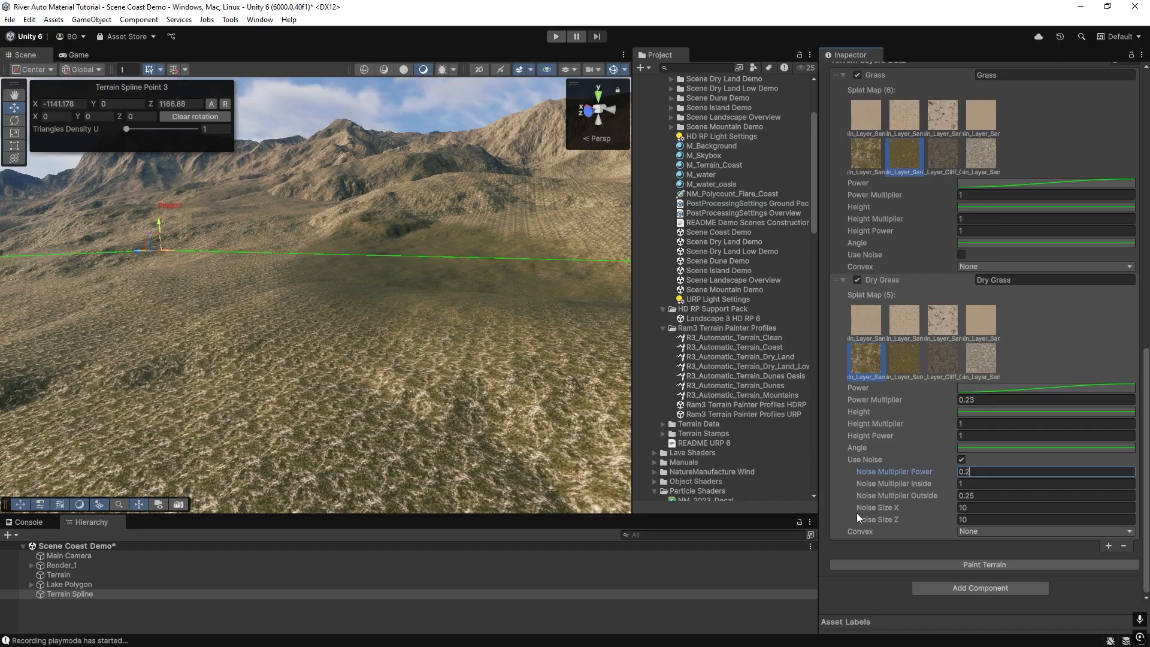
pyautogui.click(929, 510)
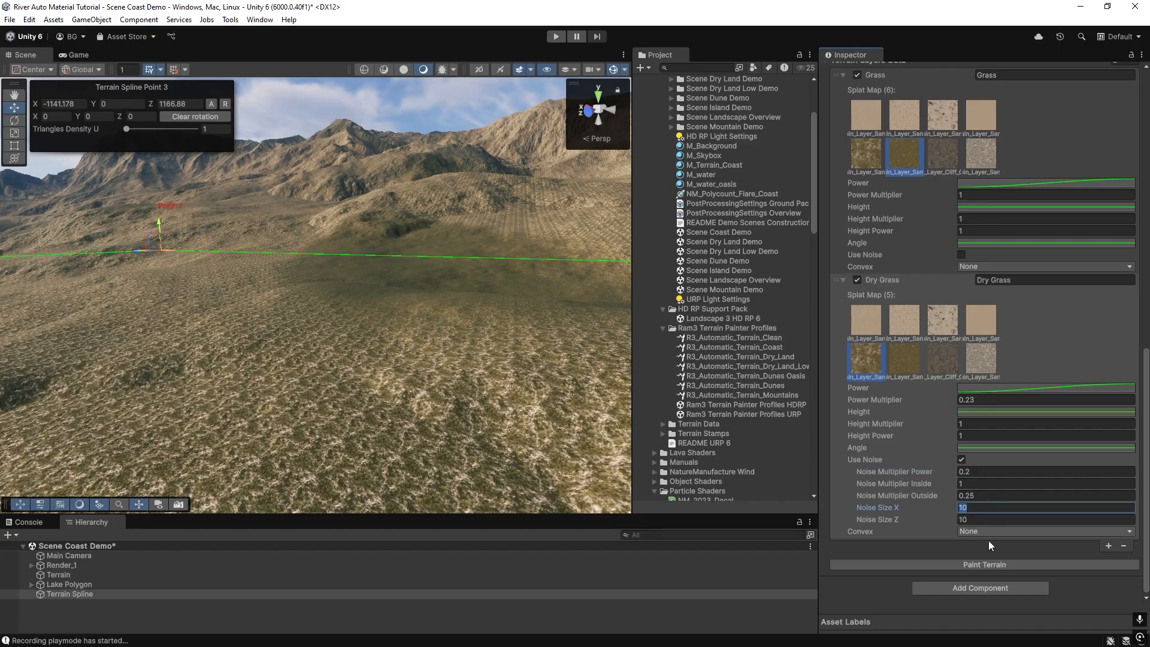
pyautogui.click(969, 508)
pyautogui.write('98')
pyautogui.click(959, 519)
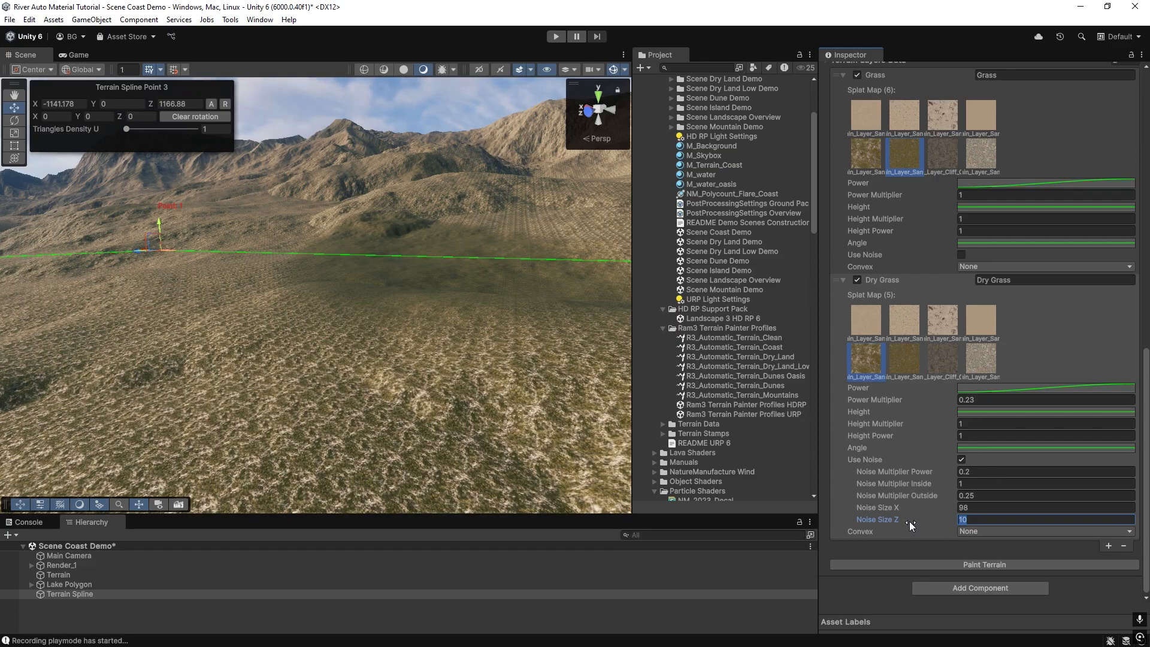
pyautogui.write('97')
pyautogui.click(957, 562)
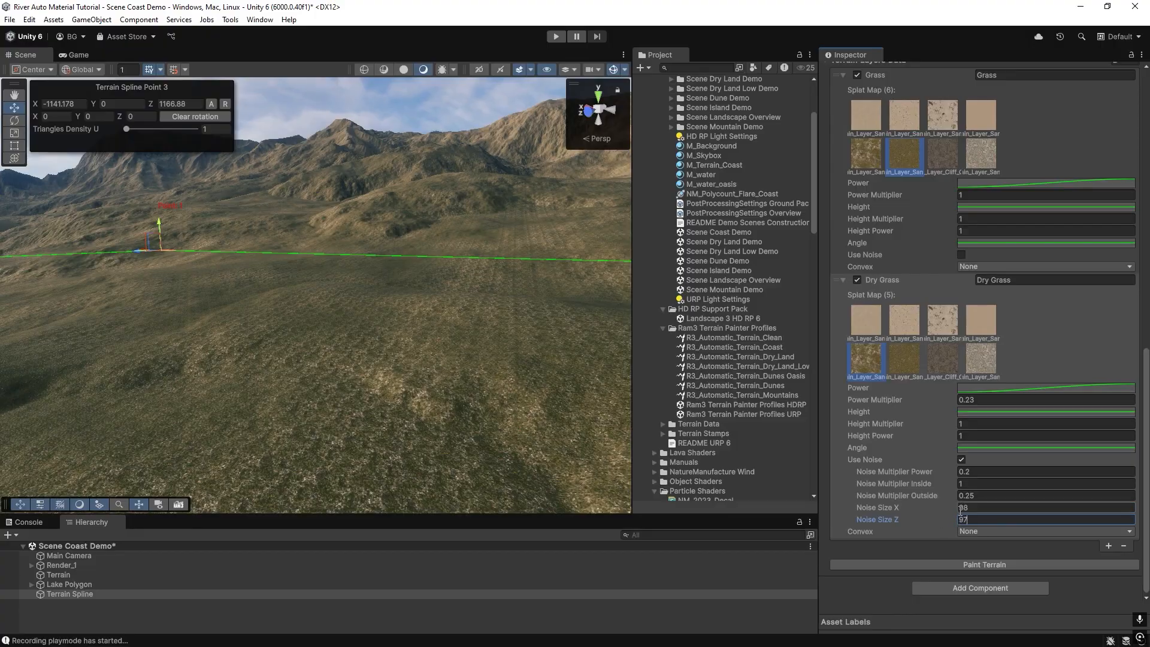
# Orbit around the spline to examine the painted dry grass across the terrain.
pyautogui.moveTo(298, 377); pyautogui.dragTo(351, 404, button='right')
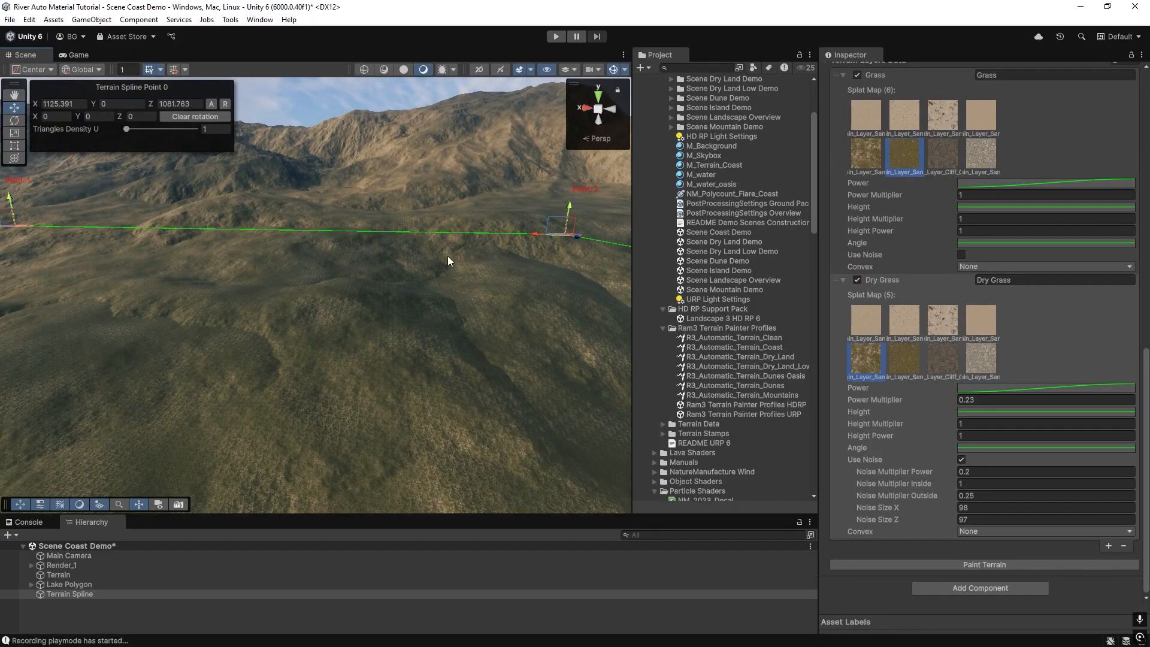
pyautogui.moveTo(442, 302); pyautogui.dragTo(402, 293, button='right')
pyautogui.moveTo(203, 368); pyautogui.dragTo(159, 371, button='right')
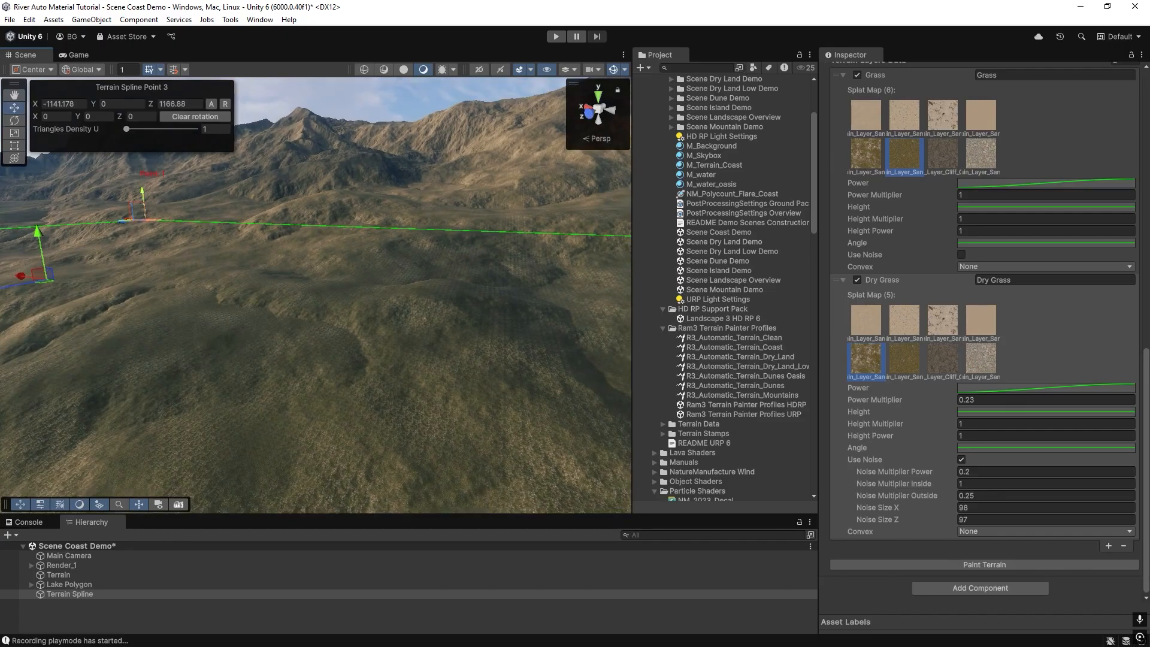
pyautogui.moveTo(406, 378); pyautogui.dragTo(351, 415, button='right')
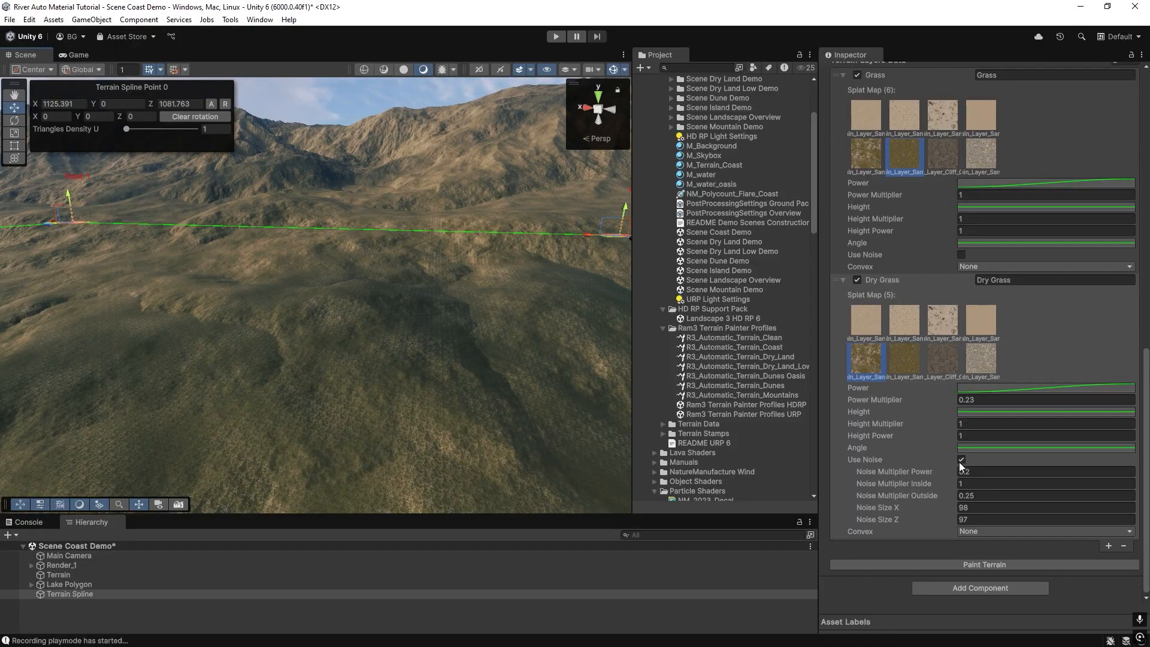
# Add a third paint layer and rename it Dry Grass Convex.
pyautogui.click(1108, 546)
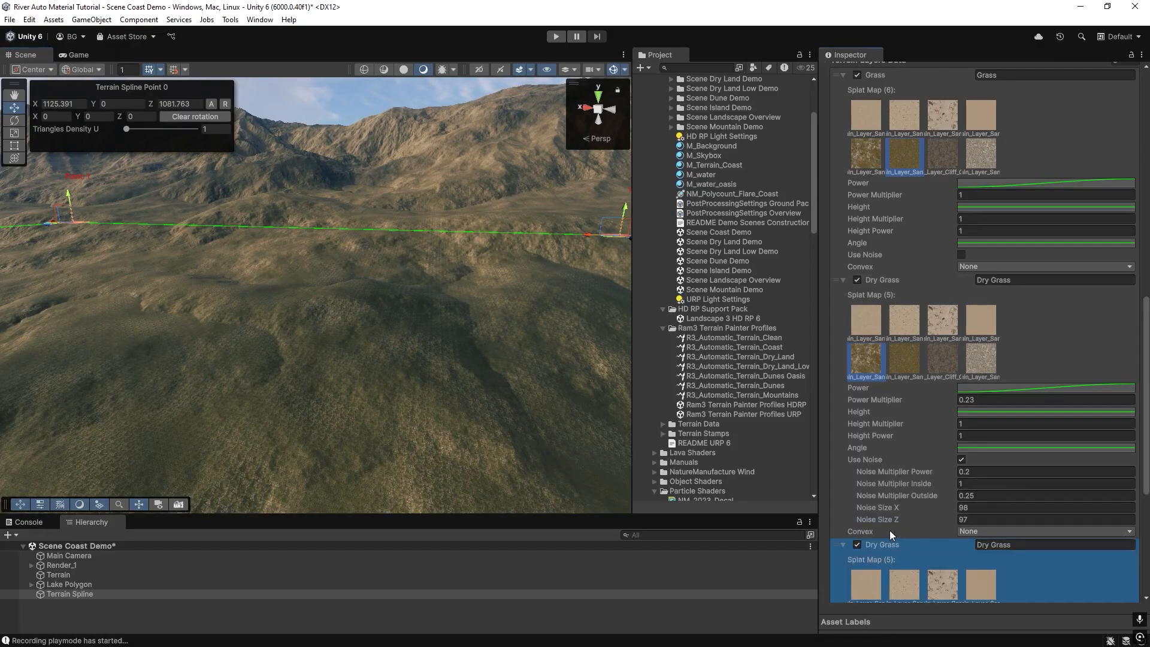
pyautogui.moveTo(383, 360); pyautogui.dragTo(362, 374, button='right')
pyautogui.scroll(-3, 902, 436)
pyautogui.scroll(-3, 898, 426)
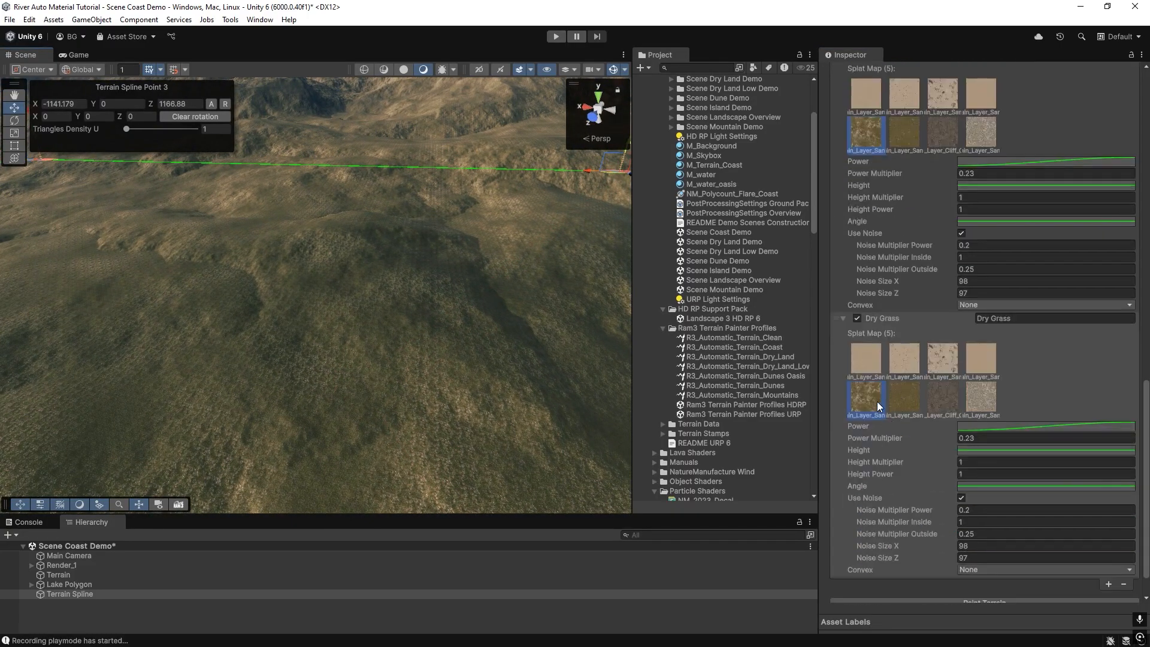
pyautogui.click(1048, 319)
pyautogui.click(1048, 319)
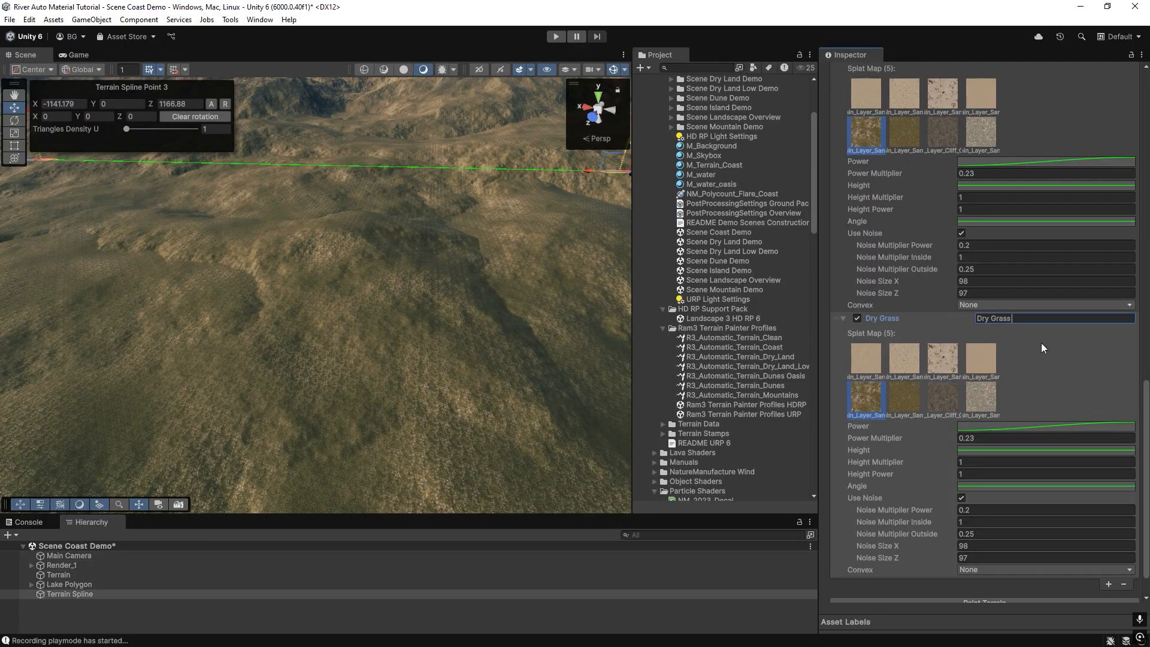
pyautogui.write('Convex')
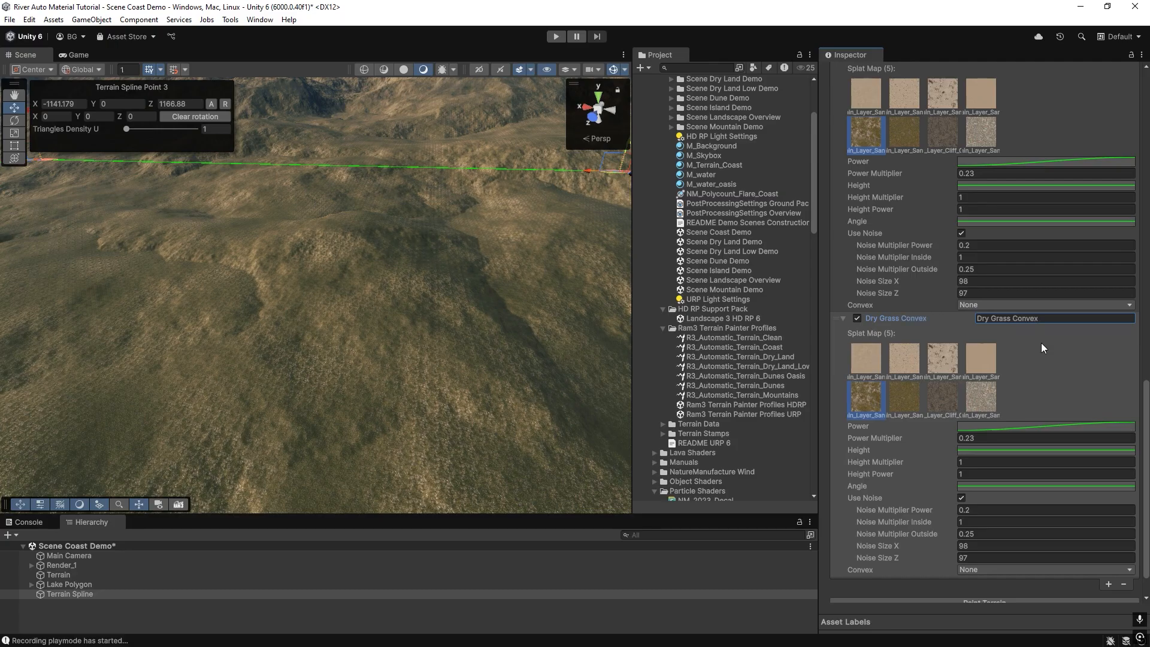
# Set the Dry Grass Convex layer's mode to Convex and paint the terrain.
pyautogui.click(968, 570)
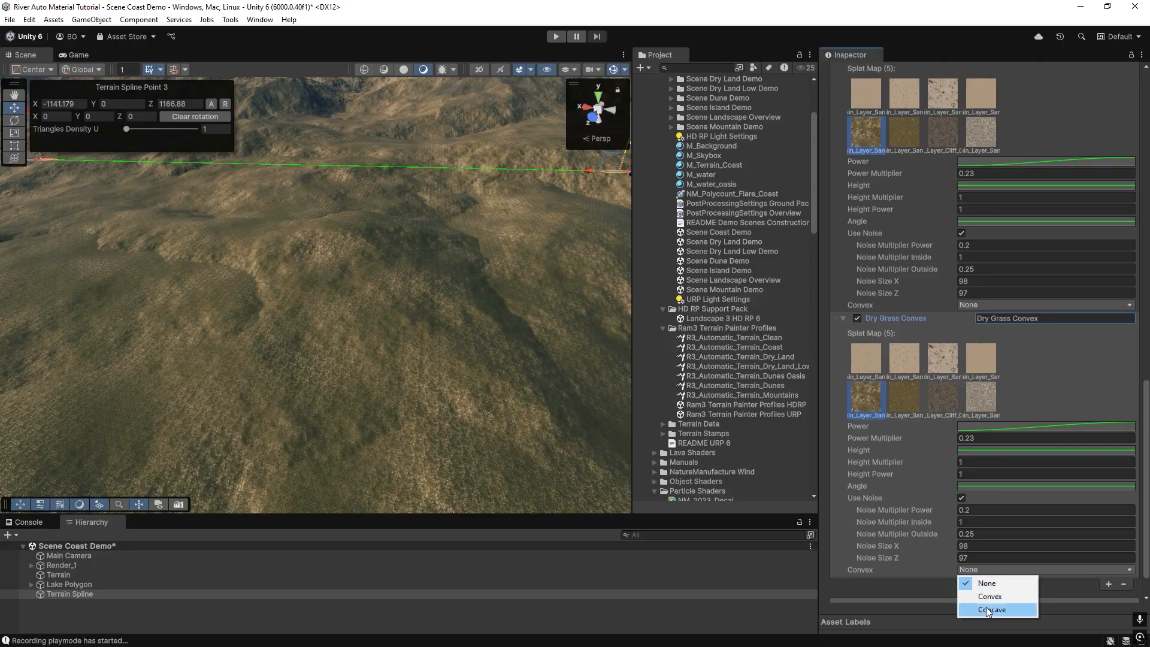
pyautogui.click(987, 598)
pyautogui.click(978, 567)
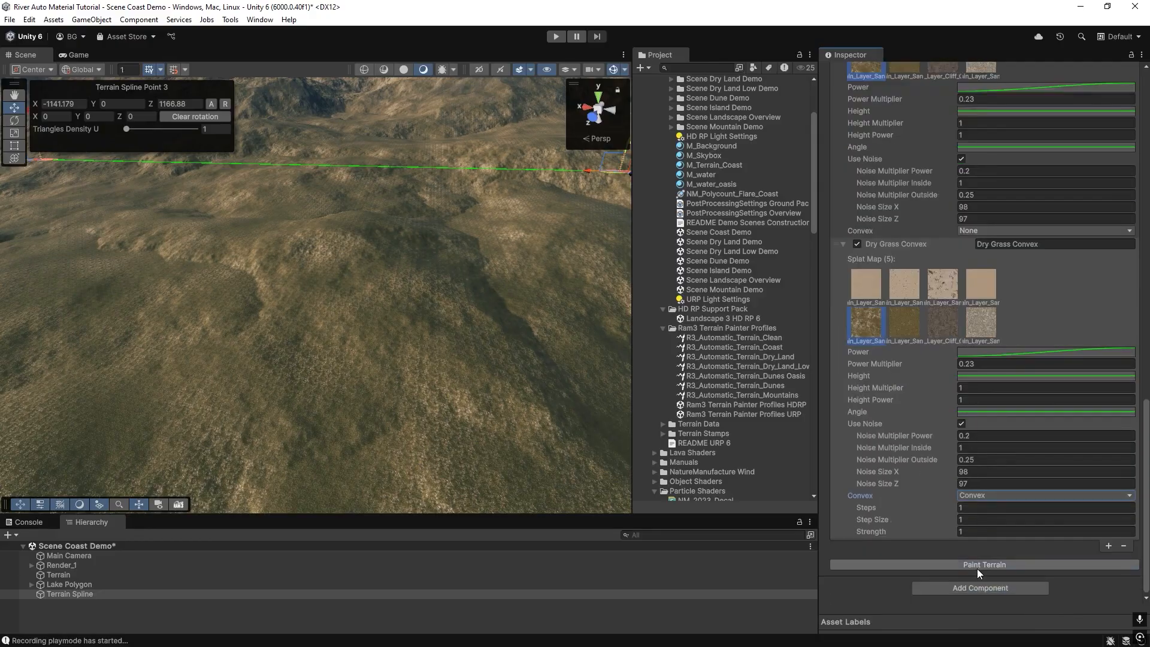
# Set the Dry Grass Convex layer's power multiplier to 4 and repaint.
pyautogui.click(977, 375)
pyautogui.click(1133, 371)
pyautogui.click(959, 365)
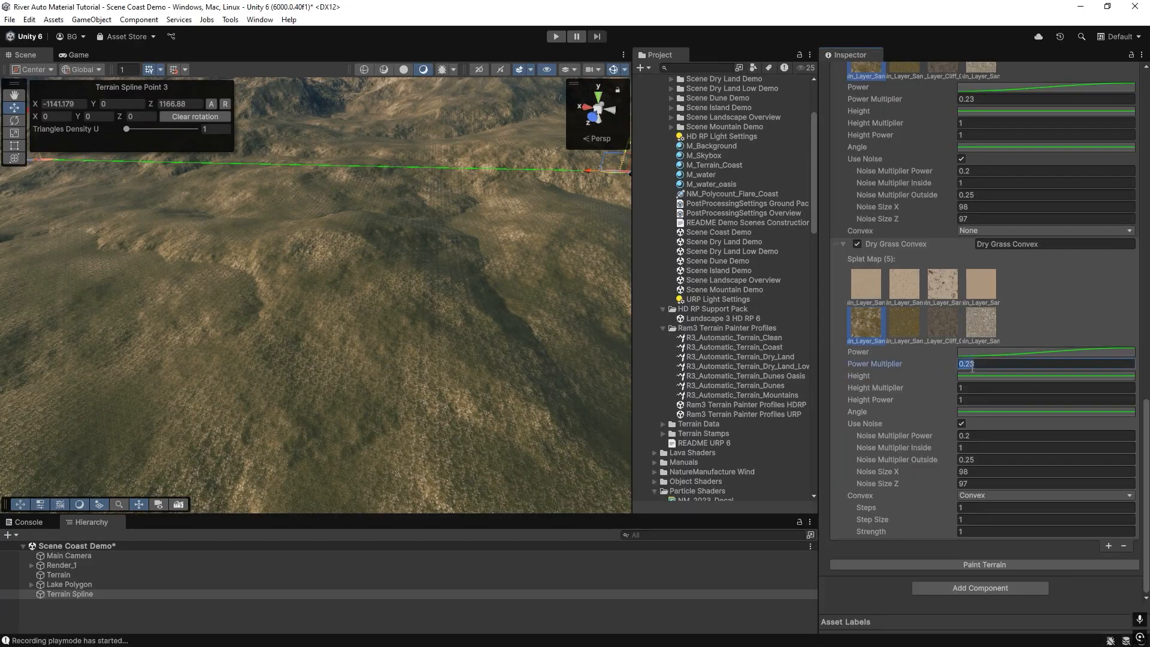
pyautogui.write('4')
pyautogui.click(982, 565)
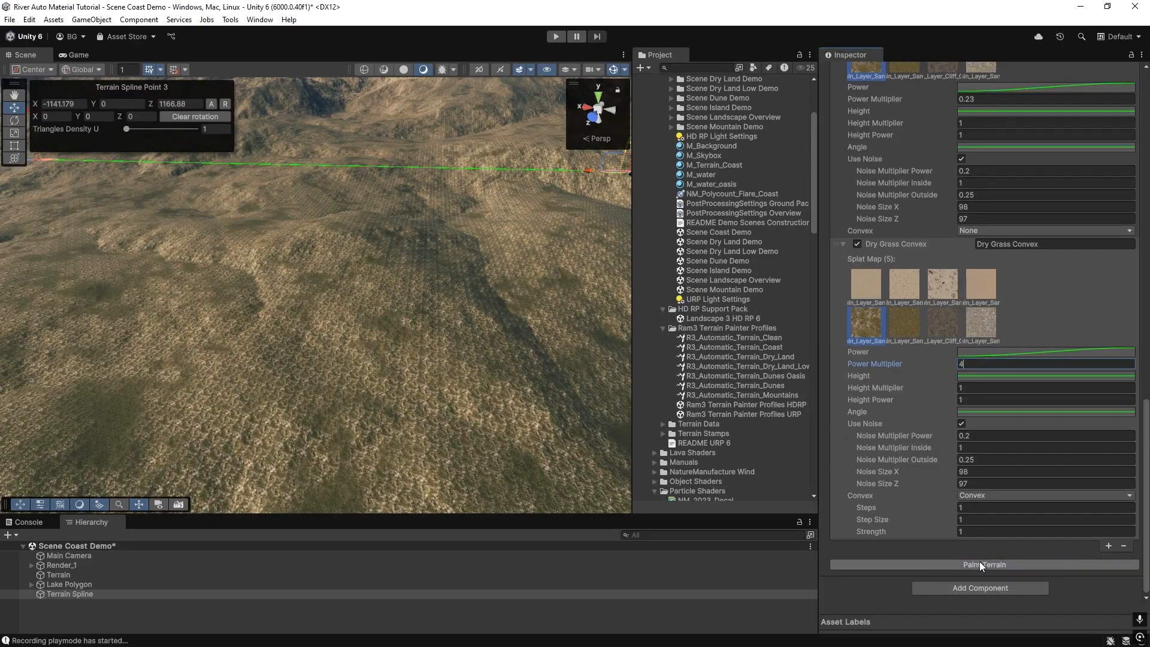
# Switch the Dry Grass Convex layer's splat texture to the light rock texture and repaint.
pyautogui.moveTo(351, 354)
pyautogui.keyDown('alt'); pyautogui.mouseDown()
pyautogui.moveTo(329, 334)
pyautogui.moveTo(342, 360)
pyautogui.moveTo(360, 353)
pyautogui.mouseUp(); pyautogui.keyUp('alt')
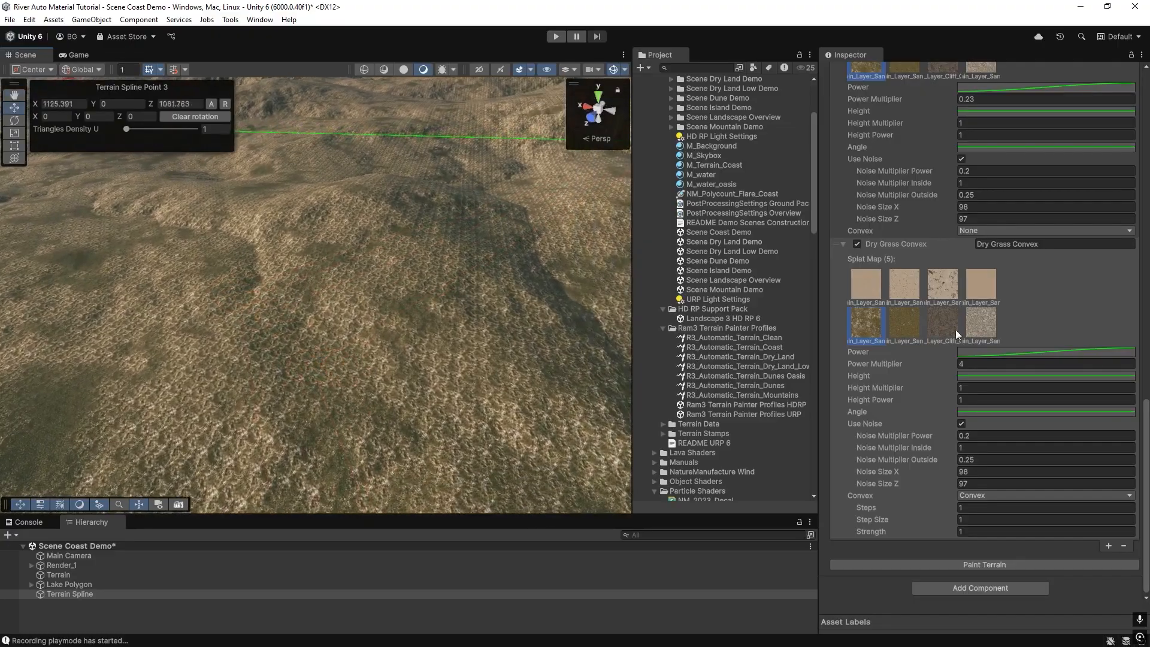
pyautogui.click(983, 325)
pyautogui.click(985, 565)
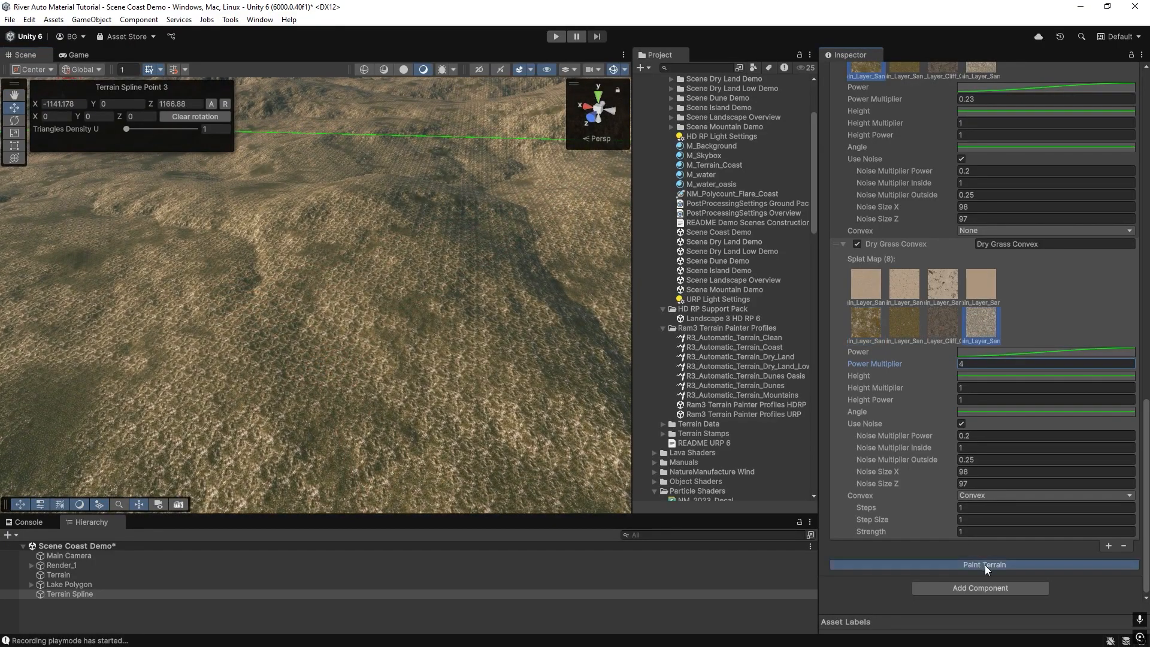
# Disable noise on the Dry Grass Convex layer and repaint the terrain.
pyautogui.moveTo(279, 293); pyautogui.dragTo(296, 302, button='right')
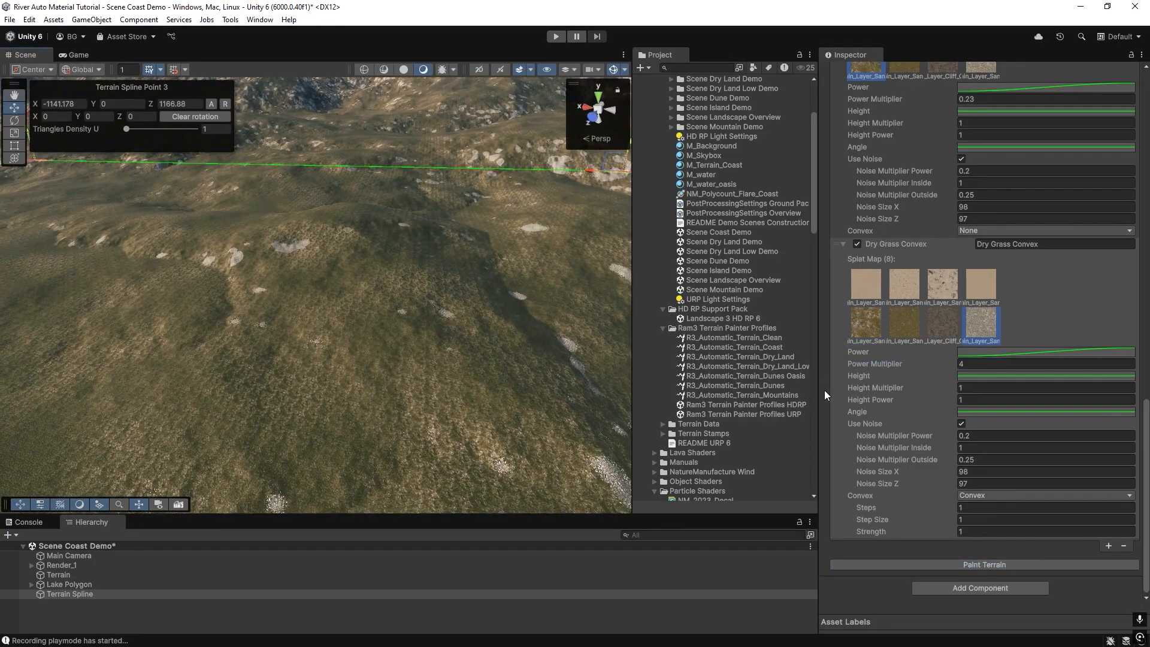
pyautogui.click(961, 424)
pyautogui.click(976, 562)
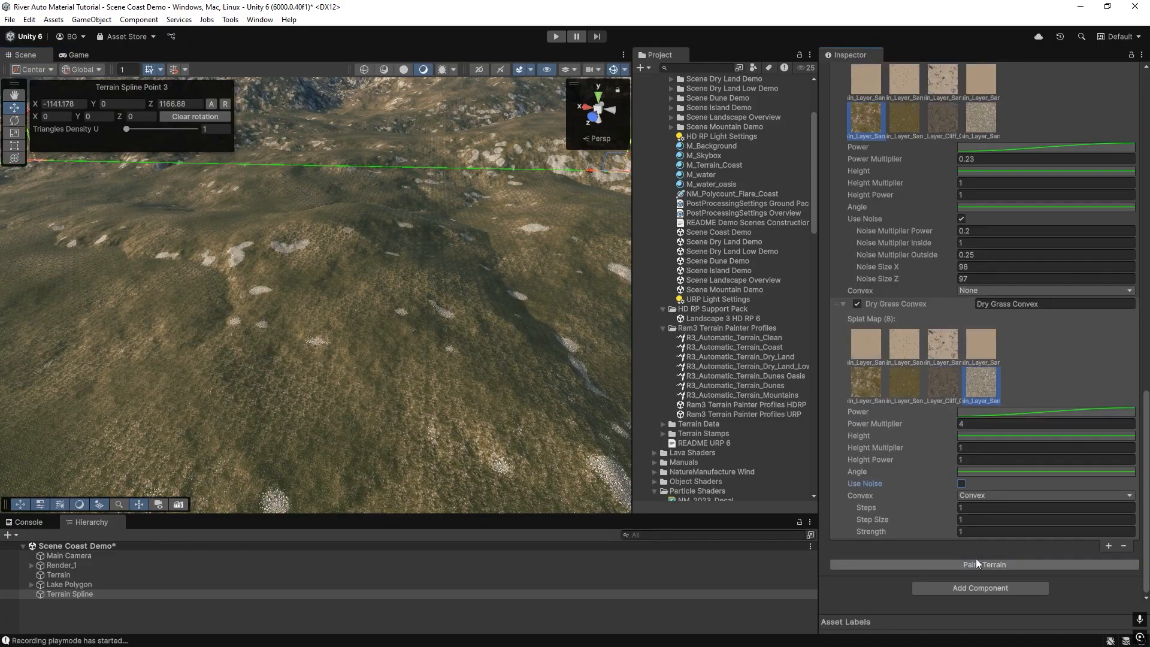
# Set the convex step size to 10 and repaint the terrain.
pyautogui.moveTo(348, 319)
pyautogui.mouseDown(button='right')
pyautogui.moveTo(377, 267)
pyautogui.moveTo(436, 286)
pyautogui.moveTo(406, 238)
pyautogui.moveTo(462, 268)
pyautogui.moveTo(424, 257)
pyautogui.moveTo(329, 284)
pyautogui.moveTo(372, 342)
pyautogui.mouseUp(button='right')
pyautogui.click(992, 519)
pyautogui.write('10')
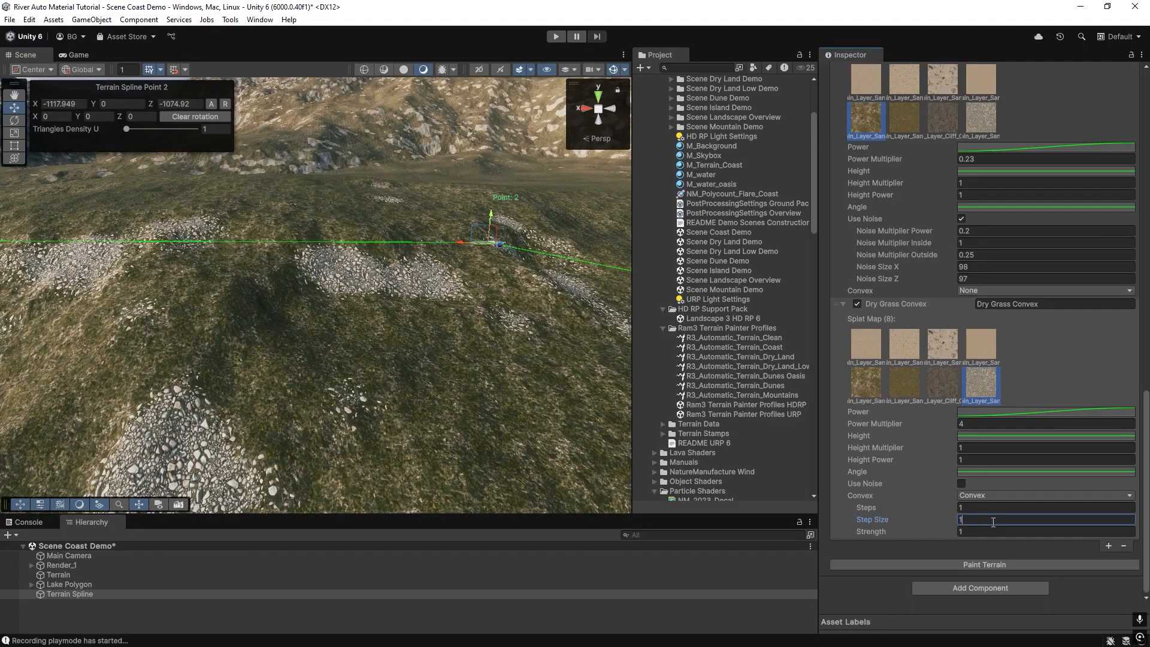
pyautogui.click(974, 567)
# Change the layer's mode to Concave and repaint the terrain.
pyautogui.moveTo(359, 275)
pyautogui.mouseDown(button='right')
pyautogui.moveTo(350, 269)
pyautogui.moveTo(333, 292)
pyautogui.moveTo(161, 301)
pyautogui.moveTo(325, 321)
pyautogui.moveTo(1033, 344)
pyautogui.moveTo(1004, 320)
pyautogui.mouseUp(button='right')
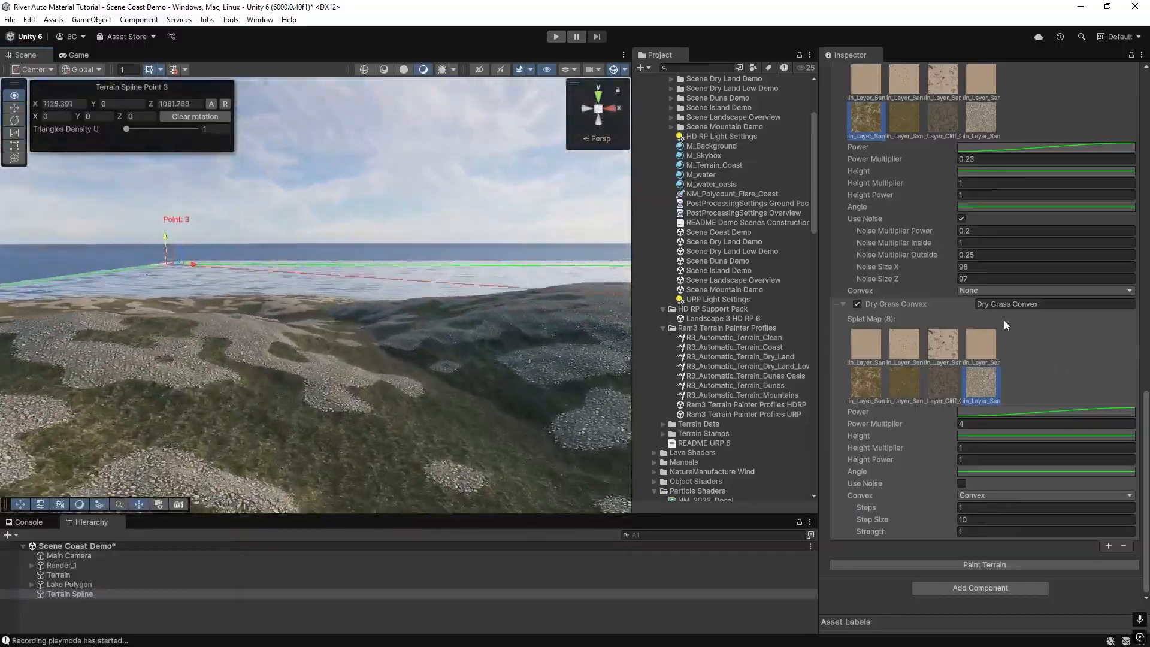
pyautogui.click(968, 495)
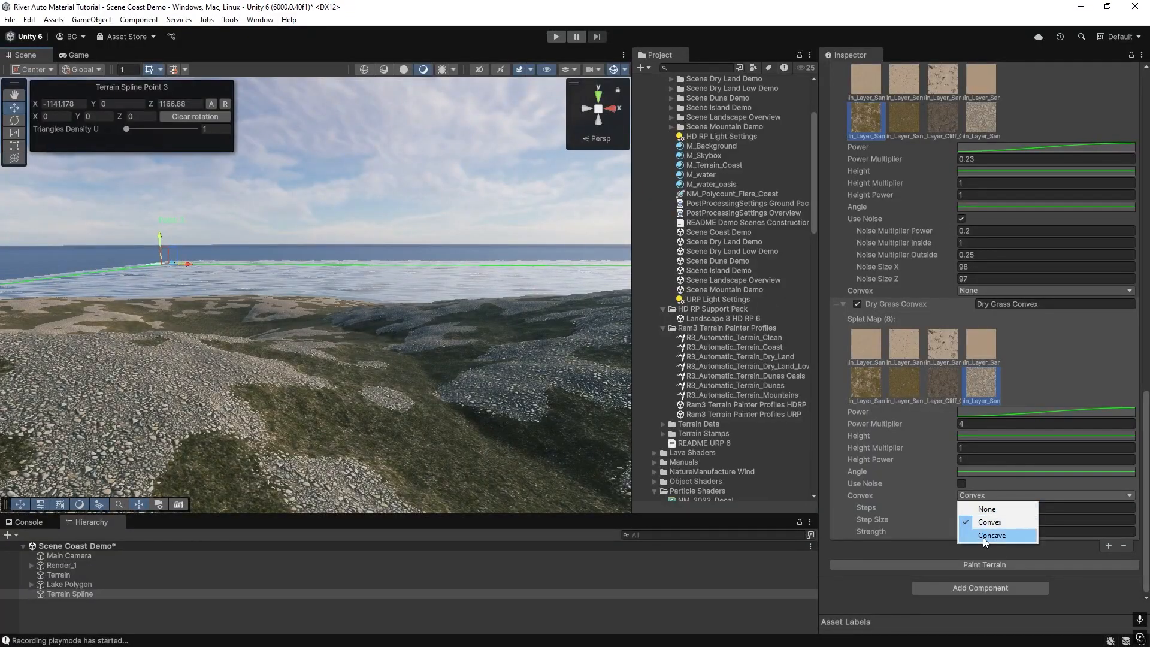
pyautogui.click(983, 537)
pyautogui.click(996, 565)
# Set the concave steps to 10 and step size to 3, then repaint.
pyautogui.moveTo(277, 328); pyautogui.dragTo(893, 339, button='right')
pyautogui.moveTo(309, 289); pyautogui.dragTo(336, 308, button='right')
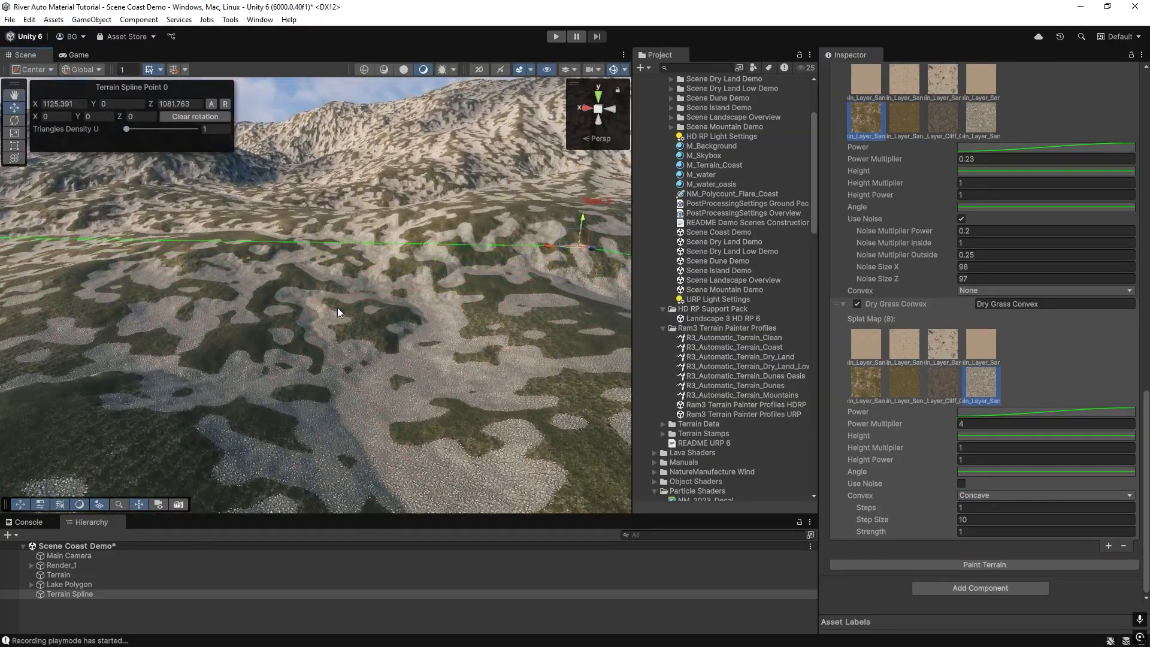
pyautogui.click(987, 507)
pyautogui.write('0')
pyautogui.press('Tab')
pyautogui.write('3')
pyautogui.click(939, 564)
# Switch the layer's mode back to Convex and repaint the terrain.
pyautogui.moveTo(426, 386)
pyautogui.mouseDown(button='right')
pyautogui.moveTo(226, 379)
pyautogui.moveTo(469, 403)
pyautogui.moveTo(366, 396)
pyautogui.moveTo(420, 407)
pyautogui.mouseUp(button='right')
pyautogui.click(994, 495)
pyautogui.click(989, 522)
pyautogui.click(994, 562)
# Set the convex step size to 30 and steps to 3, then repaint the terrain.
pyautogui.moveTo(400, 347)
pyautogui.mouseDown(button='right')
pyautogui.moveTo(413, 277)
pyautogui.moveTo(364, 280)
pyautogui.moveTo(372, 302)
pyautogui.moveTo(478, 336)
pyautogui.moveTo(385, 333)
pyautogui.moveTo(232, 195)
pyautogui.mouseUp(button='right')
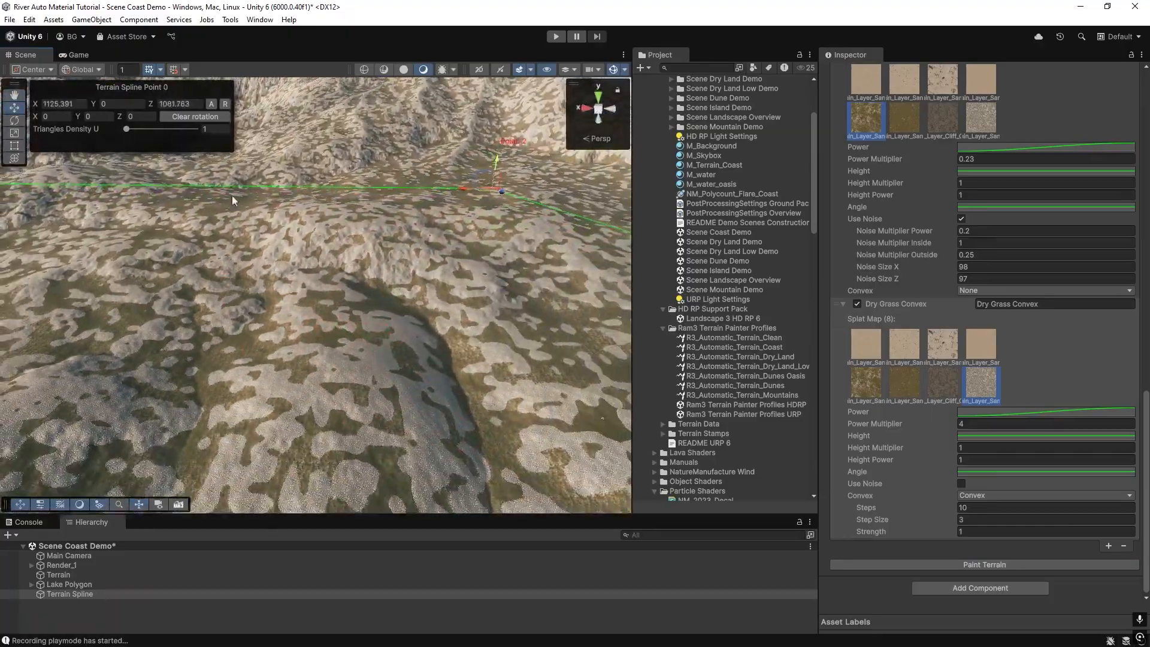
pyautogui.moveTo(534, 324); pyautogui.dragTo(544, 310, button='right')
pyautogui.click(968, 520)
pyautogui.write('0')
pyautogui.click(936, 509)
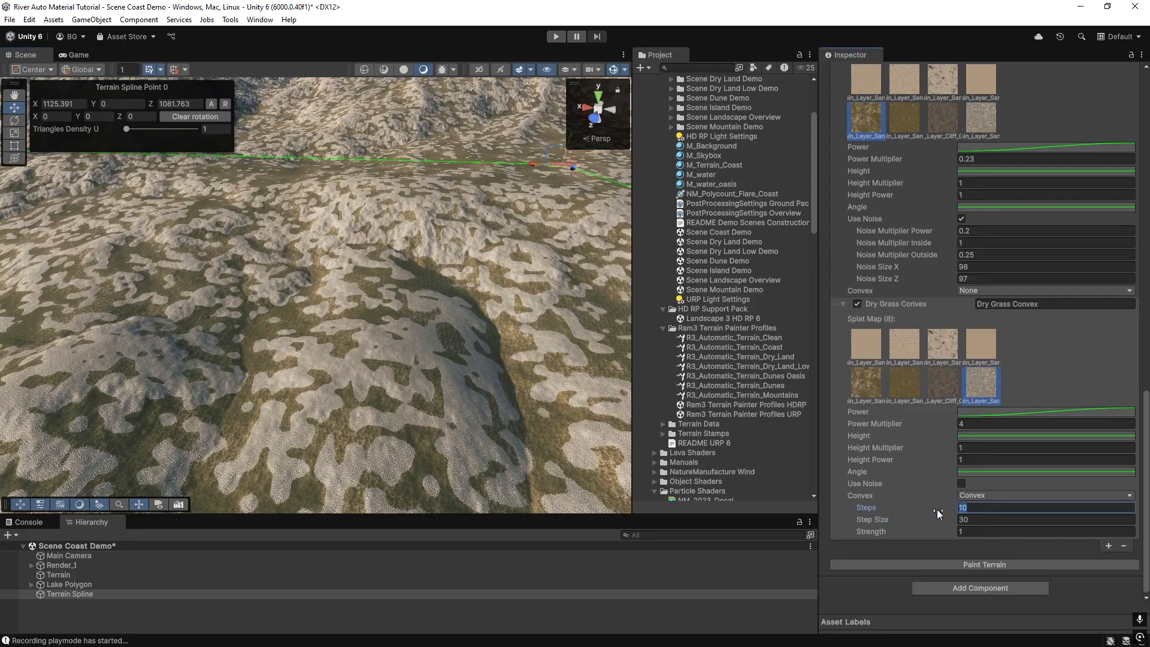
pyautogui.write('3')
pyautogui.click(979, 563)
pyautogui.moveTo(300, 329)
pyautogui.mouseDown(button='right')
pyautogui.moveTo(431, 305)
pyautogui.moveTo(360, 285)
pyautogui.moveTo(195, 279)
pyautogui.moveTo(190, 290)
pyautogui.mouseUp(button='right')
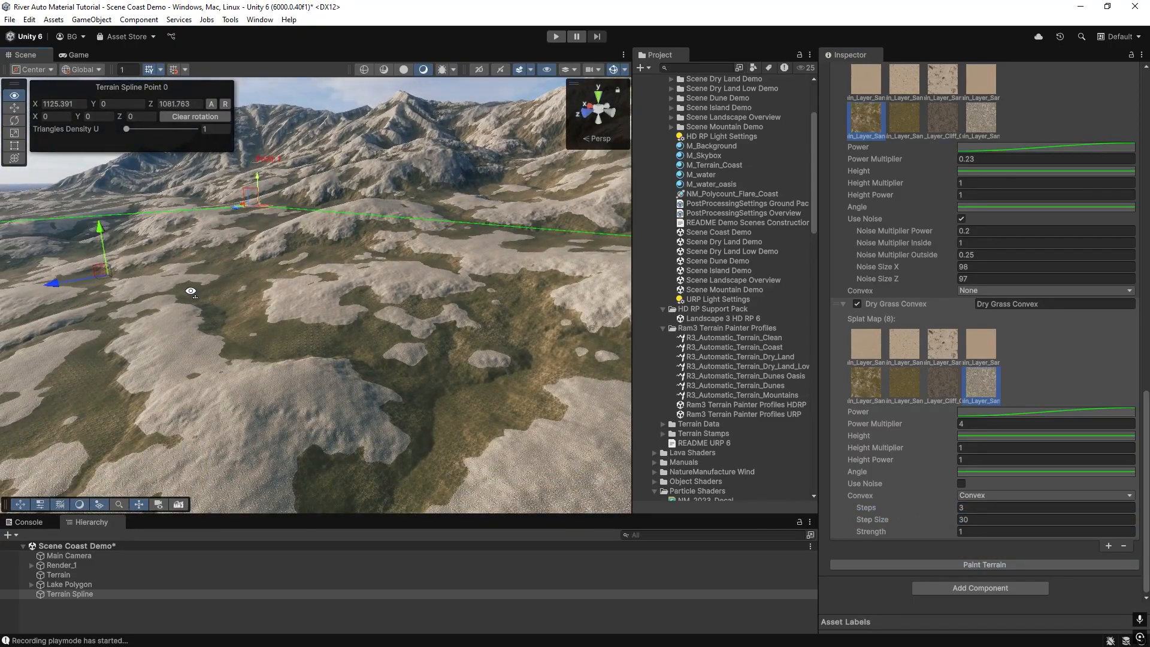
# Select Terrain_Layer_Sand_07 in the Dry Grass Convex layer's splat map and set its power multiplier to 0.23.
pyautogui.scroll(5, 258, 333)
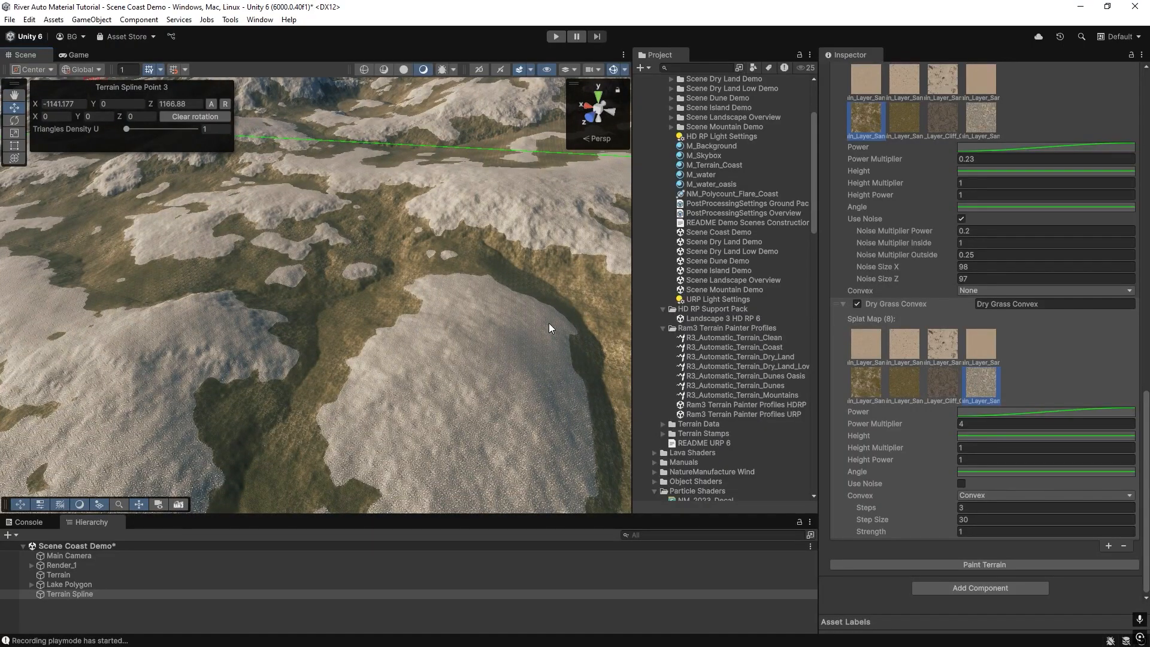
pyautogui.click(872, 381)
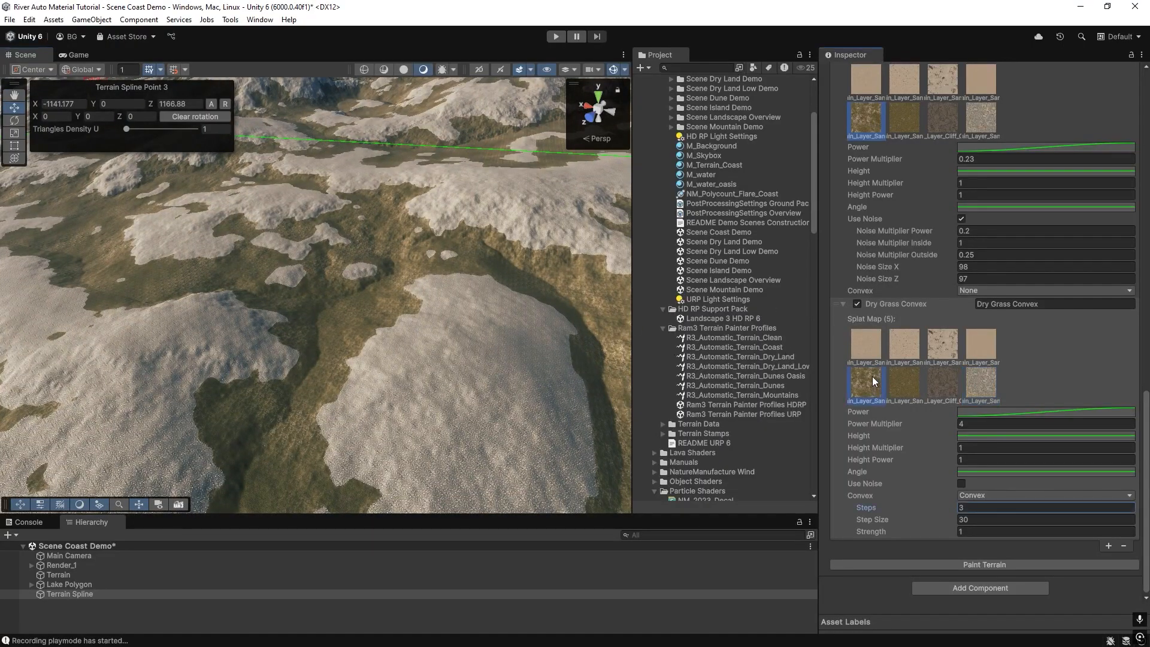
pyautogui.moveTo(398, 380); pyautogui.dragTo(599, 388, button='right')
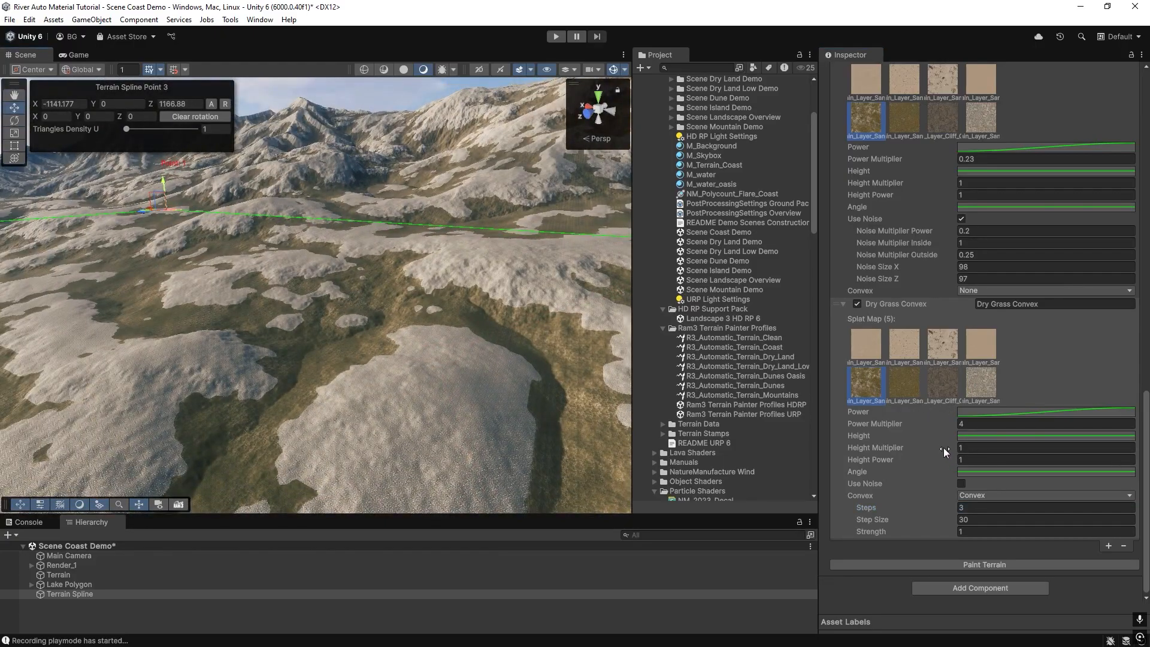
pyautogui.click(979, 423)
pyautogui.write('0')
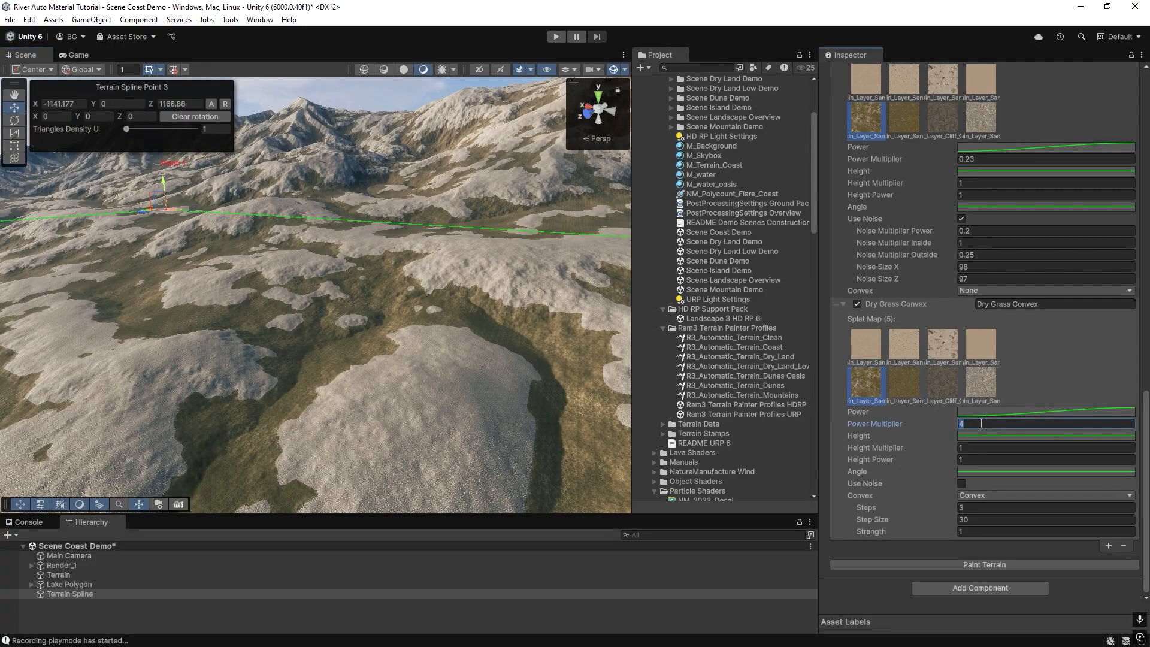
pyautogui.write('.23')
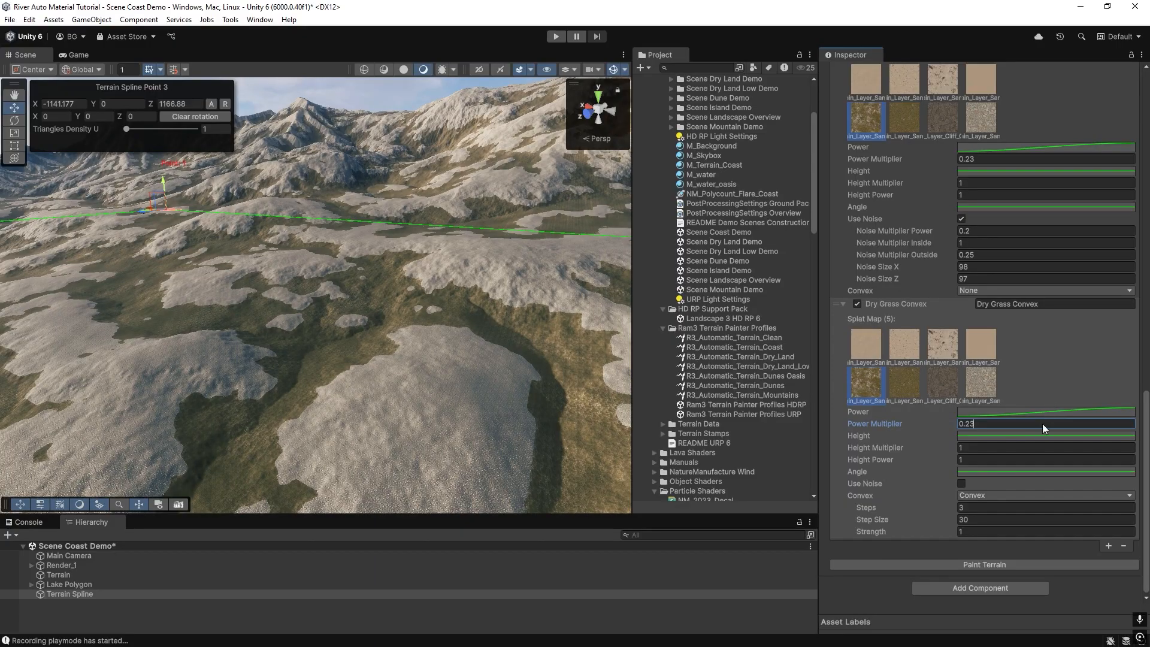
# Add Terrain_Layer_Sand_08 to the splat map and rename the layer Dry Grass Concave.
pyautogui.click(901, 389)
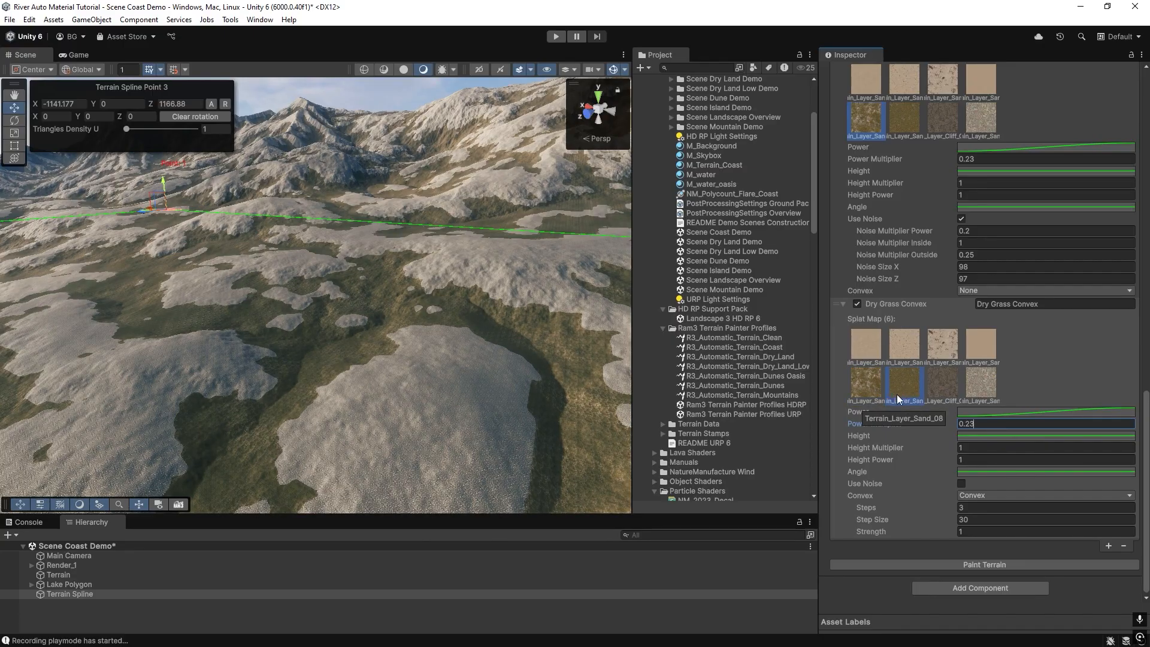
pyautogui.click(1030, 305)
pyautogui.press('BackSpace')
pyautogui.press('BackSpace')
pyautogui.write('cave')
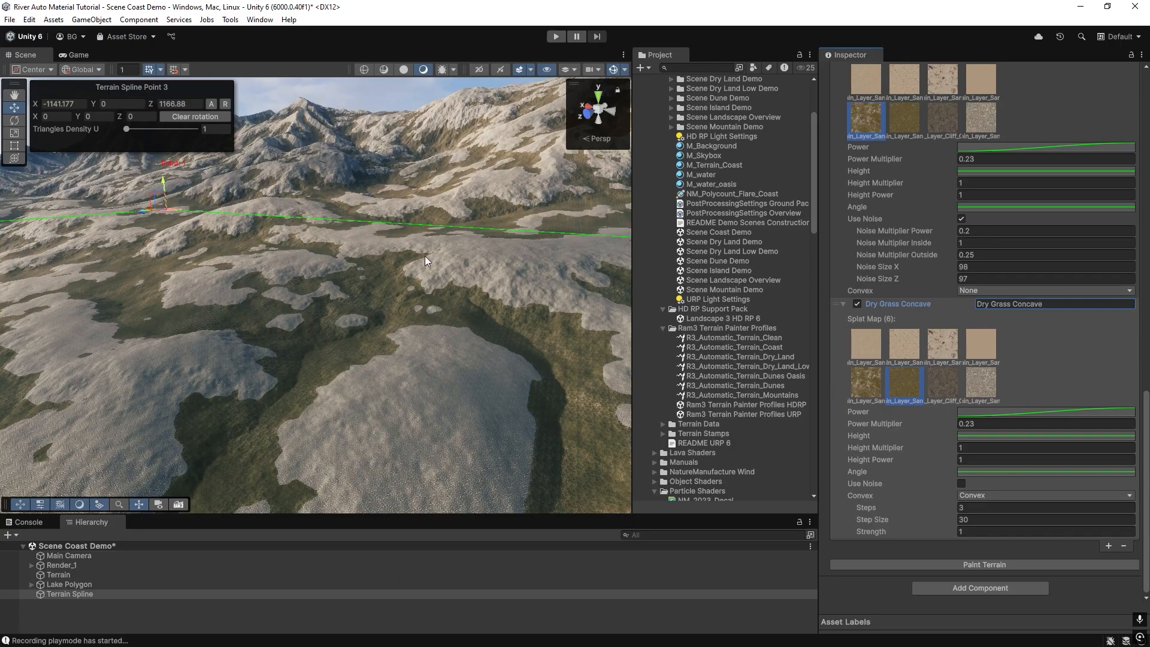
# Set the Dry Grass Concave layer's power multiplier to 0.07.
pyautogui.click(967, 423)
pyautogui.press('BackSpace')
pyautogui.press('BackSpace')
pyautogui.write('07')
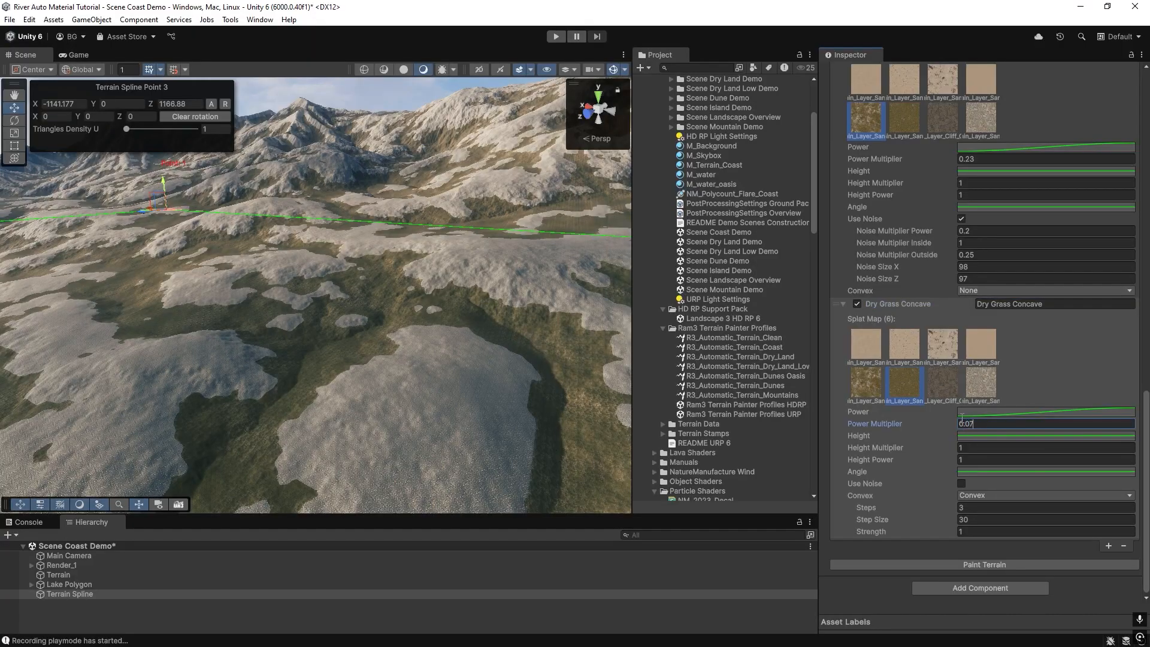
# Switch the layer's mode to Concave and repaint the terrain.
pyautogui.click(974, 497)
pyautogui.click(986, 532)
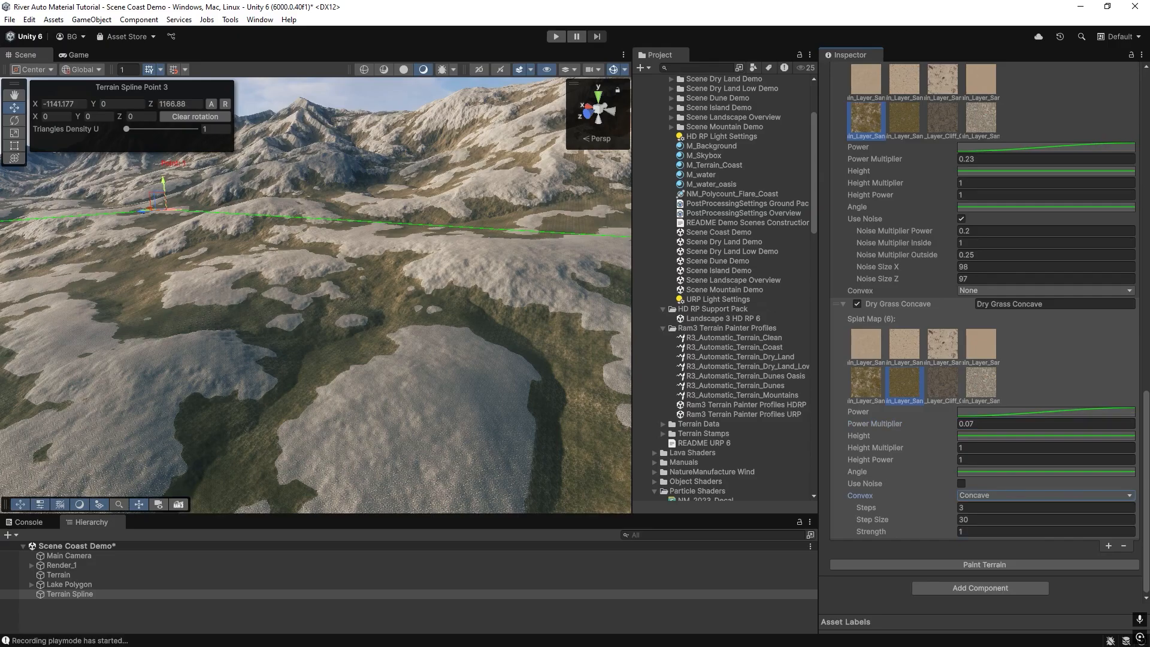
pyautogui.click(1036, 520)
pyautogui.click(969, 566)
# Toggle the Dry Grass Concave layer off and on, repainting the terrain each time to compare its effect.
pyautogui.moveTo(458, 321)
pyautogui.mouseDown(button='right')
pyautogui.moveTo(362, 303)
pyautogui.moveTo(544, 335)
pyautogui.moveTo(598, 331)
pyautogui.moveTo(533, 259)
pyautogui.mouseUp(button='right')
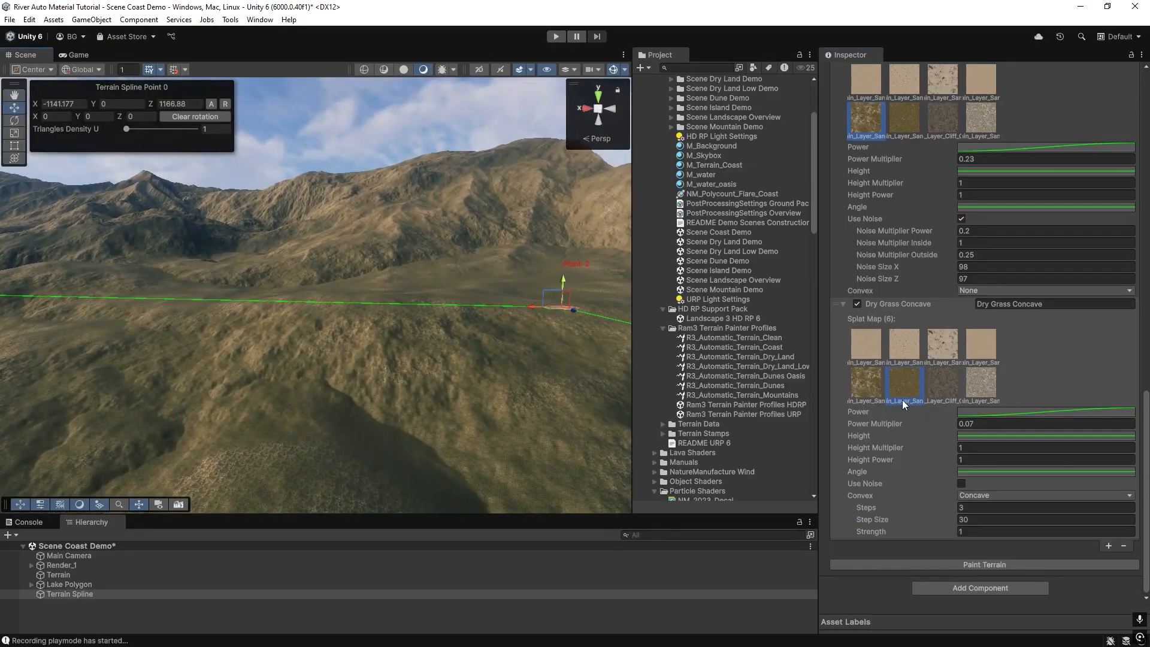
pyautogui.click(857, 303)
pyautogui.click(932, 563)
pyautogui.click(857, 304)
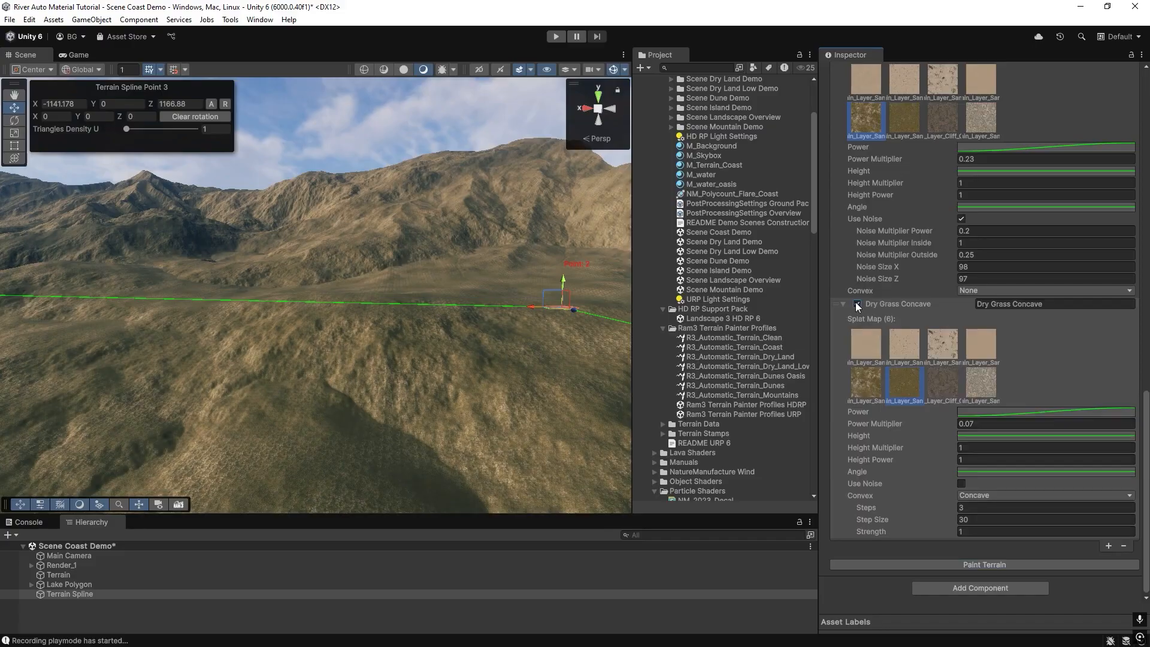
pyautogui.click(924, 562)
pyautogui.moveTo(360, 400)
pyautogui.mouseDown(button='right')
pyautogui.moveTo(417, 463)
pyautogui.moveTo(324, 429)
pyautogui.mouseUp(button='right')
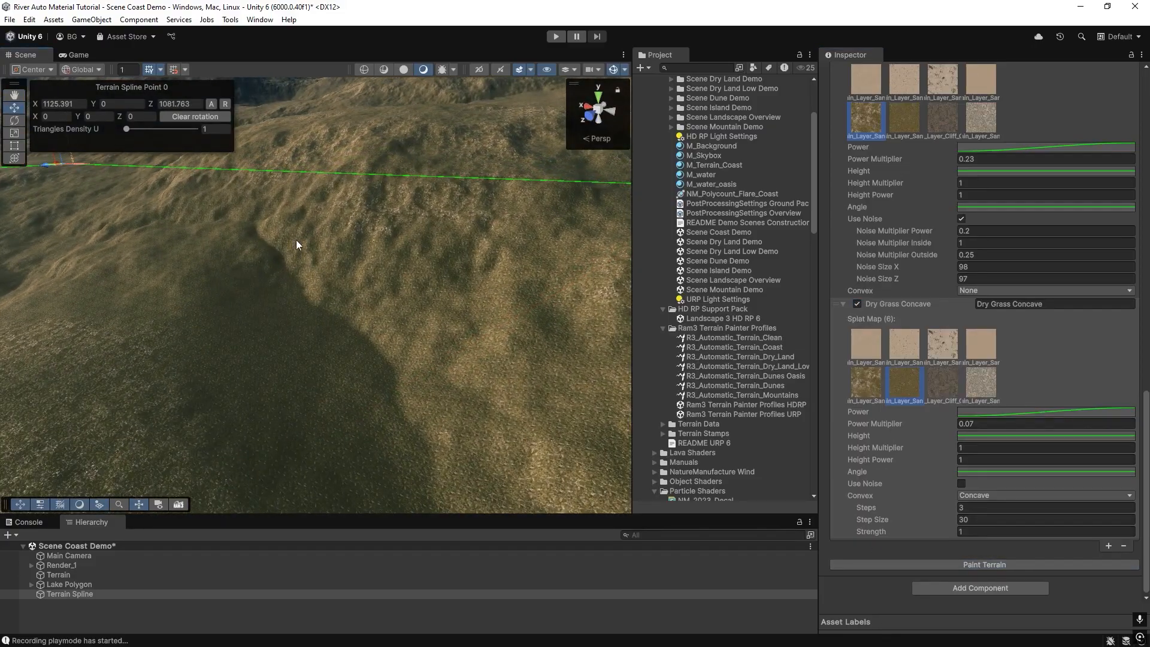
pyautogui.moveTo(361, 314); pyautogui.dragTo(447, 257, button='right')
pyautogui.click(856, 304)
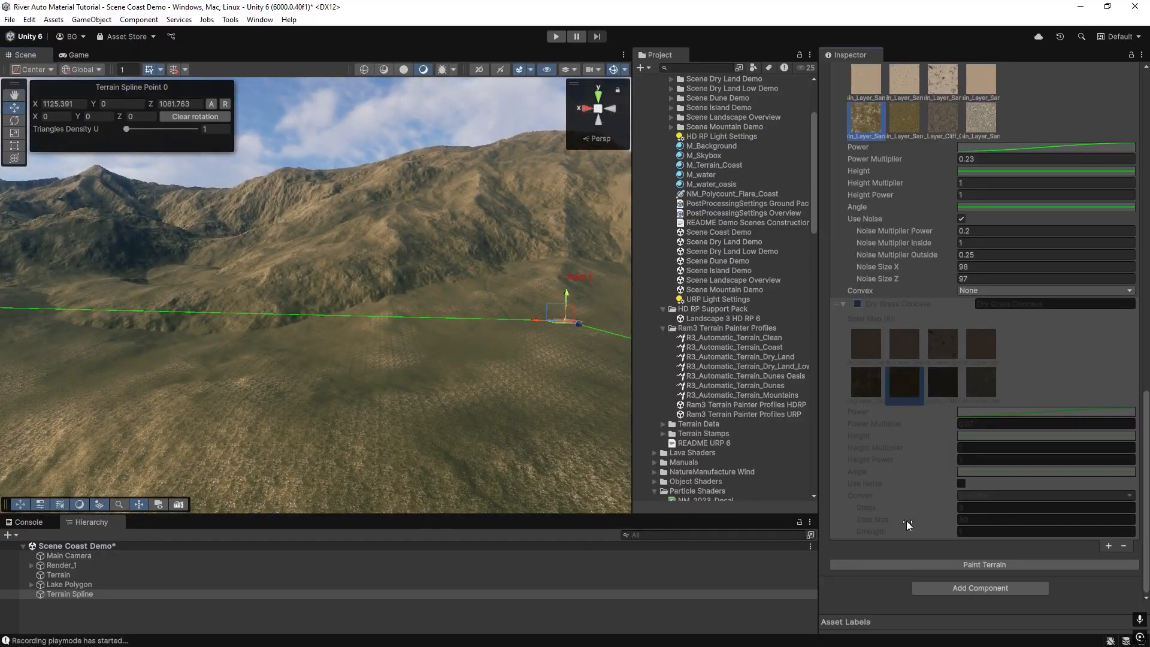
pyautogui.click(929, 563)
pyautogui.moveTo(415, 253); pyautogui.dragTo(426, 285, button='right')
pyautogui.click(857, 303)
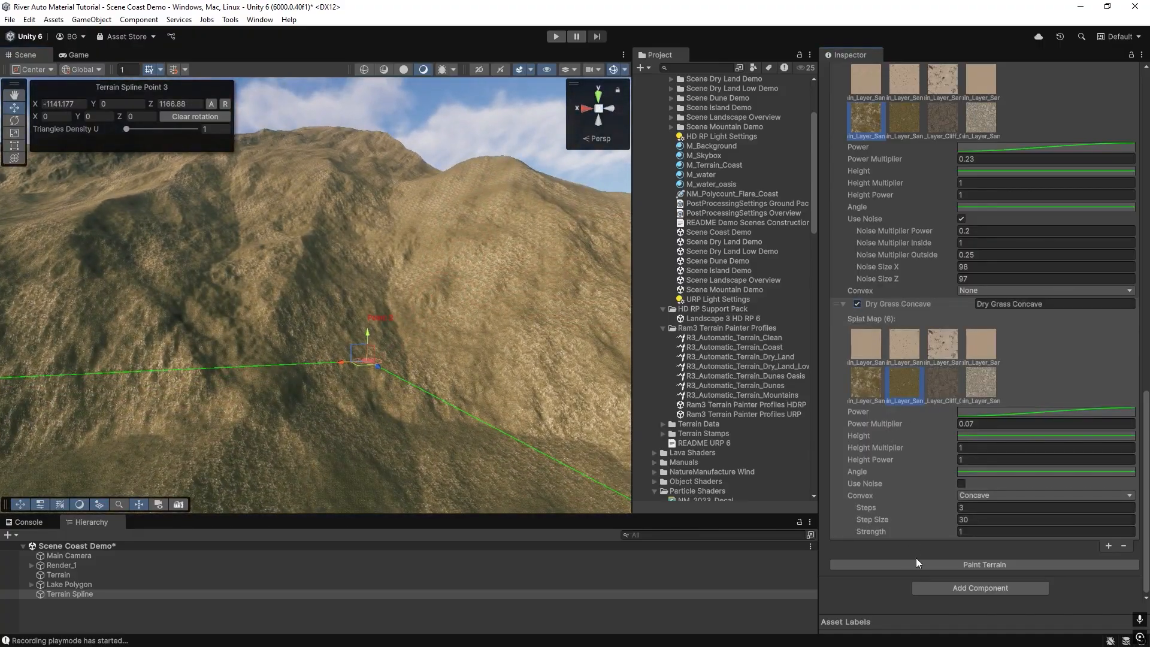
pyautogui.click(916, 563)
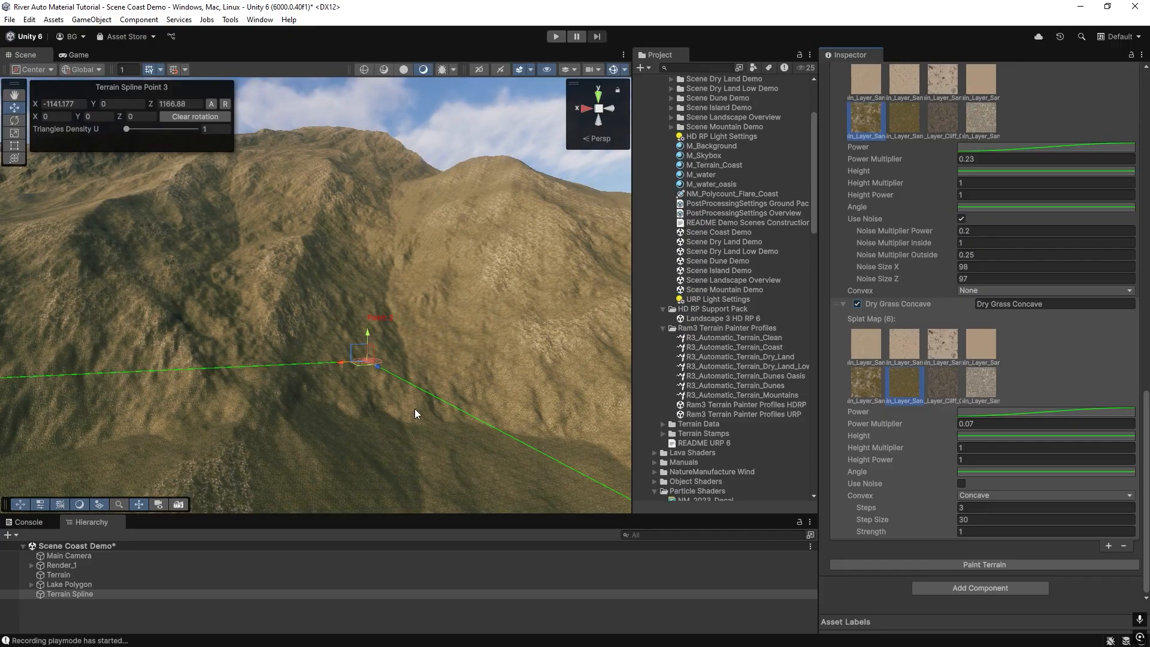
# Rename the layer Grass Concave.
pyautogui.moveTo(399, 336); pyautogui.dragTo(324, 308, button='right')
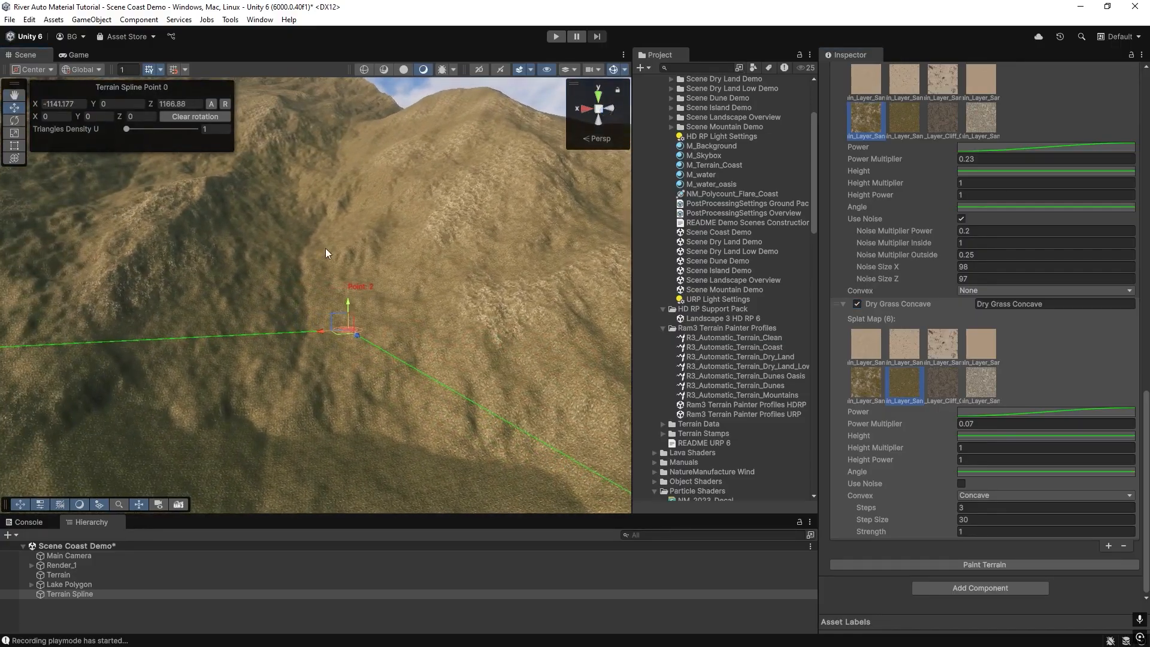
pyautogui.moveTo(372, 251); pyautogui.dragTo(314, 264, button='right')
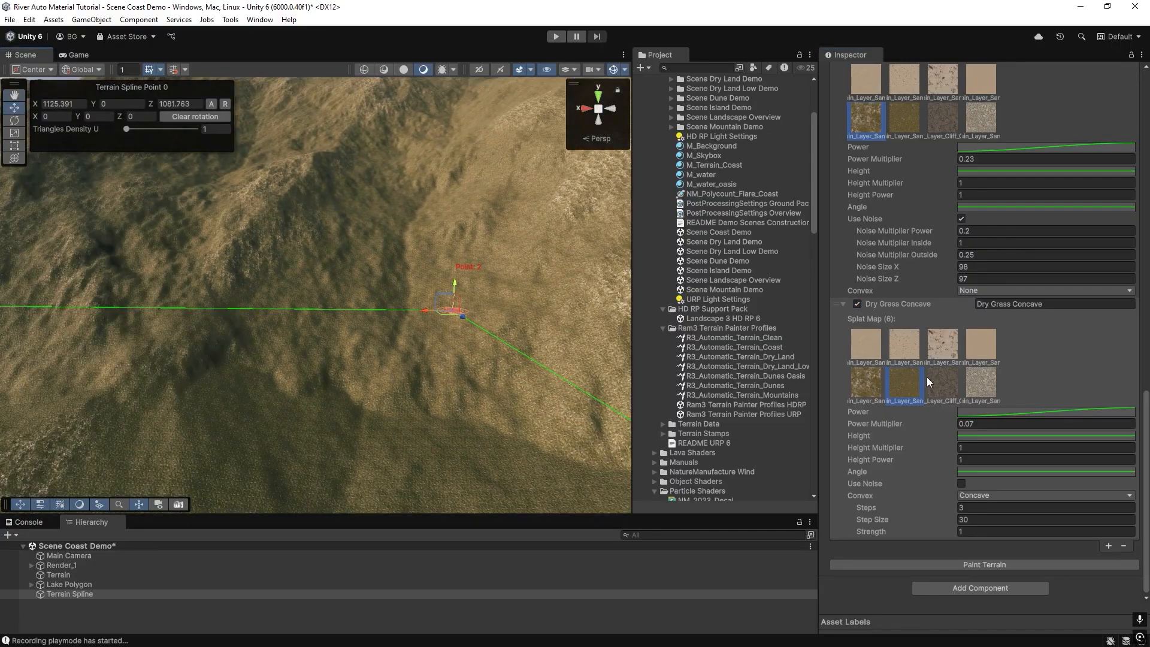
pyautogui.click(990, 304)
pyautogui.press('BackSpace')
pyautogui.press('BackSpace')
pyautogui.press('BackSpace')
pyautogui.press('BackSpace')
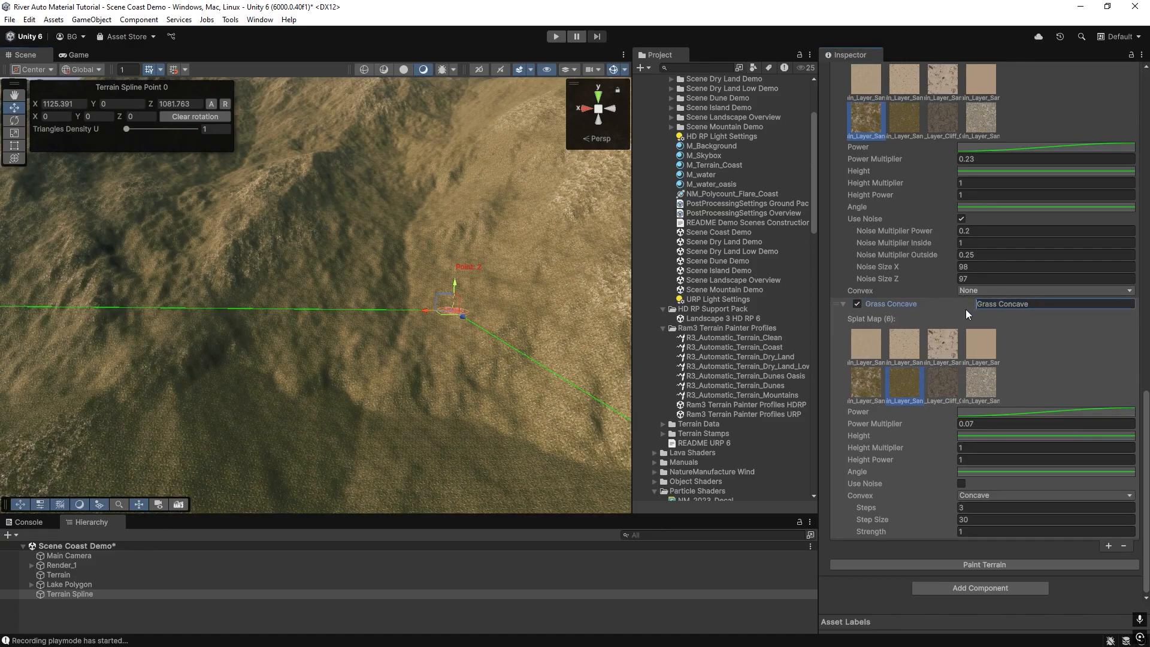
# Add a duplicate of the Grass Concave layer and rename it Grass Convex.
pyautogui.click(1108, 546)
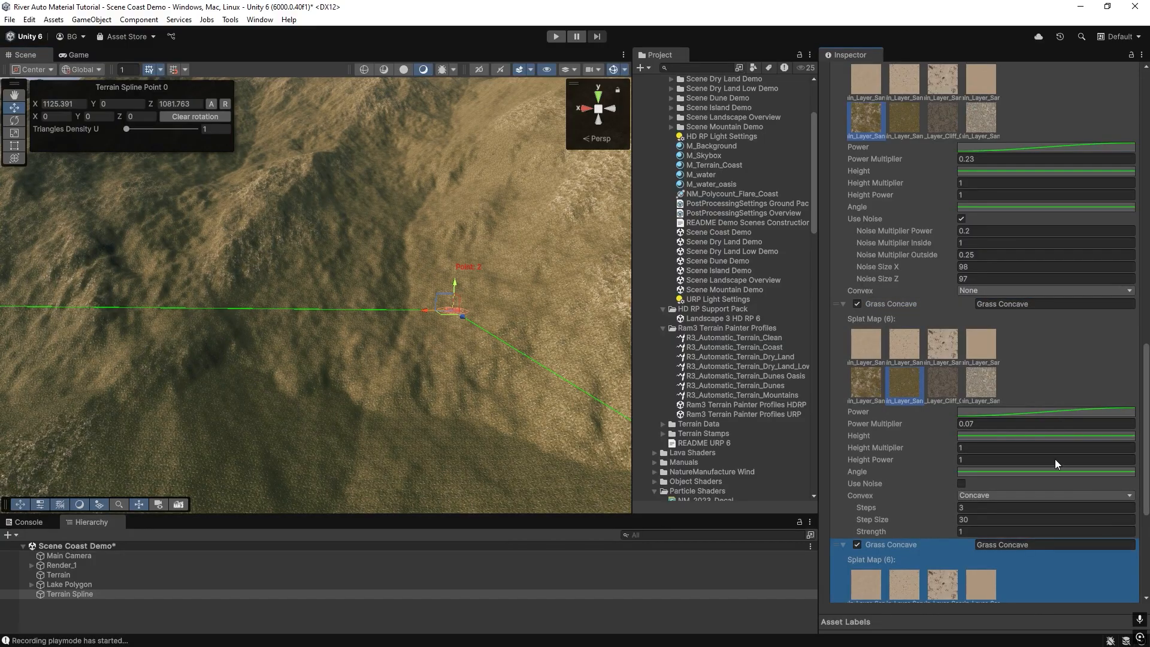
pyautogui.scroll(-3, 1030, 468)
pyautogui.click(1030, 448)
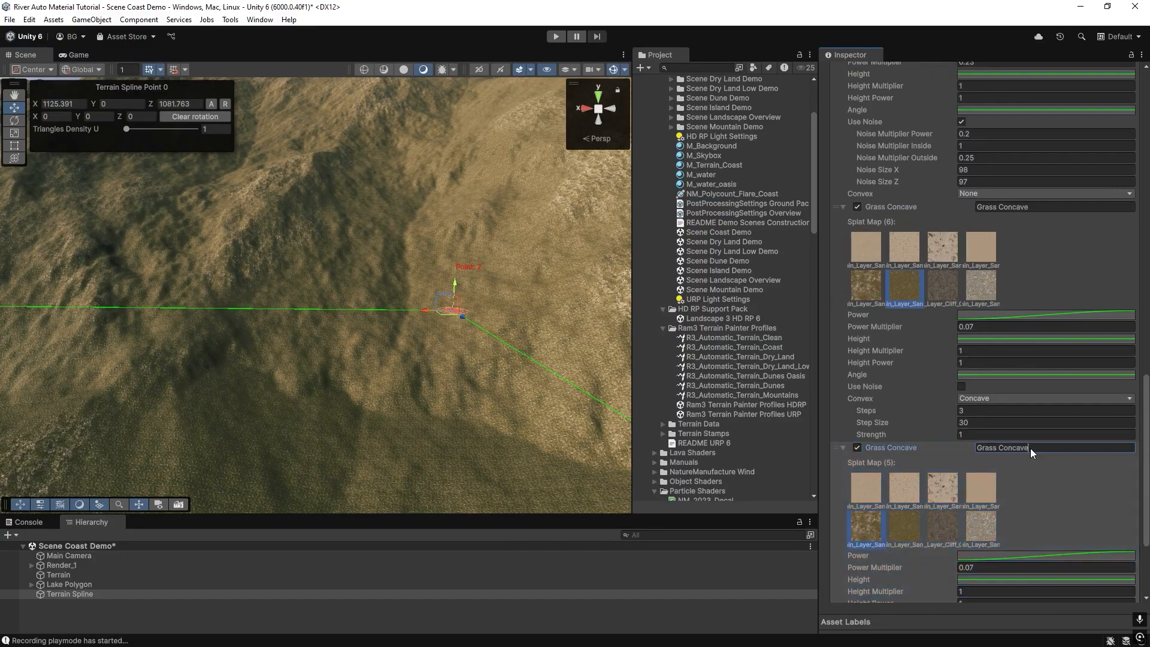
pyautogui.press('BackSpace')
pyautogui.press('BackSpace')
pyautogui.press('BackSpace')
pyautogui.press('BackSpace')
pyautogui.write('vex')
# Set the Grass Convex layer's mode to Convex and repaint the terrain.
pyautogui.scroll(-3, 1034, 432)
pyautogui.click(980, 510)
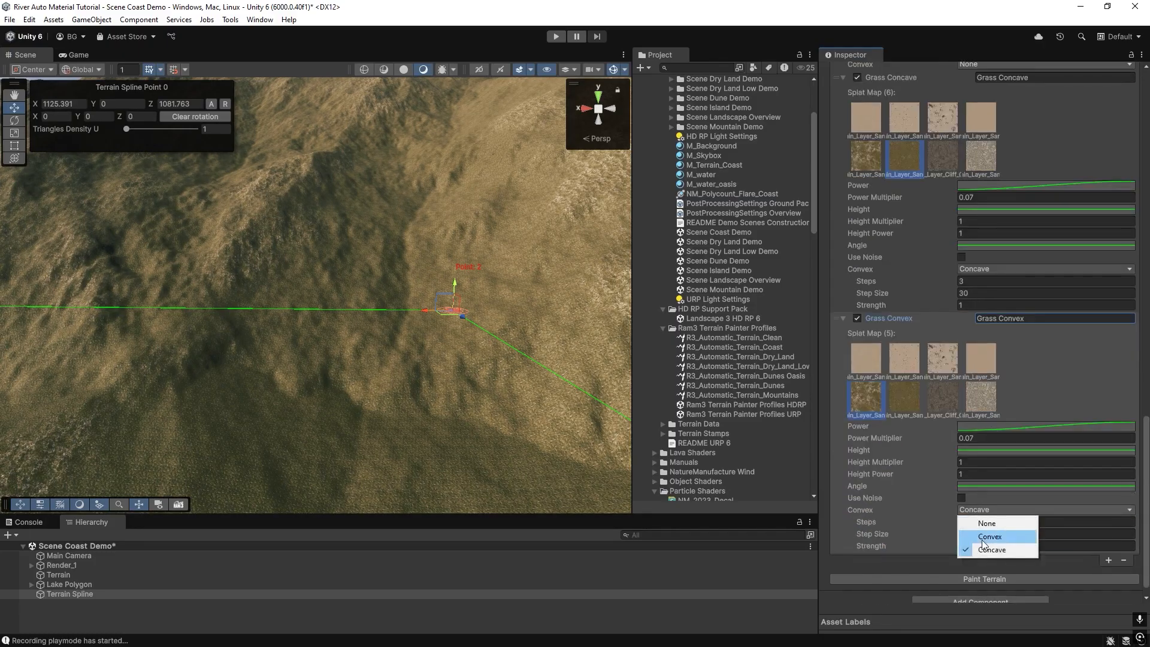
pyautogui.click(985, 537)
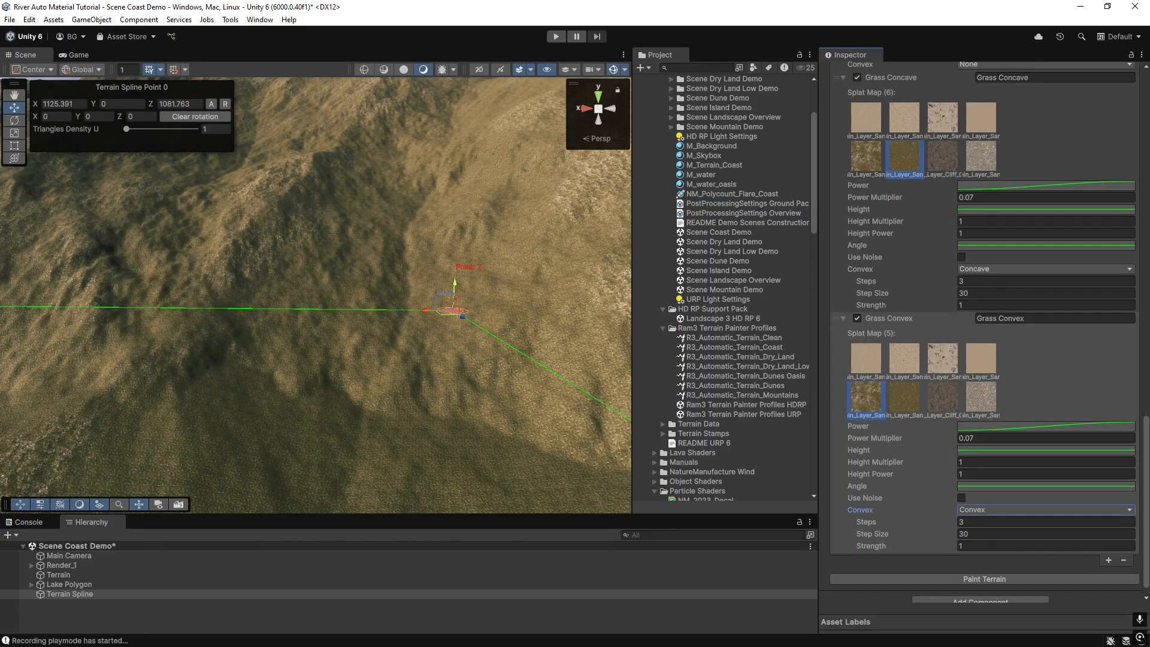
pyautogui.moveTo(474, 324); pyautogui.dragTo(432, 316, button='right')
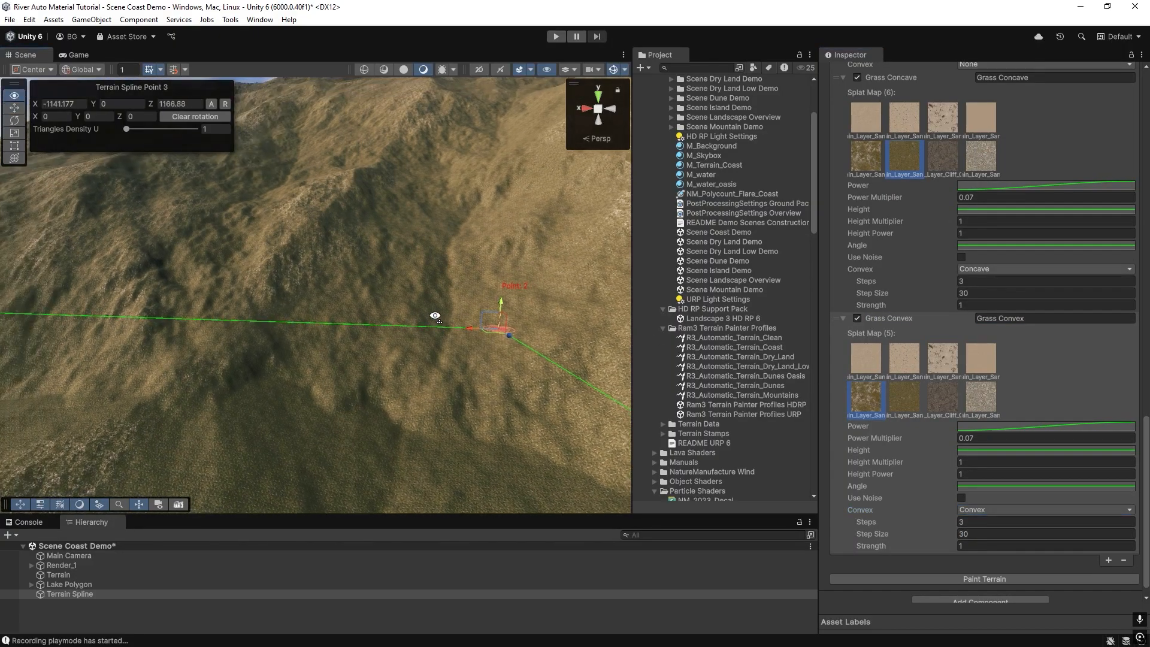
pyautogui.click(953, 580)
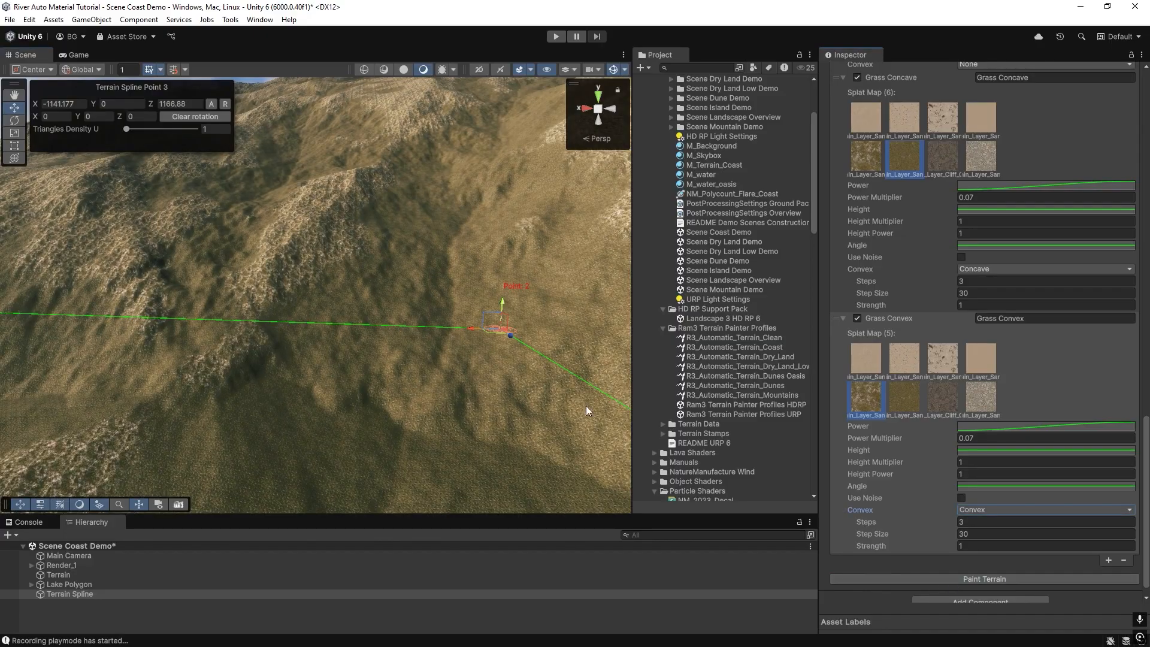
# Set the Grass Convex power multiplier to 0.015 and repaint the terrain.
pyautogui.click(972, 441)
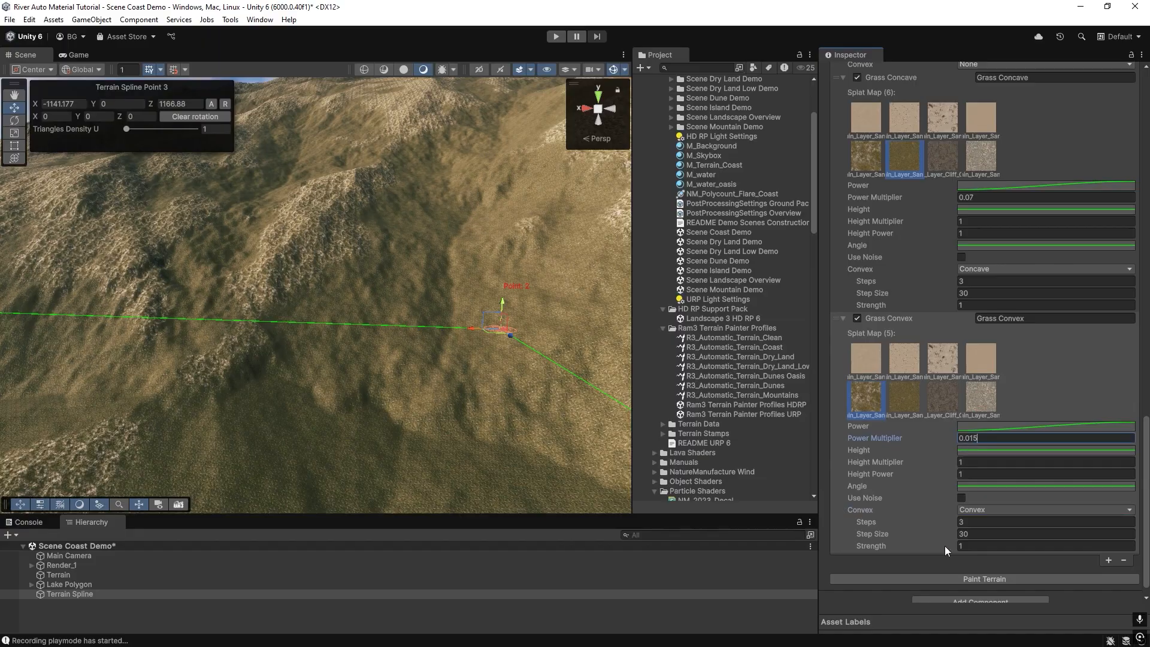
pyautogui.click(958, 580)
pyautogui.moveTo(451, 354)
pyautogui.mouseDown(button='right')
pyautogui.moveTo(411, 334)
pyautogui.moveTo(460, 362)
pyautogui.moveTo(547, 364)
pyautogui.mouseUp(button='right')
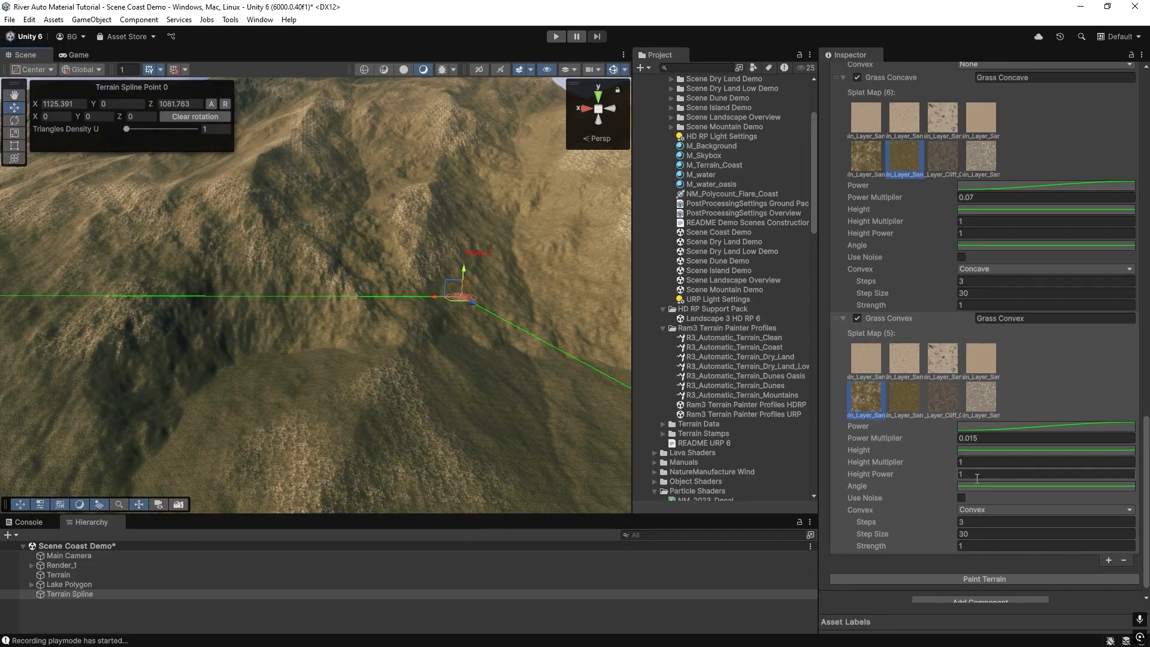
# Enable noise on the Grass Convex layer and repaint the terrain.
pyautogui.click(961, 498)
pyautogui.scroll(-2, 987, 566)
pyautogui.click(991, 564)
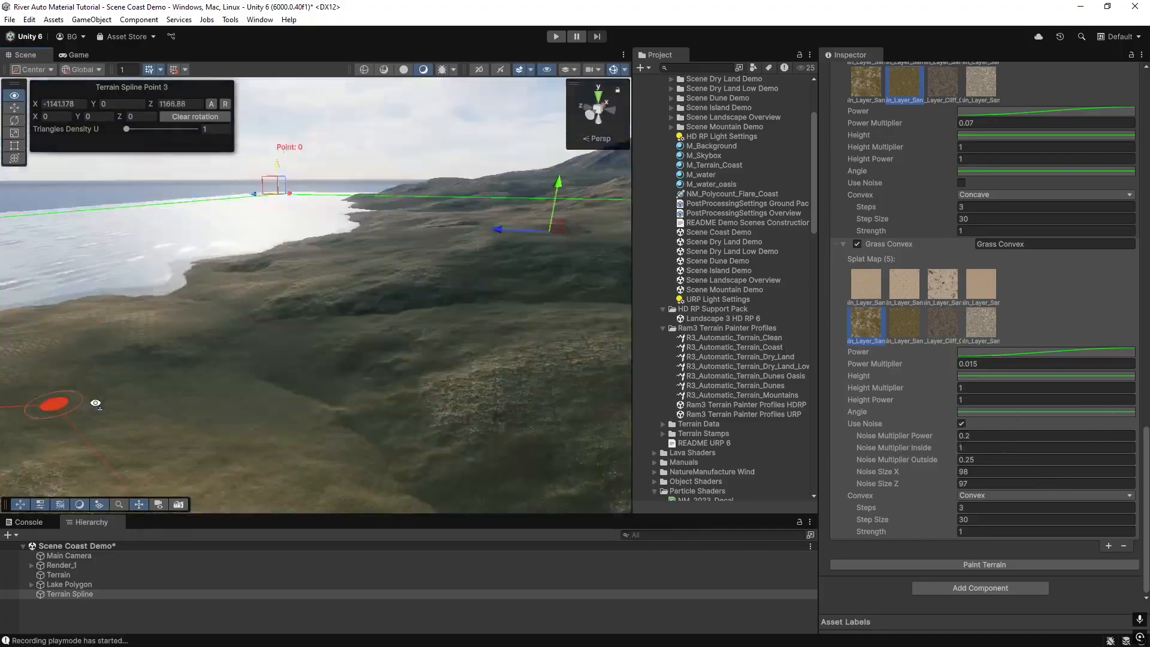
pyautogui.keyDown('alt'); pyautogui.moveTo(72, 403); pyautogui.dragTo(483, 393); pyautogui.keyUp('alt')
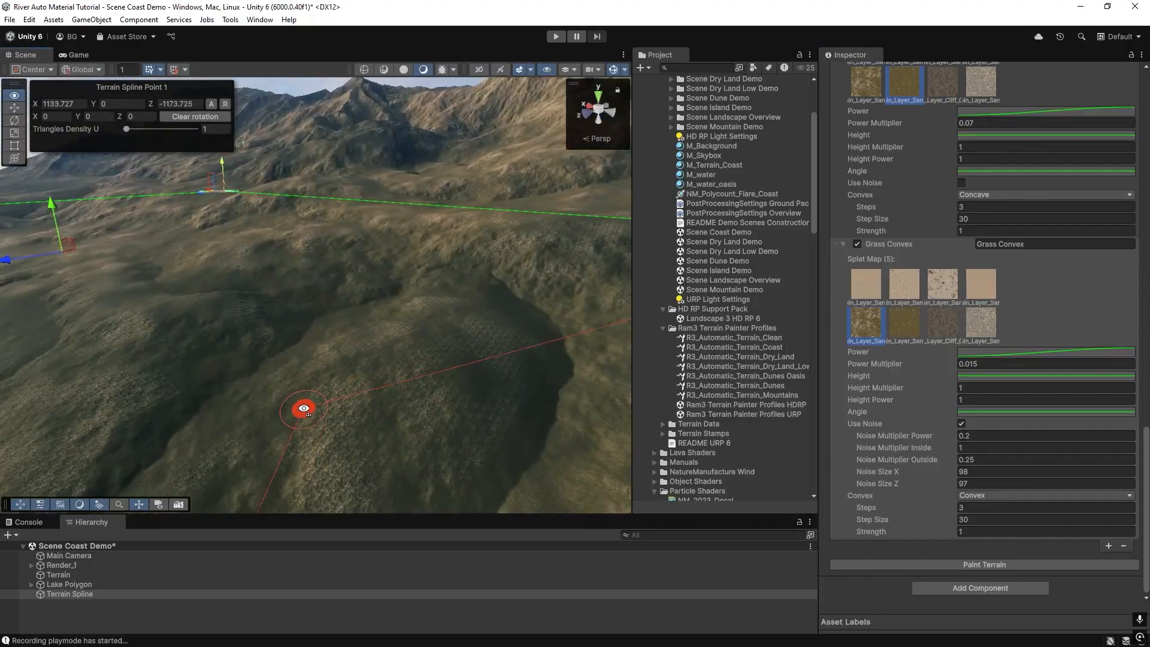
pyautogui.keyDown('alt'); pyautogui.moveTo(304, 408); pyautogui.dragTo(360, 414); pyautogui.keyUp('alt')
# Set the Grass Convex power multiplier to 3 and repaint the terrain.
pyautogui.click(994, 364)
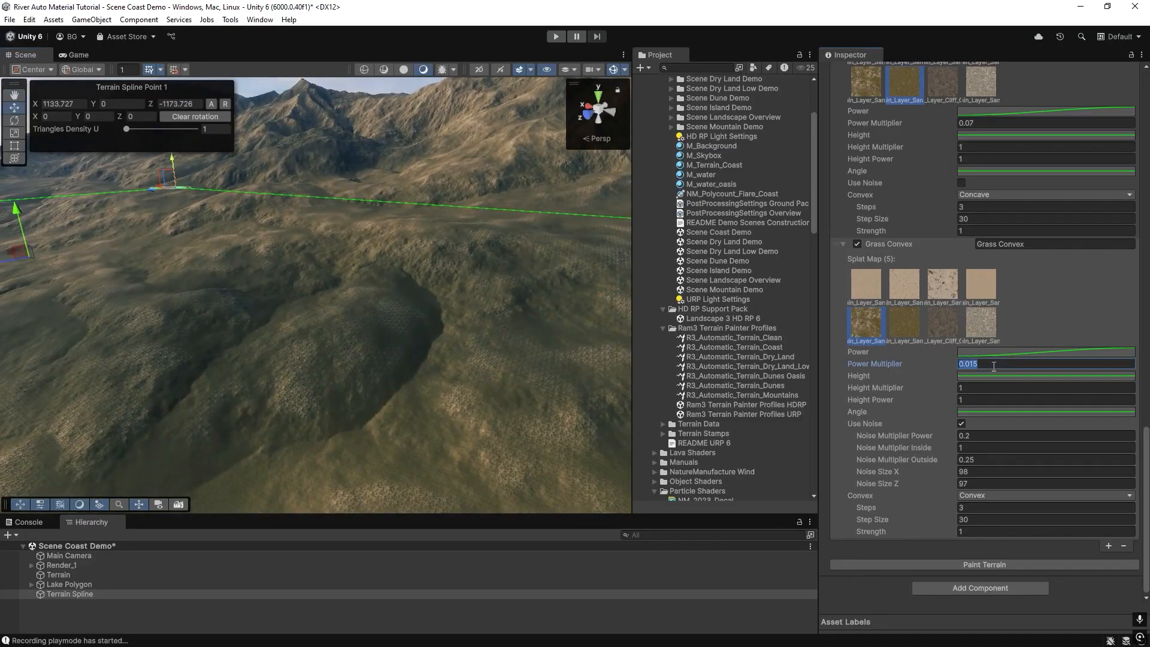
pyautogui.write('3')
pyautogui.click(965, 565)
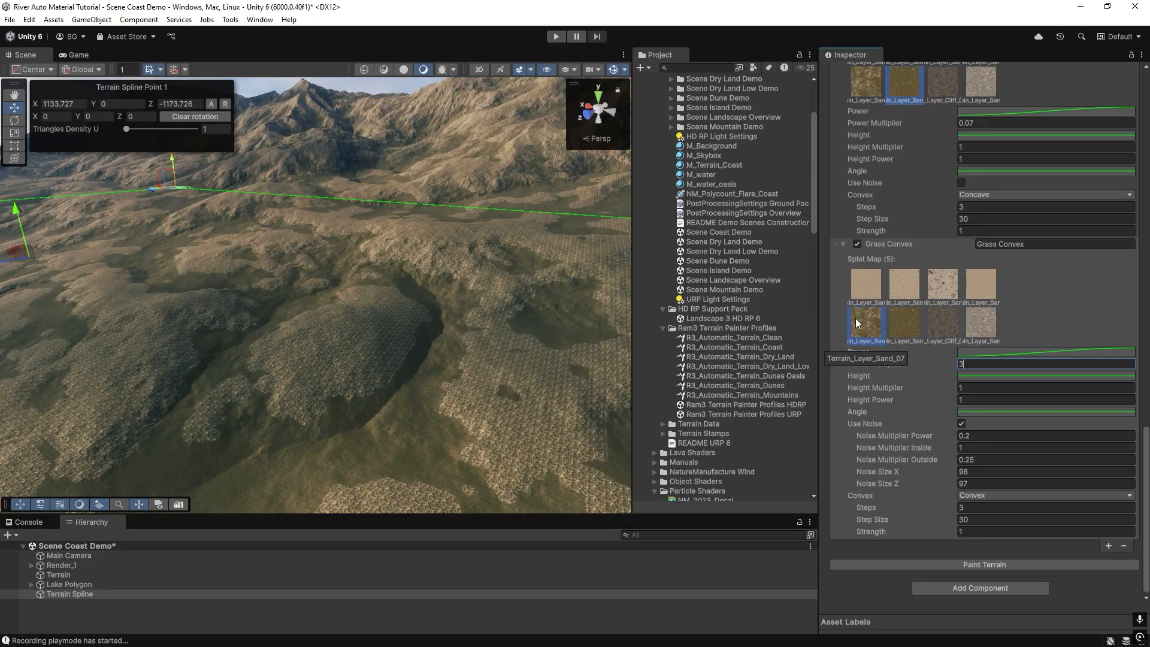
# Set the power multiplier back to 0.015, then toggle the Grass Convex layer off and on, repainting each time to compare.
pyautogui.doubleClick(965, 363)
pyautogui.write('0.015')
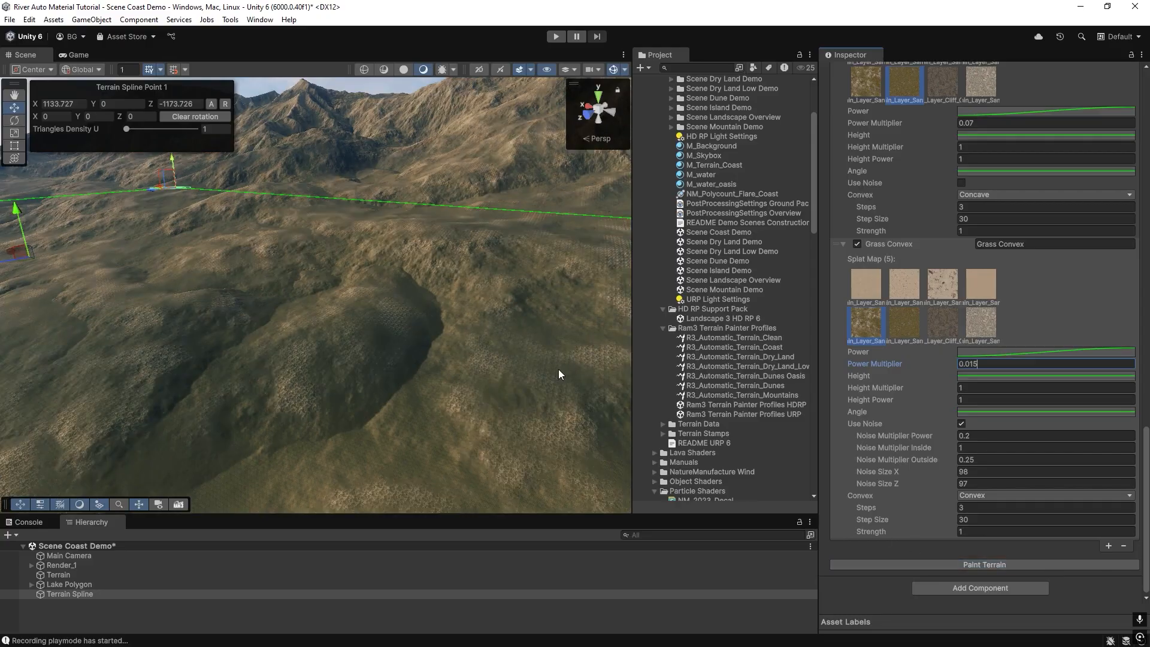
pyautogui.click(858, 244)
pyautogui.click(942, 568)
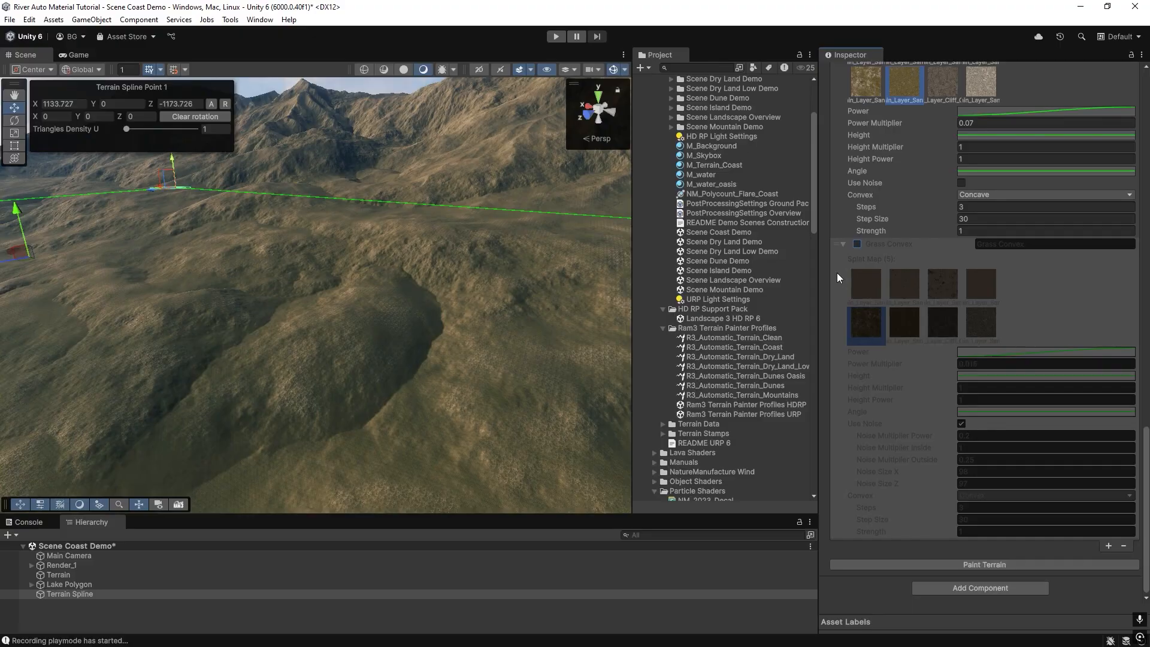
pyautogui.click(857, 245)
pyautogui.click(942, 563)
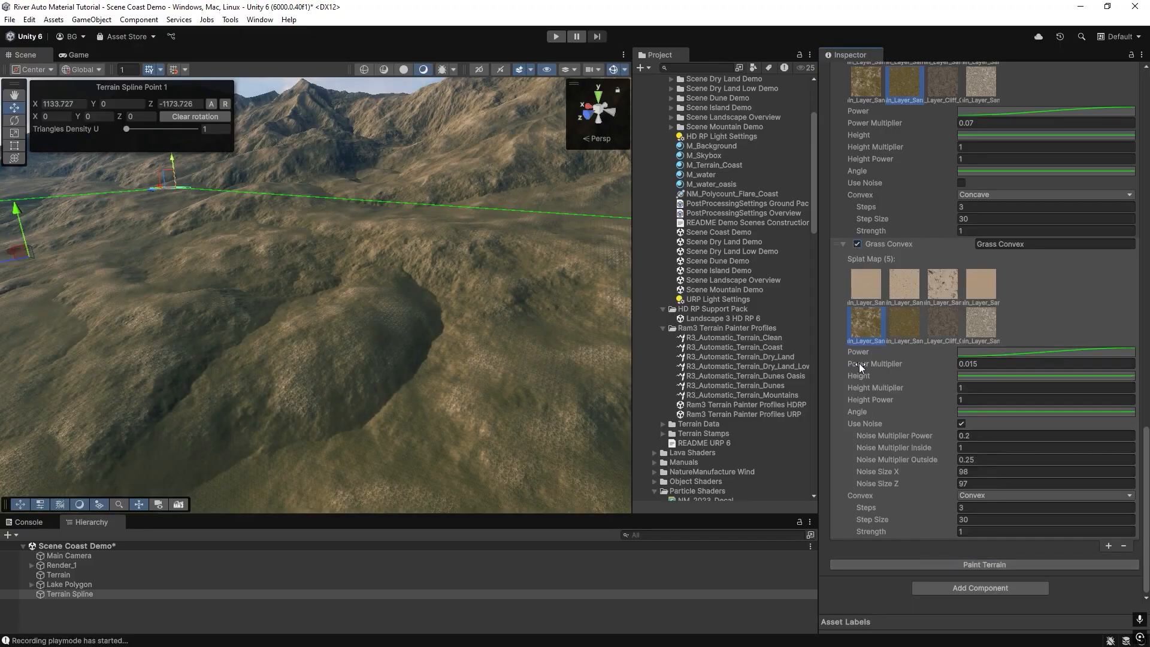
pyautogui.click(856, 244)
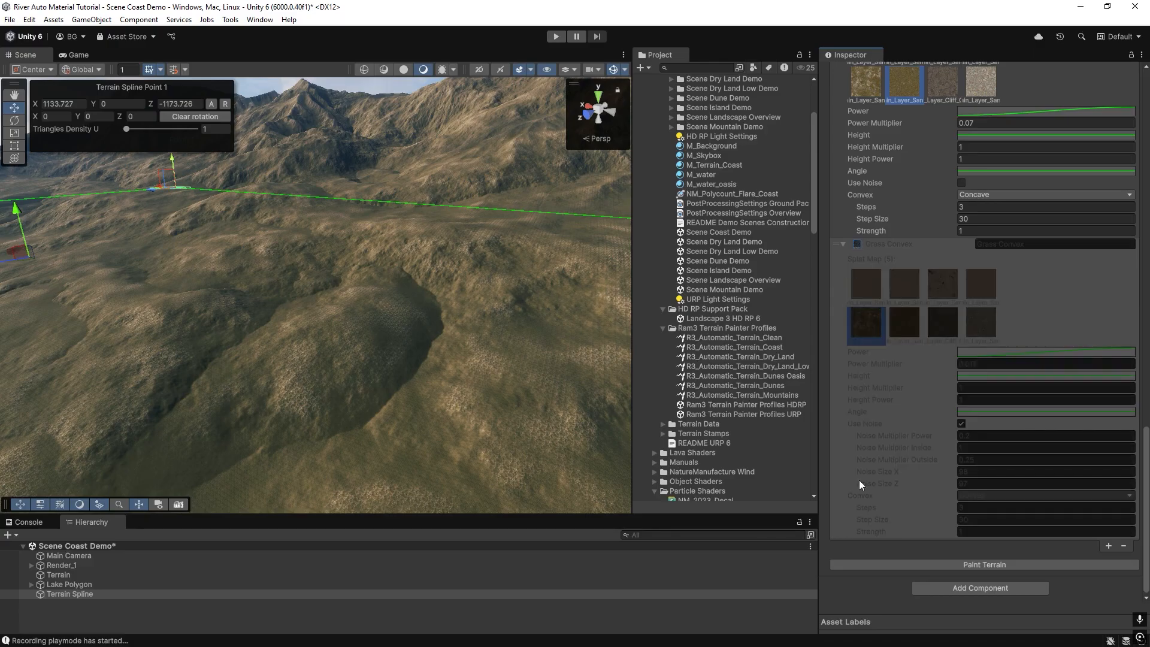
pyautogui.click(939, 568)
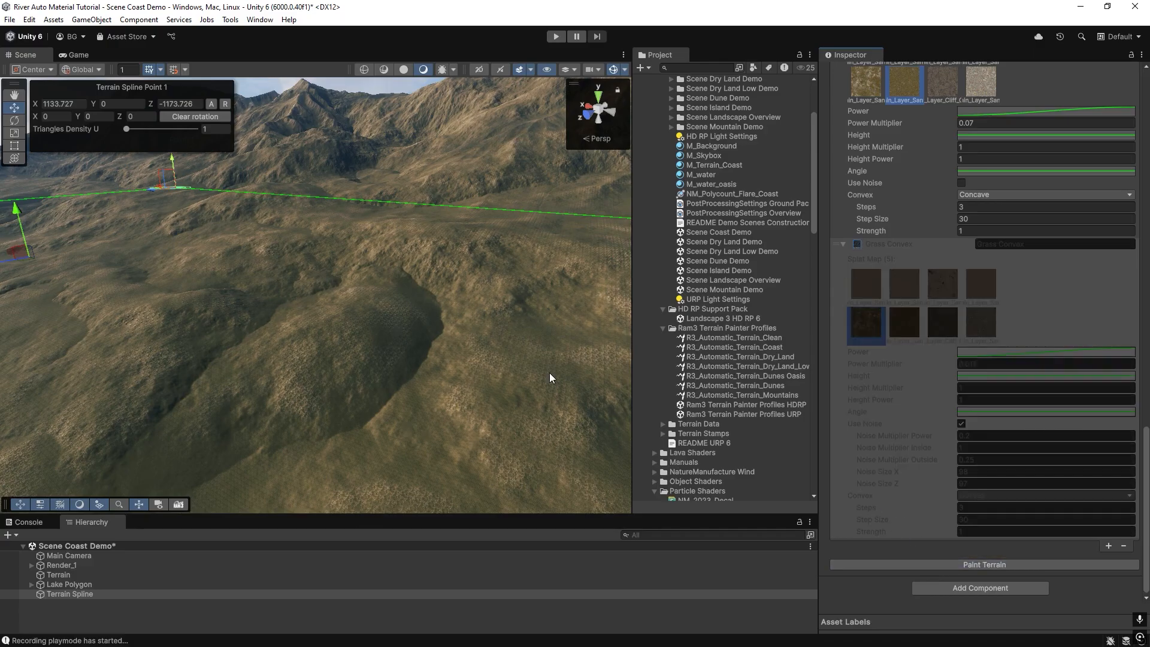
pyautogui.click(857, 244)
pyautogui.click(934, 560)
pyautogui.moveTo(429, 289); pyautogui.dragTo(324, 367, button='right')
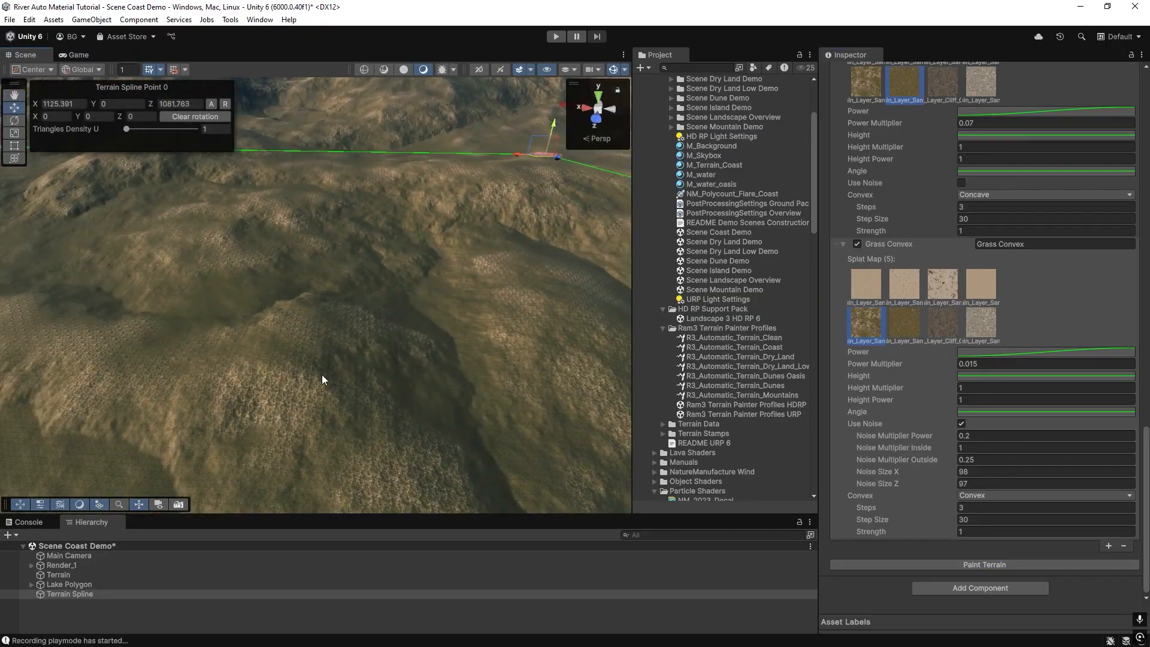
# Assign the cliff texture to the Grass Convex splat map, set its power multiplier to 3, and repaint the terrain.
pyautogui.moveTo(204, 379)
pyautogui.mouseDown(button='right')
pyautogui.moveTo(283, 379)
pyautogui.moveTo(423, 347)
pyautogui.moveTo(452, 369)
pyautogui.mouseUp(button='right')
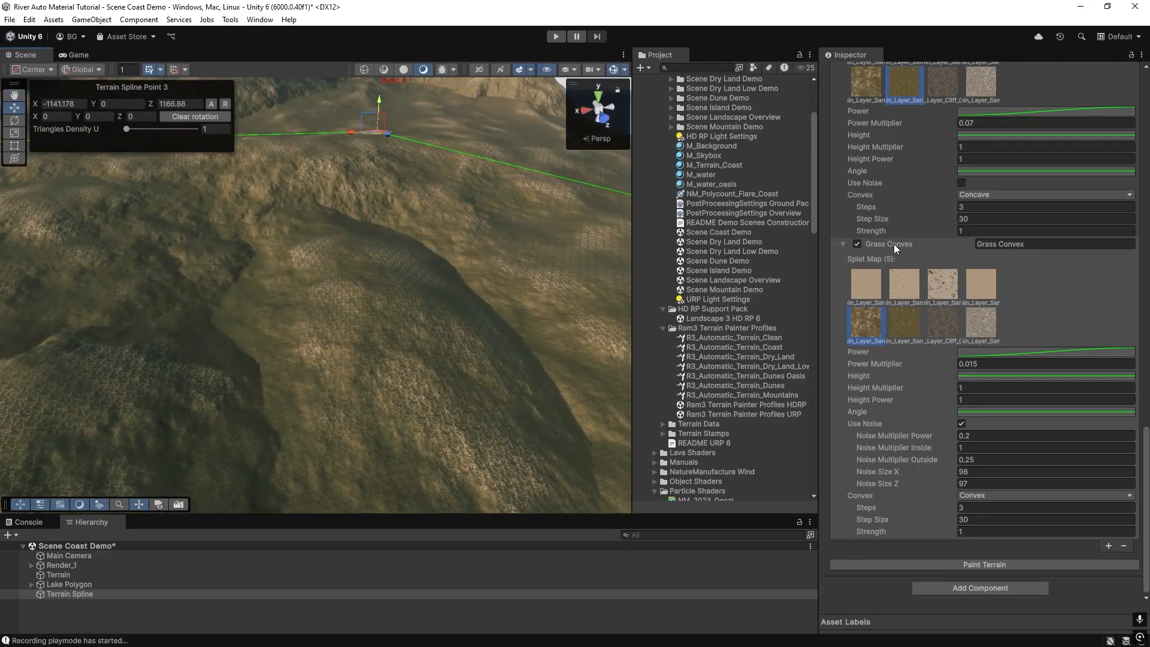
pyautogui.moveTo(432, 408)
pyautogui.mouseDown(button='right')
pyautogui.moveTo(308, 352)
pyautogui.moveTo(282, 380)
pyautogui.moveTo(236, 378)
pyautogui.moveTo(227, 389)
pyautogui.mouseUp(button='right')
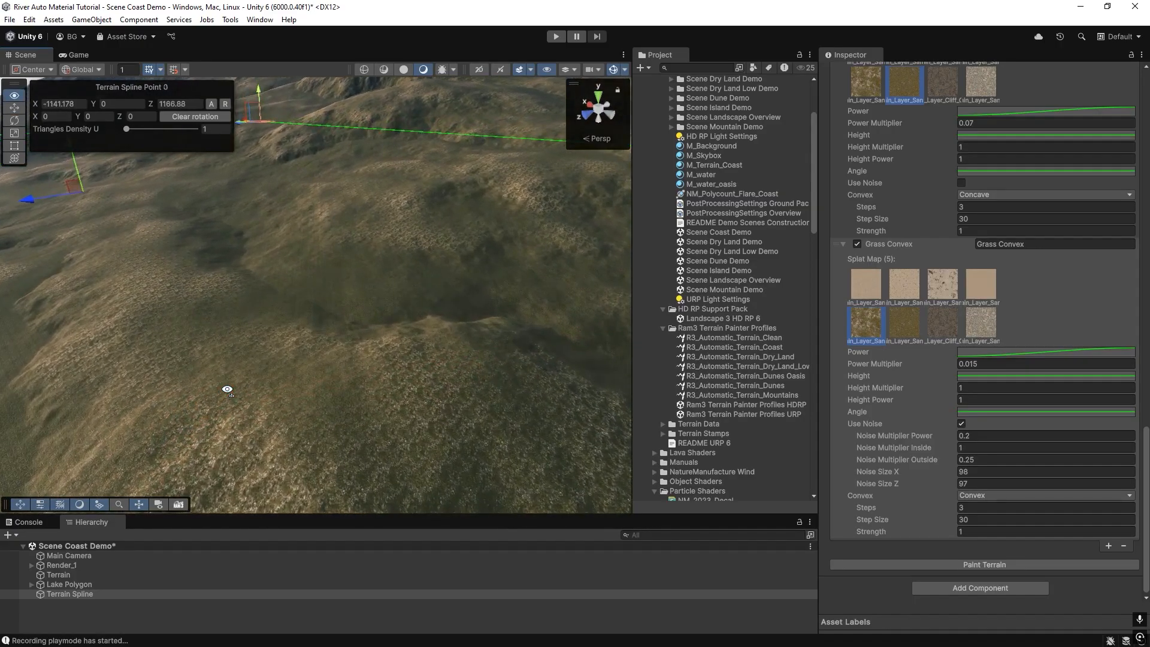
pyautogui.moveTo(170, 314); pyautogui.dragTo(438, 331, button='right')
pyautogui.moveTo(438, 330); pyautogui.dragTo(452, 372, button='right')
pyautogui.click(1108, 545)
pyautogui.scroll(-5, 940, 388)
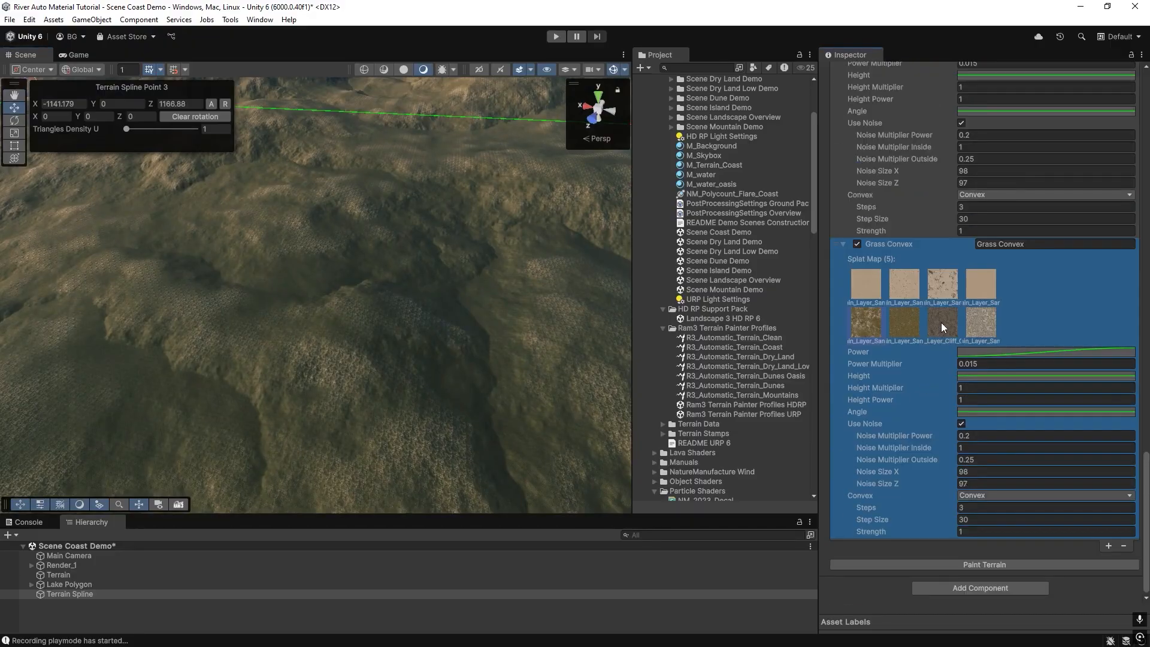
pyautogui.click(969, 566)
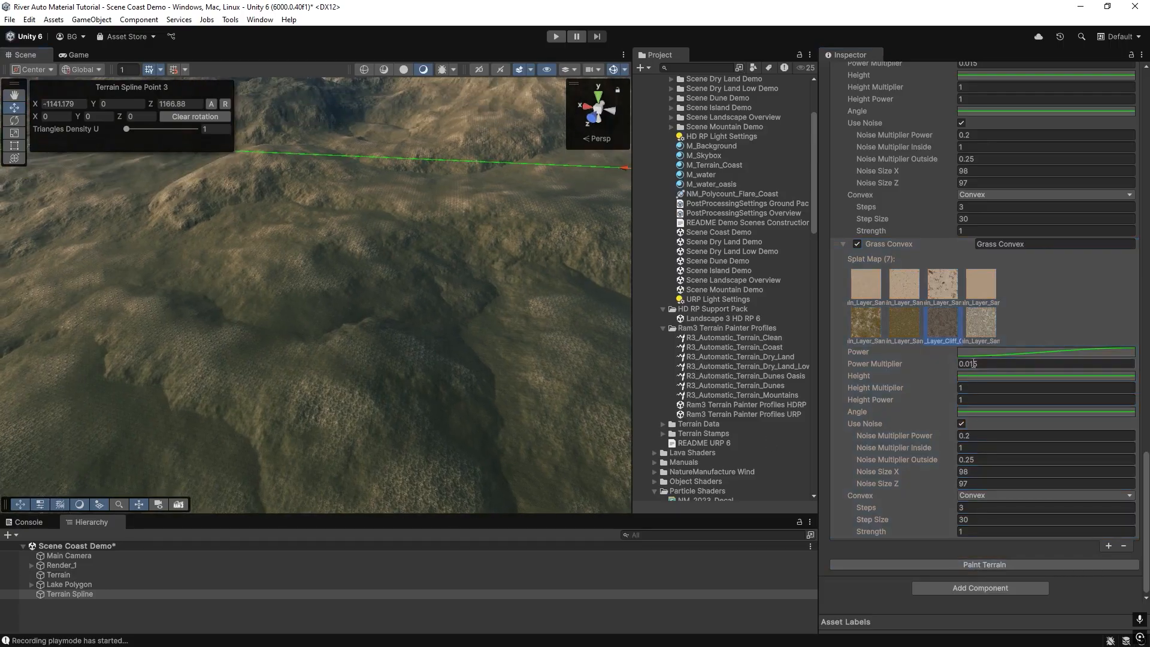
pyautogui.click(969, 566)
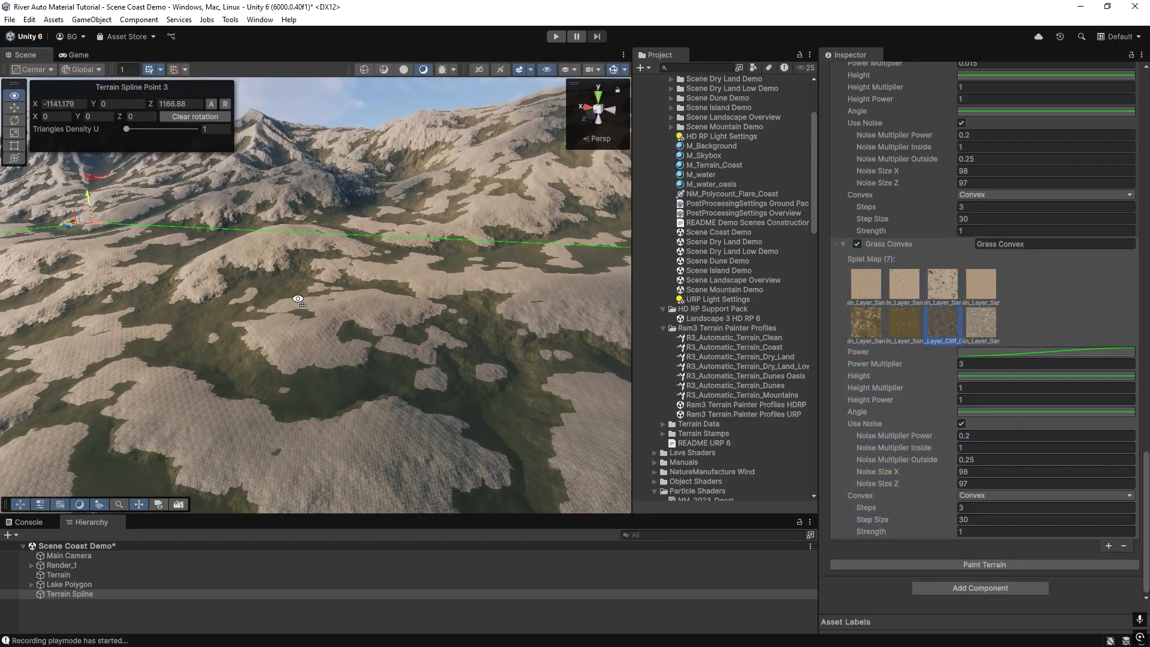
# Set the Grass Convex layer's convex mode to Concave and repaint the terrain.
pyautogui.moveTo(425, 326); pyautogui.dragTo(351, 290, button='right')
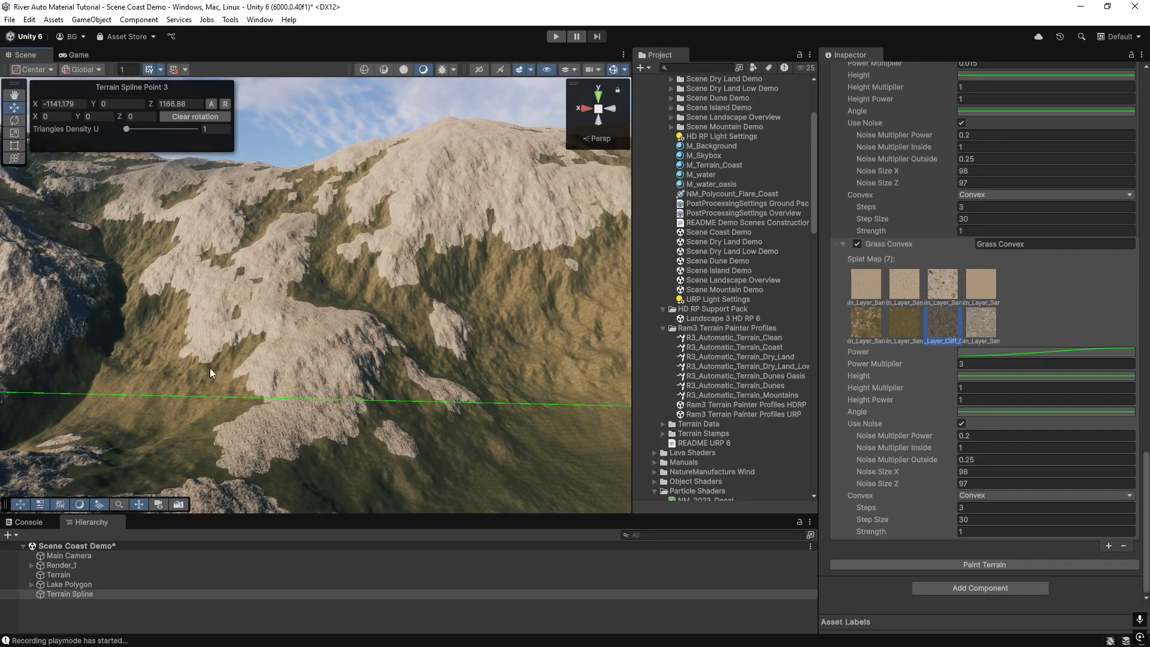
pyautogui.click(967, 496)
pyautogui.click(989, 535)
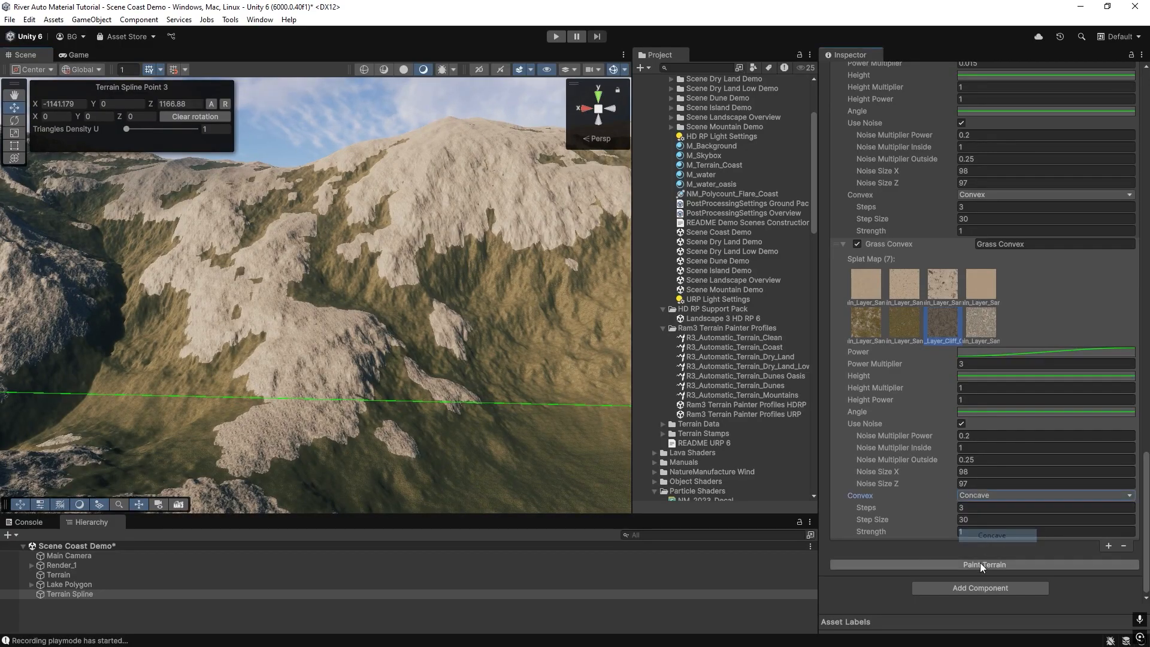
pyautogui.click(980, 563)
# Switch the Grass Convex convex mode back to Convex and repaint the terrain.
pyautogui.click(968, 497)
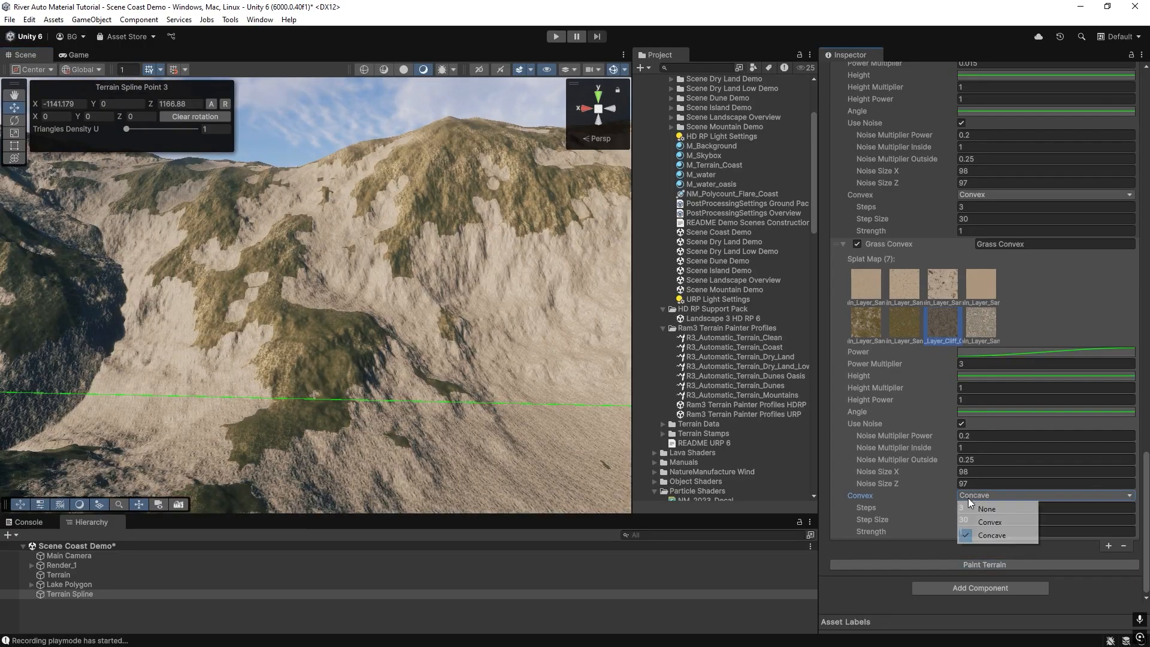
pyautogui.click(988, 523)
pyautogui.click(986, 562)
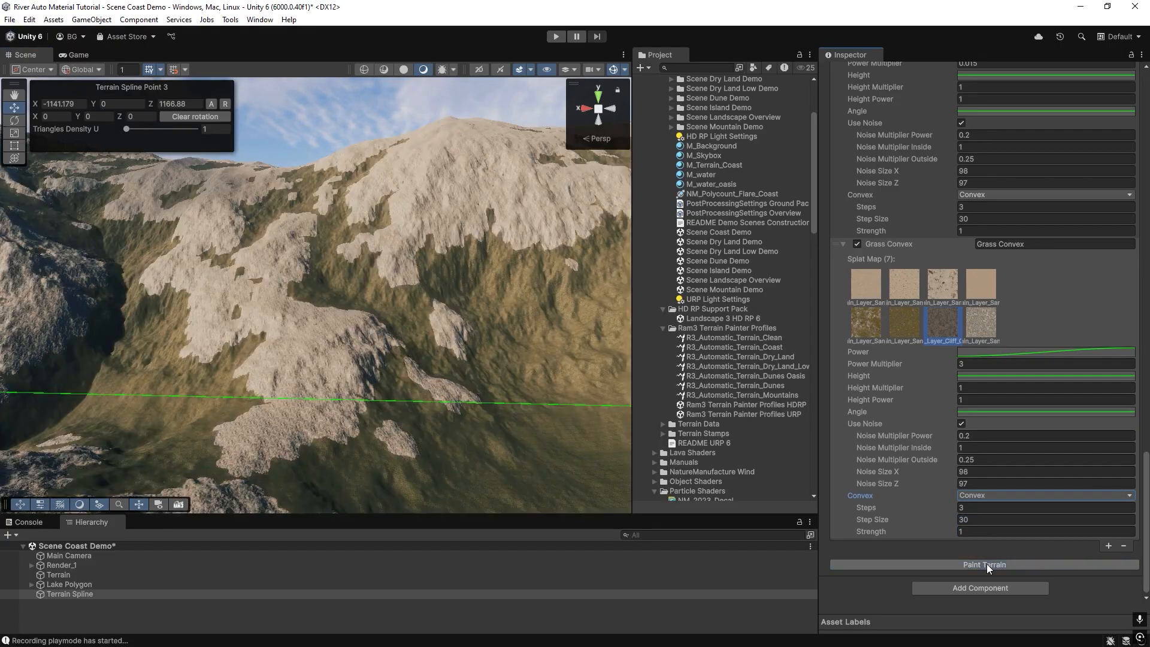
# Set the Grass Convex convex mode to None and repaint the terrain.
pyautogui.click(972, 497)
pyautogui.click(985, 509)
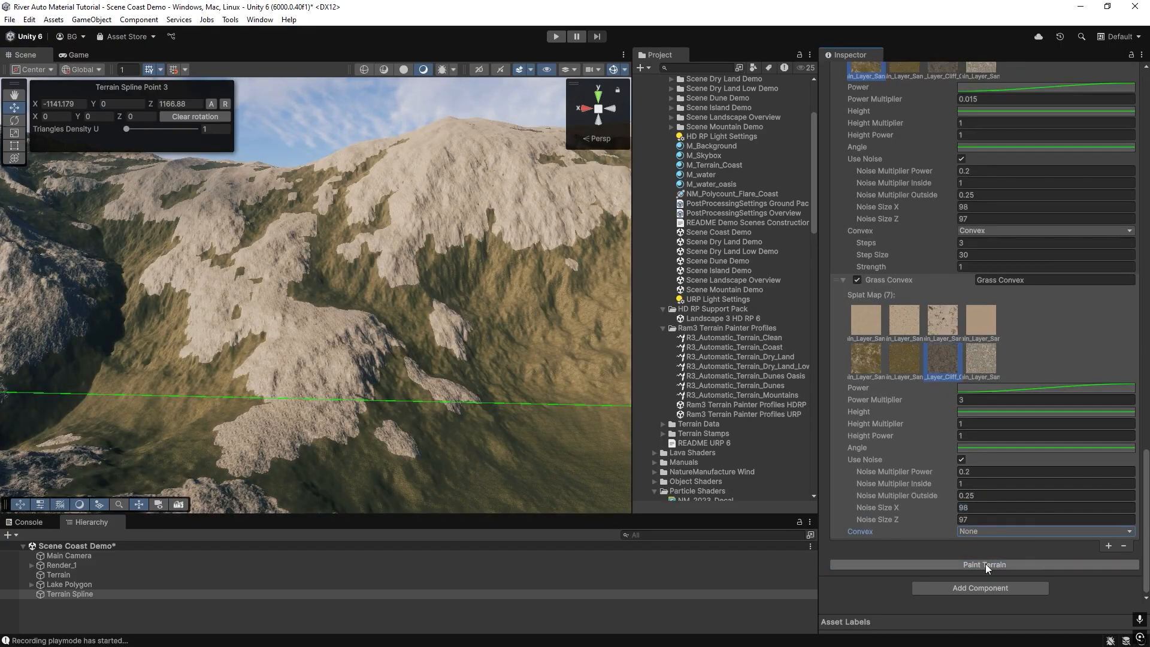
pyautogui.click(986, 563)
# Set the first key of the Grass Convex Angle curve to a value of 0.
pyautogui.click(961, 449)
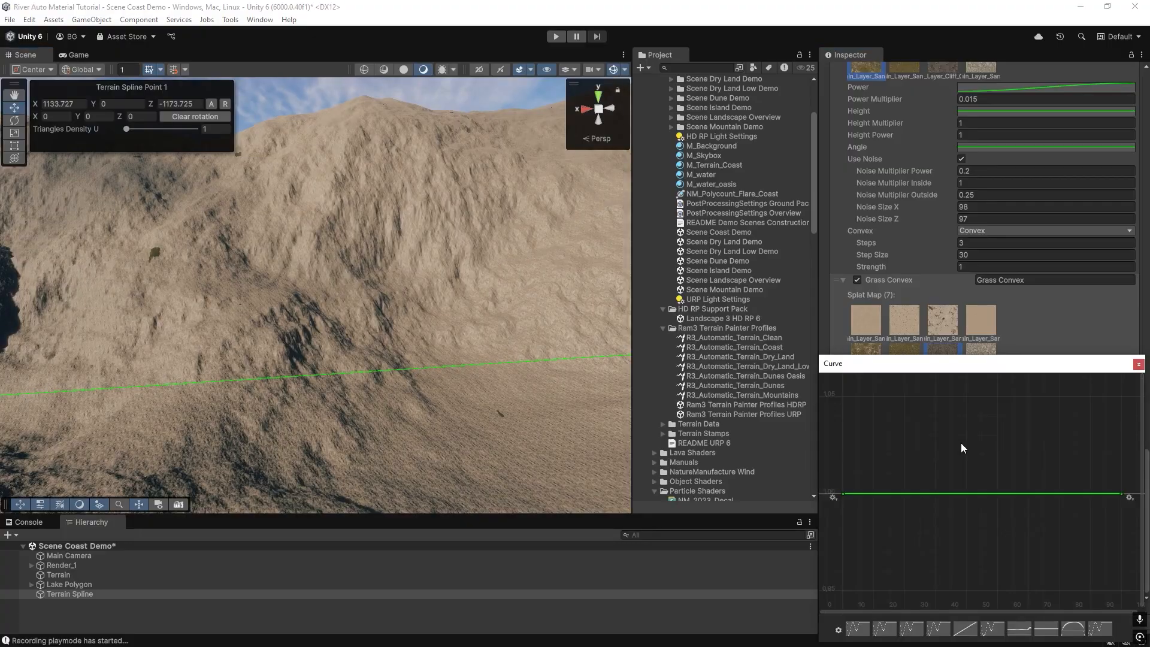
pyautogui.rightClick(843, 494)
pyautogui.click(882, 512)
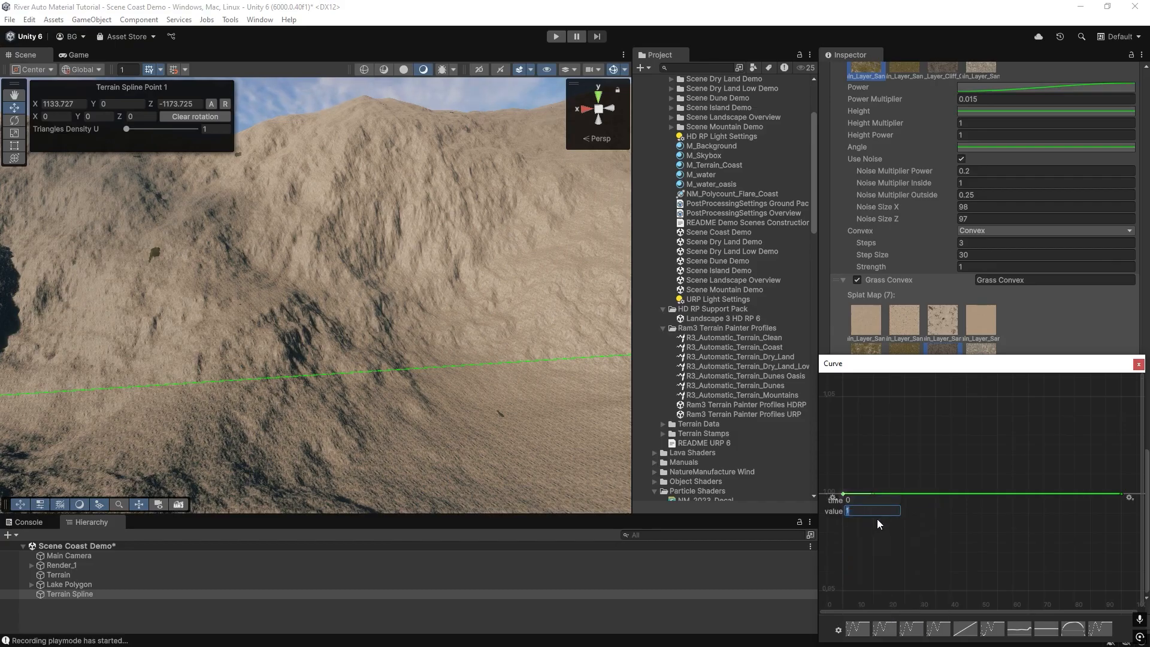
pyautogui.write('0')
pyautogui.press('Return')
pyautogui.click(1138, 364)
pyautogui.click(1018, 457)
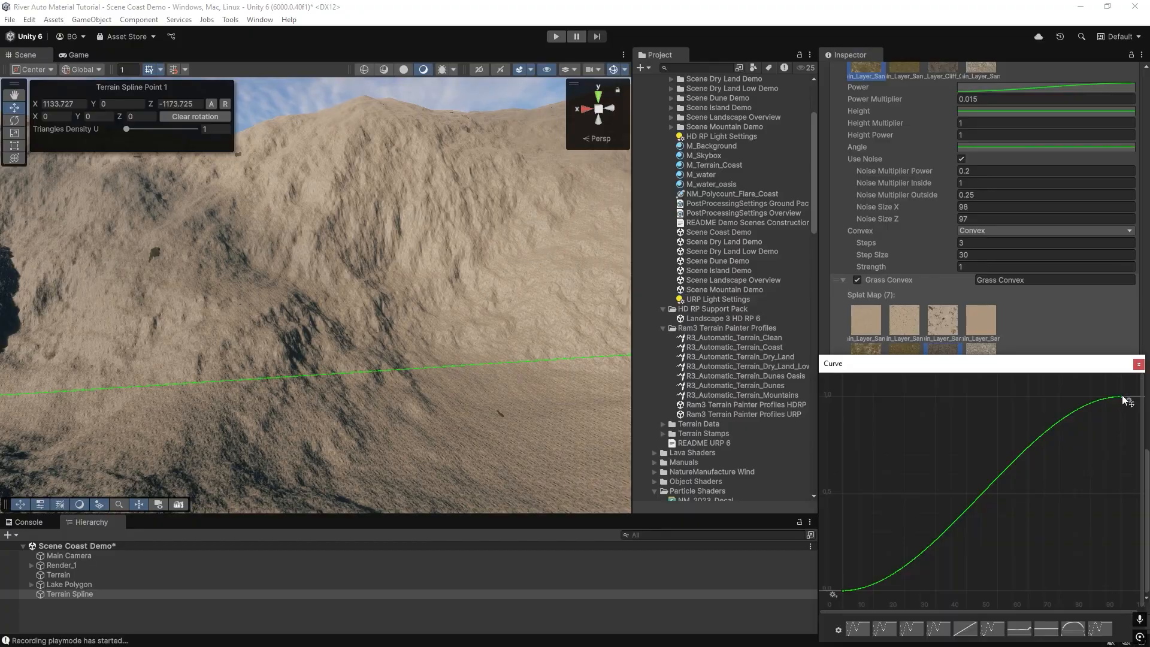
pyautogui.moveTo(1087, 366); pyautogui.dragTo(730, 263)
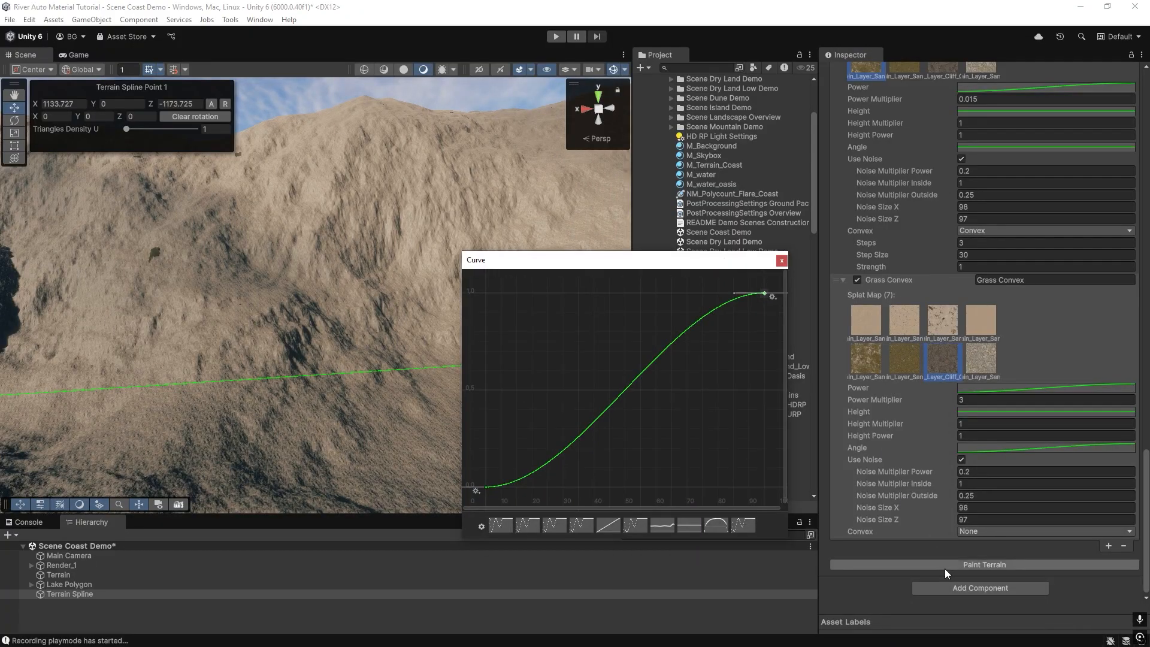
# Set the Grass Convex power multiplier to 1 and repaint the terrain.
pyautogui.click(974, 399)
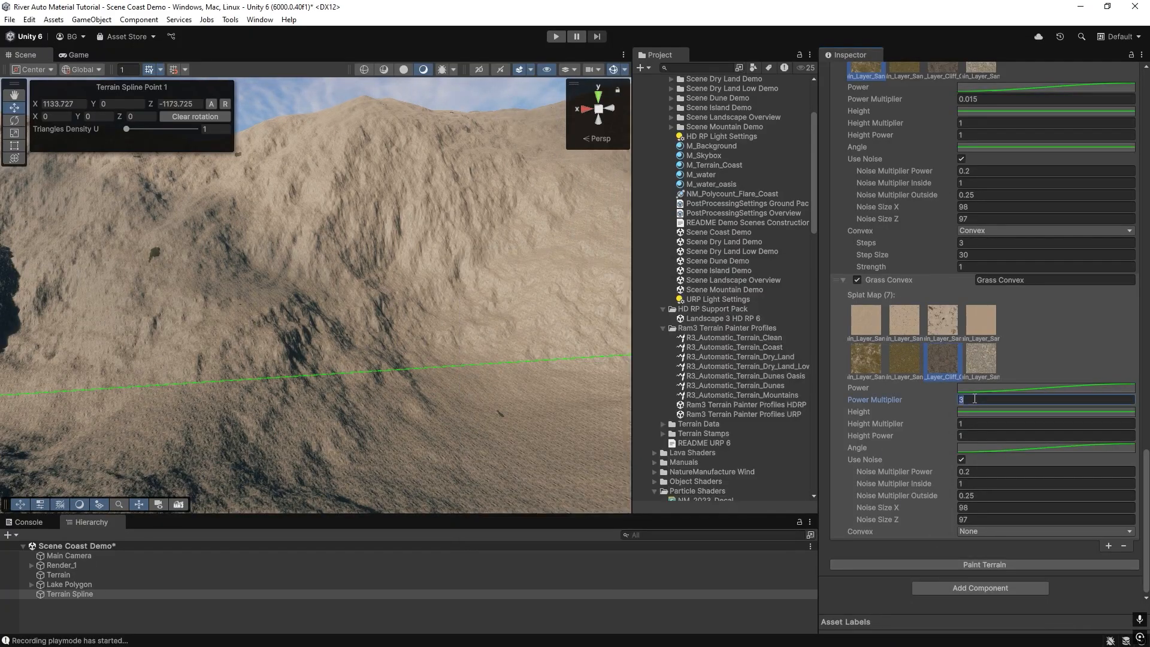
pyautogui.write('1')
pyautogui.click(965, 566)
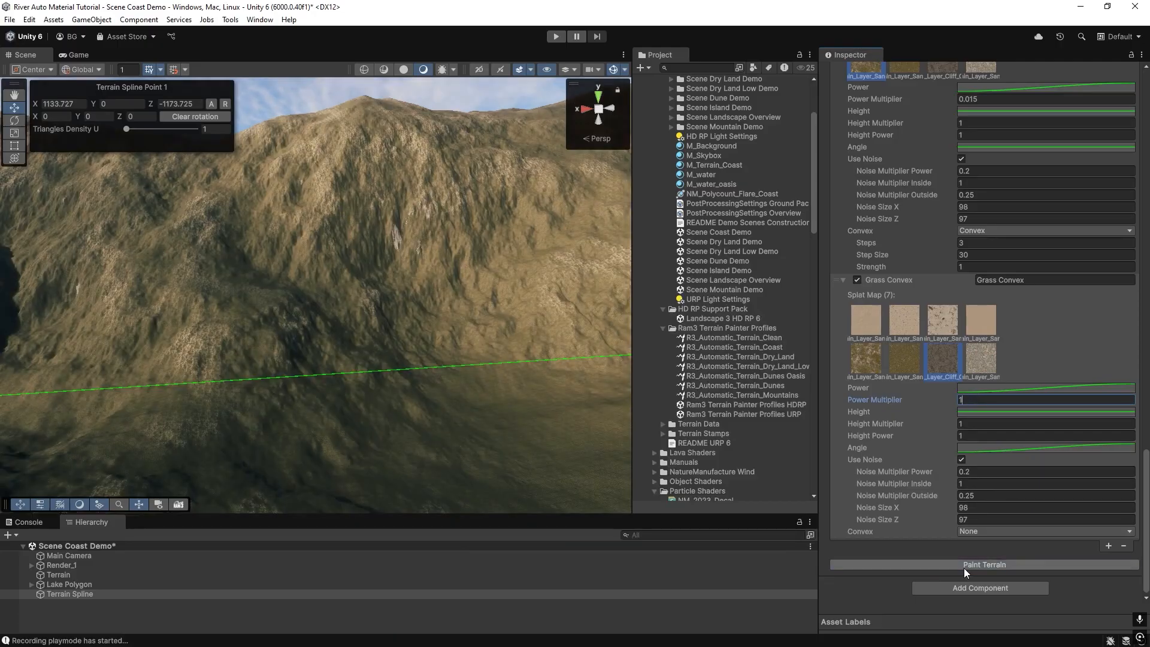
# Reshape the Grass Convex Angle curve by pulling its middle point up and left, then repaint the terrain.
pyautogui.moveTo(328, 307); pyautogui.dragTo(439, 286, button='right')
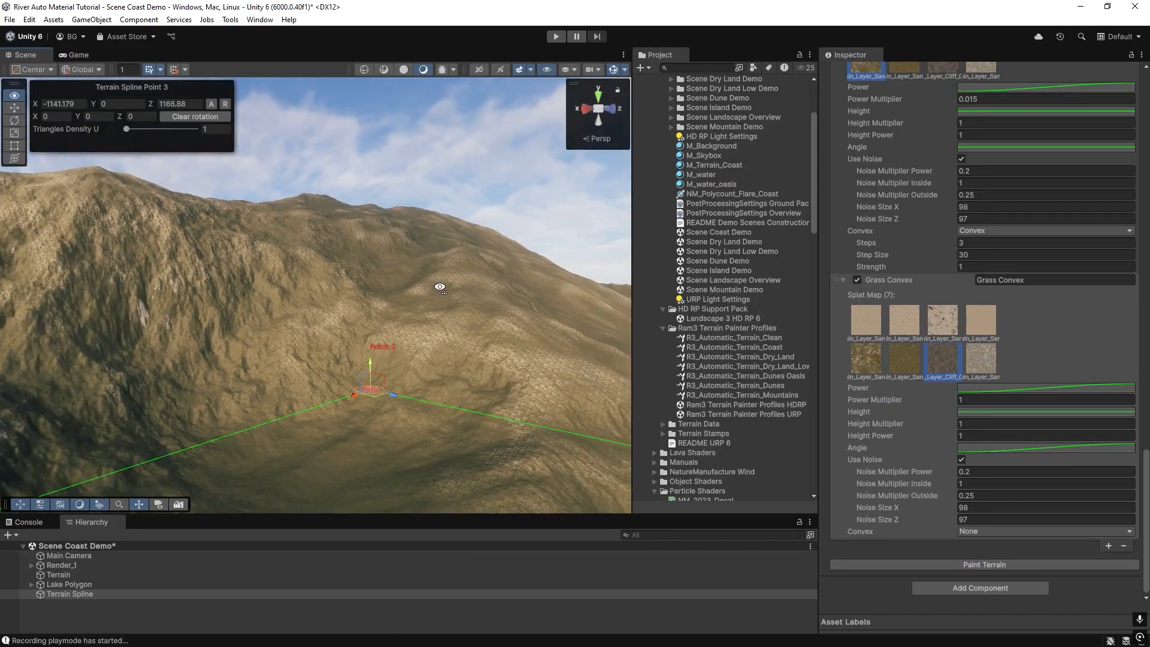
pyautogui.click(987, 446)
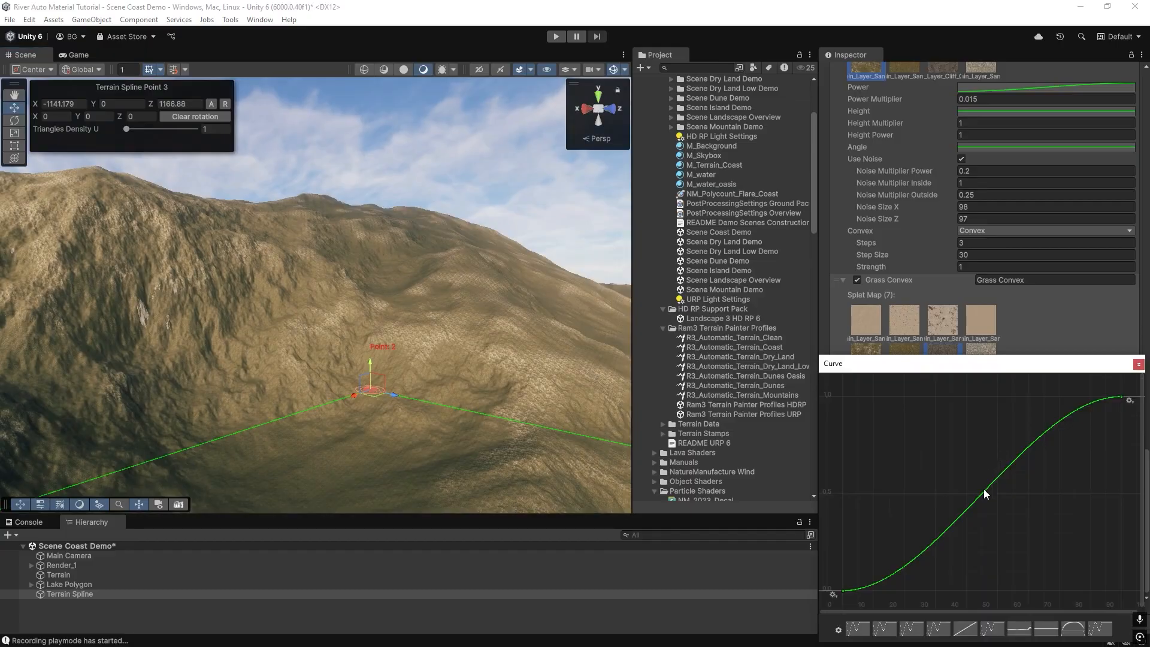
pyautogui.moveTo(980, 497); pyautogui.dragTo(921, 469)
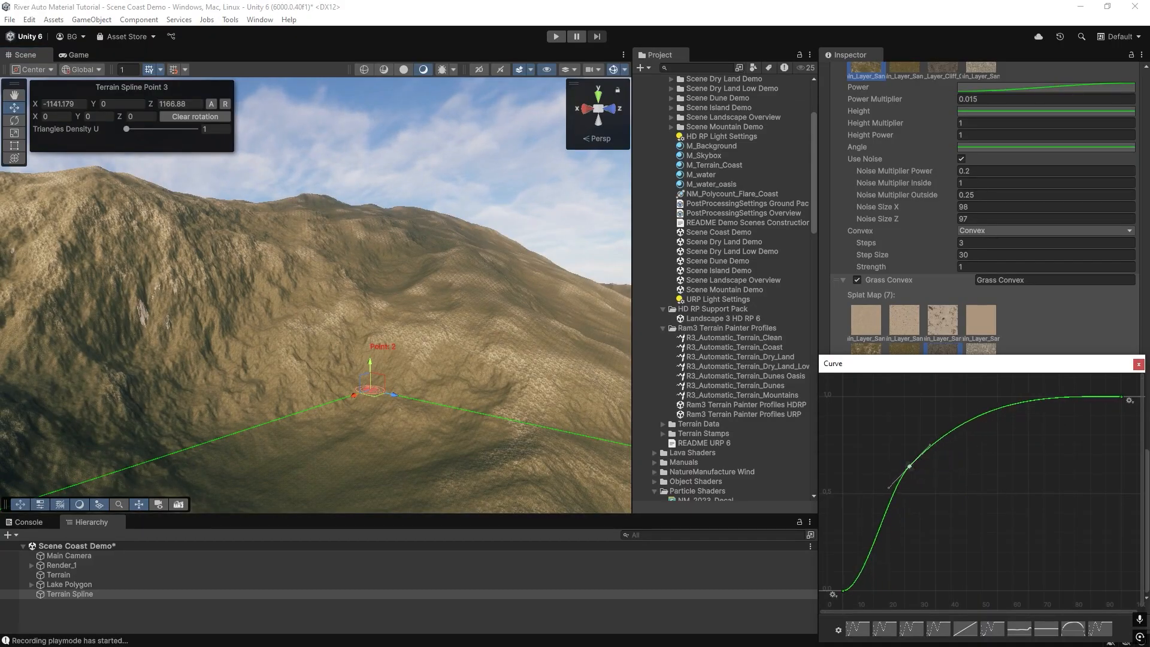
pyautogui.click(1138, 364)
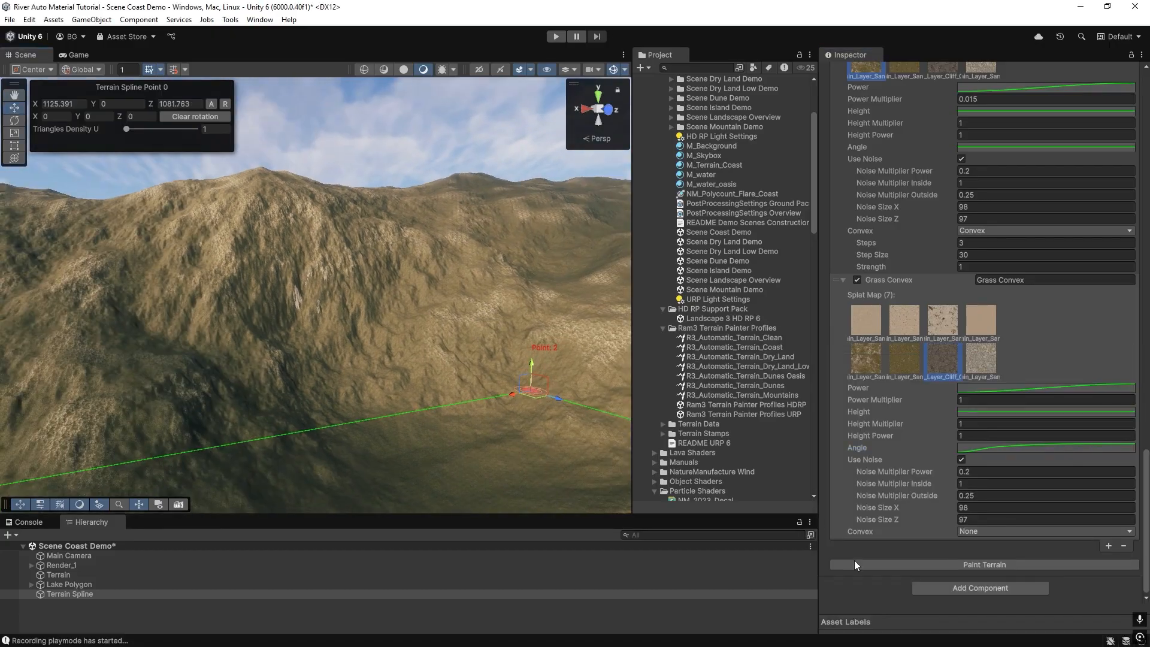
pyautogui.click(936, 563)
# Orbit around the slopes to examine the repainted rock and grass distribution.
pyautogui.moveTo(558, 392); pyautogui.dragTo(172, 335, button='right')
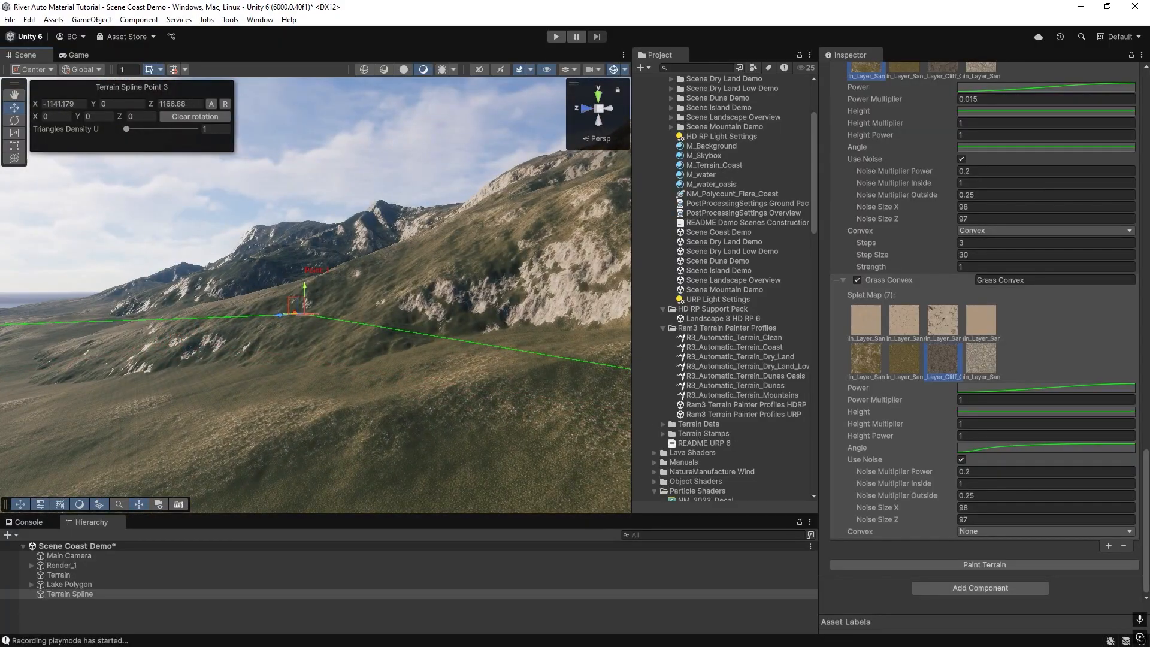
pyautogui.moveTo(422, 375); pyautogui.dragTo(559, 398, button='right')
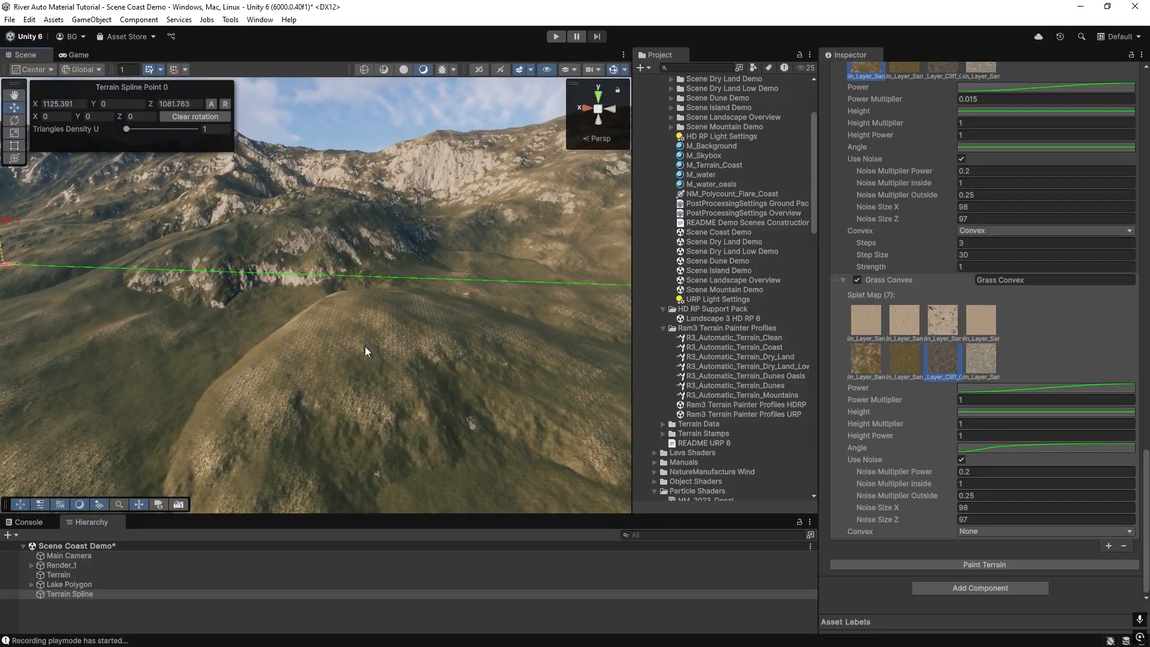
pyautogui.moveTo(287, 362); pyautogui.dragTo(294, 333, button='right')
pyautogui.scroll(1, 916, 322)
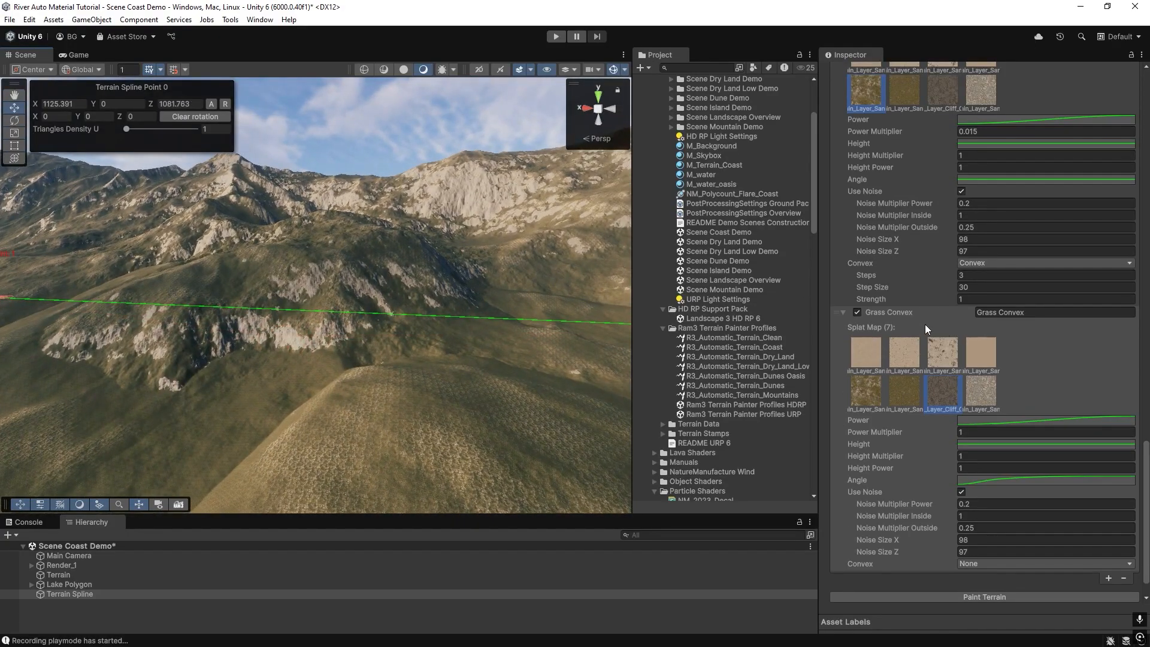
pyautogui.scroll(-1, 912, 347)
pyautogui.moveTo(365, 372); pyautogui.dragTo(343, 368, button='right')
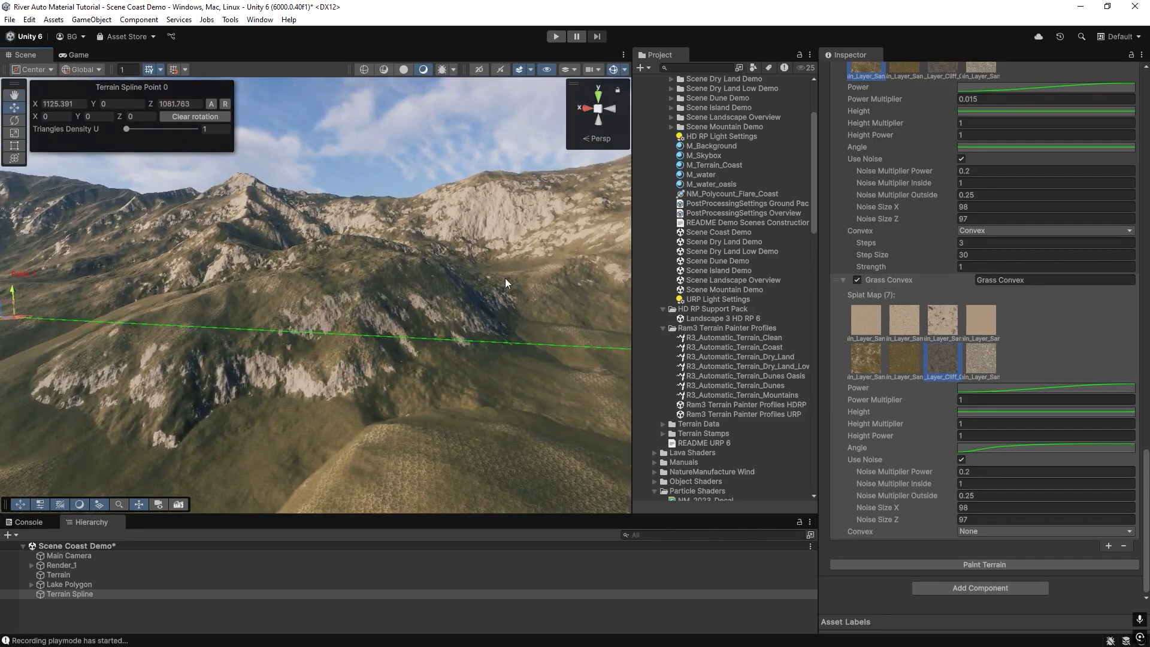
pyautogui.moveTo(444, 225); pyautogui.dragTo(412, 236, button='right')
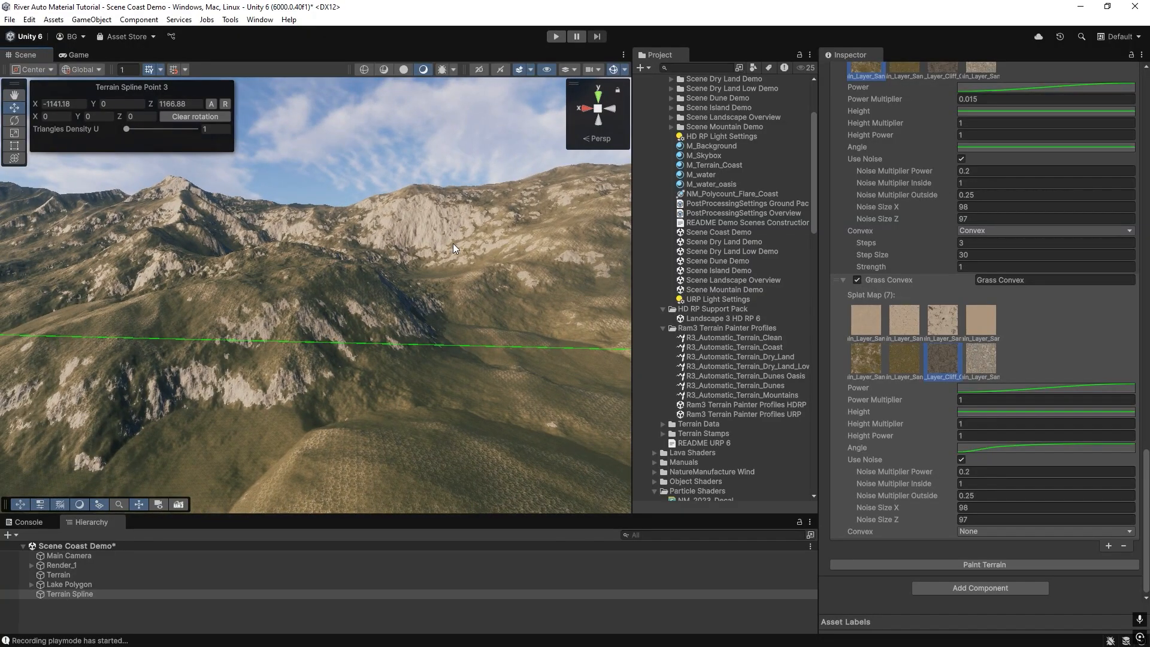
pyautogui.moveTo(301, 325); pyautogui.dragTo(230, 344, button='right')
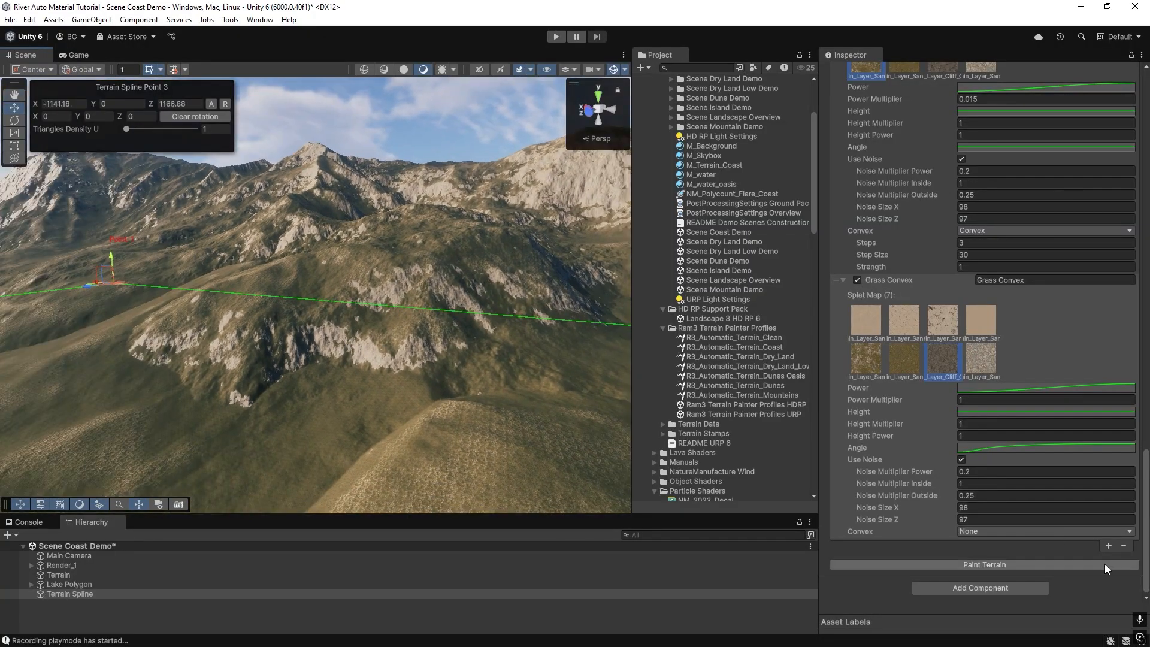
# Apply the flat curve preset to the Grass Convex Angle curve and repaint the terrain.
pyautogui.click(1108, 547)
pyautogui.scroll(-5, 899, 462)
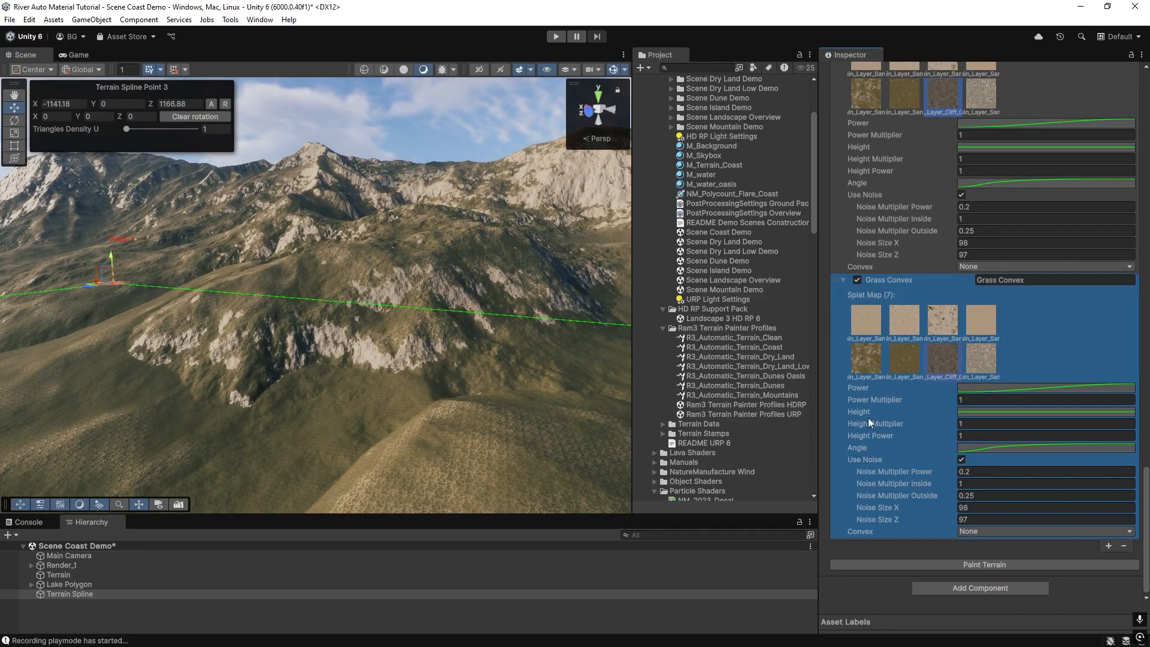
pyautogui.click(985, 448)
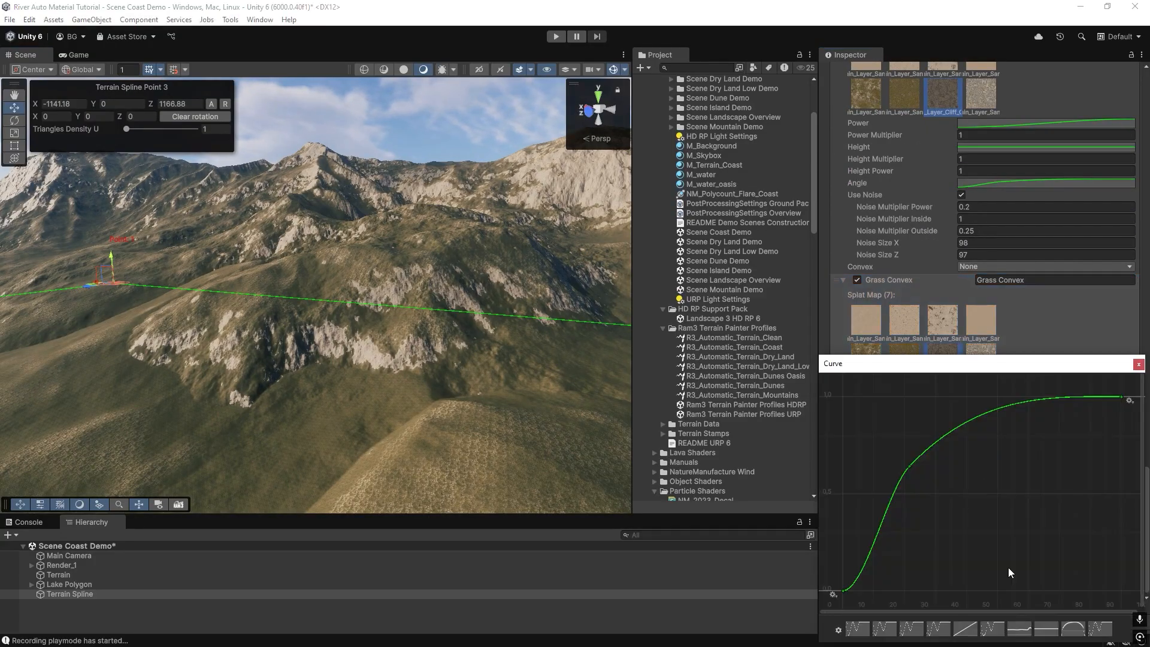
pyautogui.click(1049, 631)
pyautogui.click(1138, 365)
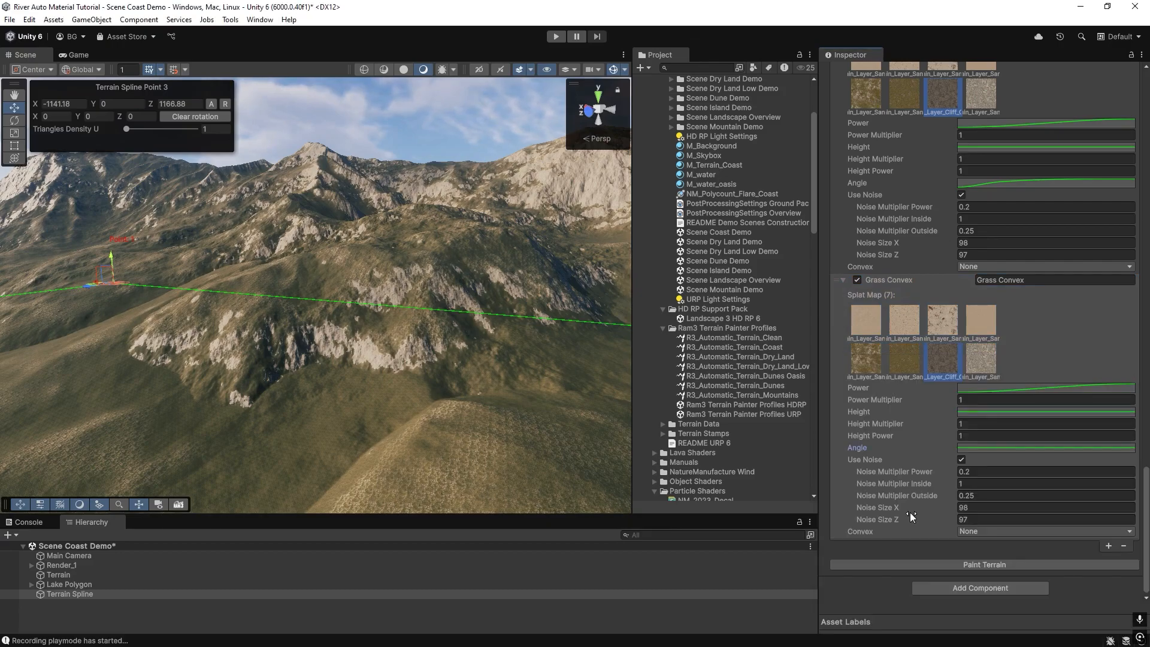
pyautogui.click(947, 563)
# Set the Grass Convex convex mode to Convex and repaint the terrain.
pyautogui.click(980, 531)
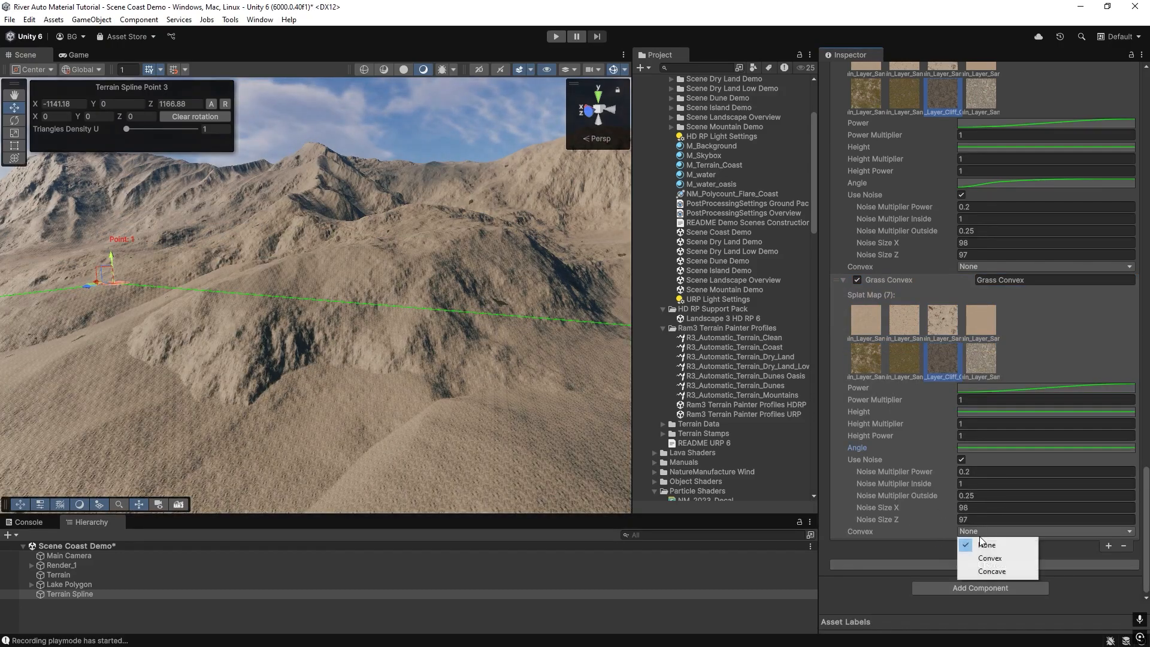
pyautogui.click(991, 560)
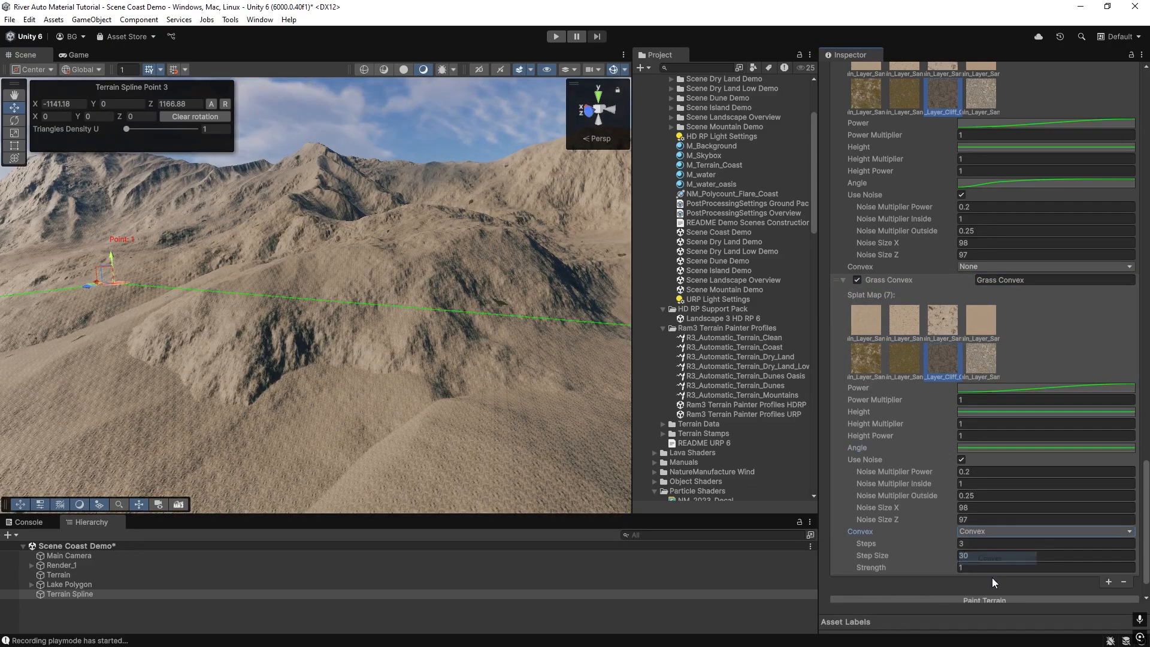
pyautogui.click(1003, 596)
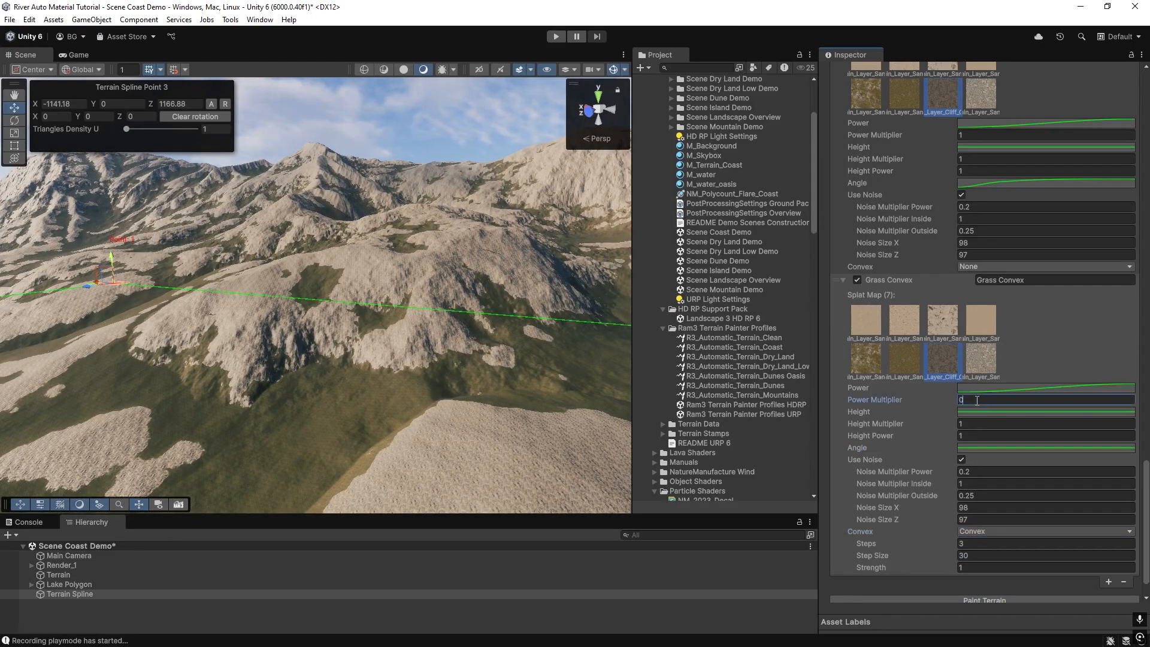
# Set the Grass Convex convex steps to 10 and step size to 10, then repaint the terrain.
pyautogui.scroll(-2, 994, 555)
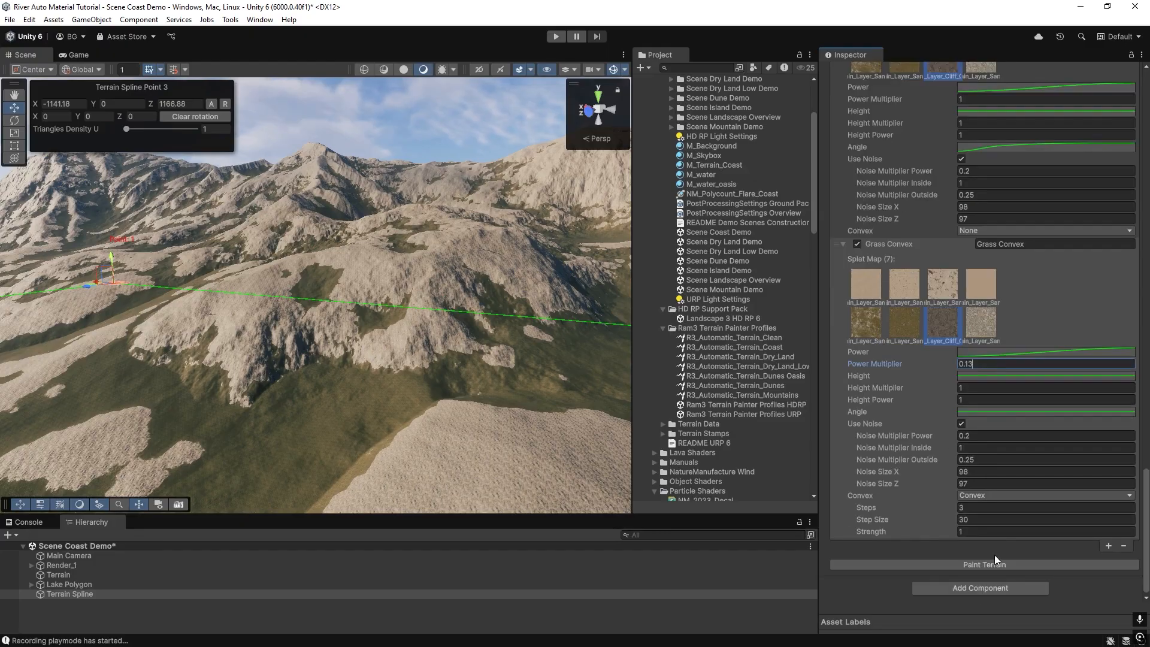
pyautogui.moveTo(397, 340)
pyautogui.mouseDown(button='right')
pyautogui.moveTo(501, 423)
pyautogui.moveTo(515, 413)
pyautogui.mouseUp(button='right')
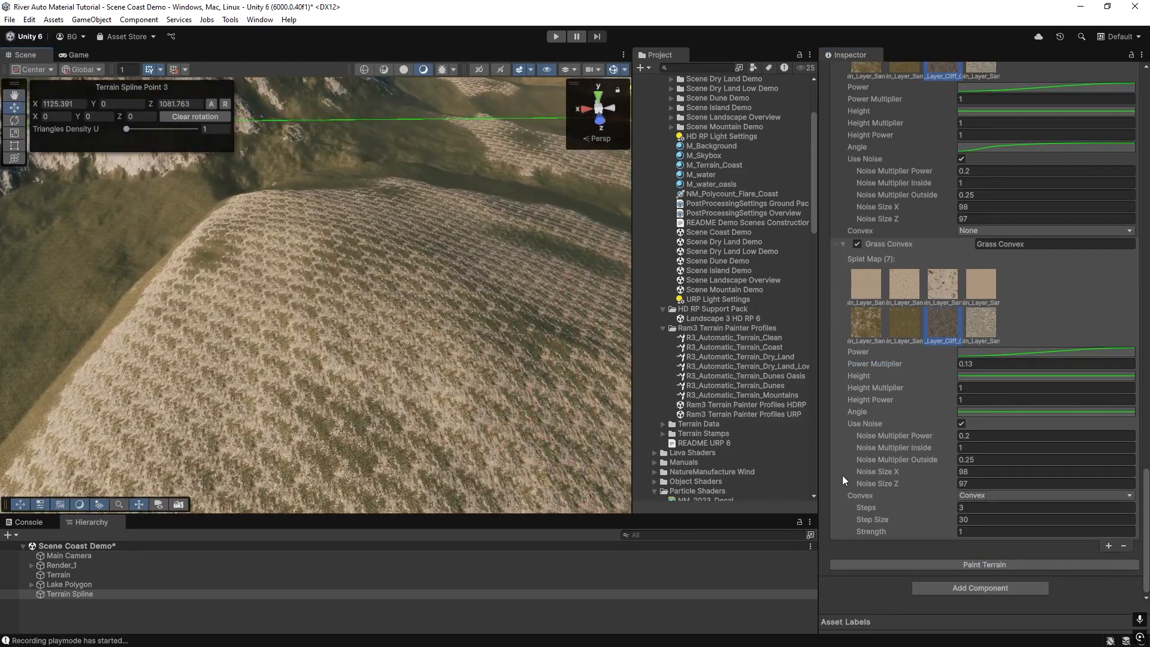
pyautogui.write('10')
pyautogui.click(971, 520)
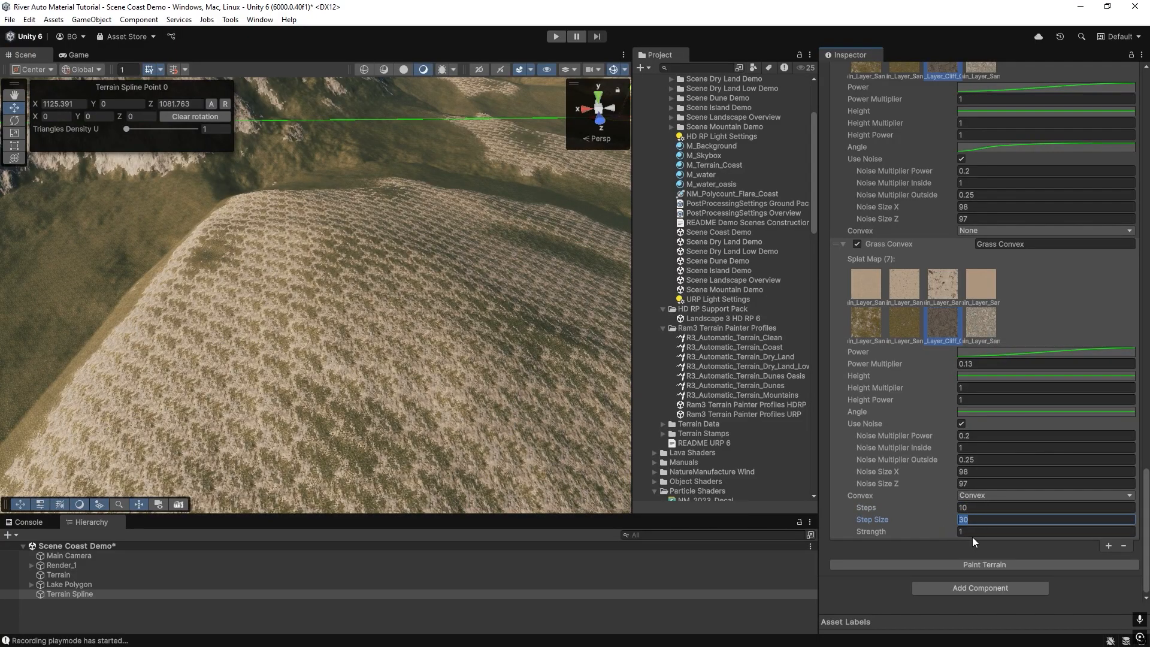
pyautogui.write('2')
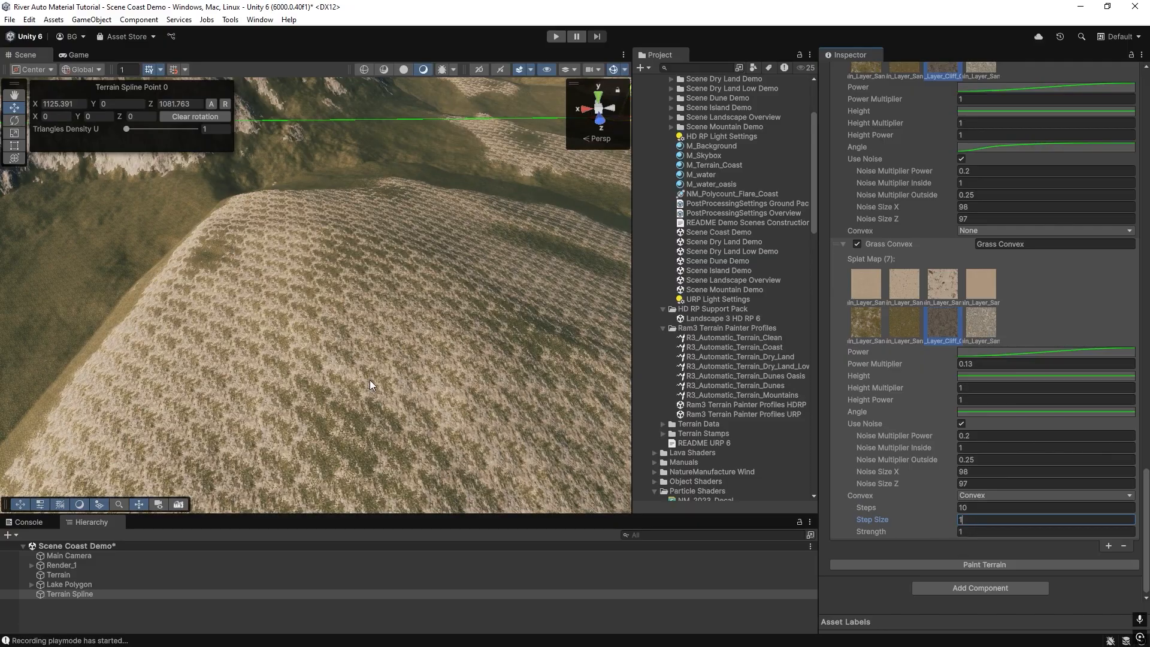
pyautogui.click(954, 563)
# Set the Grass Convex step size to 4 and repaint the terrain.
pyautogui.moveTo(333, 326)
pyautogui.mouseDown(button='right')
pyautogui.moveTo(234, 237)
pyautogui.moveTo(547, 234)
pyautogui.moveTo(696, 272)
pyautogui.moveTo(612, 238)
pyautogui.moveTo(246, 205)
pyautogui.moveTo(262, 232)
pyautogui.mouseUp(button='right')
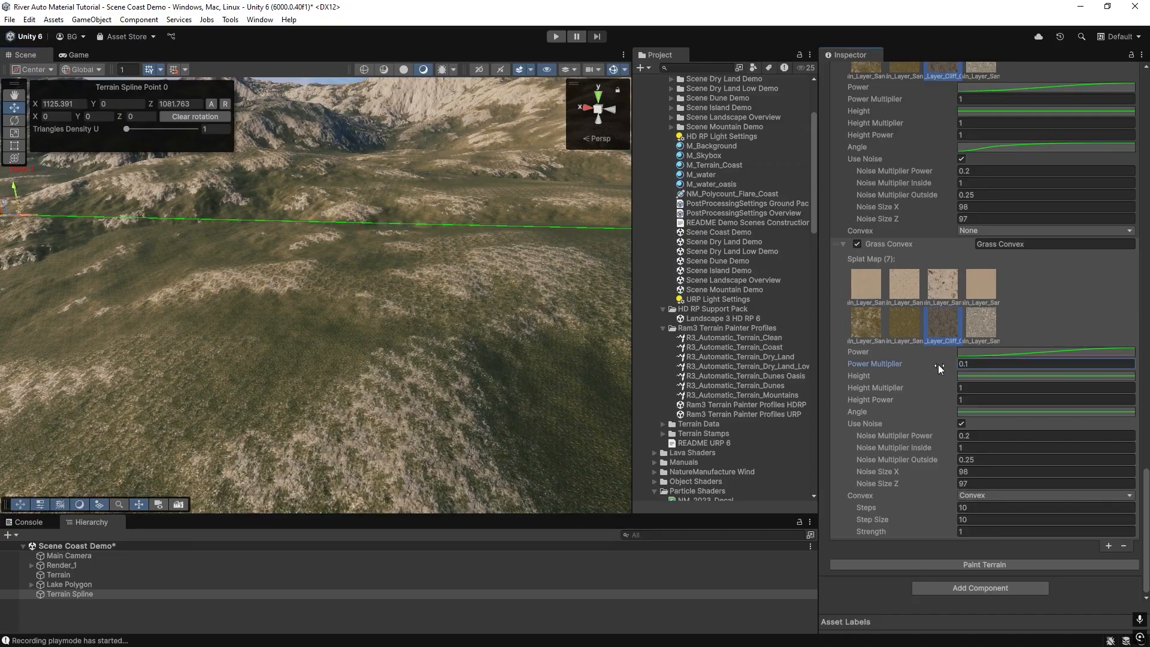
pyautogui.click(972, 566)
pyautogui.moveTo(283, 326)
pyautogui.mouseDown(button='right')
pyautogui.moveTo(189, 310)
pyautogui.moveTo(422, 303)
pyautogui.moveTo(407, 312)
pyautogui.mouseUp(button='right')
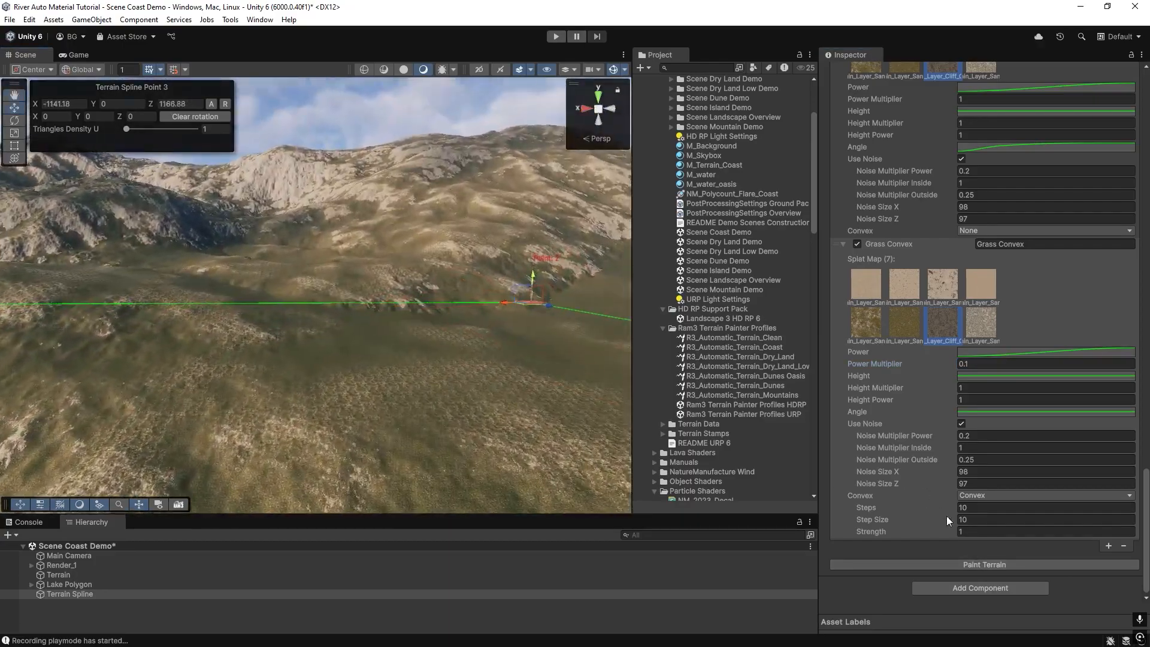
pyautogui.write('4')
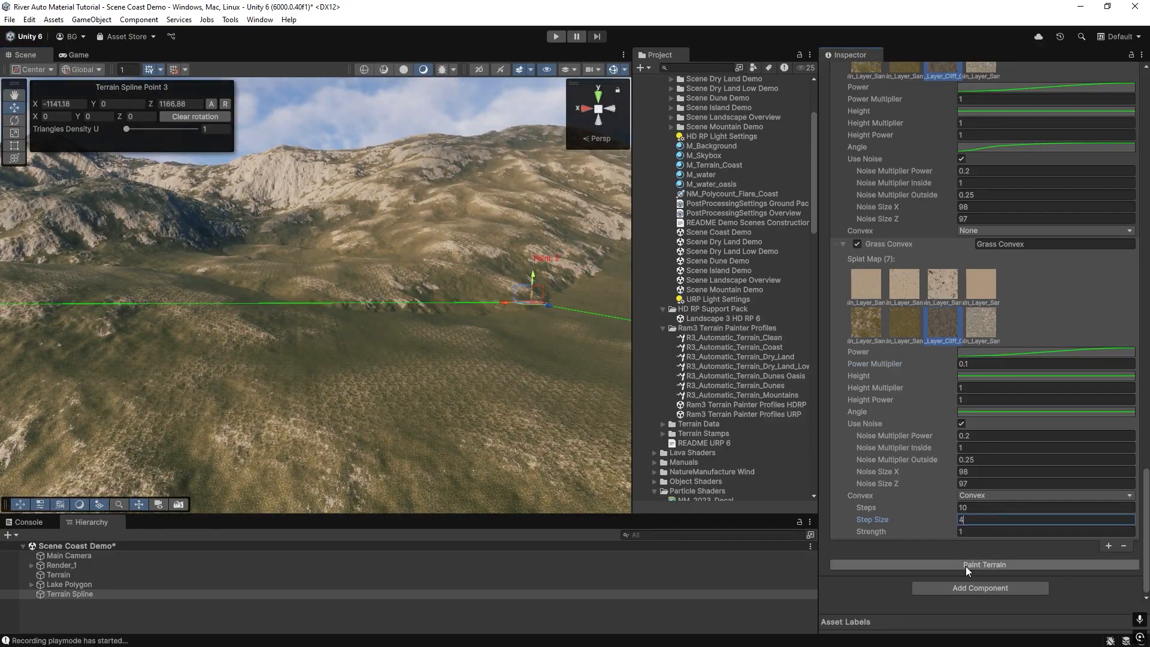
pyautogui.click(969, 564)
# Toggle the Grass Convex layer off and back on, repainting the terrain each time to compare.
pyautogui.moveTo(404, 296)
pyautogui.mouseDown(button='right')
pyautogui.moveTo(520, 299)
pyautogui.moveTo(498, 305)
pyautogui.mouseUp(button='right')
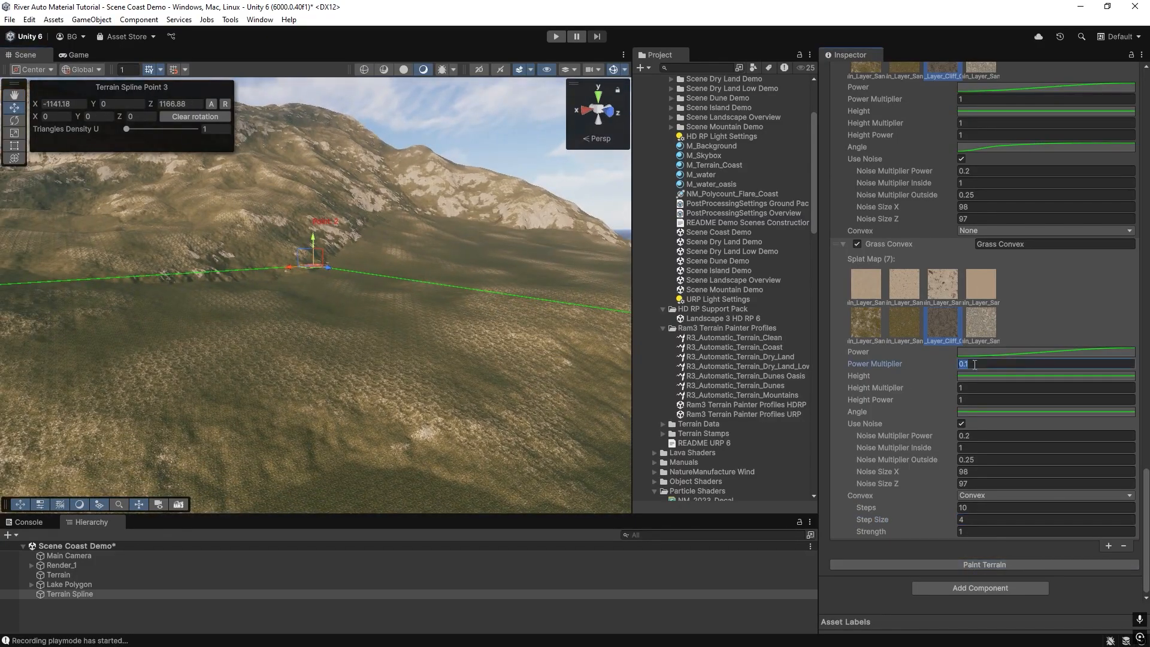
pyautogui.click(947, 562)
pyautogui.moveTo(363, 300)
pyautogui.mouseDown(button='right')
pyautogui.moveTo(372, 380)
pyautogui.moveTo(220, 386)
pyautogui.moveTo(264, 362)
pyautogui.moveTo(475, 324)
pyautogui.moveTo(472, 359)
pyautogui.moveTo(448, 299)
pyautogui.moveTo(216, 284)
pyautogui.moveTo(259, 257)
pyautogui.moveTo(205, 239)
pyautogui.moveTo(310, 248)
pyautogui.moveTo(83, 277)
pyautogui.moveTo(105, 298)
pyautogui.moveTo(384, 336)
pyautogui.moveTo(456, 332)
pyautogui.mouseUp(button='right')
pyautogui.click(857, 244)
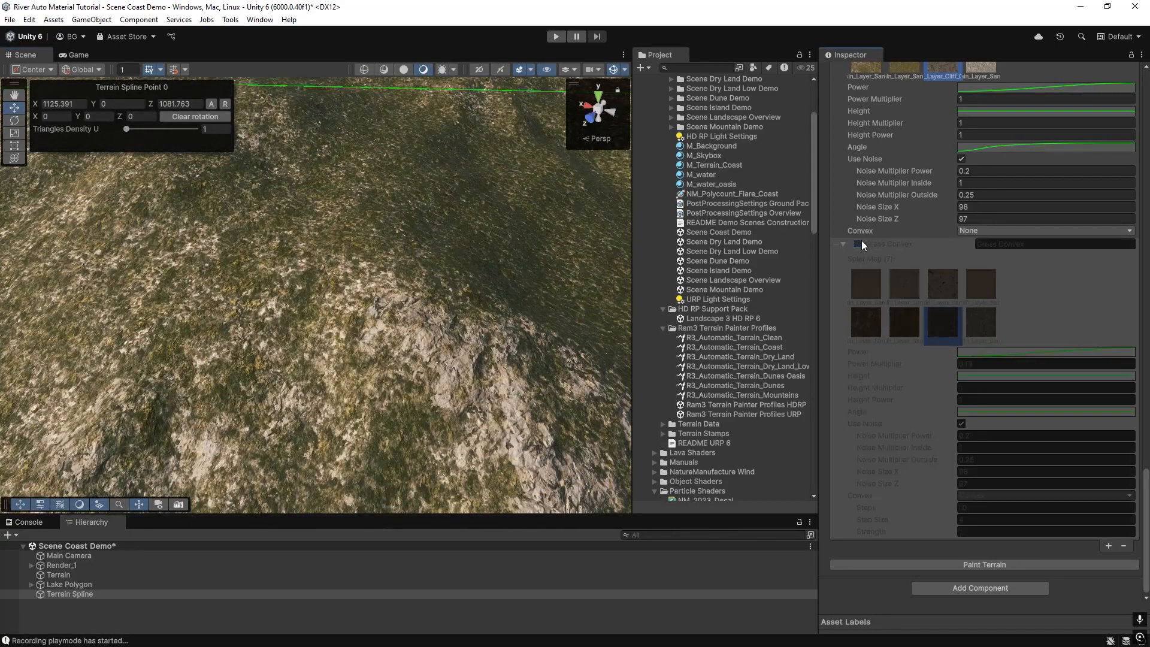
pyautogui.click(944, 565)
pyautogui.click(857, 243)
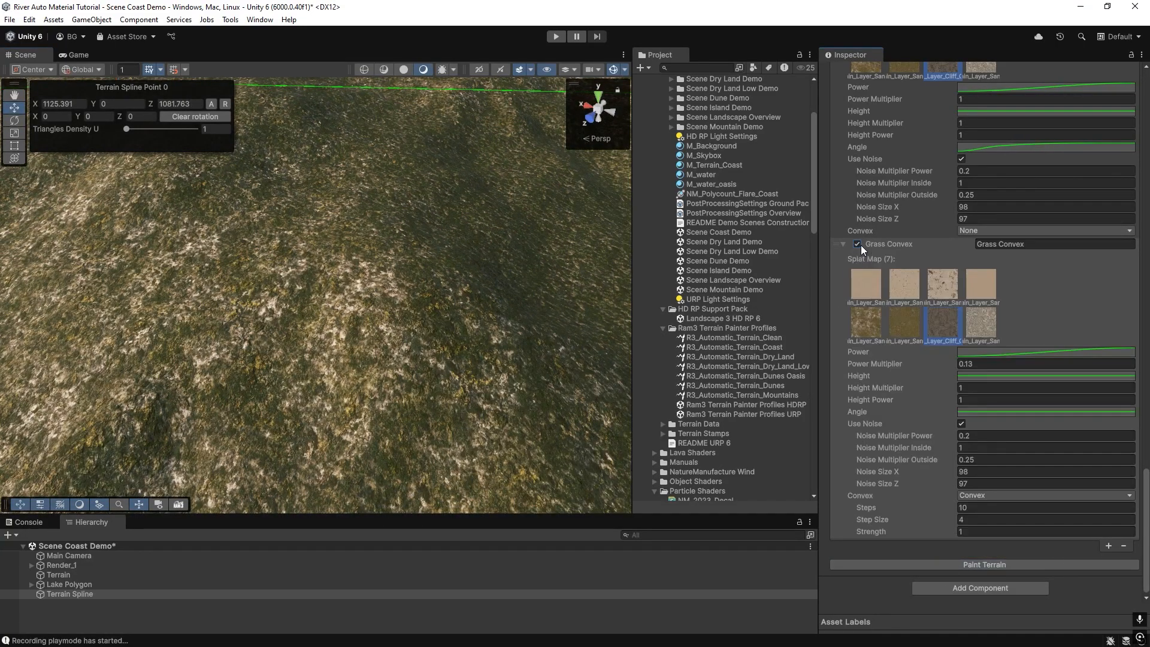
pyautogui.click(940, 563)
# Collapse the Grass Convex layer, rename the bottom layer to Cliff Convex and the layer above it to Cliff Slope.
pyautogui.moveTo(383, 353)
pyautogui.mouseDown(button='right')
pyautogui.moveTo(272, 279)
pyautogui.moveTo(188, 268)
pyautogui.moveTo(281, 263)
pyautogui.moveTo(256, 266)
pyautogui.moveTo(259, 234)
pyautogui.moveTo(247, 264)
pyautogui.mouseUp(button='right')
pyautogui.click(844, 245)
pyautogui.moveTo(385, 292); pyautogui.dragTo(383, 299, button='right')
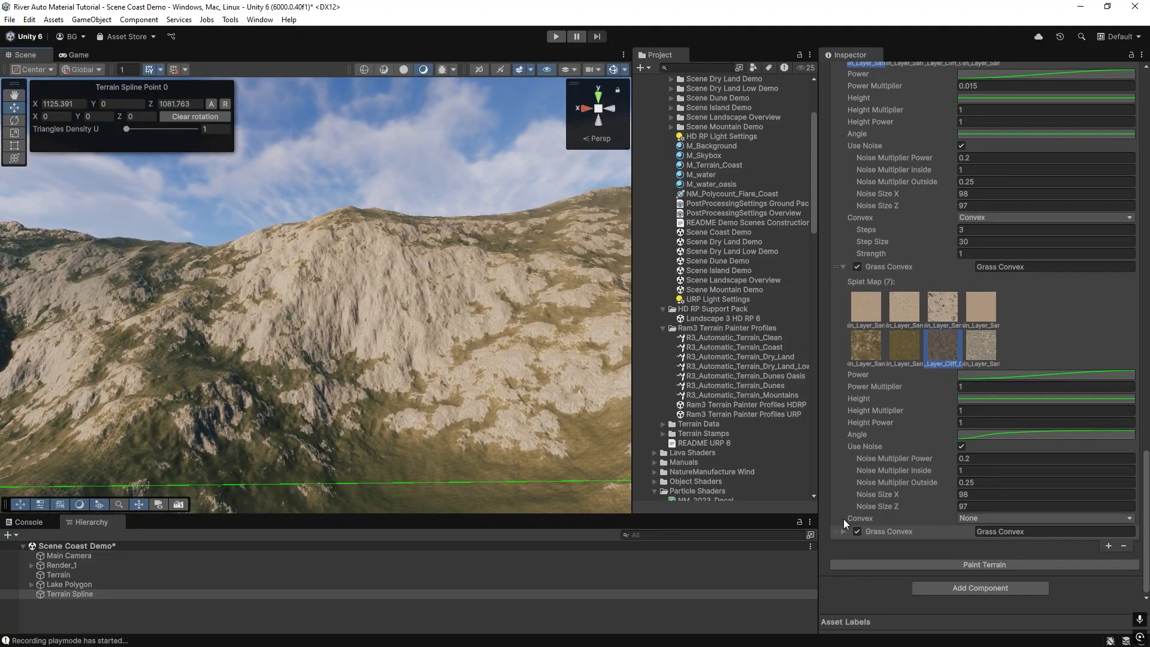
pyautogui.click(1025, 534)
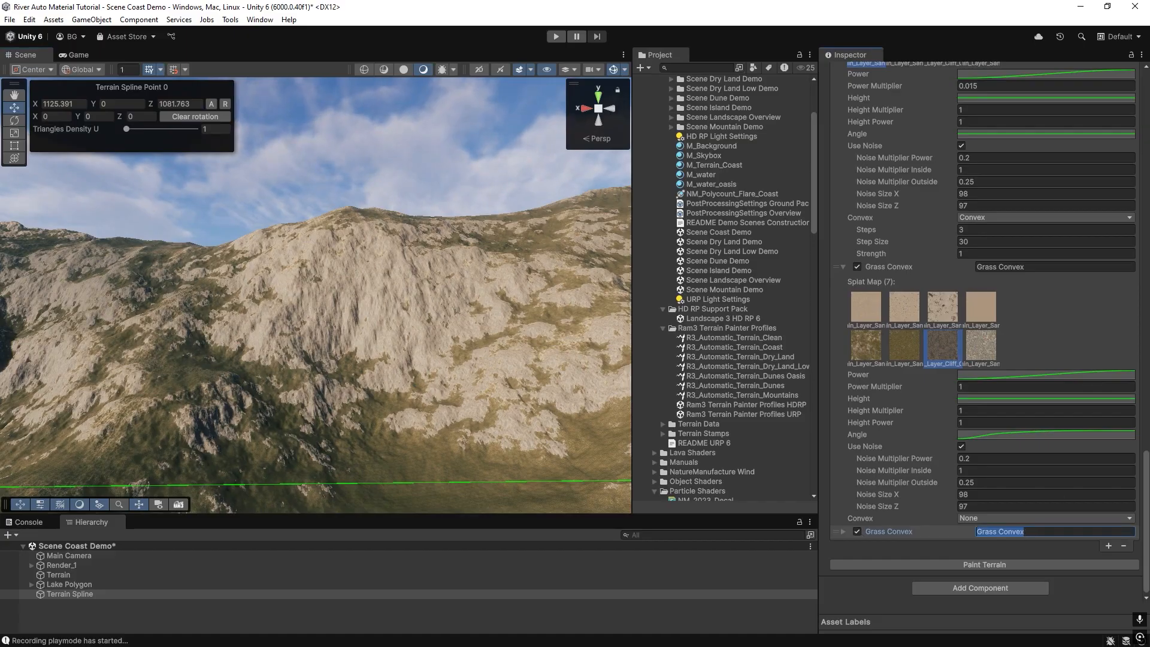
pyautogui.write('Cliff')
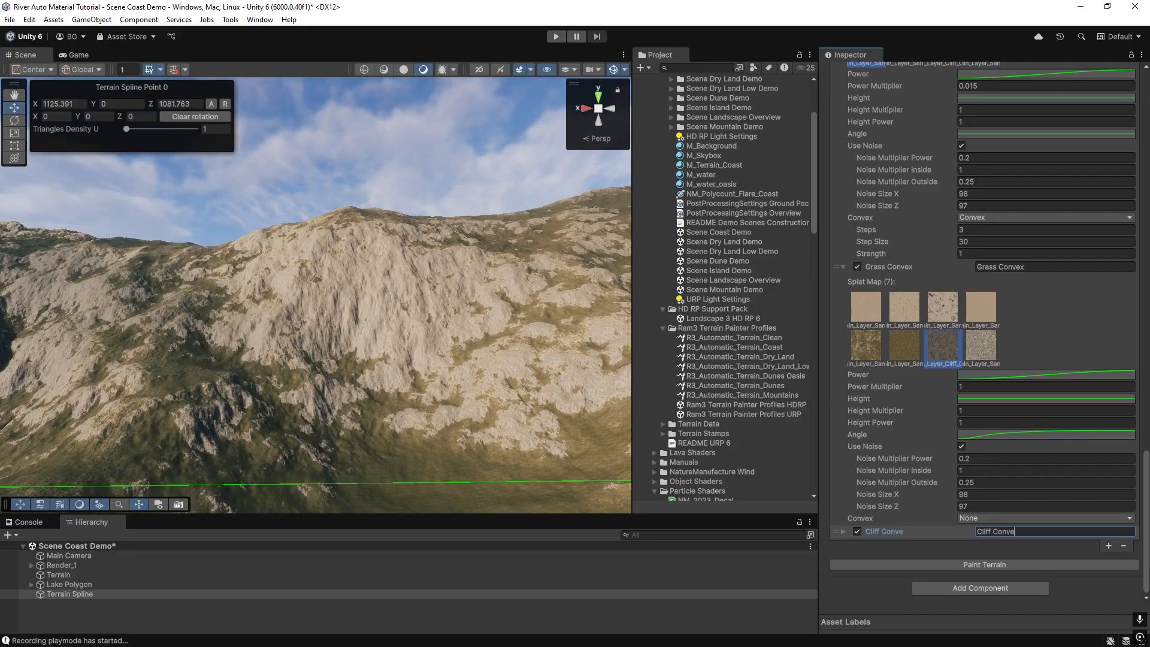
pyautogui.click(1049, 267)
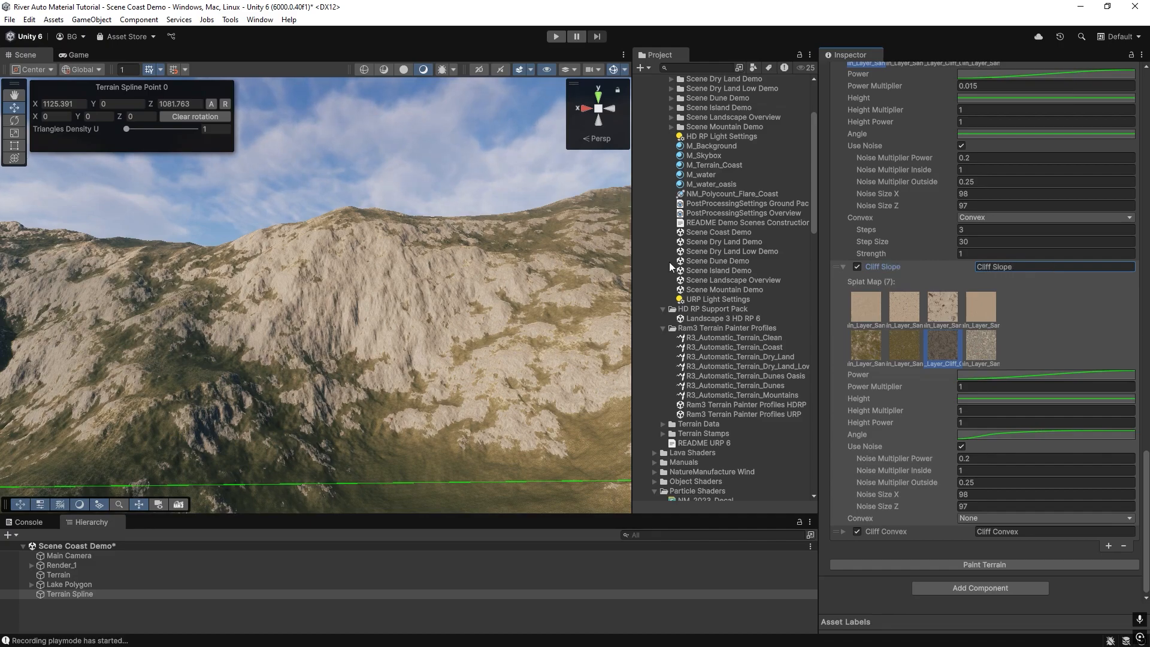
# Disable the Cliff Convex layer and repaint the terrain, toggling Cliff Slope's Use Noise off and back on.
pyautogui.click(857, 531)
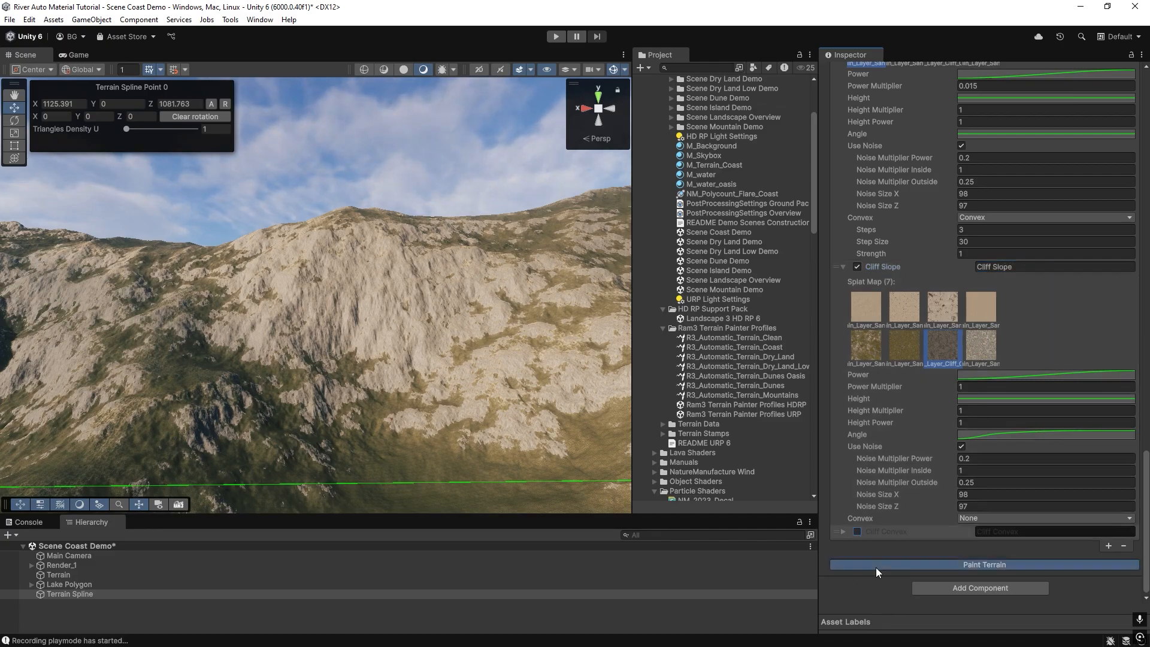
pyautogui.moveTo(275, 263); pyautogui.dragTo(301, 294, button='right')
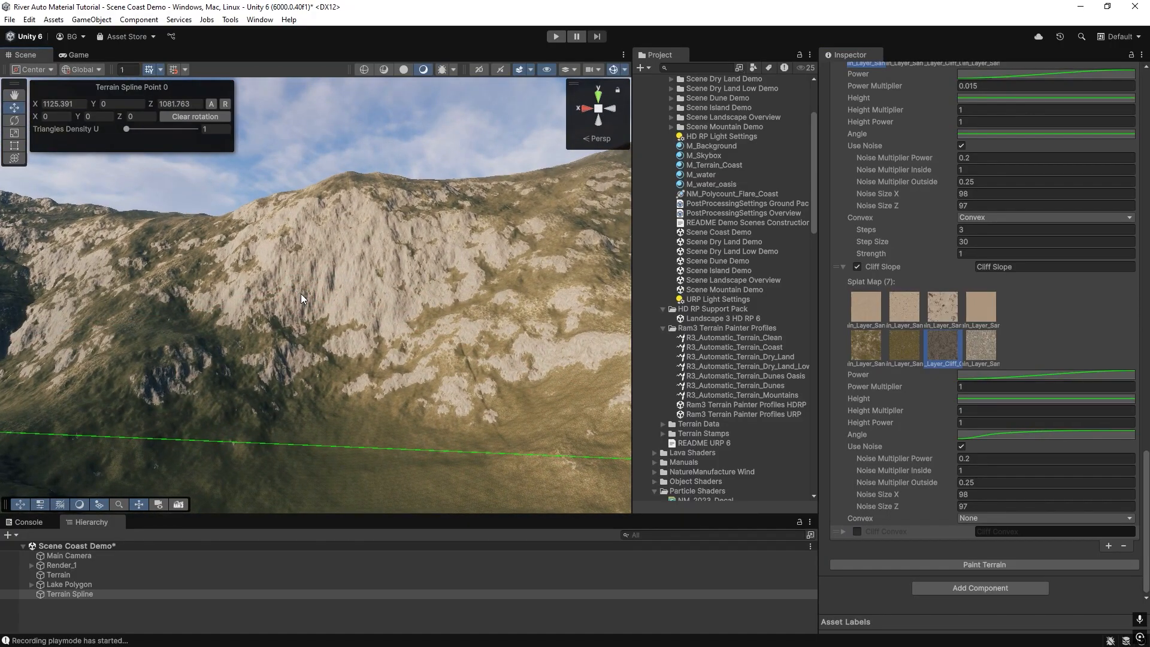
pyautogui.click(961, 447)
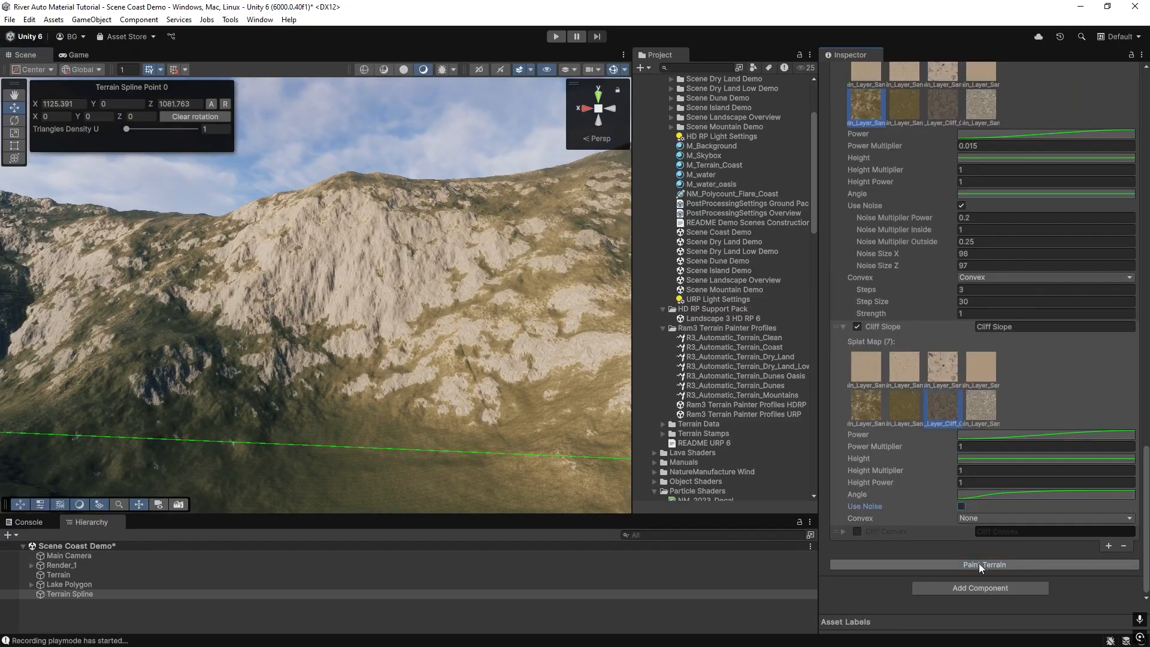
pyautogui.click(962, 506)
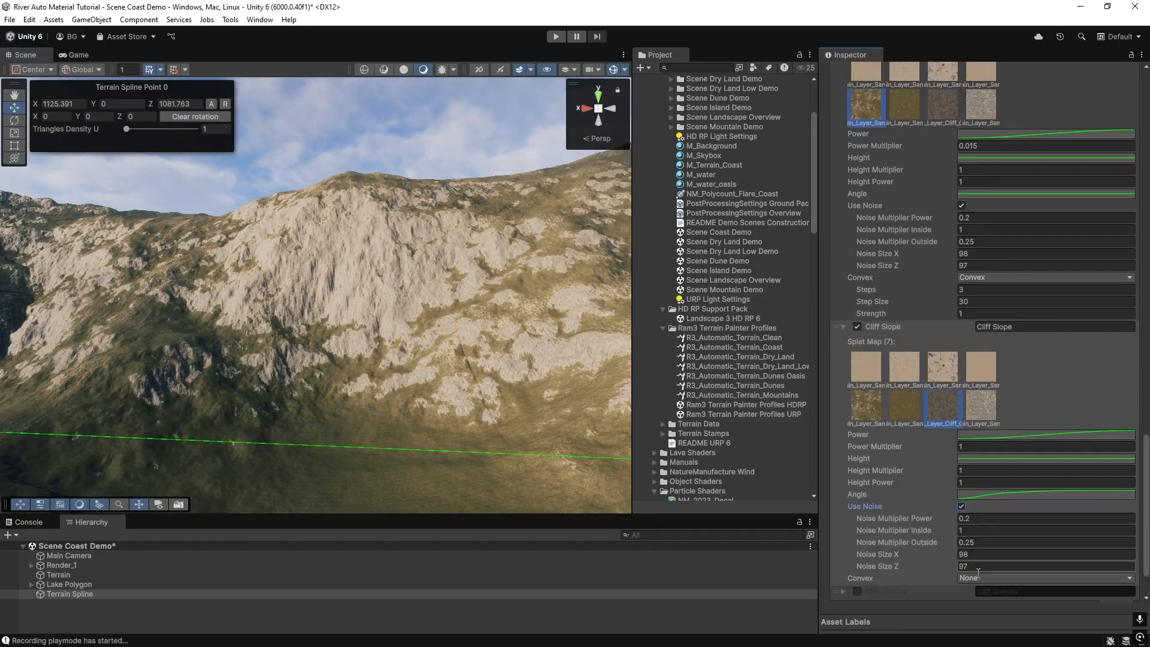
pyautogui.scroll(-3, 970, 533)
pyautogui.click(983, 566)
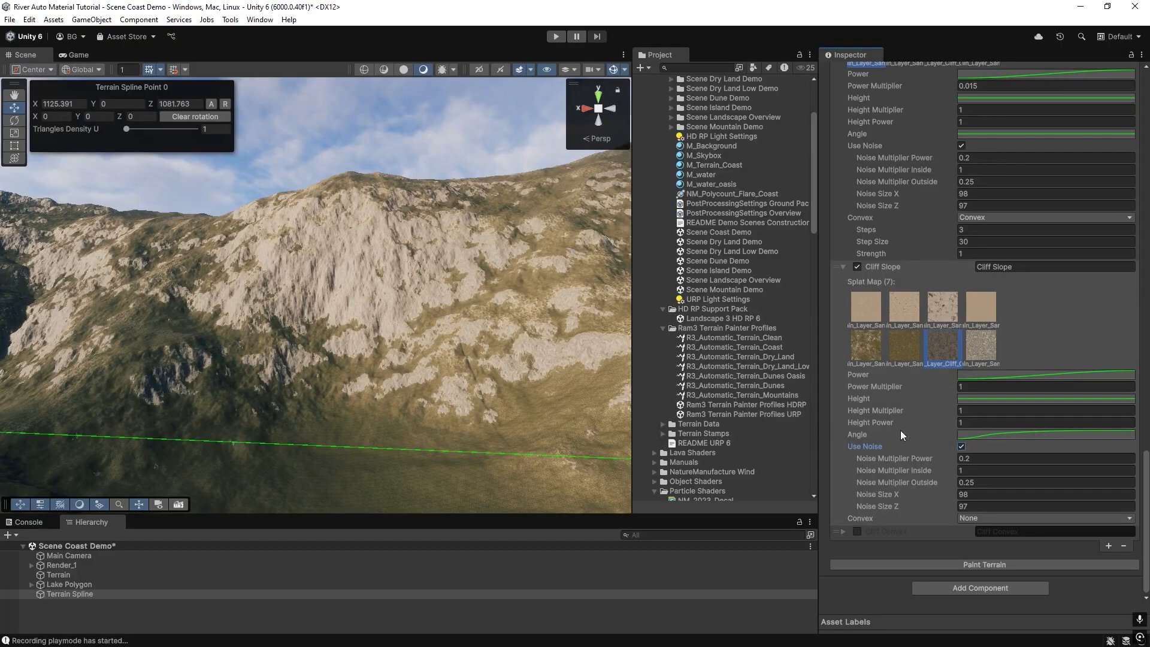
# Try a higher Cliff Slope Noise Multiplier Power, then set it to 0.2 and repaint the terrain.
pyautogui.moveTo(932, 457); pyautogui.dragTo(943, 455)
pyautogui.click(965, 564)
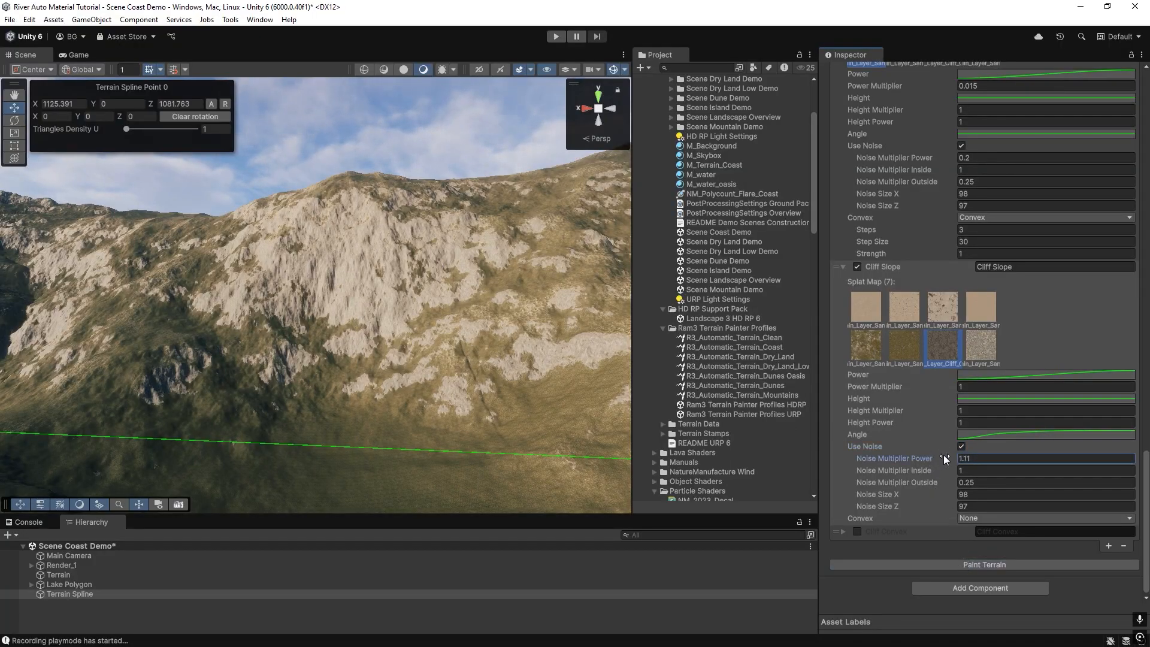
pyautogui.click(974, 563)
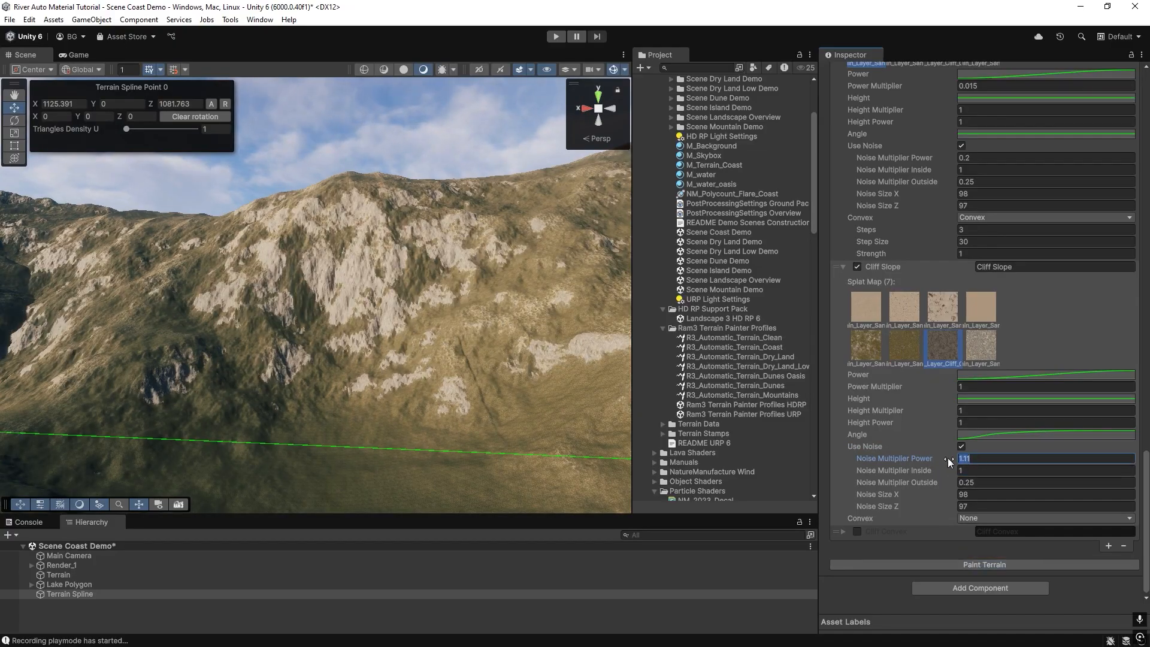
pyautogui.write('2')
pyautogui.click(976, 566)
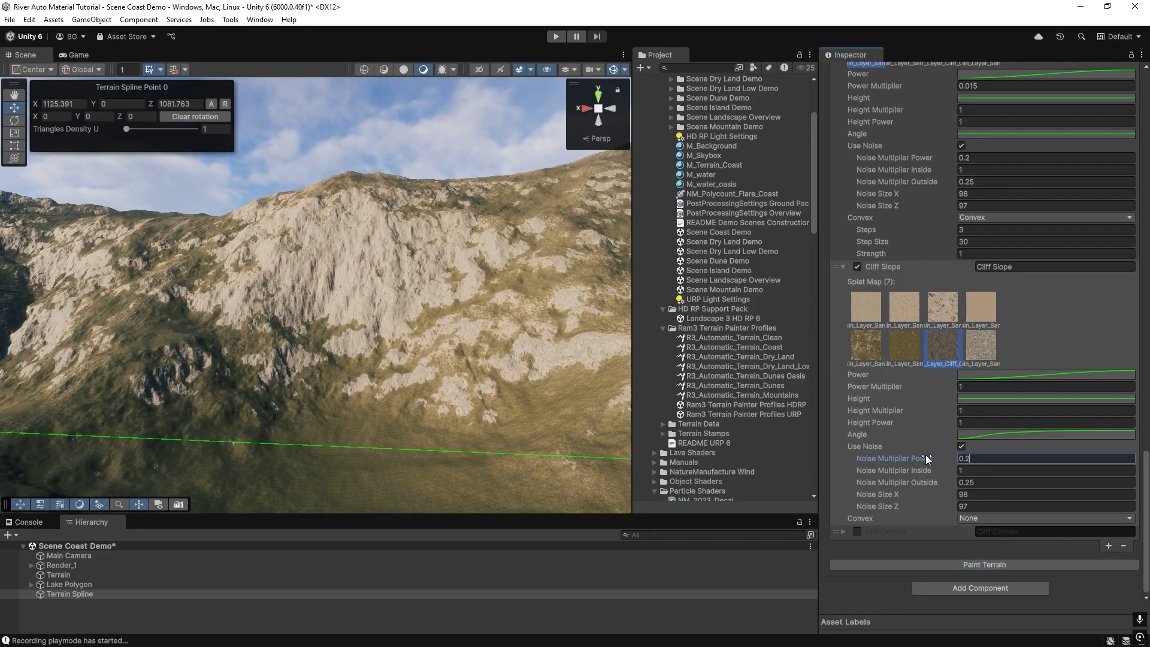
# Toggle Cliff Slope's Use Noise off and back on, repainting the terrain each time to compare.
pyautogui.moveTo(314, 358); pyautogui.dragTo(428, 388, button='right')
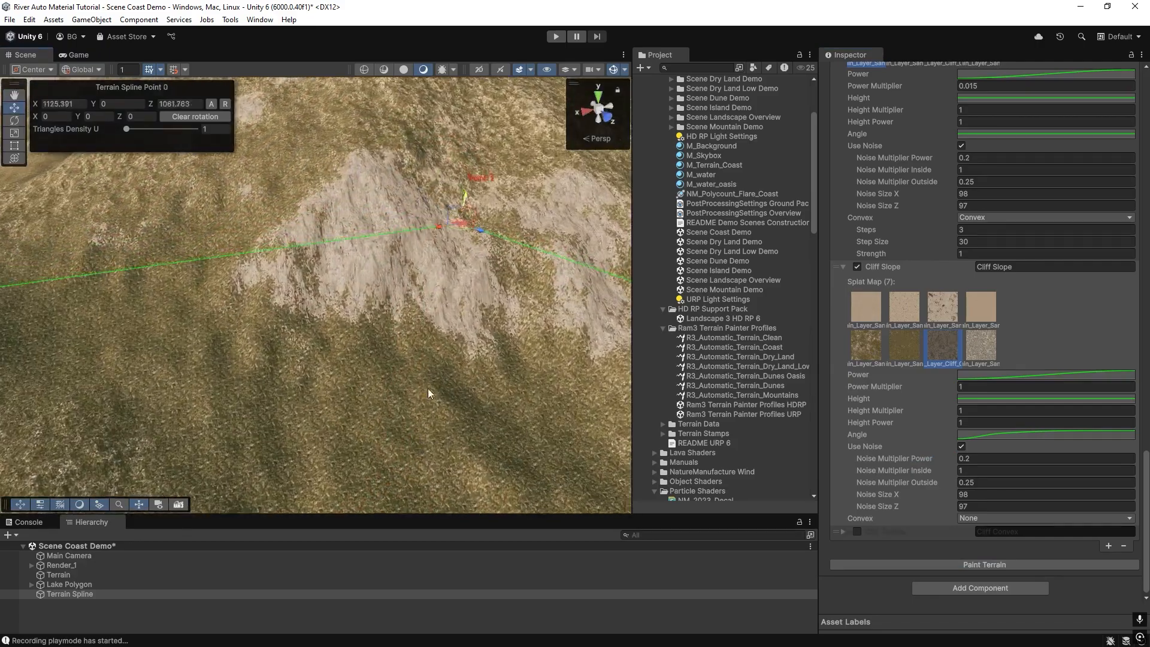
pyautogui.moveTo(501, 295); pyautogui.dragTo(399, 361, button='right')
pyautogui.moveTo(333, 375)
pyautogui.mouseDown(button='right')
pyautogui.moveTo(403, 378)
pyautogui.moveTo(336, 368)
pyautogui.mouseUp(button='right')
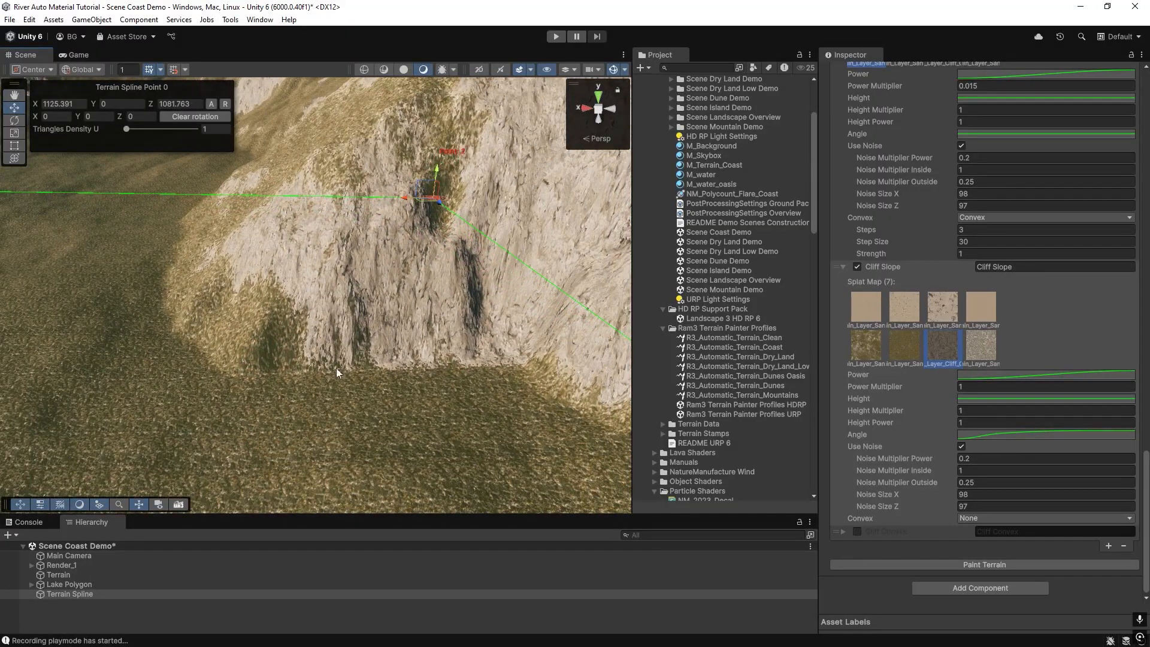
pyautogui.click(960, 447)
pyautogui.click(982, 563)
pyautogui.moveTo(271, 346)
pyautogui.mouseDown(button='right')
pyautogui.moveTo(434, 358)
pyautogui.moveTo(270, 339)
pyautogui.moveTo(547, 347)
pyautogui.moveTo(418, 357)
pyautogui.mouseUp(button='right')
pyautogui.click(961, 506)
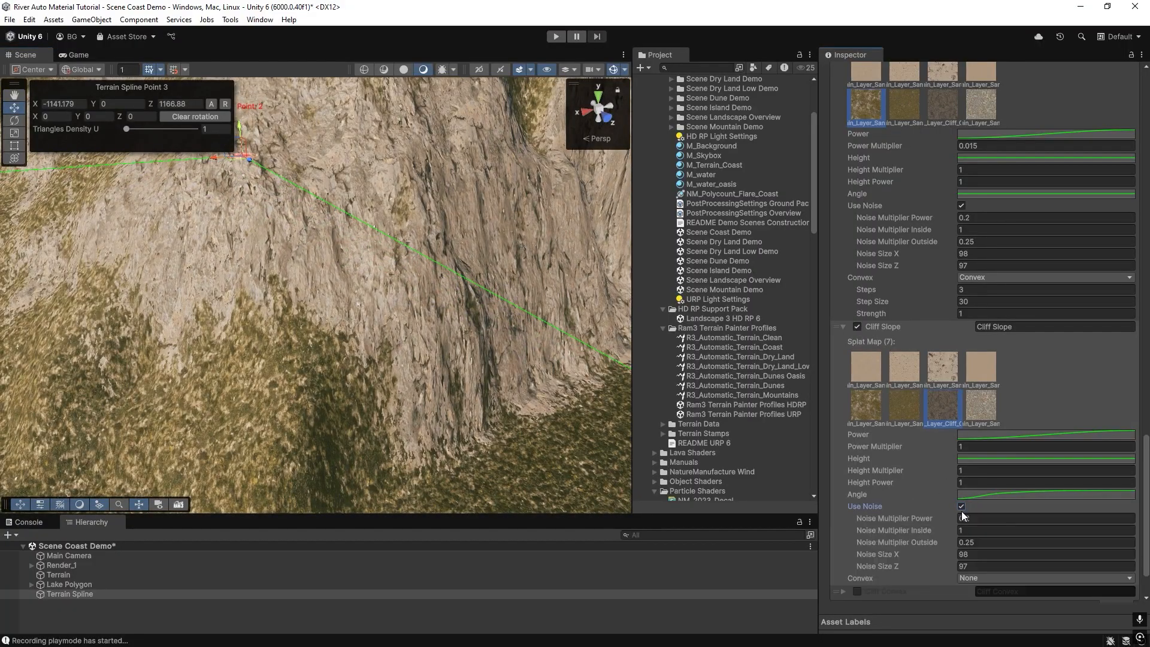
pyautogui.scroll(-2, 977, 551)
pyautogui.click(980, 564)
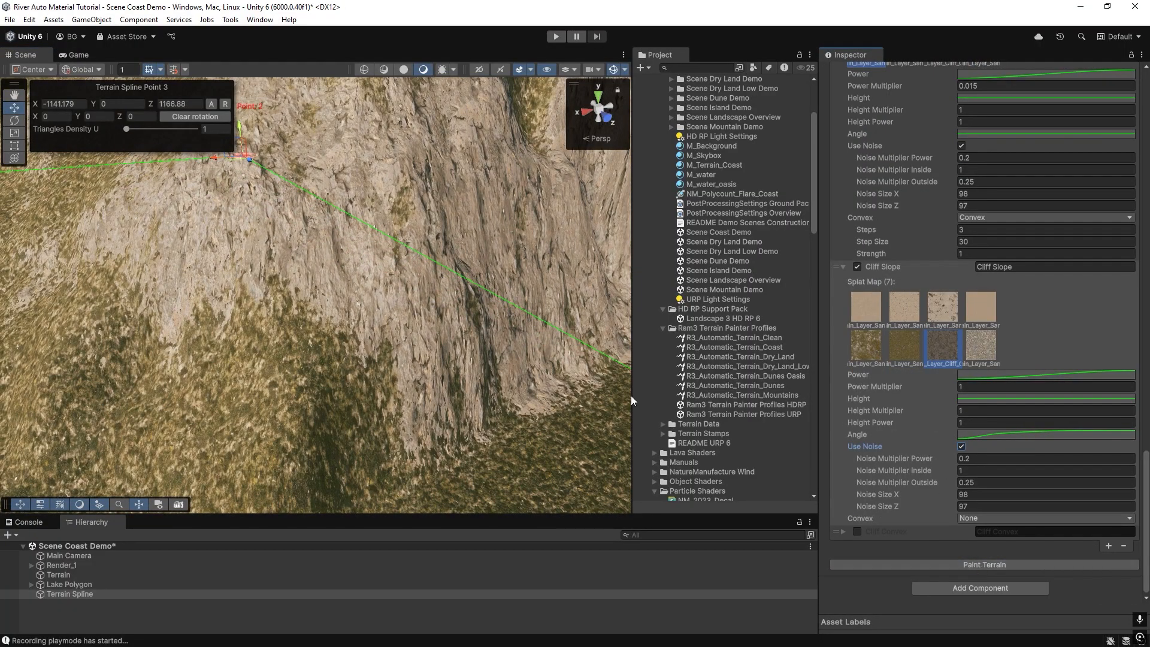
# Set Cliff Slope's Noise Multiplier Power to 0.4, repainting the terrain after each trial value.
pyautogui.click(969, 459)
pyautogui.moveTo(970, 460); pyautogui.dragTo(972, 460)
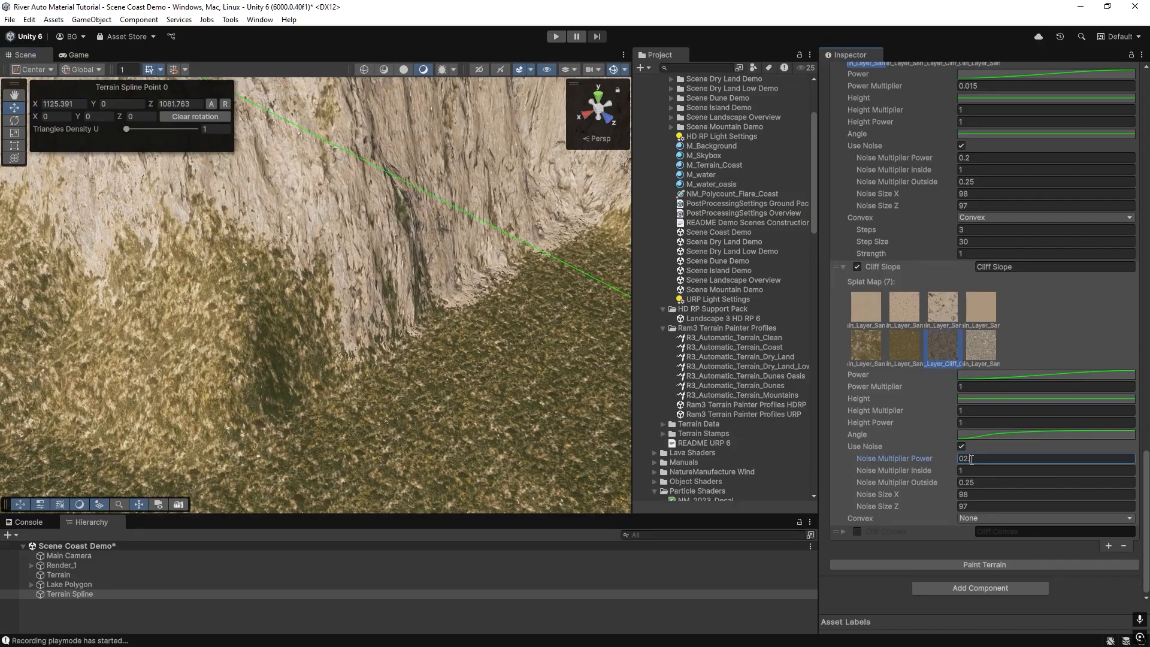
pyautogui.write('0.3')
pyautogui.moveTo(419, 310); pyautogui.dragTo(455, 294, button='right')
pyautogui.click(939, 460)
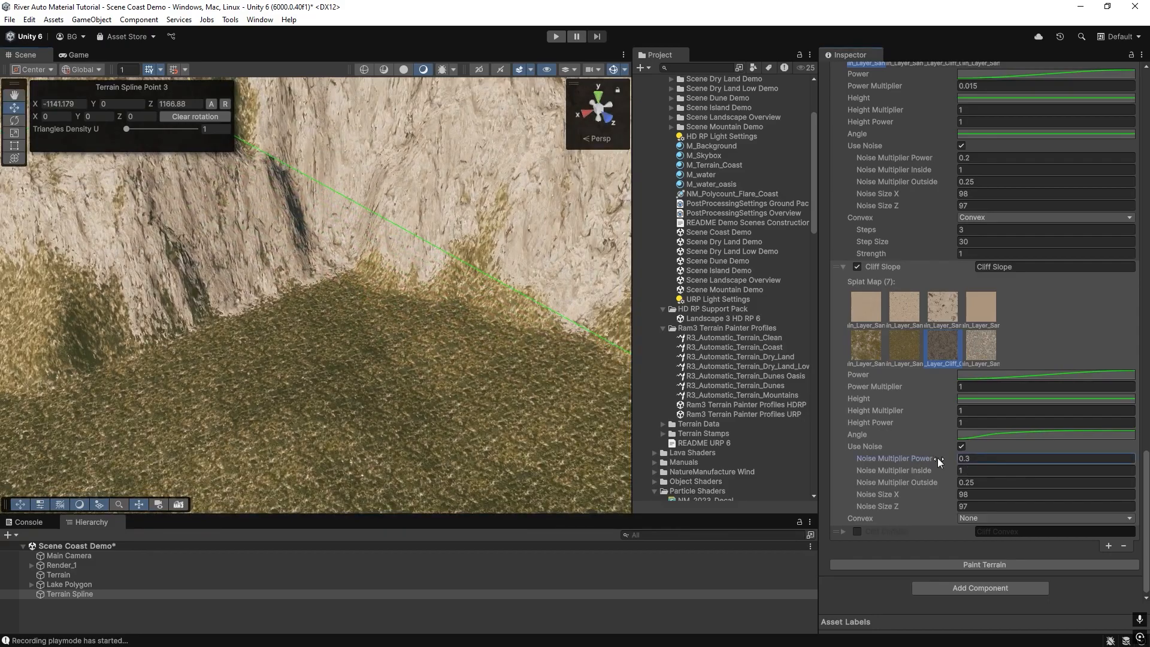
pyautogui.click(972, 563)
pyautogui.moveTo(270, 263)
pyautogui.mouseDown(button='right')
pyautogui.moveTo(206, 185)
pyautogui.moveTo(226, 187)
pyautogui.moveTo(292, 389)
pyautogui.moveTo(200, 365)
pyautogui.moveTo(126, 390)
pyautogui.moveTo(347, 334)
pyautogui.moveTo(315, 339)
pyautogui.moveTo(311, 322)
pyautogui.mouseUp(button='right')
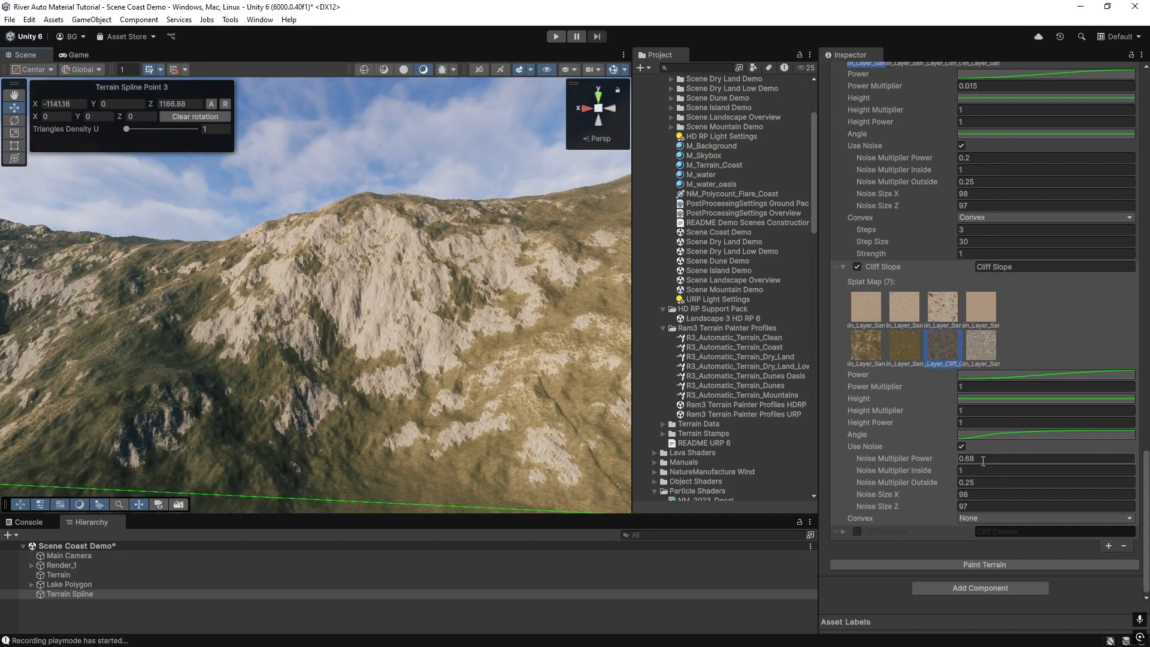
pyautogui.write('3')
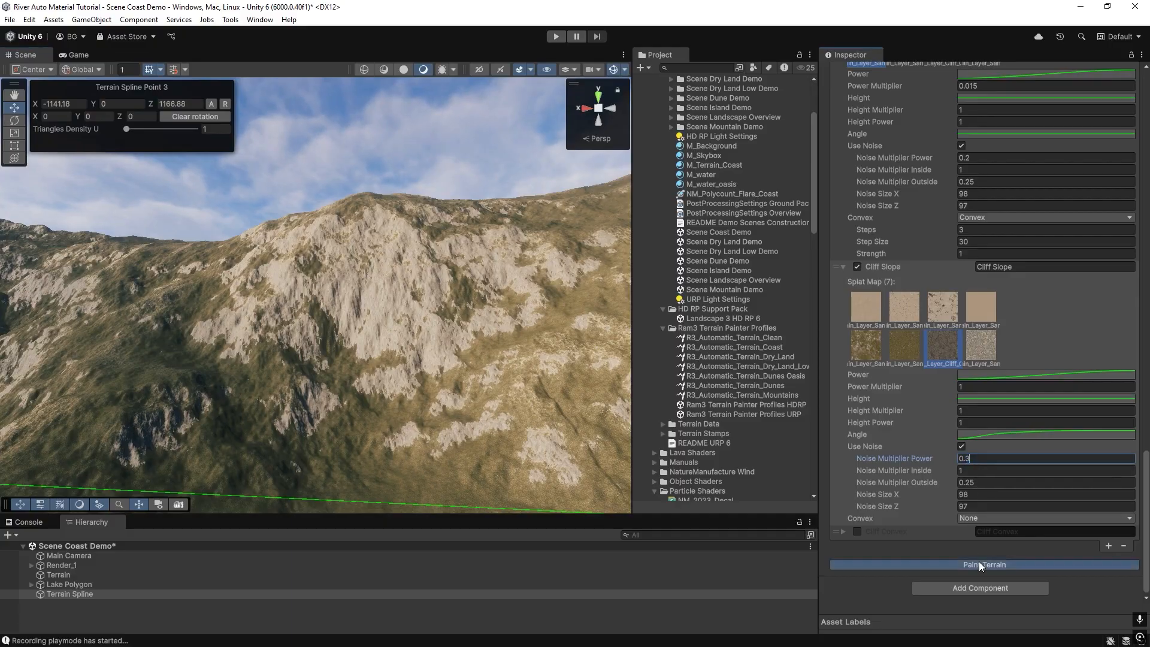
pyautogui.click(979, 563)
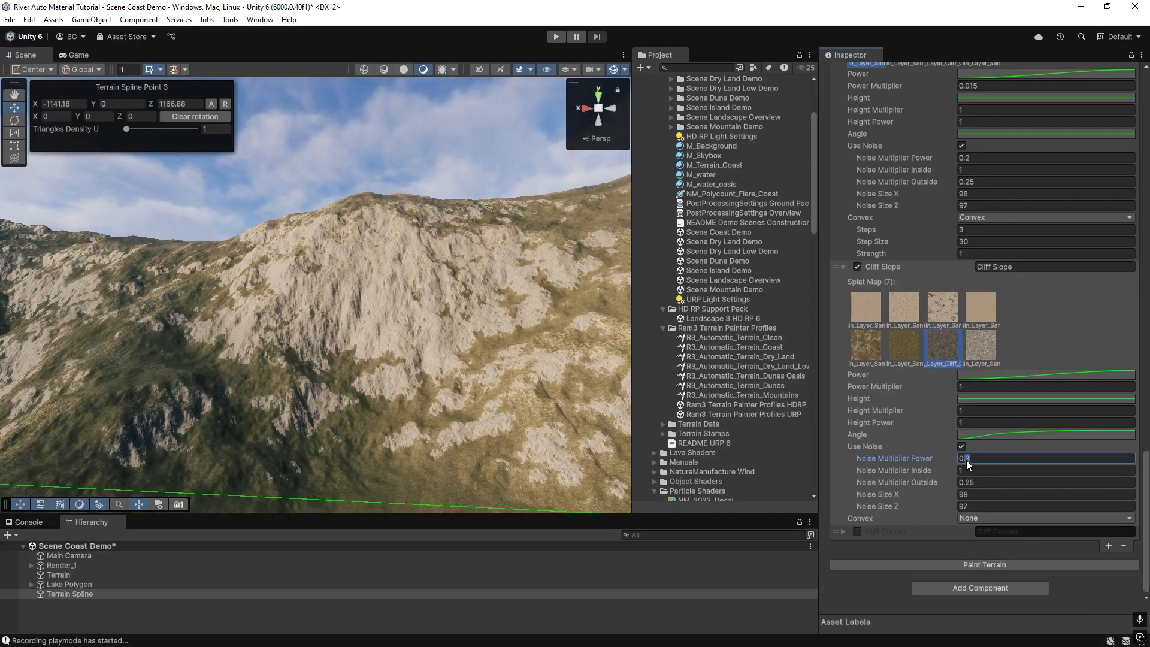
pyautogui.write('4')
pyautogui.click(970, 565)
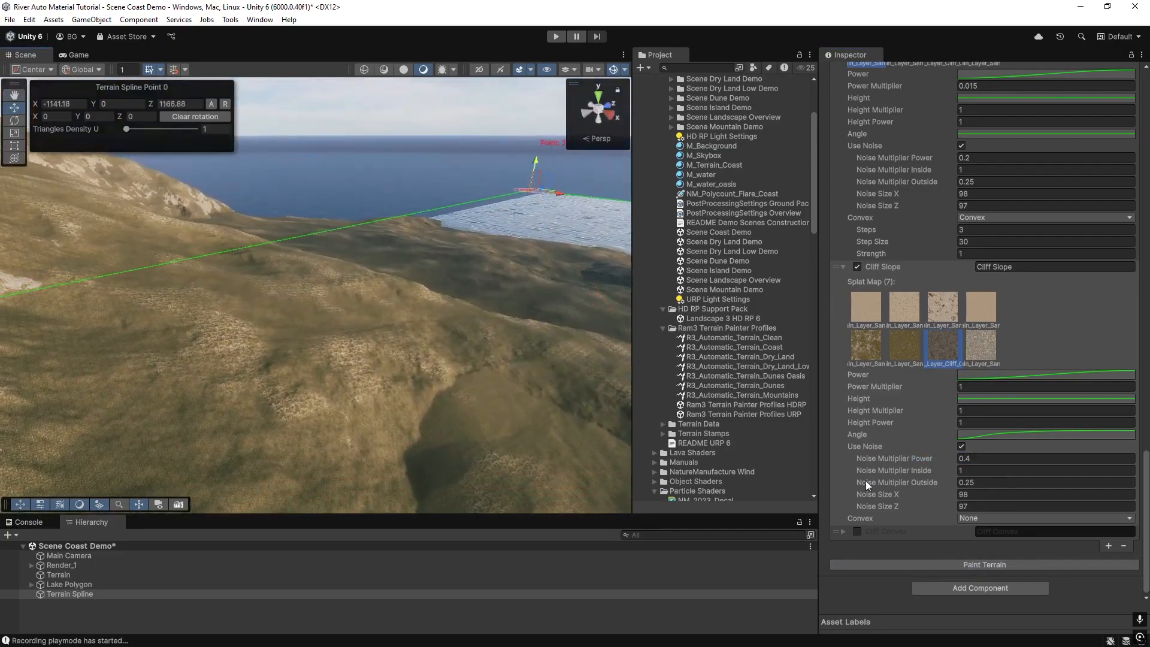
# Re-enable the Cliff Convex layer and repaint the terrain.
pyautogui.click(856, 532)
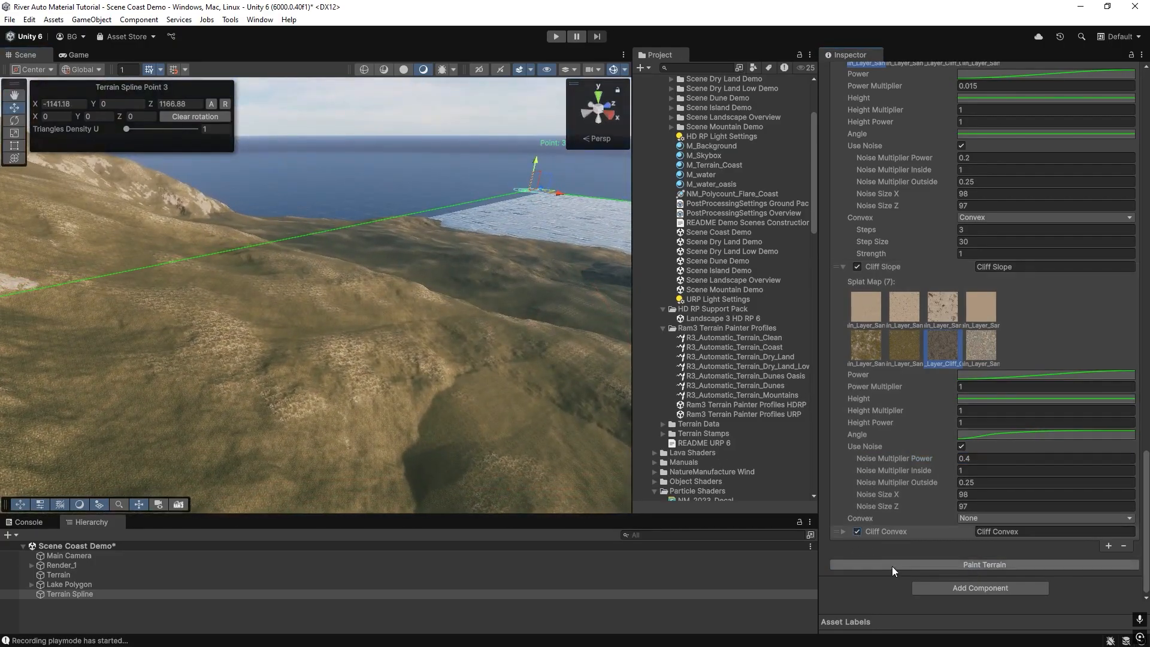
pyautogui.click(892, 563)
pyautogui.keyDown('alt'); pyautogui.moveTo(313, 331); pyautogui.dragTo(513, 331); pyautogui.keyUp('alt')
pyautogui.moveTo(513, 331); pyautogui.dragTo(804, 229, button='right')
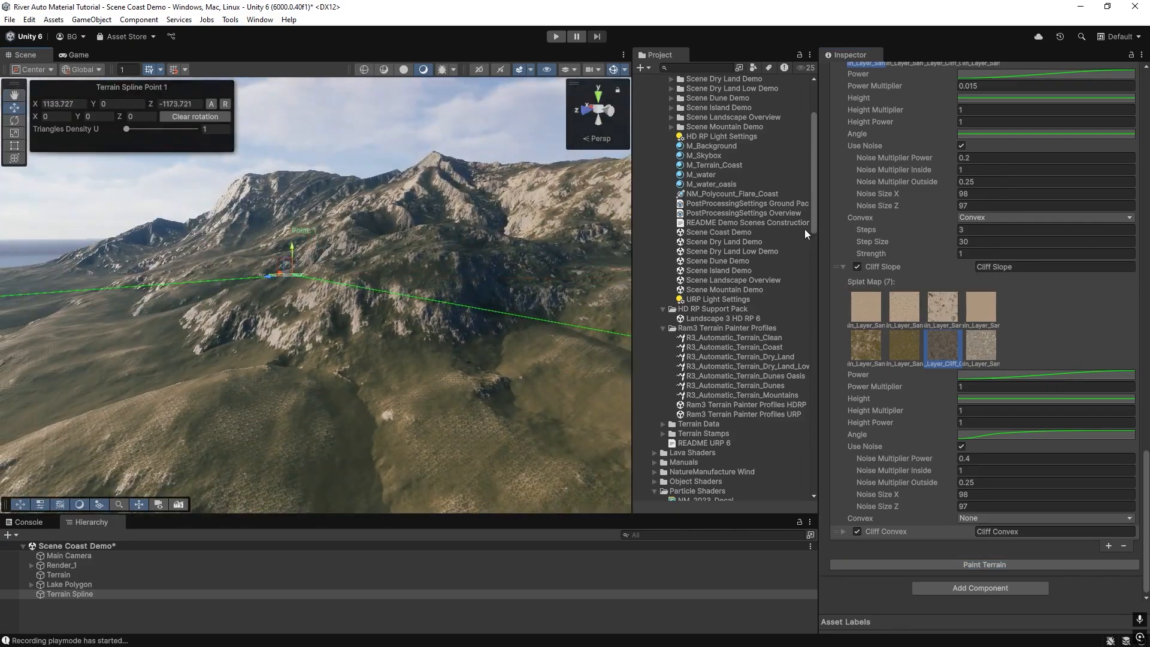
pyautogui.moveTo(418, 314); pyautogui.dragTo(948, 547, button='right')
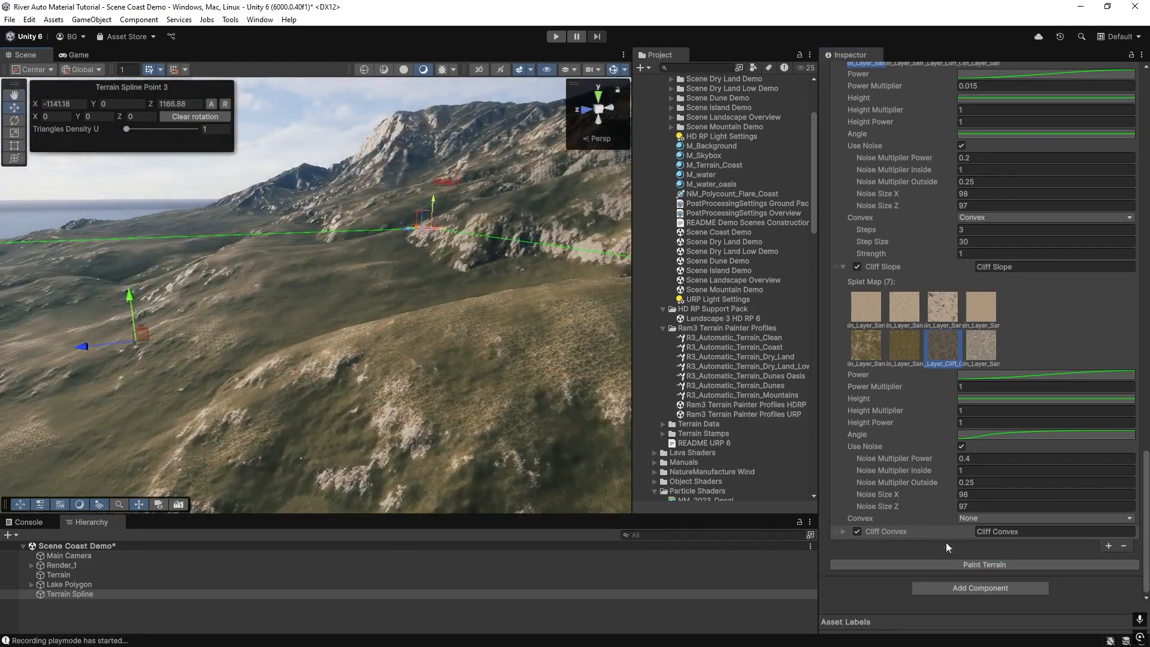
# Add a new layer to the terrain spline's list and name it Pebbels.
pyautogui.click(1108, 546)
pyautogui.click(1022, 535)
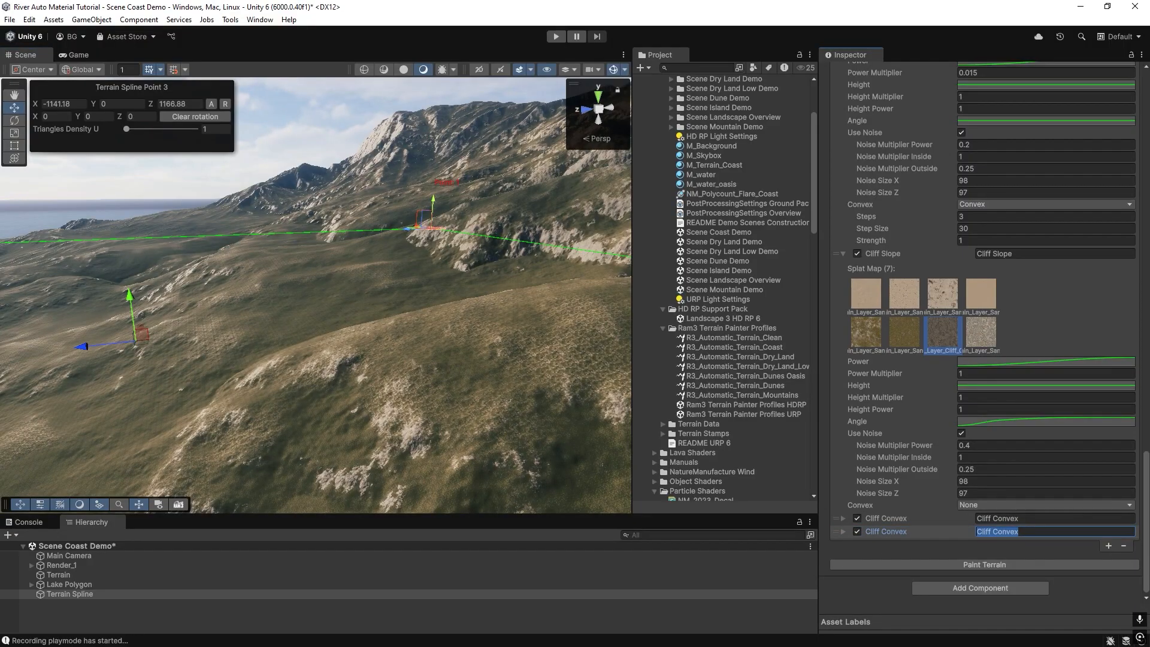
pyautogui.write('Pebbels')
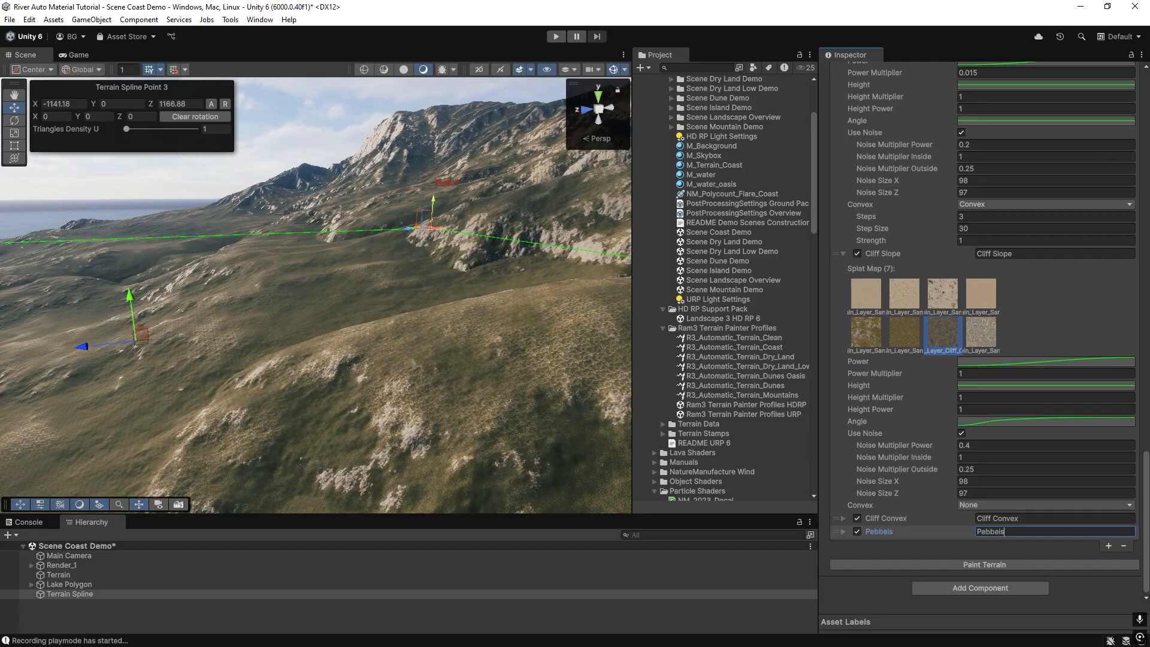
pyautogui.press('Return')
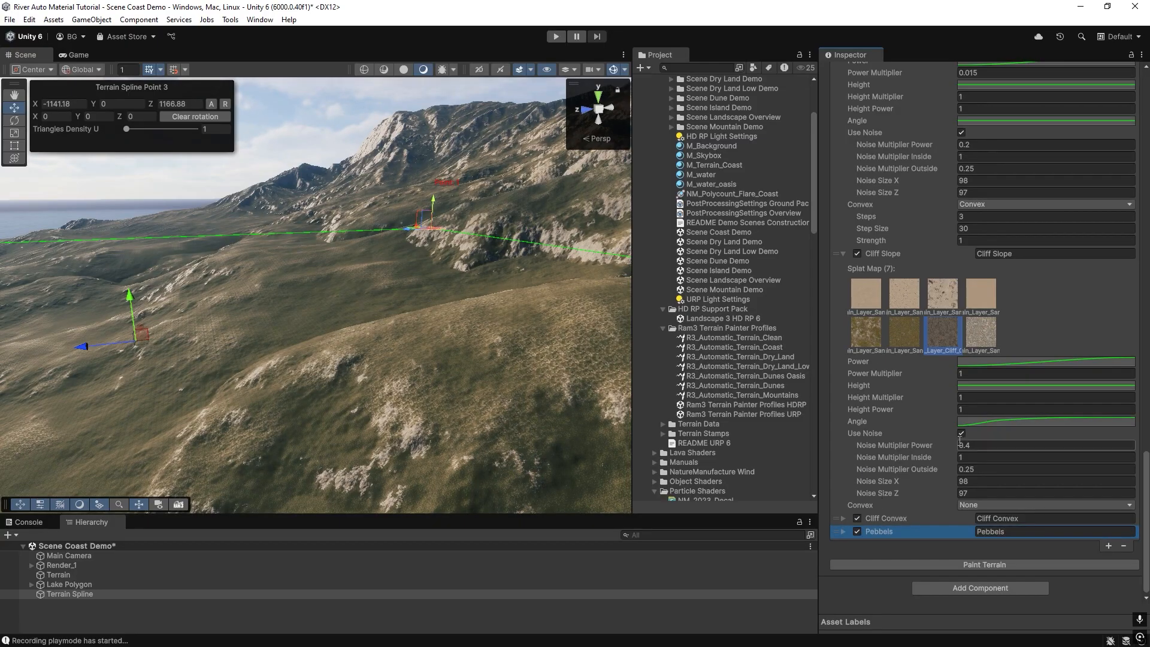
# Assign the pebble texture as the Pebbels layer's splat map, set its Convex mode to Concave, and repaint the terrain.
pyautogui.click(842, 531)
pyautogui.scroll(-4, 925, 444)
pyautogui.scroll(-2, 957, 373)
pyautogui.click(981, 326)
pyautogui.click(947, 563)
pyautogui.moveTo(380, 372); pyautogui.dragTo(407, 416, button='right')
pyautogui.click(970, 496)
pyautogui.click(985, 535)
pyautogui.click(985, 567)
pyautogui.click(978, 564)
pyautogui.moveTo(366, 312)
pyautogui.mouseDown(button='right')
pyautogui.moveTo(554, 253)
pyautogui.moveTo(539, 239)
pyautogui.moveTo(411, 318)
pyautogui.moveTo(569, 293)
pyautogui.moveTo(519, 251)
pyautogui.moveTo(539, 258)
pyautogui.mouseUp(button='right')
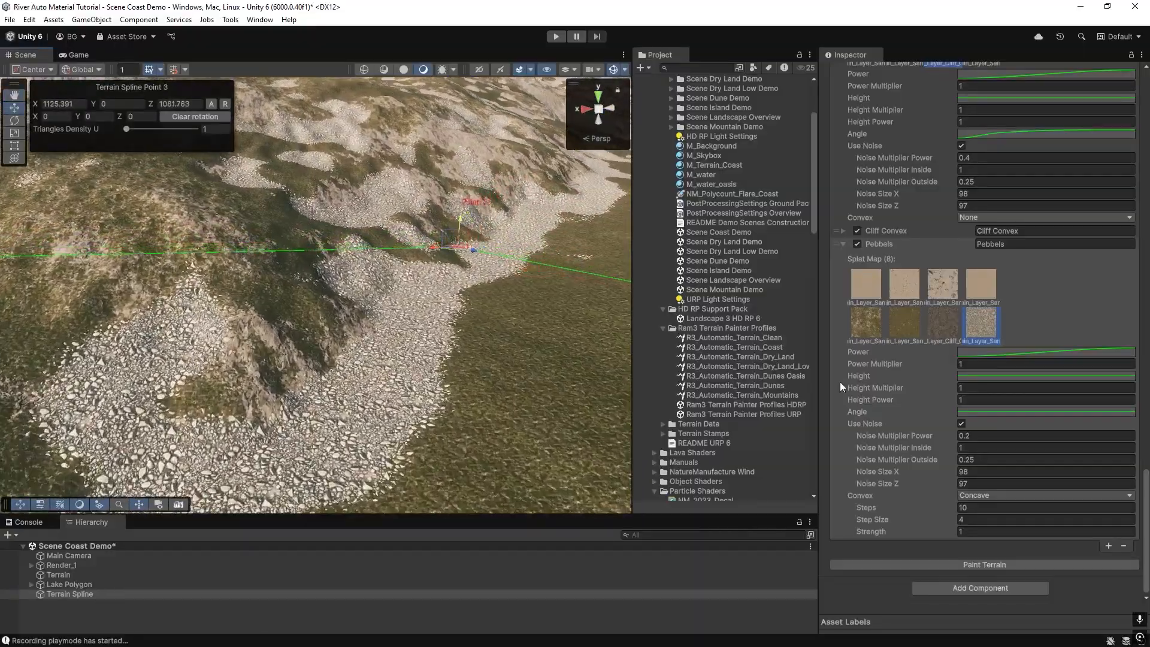
# Set the Pebbels layer's Power Multiplier to 0.82 and repaint the terrain.
pyautogui.moveTo(934, 365); pyautogui.dragTo(926, 364)
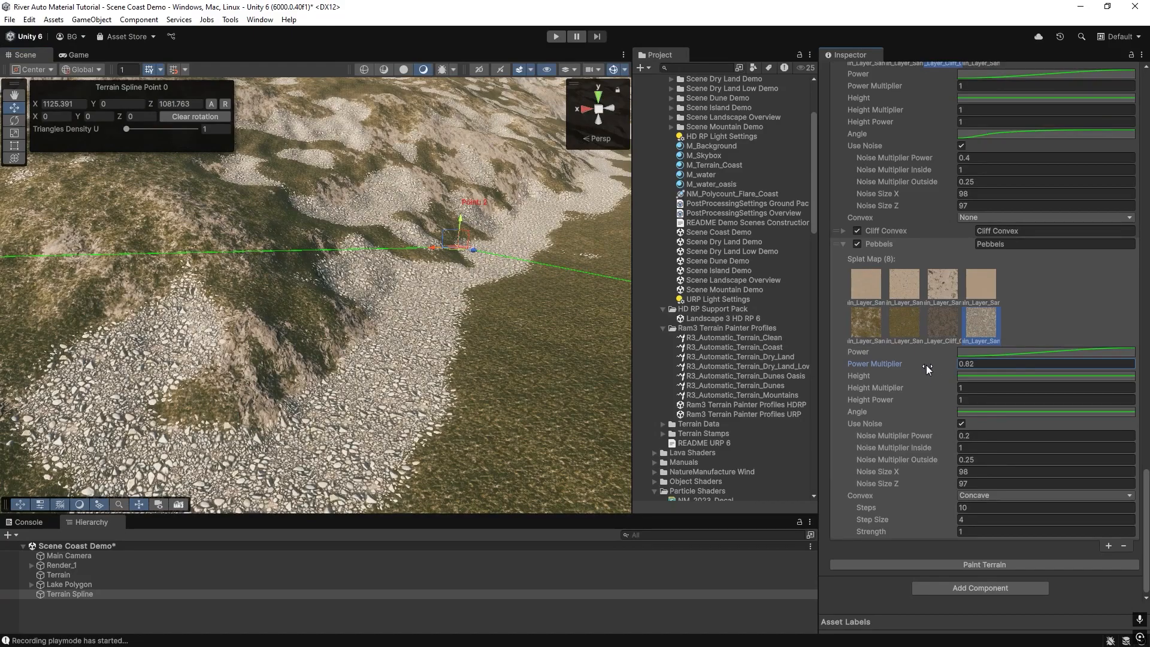
pyautogui.click(975, 563)
pyautogui.moveTo(537, 270)
pyautogui.mouseDown(button='right')
pyautogui.moveTo(473, 359)
pyautogui.moveTo(476, 276)
pyautogui.moveTo(479, 291)
pyautogui.mouseUp(button='right')
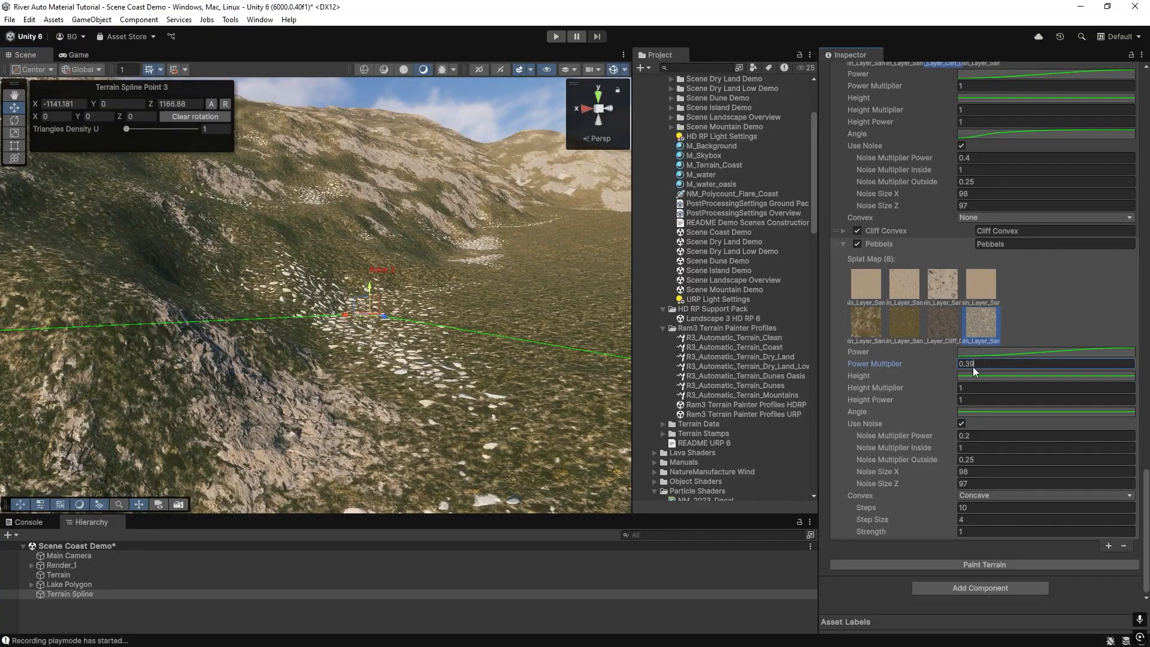
# Set the Pebbels layer's Power Multiplier to 0.36 and repaint the terrain.
pyautogui.click(986, 565)
pyautogui.moveTo(300, 319); pyautogui.dragTo(268, 357, button='right')
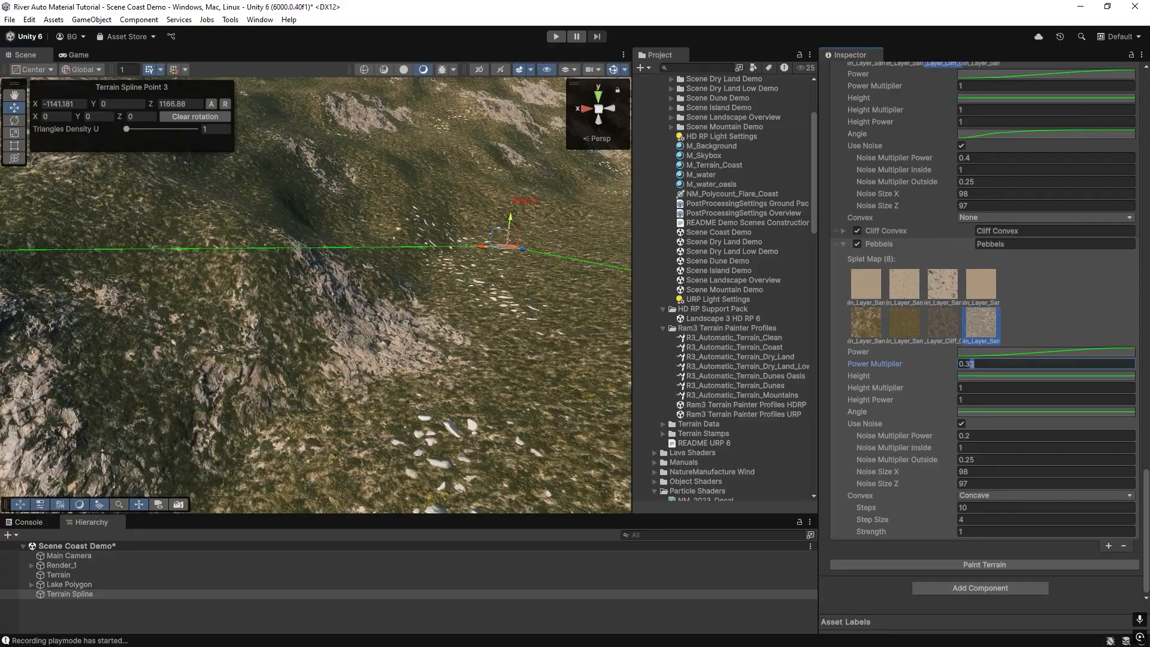
pyautogui.press('BackSpace')
pyautogui.write('6')
pyautogui.click(988, 565)
pyautogui.moveTo(166, 325); pyautogui.dragTo(210, 313, button='right')
pyautogui.moveTo(342, 313); pyautogui.dragTo(312, 306, button='right')
# Add a second pebble layer and rename the two layers Pebbels Concave and Pebbels Convex.
pyautogui.click(1109, 545)
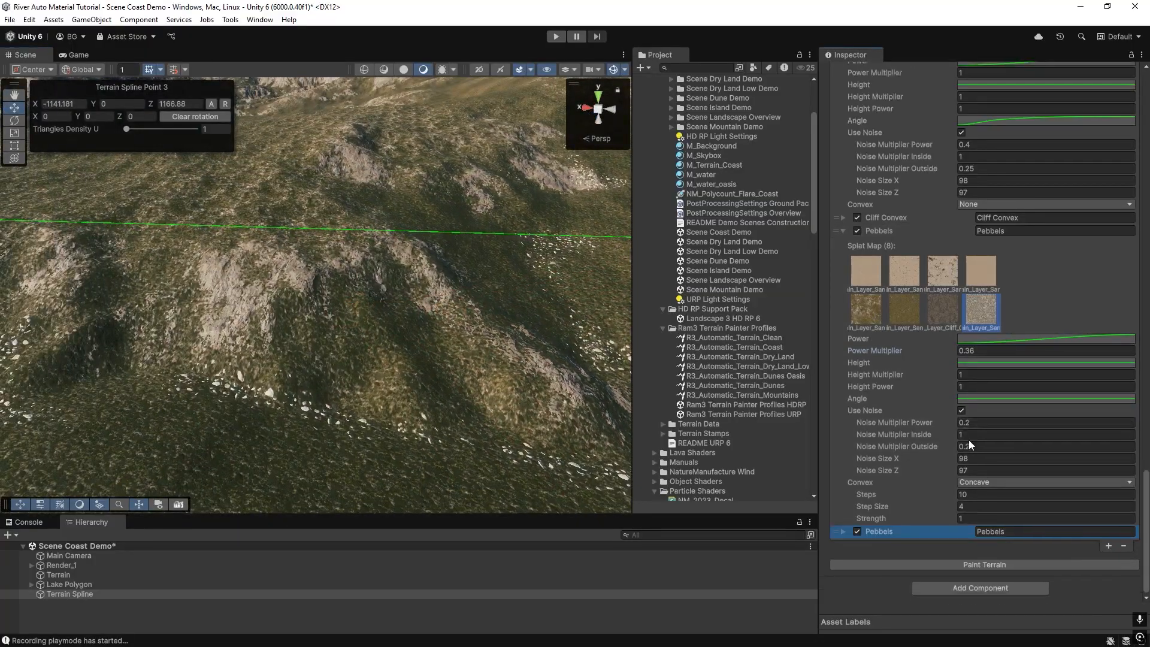
pyautogui.click(843, 532)
pyautogui.click(1016, 232)
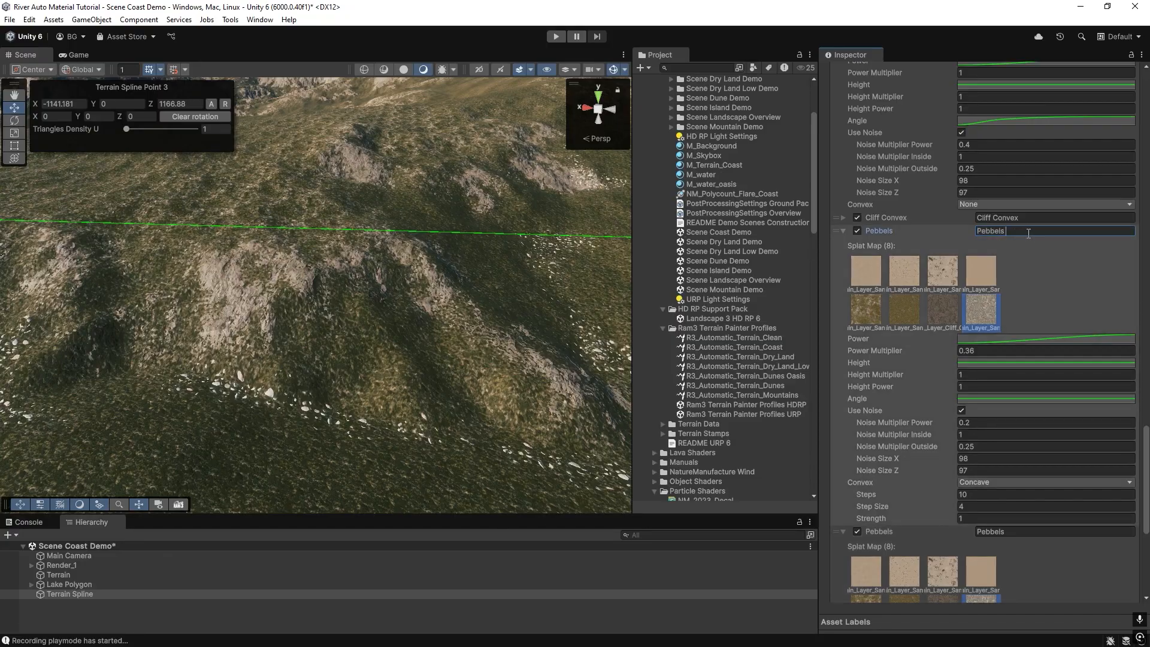
pyautogui.write('Concave')
pyautogui.scroll(-1, 1018, 419)
pyautogui.click(1022, 498)
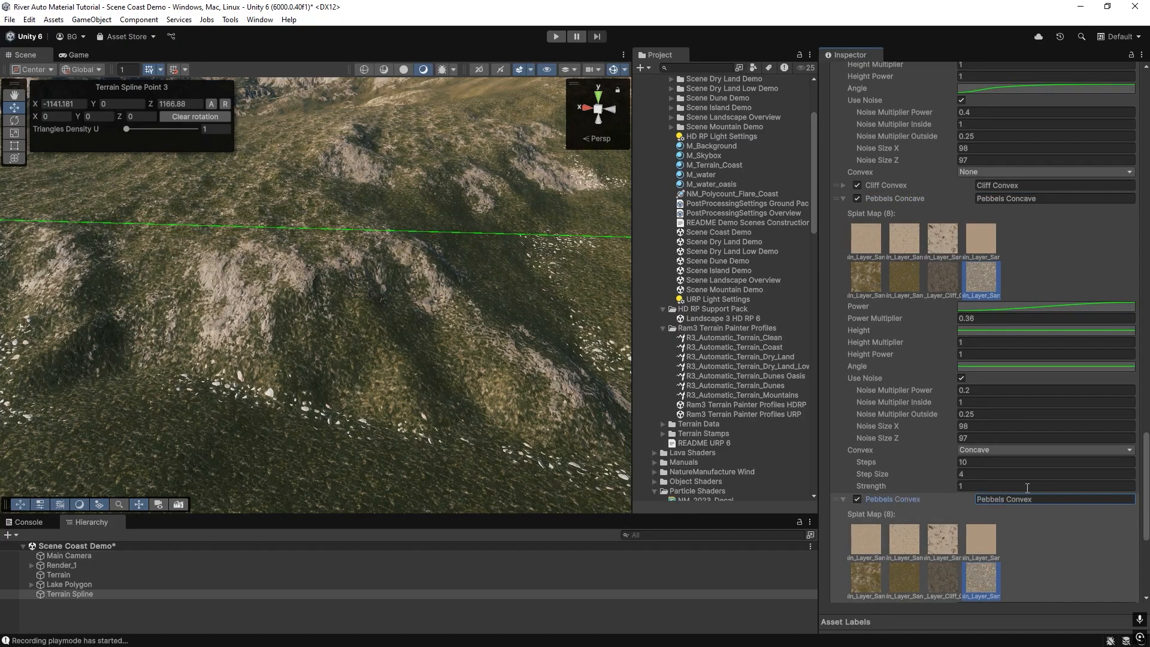
# Set the Pebbels Convex layer's Convex mode to Convex and repaint the terrain.
pyautogui.scroll(-7, 1027, 489)
pyautogui.click(969, 525)
pyautogui.click(990, 565)
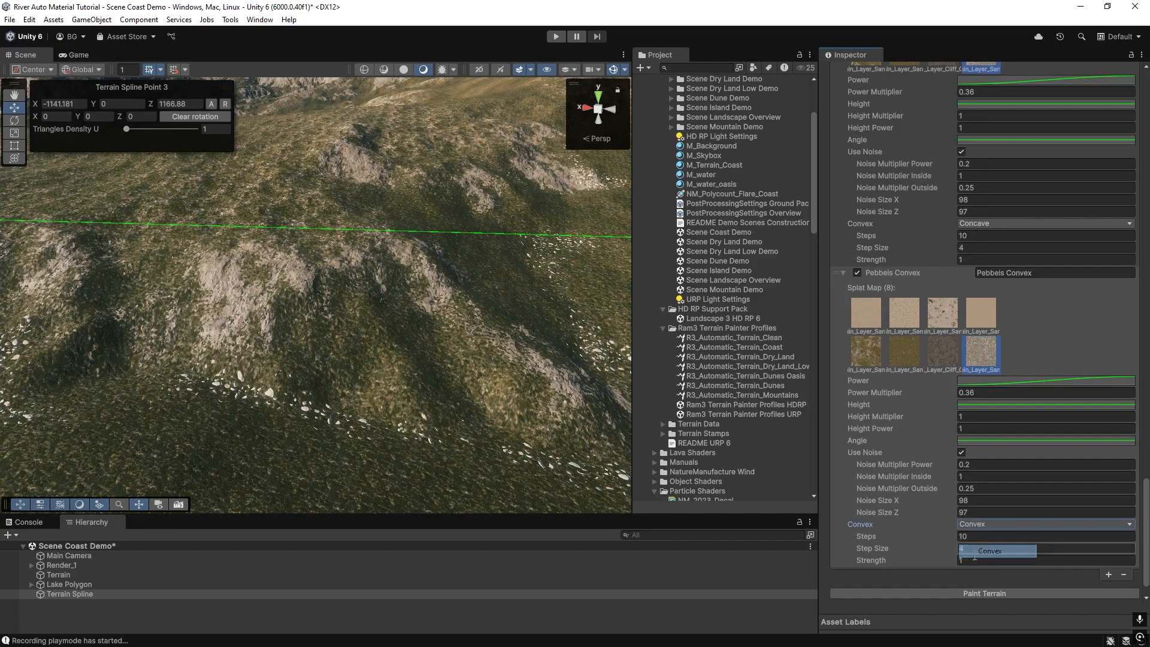
pyautogui.click(979, 591)
# Try Pebbels Convex Power Multiplier values of 0.24 and 0.33, repainting the terrain after each.
pyautogui.moveTo(359, 277)
pyautogui.mouseDown(button='right')
pyautogui.moveTo(353, 259)
pyautogui.moveTo(325, 340)
pyautogui.moveTo(407, 357)
pyautogui.mouseUp(button='right')
pyautogui.click(918, 394)
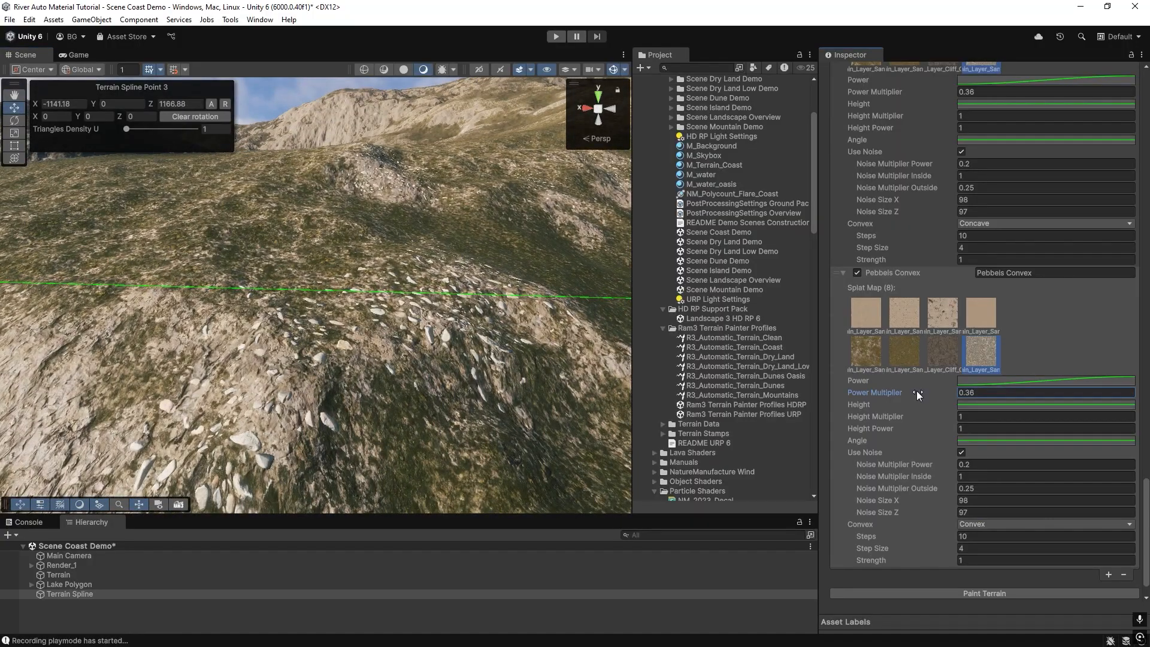
pyautogui.click(988, 593)
pyautogui.moveTo(976, 392); pyautogui.dragTo(966, 393)
pyautogui.write('3')
pyautogui.click(973, 595)
pyautogui.moveTo(293, 301)
pyautogui.mouseDown(button='right')
pyautogui.moveTo(210, 304)
pyautogui.moveTo(282, 261)
pyautogui.moveTo(408, 302)
pyautogui.mouseUp(button='right')
pyautogui.click(982, 391)
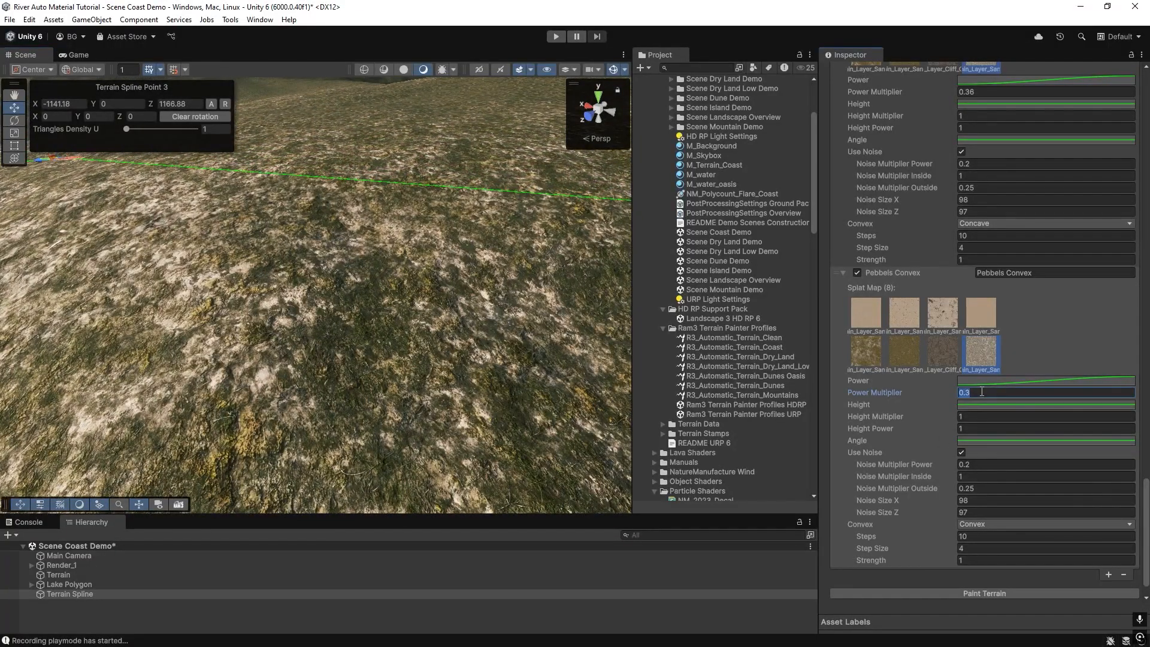
pyautogui.moveTo(273, 299)
pyautogui.mouseDown(button='right')
pyautogui.moveTo(269, 264)
pyautogui.moveTo(258, 330)
pyautogui.moveTo(384, 272)
pyautogui.moveTo(400, 290)
pyautogui.moveTo(1088, 264)
pyautogui.moveTo(190, 329)
pyautogui.moveTo(204, 335)
pyautogui.mouseUp(button='right')
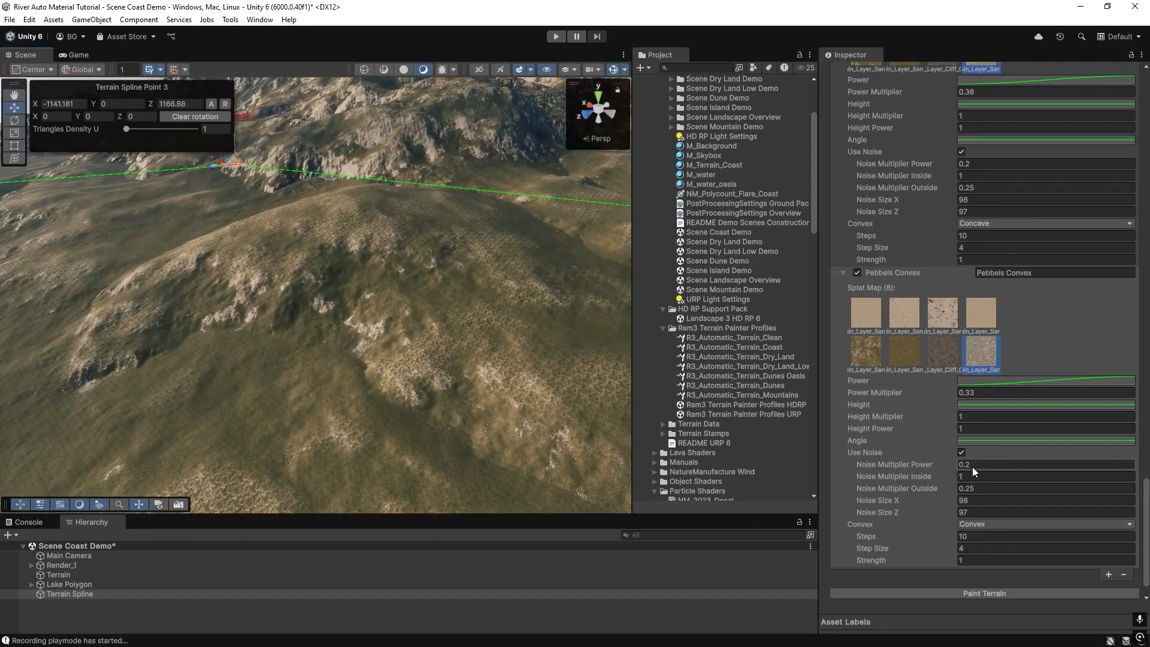
# Set Pebbels Convex's Noise Multiplier Power to 0.1 and repaint the terrain.
pyautogui.write('1')
pyautogui.click(973, 594)
# Set Pebbels Convex's Power Multiplier to 0.36.
pyautogui.click(968, 393)
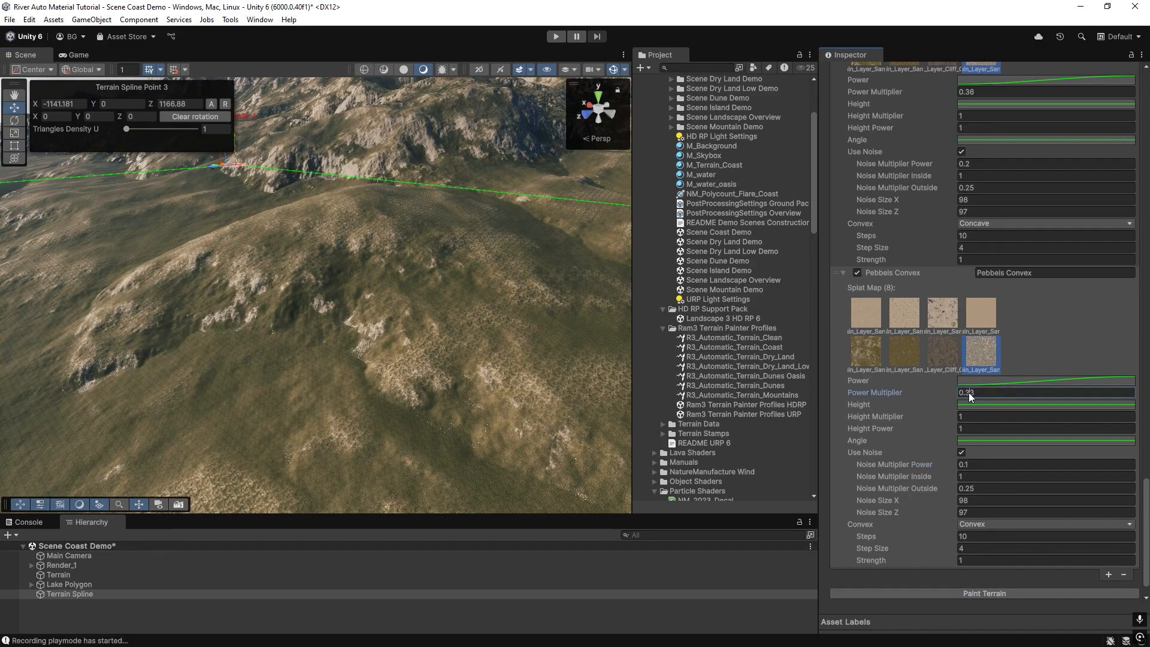
pyautogui.write('6')
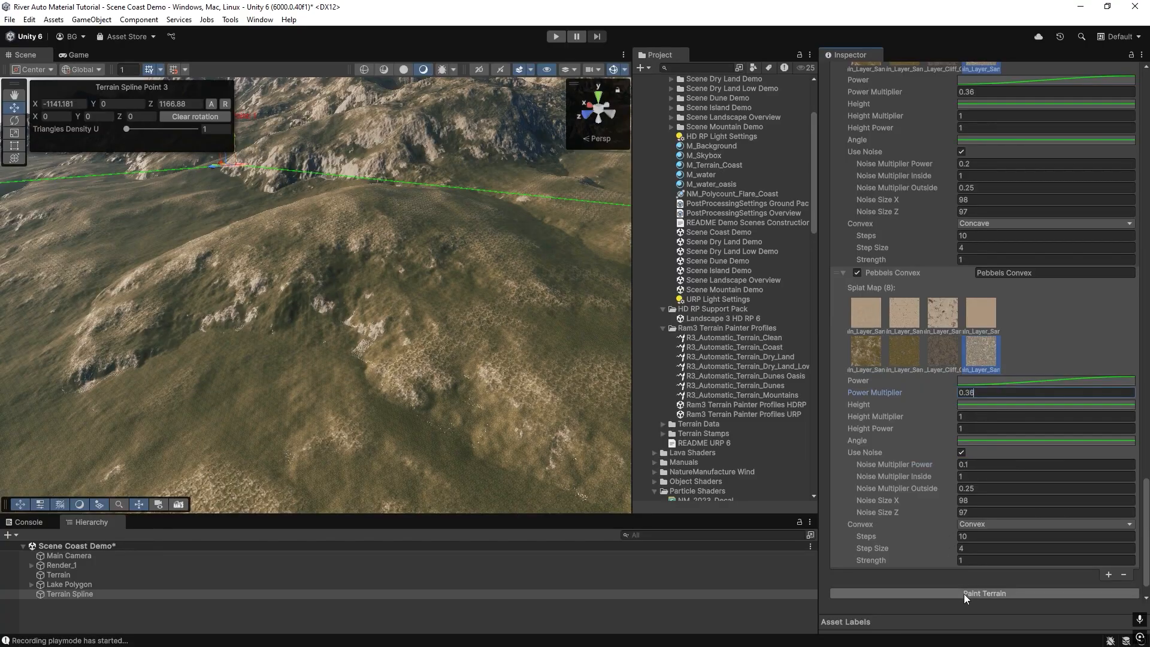
pyautogui.moveTo(311, 296); pyautogui.dragTo(483, 417, button='right')
pyautogui.moveTo(377, 324); pyautogui.dragTo(504, 258, button='right')
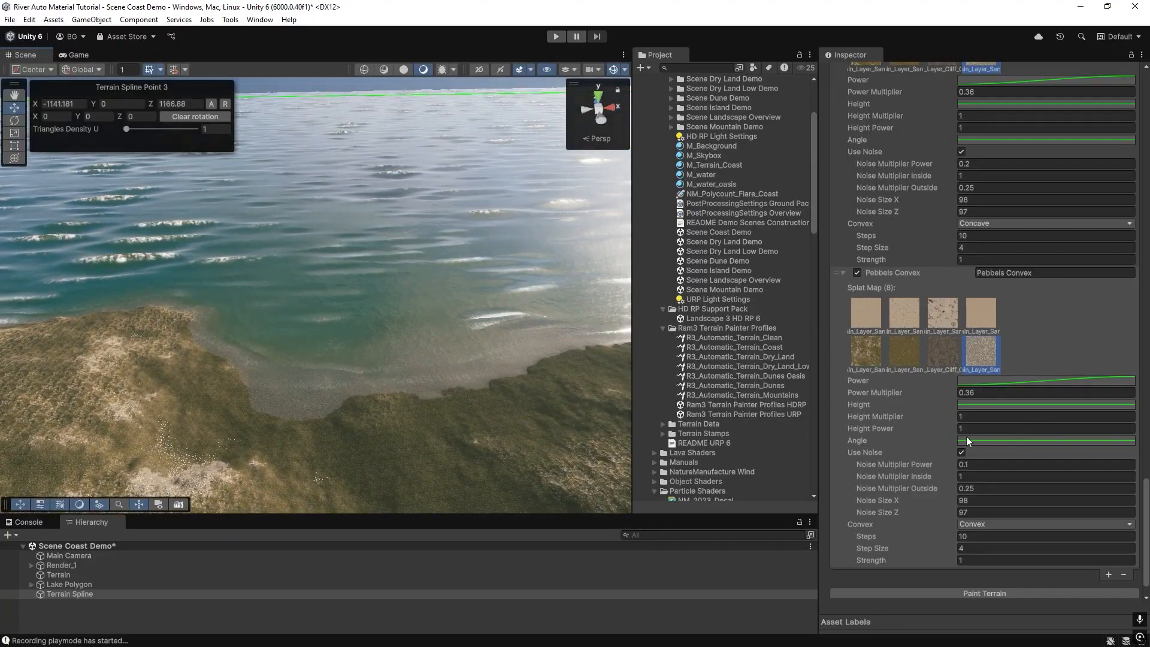
pyautogui.moveTo(376, 408); pyautogui.dragTo(505, 412, button='right')
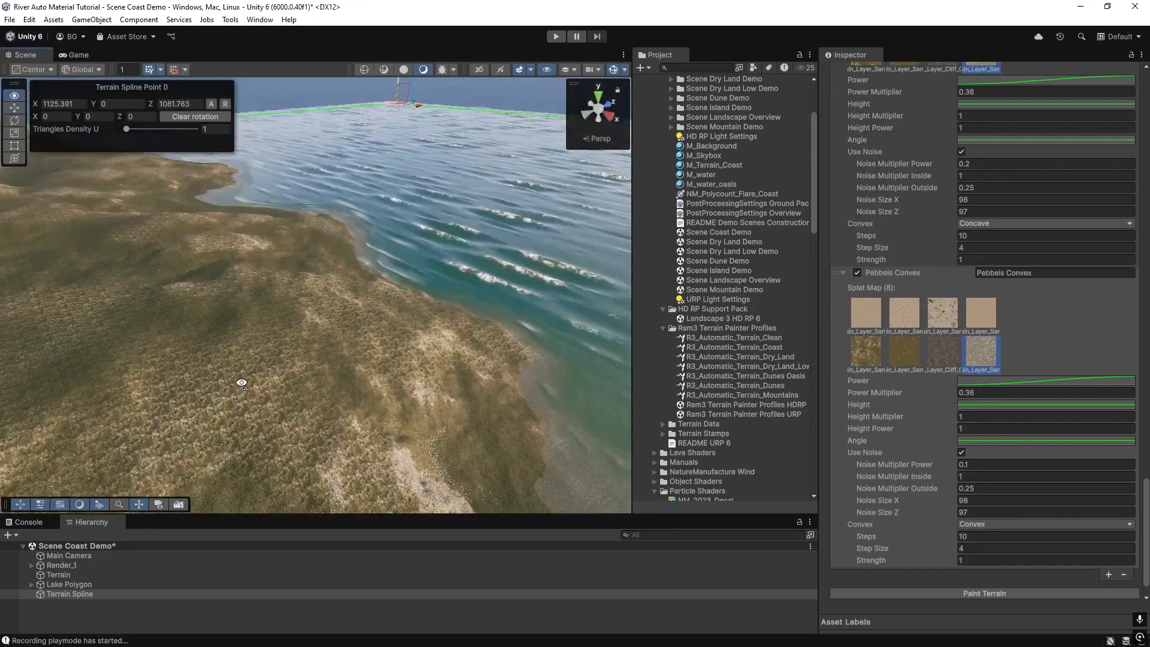
# Add another layer and name it Sea Sand Level 20.
pyautogui.click(1109, 576)
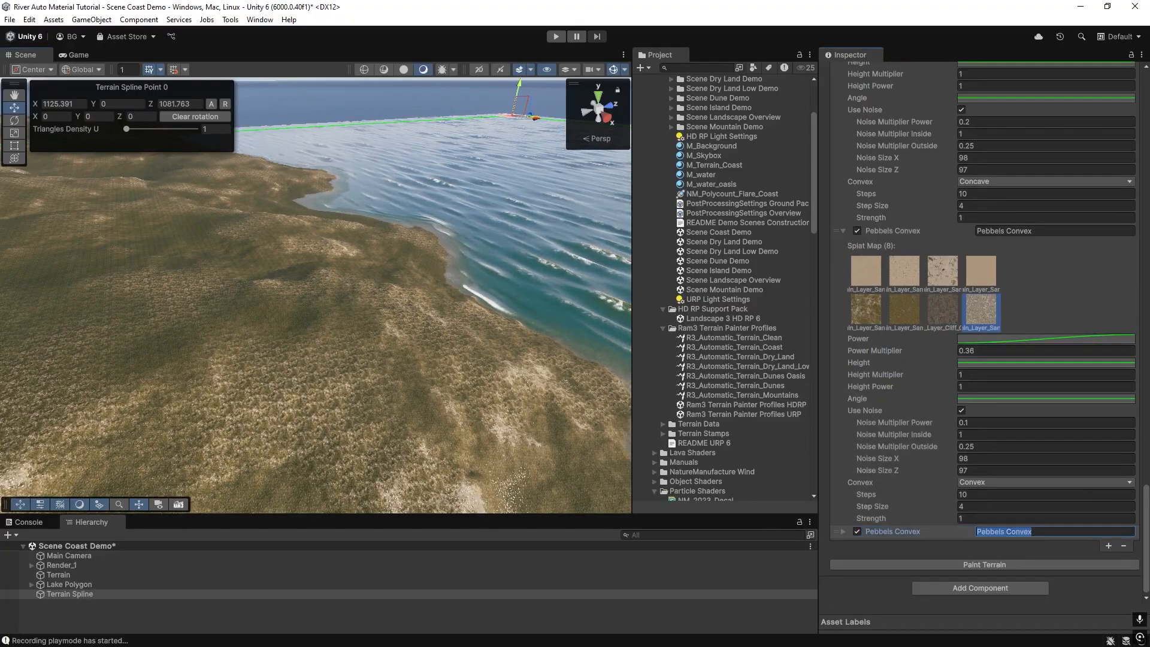
pyautogui.click(1031, 535)
pyautogui.write('Sea')
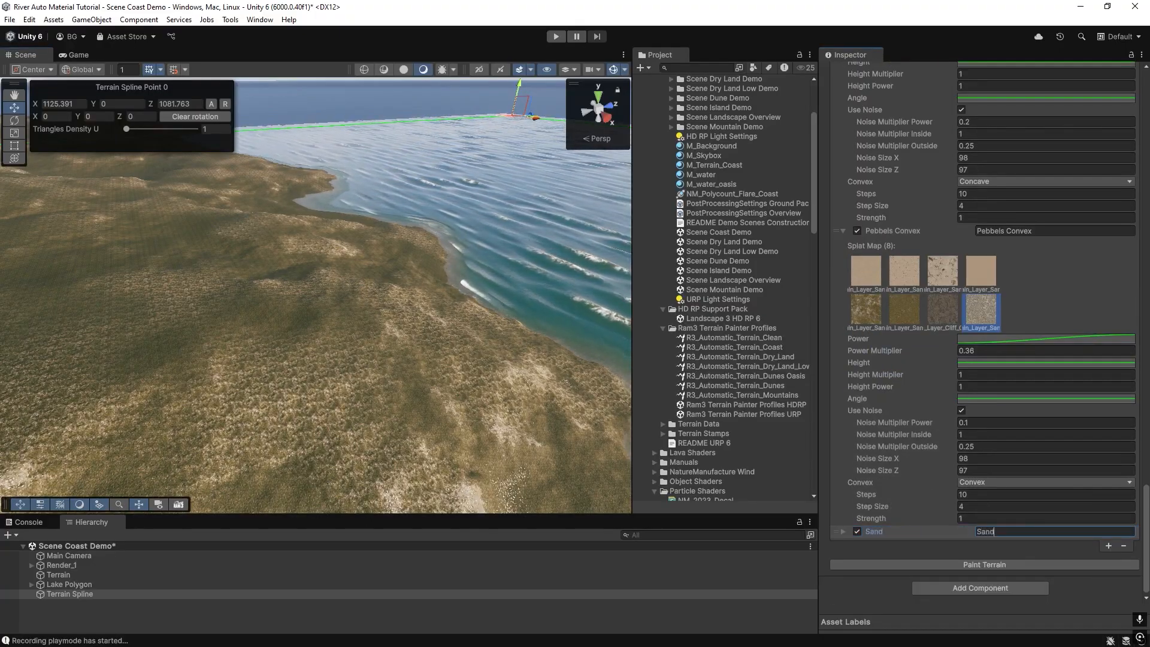
pyautogui.write(' Sand')
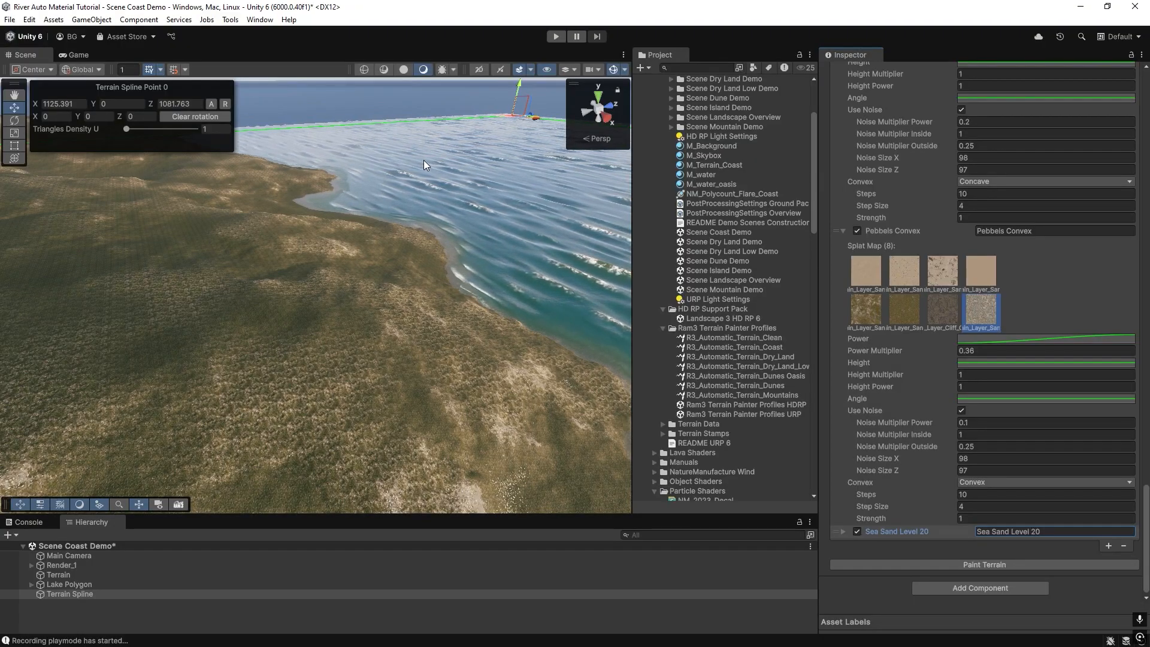
pyautogui.moveTo(403, 244); pyautogui.dragTo(304, 268, button='right')
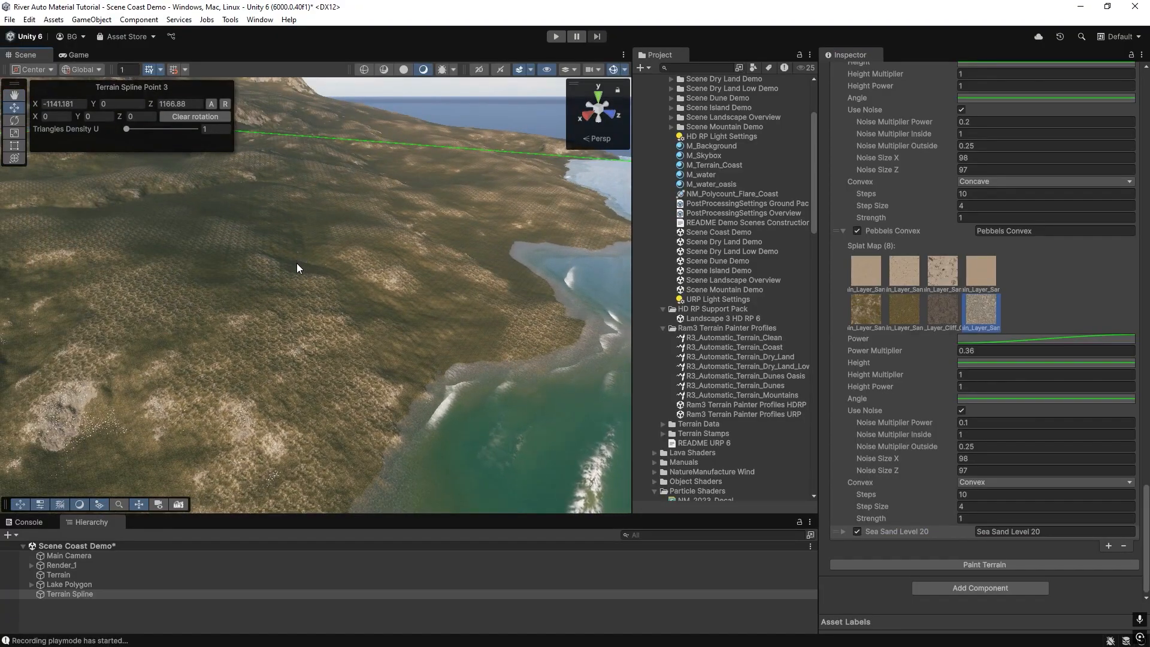
pyautogui.moveTo(307, 310)
pyautogui.mouseDown(button='right')
pyautogui.moveTo(388, 308)
pyautogui.moveTo(310, 308)
pyautogui.moveTo(335, 317)
pyautogui.mouseUp(button='right')
# Select only the first sand texture as the Sea Sand Level 20 layer's splat map.
pyautogui.click(843, 531)
pyautogui.scroll(-3, 874, 515)
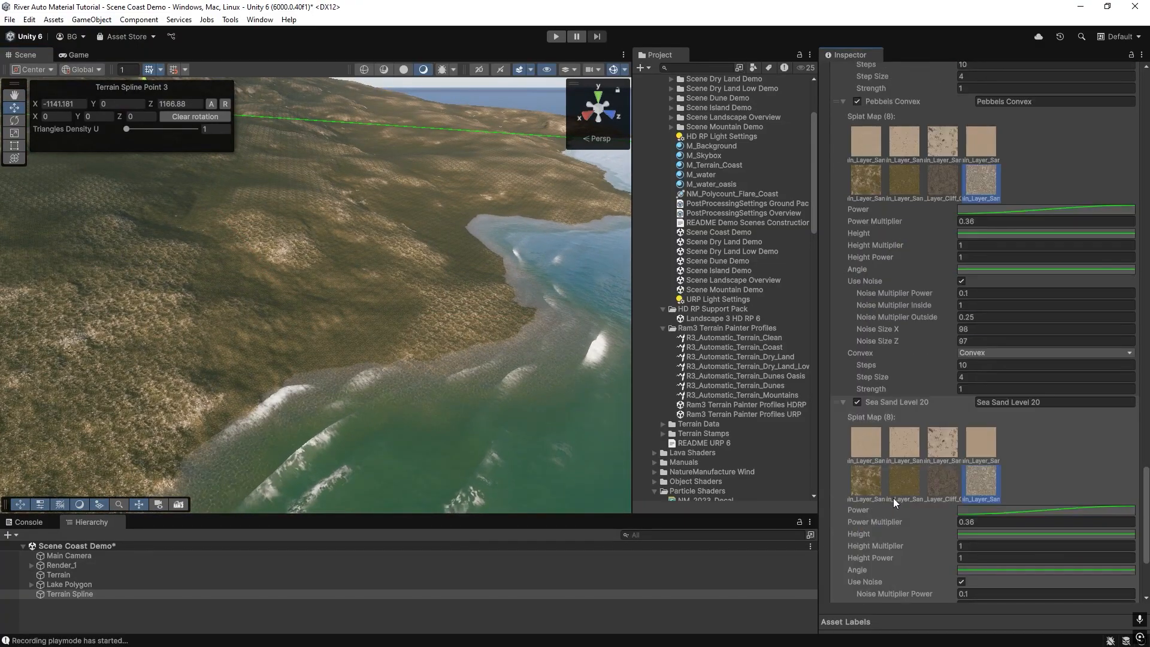
pyautogui.scroll(-3, 899, 500)
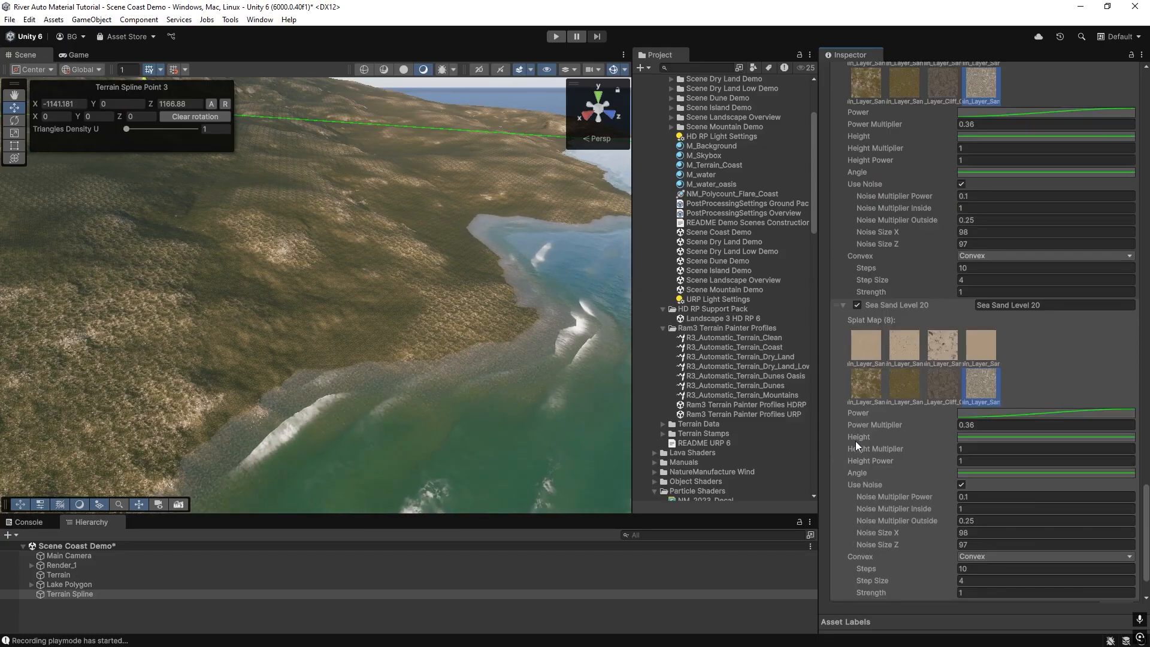
pyautogui.moveTo(444, 399)
pyautogui.mouseDown(button='right')
pyautogui.moveTo(490, 404)
pyautogui.moveTo(419, 407)
pyautogui.moveTo(441, 364)
pyautogui.mouseUp(button='right')
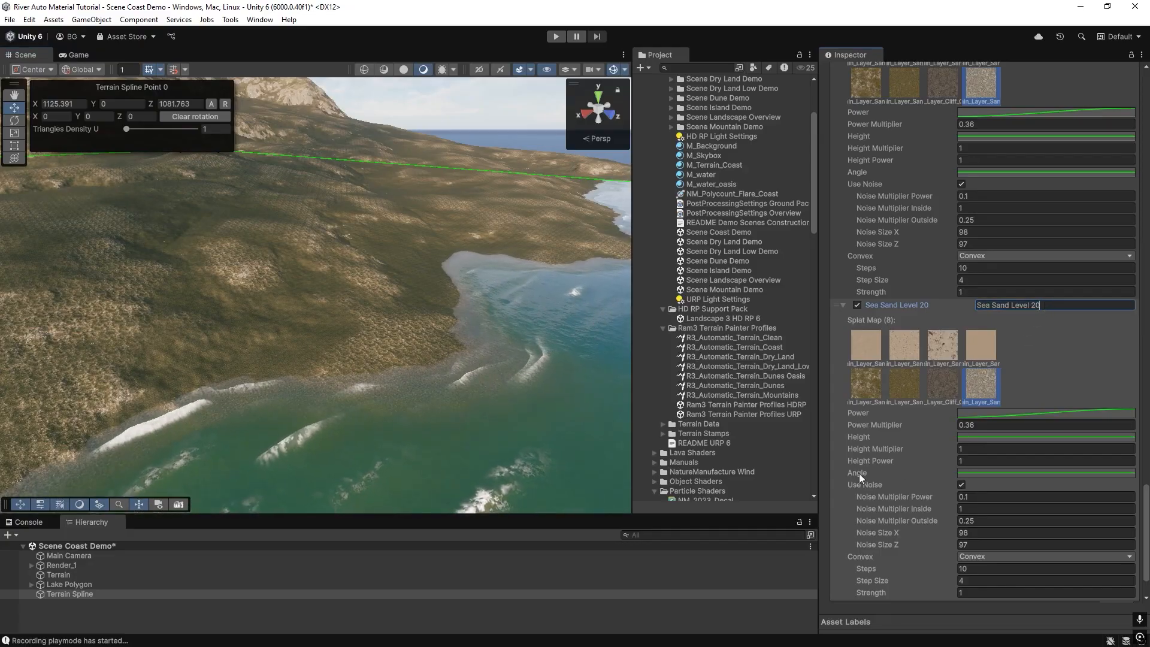
pyautogui.moveTo(367, 375)
pyautogui.mouseDown(button='right')
pyautogui.moveTo(200, 374)
pyautogui.moveTo(405, 374)
pyautogui.moveTo(368, 370)
pyautogui.mouseUp(button='right')
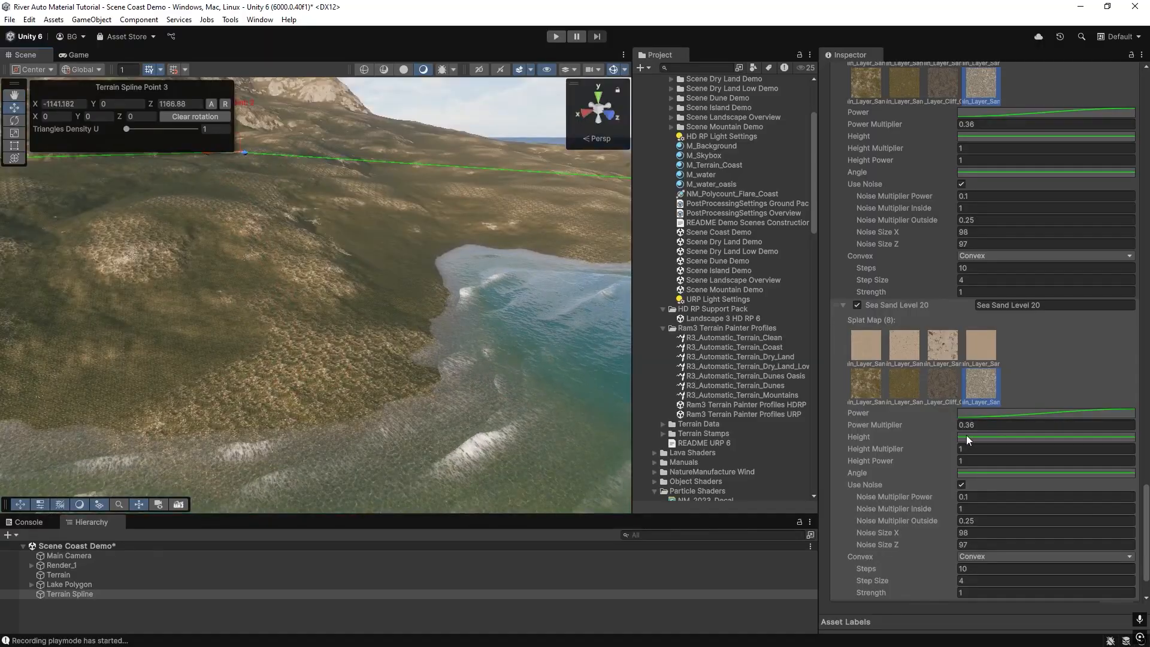
pyautogui.click(863, 346)
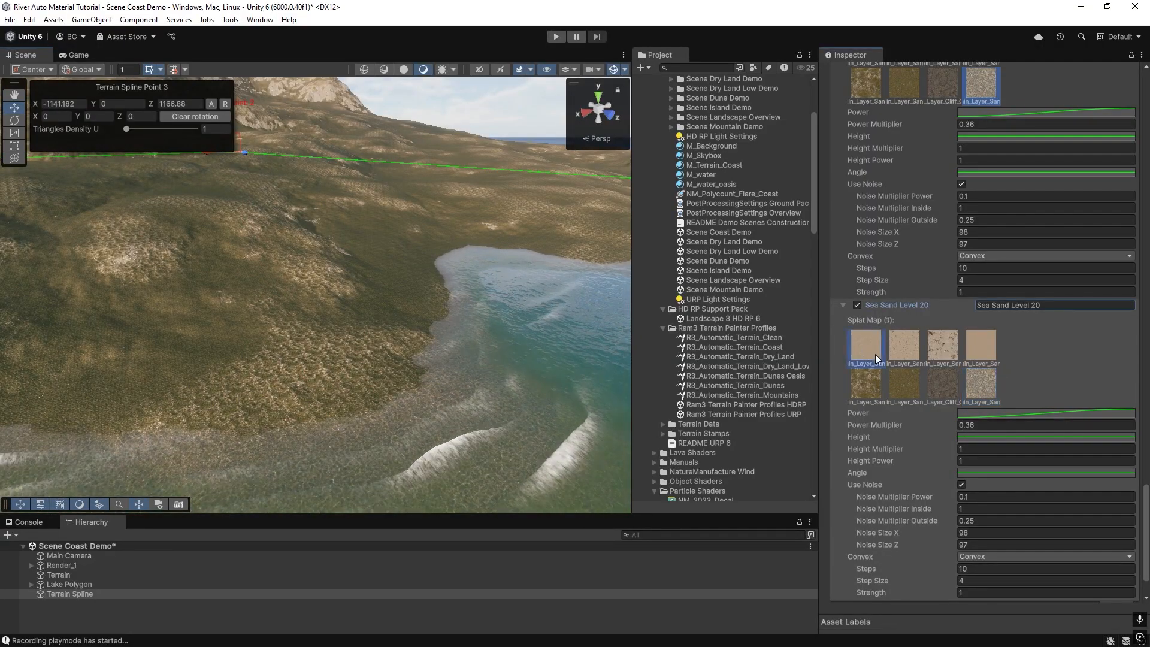
# Edit the Sea Sand Level 20 Height curve's end key to time 20 and value 0.
pyautogui.click(975, 436)
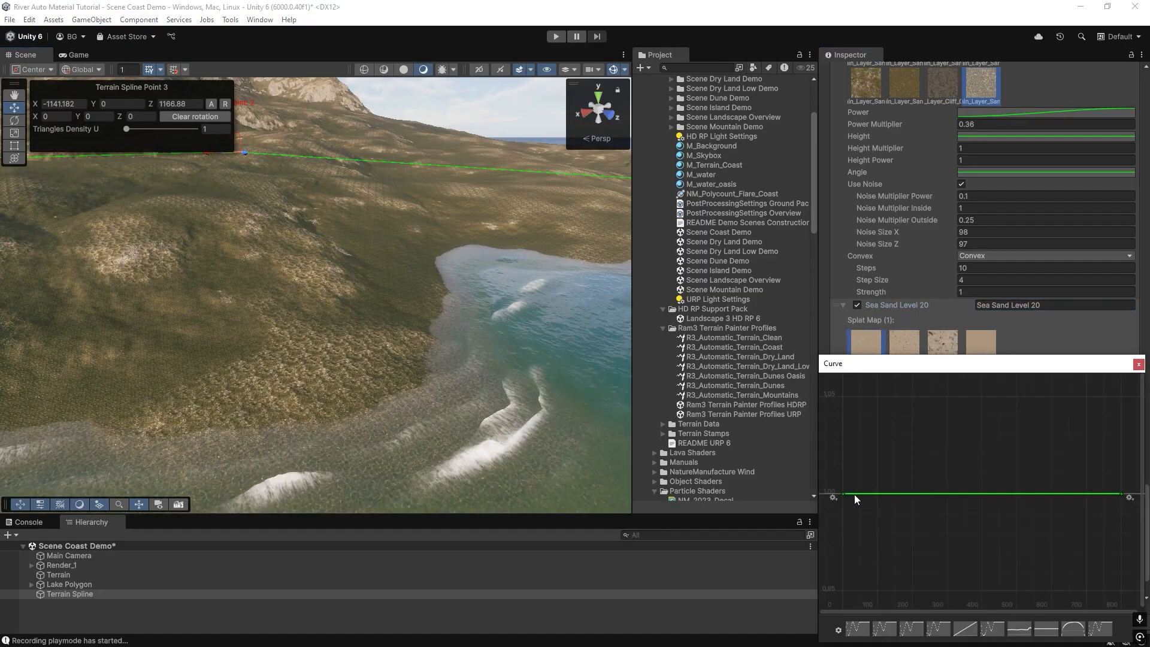
pyautogui.rightClick(1124, 497)
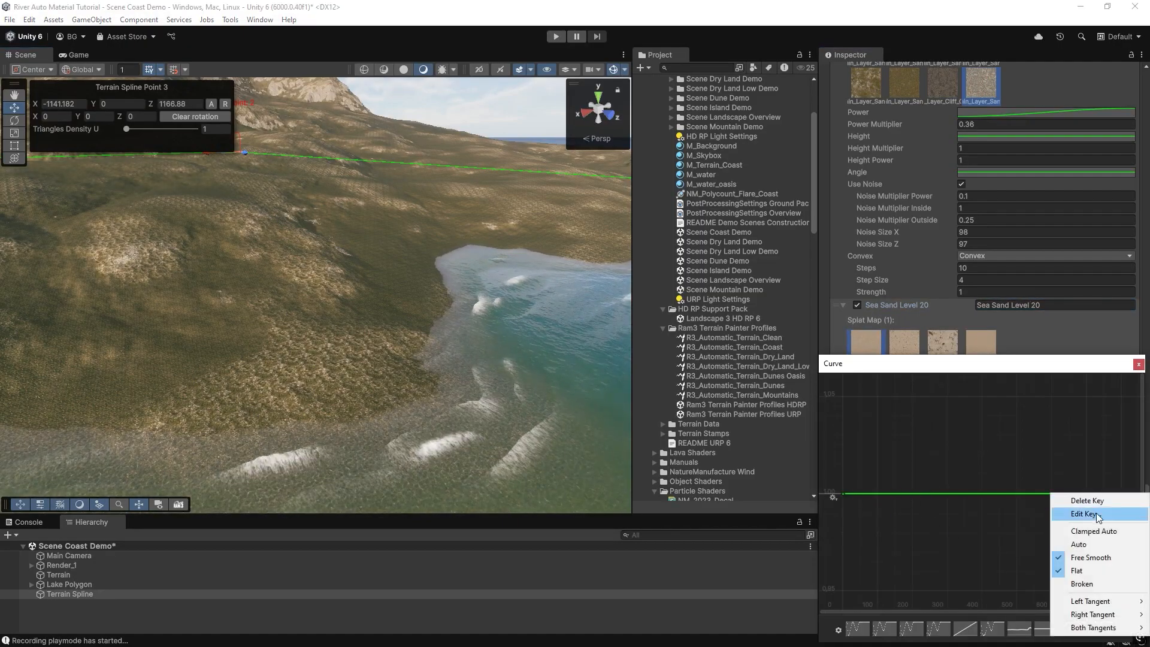
pyautogui.click(1019, 510)
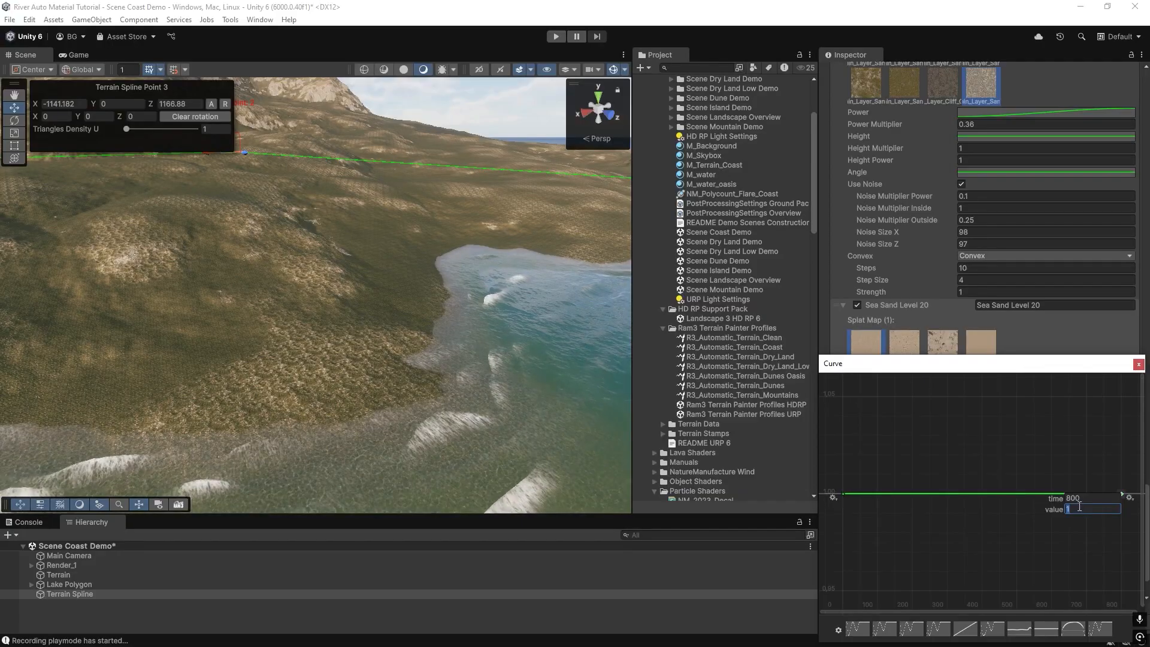
pyautogui.write('20')
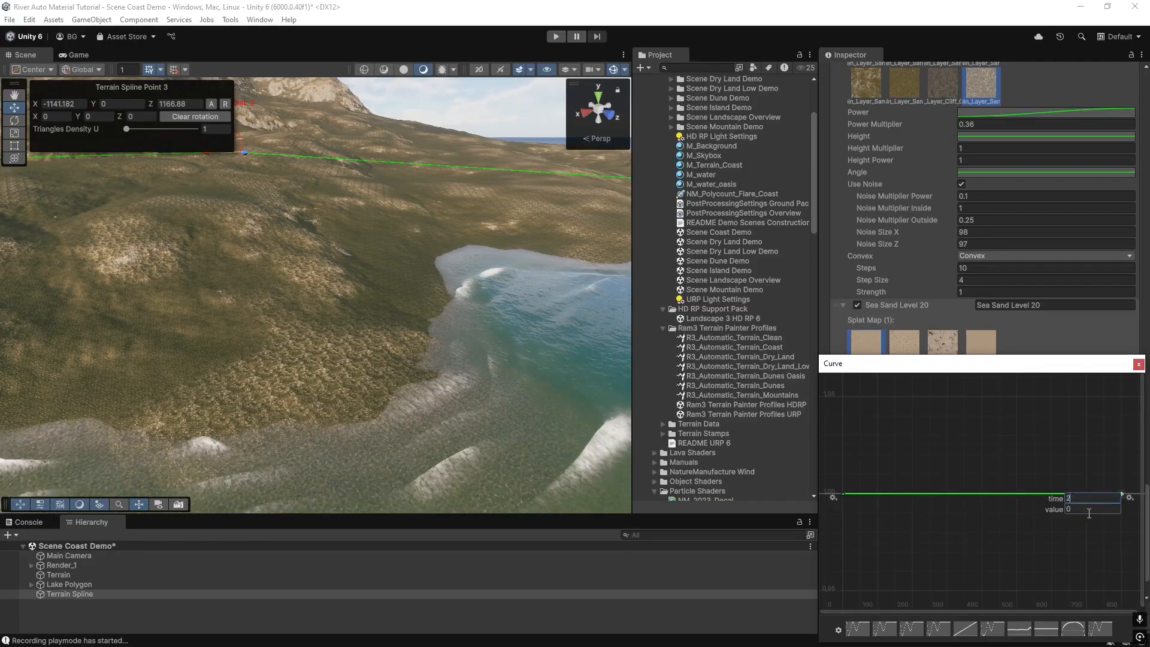
pyautogui.click(1138, 365)
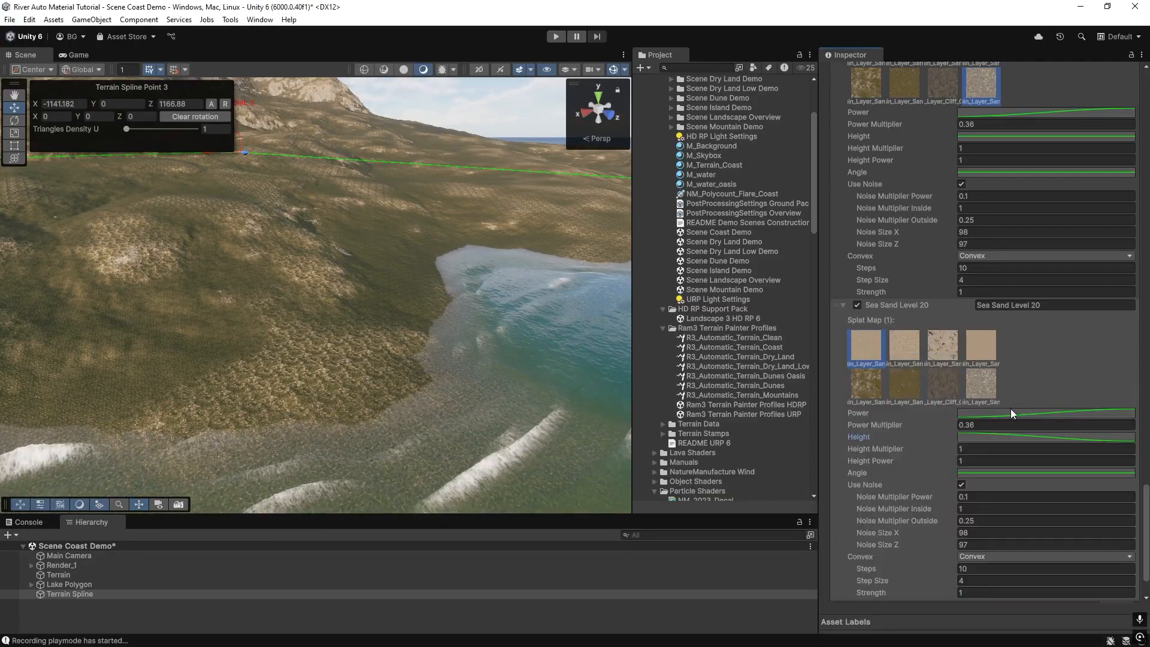
# Turn off Use Noise for the Sea Sand Level 20 layer and reshape the end of its Height curve.
pyautogui.scroll(-2, 1011, 409)
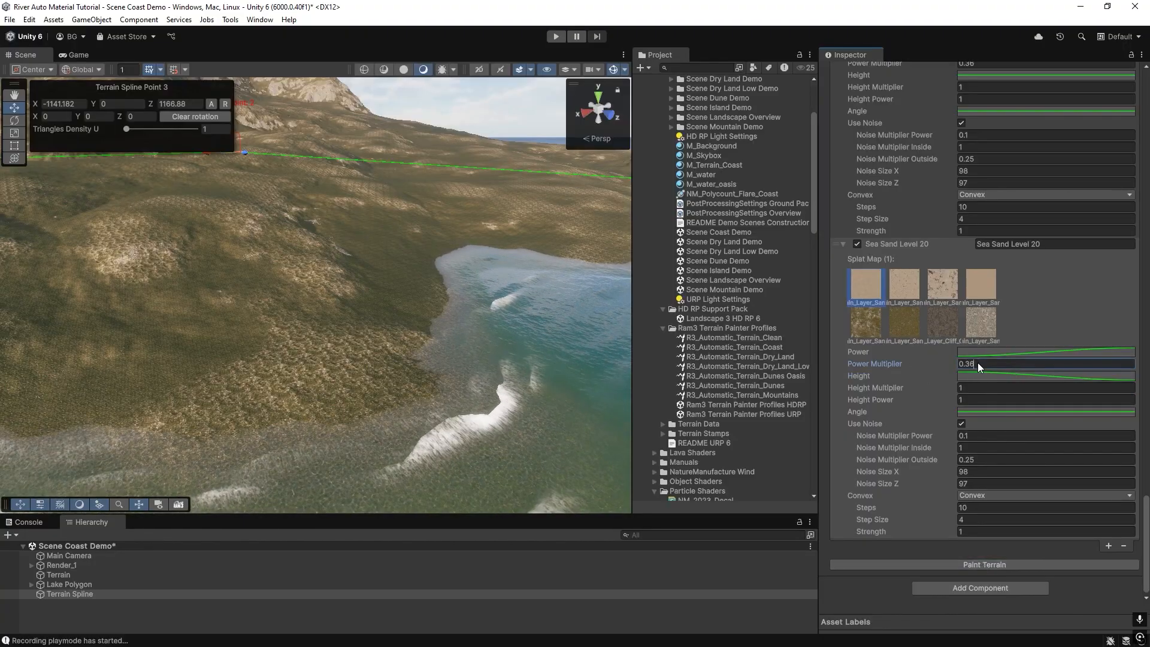
pyautogui.click(962, 423)
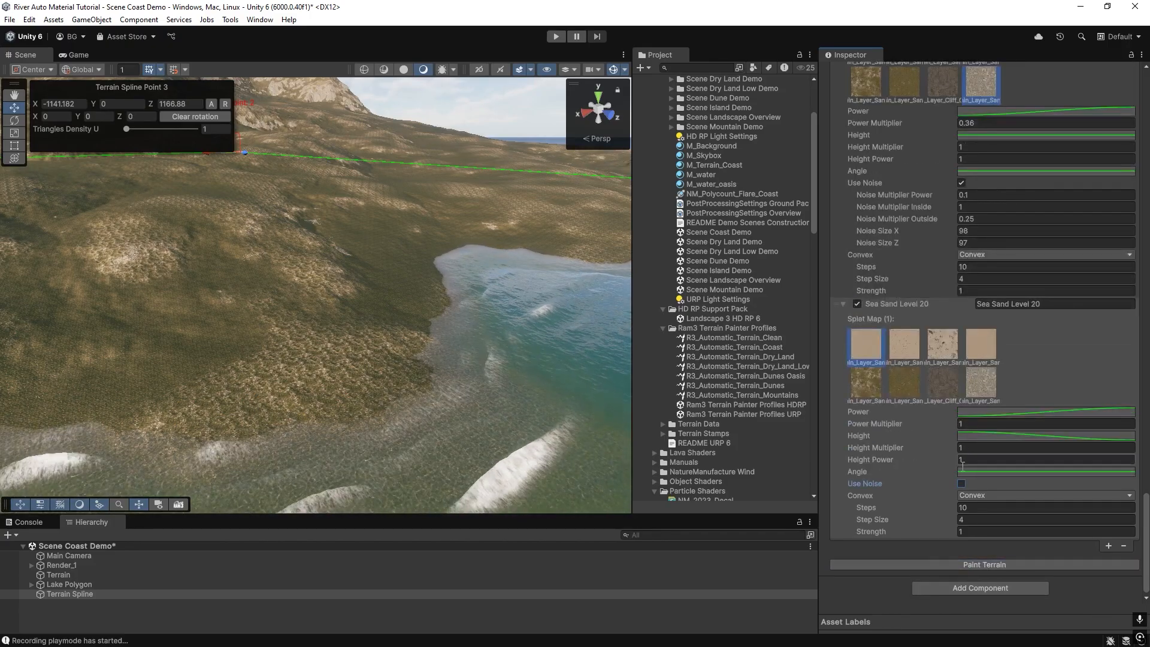
pyautogui.click(979, 436)
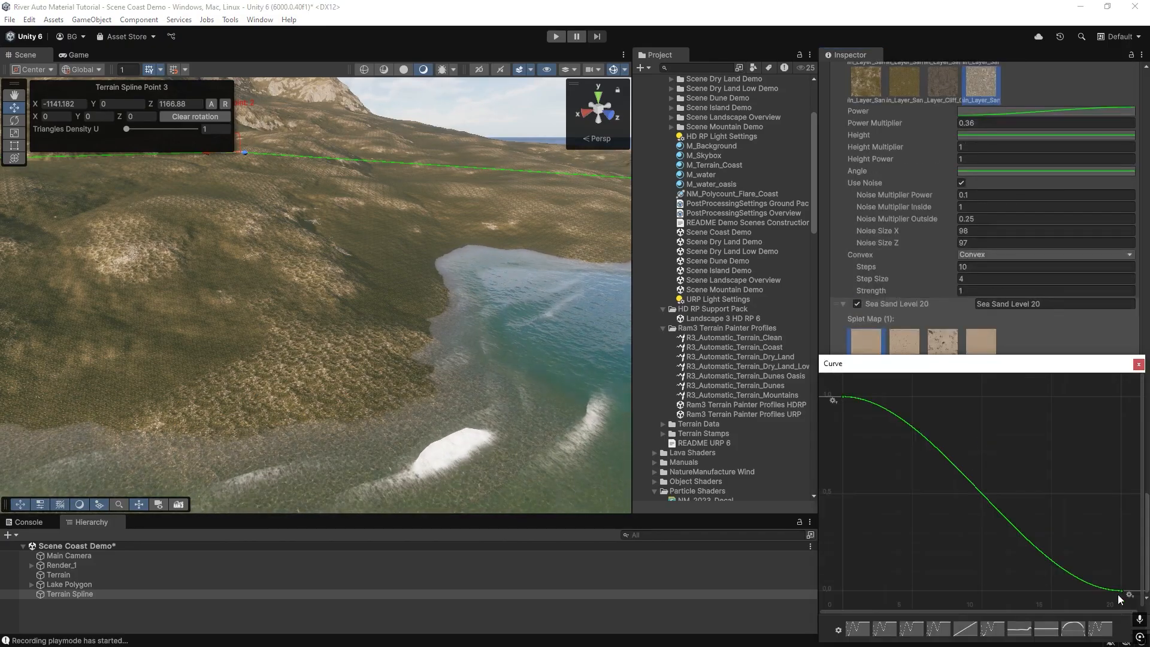
pyautogui.moveTo(1092, 592); pyautogui.dragTo(1112, 568)
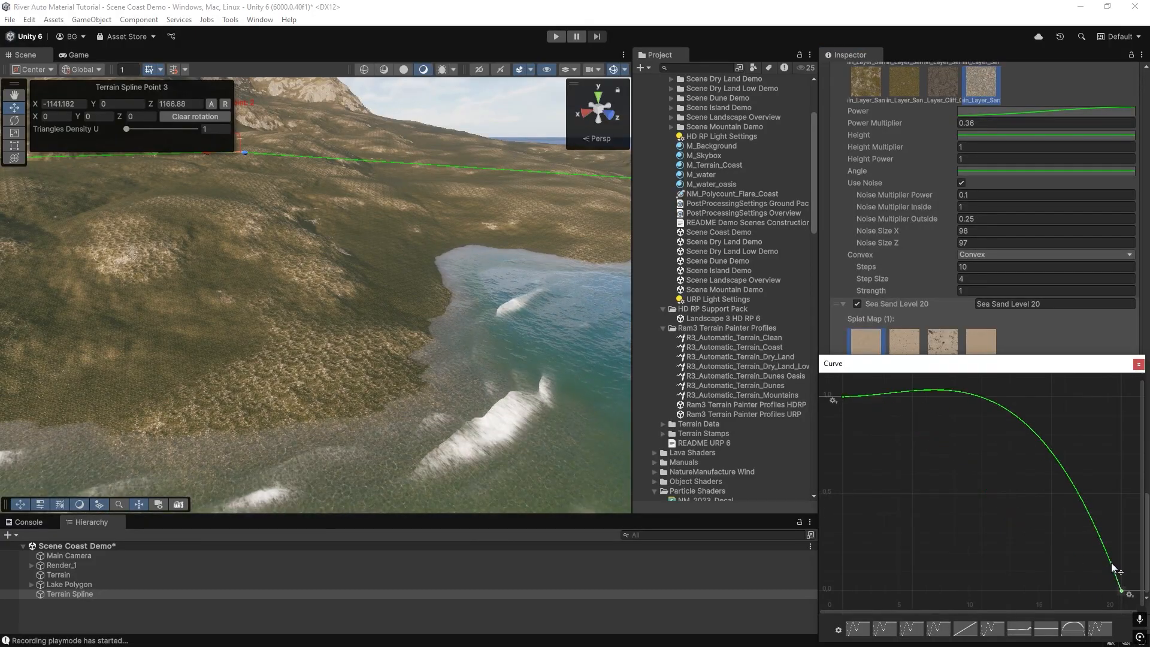
pyautogui.moveTo(410, 339)
pyautogui.mouseDown(button='right')
pyautogui.moveTo(378, 339)
pyautogui.moveTo(546, 365)
pyautogui.moveTo(398, 341)
pyautogui.mouseUp(button='right')
# Set Sea Sand Level 20's Power Multiplier to 3 and its Convex mode to None, then paint the terrain.
pyautogui.click(984, 424)
pyautogui.write('3')
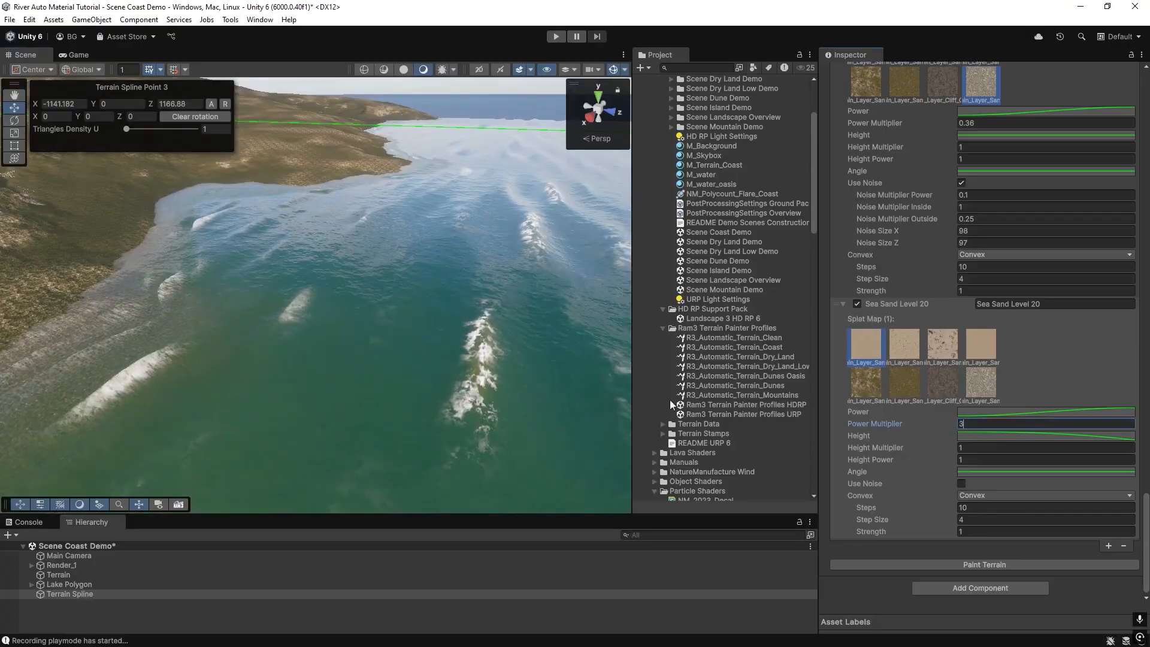
pyautogui.click(969, 496)
pyautogui.click(987, 508)
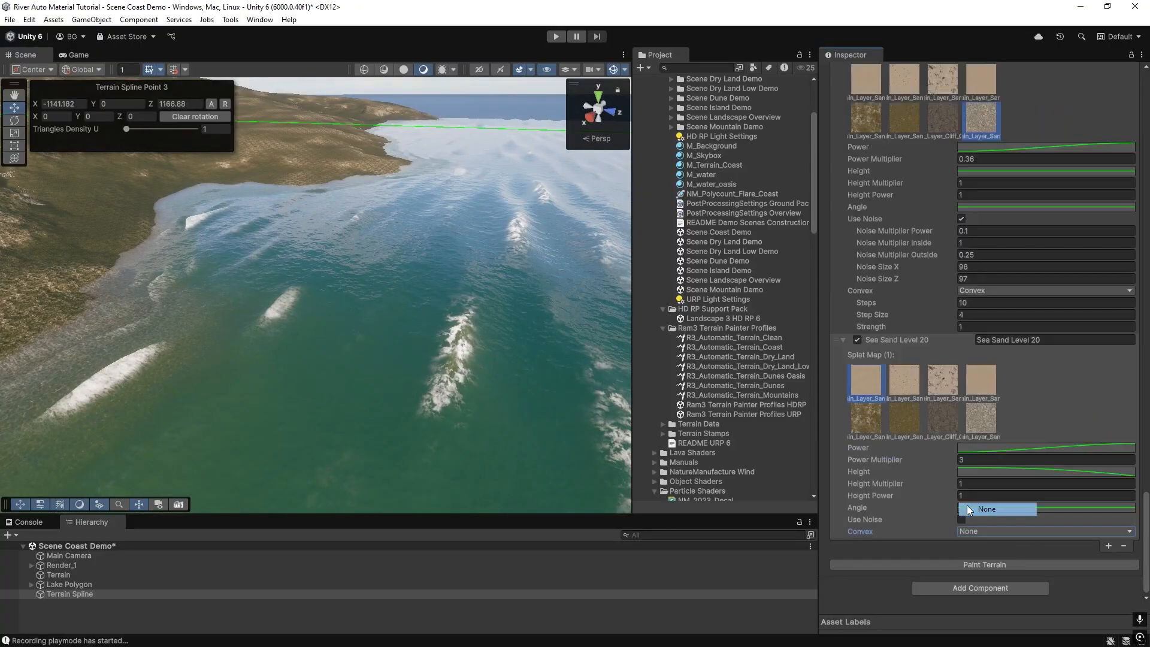
pyautogui.click(972, 564)
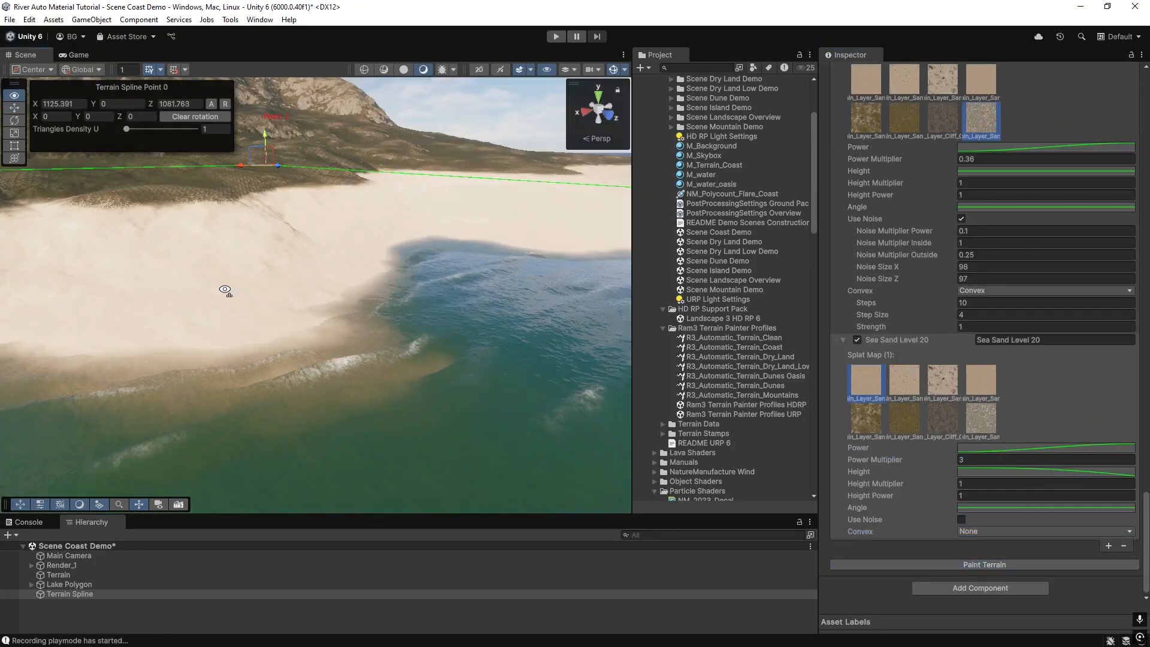
# Refine the end slope of the Sea Sand Level 20 Height curve repeatedly, repainting the terrain after each adjustment.
pyautogui.click(1056, 473)
pyautogui.moveTo(1105, 567); pyautogui.dragTo(1095, 572)
pyautogui.click(1138, 364)
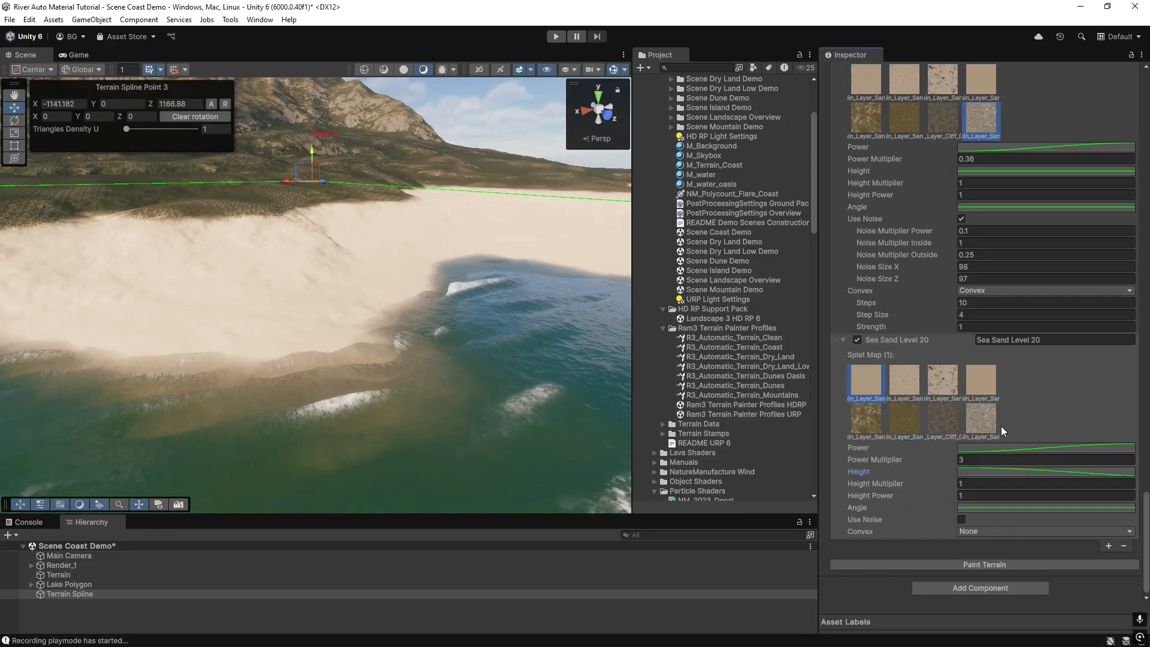
pyautogui.click(947, 563)
pyautogui.click(1012, 472)
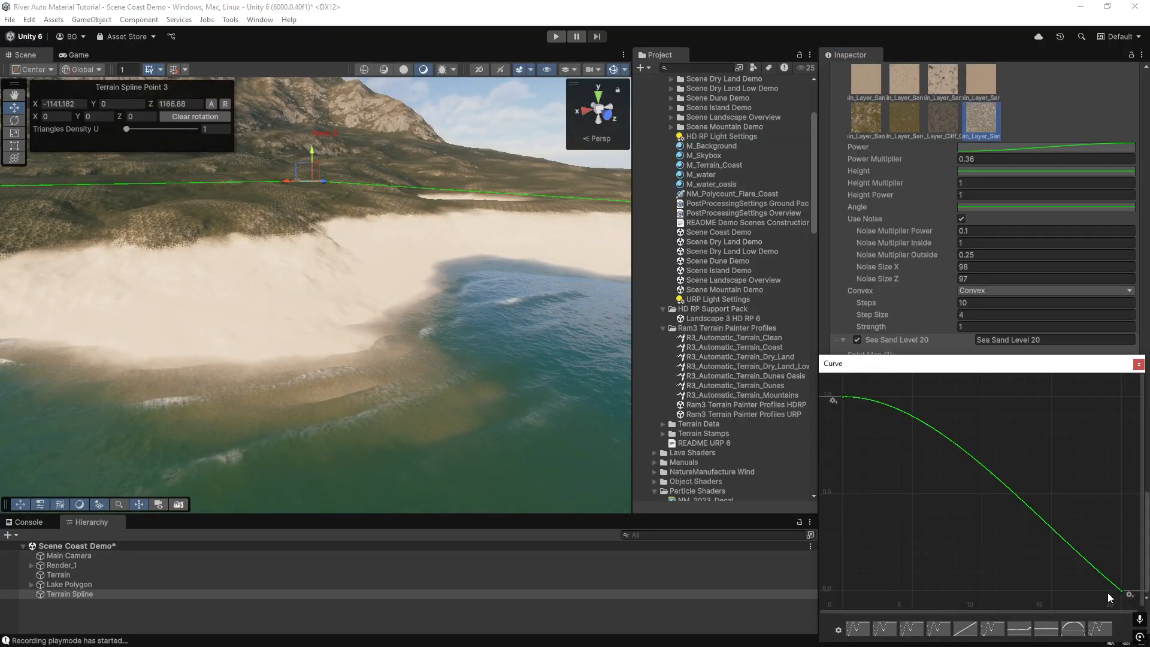
pyautogui.moveTo(1096, 573); pyautogui.dragTo(1091, 573)
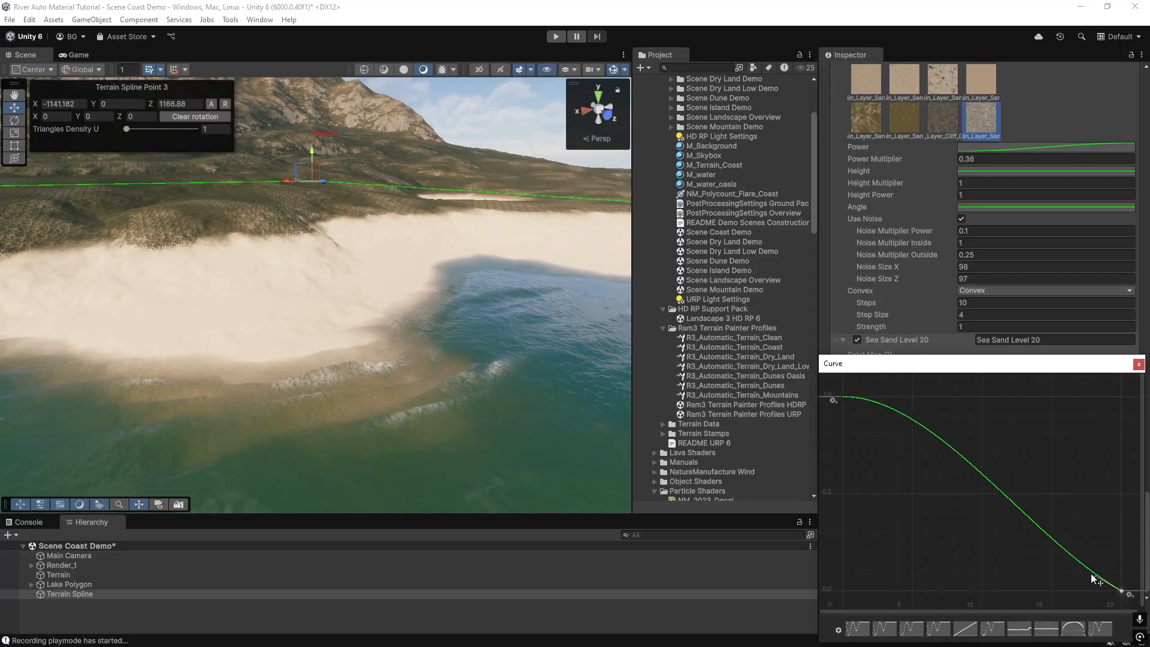
pyautogui.click(1138, 364)
pyautogui.click(985, 563)
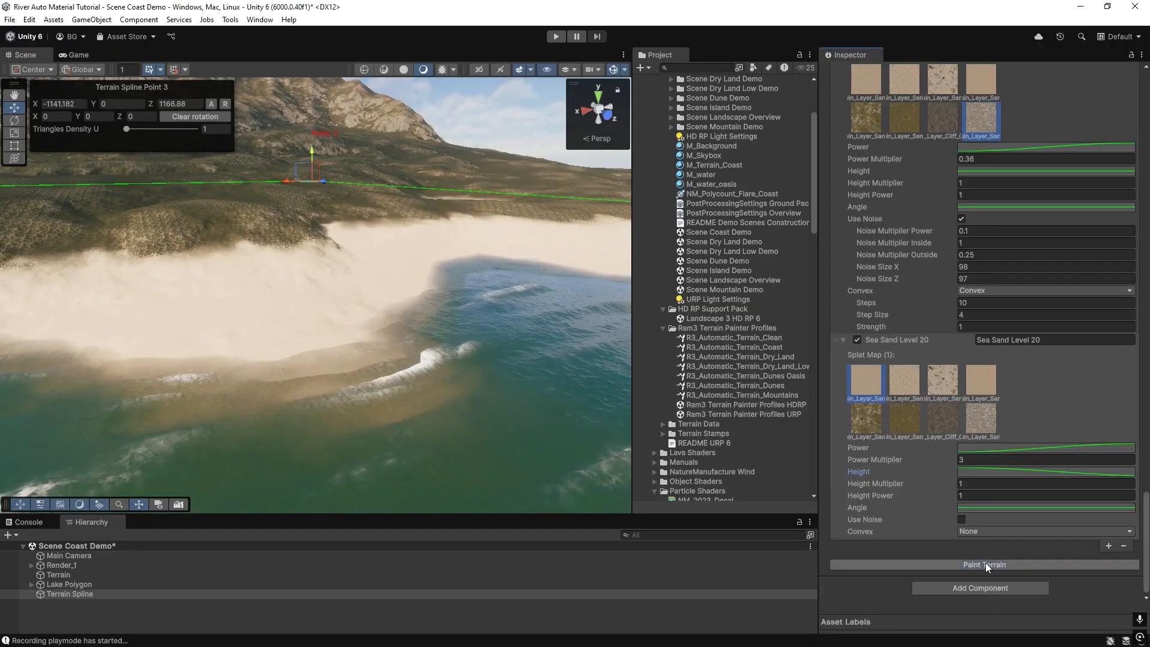
pyautogui.click(1119, 473)
pyautogui.click(1122, 590)
pyautogui.moveTo(1090, 574); pyautogui.dragTo(1080, 584)
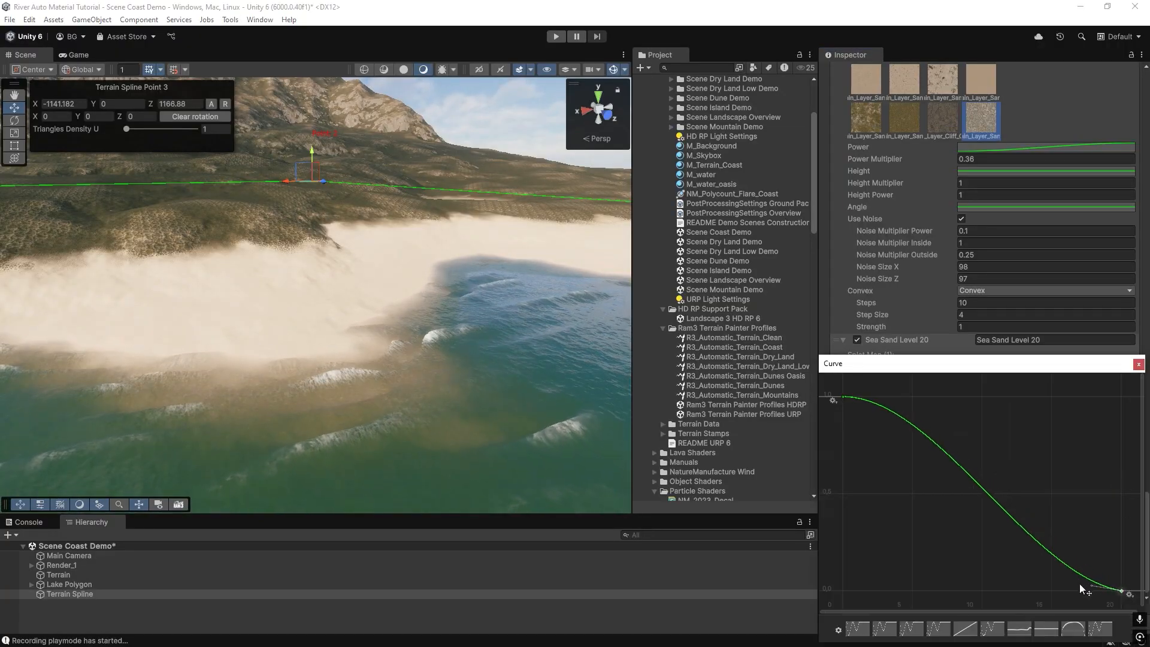
pyautogui.click(1138, 364)
pyautogui.click(1049, 563)
# Add a new layer after Sea Sand Level 20 and select the third sand texture as its splat map.
pyautogui.moveTo(336, 384); pyautogui.dragTo(487, 329, button='right')
pyautogui.moveTo(278, 308); pyautogui.dragTo(455, 320, button='right')
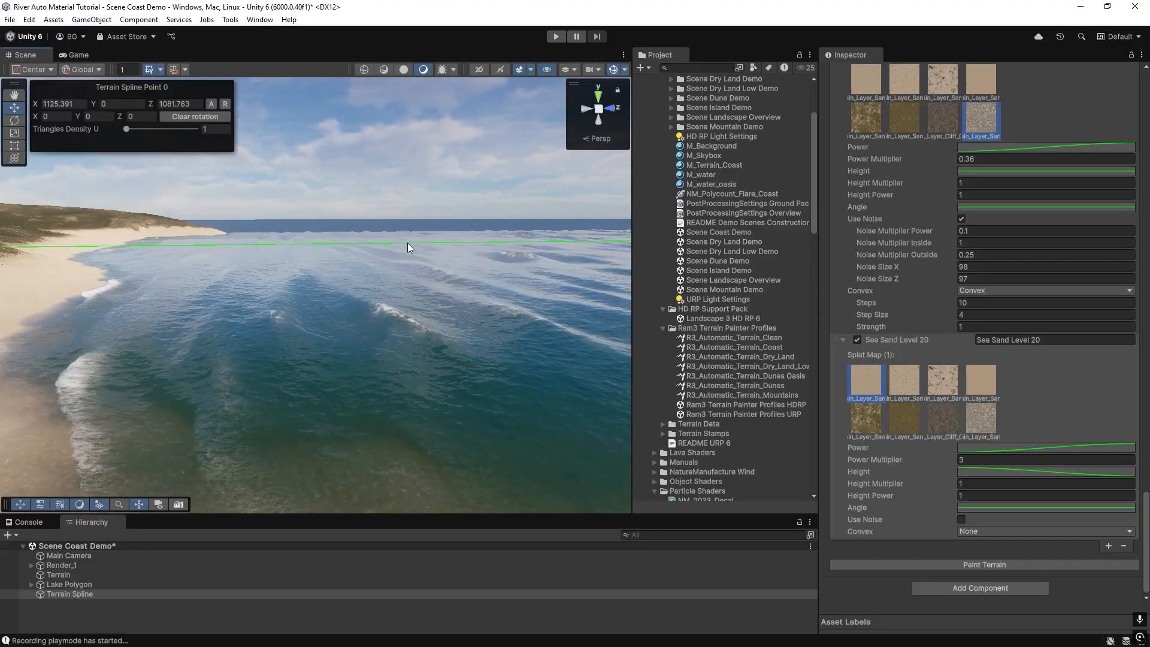
pyautogui.moveTo(405, 254); pyautogui.dragTo(180, 300, button='right')
pyautogui.moveTo(282, 300); pyautogui.dragTo(276, 260, button='right')
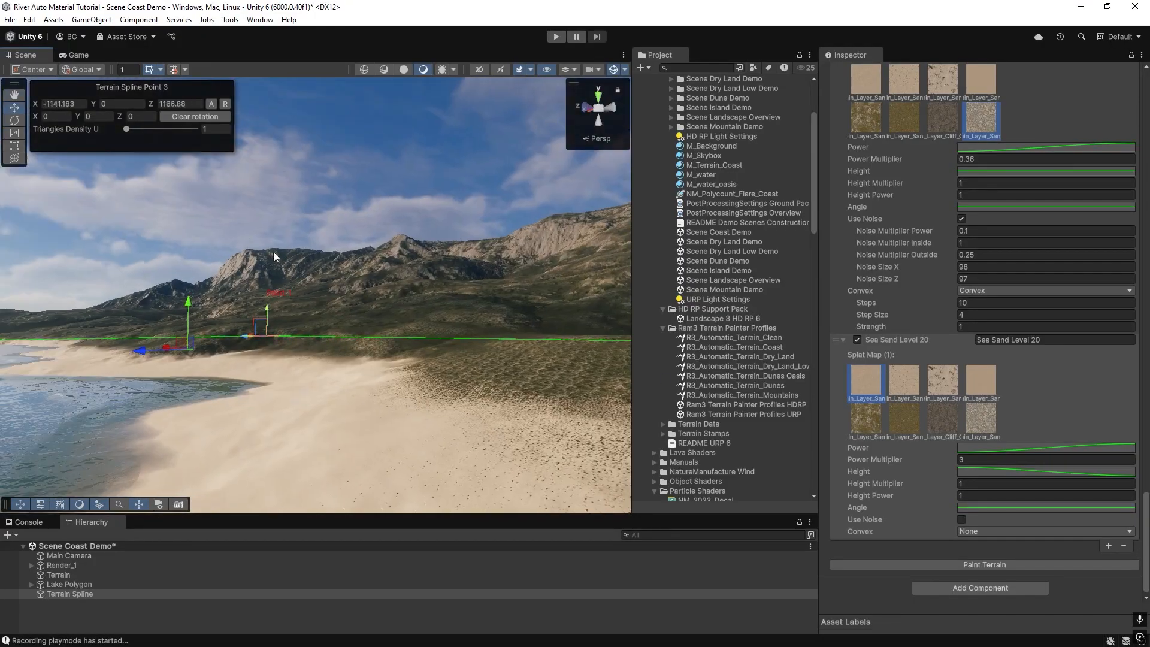
pyautogui.moveTo(364, 357); pyautogui.dragTo(394, 302, button='right')
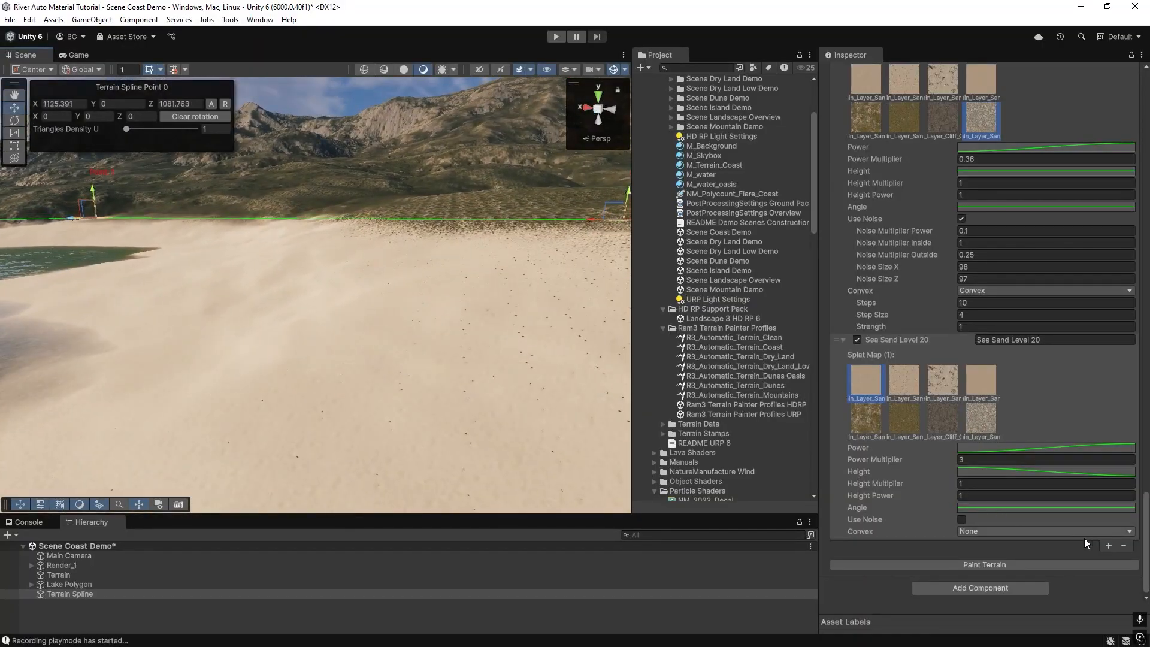
pyautogui.click(1108, 546)
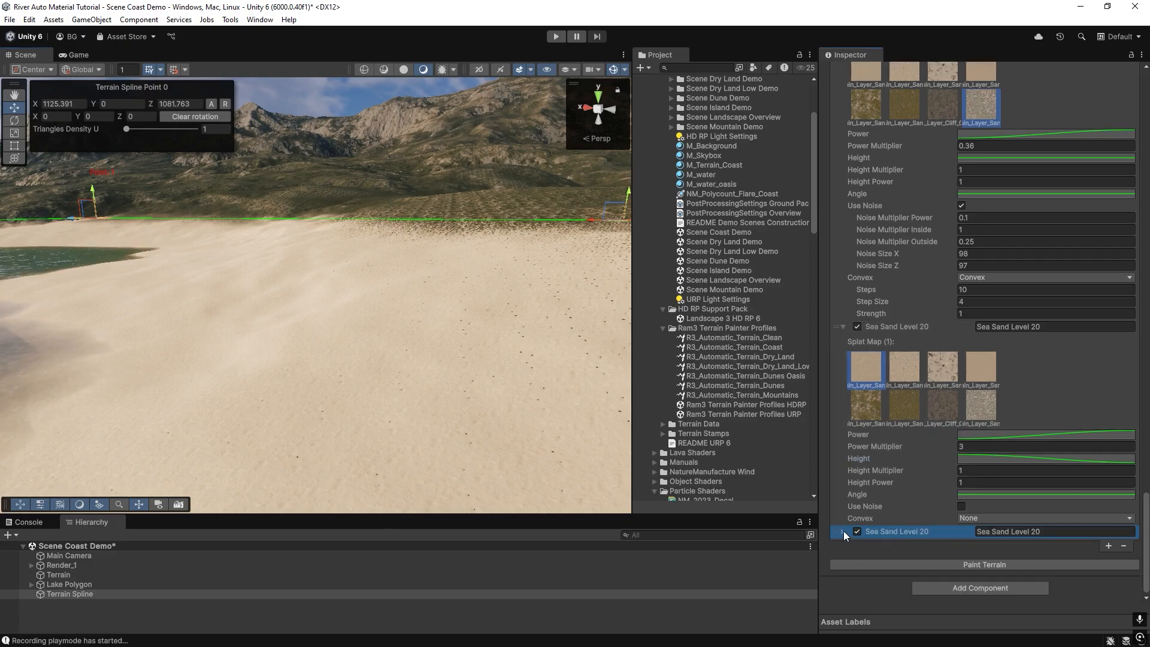
pyautogui.click(844, 532)
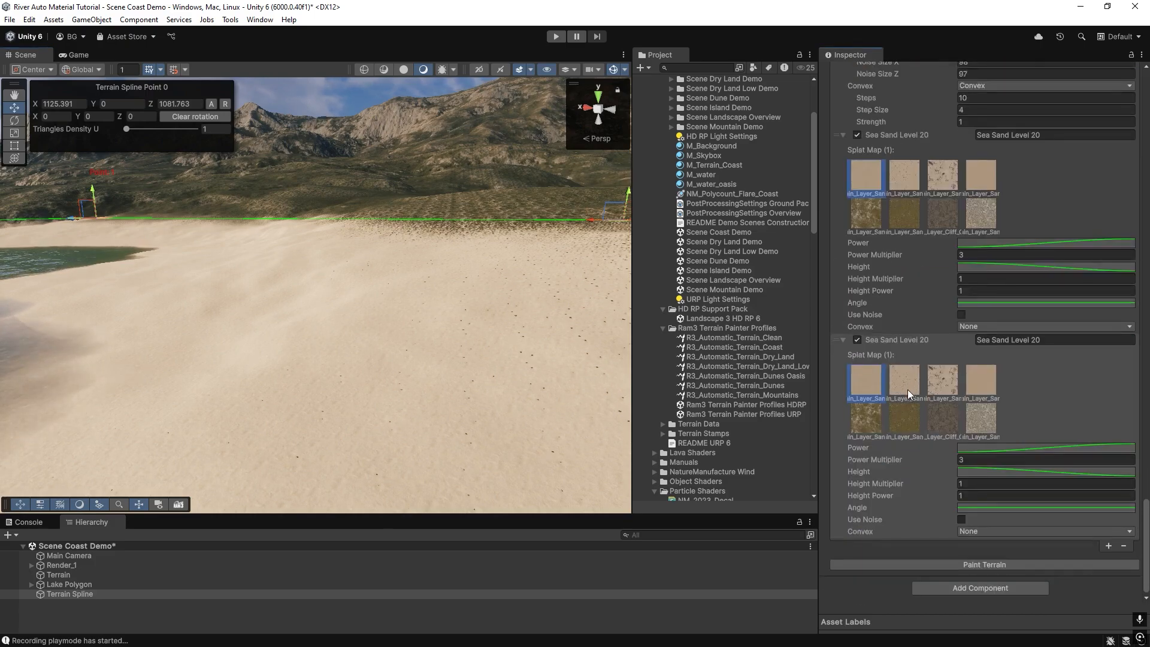
pyautogui.click(942, 381)
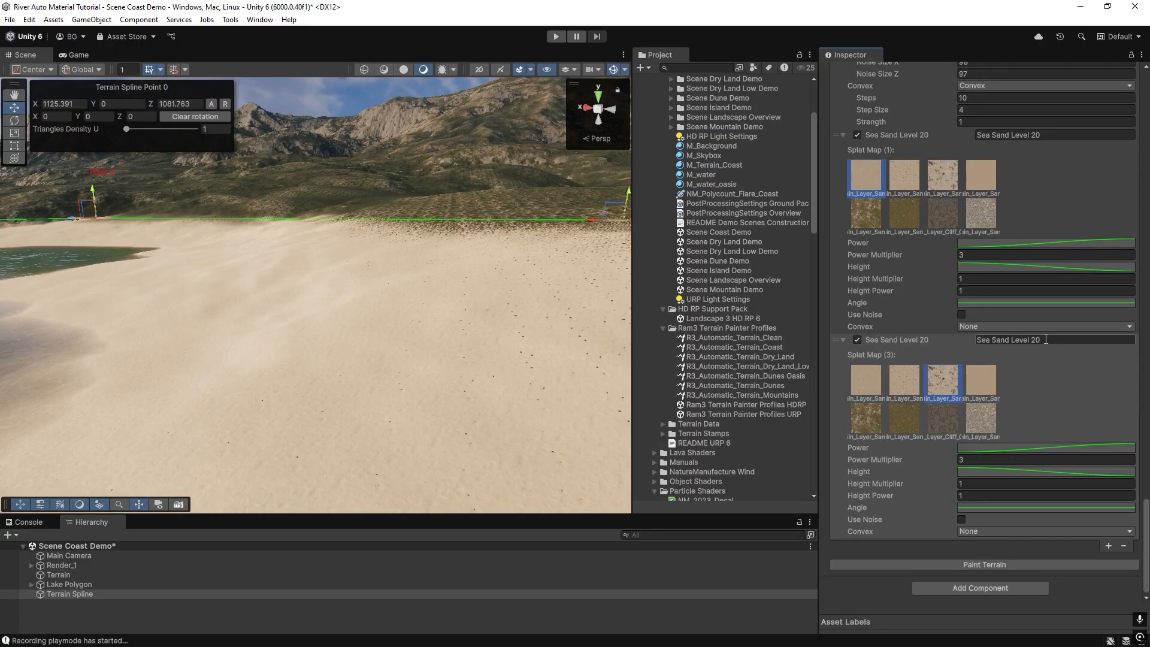
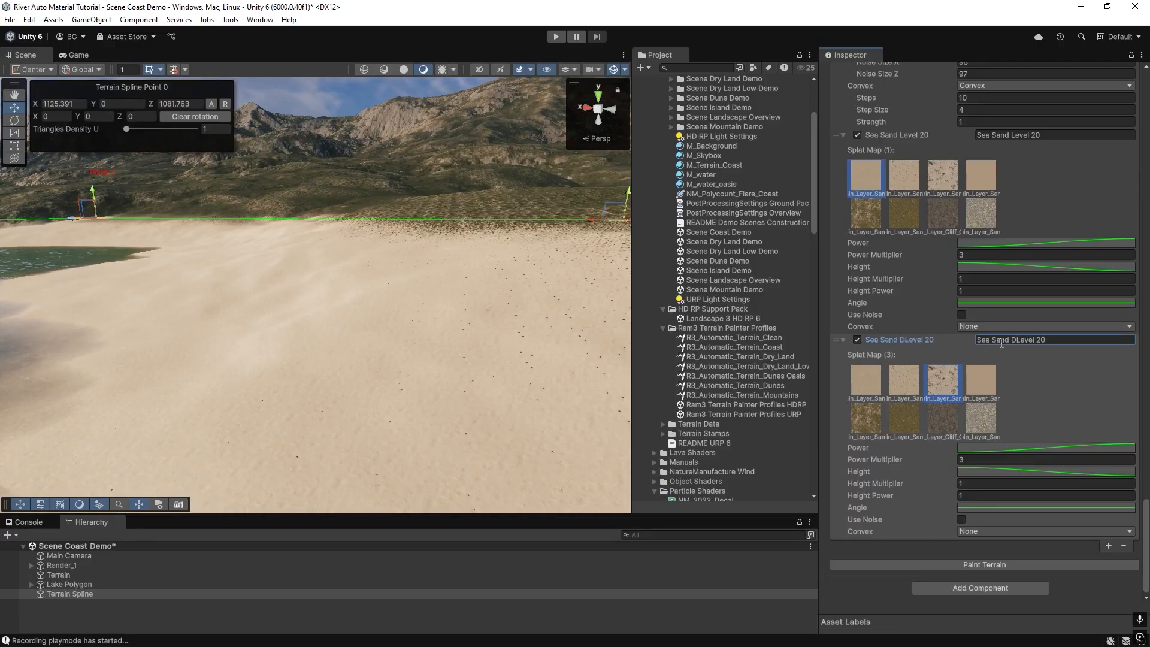
# Set the Sea Sand Dirt Level 20 layer's Power Multiplier to 2 and paint the terrain.
pyautogui.moveTo(429, 369); pyautogui.dragTo(376, 382, button='right')
pyautogui.click(926, 568)
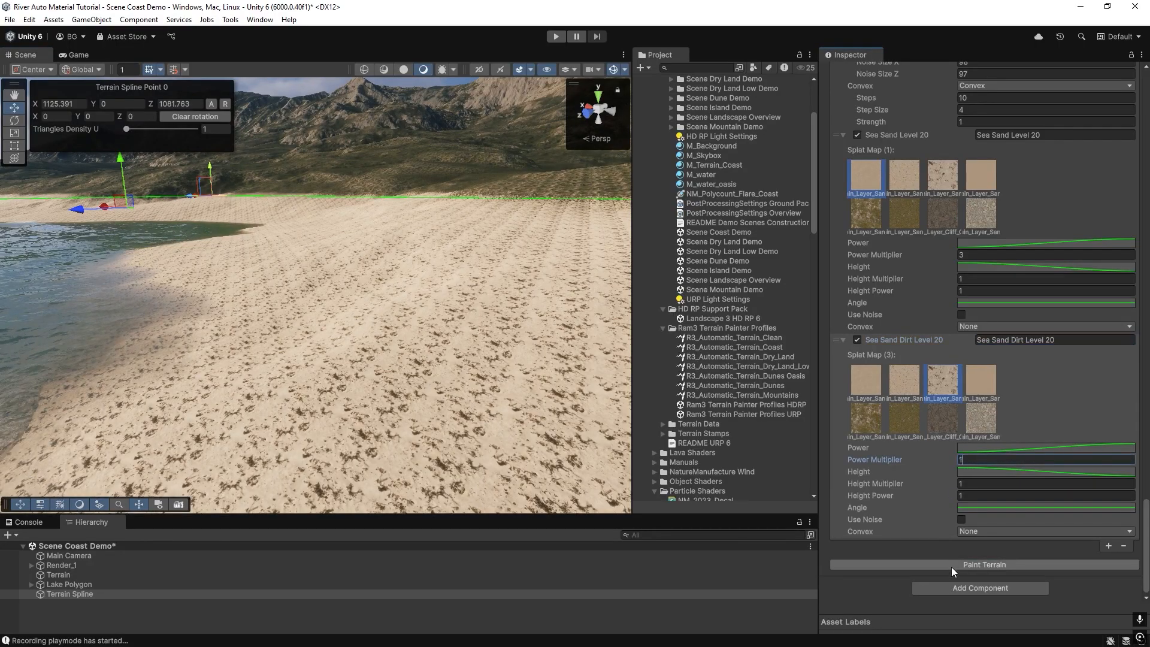
pyautogui.click(952, 565)
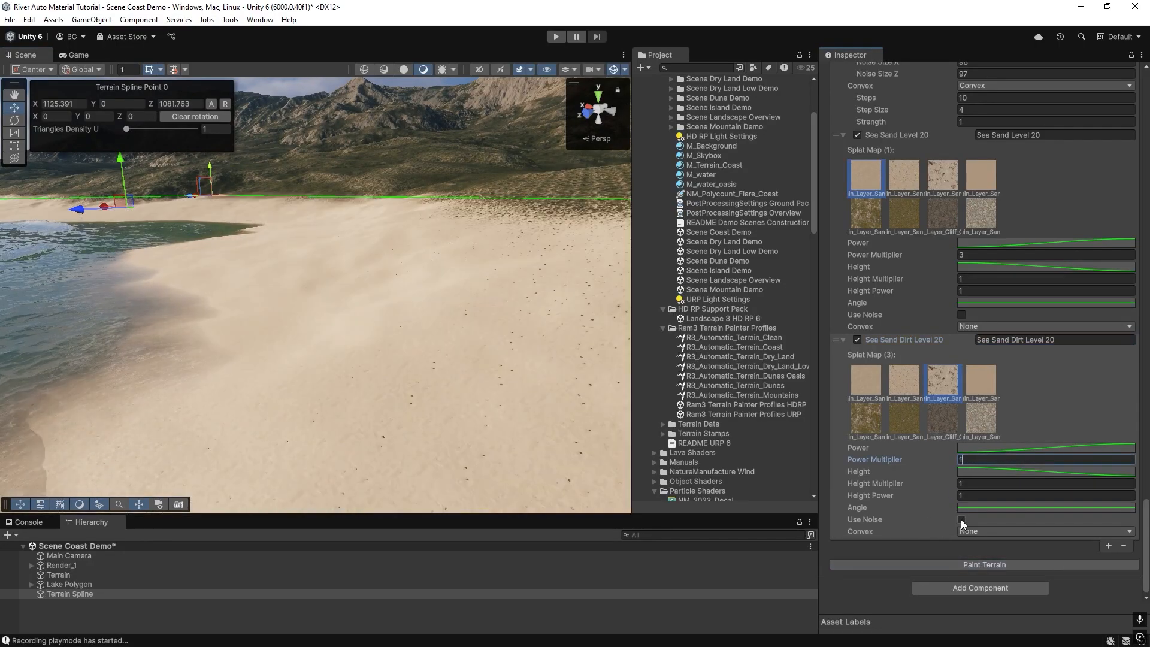
pyautogui.click(948, 563)
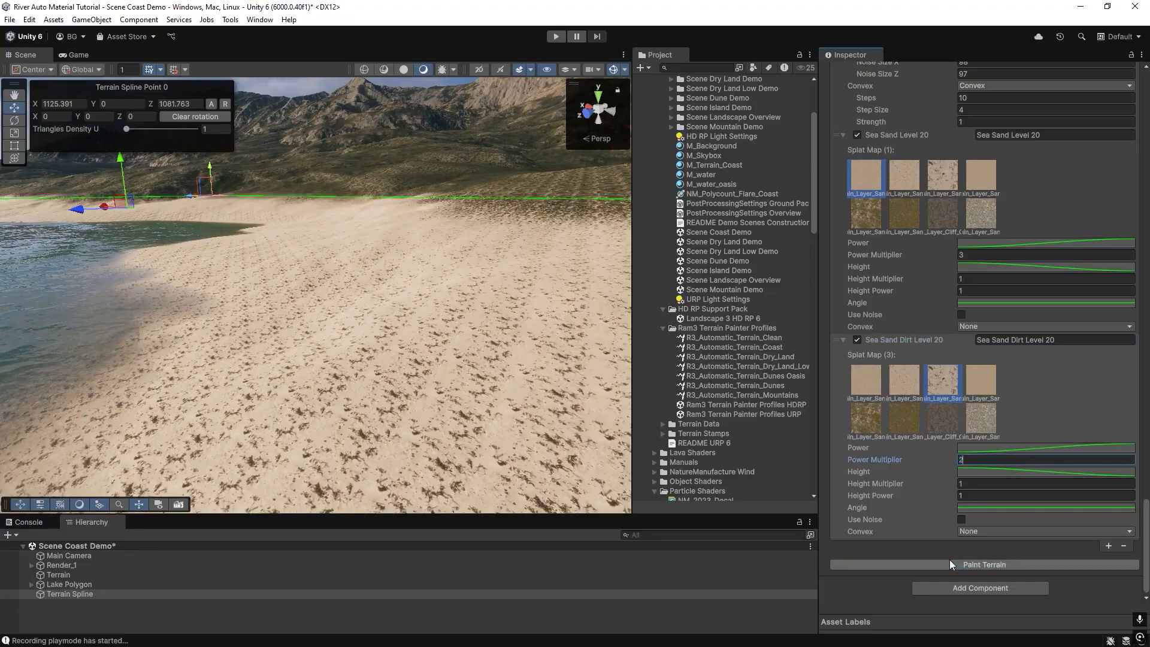
# Enable Use Noise for Sea Sand Dirt Level 20, set Noise Size X to 258 and Noise Size Z to 287, and repaint.
pyautogui.click(960, 519)
pyautogui.scroll(-2, 963, 527)
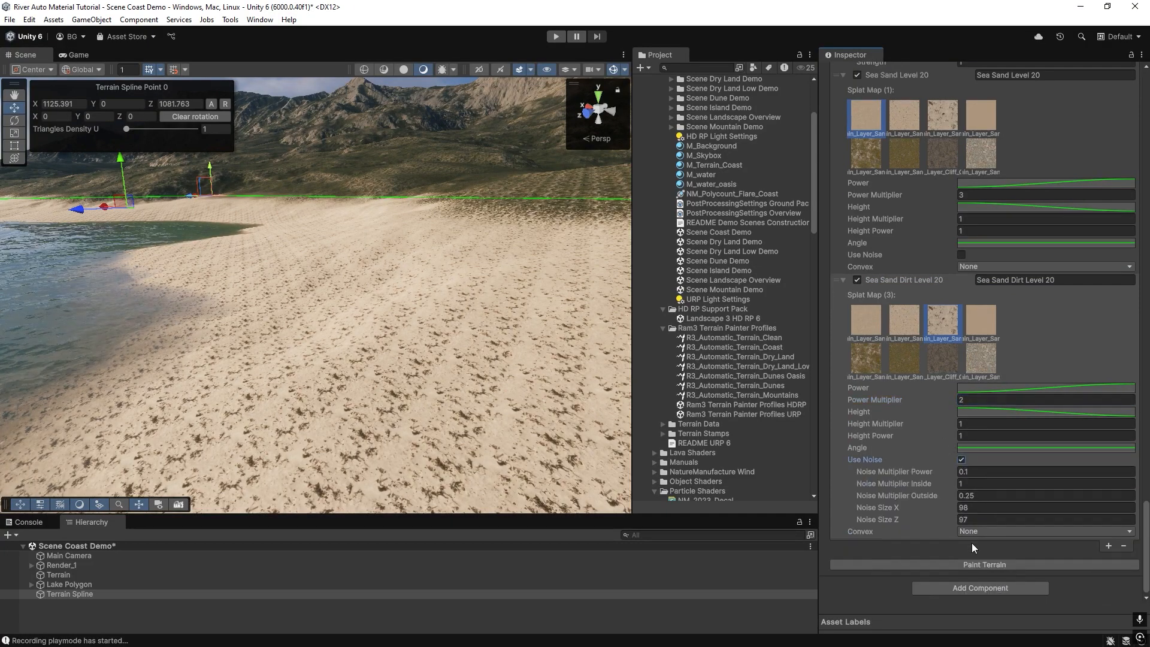
pyautogui.click(975, 565)
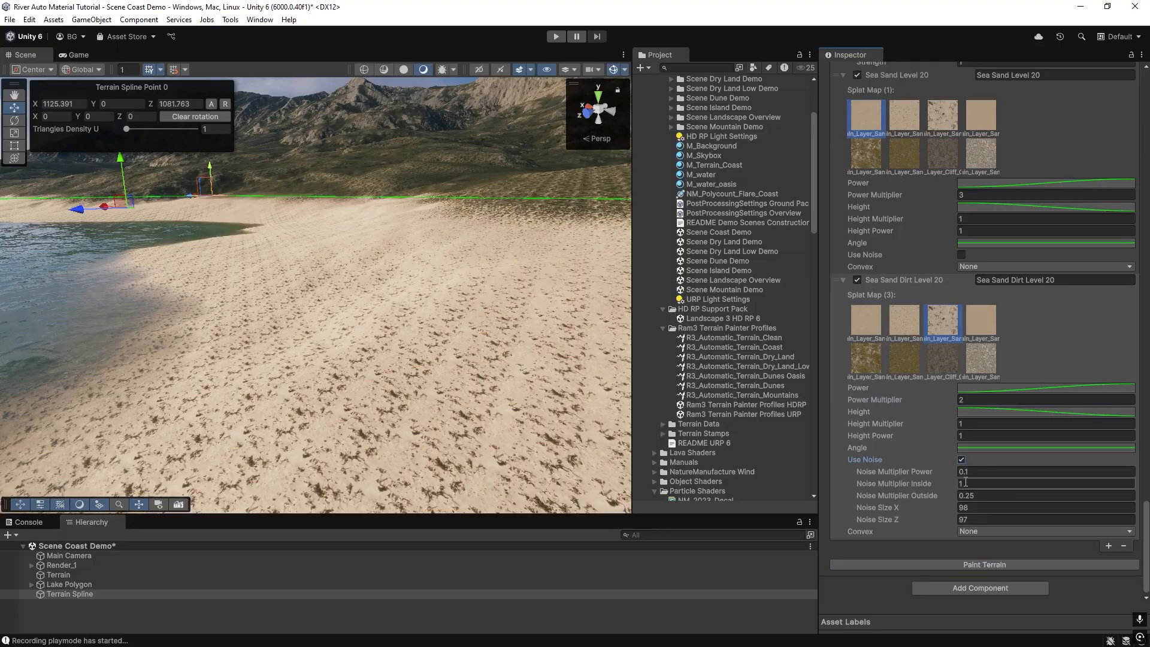
pyautogui.click(958, 565)
pyautogui.write('5')
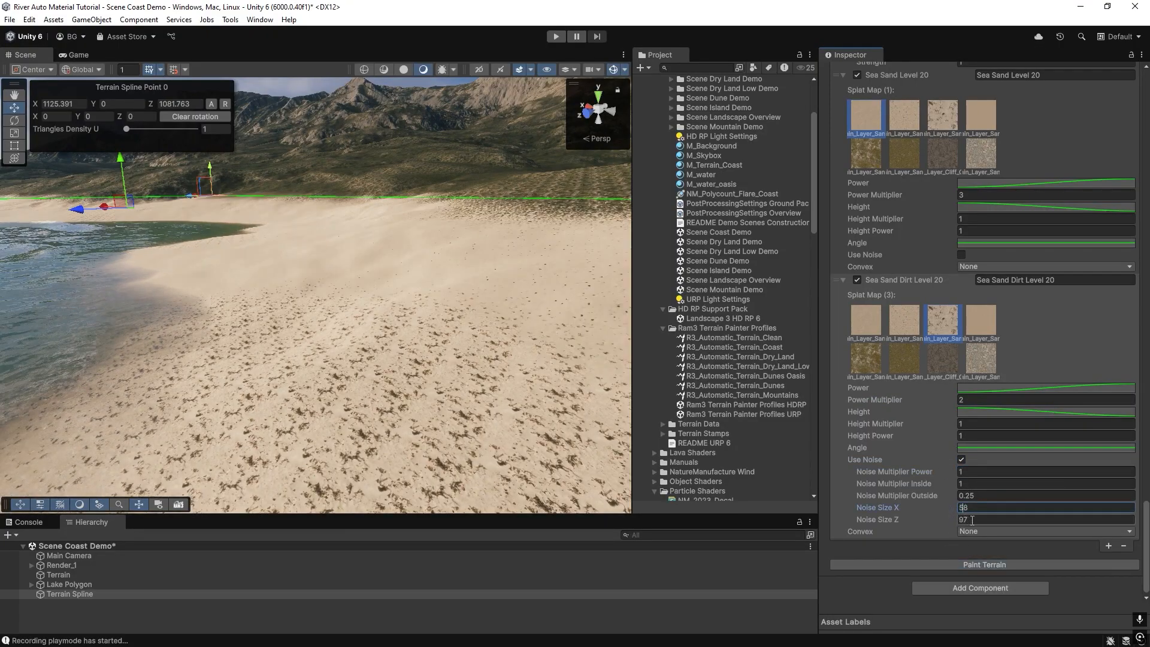
pyautogui.write('8')
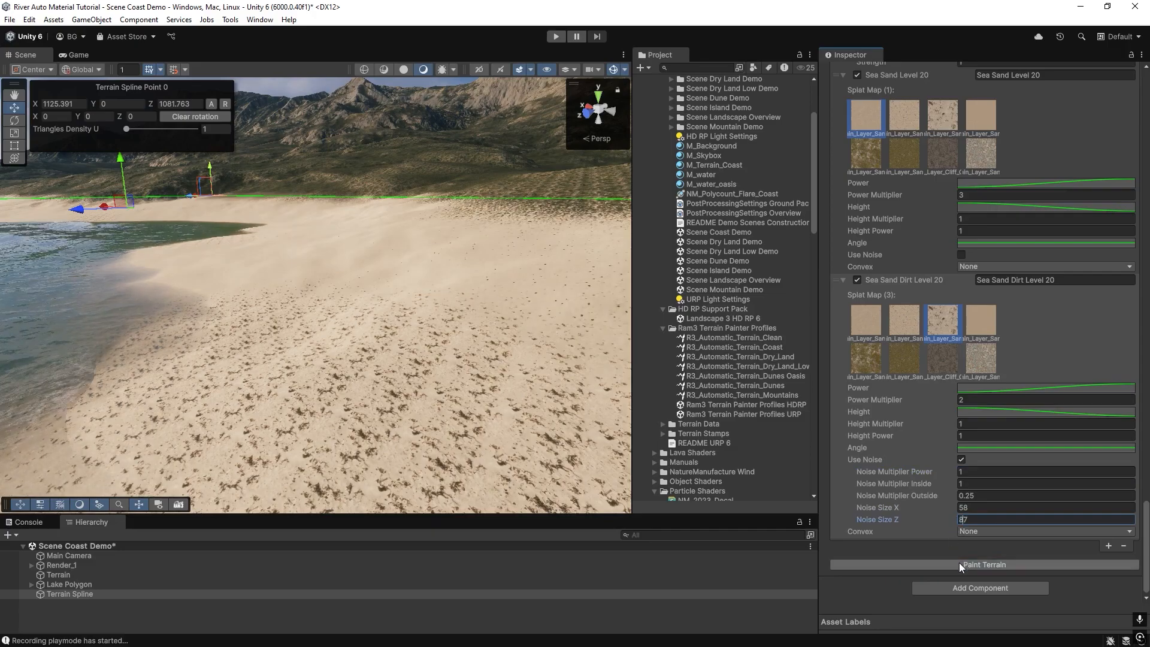
pyautogui.click(959, 564)
pyautogui.moveTo(183, 334); pyautogui.dragTo(336, 432, button='right')
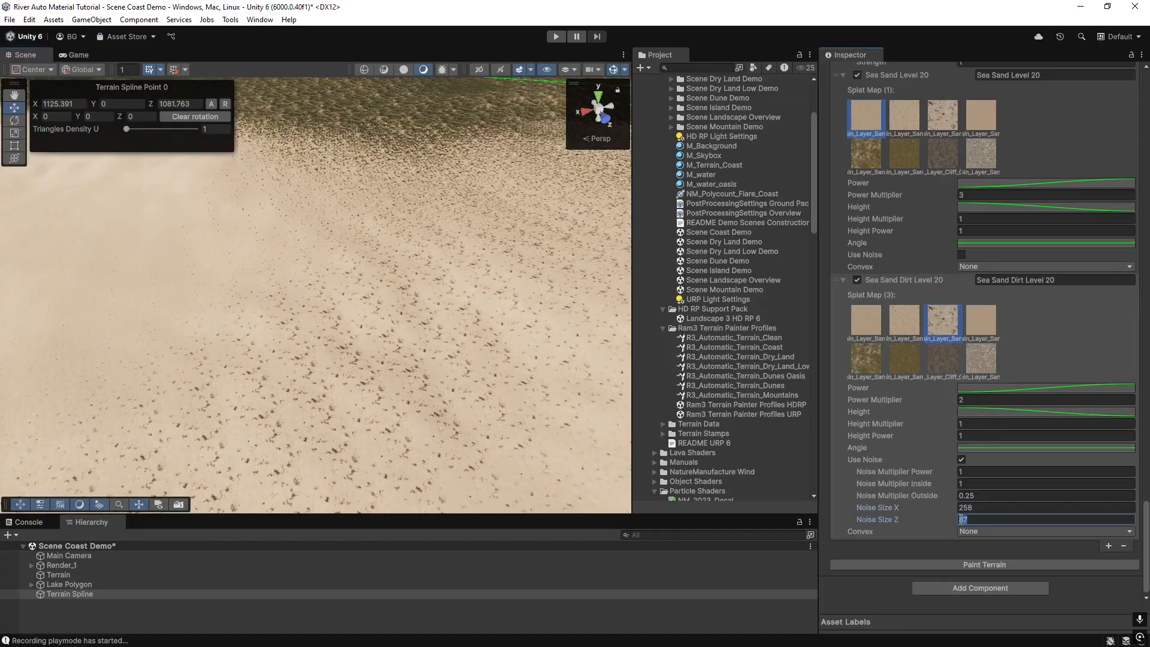
pyautogui.click(974, 565)
# Set Sea Sand Dirt Level 20's Power Multiplier to 1.88 and Noise Multiplier Power to 0.92, then paint the terrain.
pyautogui.moveTo(509, 384)
pyautogui.mouseDown(button='right')
pyautogui.moveTo(472, 303)
pyautogui.moveTo(279, 359)
pyautogui.moveTo(354, 322)
pyautogui.moveTo(210, 295)
pyautogui.moveTo(243, 264)
pyautogui.moveTo(239, 293)
pyautogui.moveTo(228, 269)
pyautogui.moveTo(250, 354)
pyautogui.moveTo(257, 338)
pyautogui.mouseUp(button='right')
pyautogui.click(939, 399)
pyautogui.moveTo(938, 398); pyautogui.dragTo(936, 397)
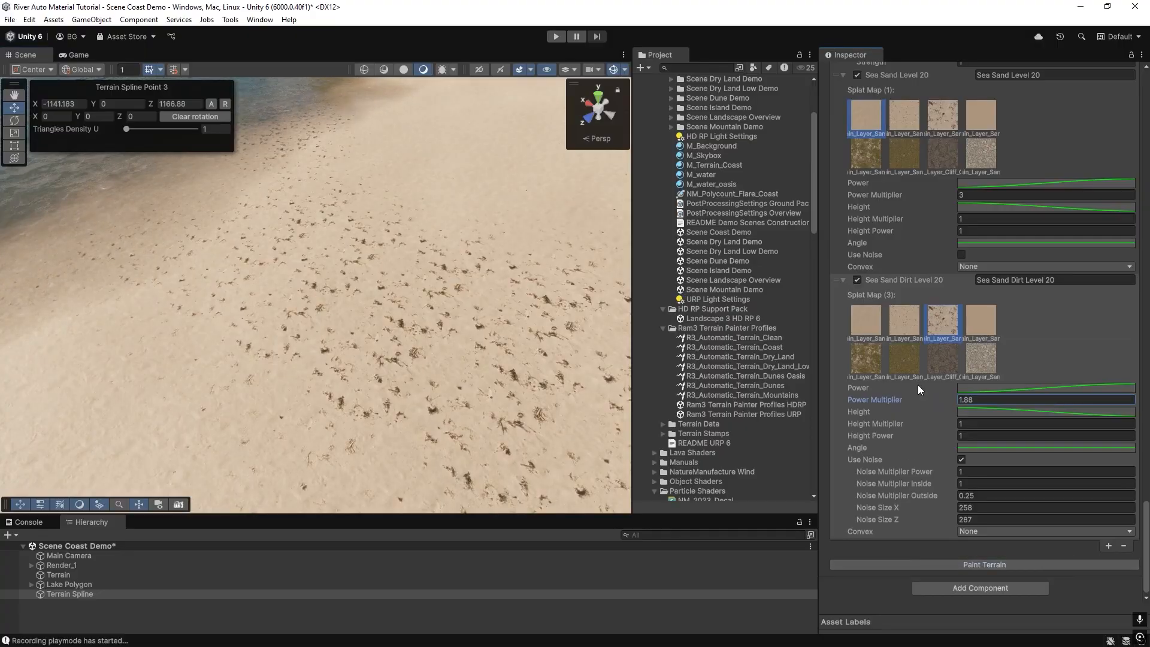
pyautogui.moveTo(940, 471); pyautogui.dragTo(936, 476)
pyautogui.click(965, 564)
# Reshape the Sea Sand Dirt Level 20 Height curve into a peak by raising its middle, dropping its start key and adding a key.
pyautogui.moveTo(446, 281); pyautogui.dragTo(467, 258, button='right')
pyautogui.moveTo(452, 259); pyautogui.dragTo(295, 306, button='right')
pyautogui.press('w')
pyautogui.press('s')
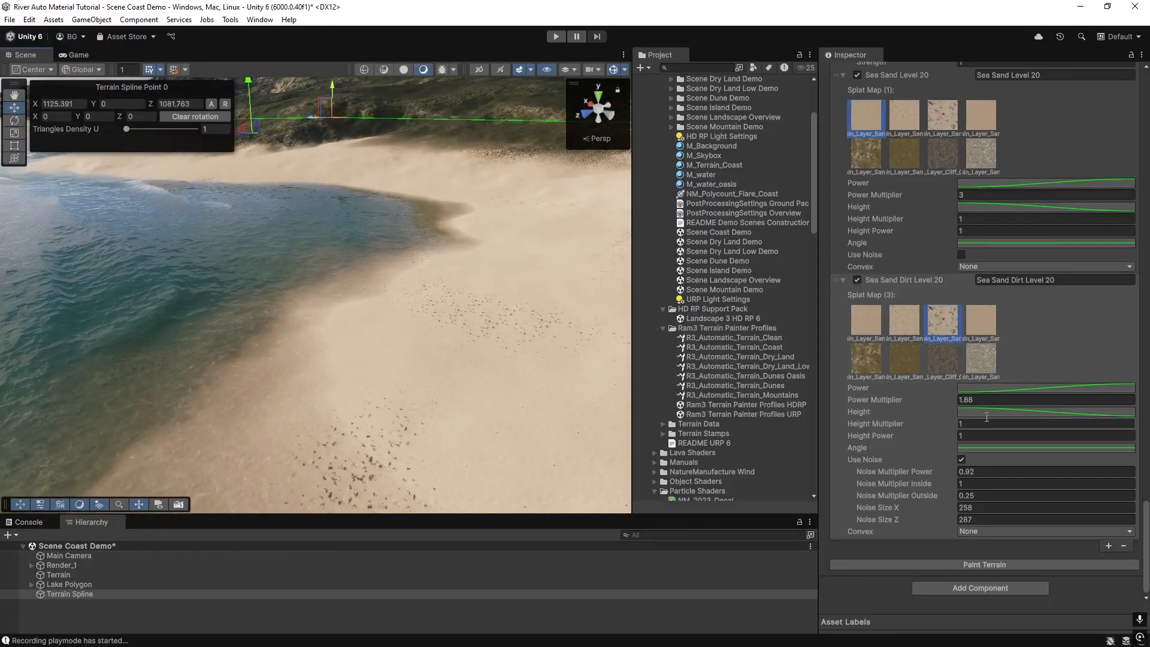
pyautogui.click(980, 412)
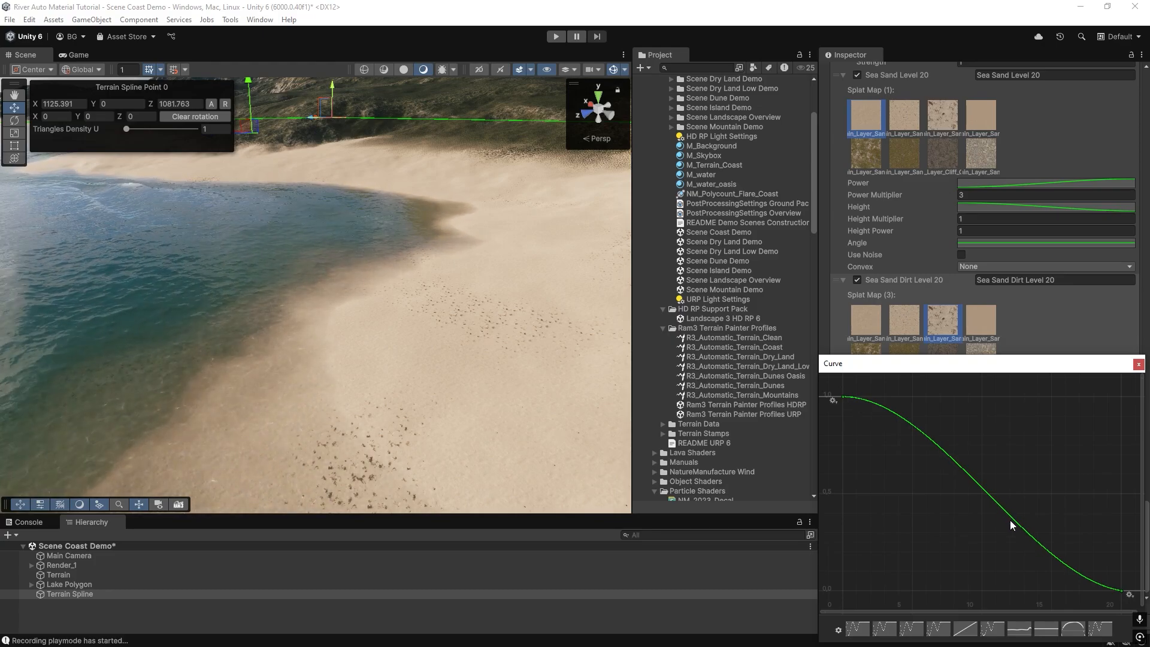
pyautogui.moveTo(1012, 518); pyautogui.dragTo(1009, 396)
pyautogui.moveTo(838, 398); pyautogui.dragTo(940, 592)
pyautogui.rightClick(940, 592)
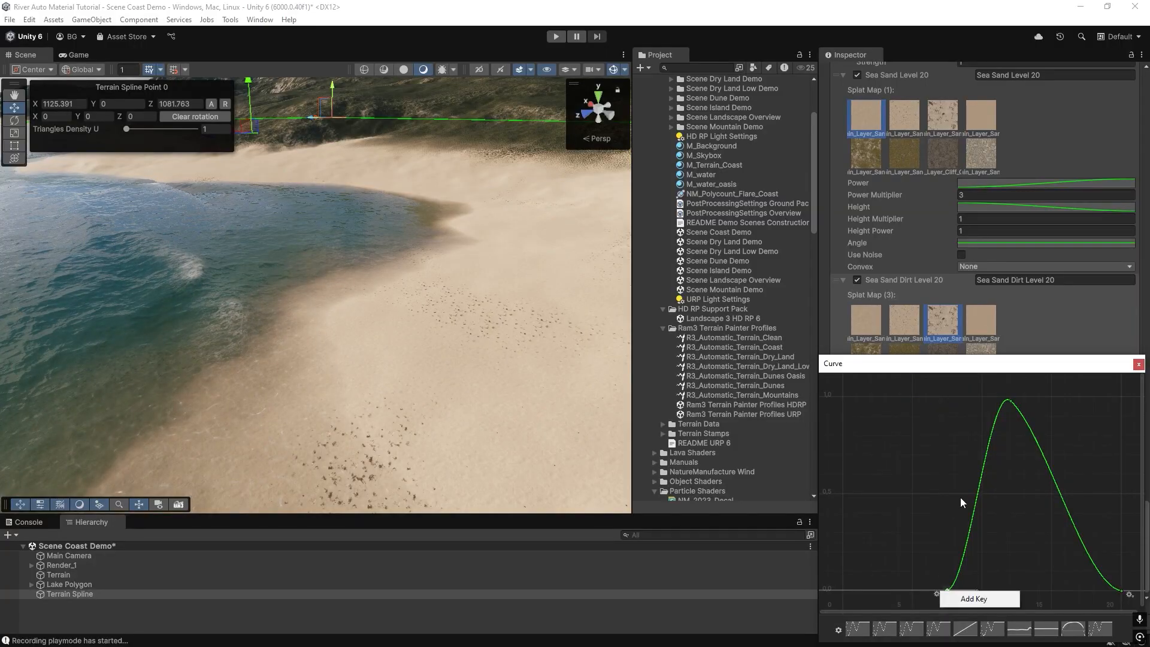
pyautogui.click(944, 593)
# Set the new Height curve key's time to 7, close the curve editor, and paint the terrain.
pyautogui.rightClick(946, 590)
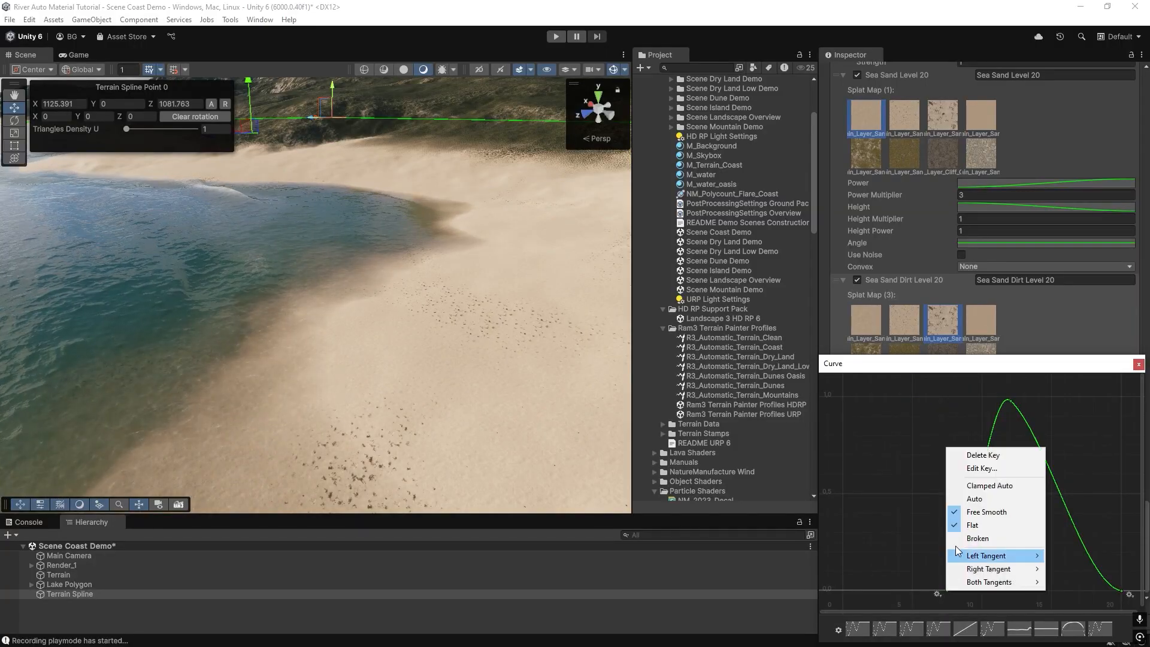
pyautogui.click(983, 468)
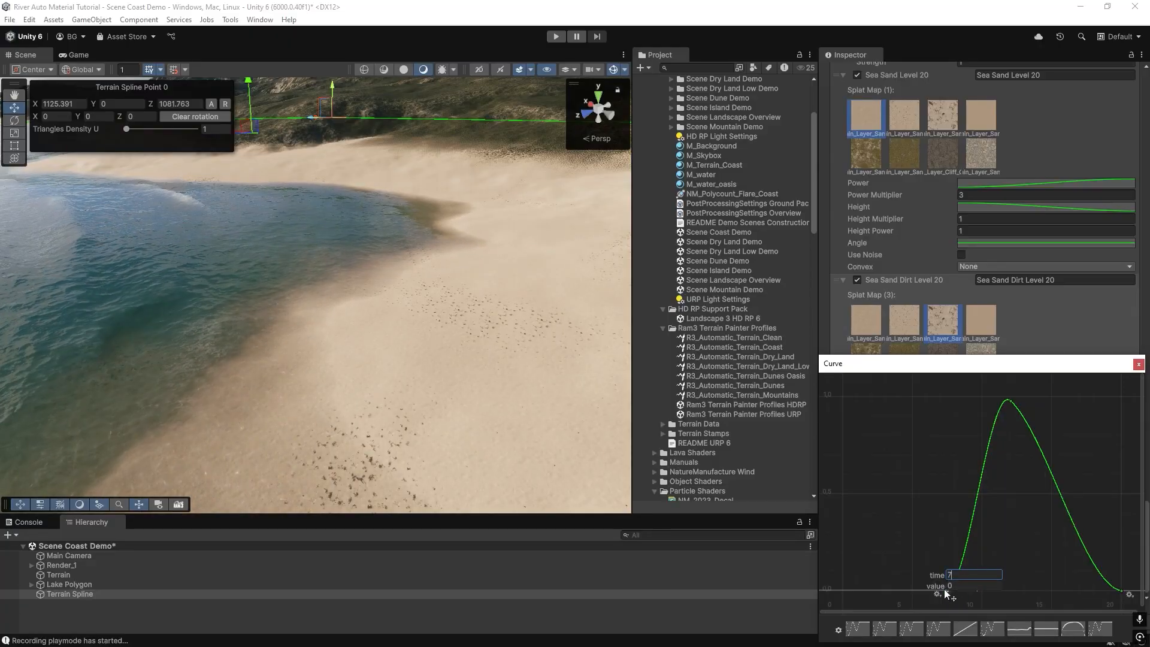
pyautogui.write('7')
pyautogui.press('Return')
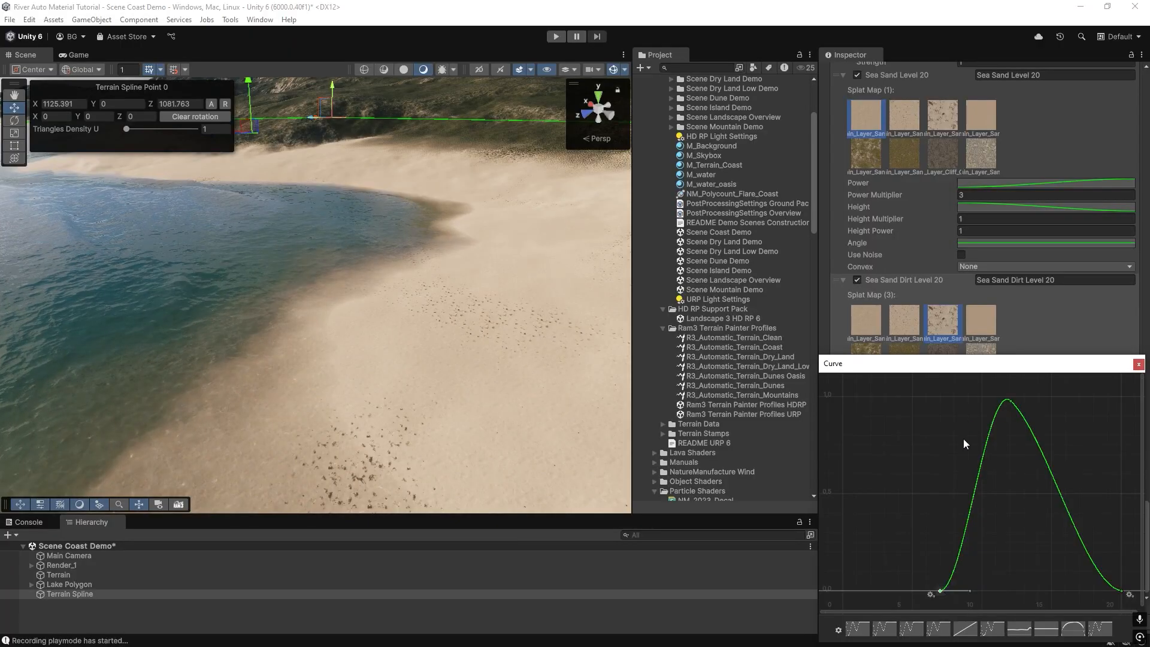
pyautogui.click(1138, 365)
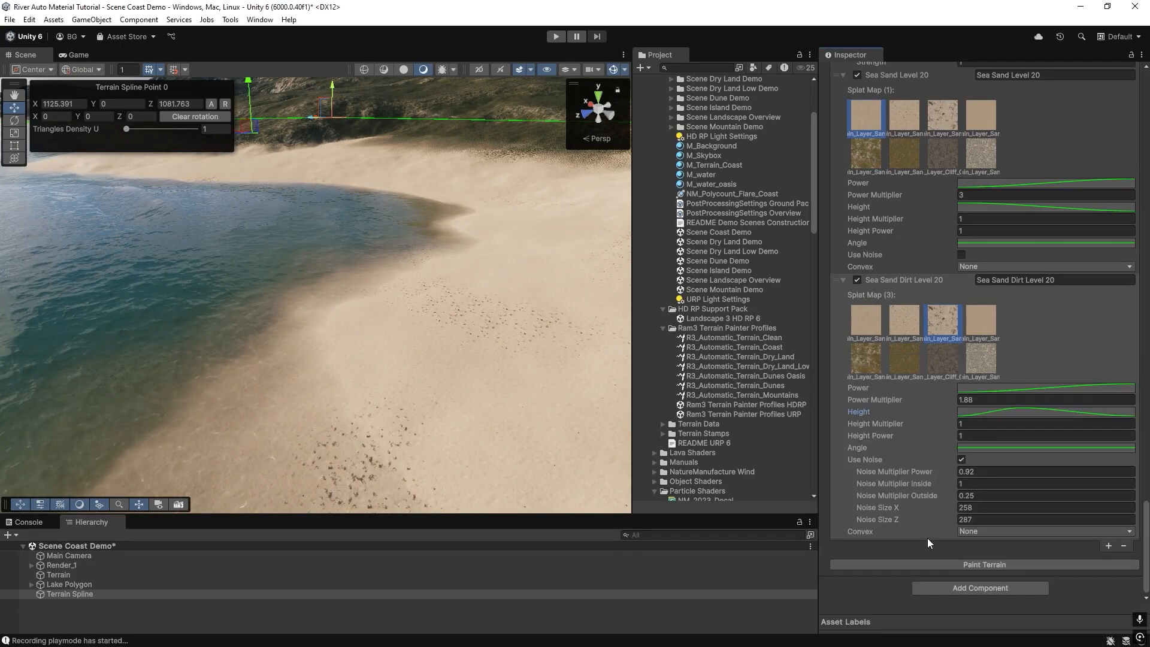
pyautogui.click(959, 566)
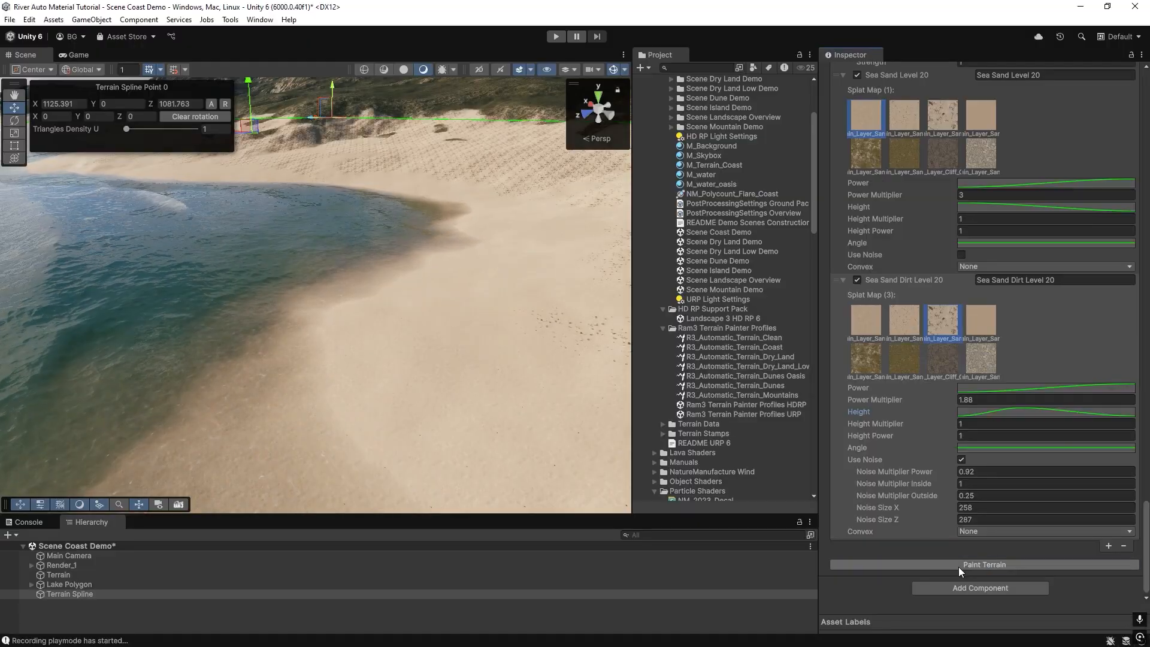
# Shift the Height curve's peak toward its start, close the curve editor, and repaint the terrain.
pyautogui.moveTo(356, 384); pyautogui.dragTo(359, 359, button='right')
pyautogui.click(1058, 411)
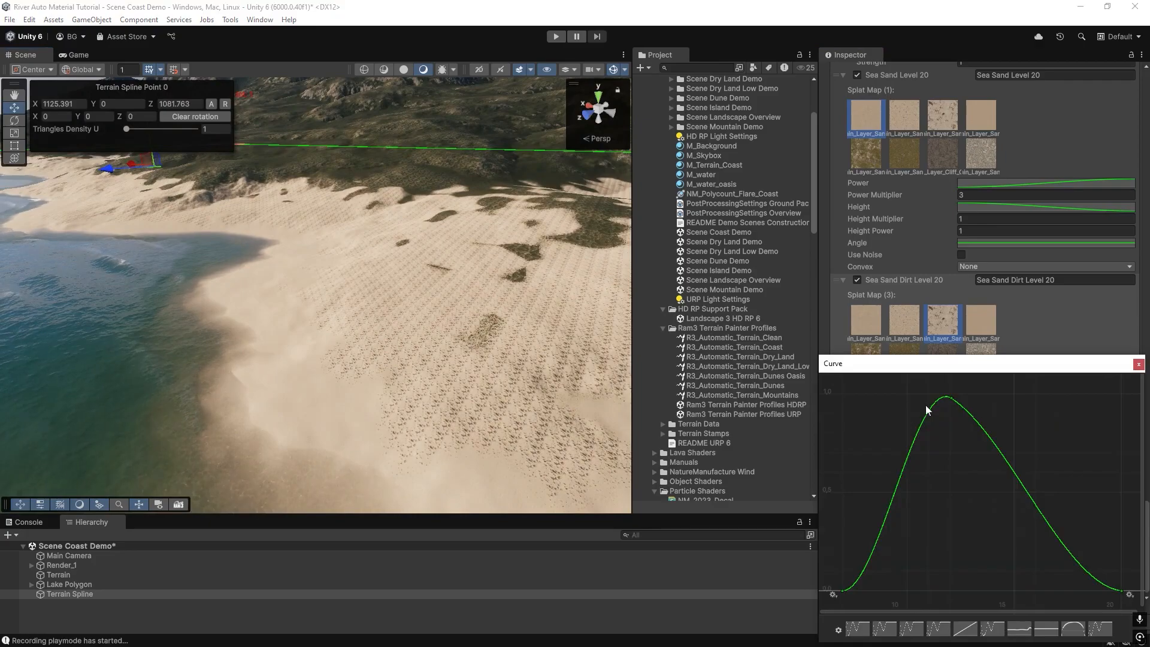
pyautogui.moveTo(904, 403); pyautogui.dragTo(891, 396)
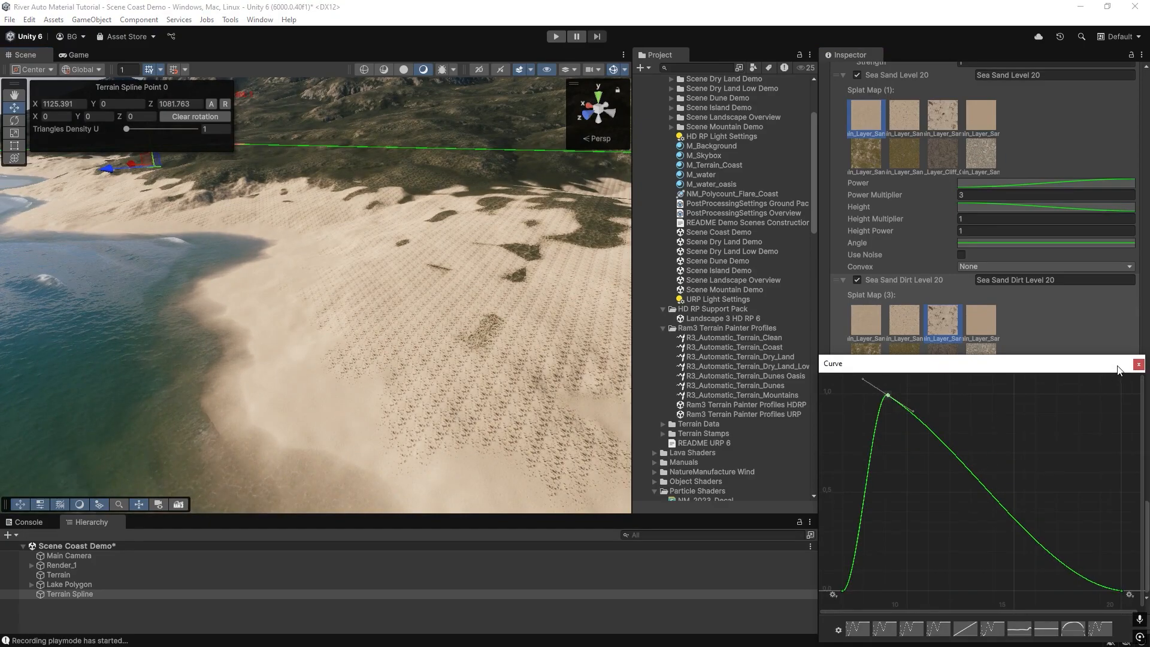
pyautogui.click(1138, 365)
pyautogui.click(950, 561)
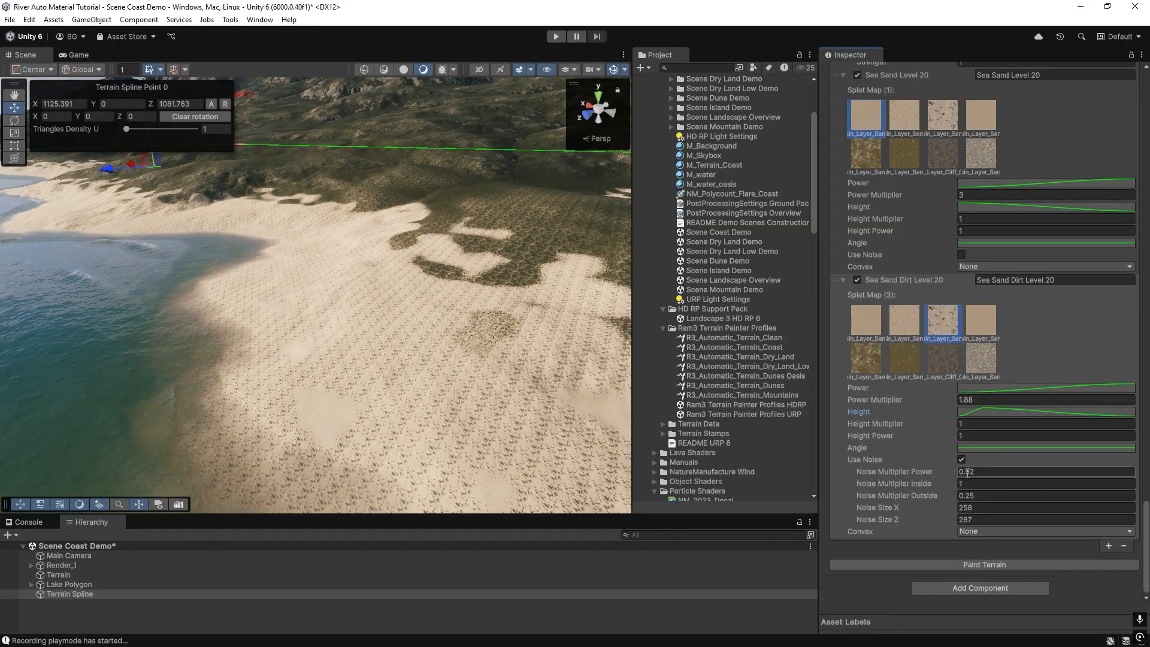
# Lower Sea Sand Dirt Level 20's Power Multiplier step by step to 0.58, painting the terrain after each change.
pyautogui.moveTo(925, 400); pyautogui.dragTo(909, 401)
pyautogui.click(940, 565)
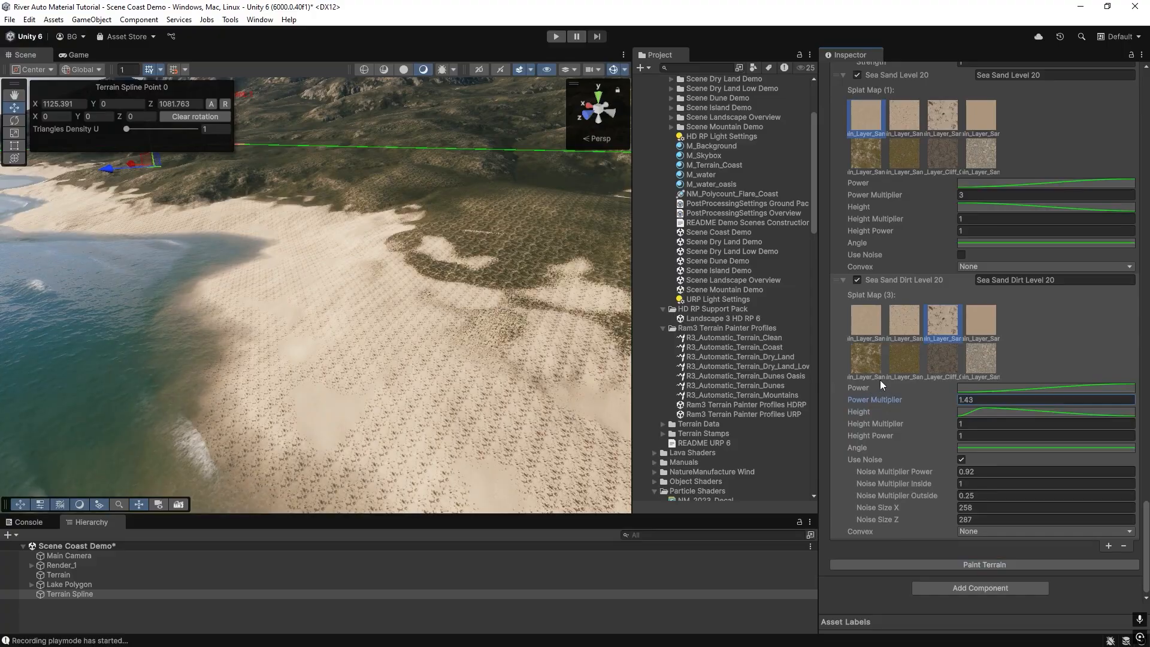
pyautogui.click(967, 563)
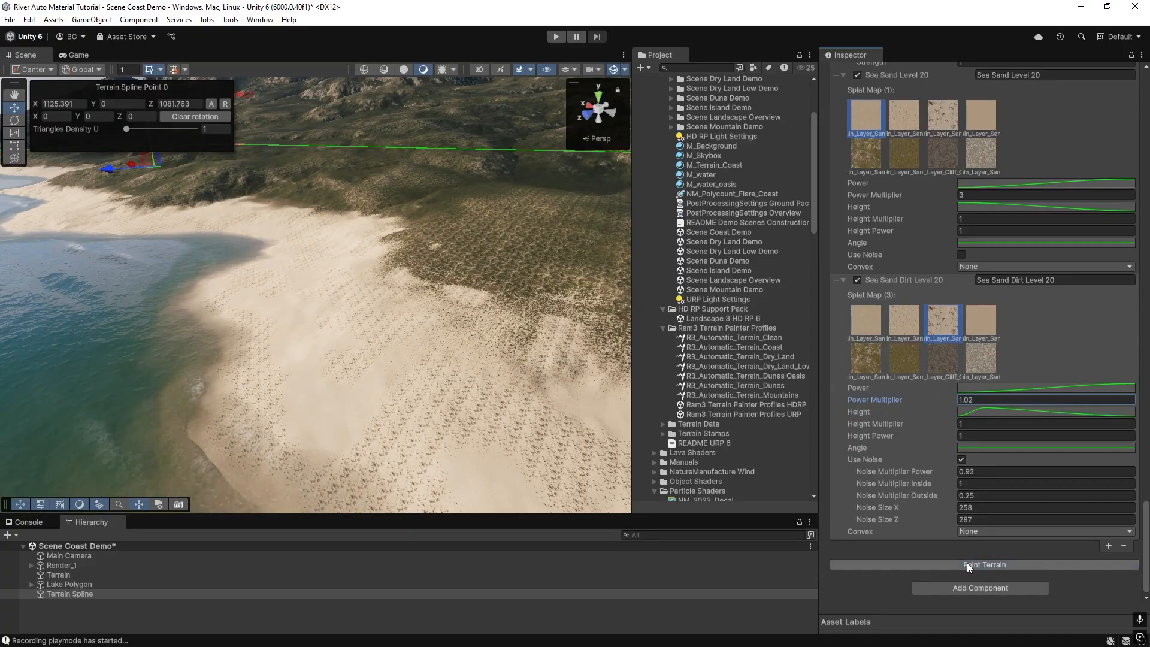
pyautogui.moveTo(930, 400); pyautogui.dragTo(923, 404)
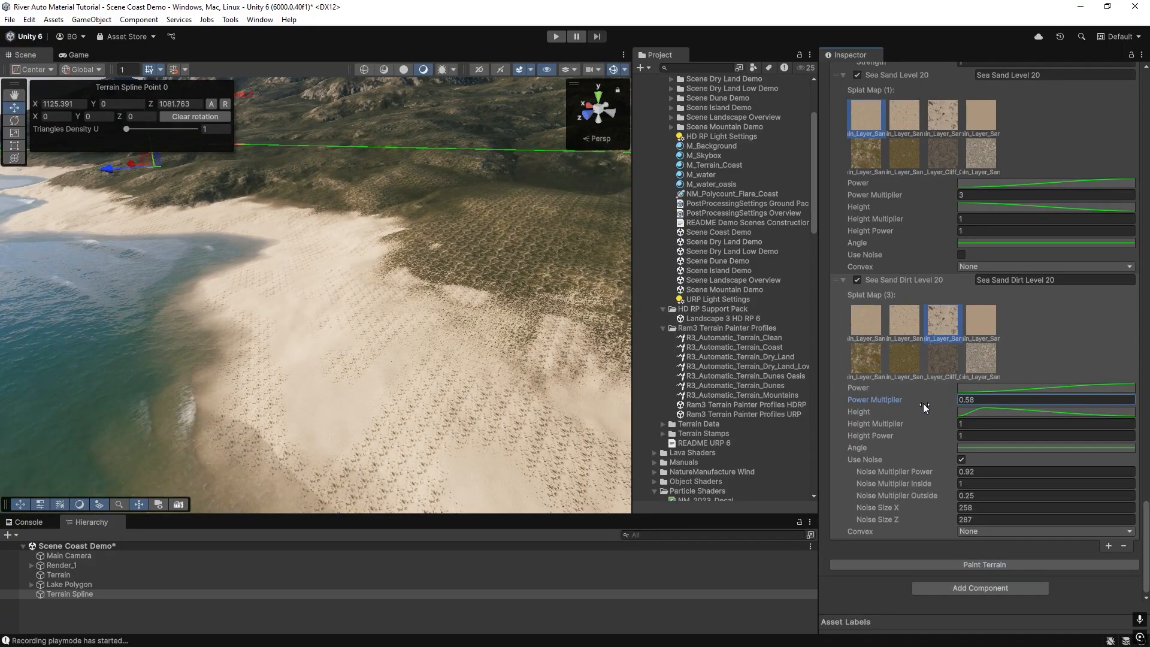
pyautogui.click(954, 565)
# Collapse the Sea Sand Dirt Level 20 layer, set Sea Sand Level 20's Power Multiplier to 1, and paint the terrain.
pyautogui.press('w')
pyautogui.moveTo(396, 362); pyautogui.dragTo(136, 183, button='right')
pyautogui.click(987, 411)
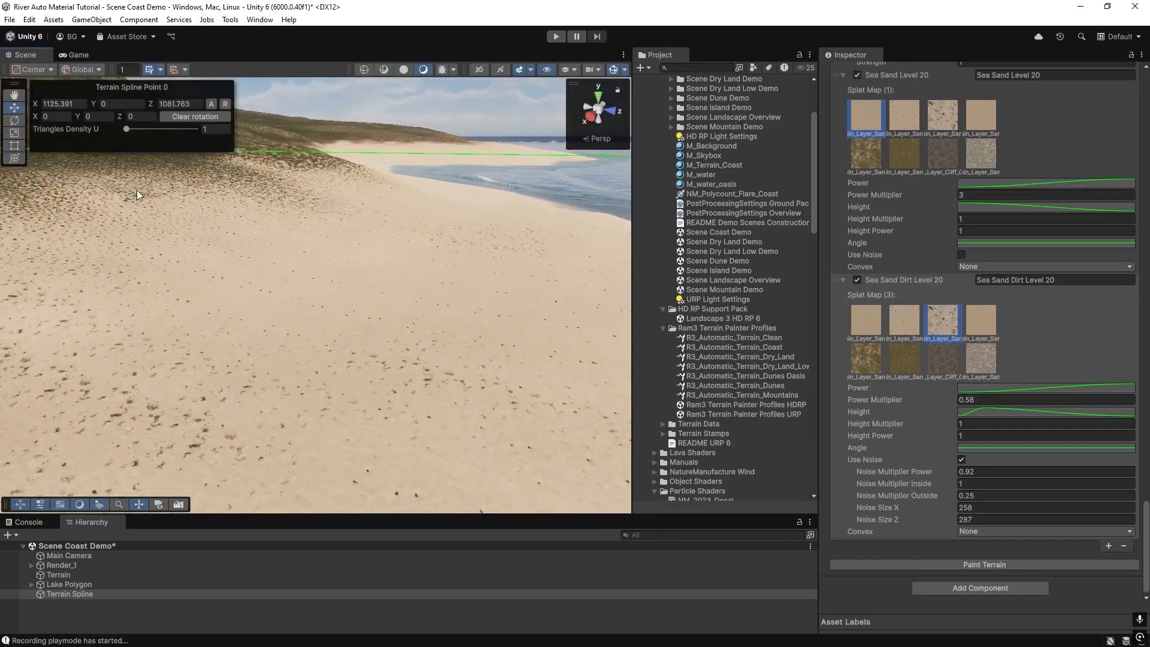
pyautogui.moveTo(234, 299); pyautogui.dragTo(314, 289, button='right')
pyautogui.moveTo(546, 342); pyautogui.dragTo(443, 320, button='right')
pyautogui.scroll(4, 991, 280)
pyautogui.click(970, 291)
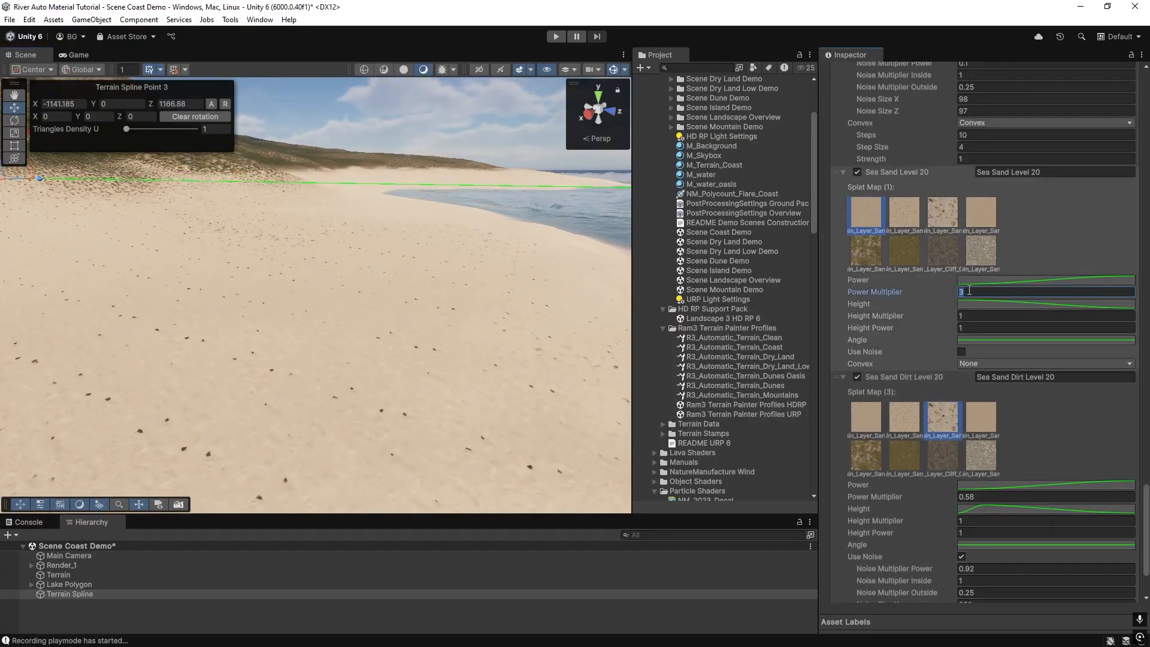
pyautogui.click(843, 377)
pyautogui.click(974, 446)
pyautogui.write('1')
pyautogui.click(983, 564)
# Toggle the Sea Sand Dirt Level 20 layer off and back on, painting the terrain each time to compare.
pyautogui.moveTo(323, 292)
pyautogui.keyDown('alt'); pyautogui.mouseDown()
pyautogui.moveTo(371, 324)
pyautogui.moveTo(414, 299)
pyautogui.mouseUp(); pyautogui.keyUp('alt')
pyautogui.click(858, 531)
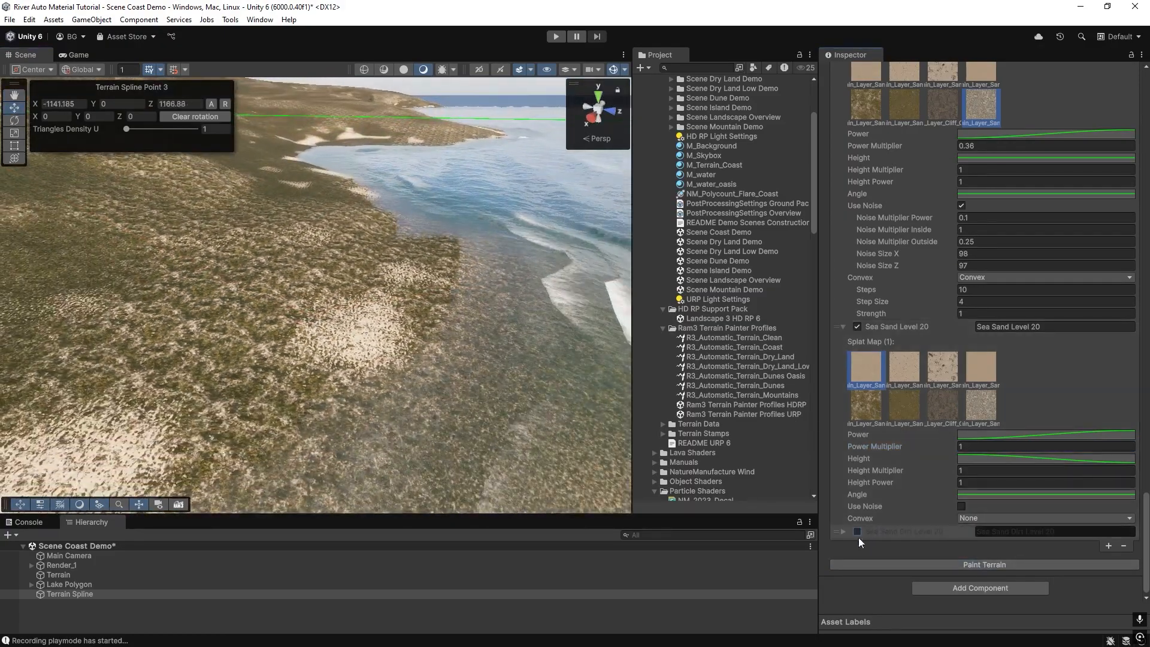
pyautogui.click(904, 567)
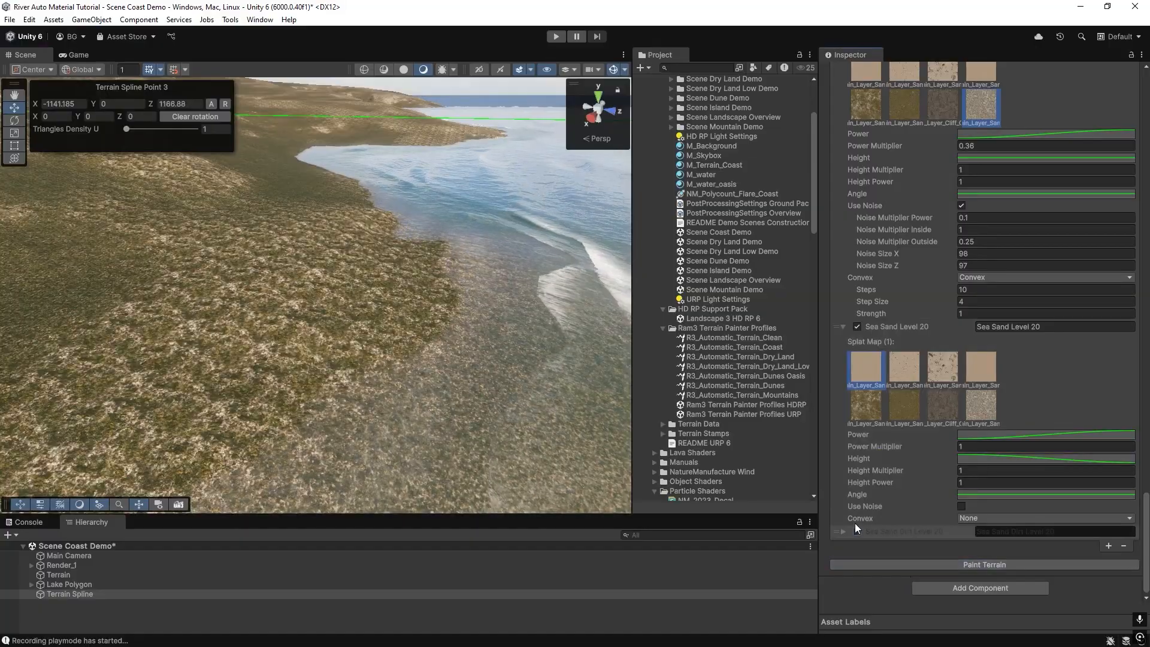
pyautogui.click(857, 532)
pyautogui.click(895, 564)
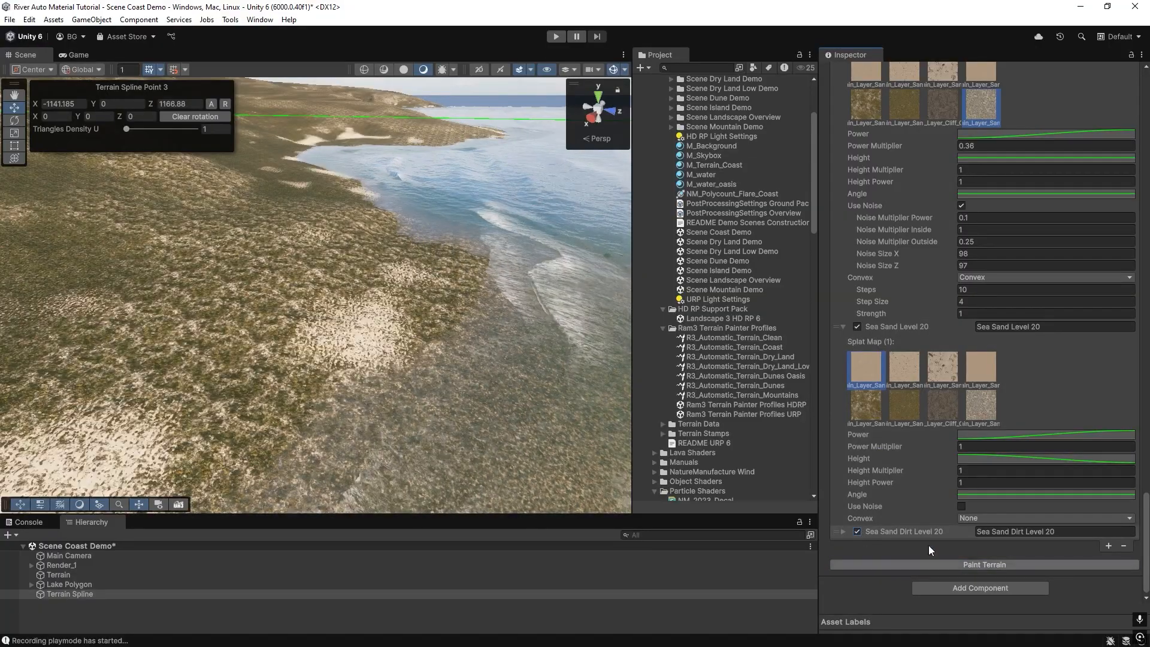
# Set Sea Sand Level 20's Power Multiplier to 2 and paint the terrain.
pyautogui.doubleClick(966, 446)
pyautogui.write('2')
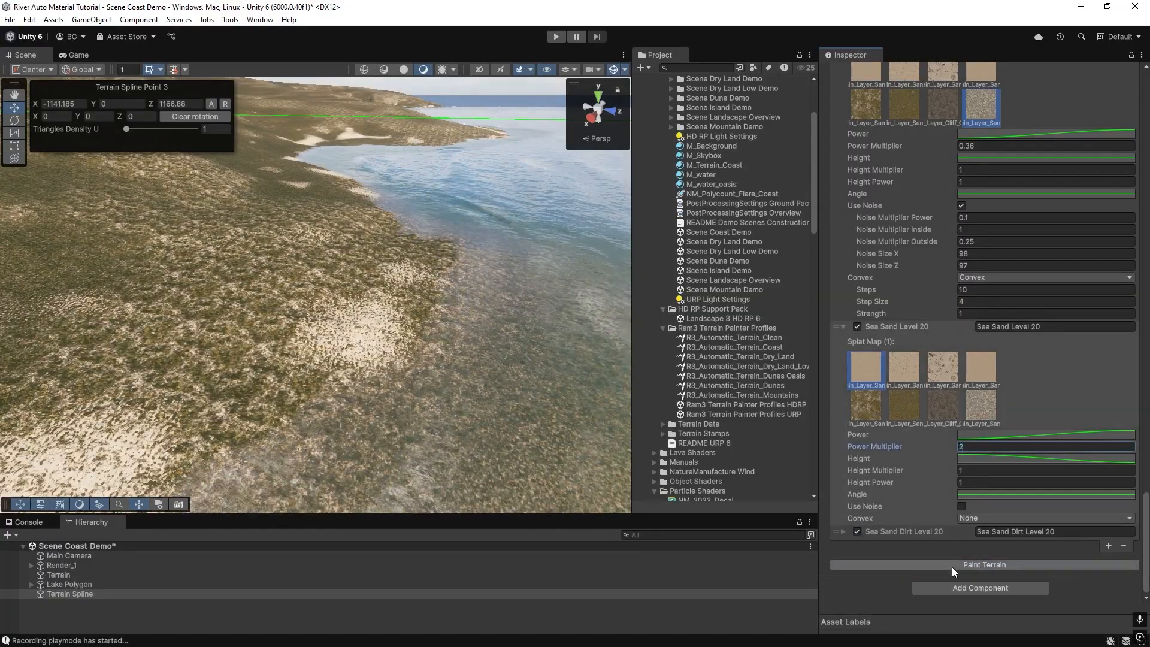
pyautogui.click(951, 566)
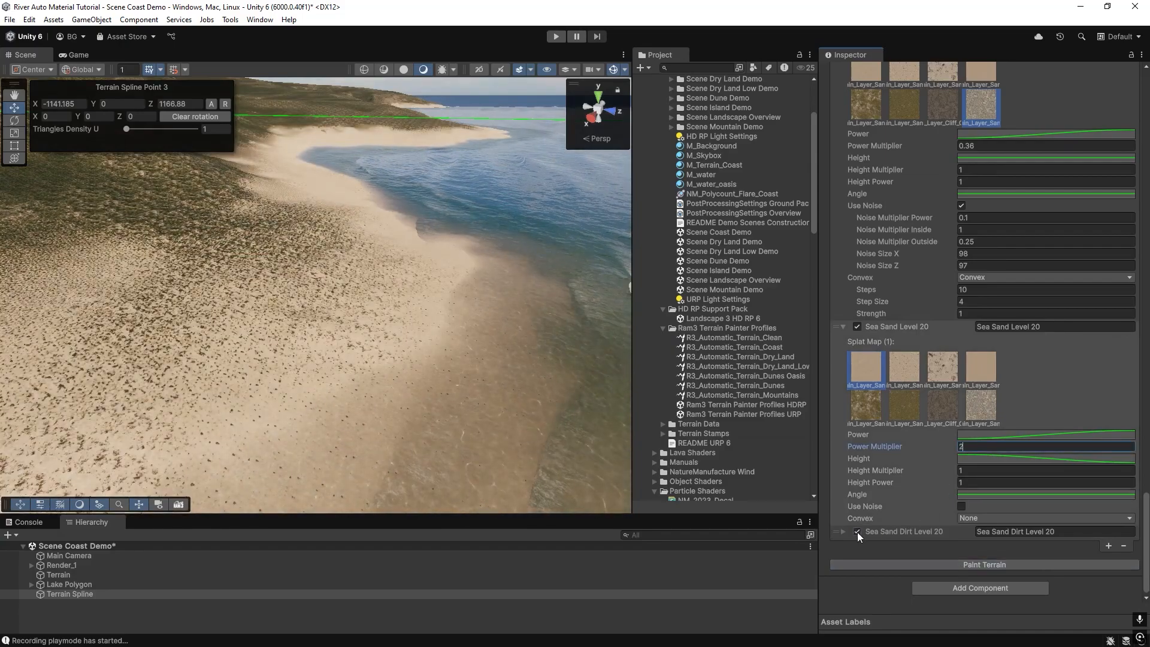
# Compare the coast with and without the Sea Sand Dirt Level 20 layer, repainting after each toggle.
pyautogui.click(857, 532)
pyautogui.click(890, 569)
pyautogui.moveTo(287, 312); pyautogui.dragTo(234, 299, button='right')
pyautogui.press('w')
pyautogui.moveTo(348, 298); pyautogui.dragTo(319, 309, button='right')
pyautogui.moveTo(425, 360); pyautogui.dragTo(661, 361, button='right')
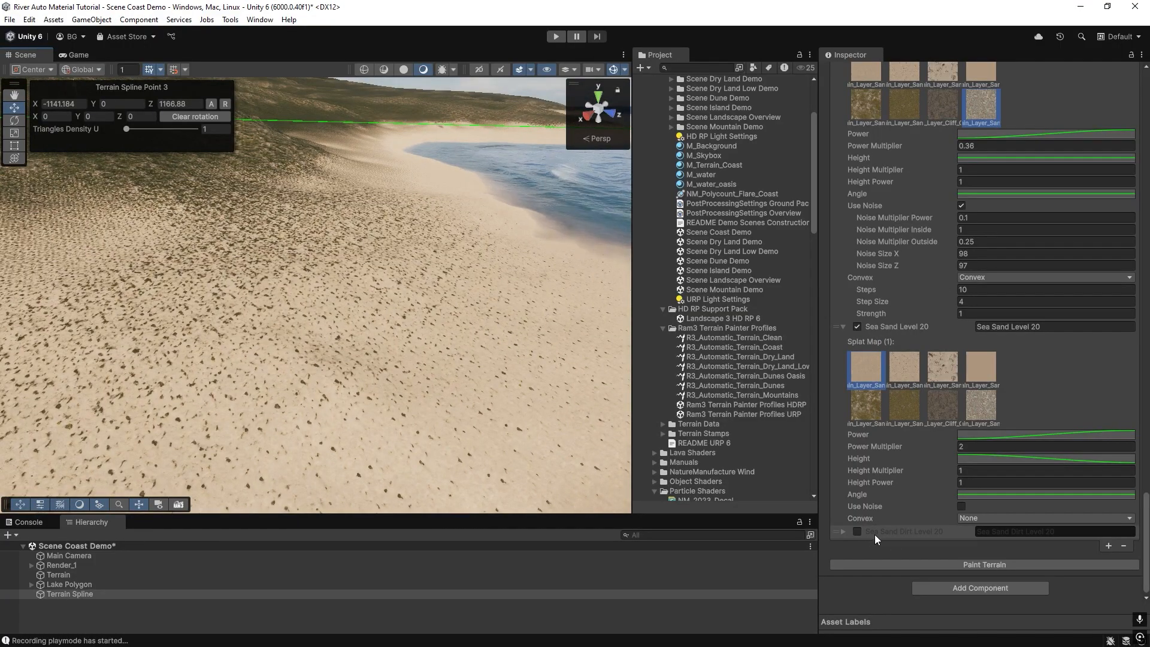
pyautogui.click(858, 532)
pyautogui.click(882, 564)
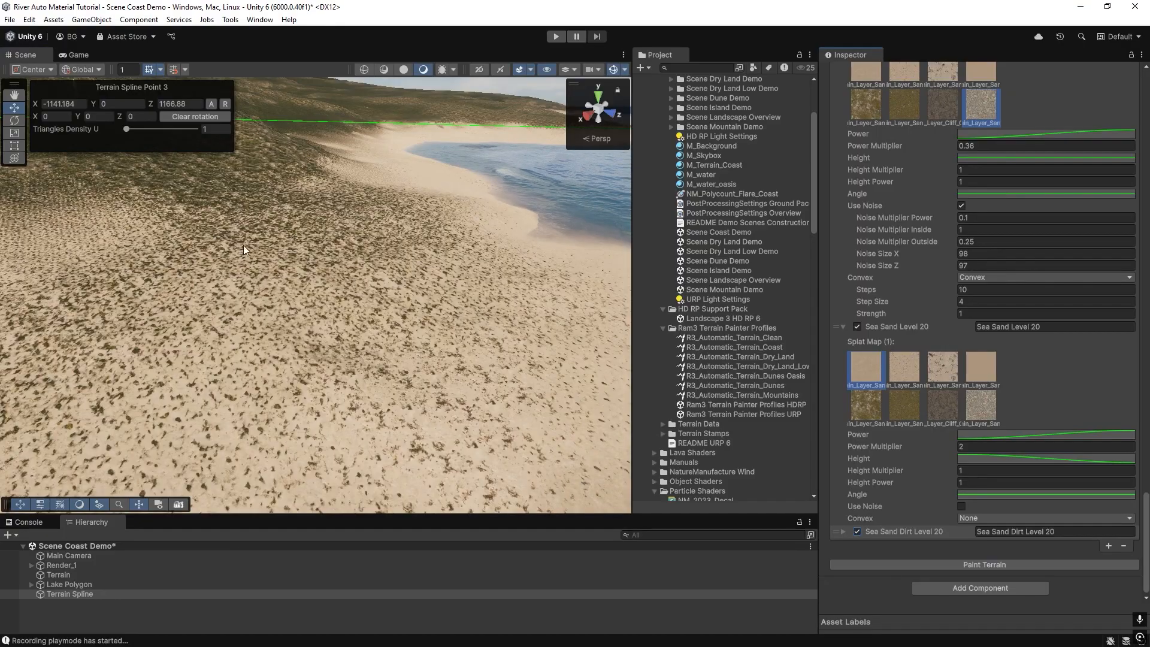
# Set Sea Sand Level 20's Power Multiplier to 3 and paint the terrain.
pyautogui.click(844, 531)
pyautogui.moveTo(364, 326); pyautogui.dragTo(252, 311, button='right')
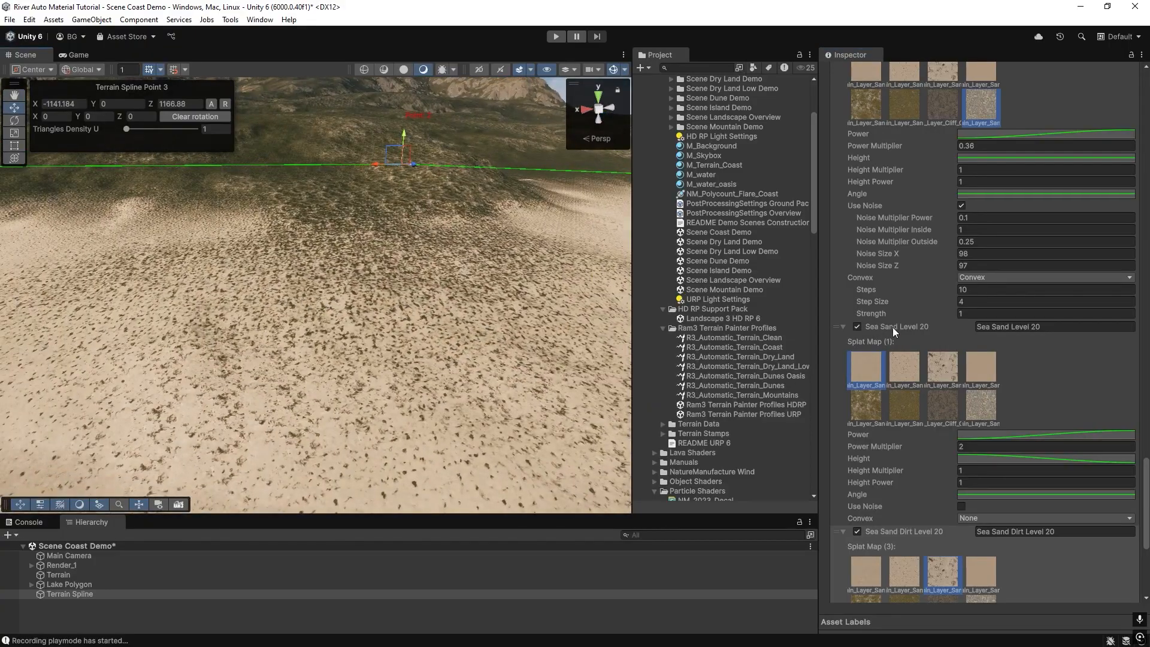
pyautogui.moveTo(396, 365); pyautogui.dragTo(356, 356, button='right')
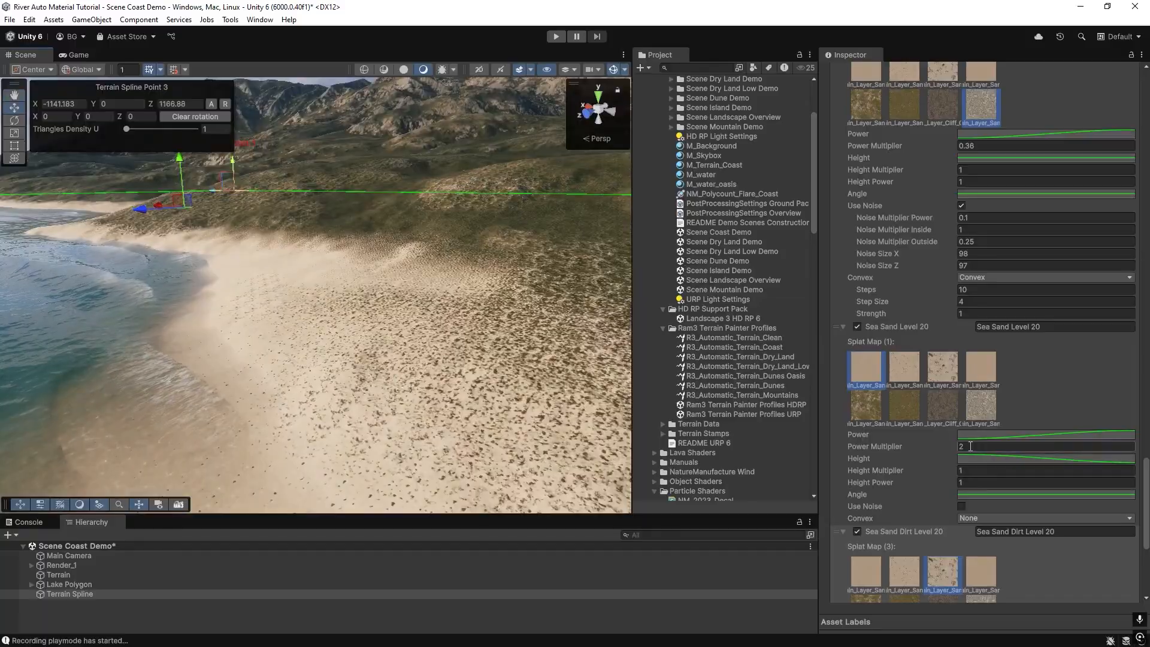
pyautogui.click(971, 446)
pyautogui.write('3')
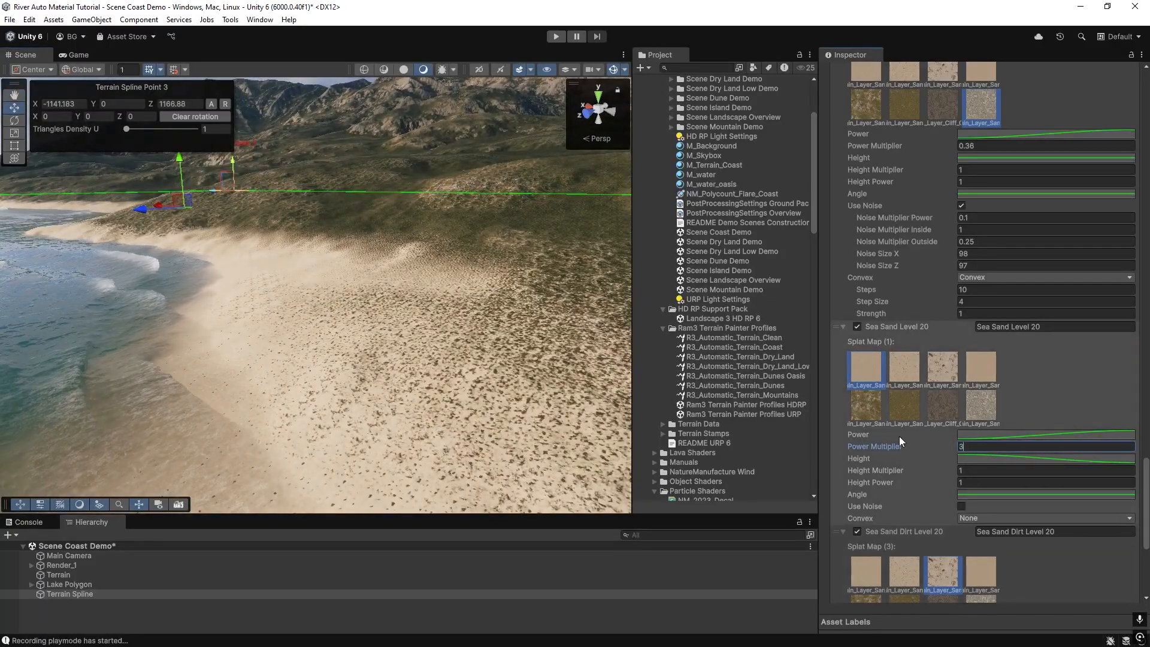
pyautogui.scroll(-6, 925, 431)
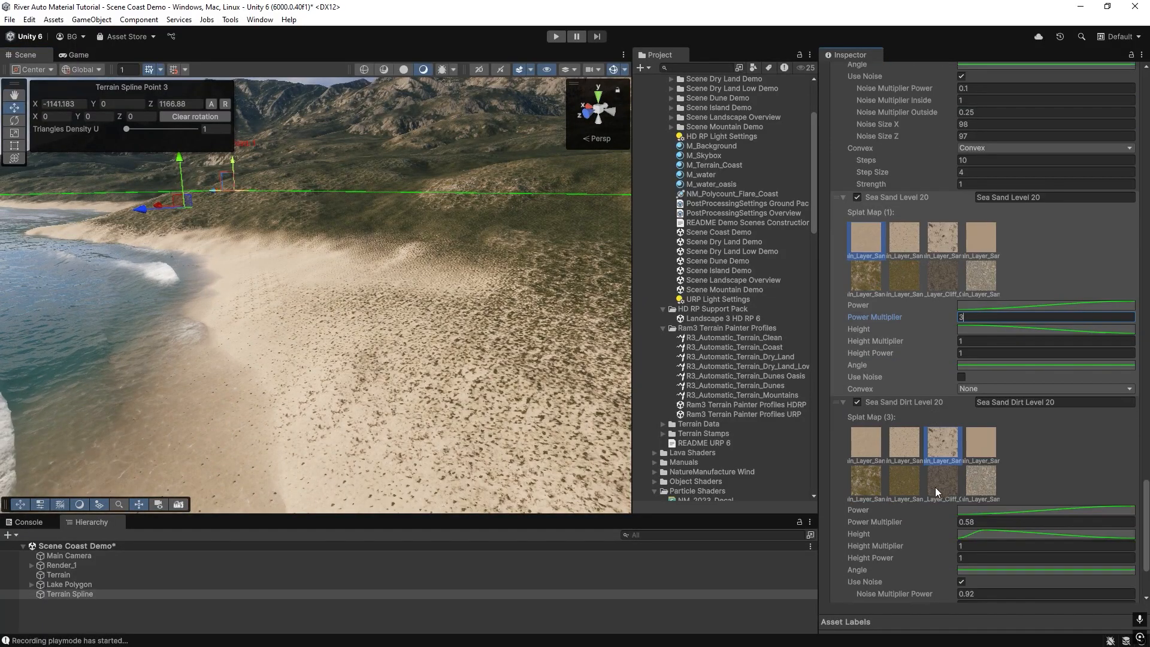
pyautogui.click(951, 566)
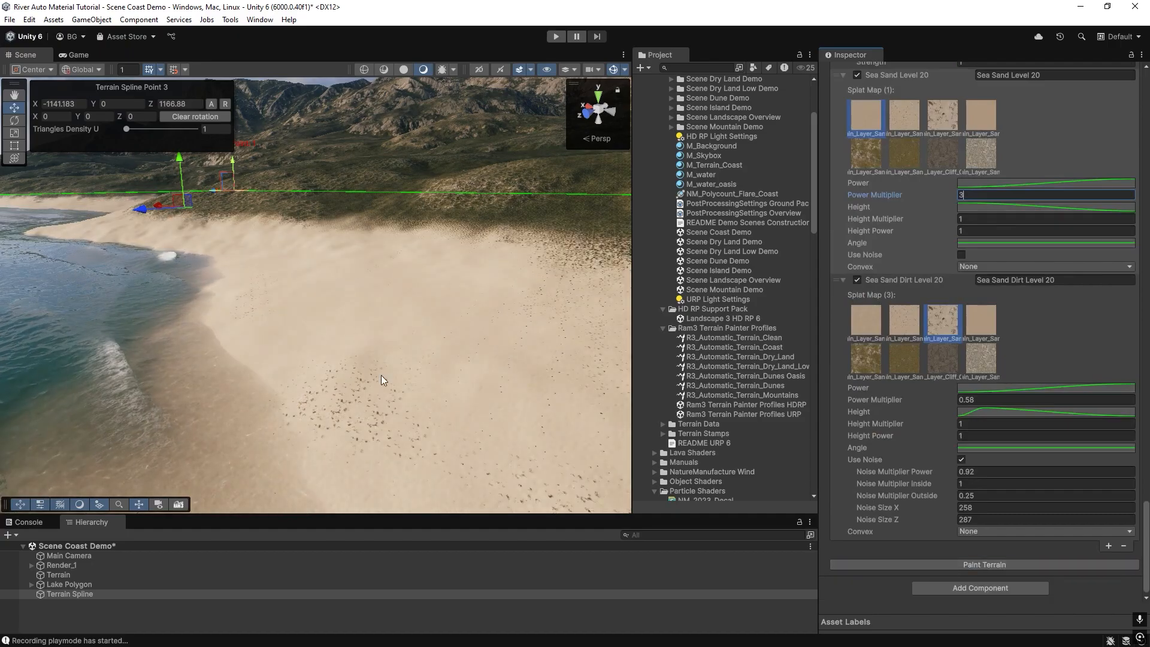
# Inspect the painted beach and coastline from several viewpoints.
pyautogui.moveTo(213, 337); pyautogui.dragTo(757, 360, button='right')
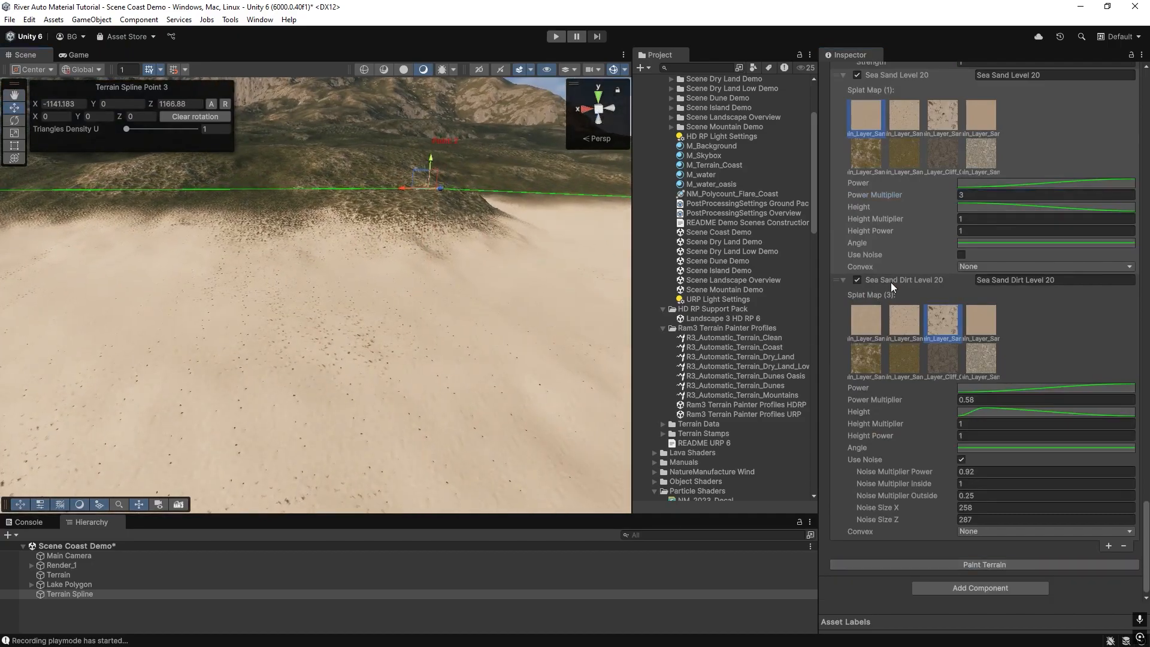
pyautogui.moveTo(293, 351); pyautogui.dragTo(684, 312, button='right')
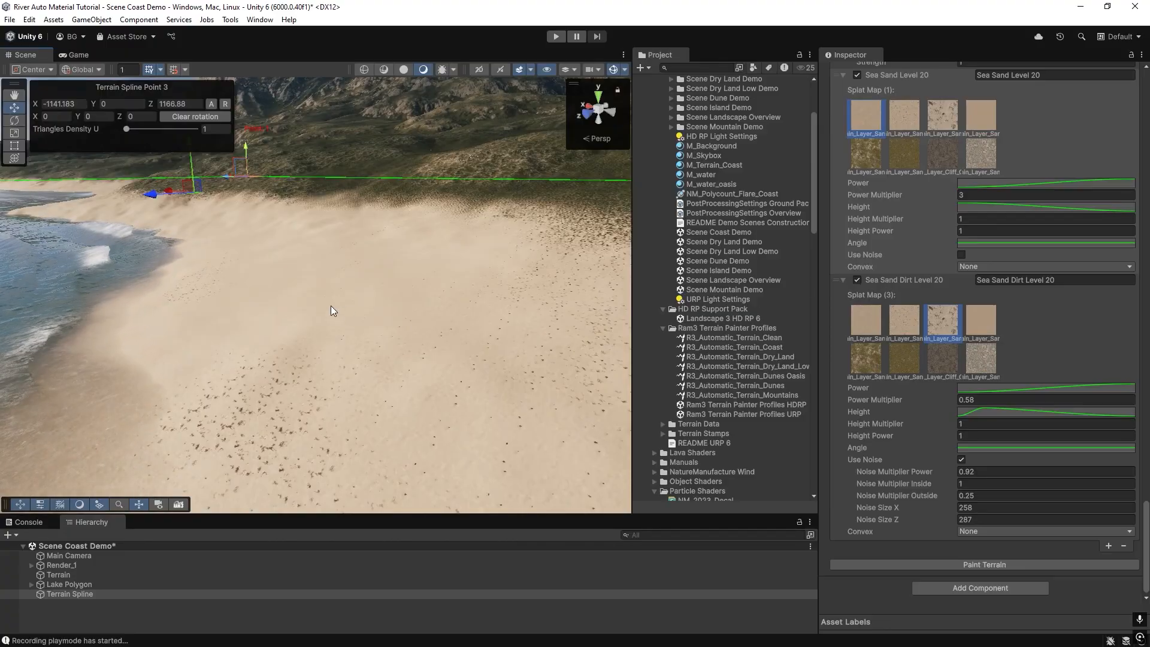
pyautogui.moveTo(387, 303); pyautogui.dragTo(350, 317, button='right')
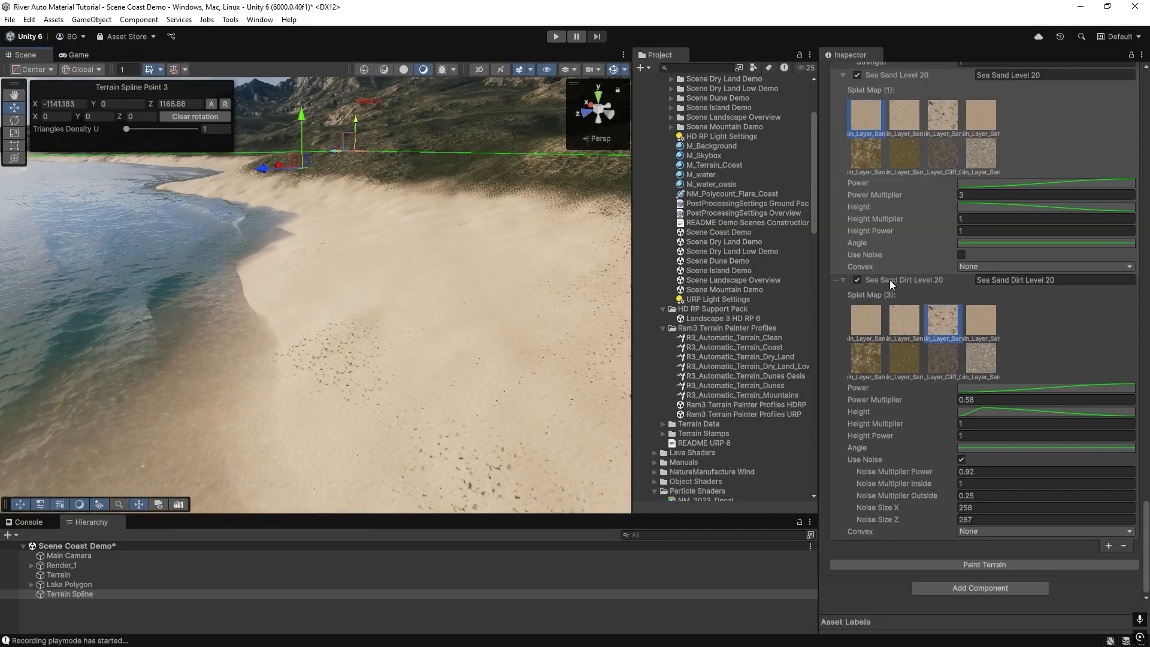
pyautogui.moveTo(319, 352); pyautogui.dragTo(319, 341, button='right')
pyautogui.moveTo(420, 157); pyautogui.dragTo(416, 118, button='right')
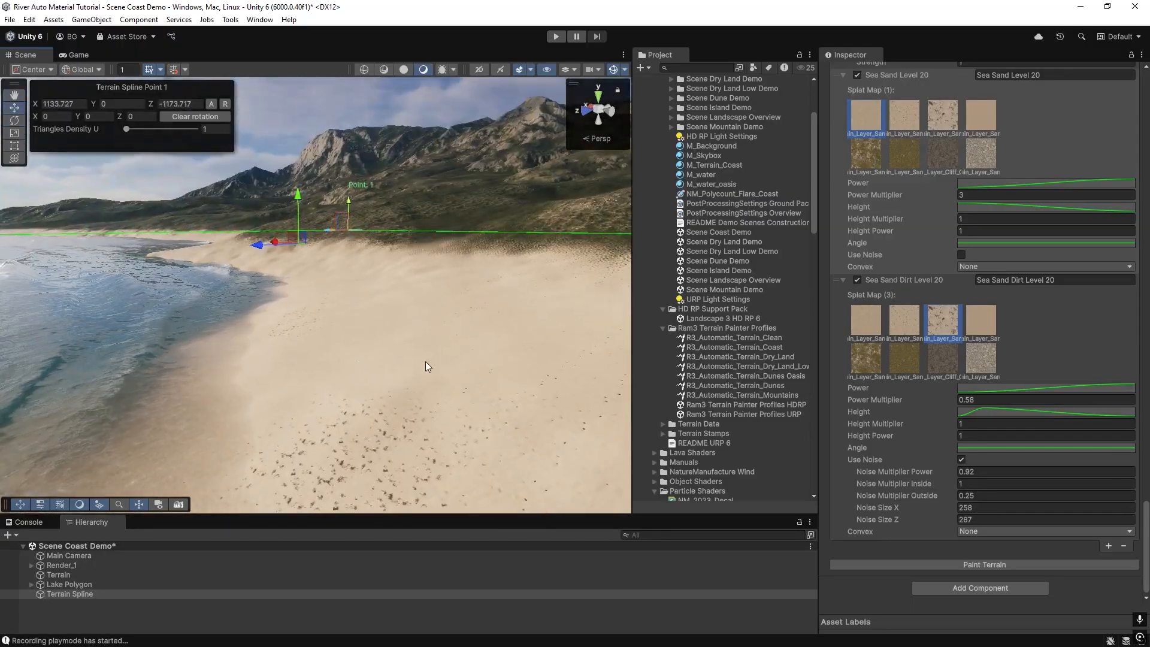
pyautogui.moveTo(485, 452); pyautogui.dragTo(479, 465, button='right')
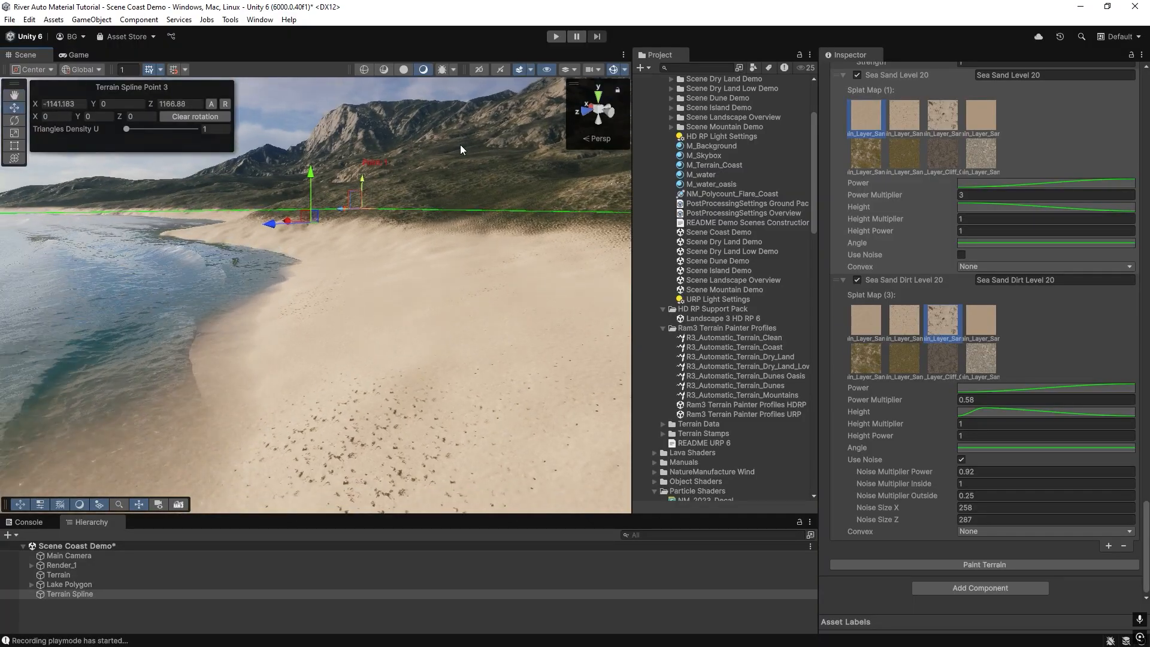
pyautogui.moveTo(228, 222); pyautogui.dragTo(343, 207, button='right')
pyautogui.moveTo(407, 278); pyautogui.dragTo(305, 336, button='right')
pyautogui.moveTo(469, 297); pyautogui.dragTo(276, 285, button='right')
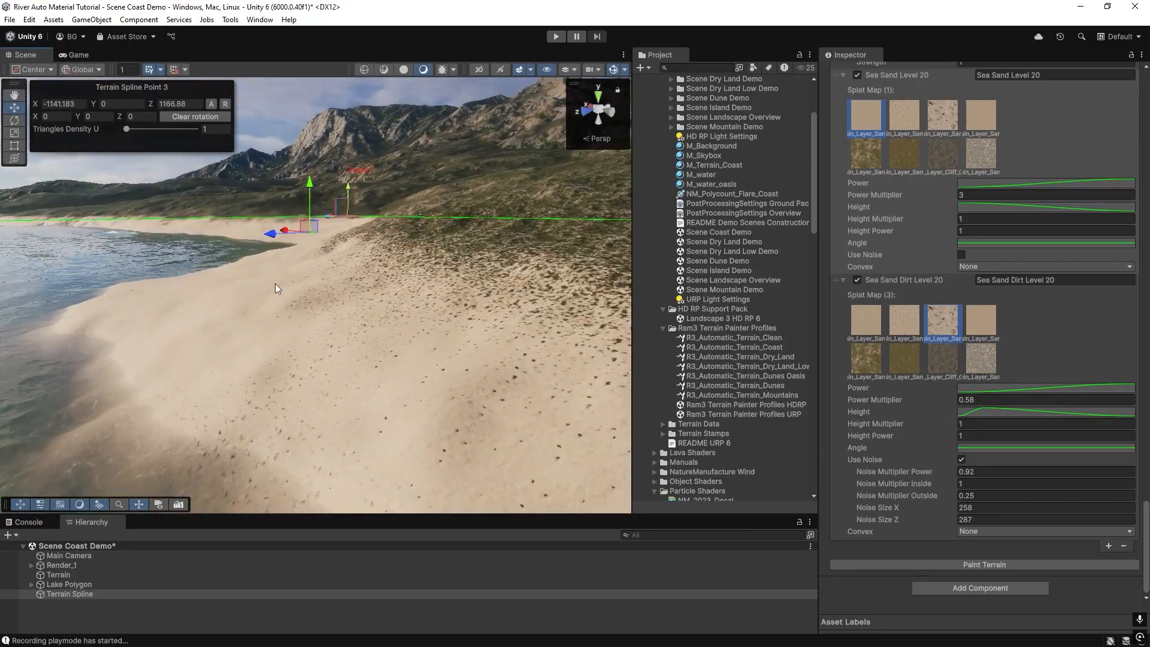
pyautogui.moveTo(46, 404); pyautogui.dragTo(527, 359, button='right')
pyautogui.moveTo(287, 302); pyautogui.dragTo(389, 298, button='right')
pyautogui.scroll(5, 896, 295)
pyautogui.moveTo(316, 329); pyautogui.dragTo(515, 353, button='right')
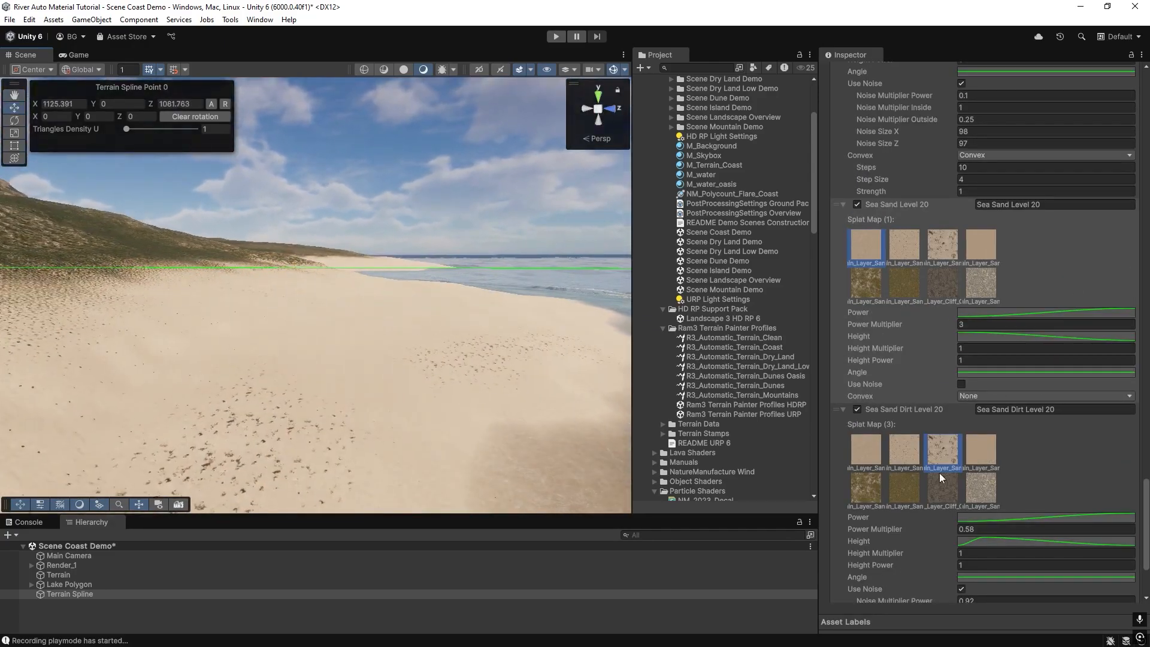
pyautogui.scroll(-5, 957, 484)
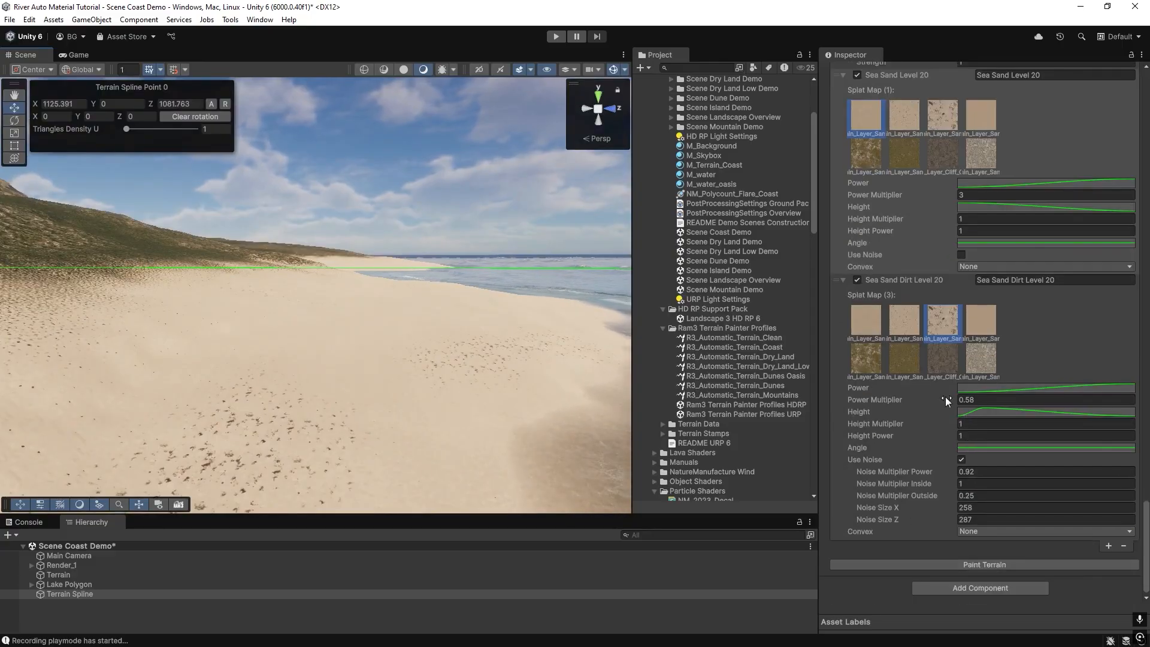
pyautogui.moveTo(382, 326); pyautogui.dragTo(364, 360, button='right')
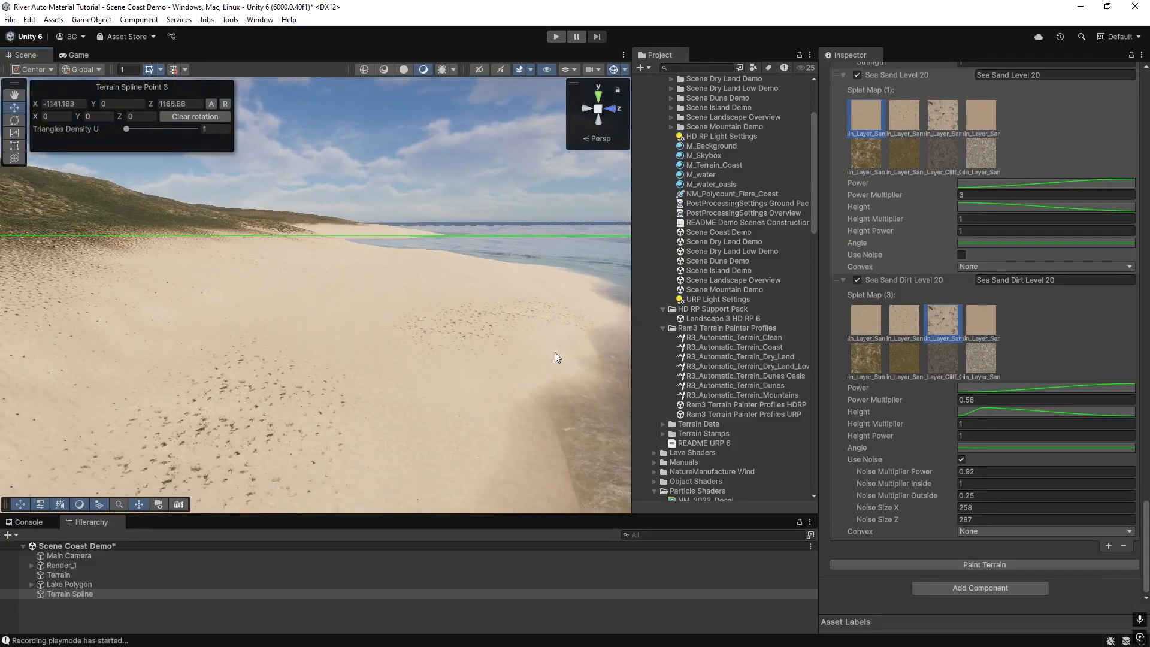
# Collapse both sea sand layers, move Sea Sand Level 20 below Sea Sand Dirt Level 20, and paint the terrain.
pyautogui.click(969, 197)
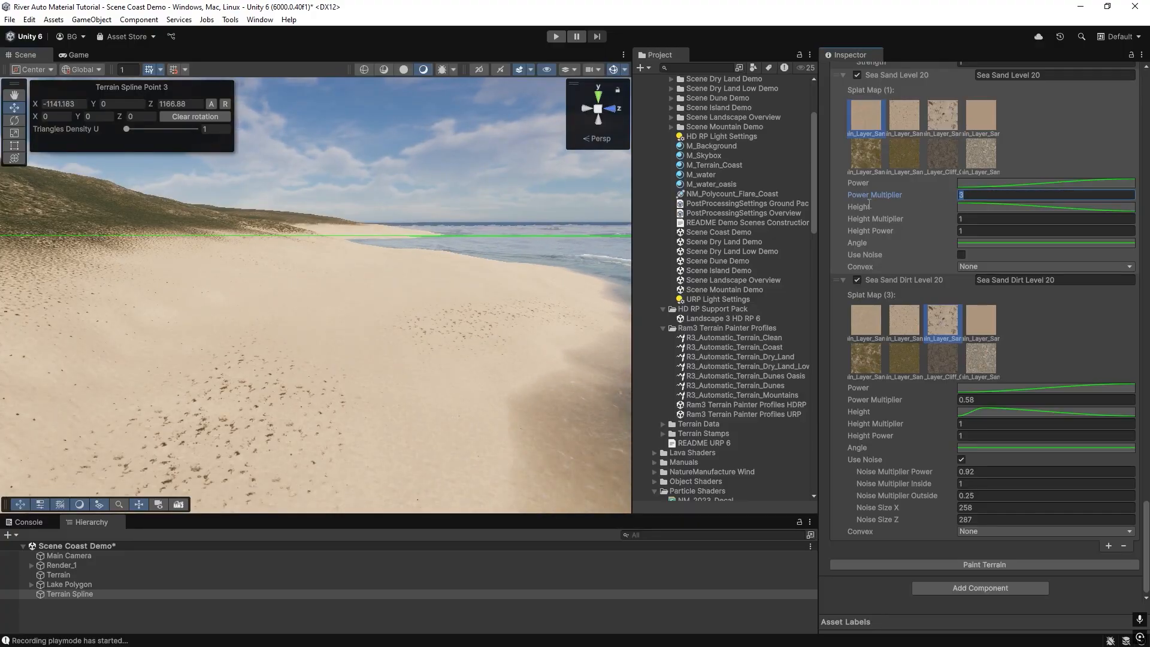
pyautogui.moveTo(390, 325); pyautogui.dragTo(362, 362, button='right')
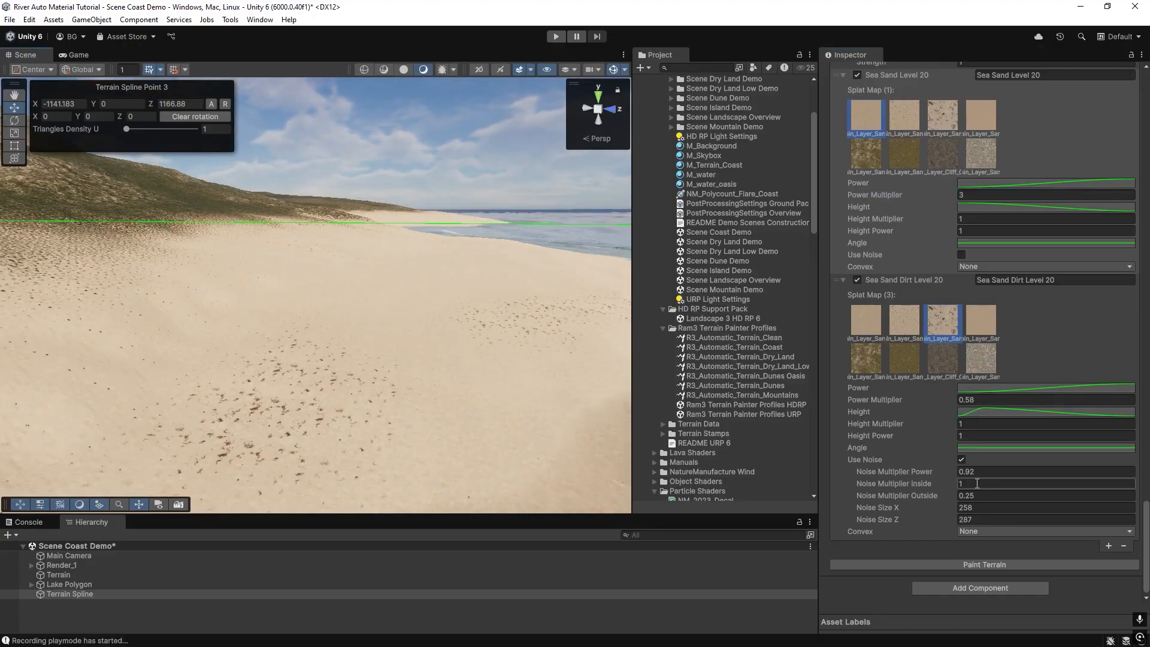
pyautogui.moveTo(325, 343)
pyautogui.keyDown('shift'); pyautogui.mouseDown(button='right')
pyautogui.moveTo(372, 331)
pyautogui.moveTo(298, 375)
pyautogui.mouseUp(button='right'); pyautogui.keyUp('shift')
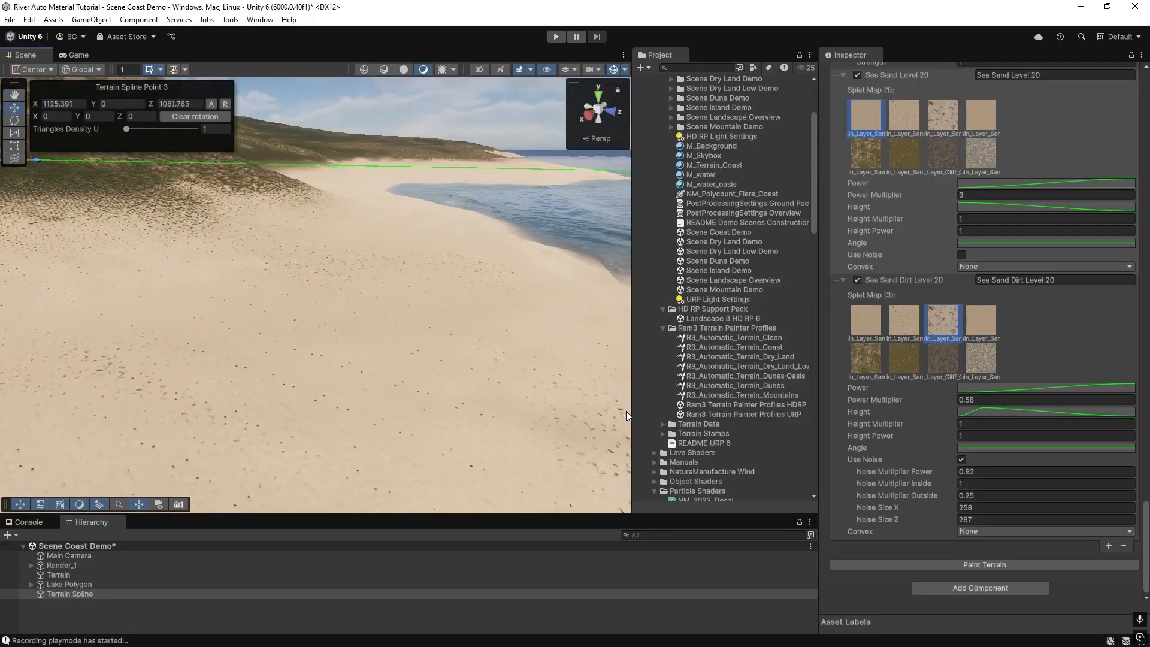
pyautogui.click(842, 280)
pyautogui.click(845, 329)
pyautogui.moveTo(869, 516); pyautogui.dragTo(890, 541)
pyautogui.click(1035, 564)
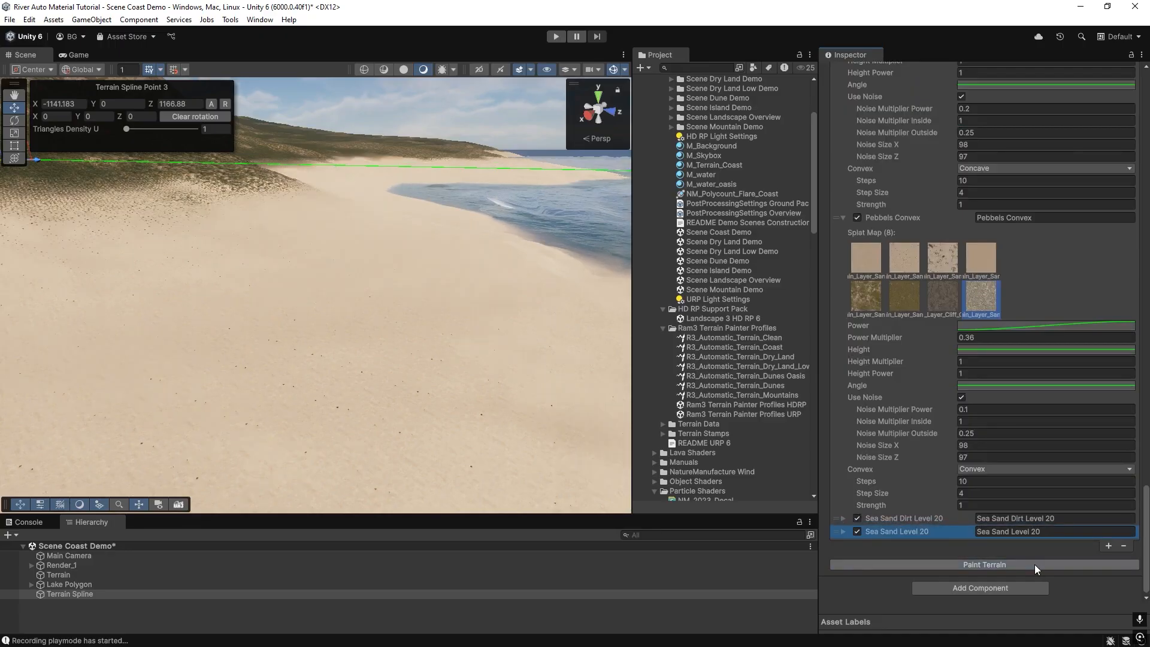
# Add a new layer, put Sea Sand Level 20 back first, and name the new layer Sea Sand Pebbels Level 20.
pyautogui.click(1108, 546)
pyautogui.moveTo(901, 534); pyautogui.dragTo(870, 523)
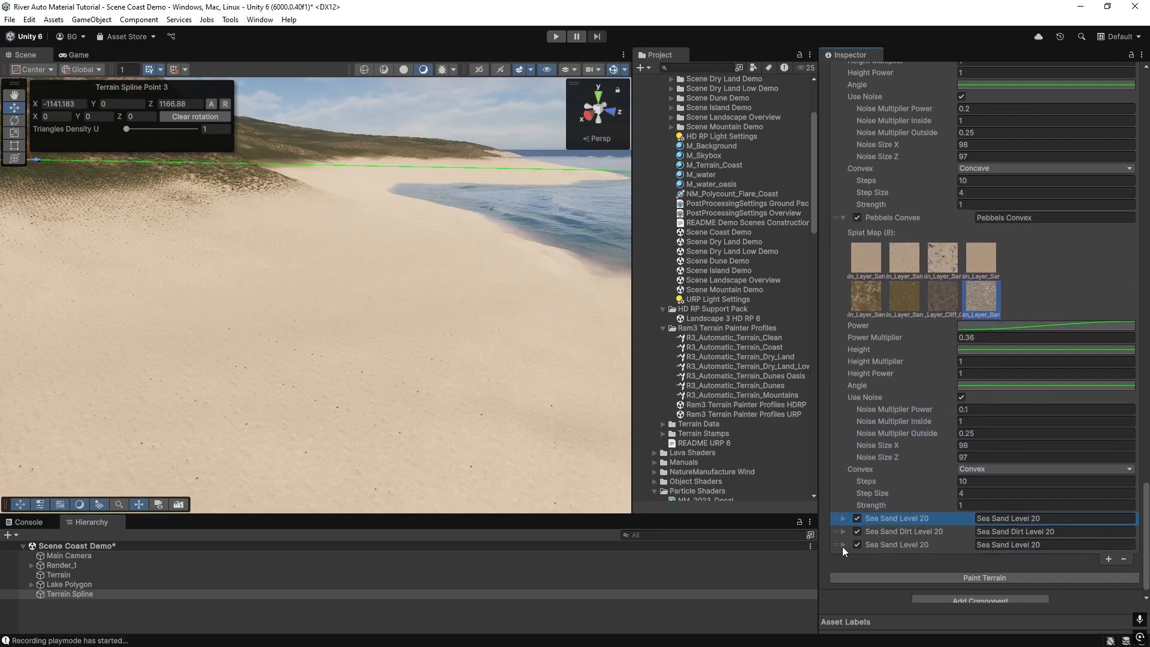
pyautogui.click(843, 546)
pyautogui.scroll(-3, 961, 477)
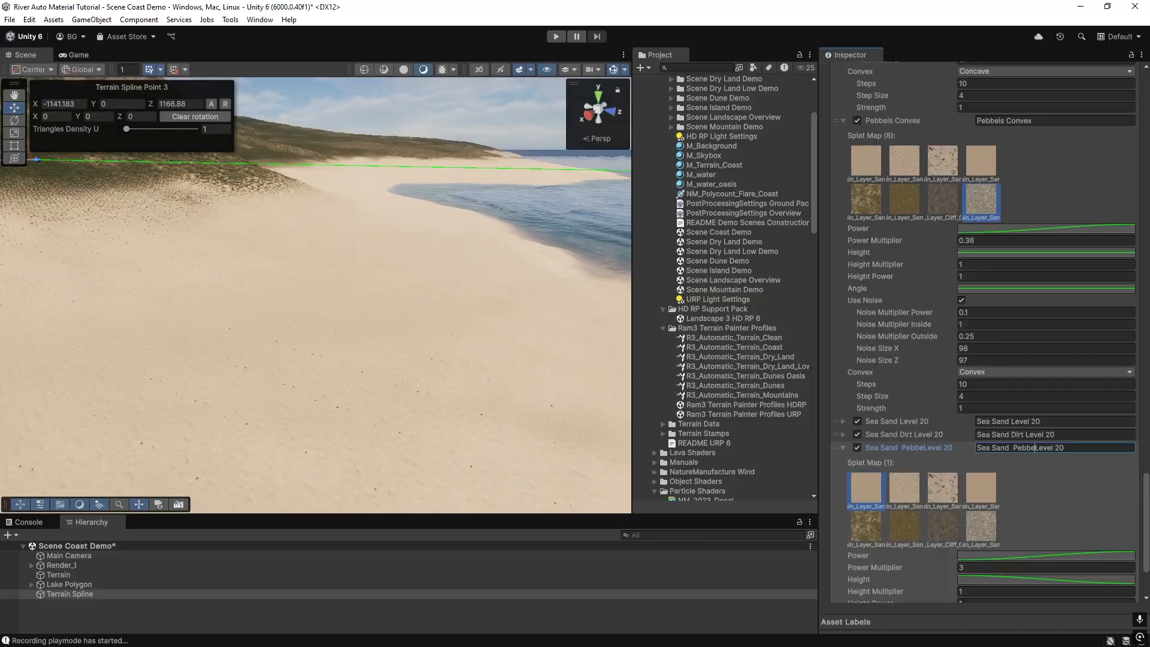
# Give the pebbles layer the second splat texture, enable its Use Noise, and paint the terrain.
pyautogui.click(912, 492)
pyautogui.scroll(-4, 911, 491)
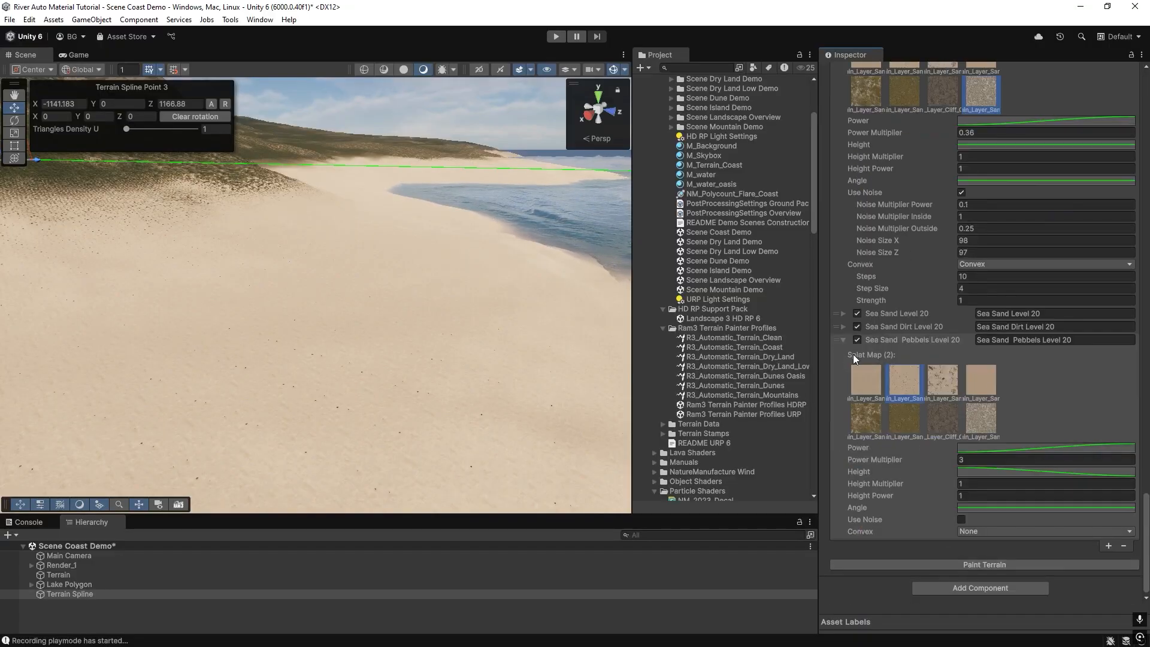
pyautogui.click(961, 518)
pyautogui.scroll(-3, 980, 462)
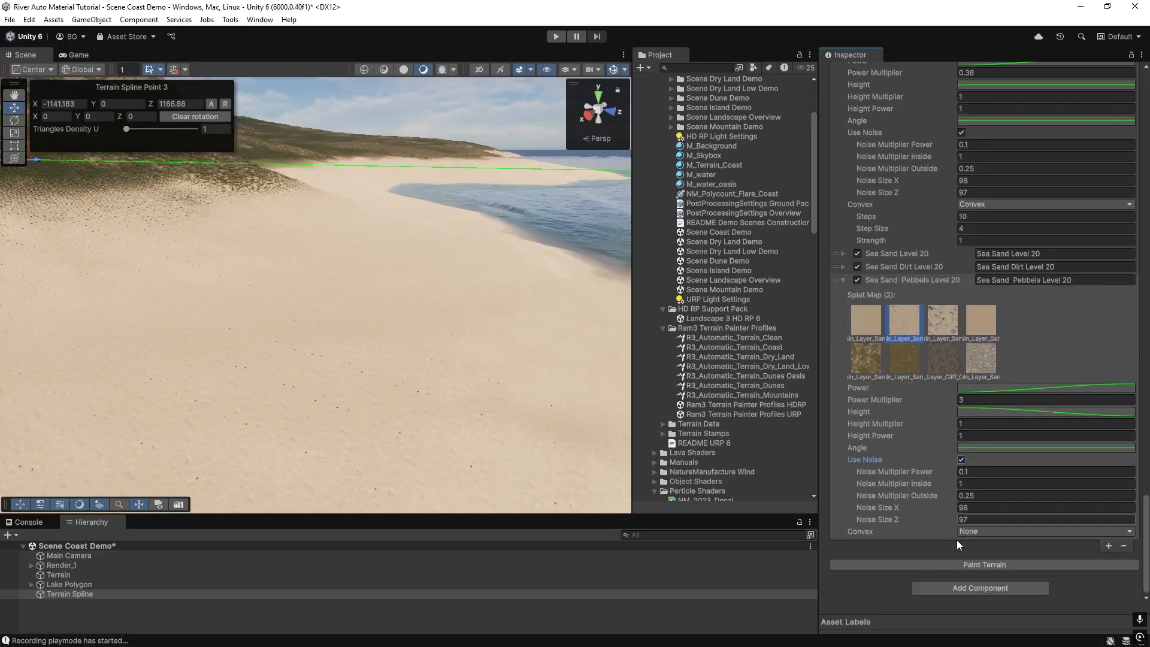
pyautogui.click(979, 564)
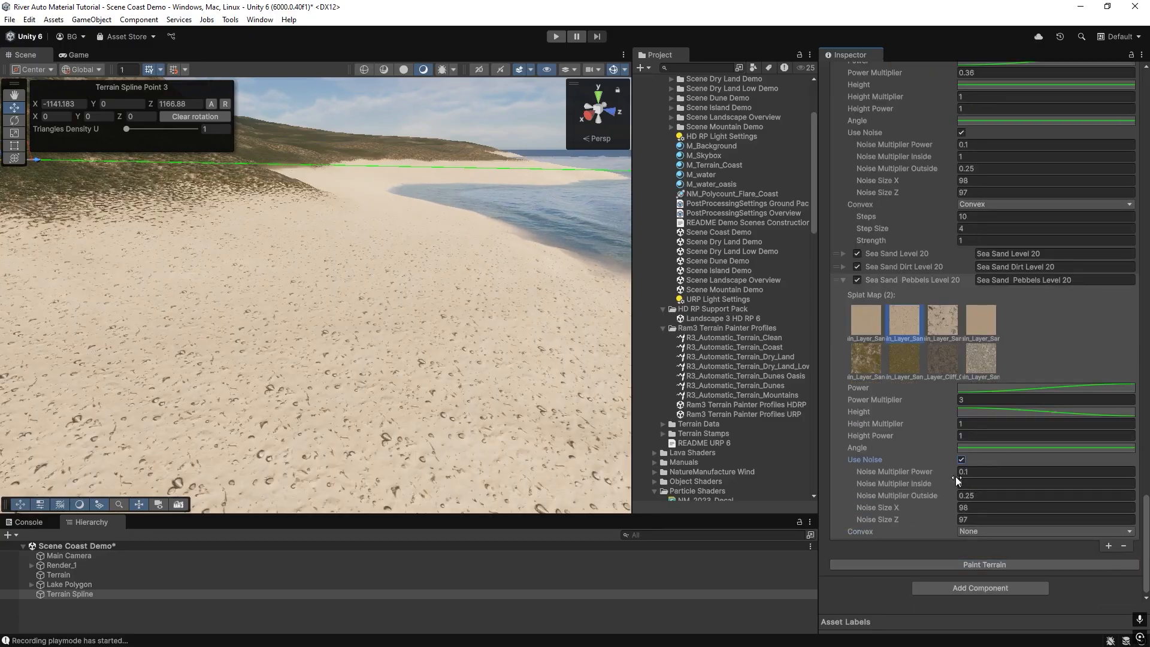
# Set the pebbles layer's Power Multiplier to 0.6 and paint the terrain.
pyautogui.moveTo(925, 404); pyautogui.dragTo(914, 401)
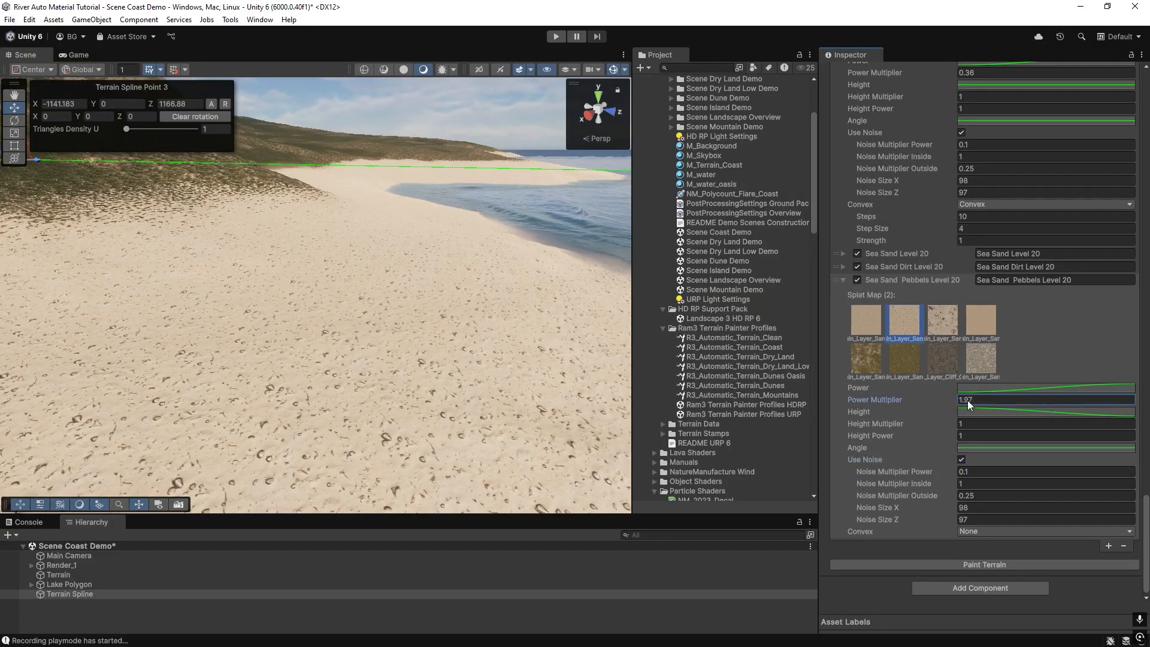
pyautogui.write('0.6')
pyautogui.click(978, 564)
# Set the pebbles layer's Power Multiplier to 0.25 and paint the terrain.
pyautogui.moveTo(455, 392); pyautogui.dragTo(275, 354, button='right')
pyautogui.click(926, 400)
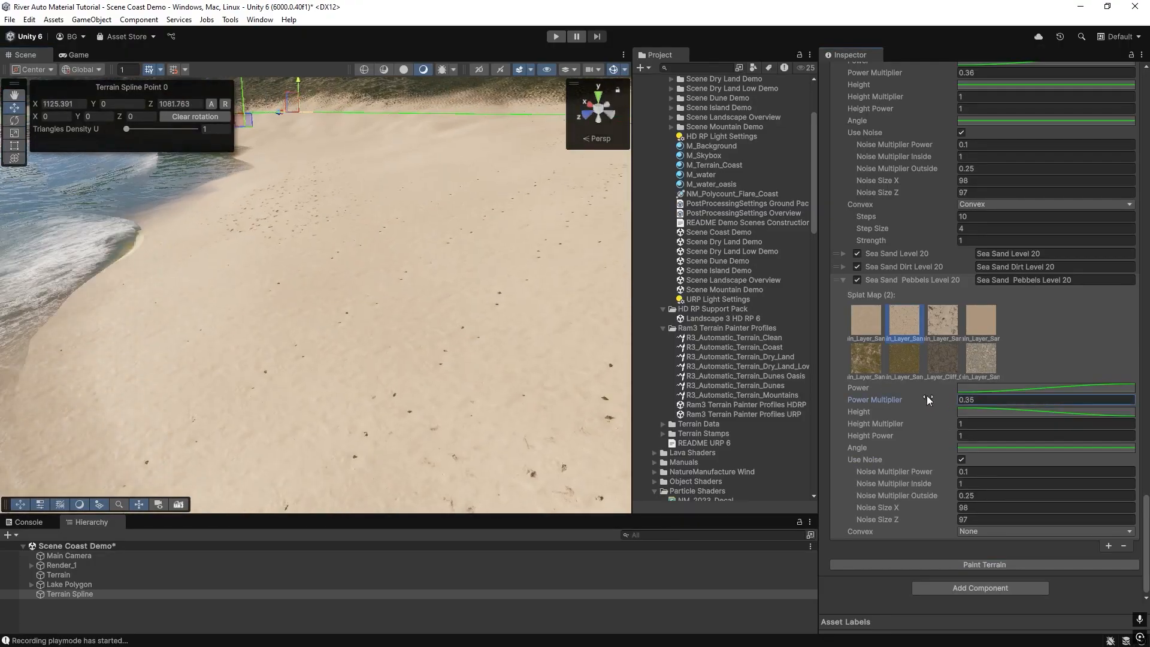
pyautogui.write('0.25')
pyautogui.click(960, 565)
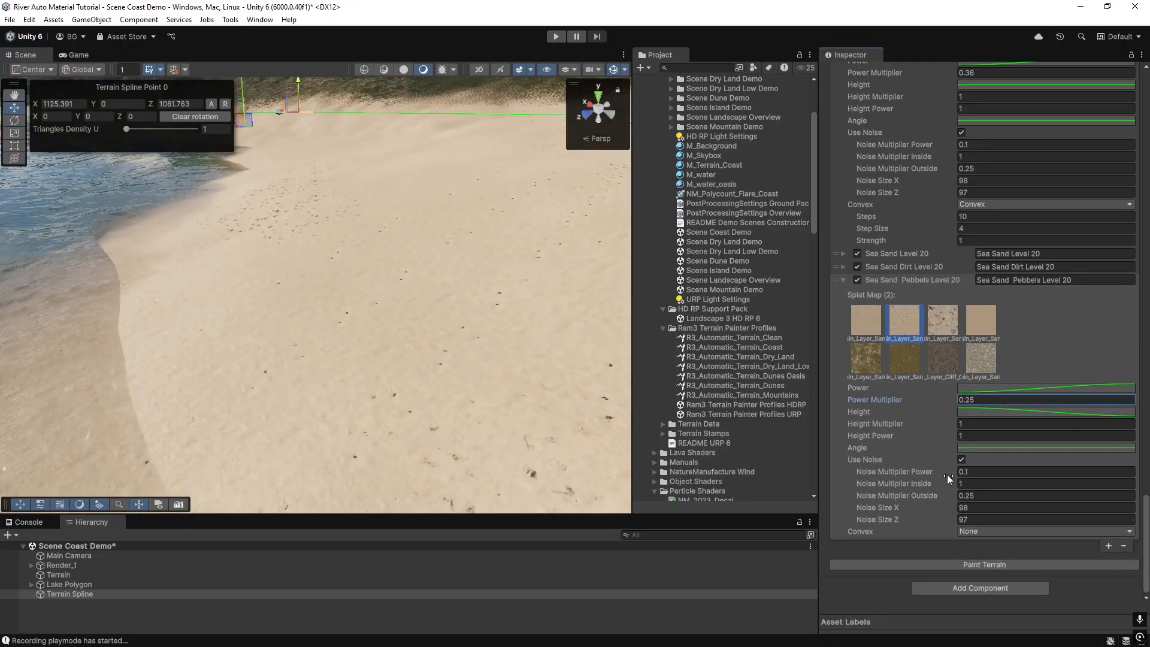
# Set the pebbles layer's Noise Multiplier Power to 1 and paint the terrain.
pyautogui.click(970, 472)
pyautogui.write('1')
pyautogui.click(953, 567)
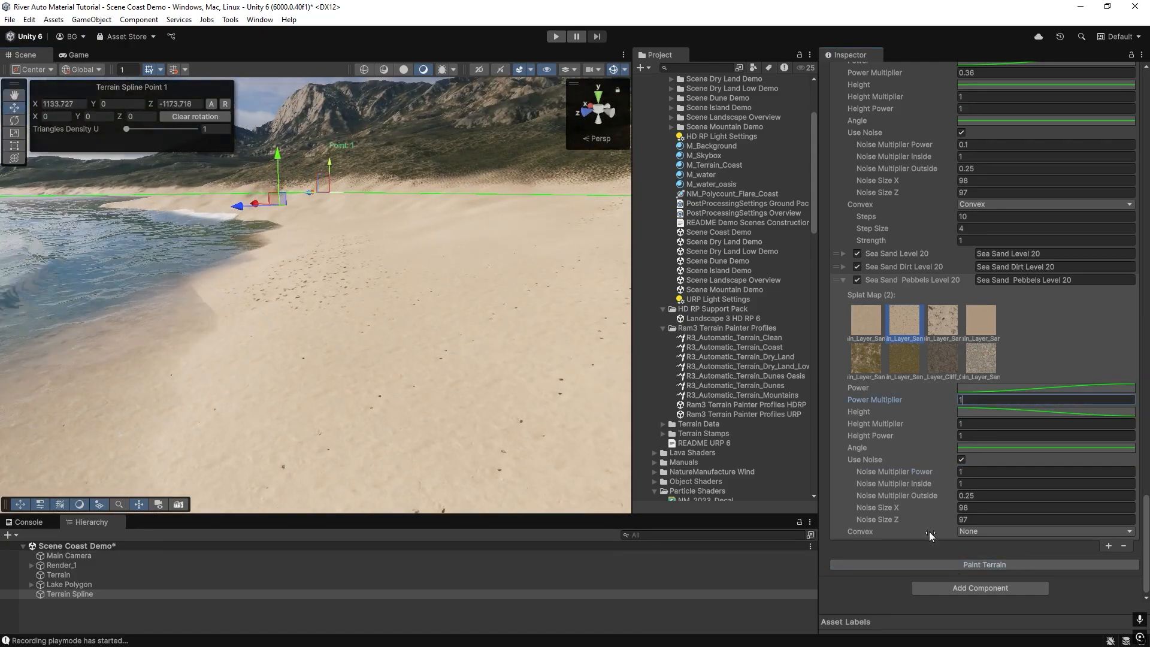
# Set the pebbles Power Multiplier to 1.12, move the pebbles layer above Sea Sand Dirt Level 20, and paint.
pyautogui.click(951, 563)
pyautogui.write('.12')
pyautogui.moveTo(890, 284); pyautogui.dragTo(900, 268)
pyautogui.click(969, 567)
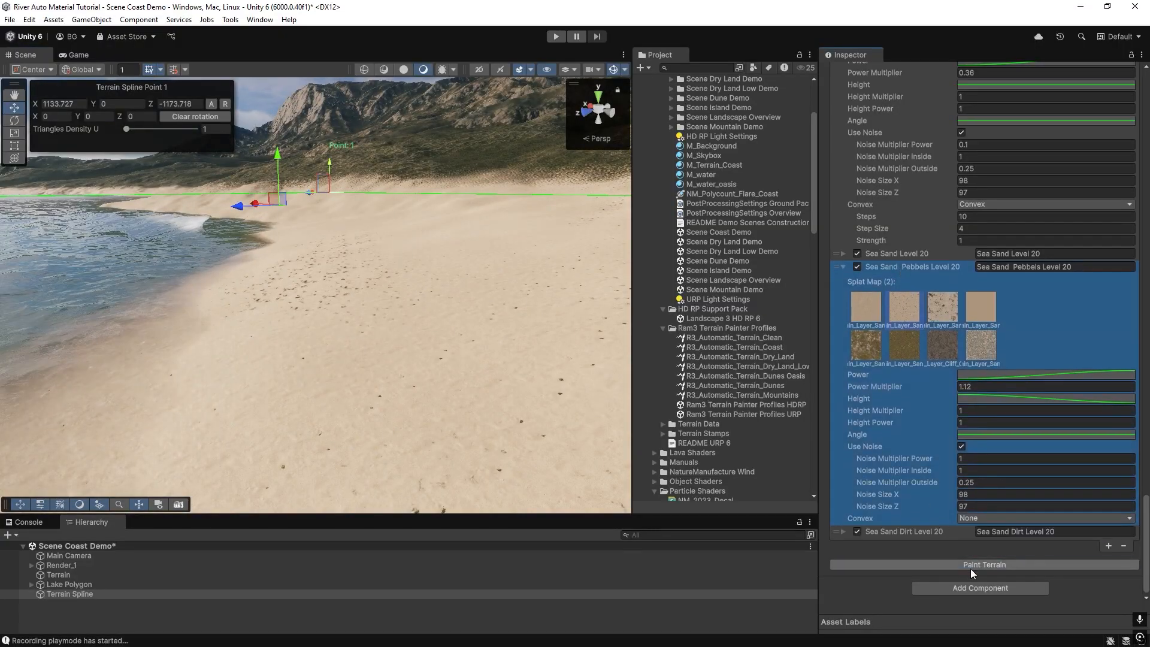
# Set the pebbles layer's Power Multiplier to 2 and paint the terrain.
pyautogui.moveTo(302, 347)
pyautogui.mouseDown(button='right')
pyautogui.moveTo(284, 331)
pyautogui.moveTo(283, 348)
pyautogui.mouseUp(button='right')
pyautogui.moveTo(434, 342); pyautogui.dragTo(465, 413, button='right')
pyautogui.press('w')
pyautogui.click(983, 386)
pyautogui.write('2')
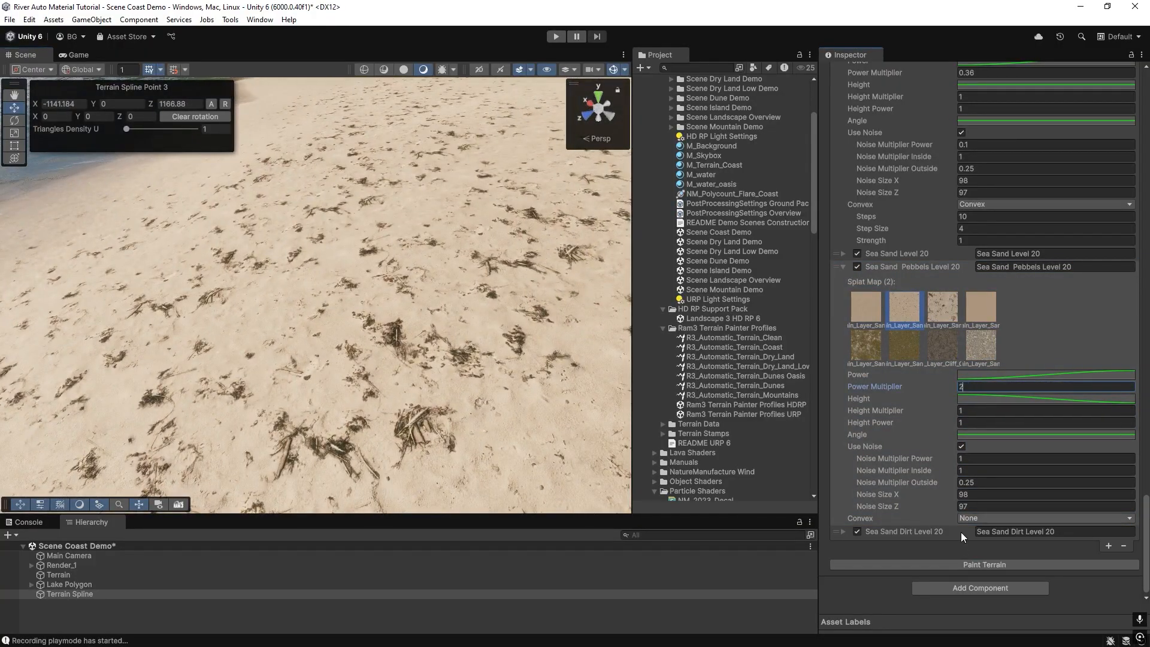
pyautogui.click(963, 564)
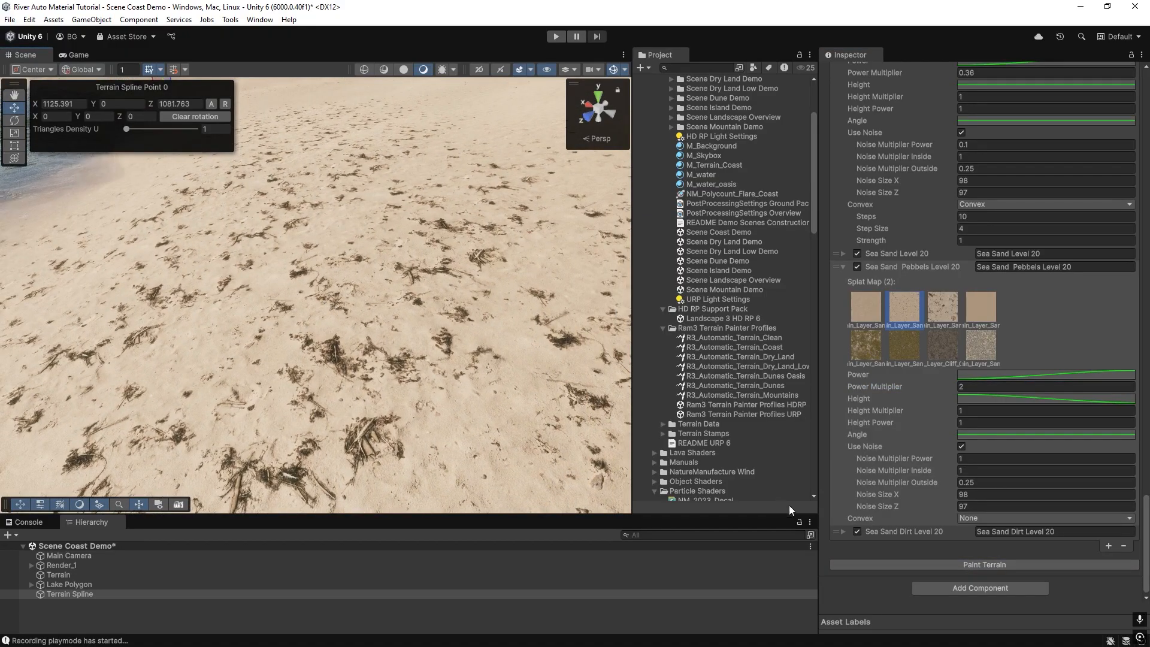
# Disable the Sea Sand Dirt Level 20 layer and paint the terrain.
pyautogui.click(842, 531)
pyautogui.scroll(-3, 844, 498)
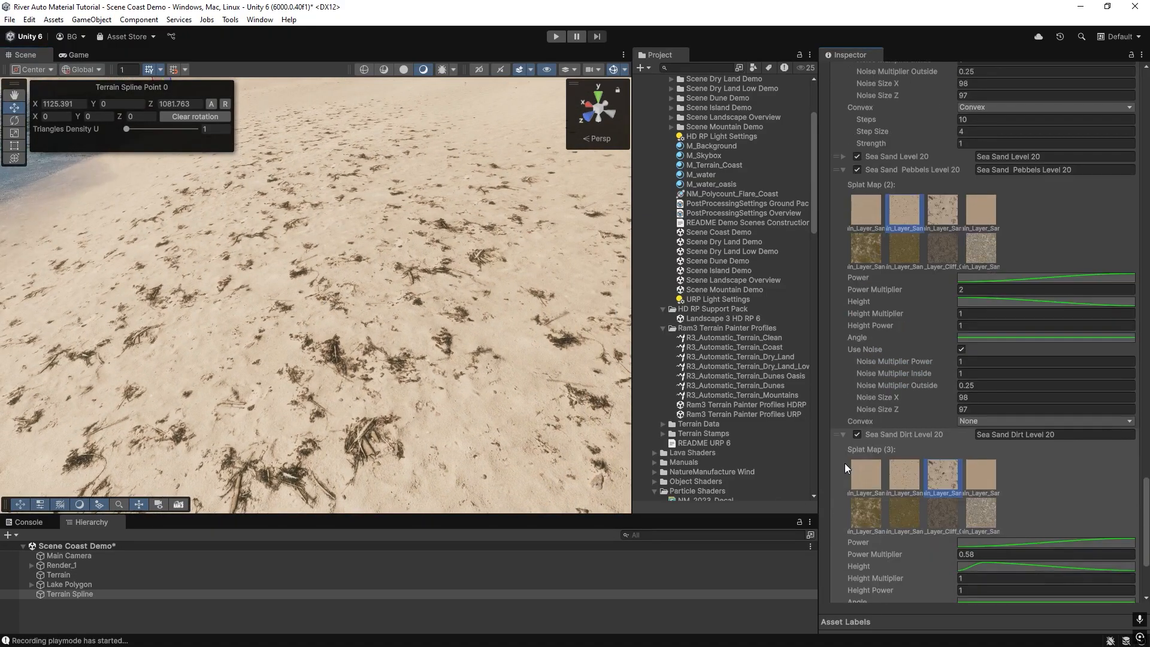
pyautogui.click(843, 437)
pyautogui.moveTo(311, 294); pyautogui.dragTo(102, 278, button='right')
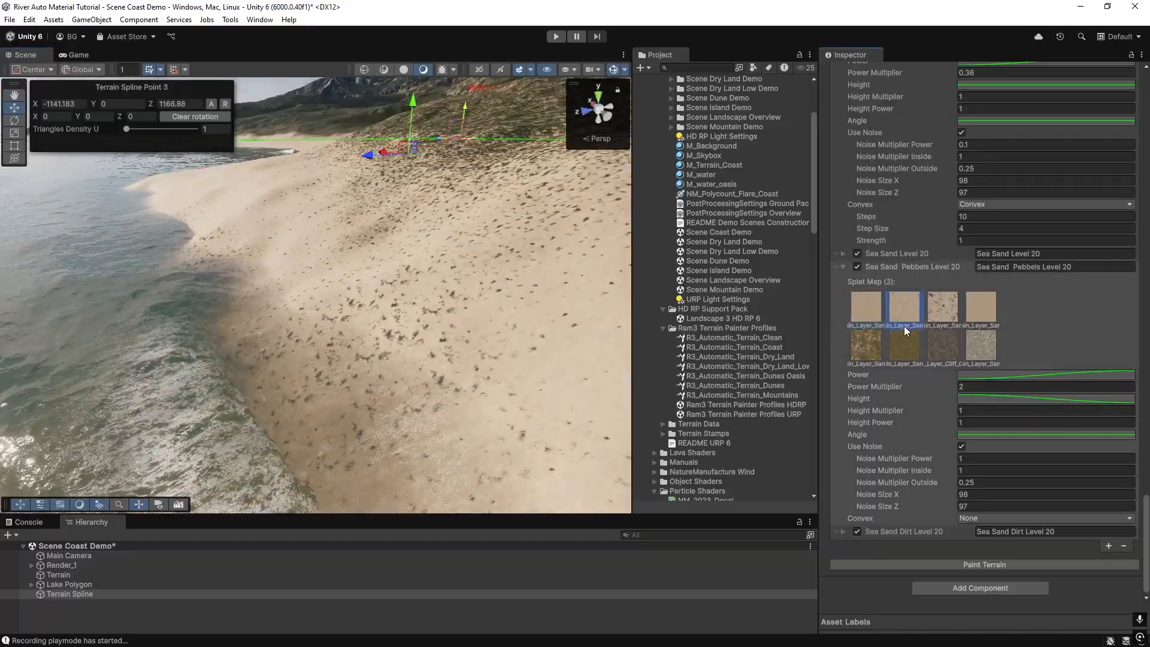
pyautogui.click(858, 532)
pyautogui.click(892, 568)
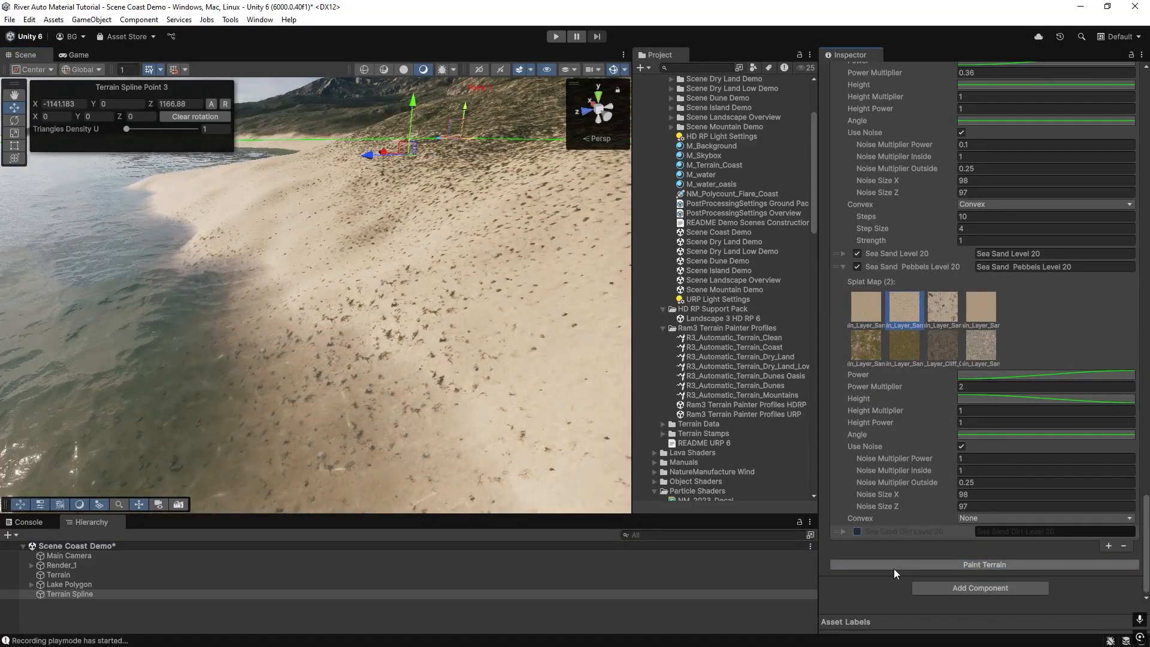
pyautogui.moveTo(321, 332); pyautogui.dragTo(643, 299, button='right')
pyautogui.click(843, 254)
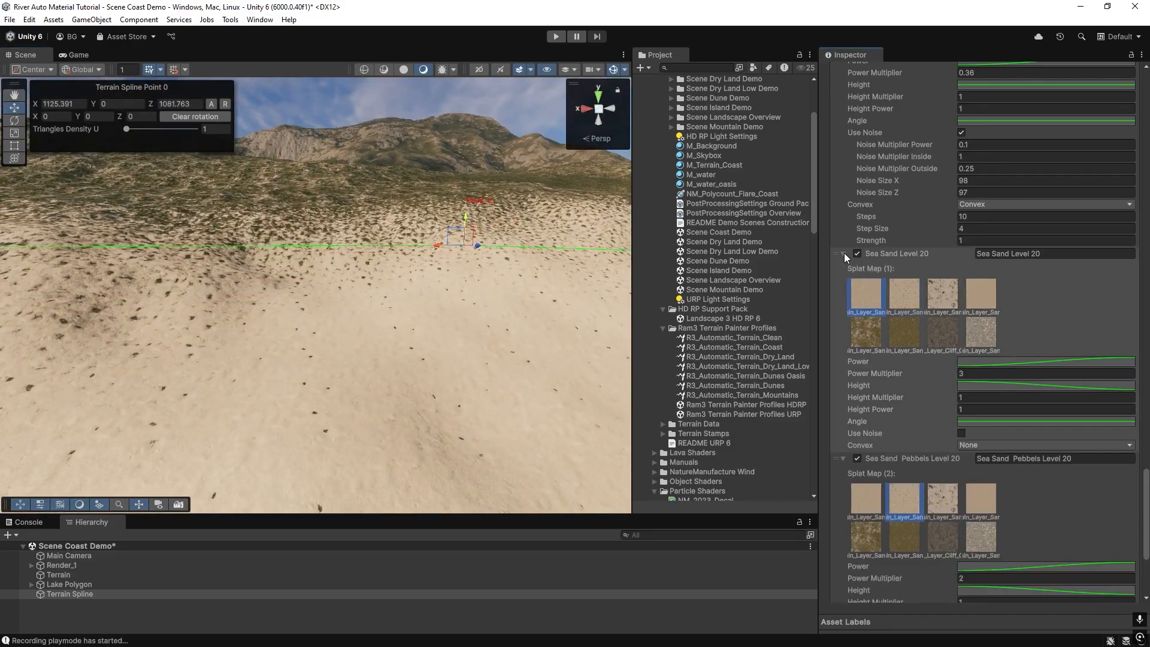
pyautogui.click(844, 252)
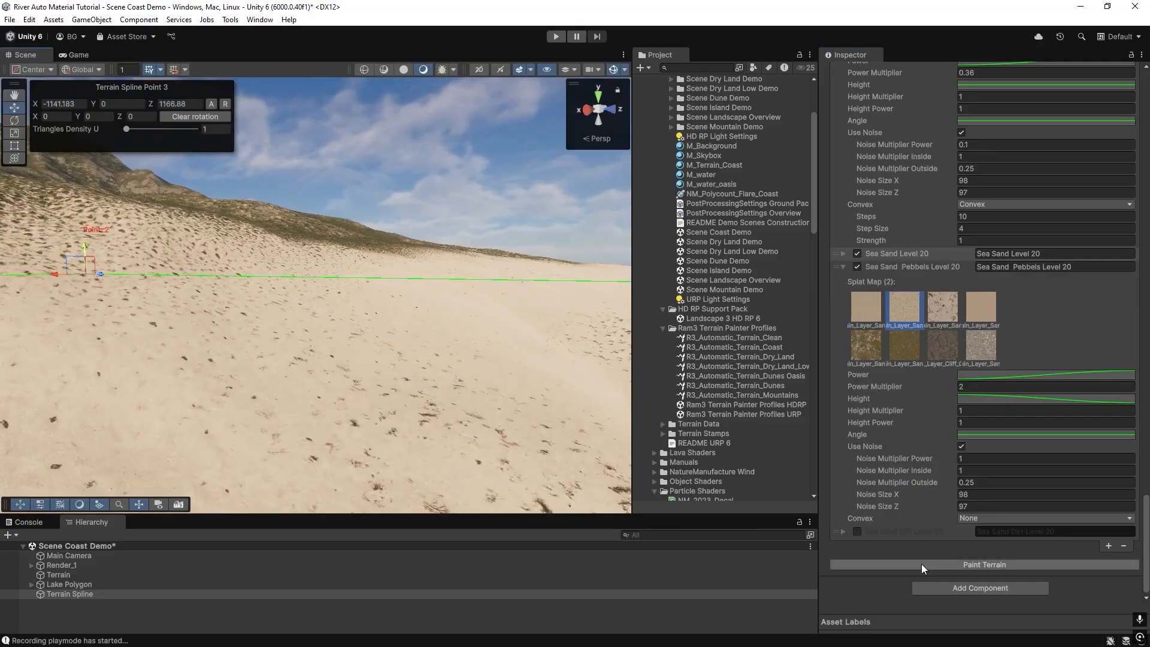
pyautogui.moveTo(387, 367); pyautogui.dragTo(2, 424, button='right')
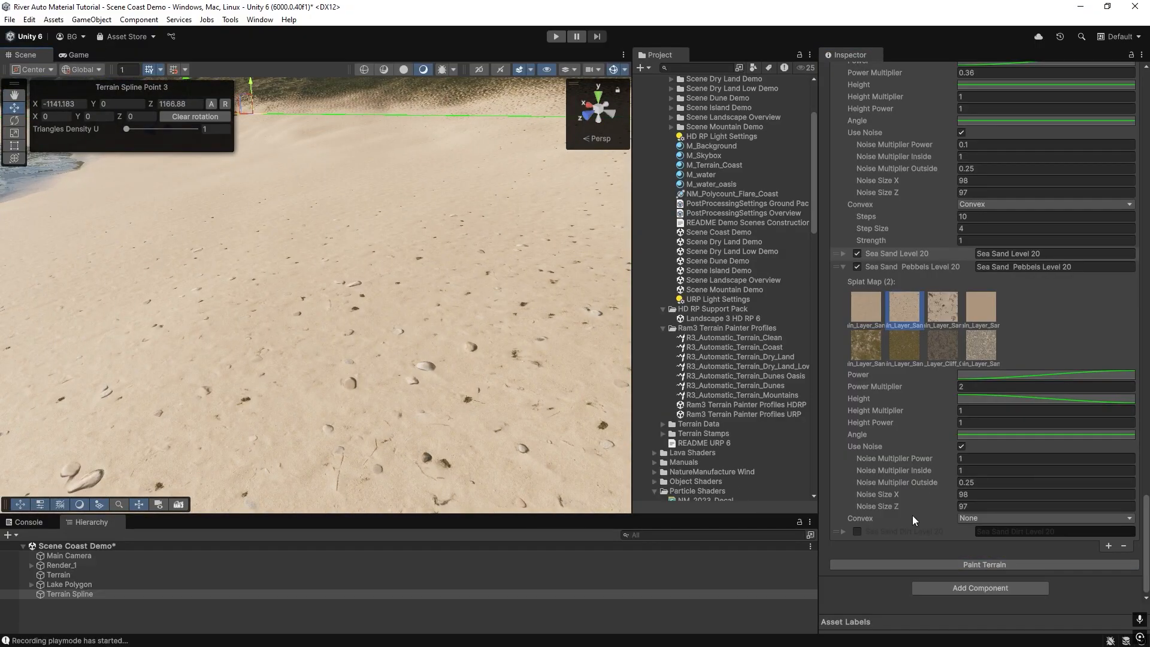
pyautogui.click(843, 532)
pyautogui.scroll(-5, 962, 416)
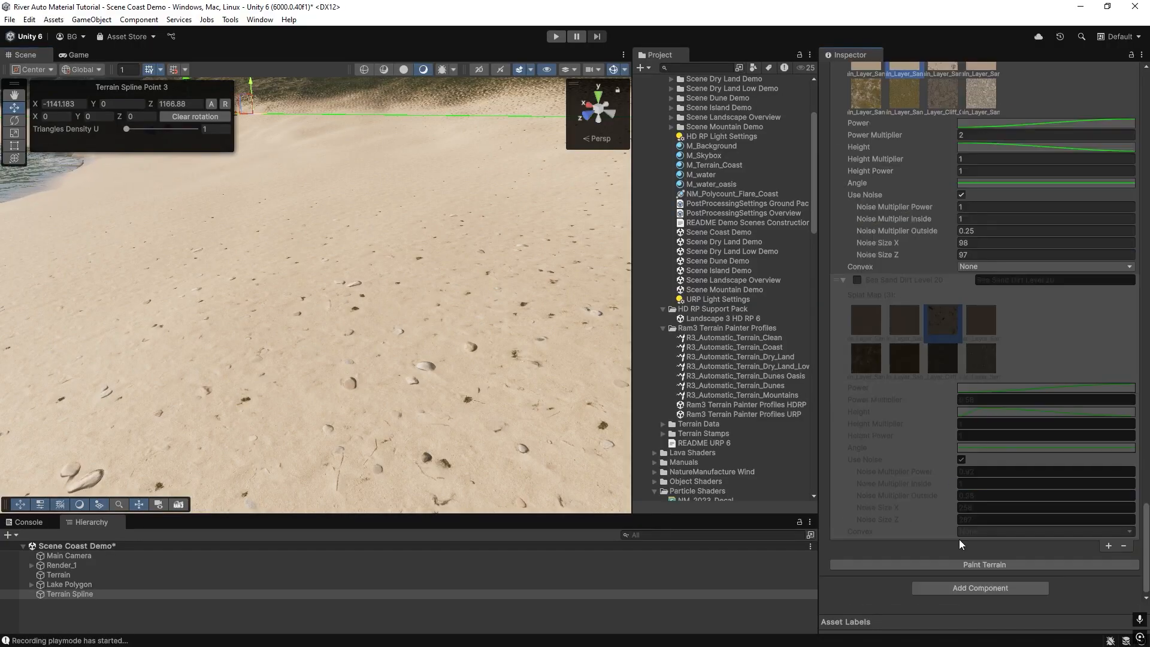
pyautogui.scroll(4, 954, 346)
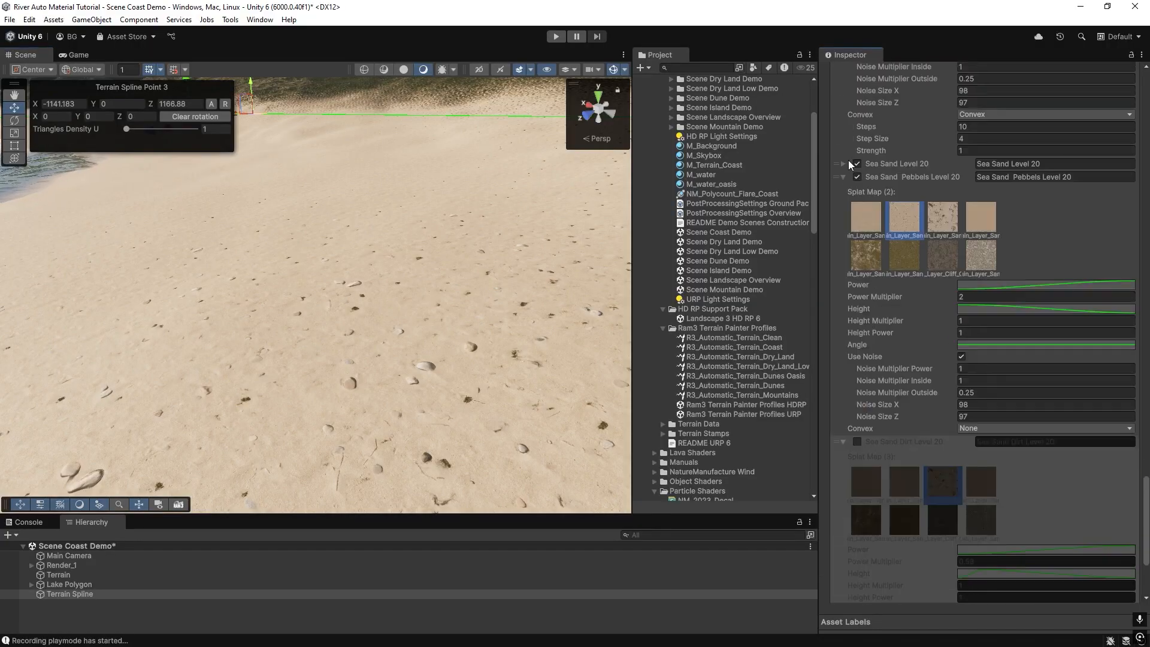
pyautogui.click(845, 163)
pyautogui.click(842, 163)
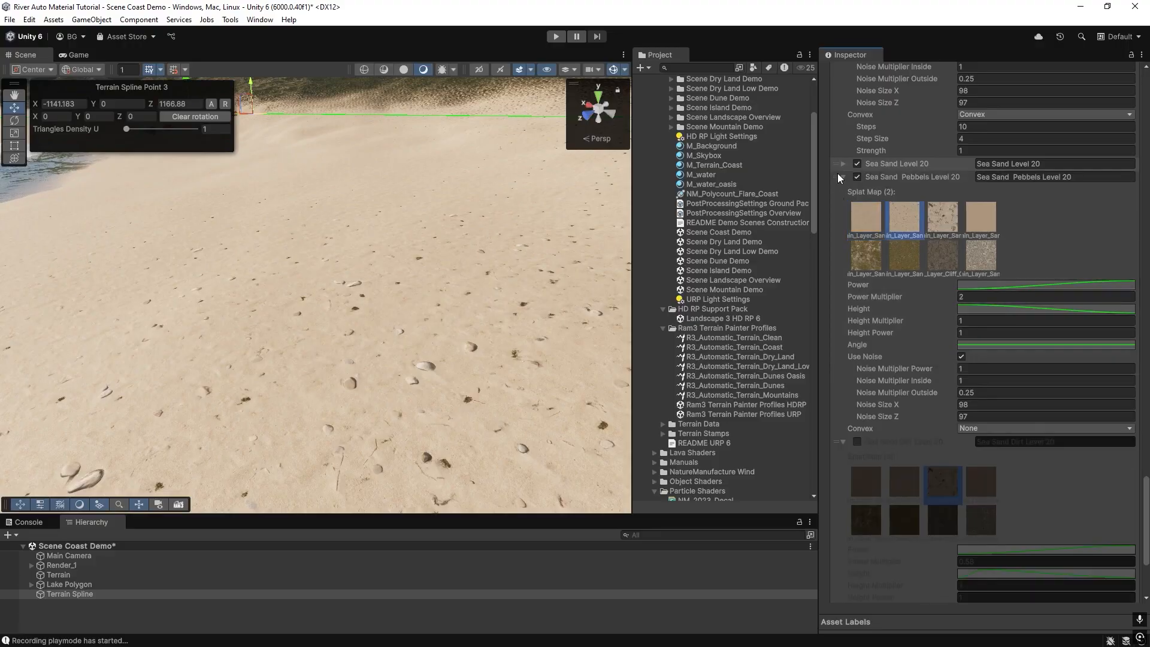
# Set the Sea Sand Pebbles Level 20 layer's Noise Size X to 198 and Noise Size Z to 197.
pyautogui.click(960, 404)
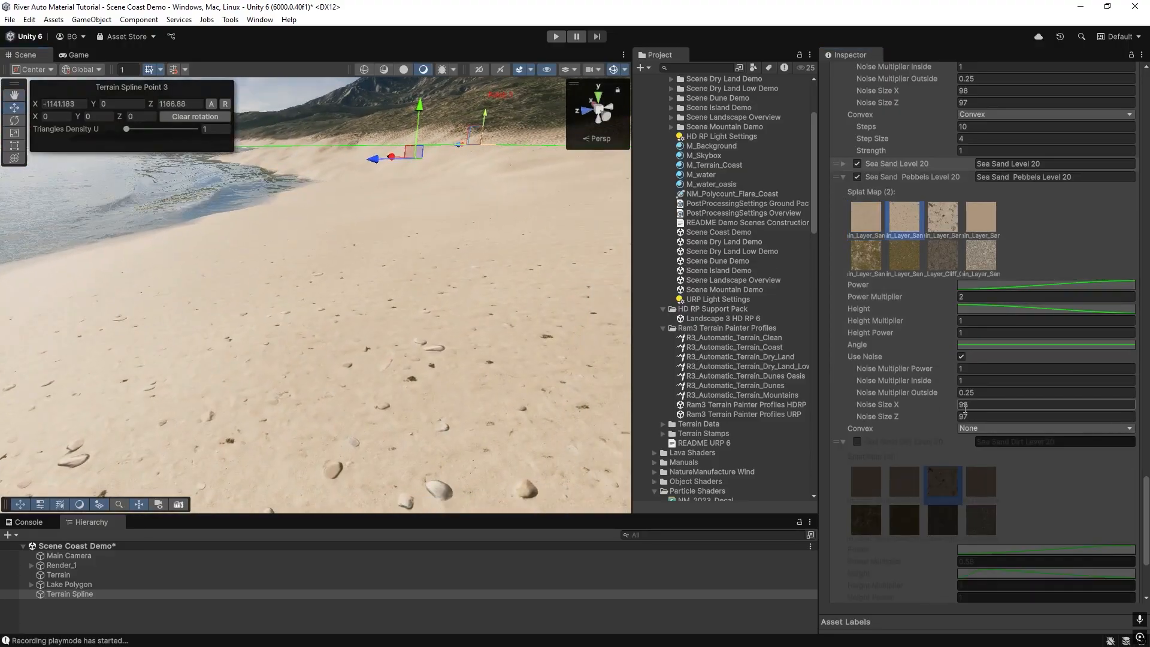
pyautogui.write('1')
pyautogui.click(958, 417)
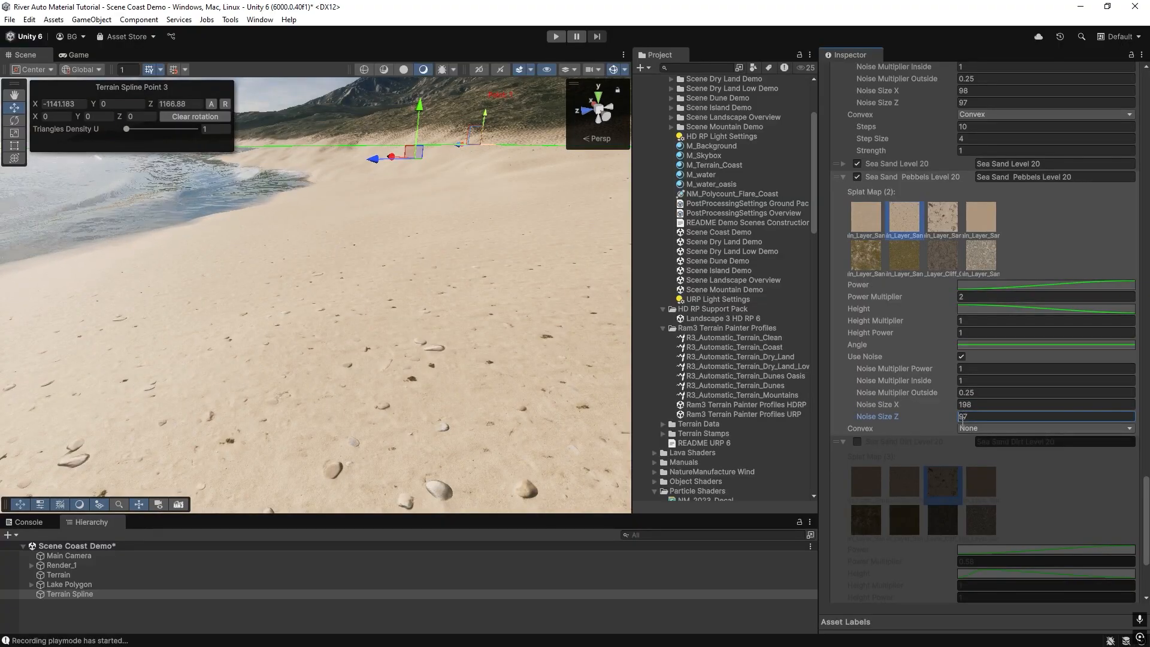
pyautogui.write('1')
pyautogui.scroll(-3, 969, 461)
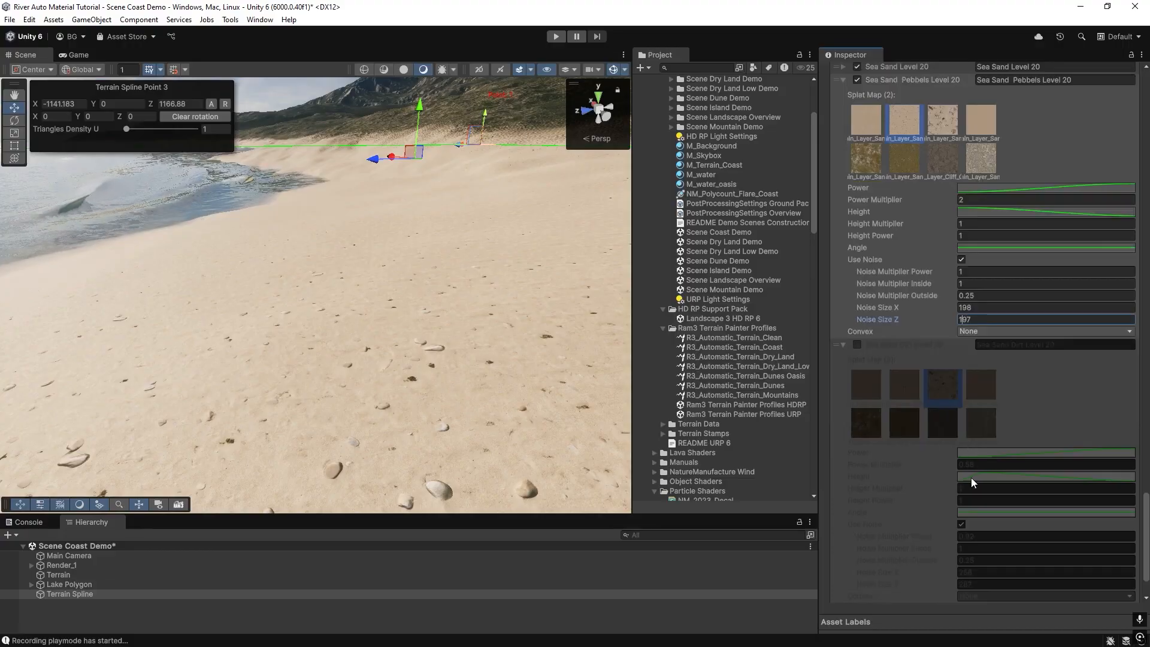
# Set the pebbles layer's Noise Size X to 148 and Noise Size Z to 147, and paint the terrain.
pyautogui.click(963, 308)
pyautogui.write('4')
pyautogui.moveTo(962, 320); pyautogui.dragTo(965, 320)
pyautogui.write('4')
pyautogui.scroll(-3, 987, 559)
pyautogui.click(984, 565)
pyautogui.moveTo(102, 249)
pyautogui.mouseDown(button='right')
pyautogui.moveTo(396, 308)
pyautogui.moveTo(487, 301)
pyautogui.mouseUp(button='right')
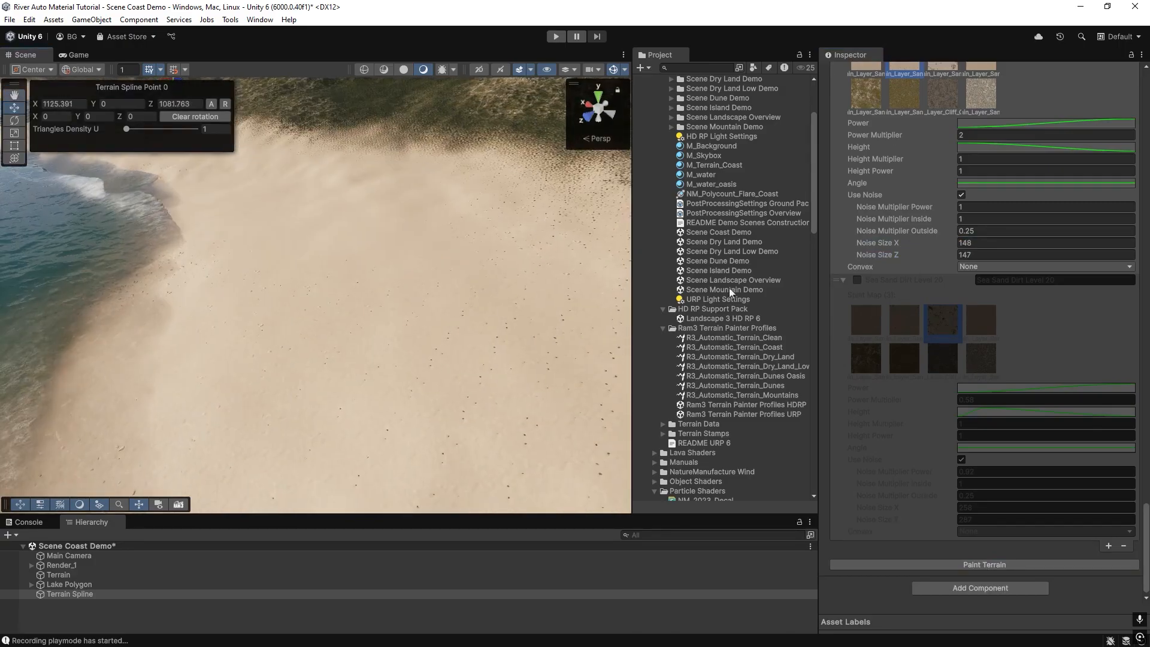
# Set the pebbles layer's Power Multiplier to 3 and paint the terrain.
pyautogui.scroll(3, 935, 264)
pyautogui.click(962, 232)
pyautogui.write('3')
pyautogui.scroll(-3, 951, 475)
pyautogui.click(998, 566)
pyautogui.moveTo(300, 287); pyautogui.dragTo(217, 206, button='right')
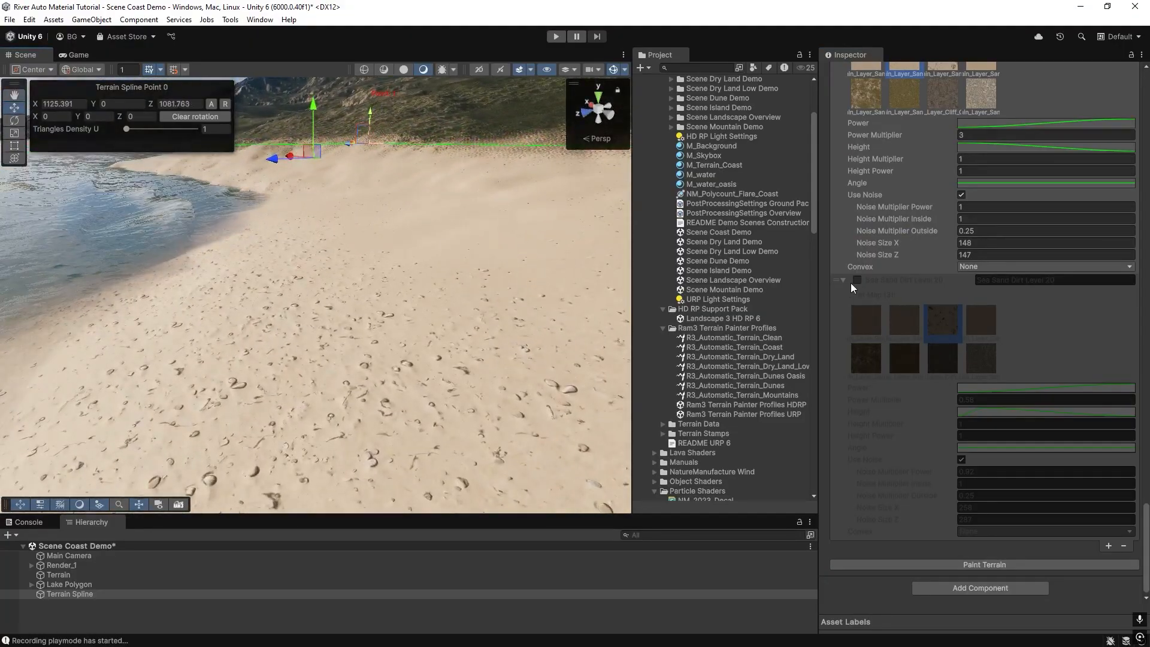
# Re-enable the Sea Sand Dirt Level 20 layer and paint the terrain.
pyautogui.click(856, 280)
pyautogui.click(950, 564)
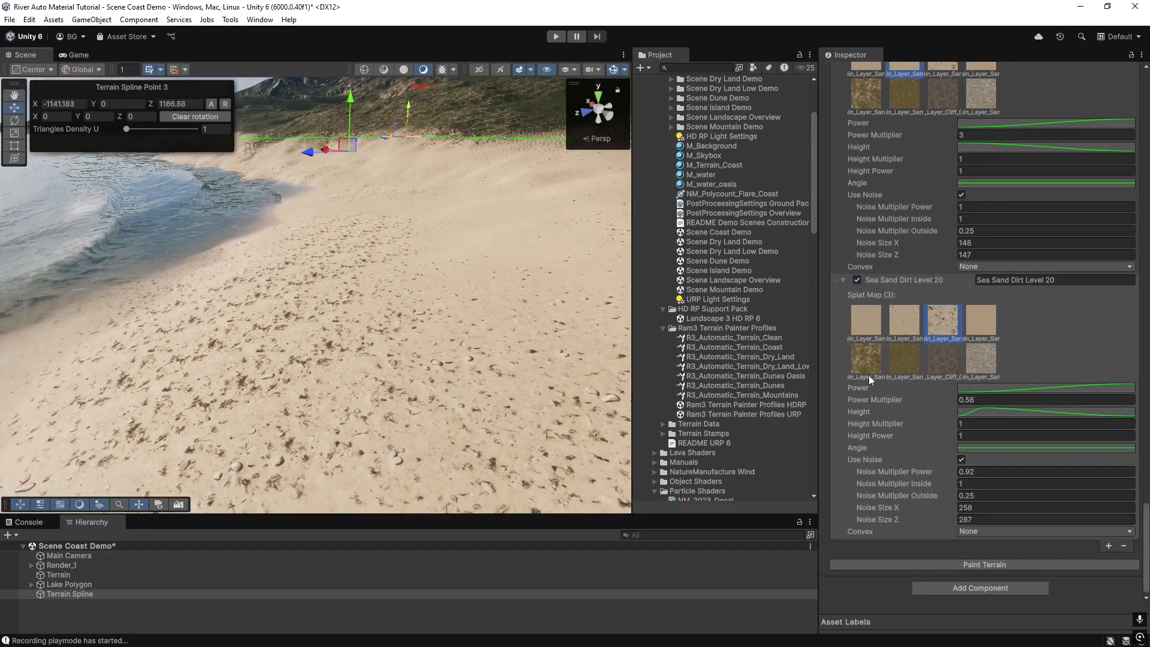
# Set the Sea Sand Dirt Level 20 layer's Power Multiplier to 0.39 and paint the terrain.
pyautogui.moveTo(933, 400); pyautogui.dragTo(931, 399)
pyautogui.click(975, 565)
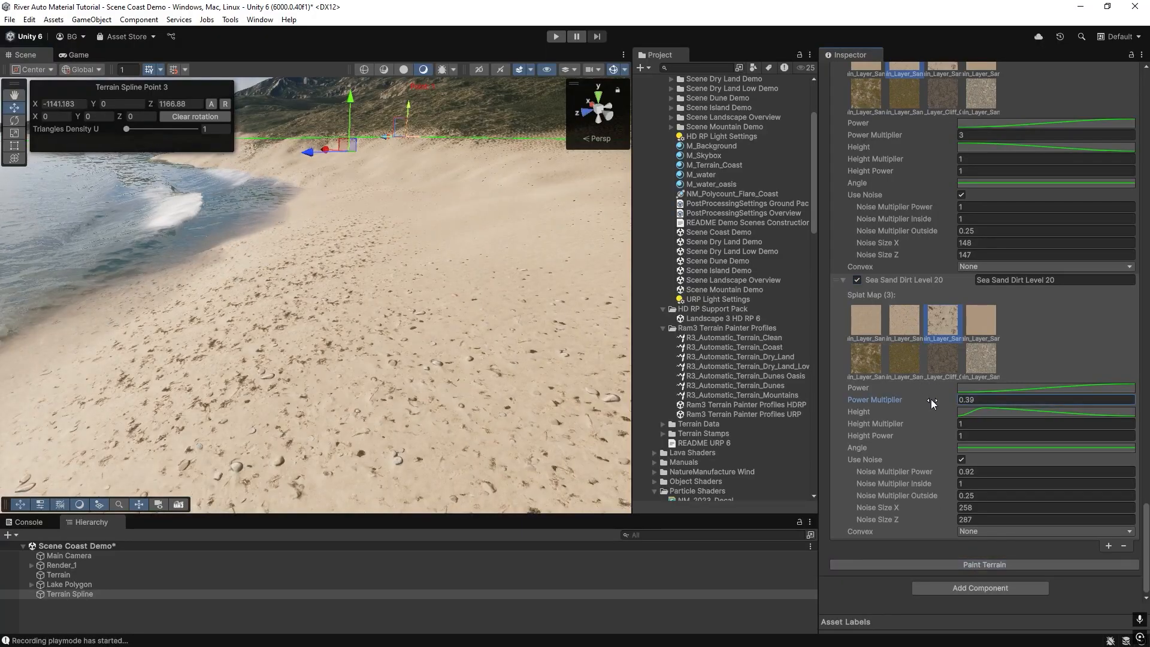
pyautogui.click(977, 565)
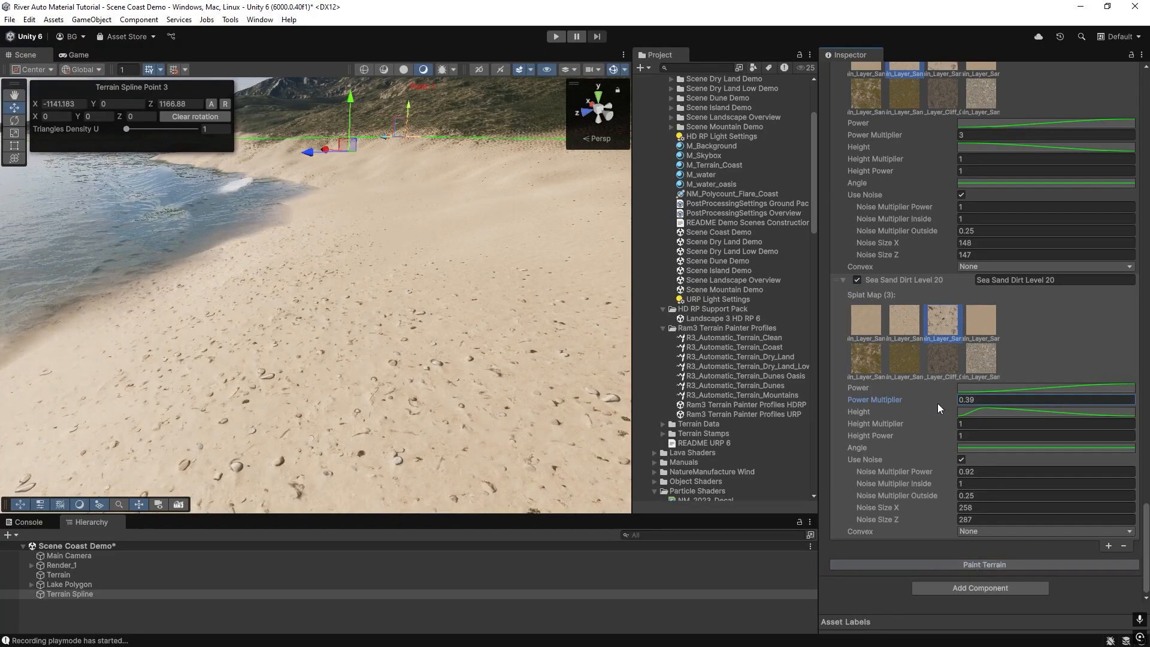
# Set the Sea Sand Dirt Level 20 layer's Power Multiplier to 0.46 and paint the terrain.
pyautogui.moveTo(935, 398); pyautogui.dragTo(939, 399)
pyautogui.click(972, 565)
pyautogui.moveTo(188, 290)
pyautogui.mouseDown(button='right')
pyautogui.moveTo(383, 320)
pyautogui.moveTo(359, 264)
pyautogui.moveTo(299, 336)
pyautogui.moveTo(220, 372)
pyautogui.moveTo(302, 379)
pyautogui.moveTo(339, 322)
pyautogui.moveTo(401, 316)
pyautogui.moveTo(342, 308)
pyautogui.moveTo(335, 254)
pyautogui.moveTo(454, 253)
pyautogui.moveTo(436, 321)
pyautogui.moveTo(474, 275)
pyautogui.moveTo(365, 306)
pyautogui.moveTo(297, 271)
pyautogui.mouseUp(button='right')
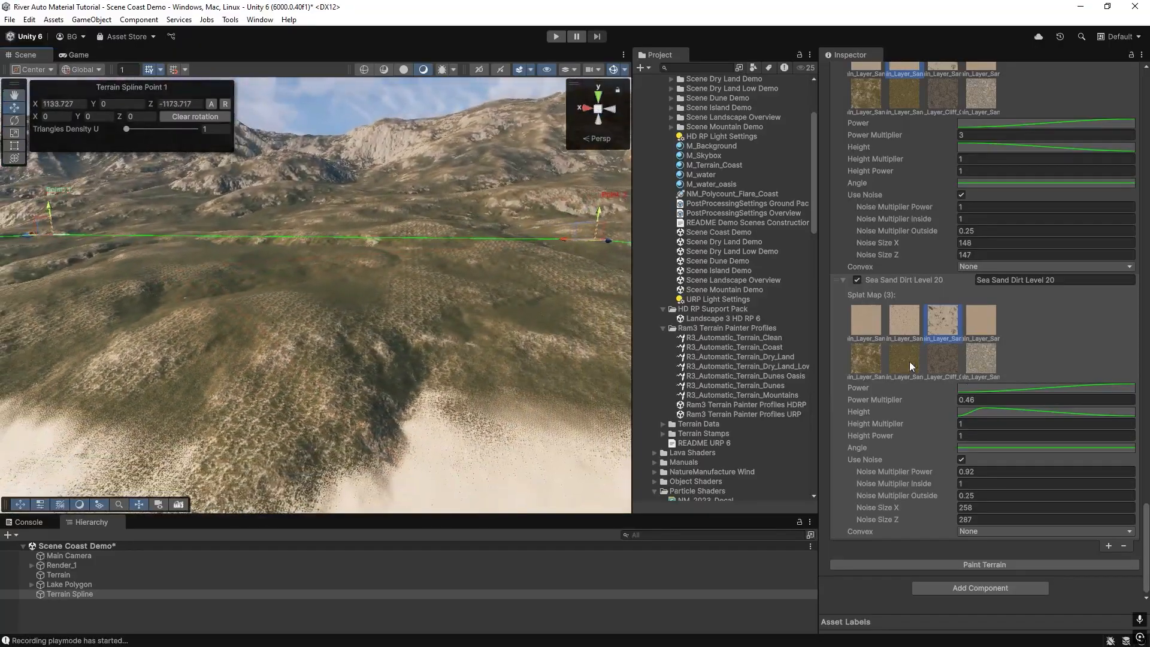
pyautogui.moveTo(427, 381); pyautogui.dragTo(369, 380, button='right')
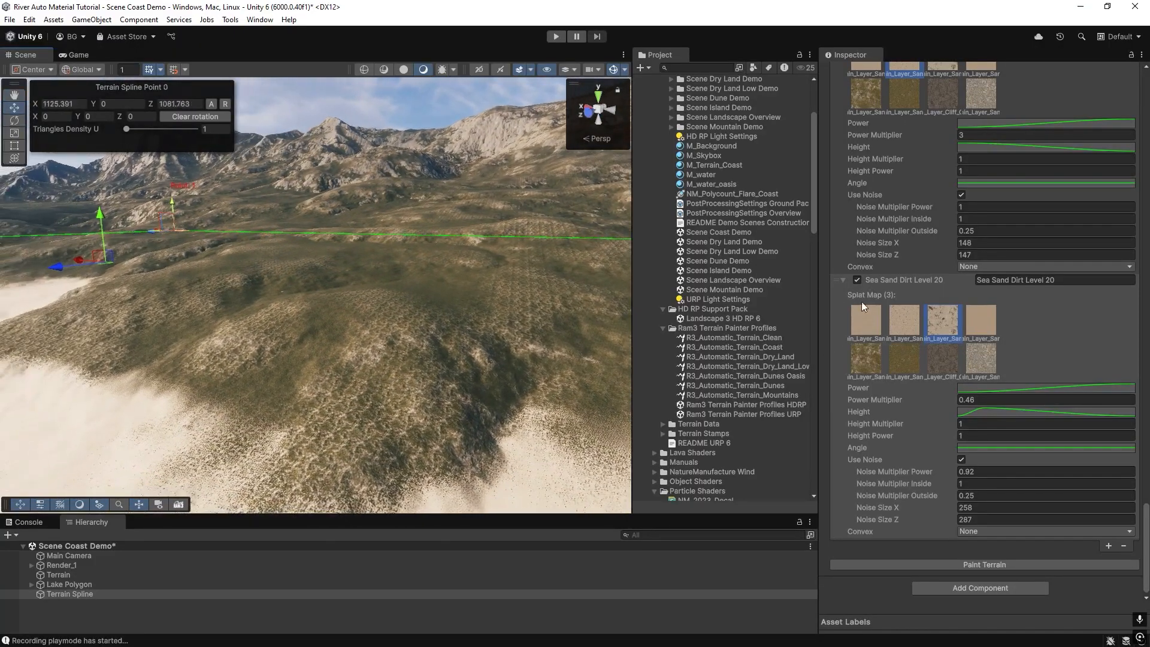
pyautogui.scroll(7, 873, 307)
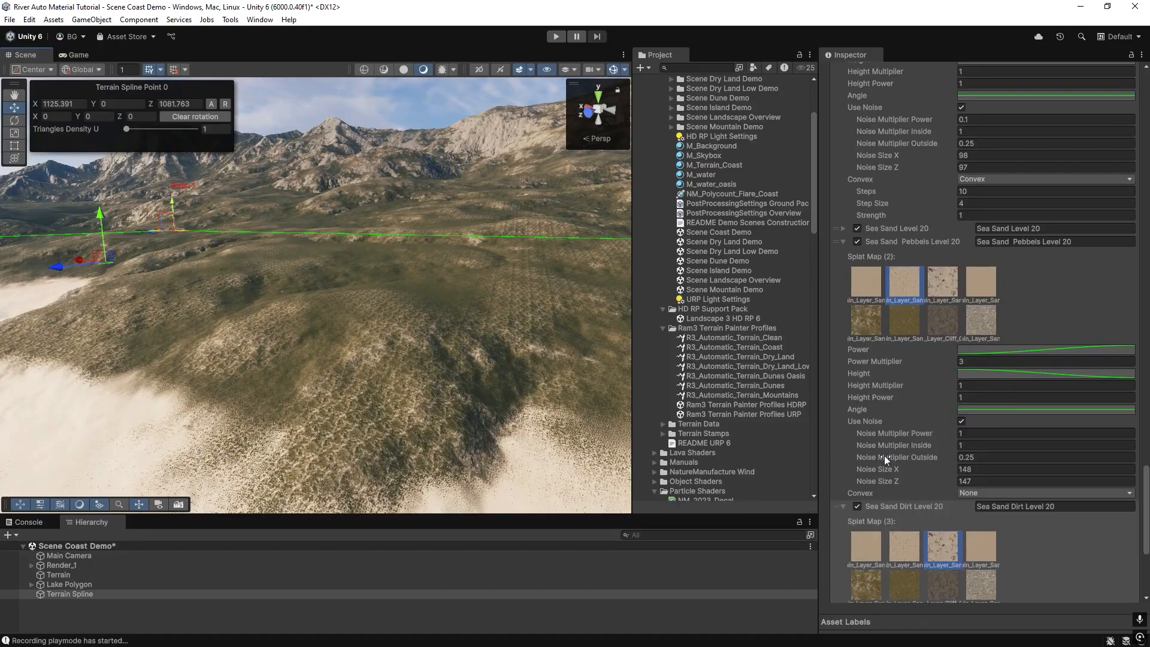
pyautogui.scroll(-5, 871, 451)
pyautogui.scroll(6, 868, 284)
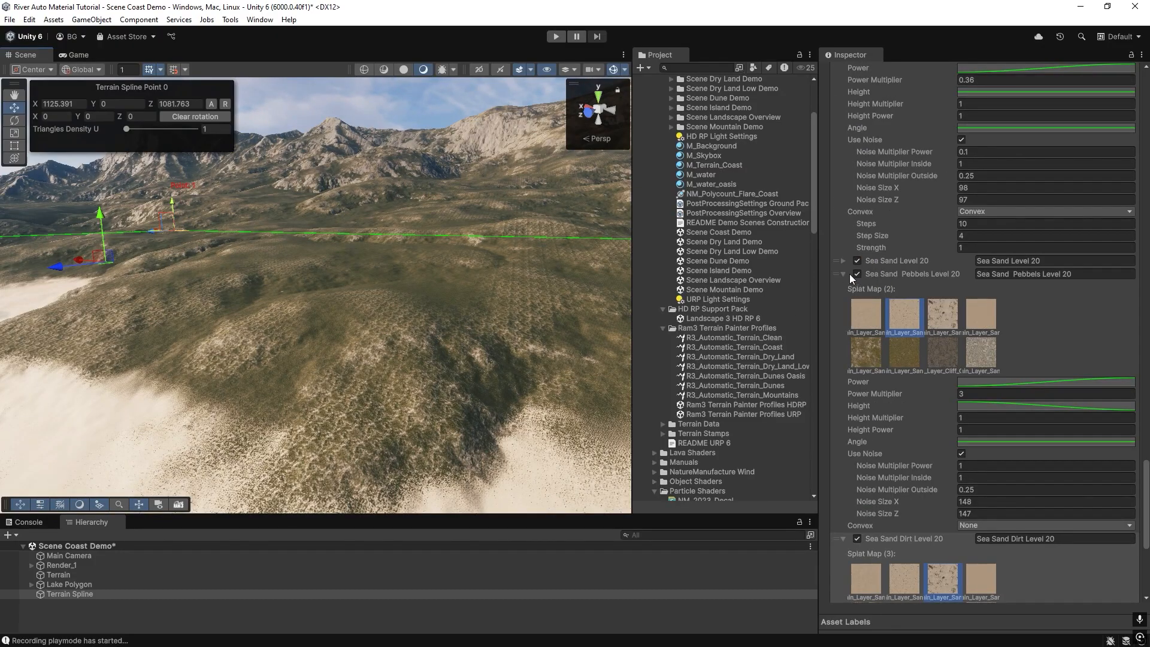
pyautogui.click(842, 272)
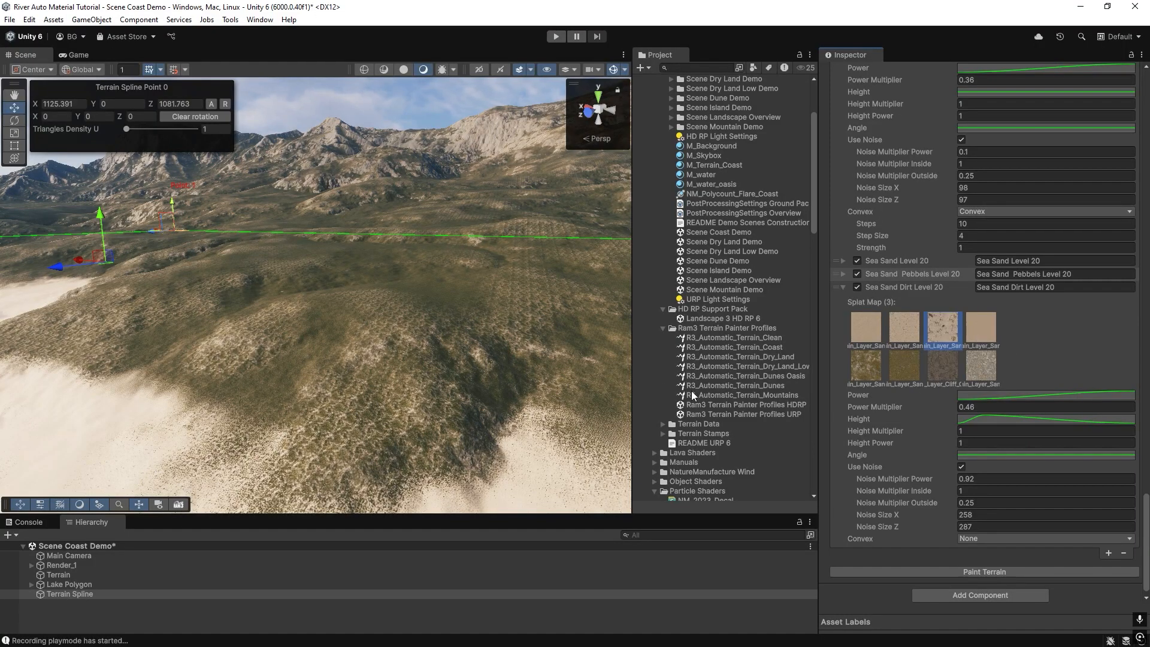
# Select the Terrain and replace its fourth terrain layer with a snow terrain layer.
pyautogui.click(434, 334)
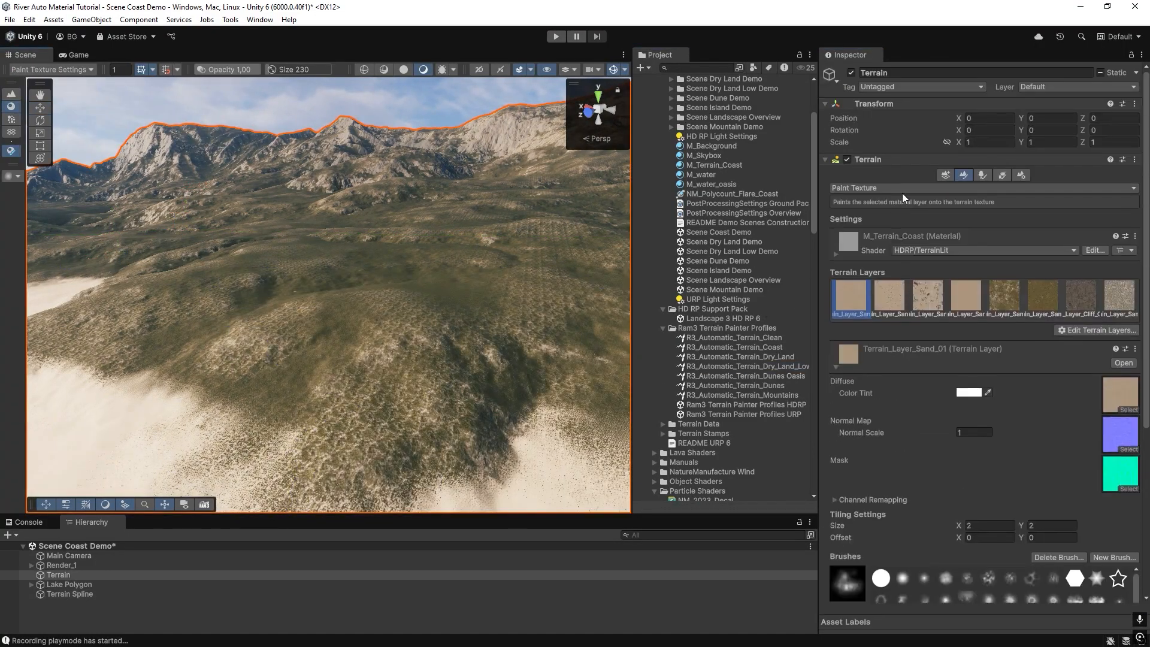
pyautogui.click(965, 303)
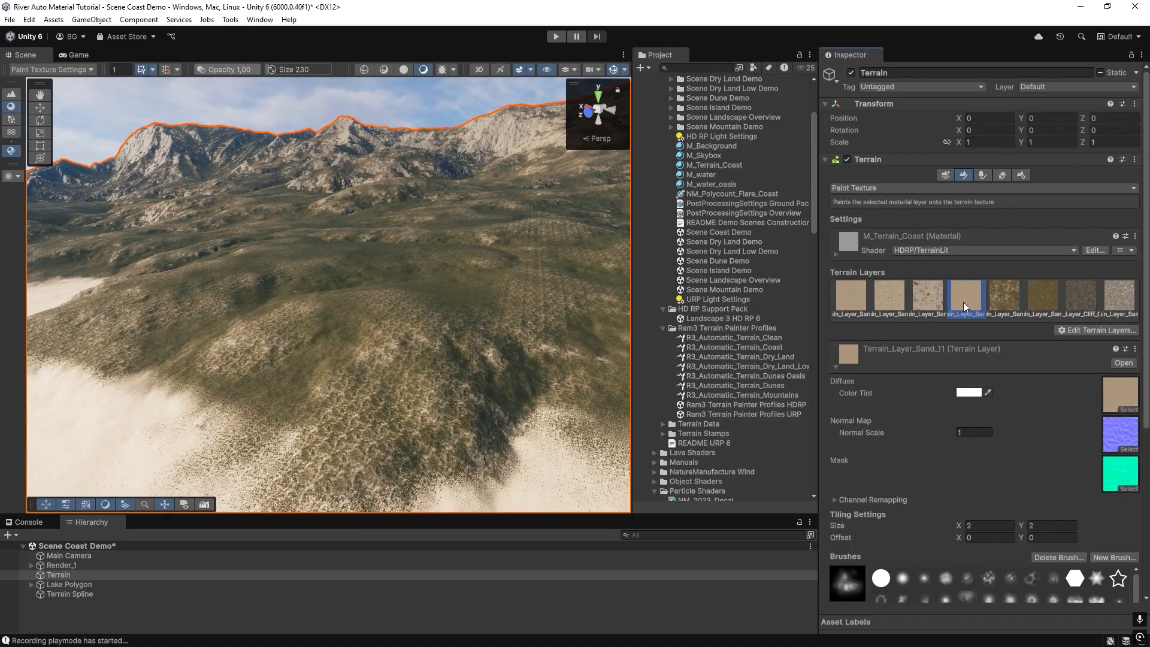
pyautogui.click(1095, 329)
pyautogui.click(1081, 360)
pyautogui.write('snow')
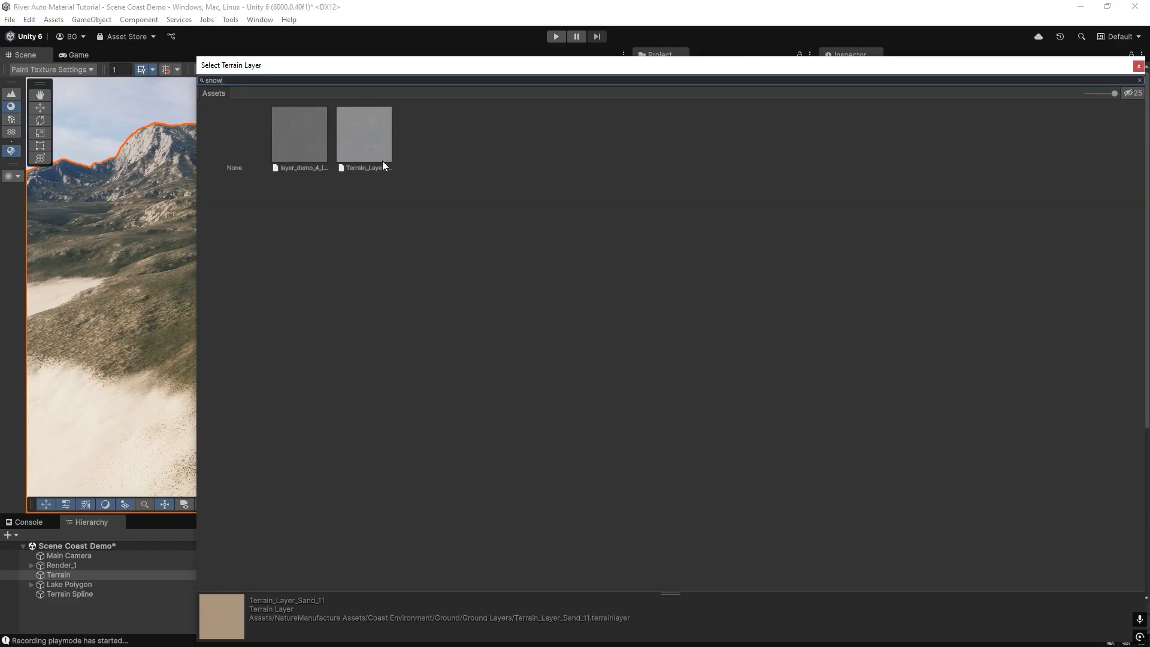
pyautogui.click(367, 132)
pyautogui.doubleClick(377, 133)
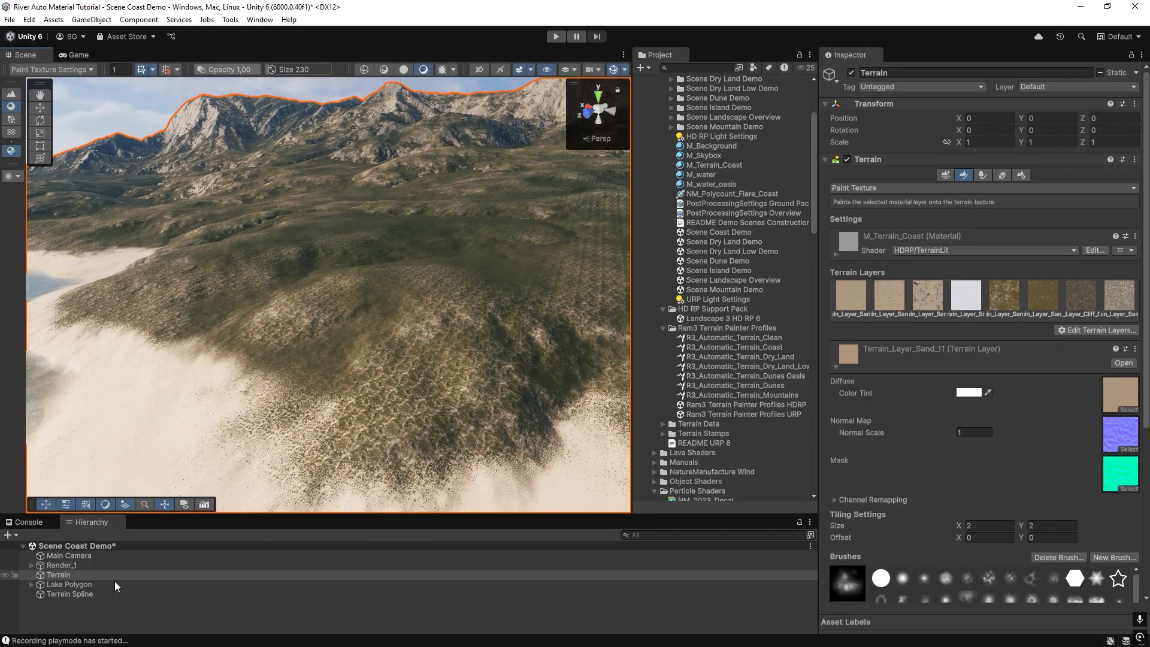
# Select the Terrain Spline and review its list of terrain layers with all entries collapsed.
pyautogui.doubleClick(80, 593)
pyautogui.moveTo(428, 199); pyautogui.dragTo(263, 323, button='right')
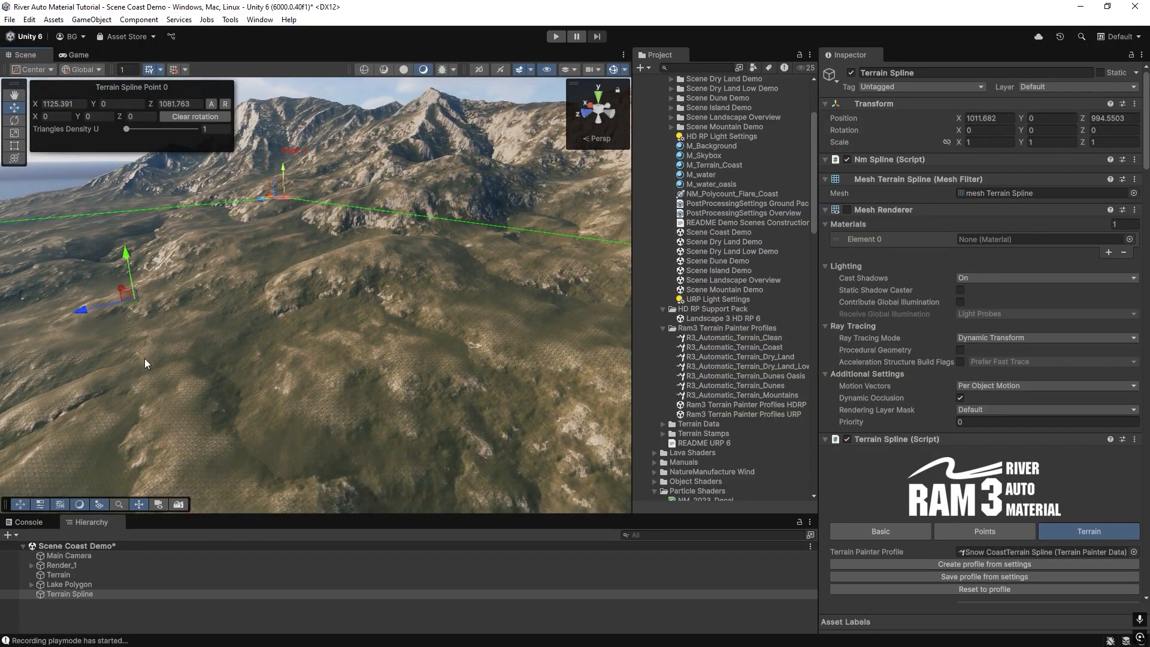
pyautogui.scroll(-20, 950, 401)
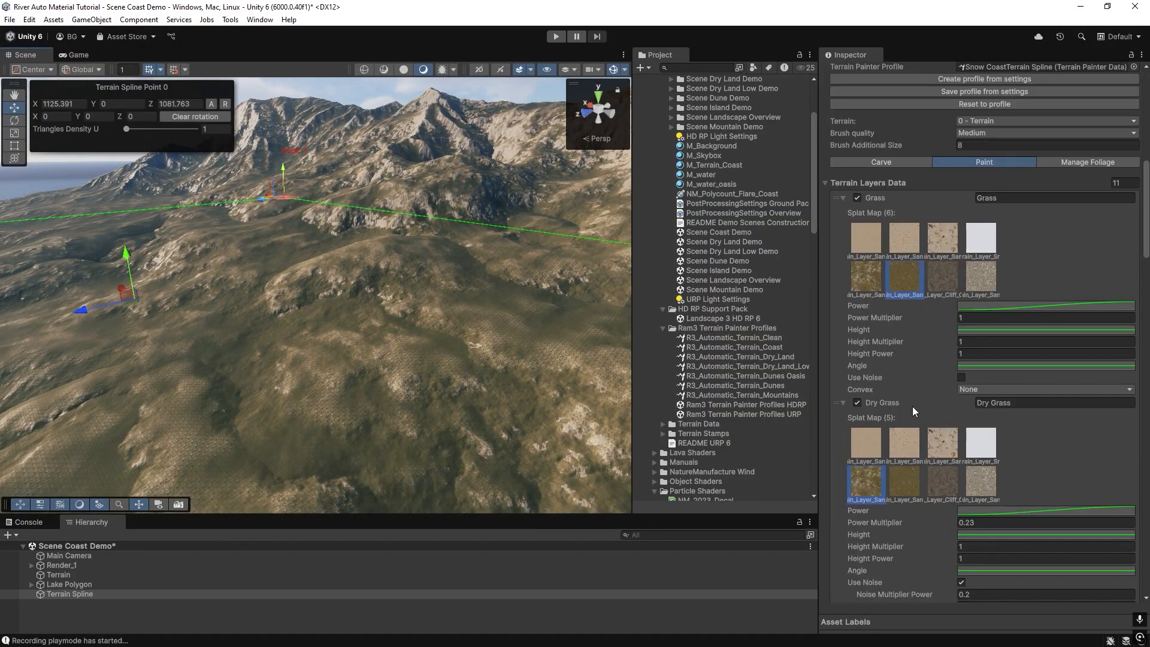
pyautogui.scroll(20, 898, 369)
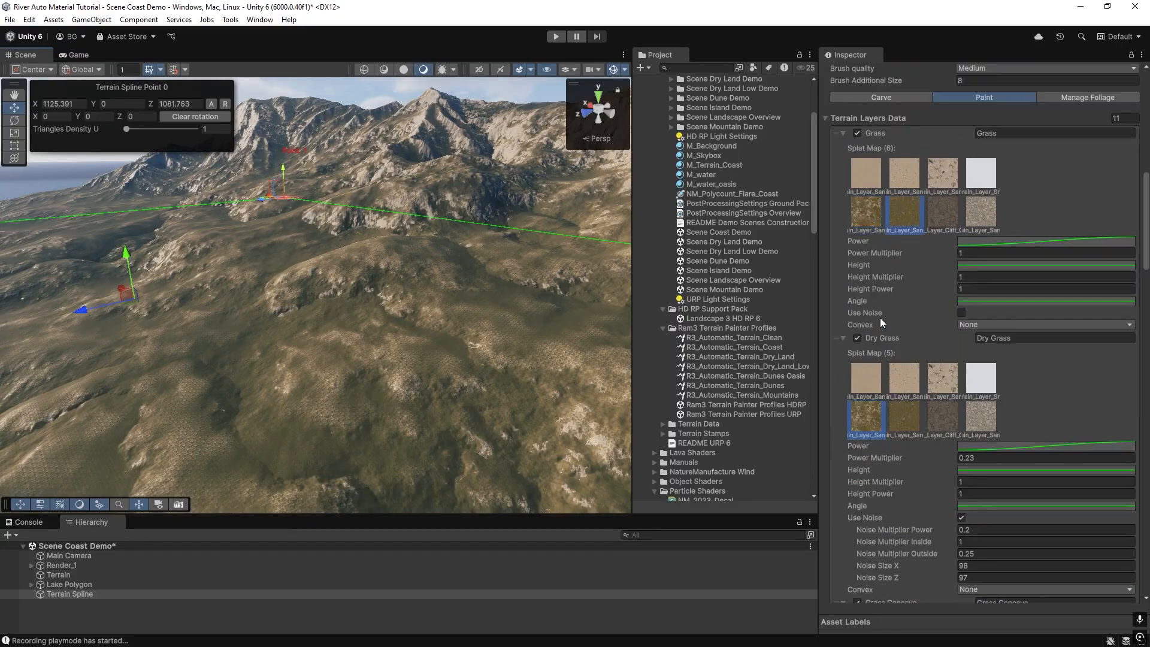
pyautogui.click(844, 294)
pyautogui.click(844, 308)
pyautogui.click(842, 322)
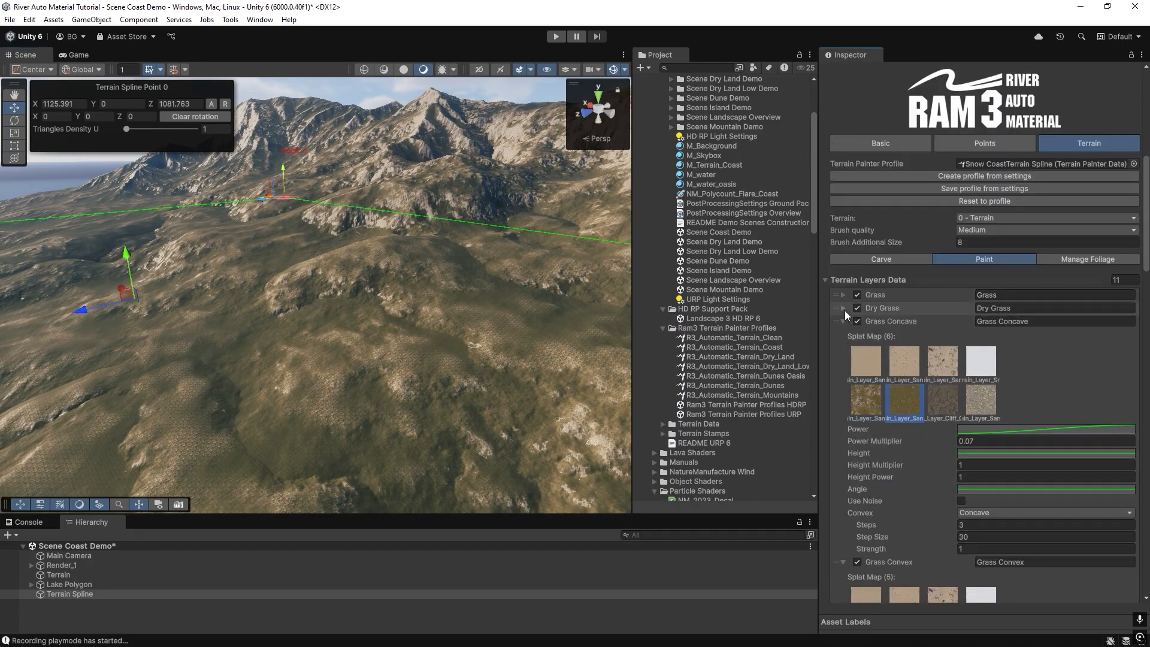
pyautogui.click(843, 335)
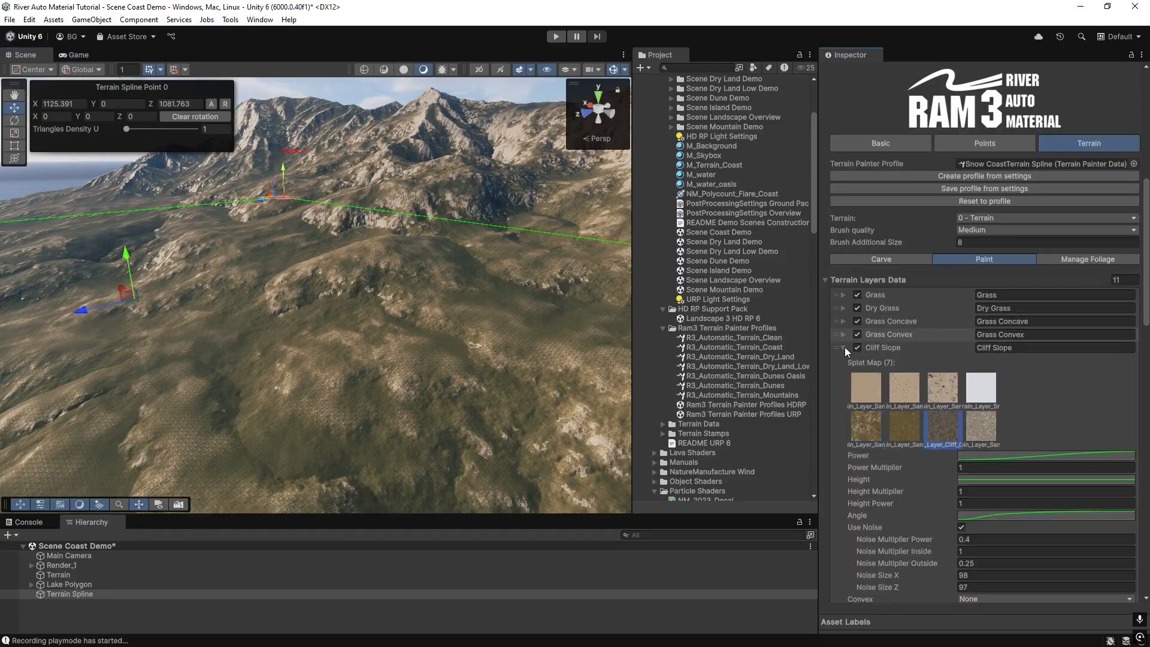
pyautogui.click(843, 348)
pyautogui.click(843, 361)
pyautogui.click(843, 374)
pyautogui.click(844, 387)
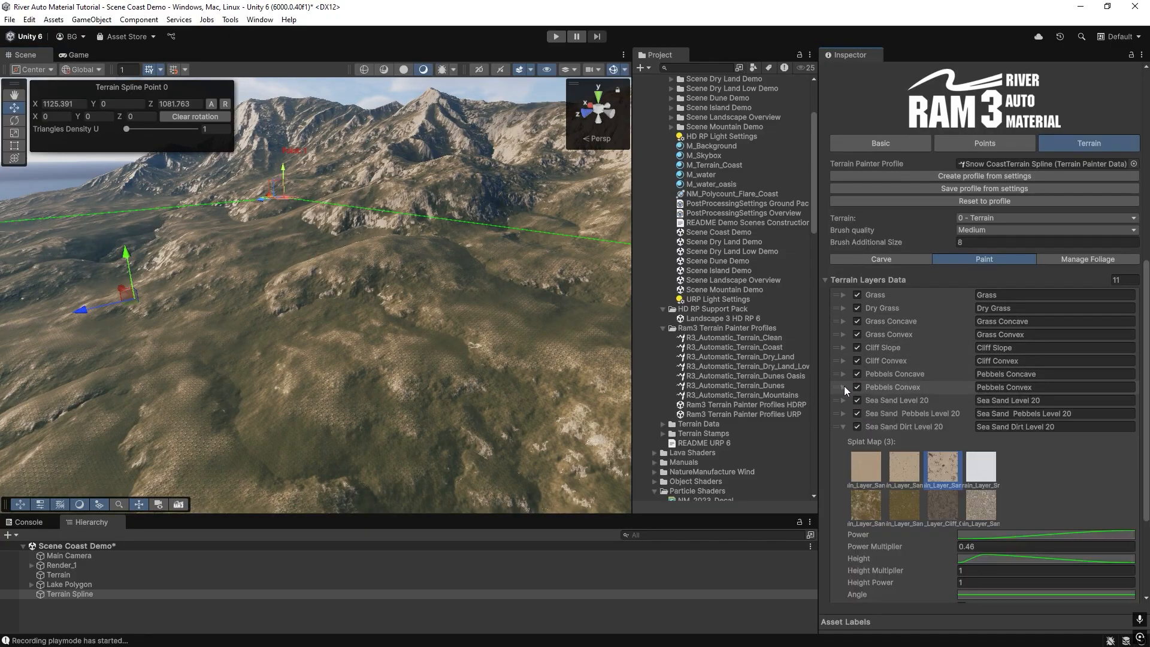
pyautogui.click(843, 429)
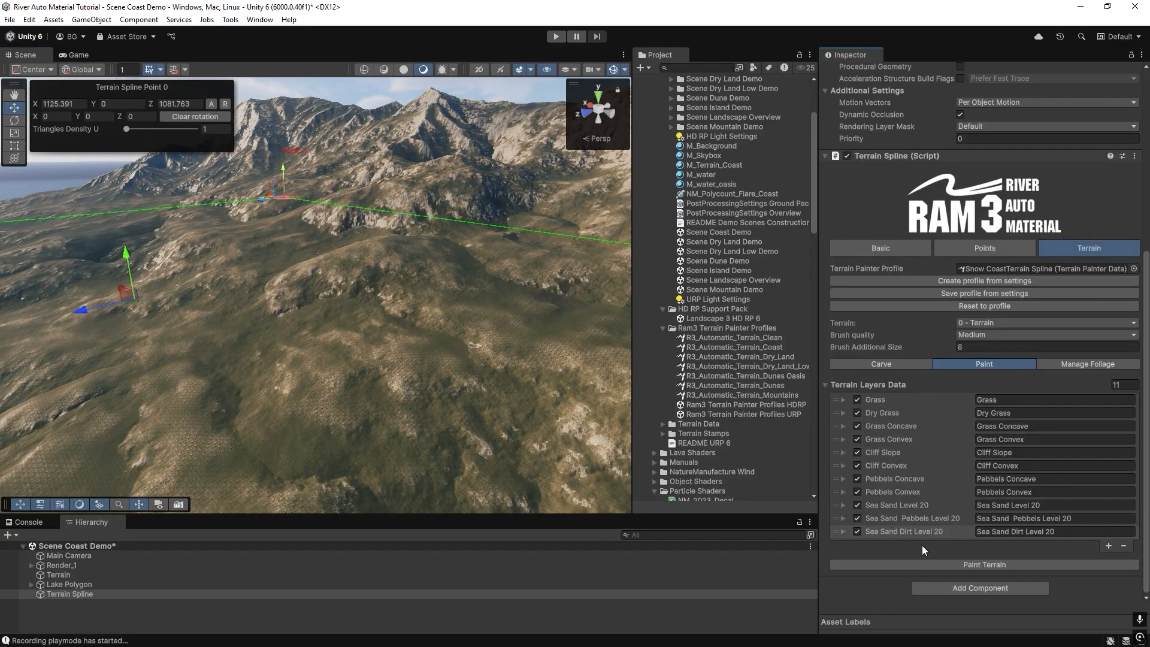
# Add a new terrain layer to the spline, name it Snow, and paint the terrain.
pyautogui.click(1109, 546)
pyautogui.scroll(-5, 918, 425)
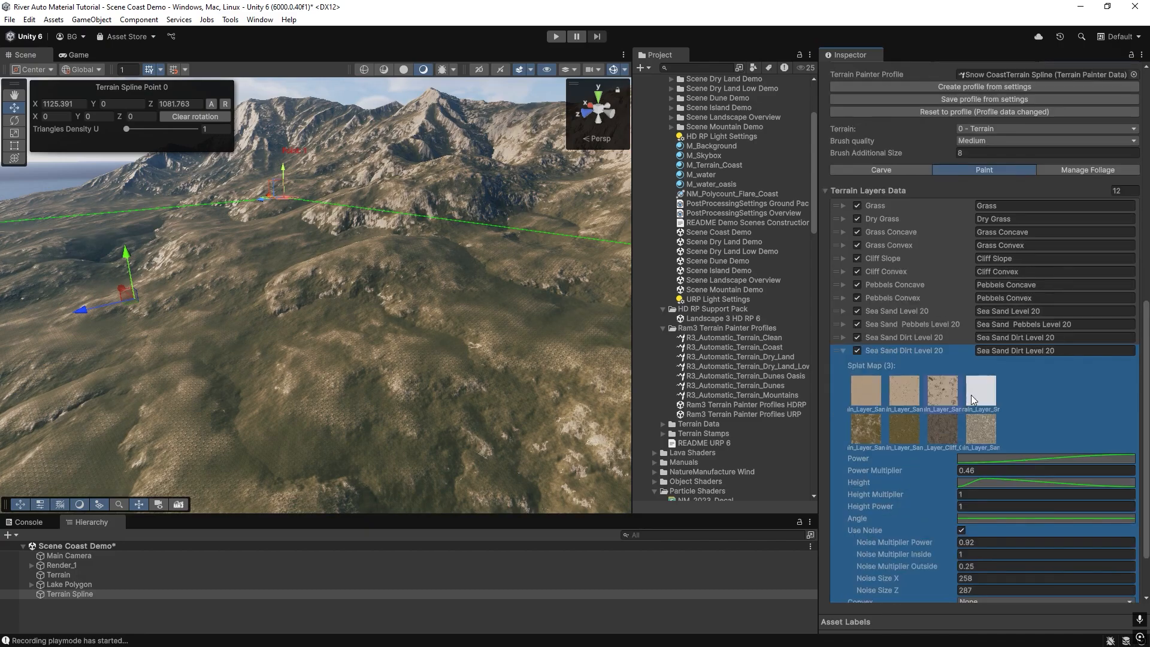
pyautogui.click(1025, 354)
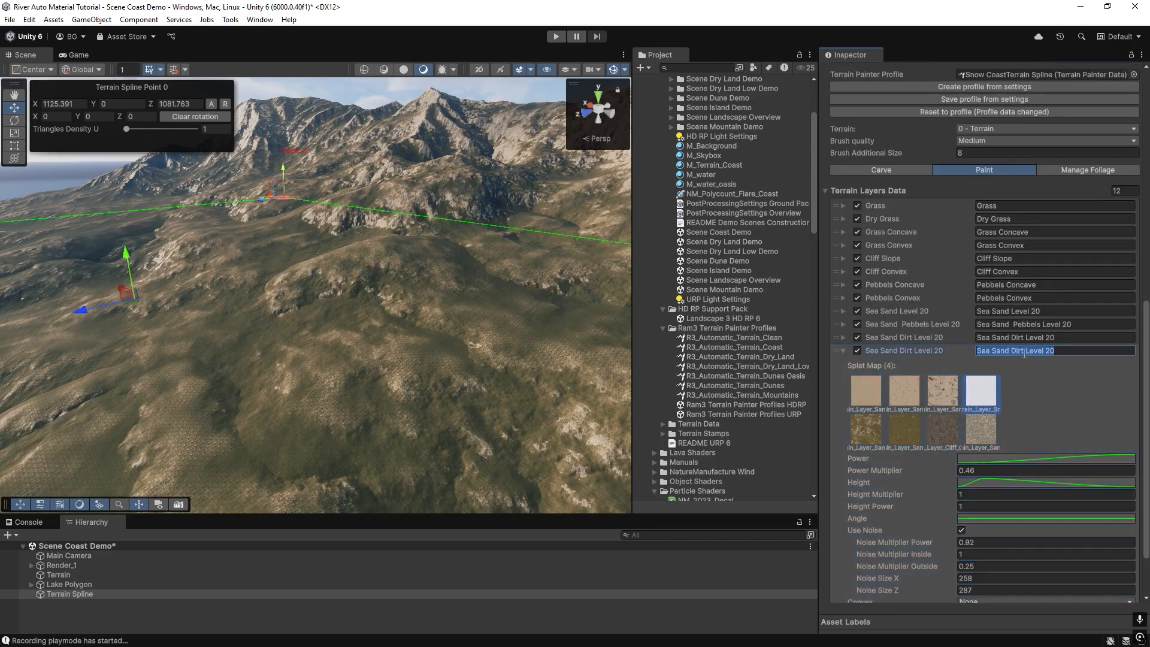
pyautogui.write('Snow')
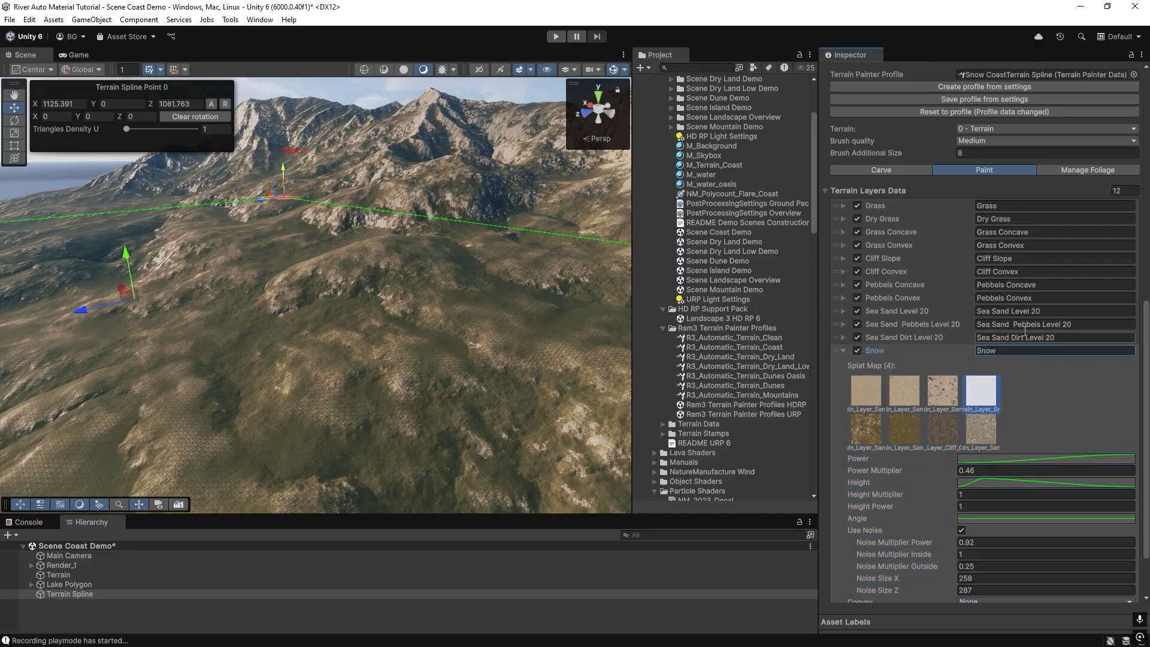
pyautogui.scroll(-3, 945, 326)
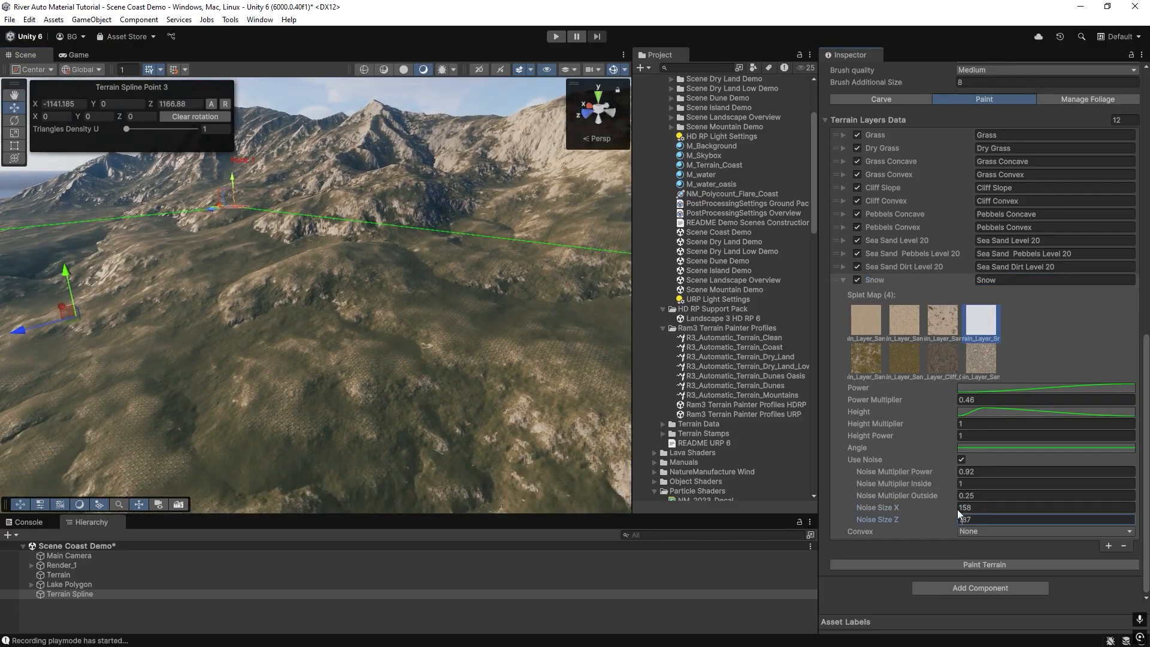
pyautogui.click(965, 565)
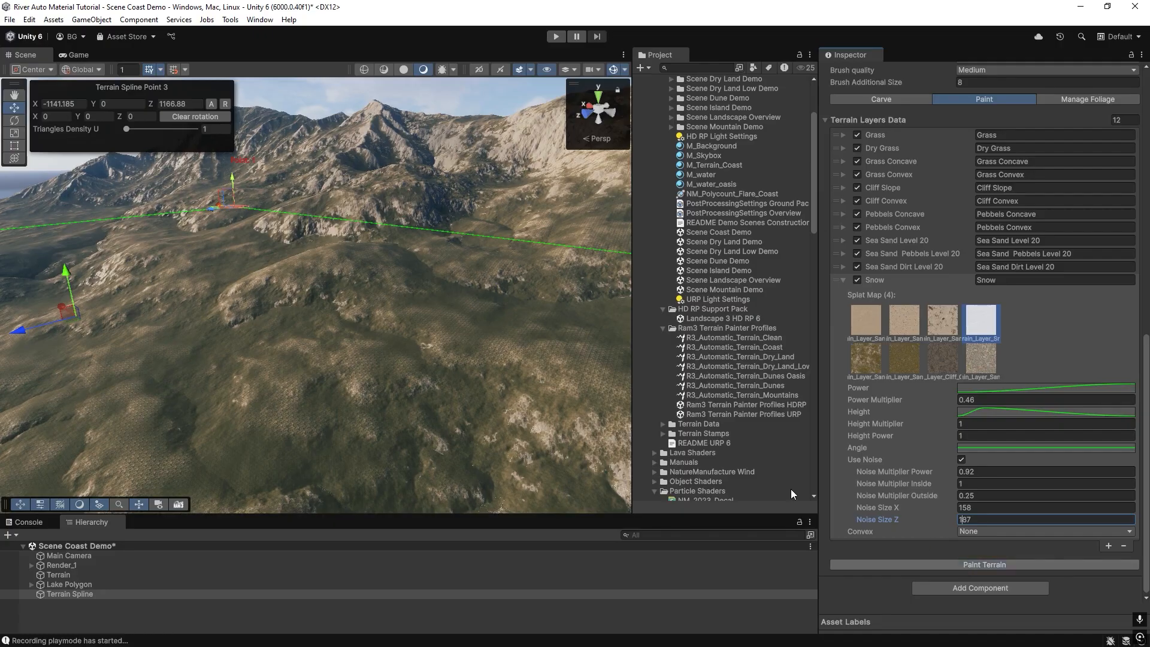
# Turn off Use Noise for the Snow layer and set its Height curve to a flat preset.
pyautogui.click(962, 460)
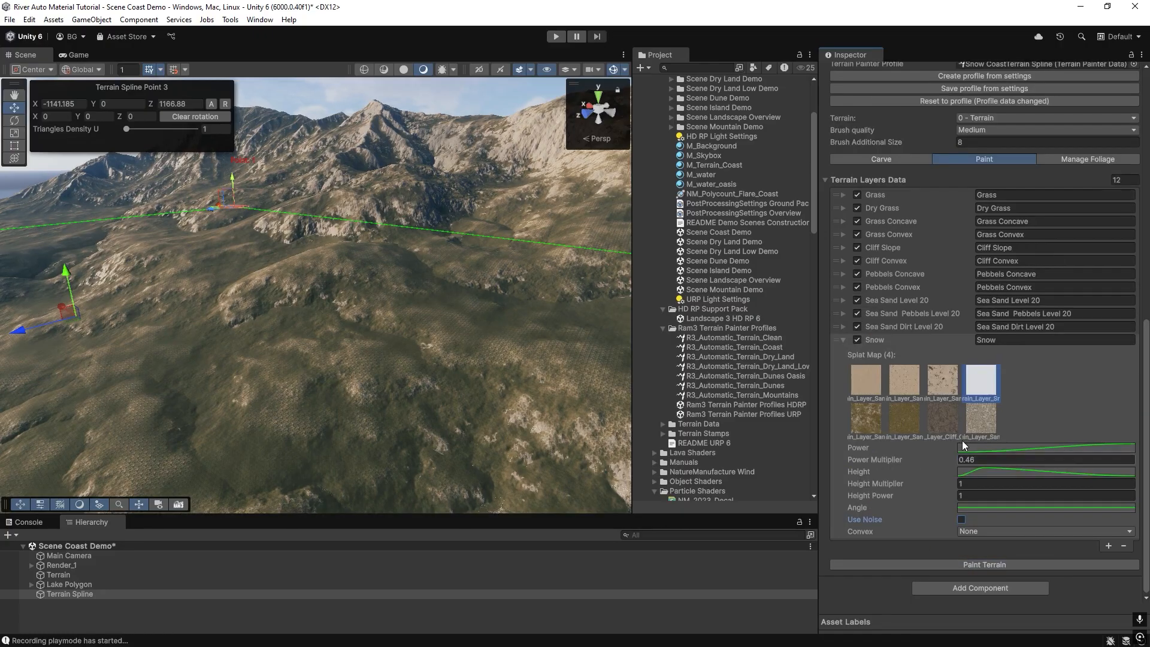
pyautogui.click(975, 472)
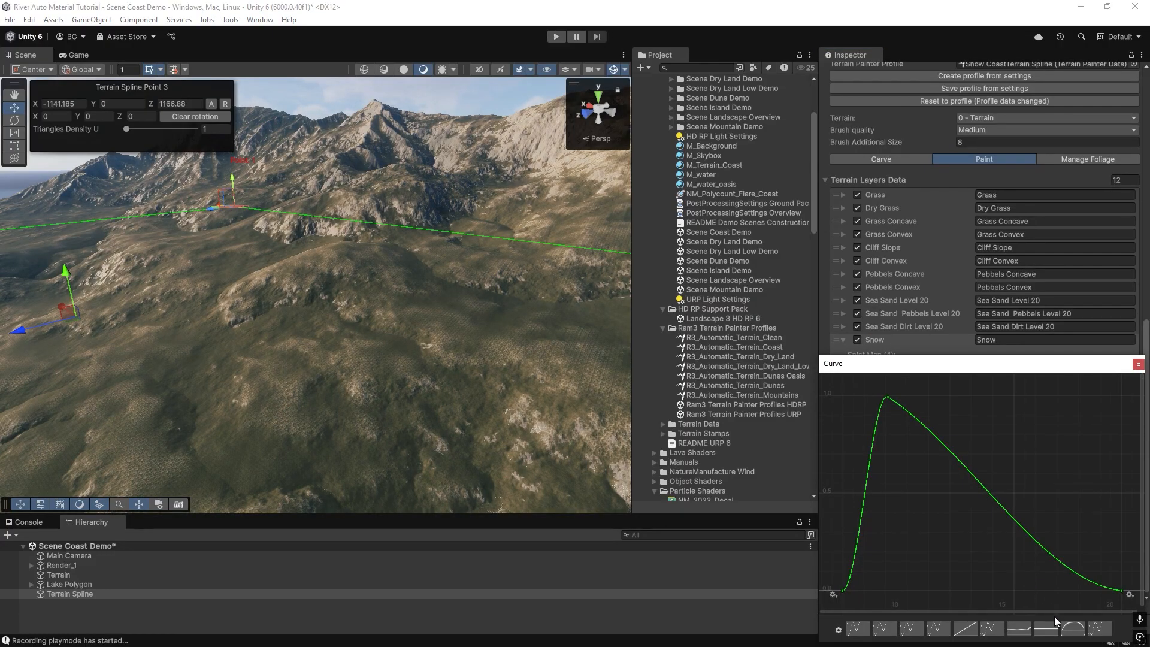
pyautogui.click(1048, 632)
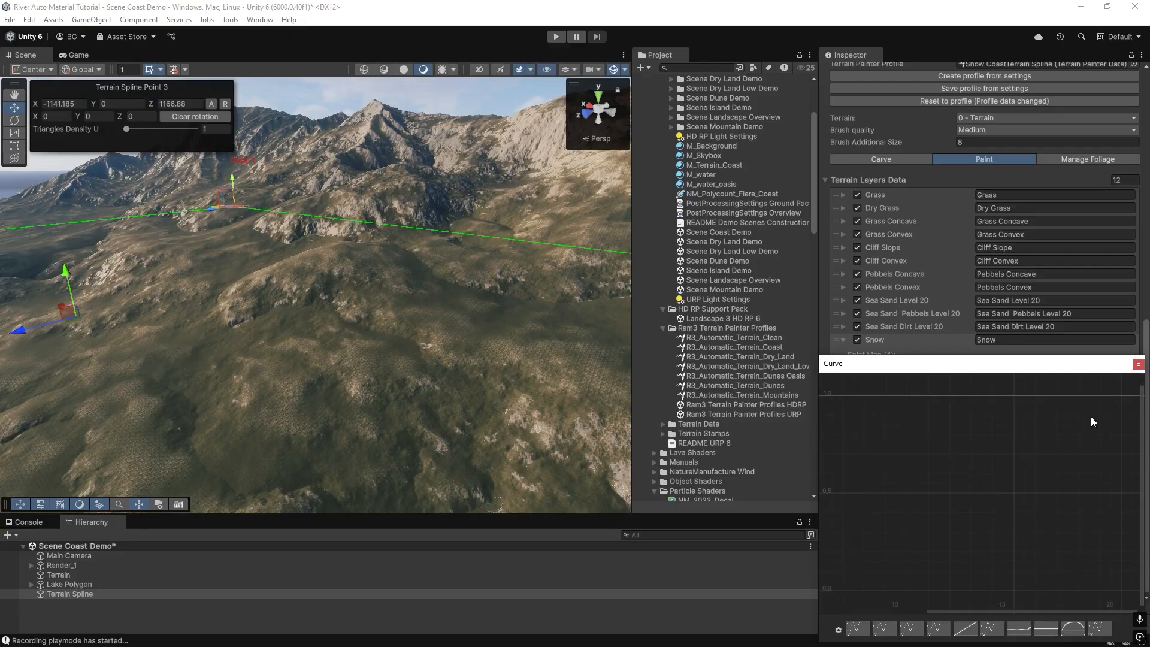
pyautogui.click(1138, 364)
# Paint the terrain with the Snow layer settings.
pyautogui.click(994, 565)
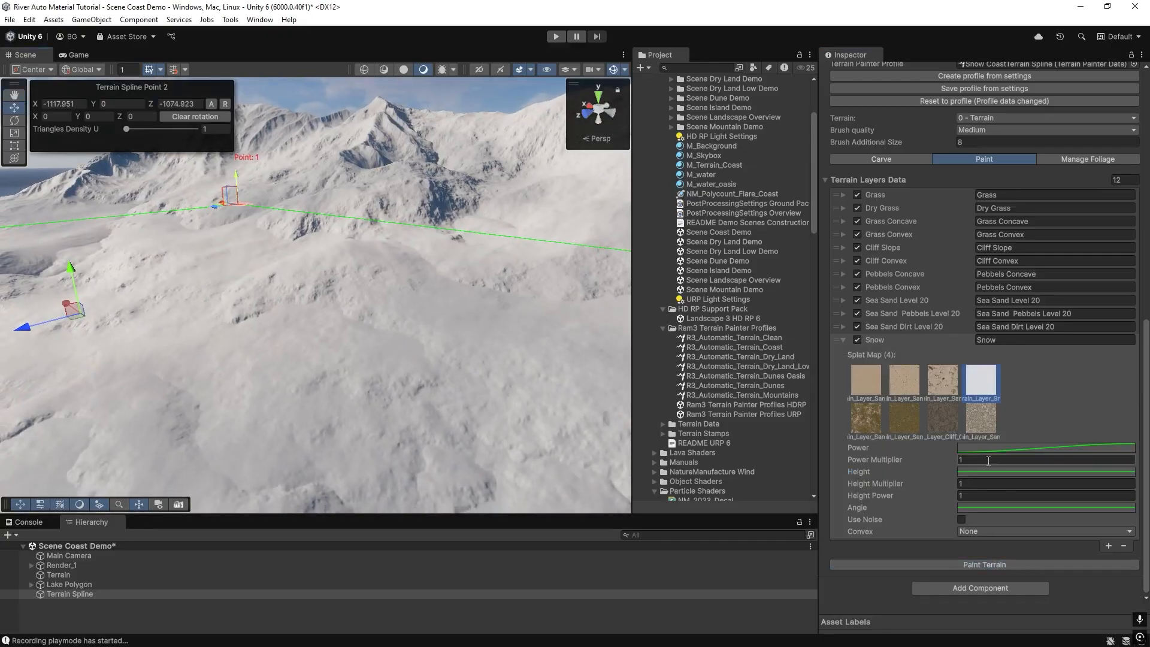
pyautogui.moveTo(448, 229); pyautogui.dragTo(432, 204, button='right')
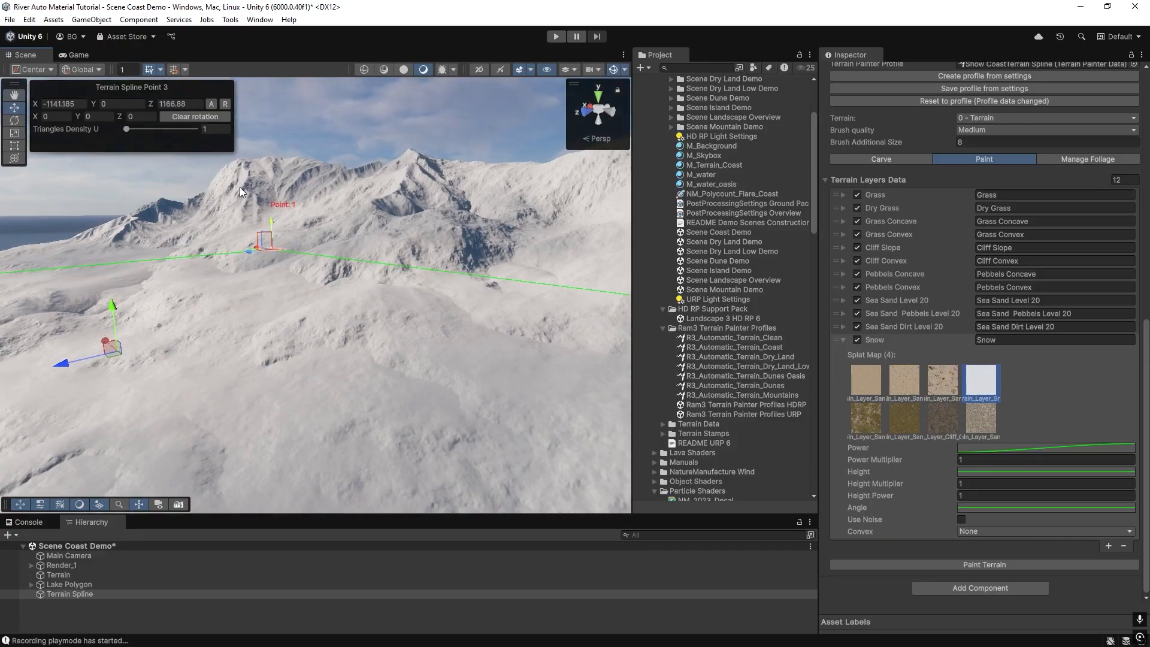
pyautogui.moveTo(405, 220); pyautogui.dragTo(545, 328, button='right')
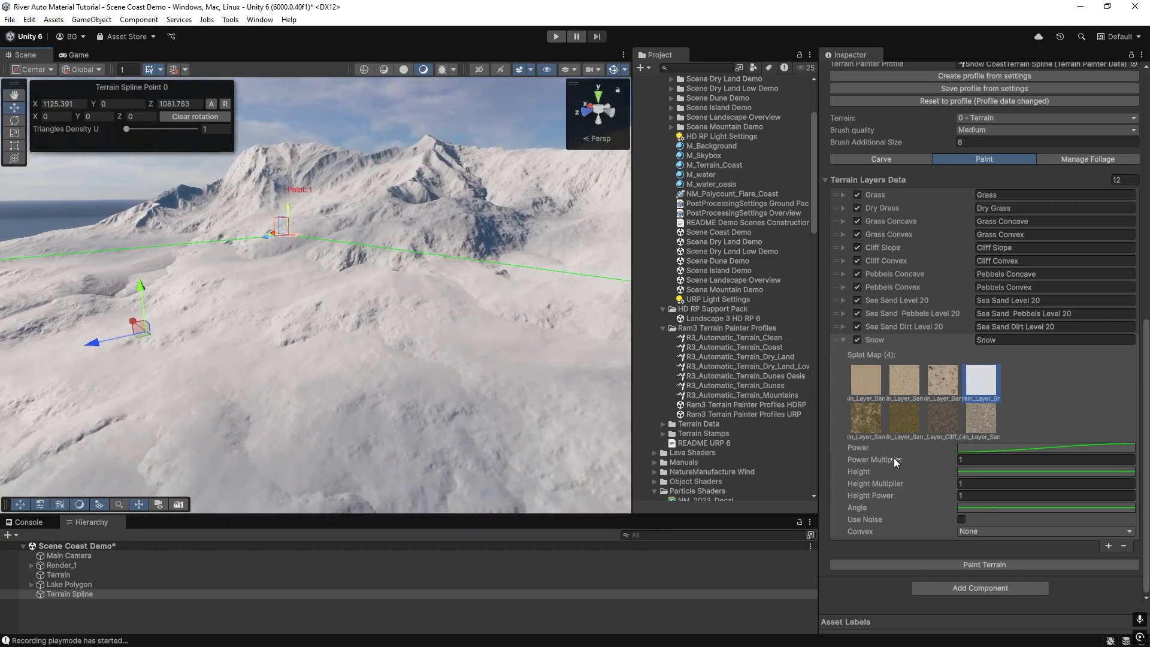
# Edit the Snow layer's Height curve keys, setting the first key's value to 0.
pyautogui.click(972, 471)
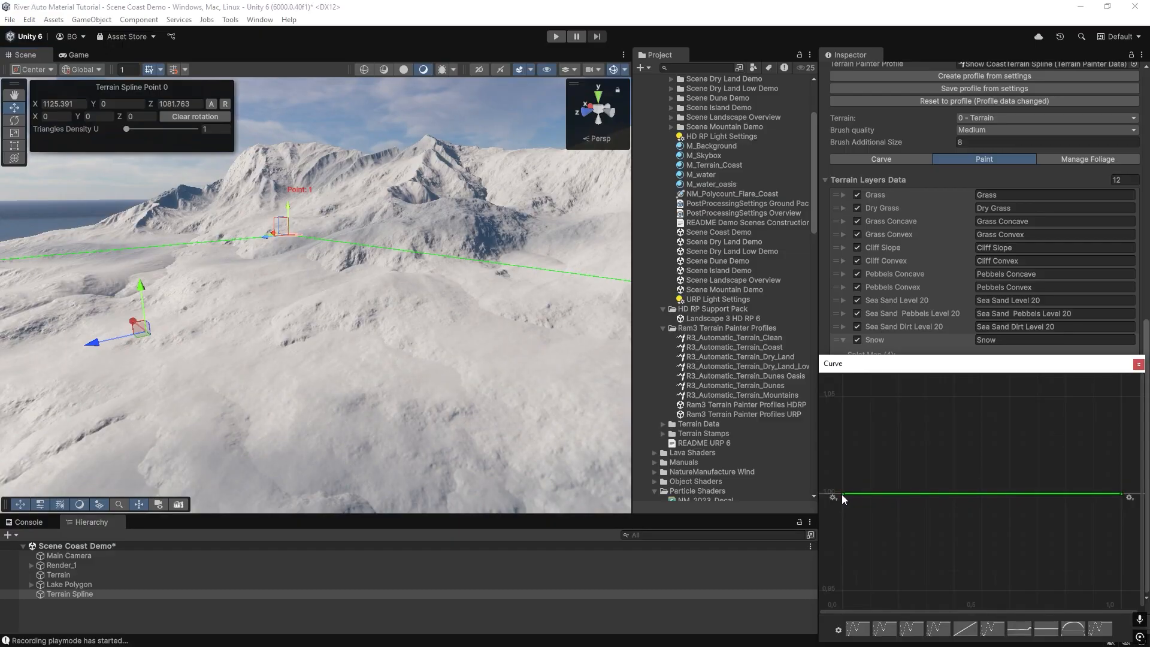
pyautogui.rightClick(1122, 493)
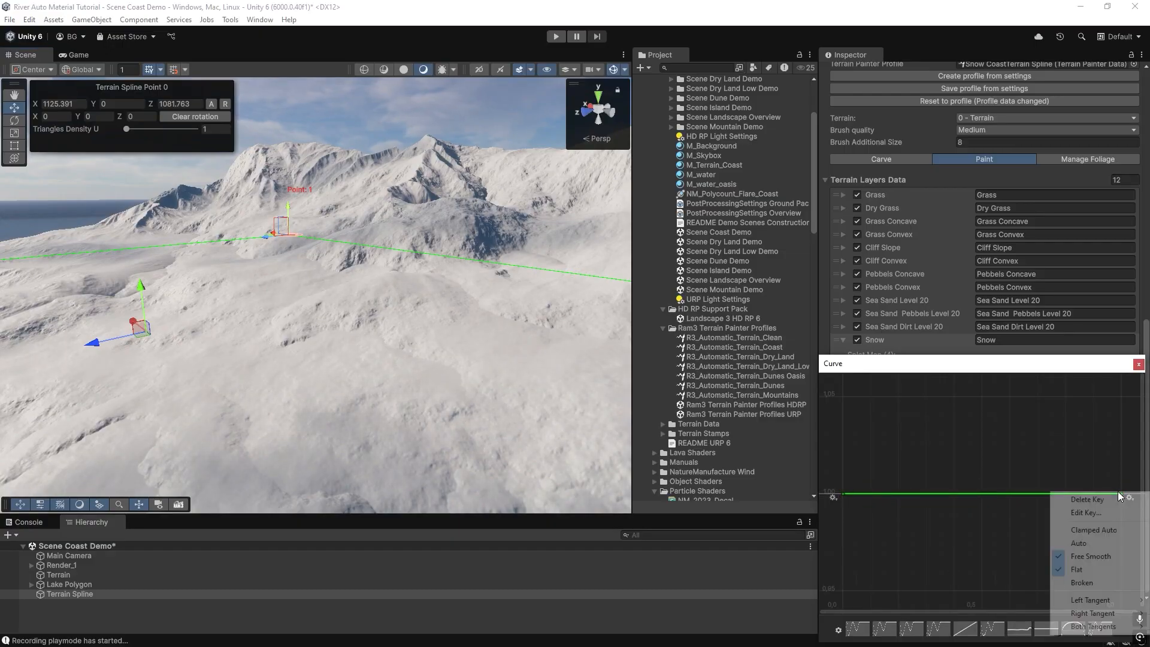
pyautogui.click(1108, 518)
pyautogui.click(1089, 497)
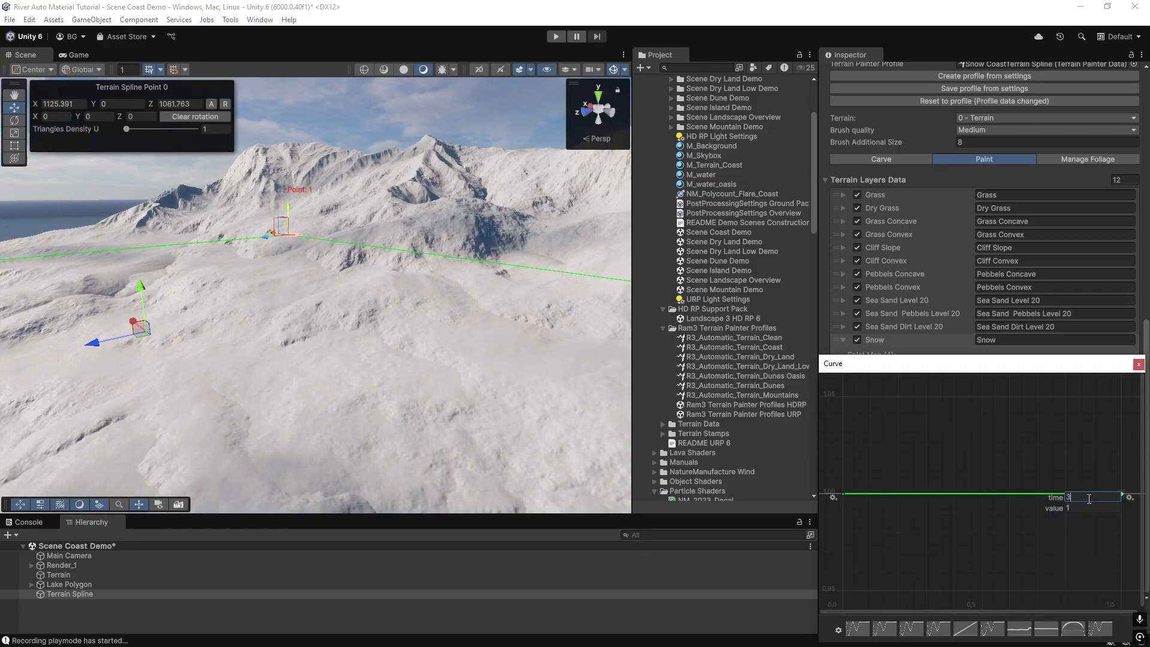
pyautogui.press('Return')
pyautogui.rightClick(842, 496)
pyautogui.click(878, 516)
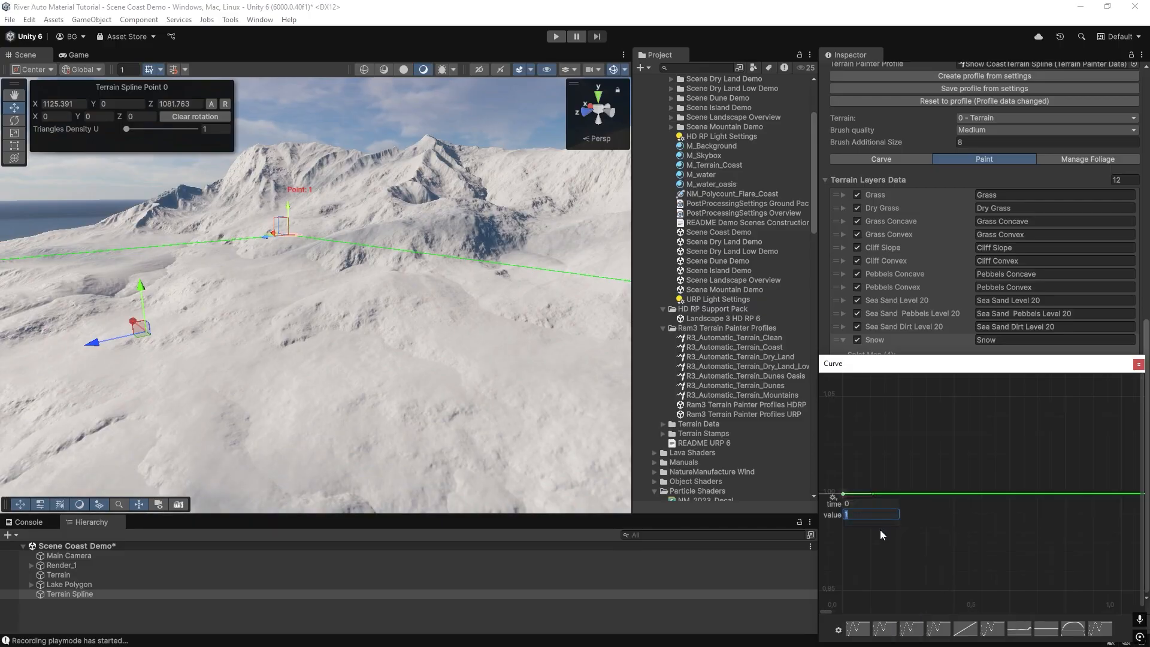
pyautogui.write('0')
pyautogui.press('Return')
pyautogui.click(1139, 365)
# Repaint the terrain with the ramped Snow Height curve.
pyautogui.click(958, 559)
pyautogui.moveTo(360, 365); pyautogui.dragTo(190, 348, button='right')
pyautogui.moveTo(334, 381); pyautogui.dragTo(229, 392, button='right')
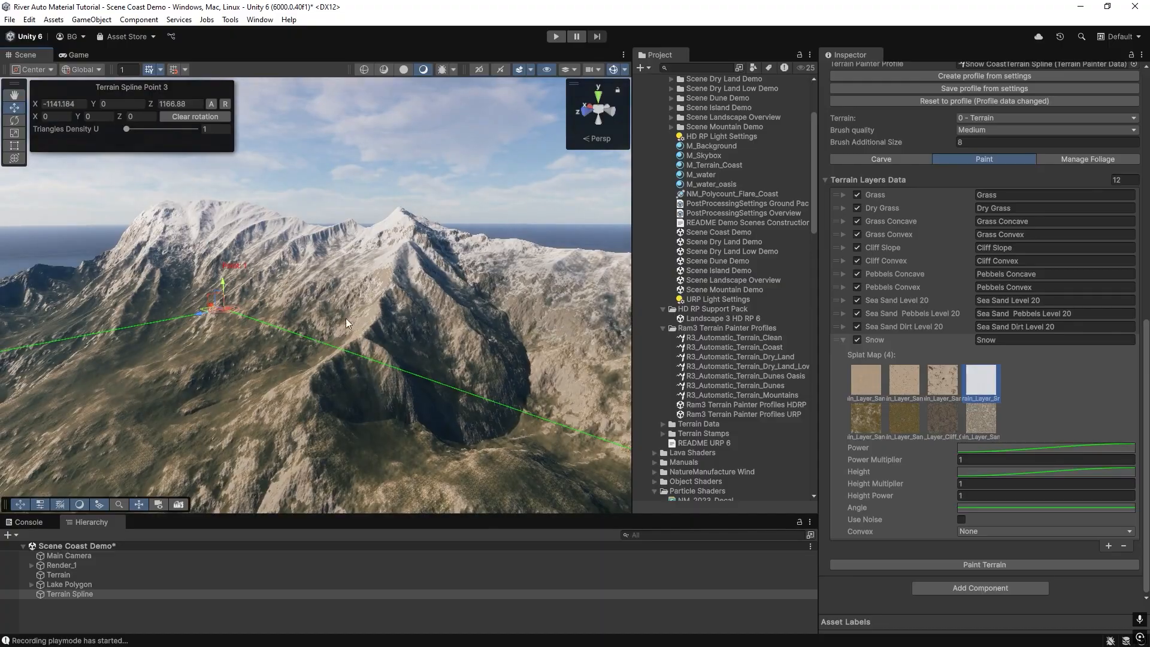
pyautogui.moveTo(427, 282); pyautogui.dragTo(399, 315, button='right')
# Set the Snow layer's Convex option to Concave and paint the terrain.
pyautogui.click(972, 532)
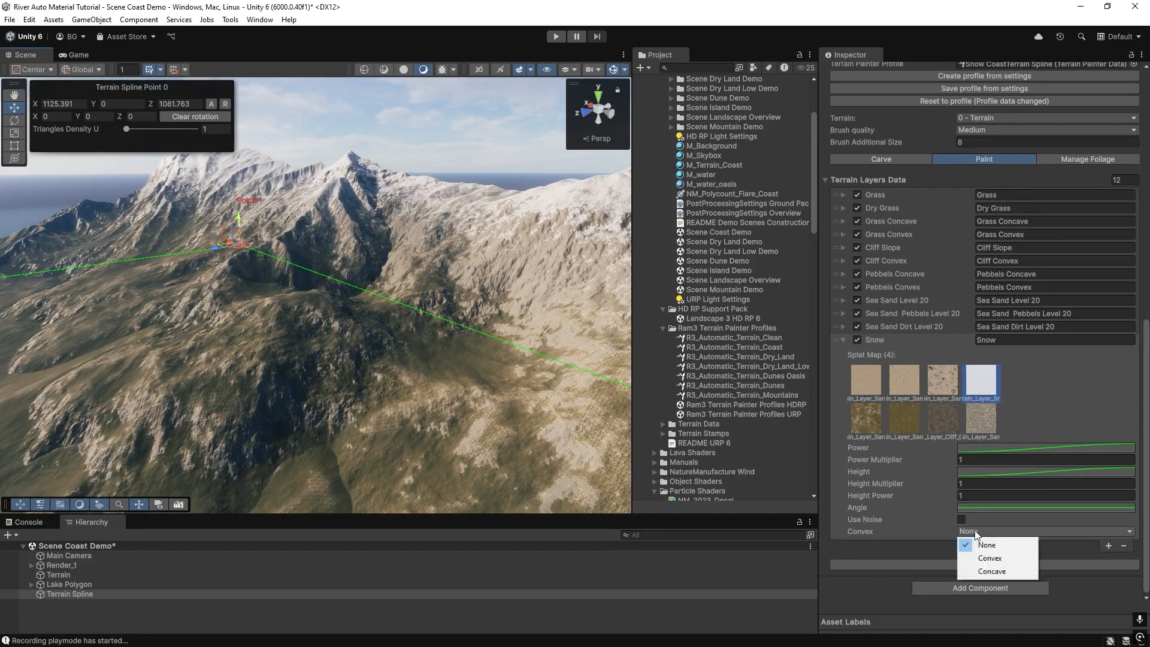
pyautogui.click(978, 570)
pyautogui.scroll(-1, 979, 591)
pyautogui.click(973, 566)
pyautogui.moveTo(362, 313); pyautogui.dragTo(491, 317, button='right')
# Set the Concave Step Size to 20 and repaint the terrain.
pyautogui.click(972, 519)
pyautogui.write('20')
pyautogui.click(983, 565)
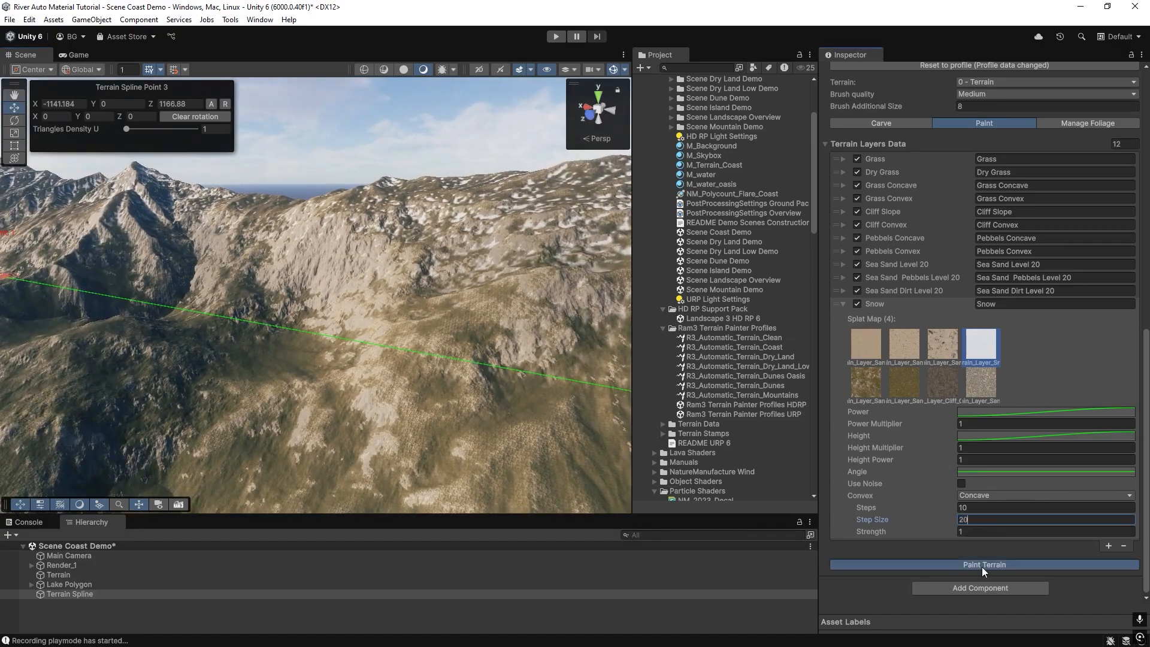
# Set the Concave Steps to 3 and repaint the terrain.
pyautogui.click(968, 508)
pyautogui.write('2')
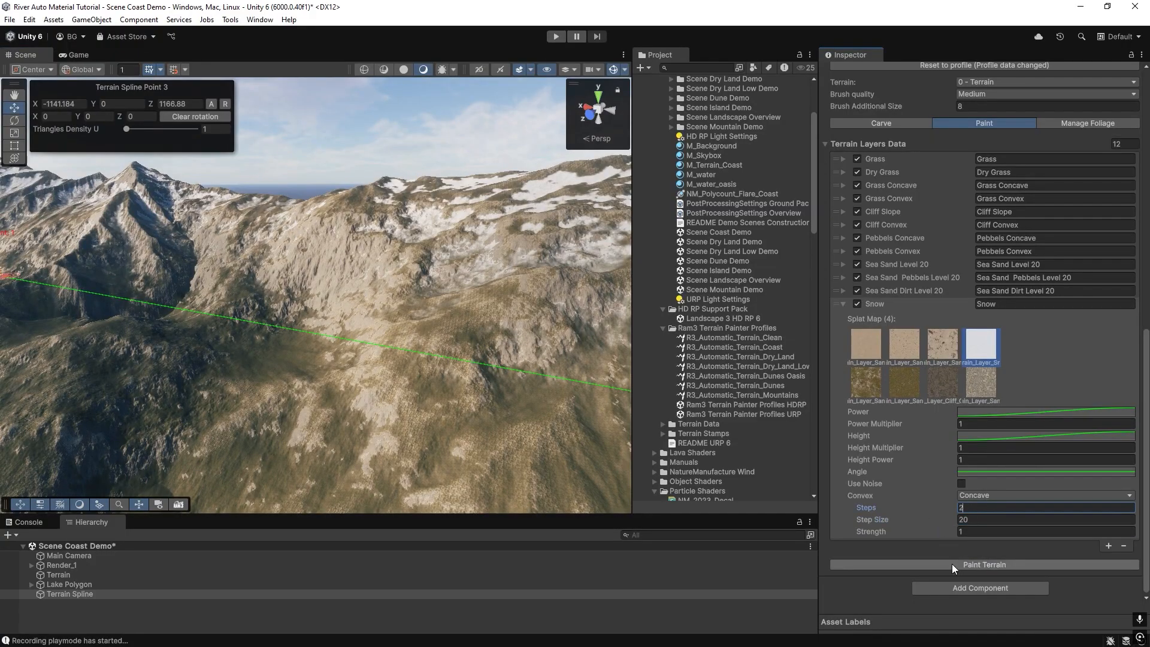
pyautogui.write('3')
pyautogui.click(958, 565)
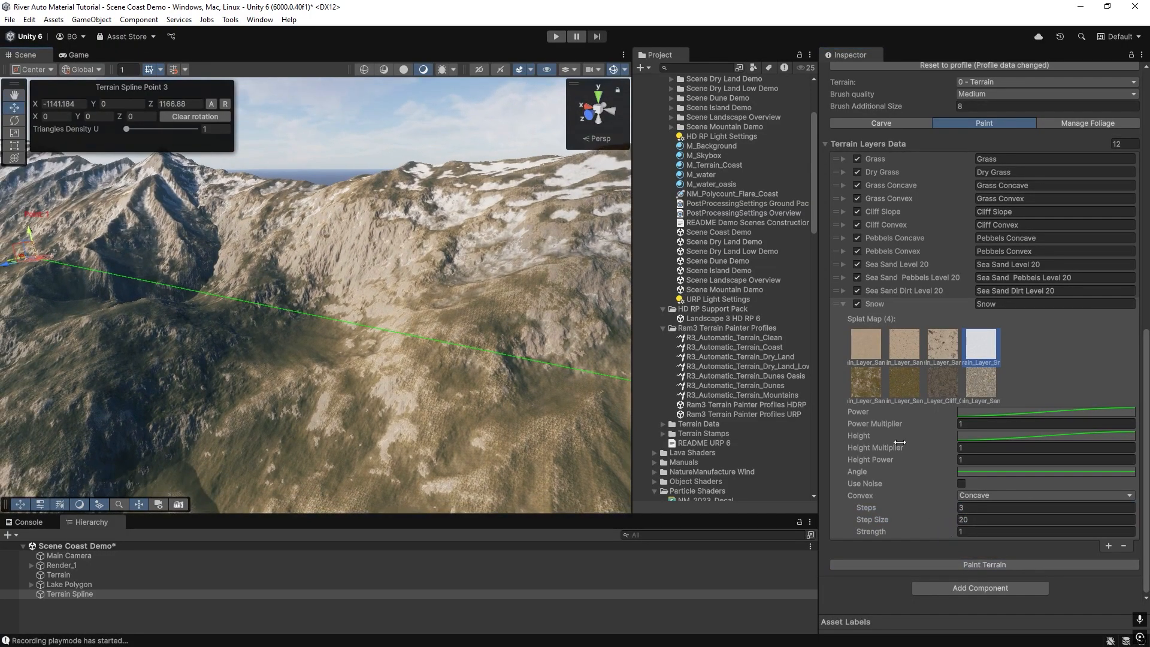
# Shift the middle of the Snow layer's Height curve to the left and repaint the terrain.
pyautogui.click(983, 435)
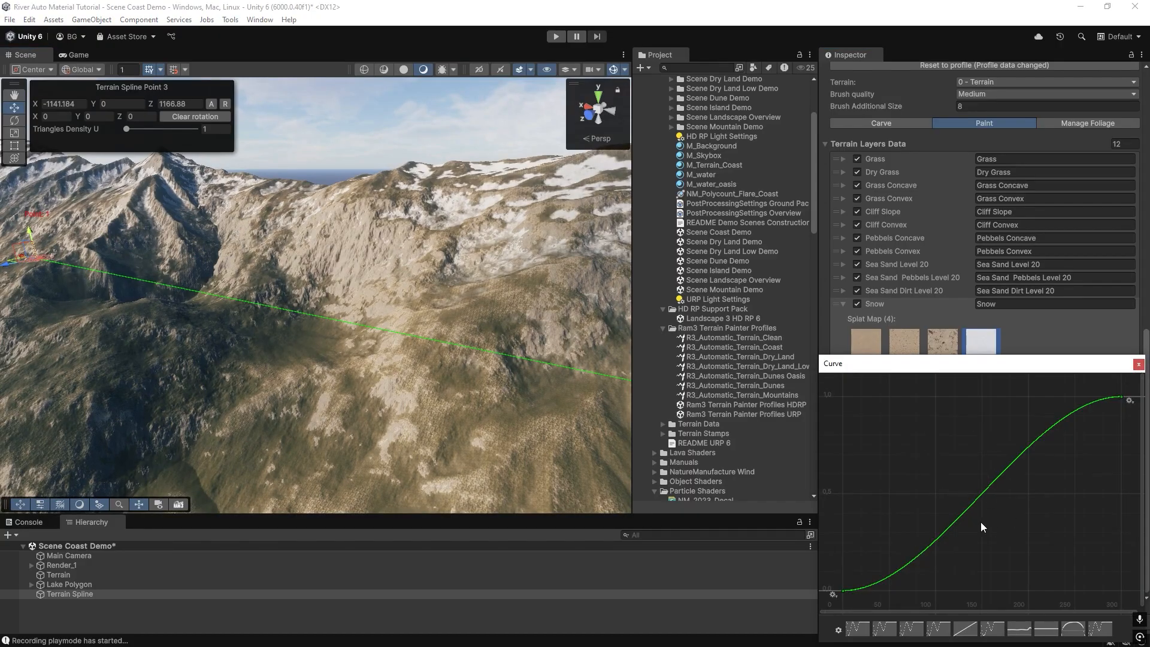
pyautogui.moveTo(988, 488); pyautogui.dragTo(961, 487)
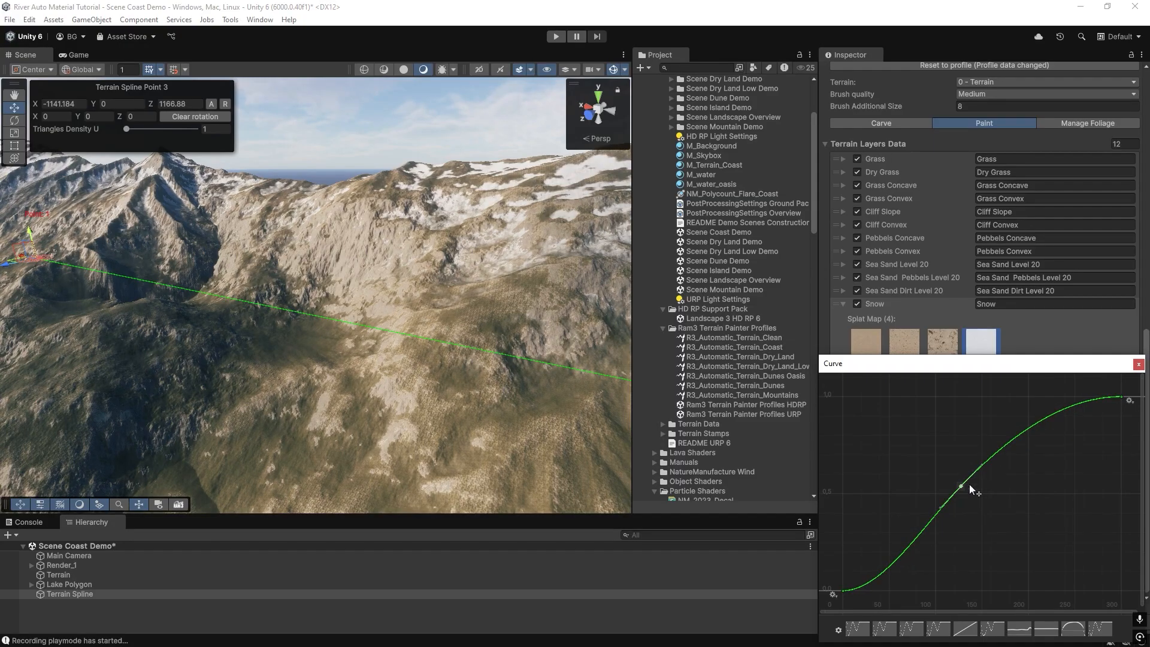
pyautogui.click(1139, 364)
pyautogui.click(954, 568)
pyautogui.moveTo(295, 312)
pyautogui.mouseDown(button='right')
pyautogui.moveTo(249, 303)
pyautogui.moveTo(521, 391)
pyautogui.mouseUp(button='right')
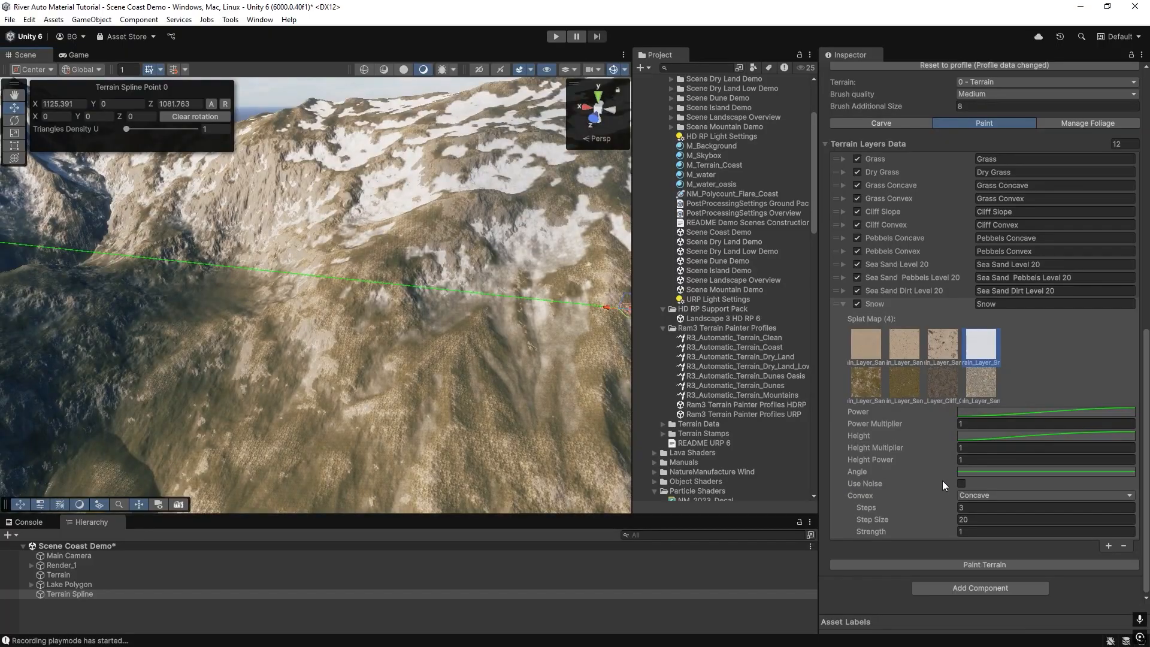
# Enable noise on the Snow layer, set Noise Size X to 128, and repaint the terrain.
pyautogui.click(961, 484)
pyautogui.scroll(-3, 959, 558)
pyautogui.click(966, 471)
pyautogui.write('128')
pyautogui.click(962, 484)
pyautogui.click(965, 565)
# Set the Snow layer's Noise Multiplier Power to 0.68 and repaint the terrain.
pyautogui.click(961, 364)
pyautogui.moveTo(951, 435); pyautogui.dragTo(943, 437)
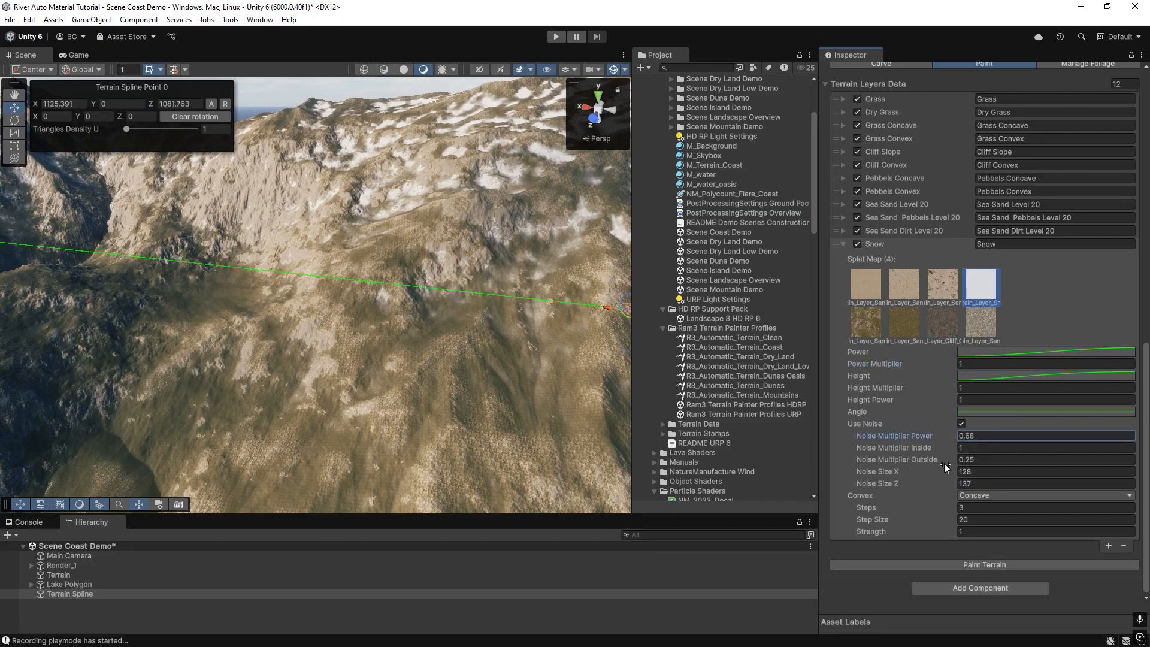
pyautogui.click(962, 565)
# Set the Snow layer's Power Multiplier to 1.2 and repaint the terrain.
pyautogui.click(944, 365)
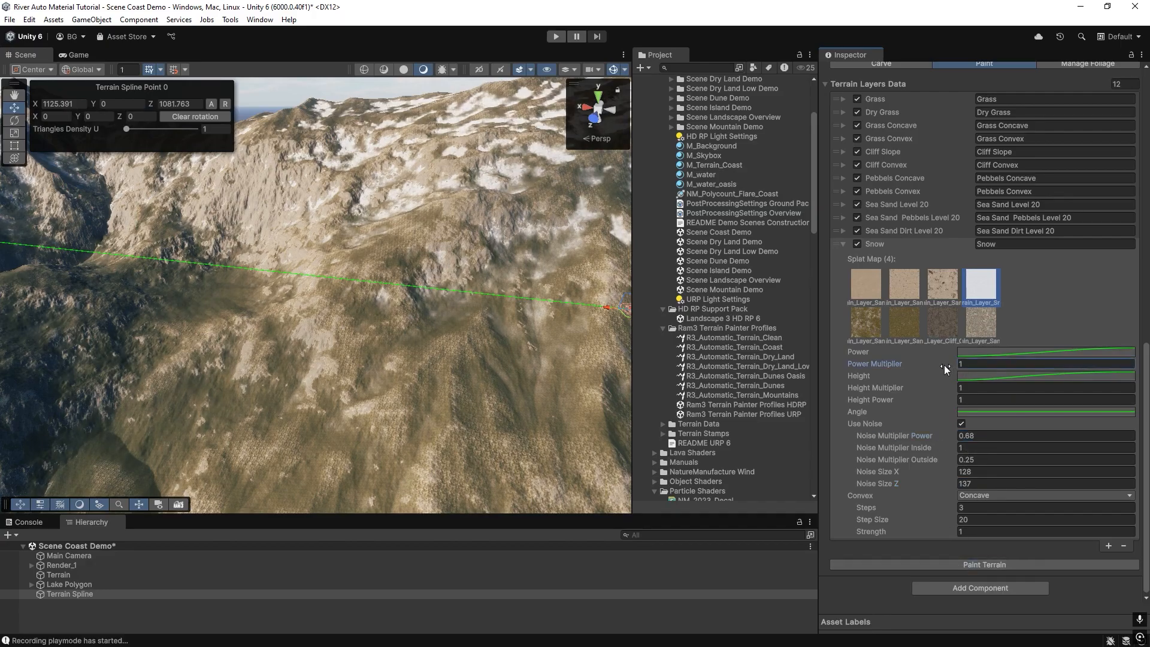
pyautogui.click(969, 564)
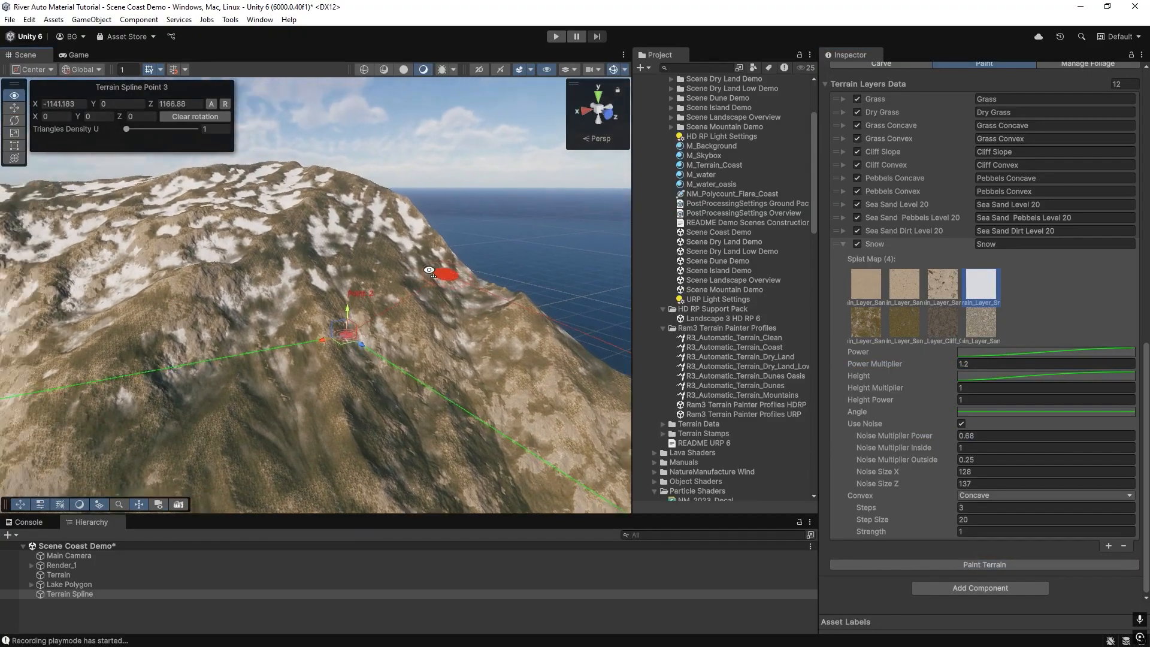
pyautogui.moveTo(429, 271); pyautogui.dragTo(505, 301, button='right')
pyautogui.moveTo(358, 306); pyautogui.dragTo(351, 359, button='right')
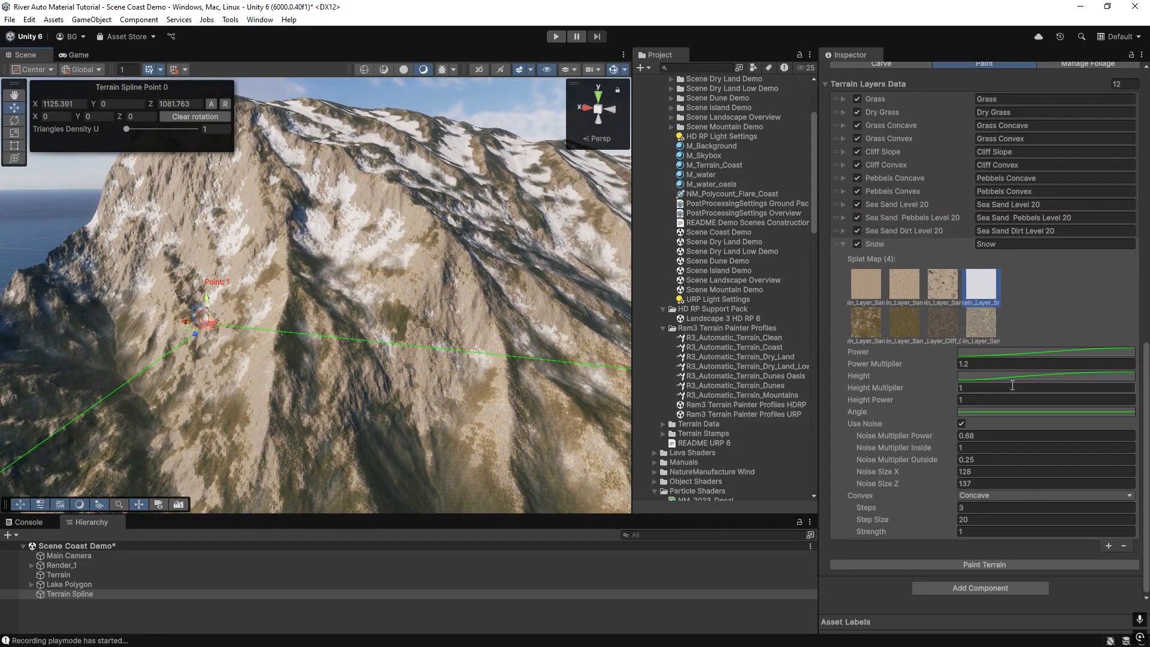
# Add a key to the Snow Height curve, move it slightly left, and repaint the terrain.
pyautogui.click(1002, 377)
pyautogui.doubleClick(960, 491)
pyautogui.moveTo(960, 491); pyautogui.dragTo(947, 485)
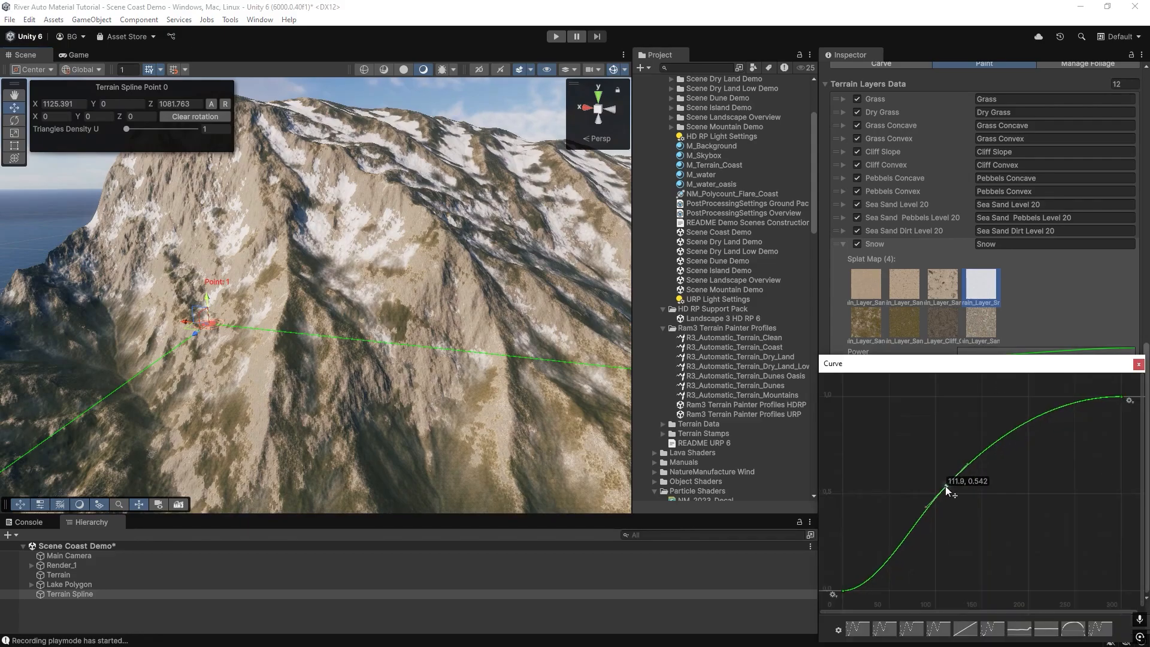
pyautogui.click(1139, 365)
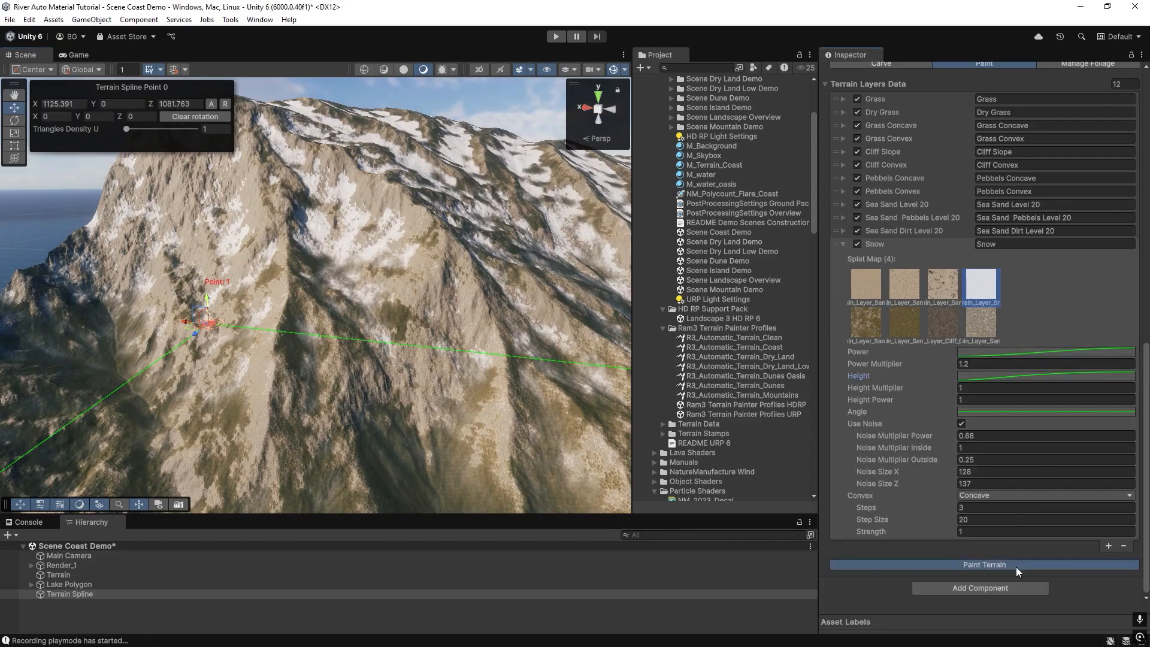
pyautogui.click(1016, 566)
pyautogui.moveTo(420, 294); pyautogui.dragTo(360, 336, button='right')
# Set the Snow layer's Power Multiplier to 1 and repaint the terrain.
pyautogui.click(1002, 365)
pyautogui.write('1')
pyautogui.click(971, 567)
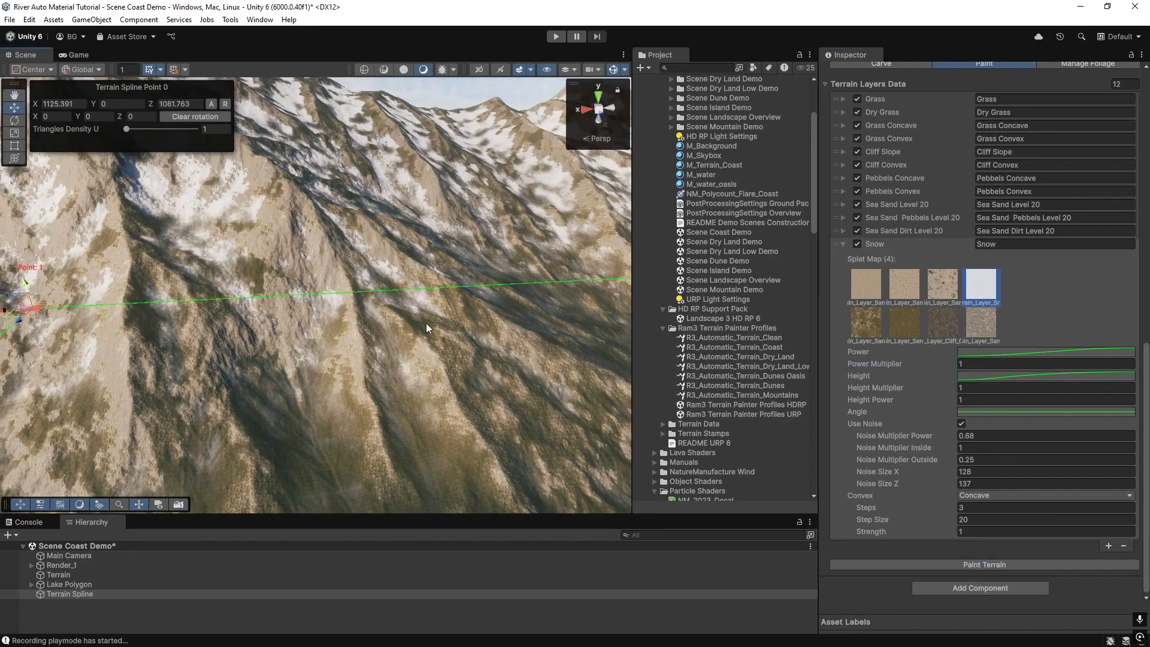
# Move a key on the Snow layer's Power curve slightly left and repaint the terrain.
pyautogui.click(990, 352)
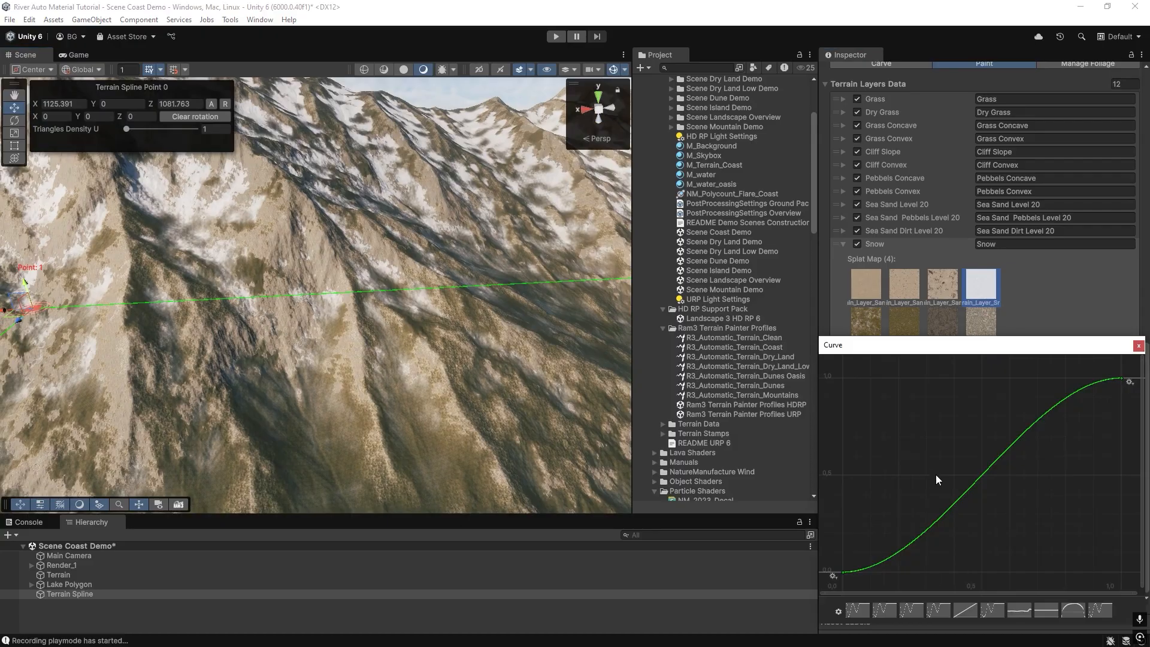
pyautogui.click(1138, 346)
pyautogui.click(989, 352)
pyautogui.moveTo(948, 489); pyautogui.dragTo(938, 486)
pyautogui.click(1138, 364)
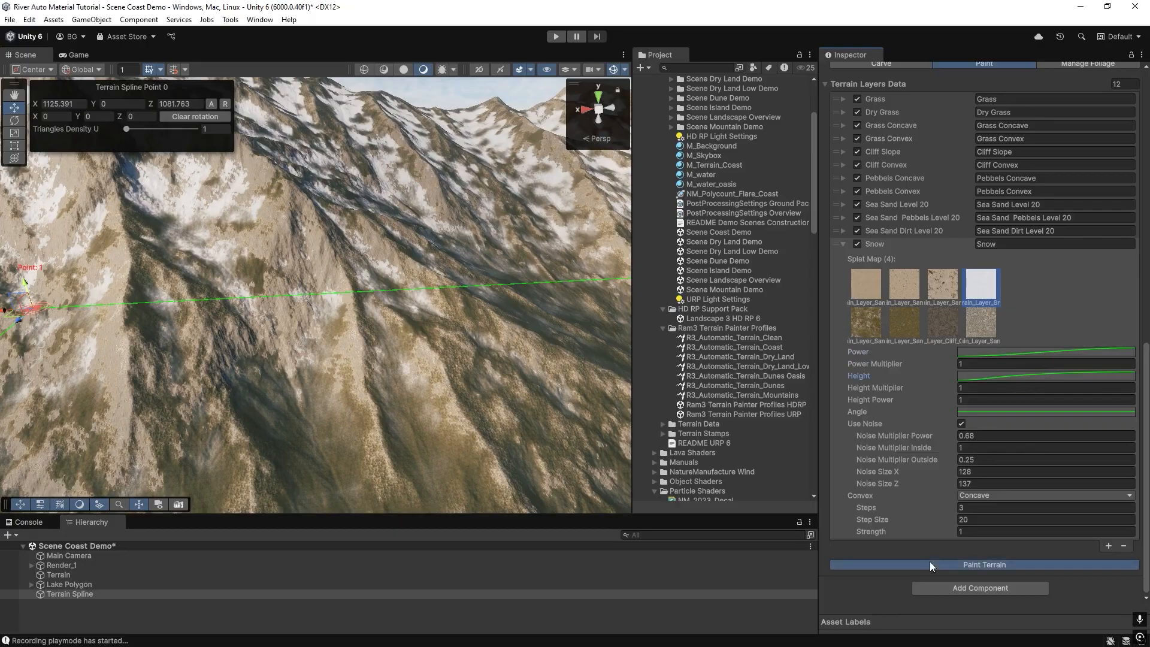
pyautogui.click(929, 562)
# Nudge the middle key of the Snow Height curve and repaint the terrain.
pyautogui.click(988, 377)
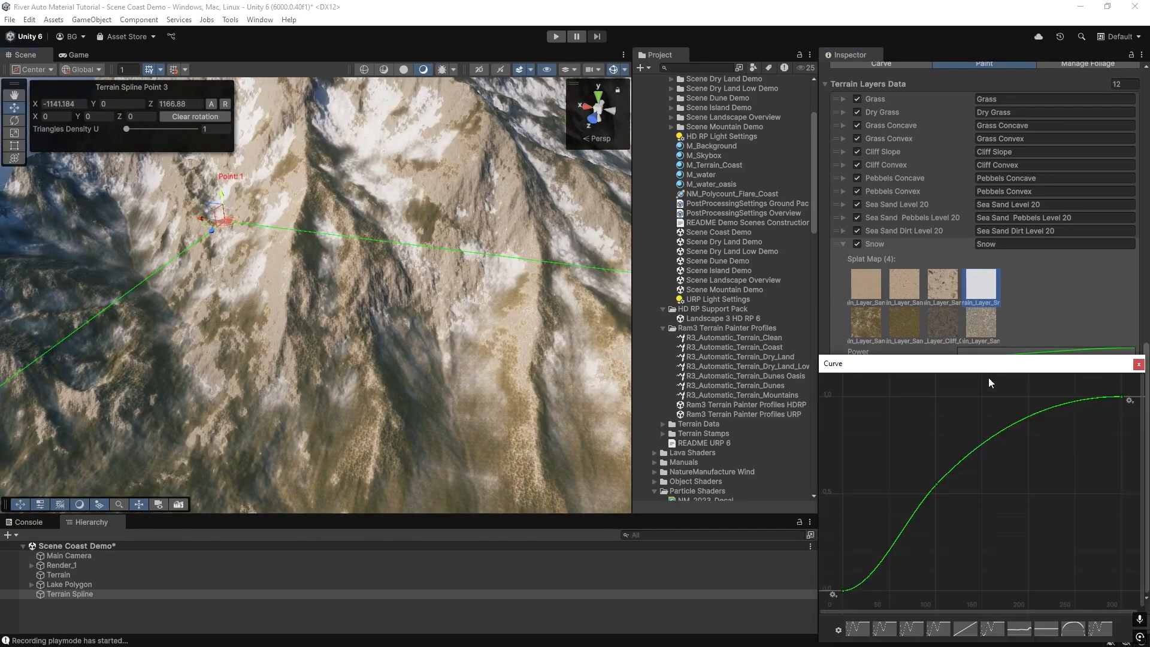
pyautogui.moveTo(917, 508); pyautogui.dragTo(922, 505)
pyautogui.click(1139, 365)
pyautogui.click(1000, 565)
pyautogui.moveTo(623, 407)
pyautogui.mouseDown(button='right')
pyautogui.moveTo(398, 264)
pyautogui.moveTo(357, 318)
pyautogui.mouseUp(button='right')
# Reshape the Snow Height curve's middle key again and repaint the terrain.
pyautogui.click(987, 376)
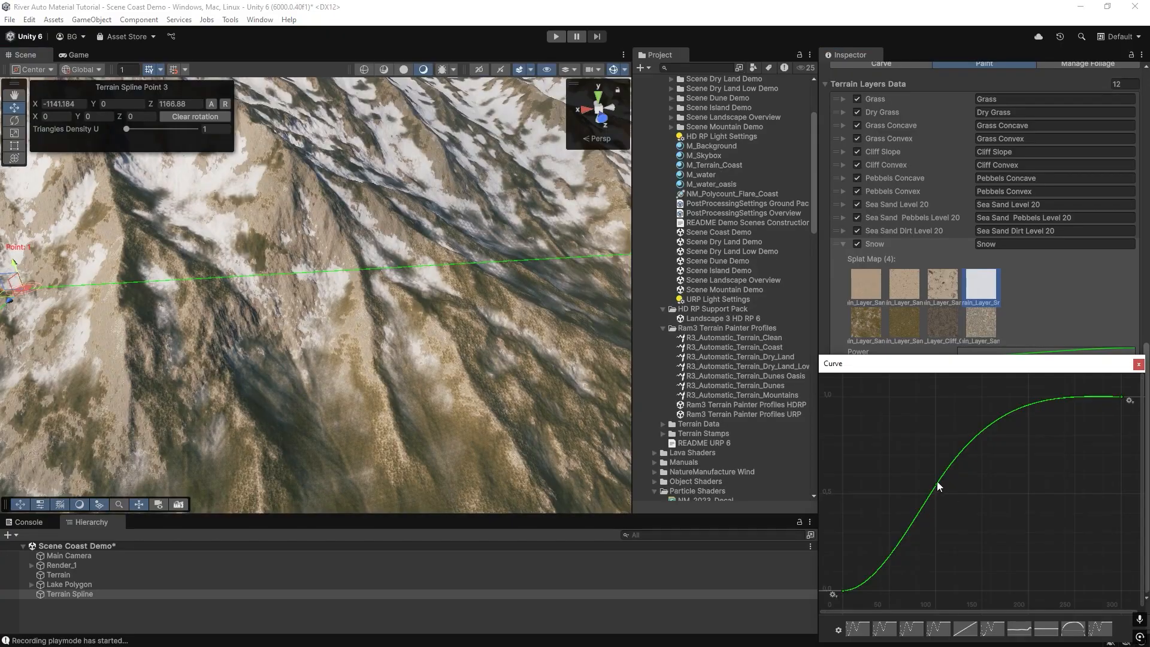
pyautogui.moveTo(921, 508); pyautogui.dragTo(925, 509)
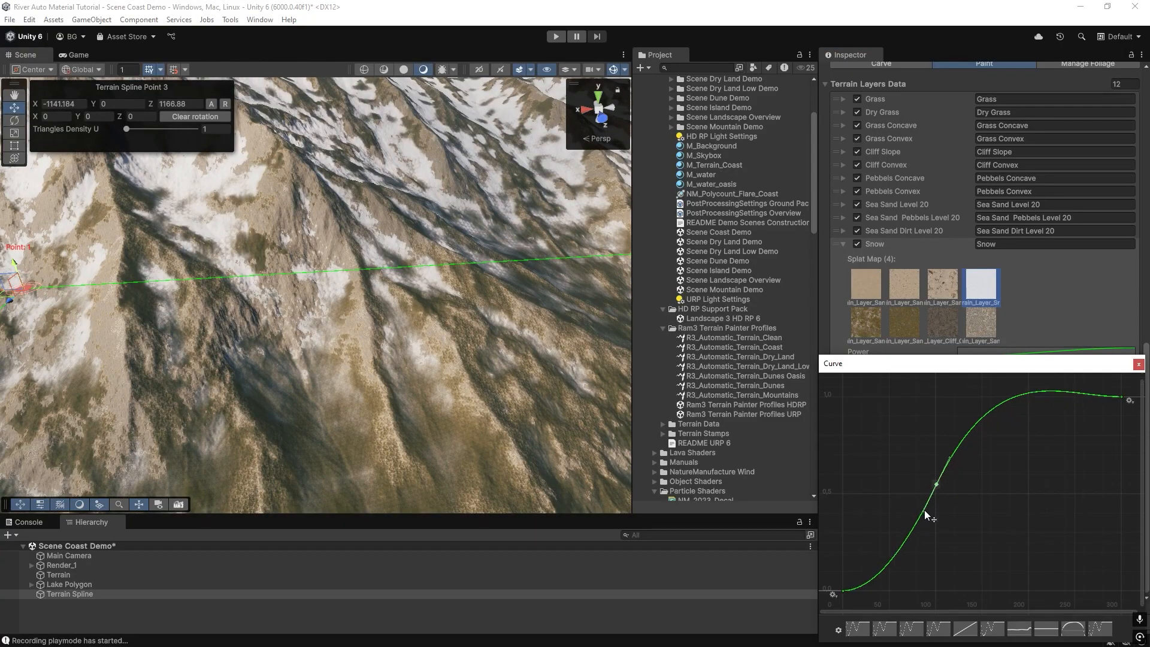
pyautogui.click(1138, 364)
pyautogui.click(947, 566)
pyautogui.moveTo(480, 300)
pyautogui.mouseDown(button='right')
pyautogui.moveTo(155, 261)
pyautogui.moveTo(385, 288)
pyautogui.moveTo(411, 249)
pyautogui.moveTo(321, 250)
pyautogui.moveTo(180, 275)
pyautogui.moveTo(292, 317)
pyautogui.mouseUp(button='right')
# Rename the Snow layer to Snow Concave, then add a copy of it with Convex set to None.
pyautogui.click(1007, 244)
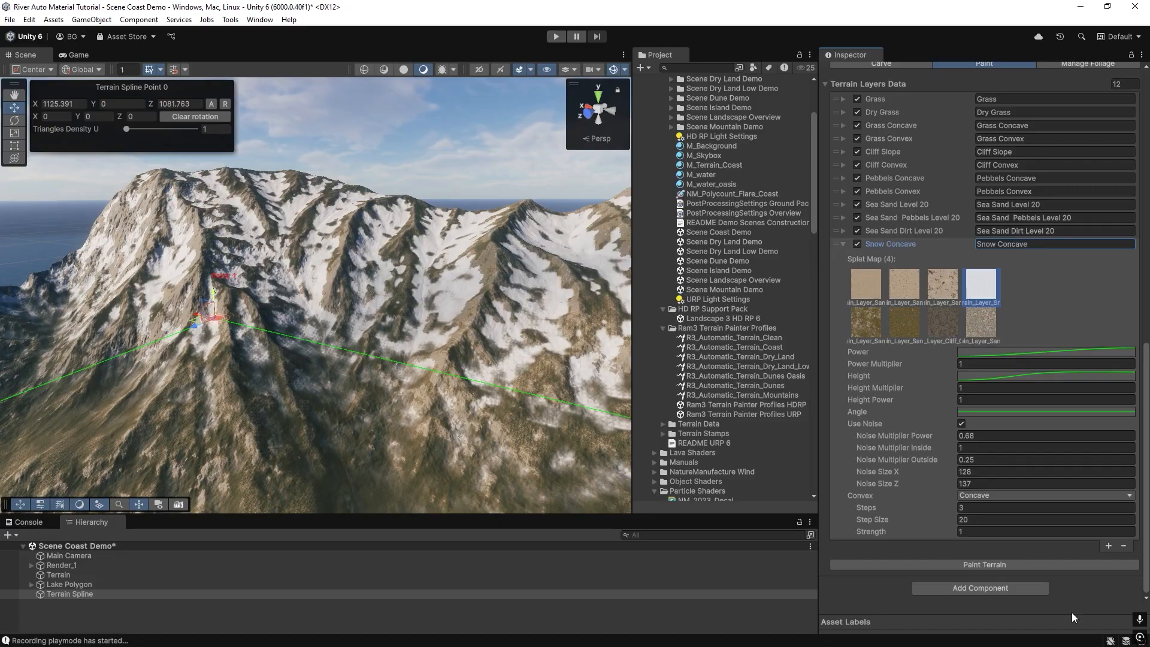
pyautogui.click(1107, 545)
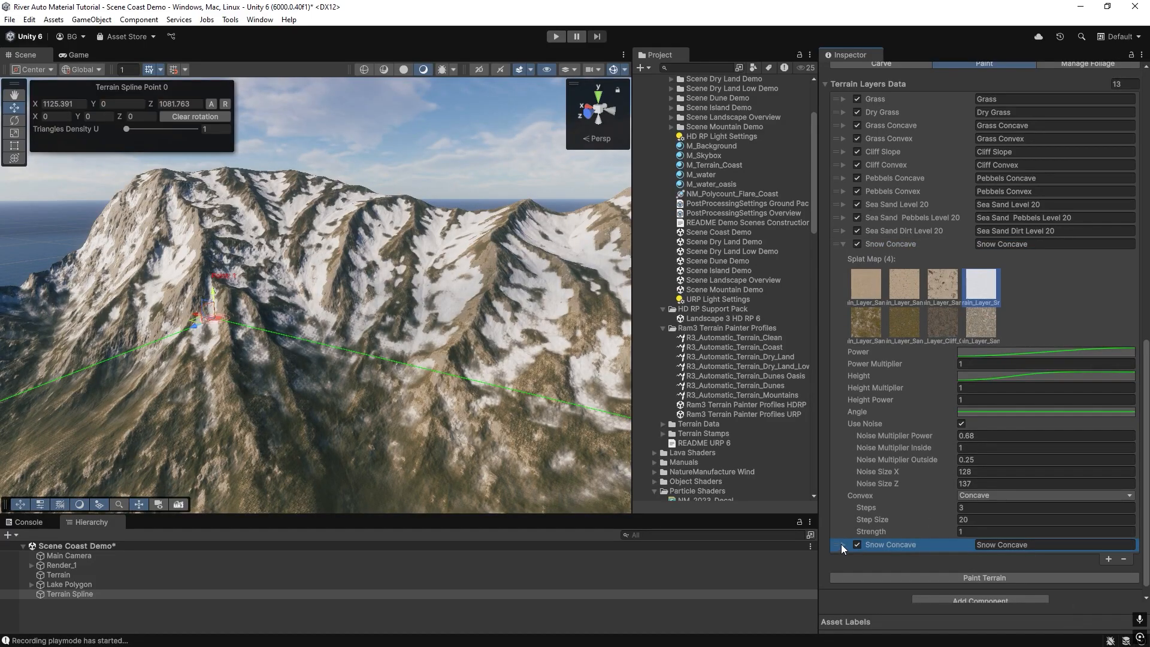
pyautogui.click(842, 544)
pyautogui.scroll(-5, 929, 479)
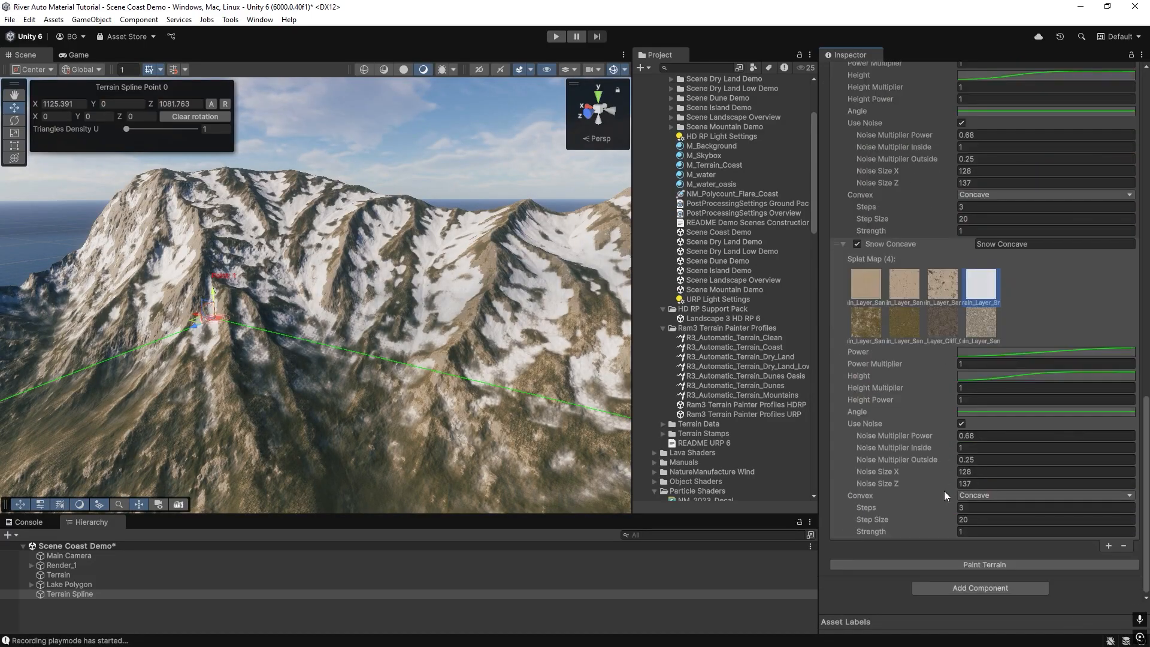
pyautogui.click(984, 494)
pyautogui.click(987, 513)
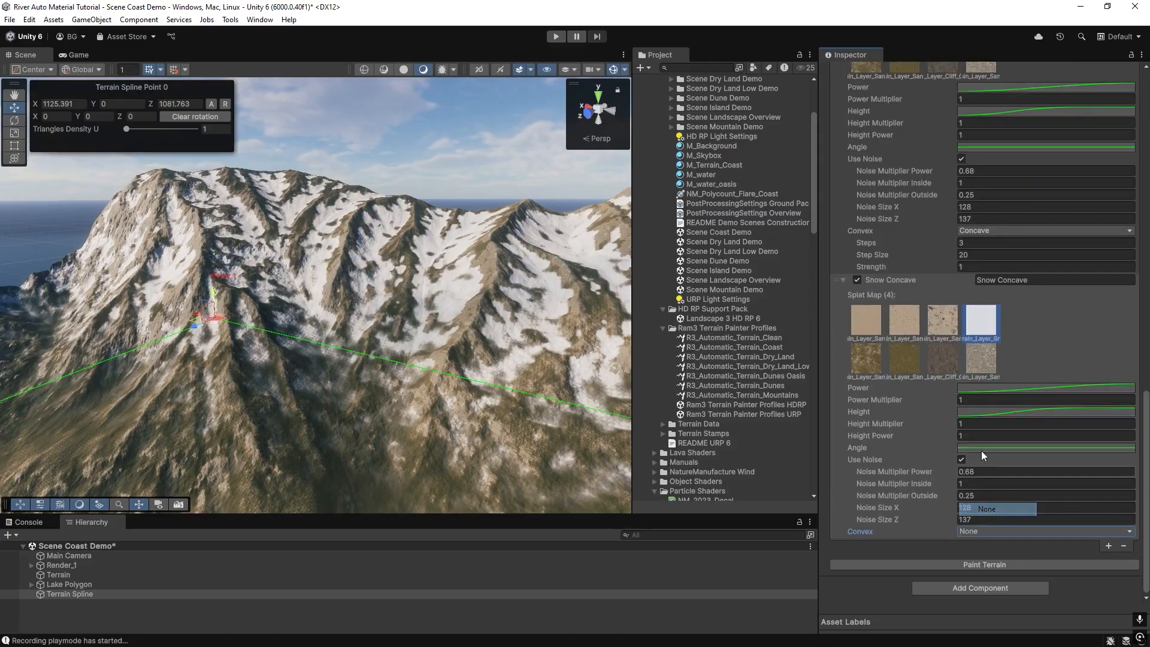
# Move the new layer's Height curve key to the right and paint the terrain.
pyautogui.click(986, 415)
pyautogui.moveTo(936, 487); pyautogui.dragTo(968, 488)
pyautogui.click(1139, 363)
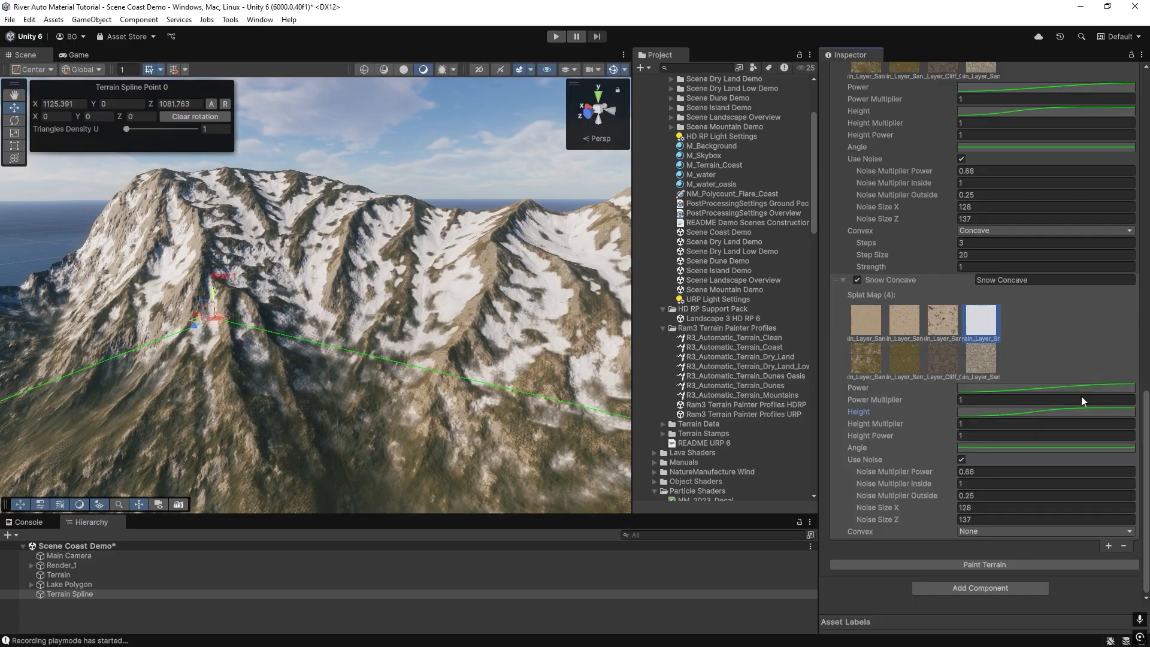
pyautogui.click(972, 565)
pyautogui.moveTo(188, 278); pyautogui.dragTo(359, 287, button='right')
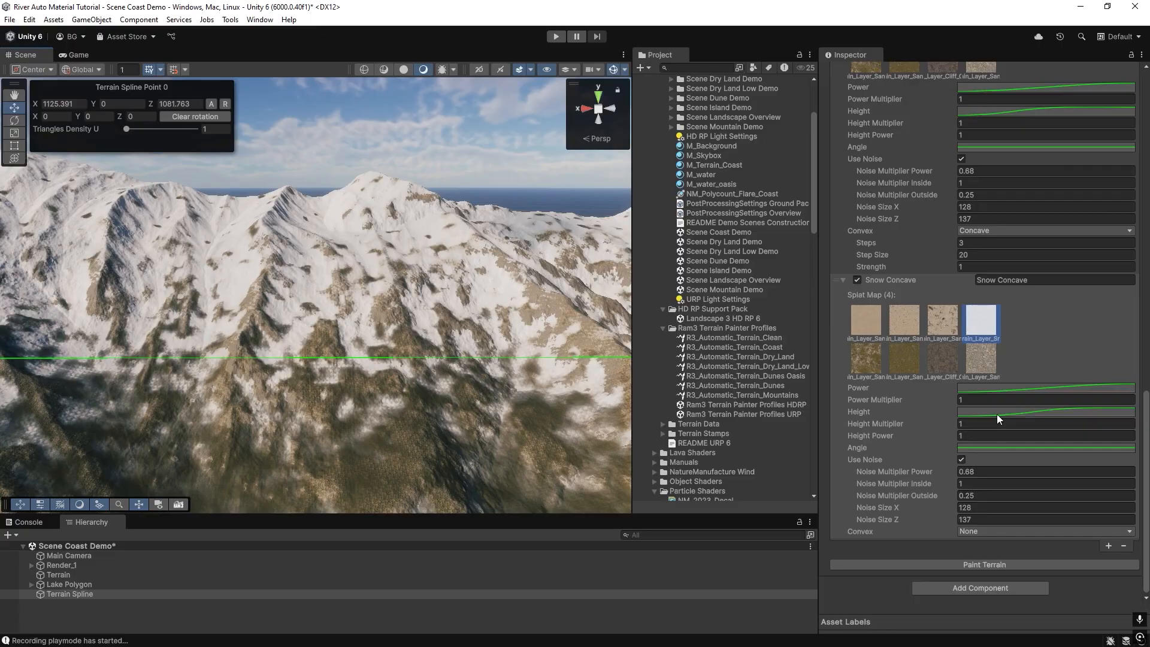
# Shift the new snow layer's Height curve key slightly and repaint the terrain.
pyautogui.click(996, 414)
pyautogui.moveTo(968, 484); pyautogui.dragTo(977, 486)
pyautogui.click(1139, 365)
pyautogui.click(950, 564)
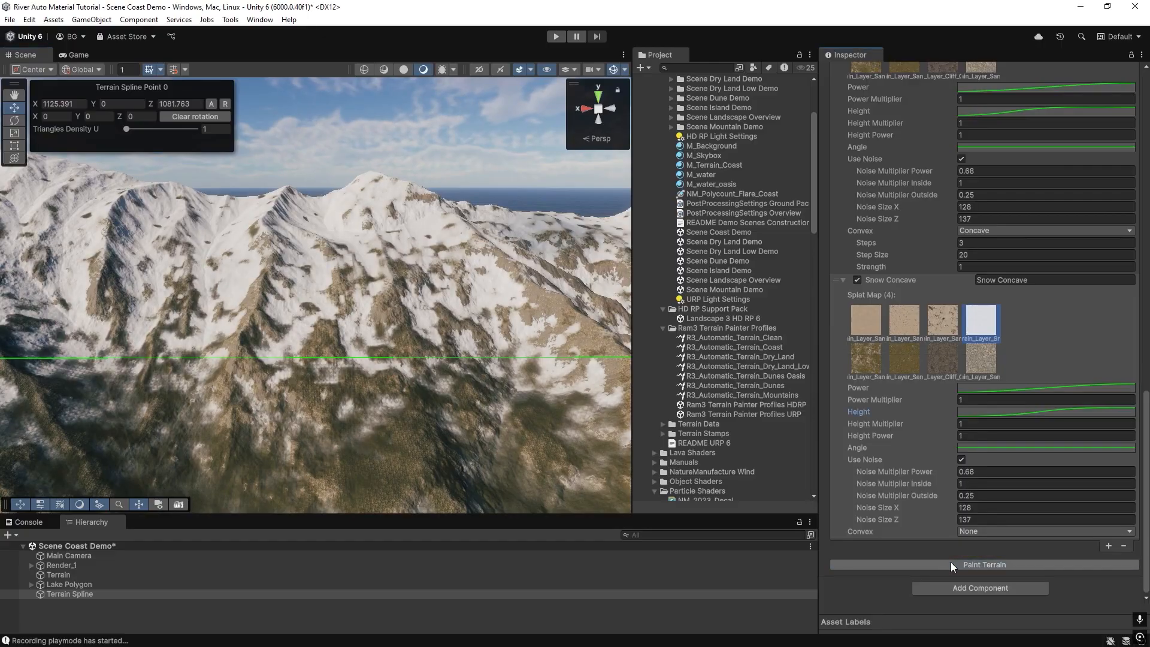
# Add a key to the new snow layer's Height curve and repaint the terrain.
pyautogui.moveTo(336, 383)
pyautogui.mouseDown(button='right')
pyautogui.moveTo(200, 352)
pyautogui.moveTo(299, 344)
pyautogui.moveTo(397, 375)
pyautogui.moveTo(385, 349)
pyautogui.moveTo(455, 328)
pyautogui.moveTo(236, 393)
pyautogui.moveTo(527, 365)
pyautogui.mouseUp(button='right')
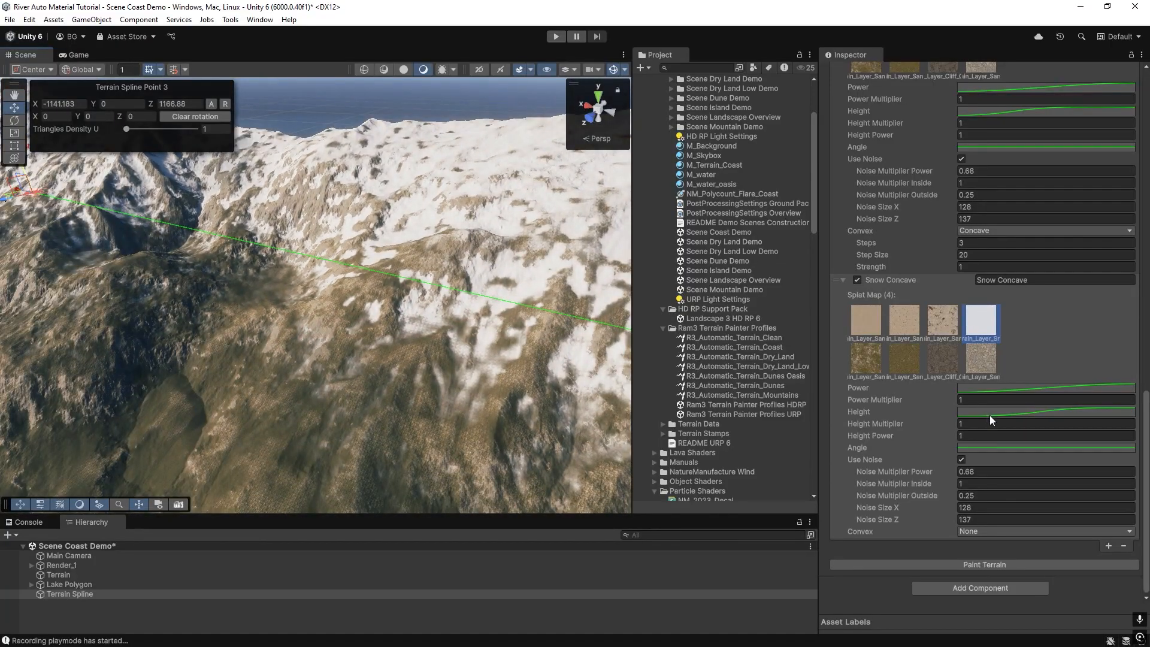
pyautogui.click(990, 413)
pyautogui.doubleClick(977, 486)
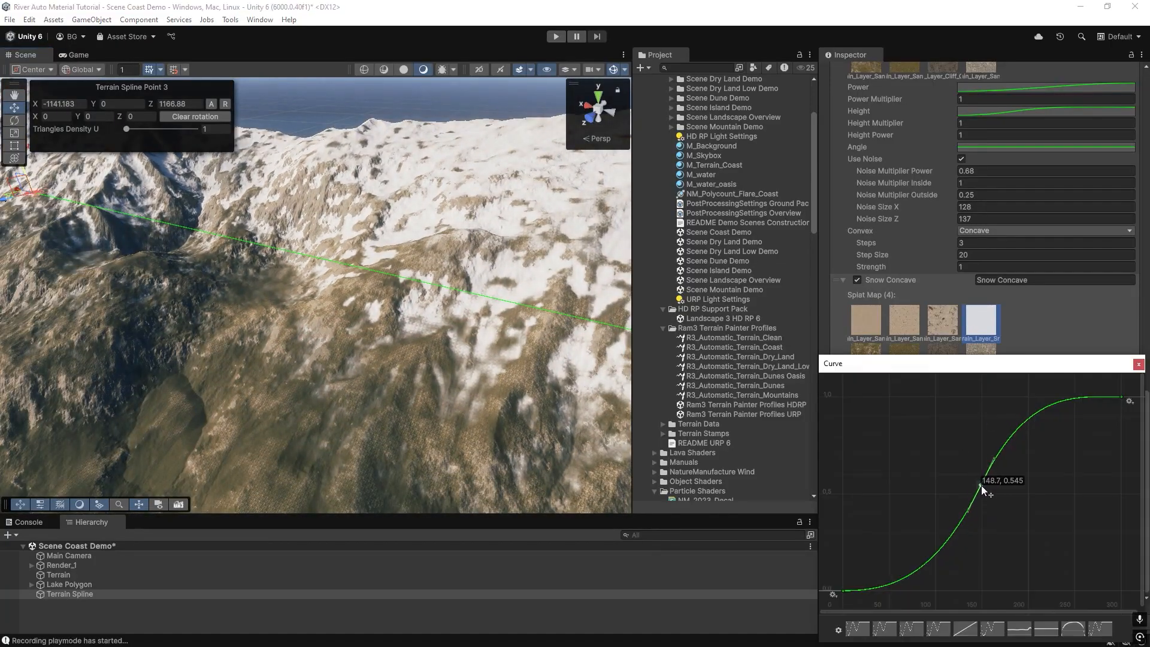
pyautogui.click(1138, 365)
pyautogui.click(1019, 560)
# Edit the new layer's Angle curve keys, setting the last key's time to 90.
pyautogui.moveTo(473, 299)
pyautogui.mouseDown(button='right')
pyautogui.moveTo(249, 271)
pyautogui.moveTo(201, 245)
pyautogui.moveTo(213, 229)
pyautogui.moveTo(246, 257)
pyautogui.mouseUp(button='right')
pyautogui.moveTo(247, 257); pyautogui.dragTo(626, 234, button='right')
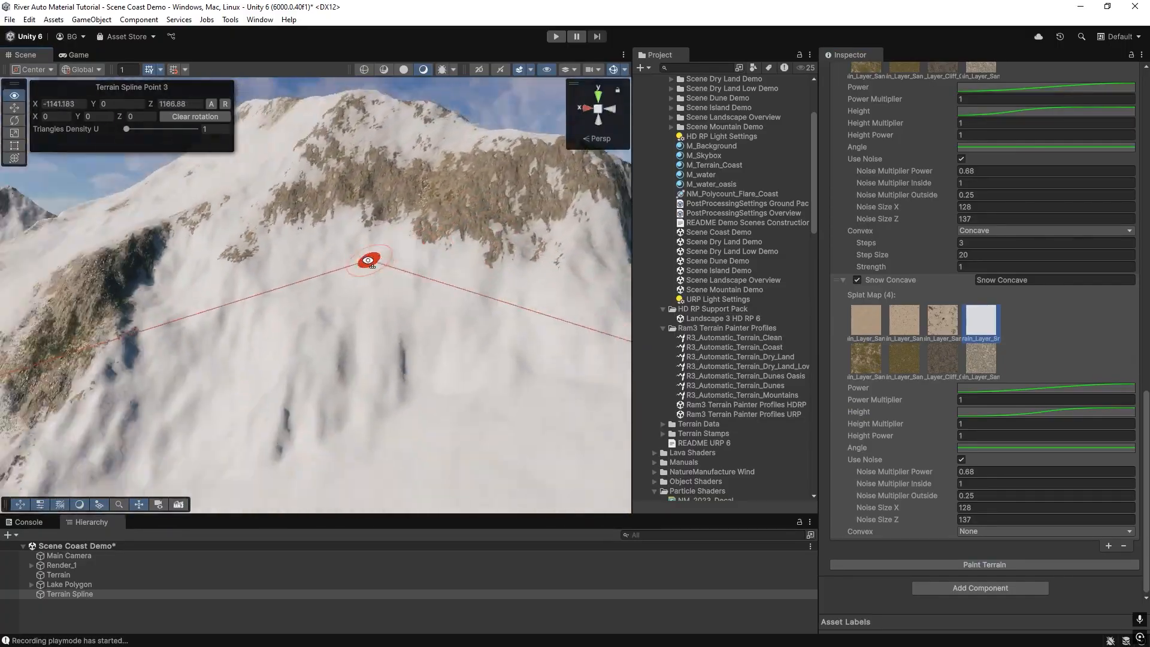
pyautogui.moveTo(491, 372); pyautogui.dragTo(300, 383, button='right')
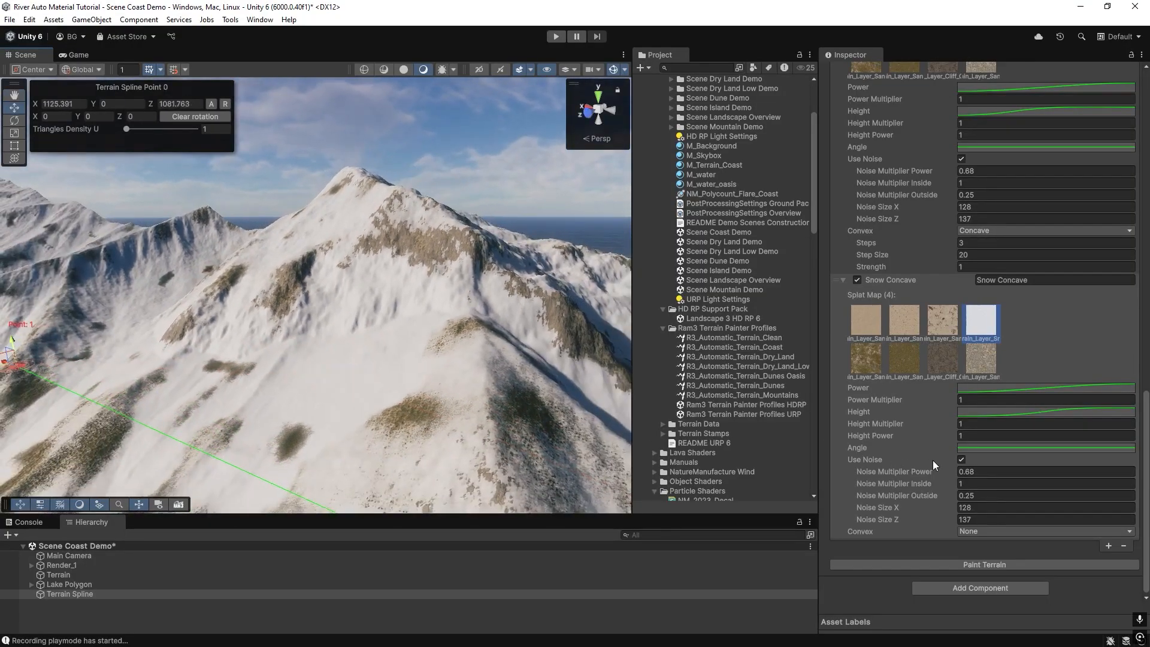
pyautogui.click(981, 447)
pyautogui.rightClick(841, 494)
pyautogui.click(856, 513)
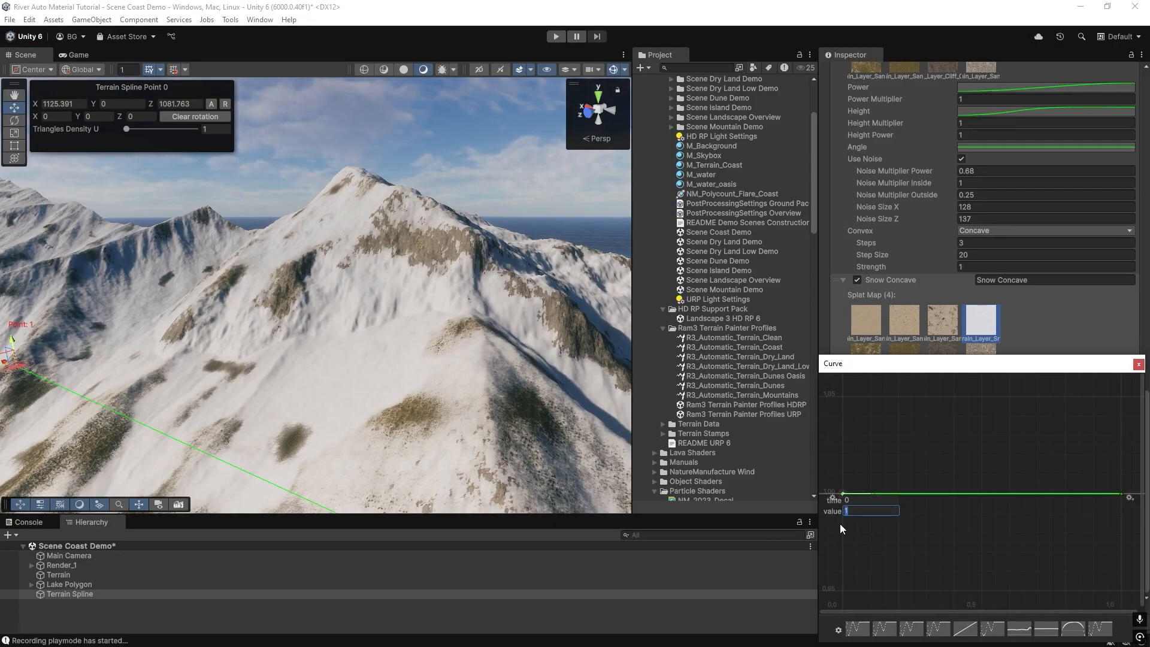
pyautogui.rightClick(1122, 494)
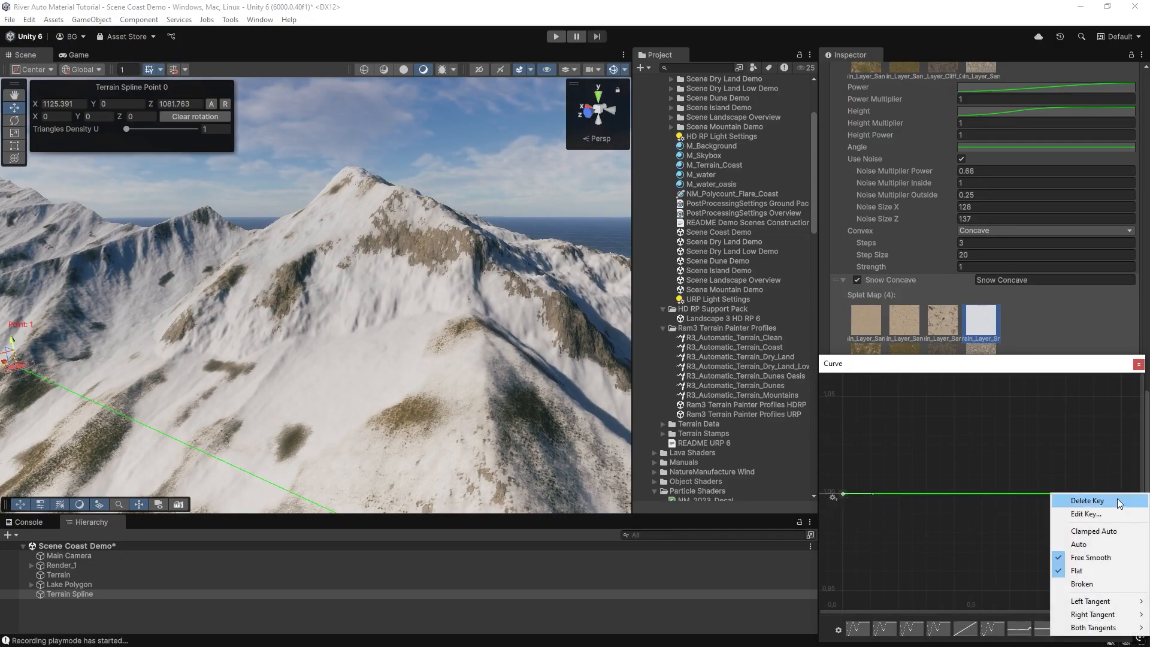
pyautogui.click(1102, 512)
pyautogui.moveTo(1074, 499); pyautogui.dragTo(1055, 501)
pyautogui.write('90')
pyautogui.click(1078, 510)
pyautogui.press('Return')
pyautogui.click(1139, 364)
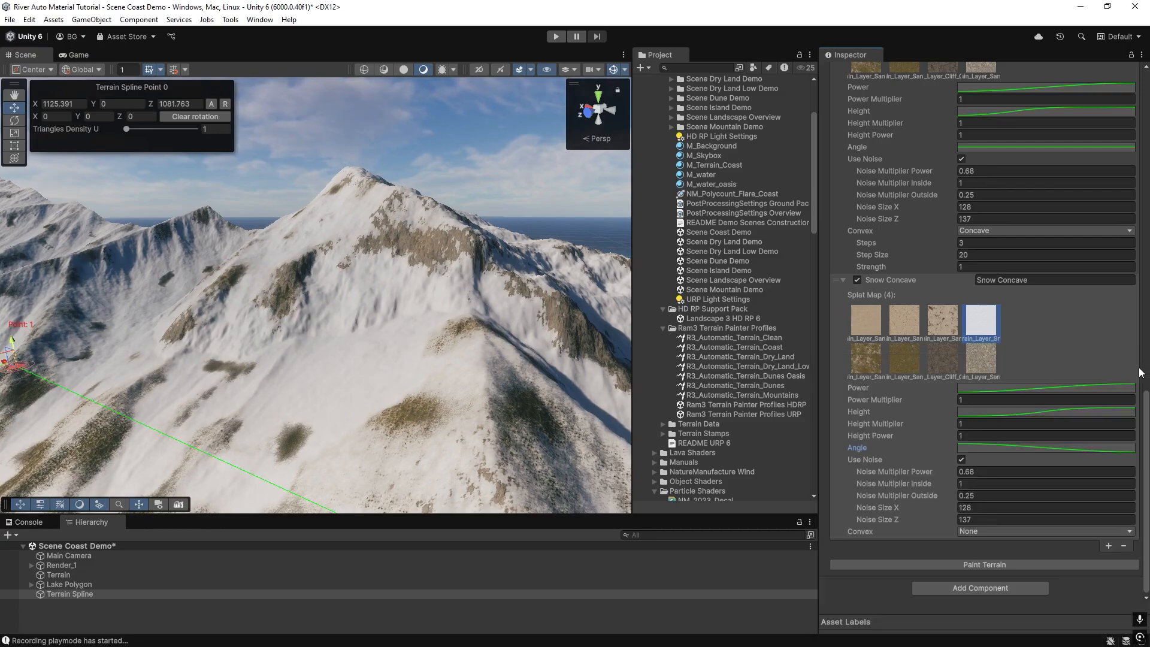
# Adjust the Angle curve's first key tangent and repaint the terrain.
pyautogui.click(990, 449)
pyautogui.click(844, 398)
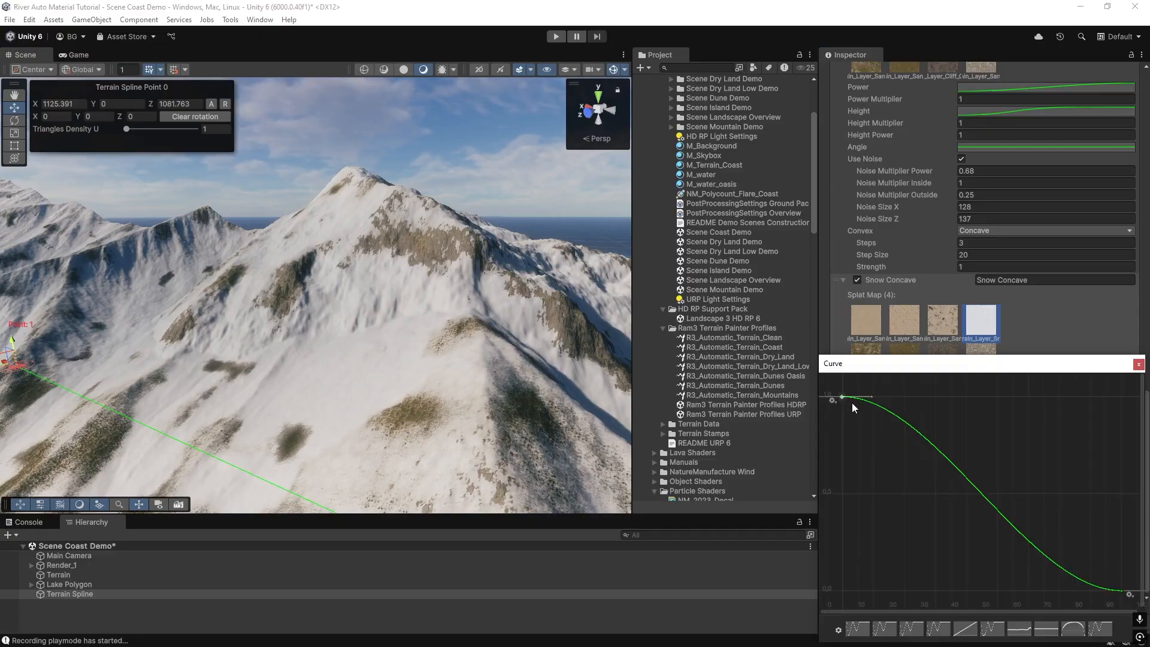
pyautogui.moveTo(871, 397); pyautogui.dragTo(871, 402)
pyautogui.click(1120, 592)
pyautogui.click(1139, 365)
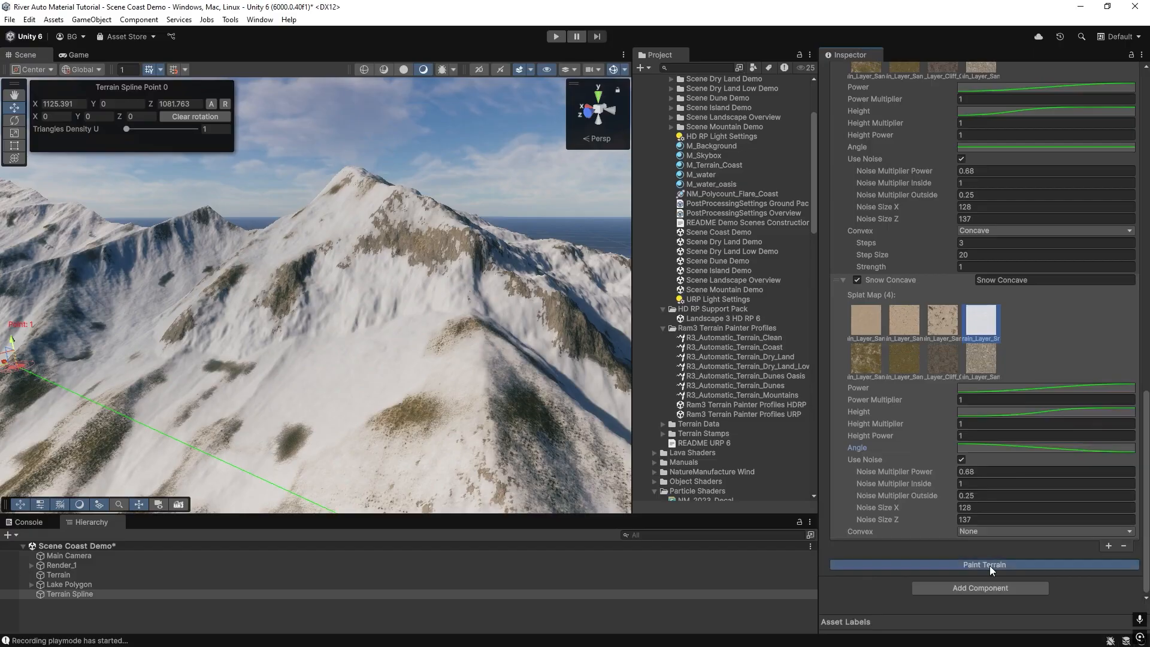
pyautogui.click(989, 566)
# Steepen the Angle curve's first key tangent downward and repaint the terrain.
pyautogui.click(1012, 446)
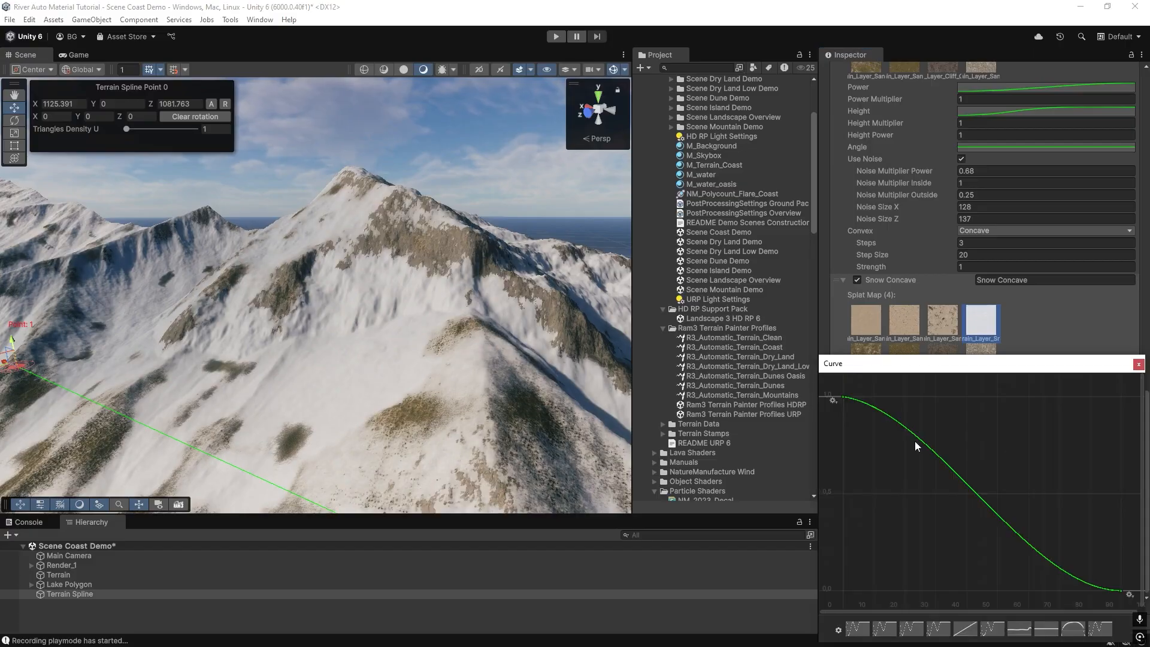
pyautogui.click(843, 398)
pyautogui.moveTo(870, 403); pyautogui.dragTo(867, 422)
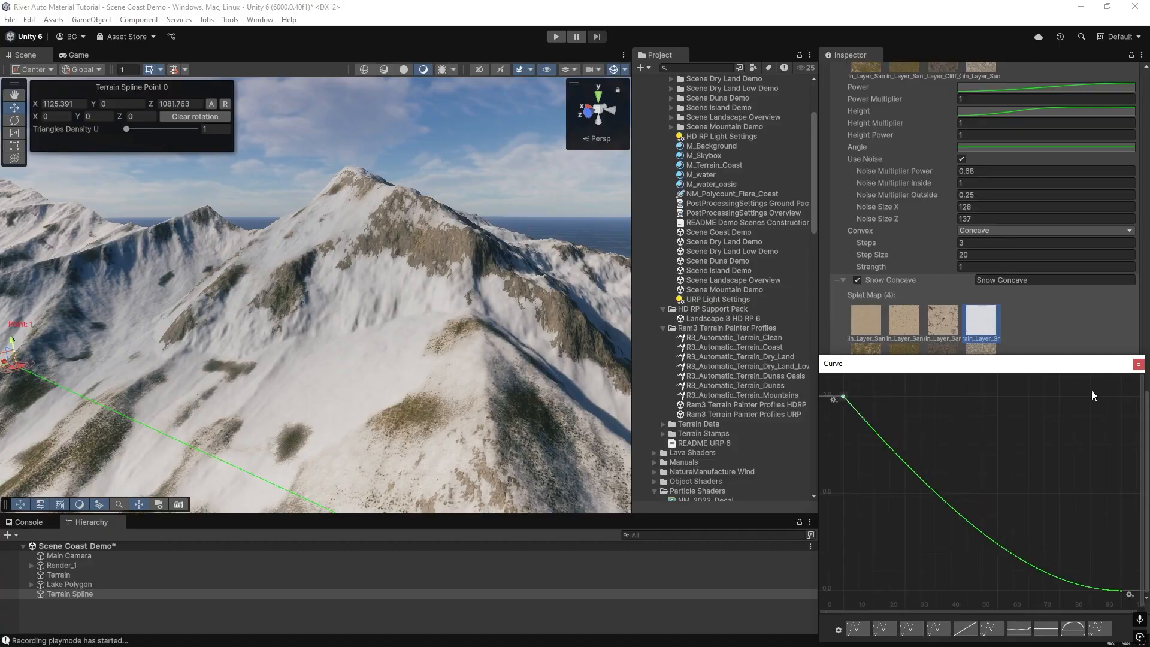
pyautogui.click(1138, 365)
pyautogui.click(1013, 562)
# Turn off Use Noise on the new snow layer and repaint the terrain.
pyautogui.moveTo(236, 342); pyautogui.dragTo(397, 353, button='right')
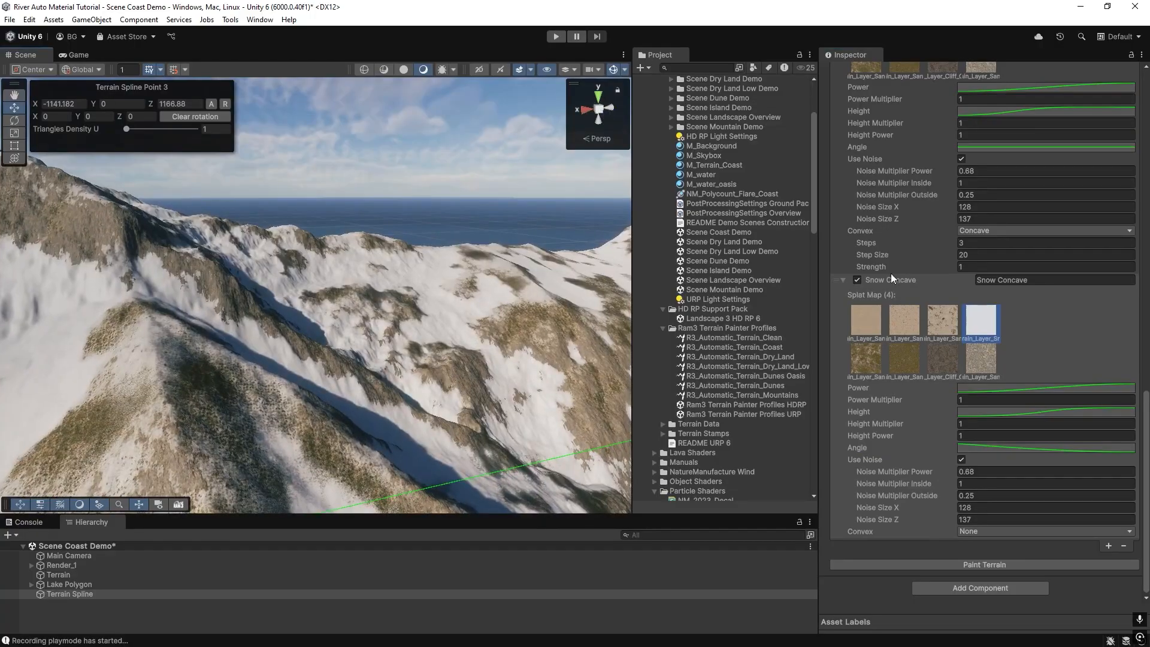
pyautogui.scroll(5, 905, 280)
pyautogui.click(1000, 241)
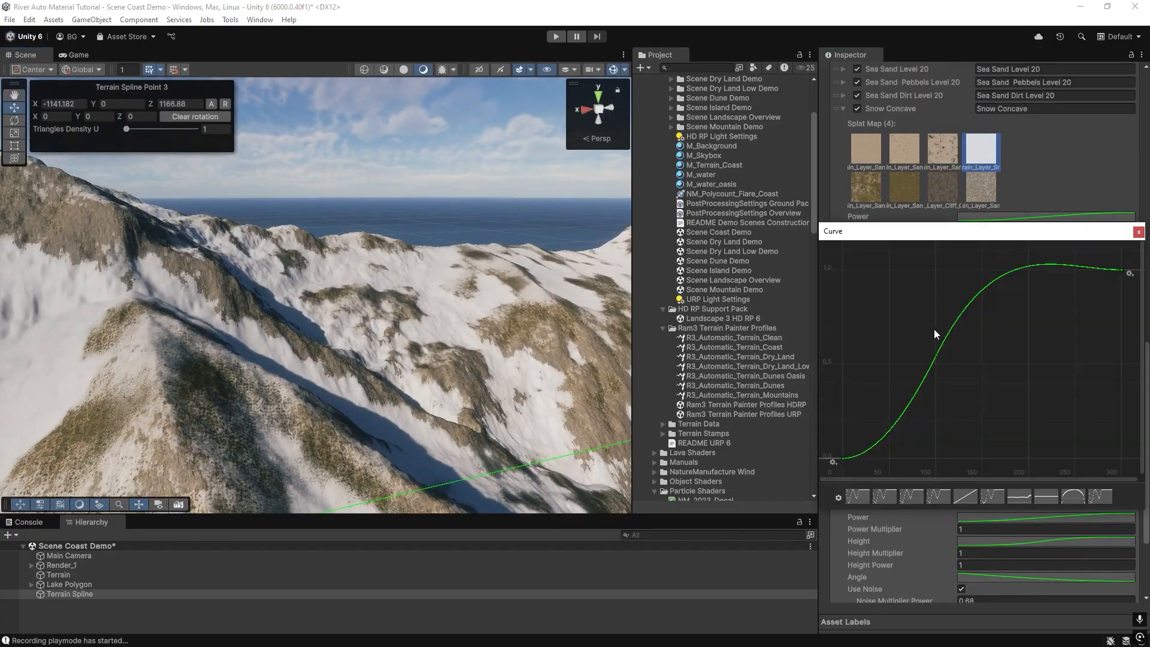
pyautogui.click(1138, 232)
pyautogui.moveTo(360, 277); pyautogui.dragTo(252, 258, button='right')
pyautogui.scroll(-5, 982, 412)
pyautogui.click(961, 459)
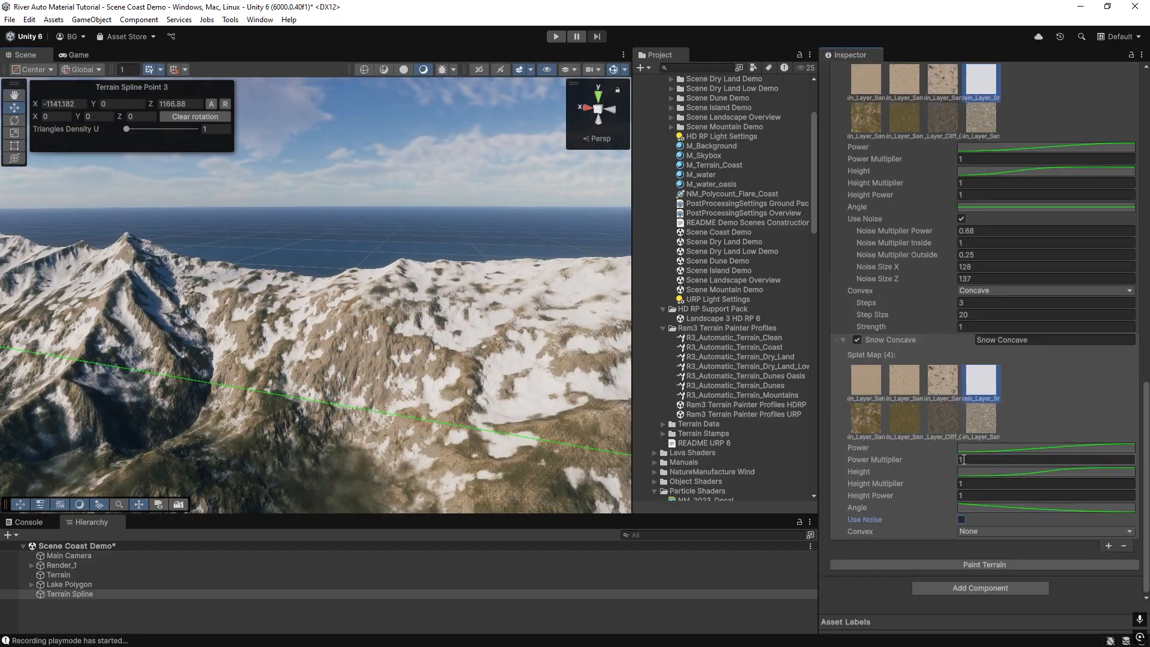
pyautogui.click(966, 566)
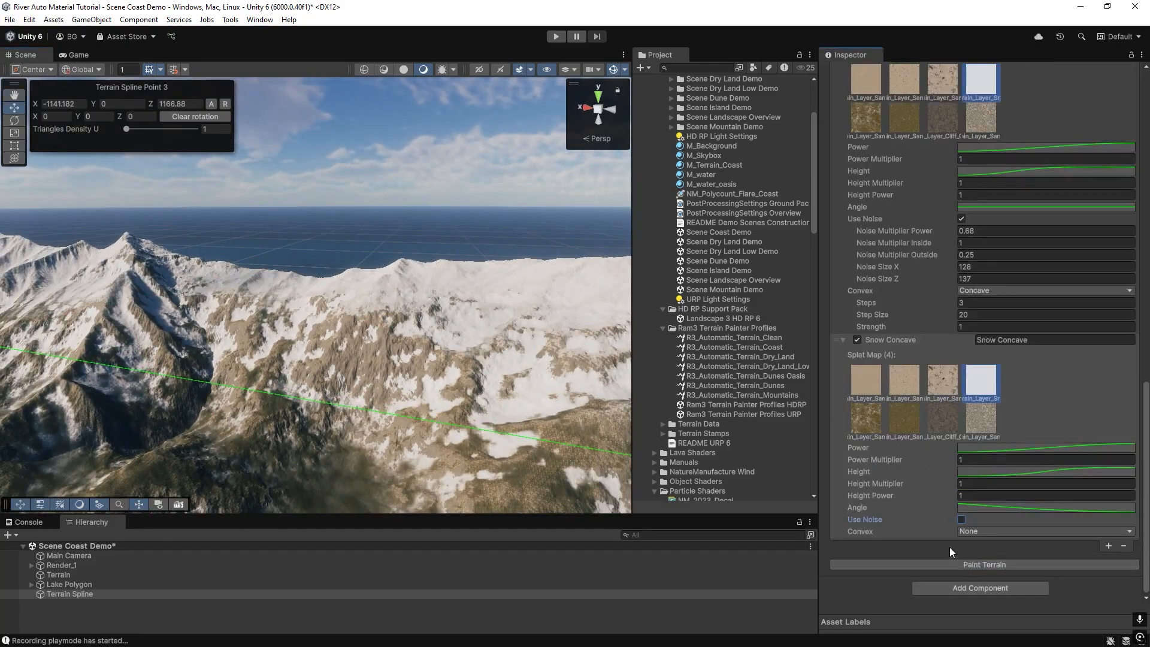
# Tweak the Angle curve's first key tangent once more and repaint the terrain.
pyautogui.moveTo(349, 284)
pyautogui.mouseDown(button='right')
pyautogui.moveTo(426, 316)
pyautogui.moveTo(439, 326)
pyautogui.moveTo(403, 311)
pyautogui.moveTo(451, 348)
pyautogui.mouseUp(button='right')
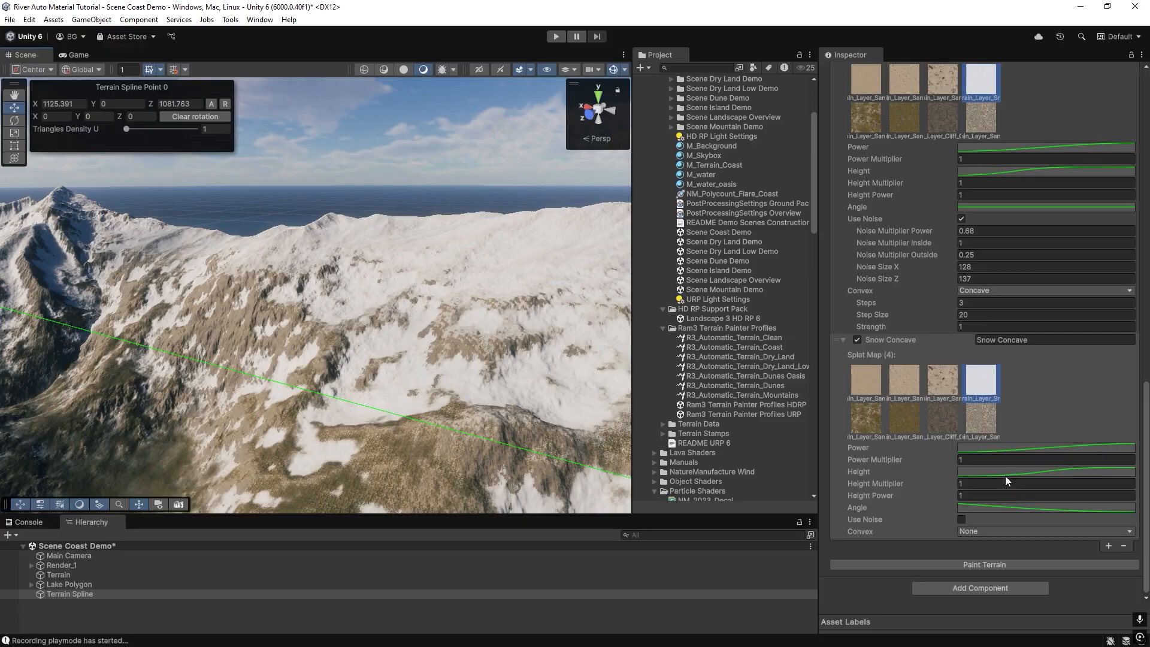
pyautogui.click(972, 508)
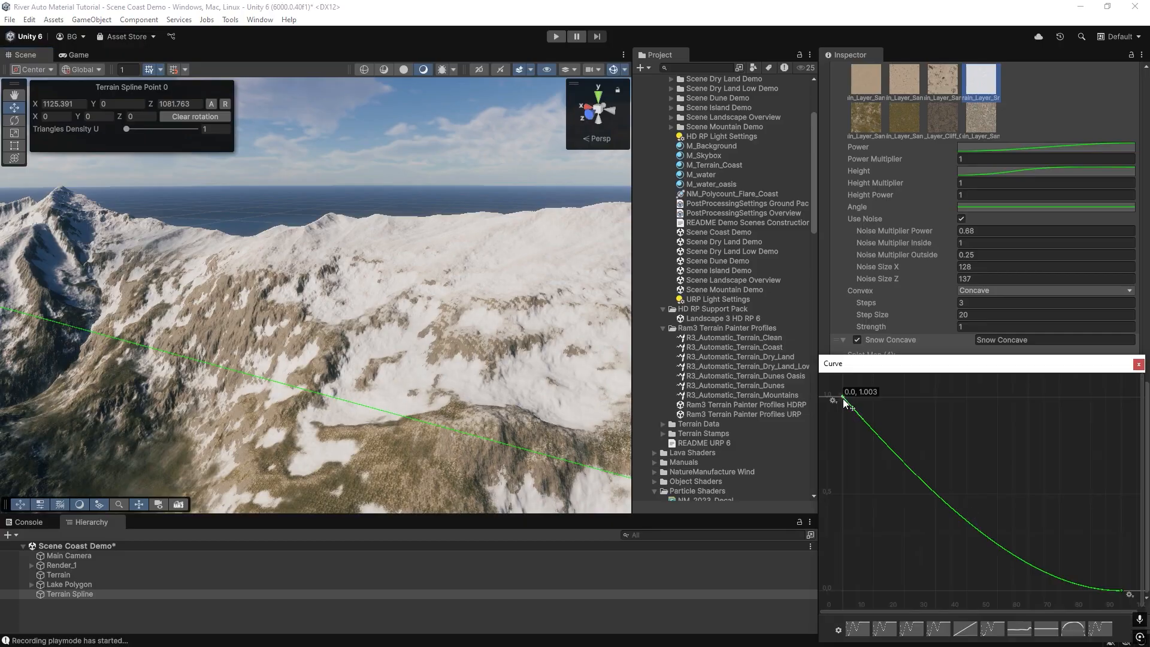
pyautogui.moveTo(864, 424); pyautogui.dragTo(856, 423)
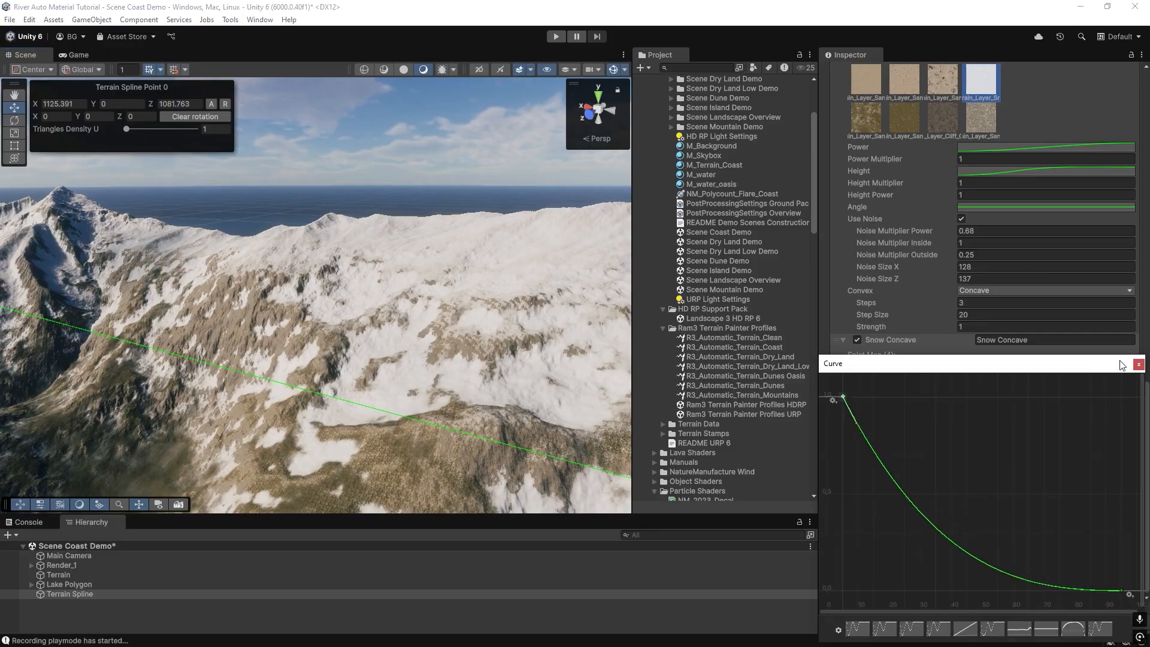
pyautogui.click(1139, 364)
pyautogui.click(932, 566)
# Select the terrain and switch its terrain tool to Stamp Terrain.
pyautogui.moveTo(198, 318)
pyautogui.mouseDown(button='right')
pyautogui.moveTo(21, 287)
pyautogui.moveTo(19, 260)
pyautogui.moveTo(146, 317)
pyautogui.moveTo(359, 301)
pyautogui.moveTo(226, 305)
pyautogui.moveTo(122, 277)
pyautogui.moveTo(508, 296)
pyautogui.moveTo(457, 326)
pyautogui.moveTo(465, 336)
pyautogui.moveTo(229, 327)
pyautogui.moveTo(385, 328)
pyautogui.moveTo(164, 303)
pyautogui.moveTo(188, 324)
pyautogui.mouseUp(button='right')
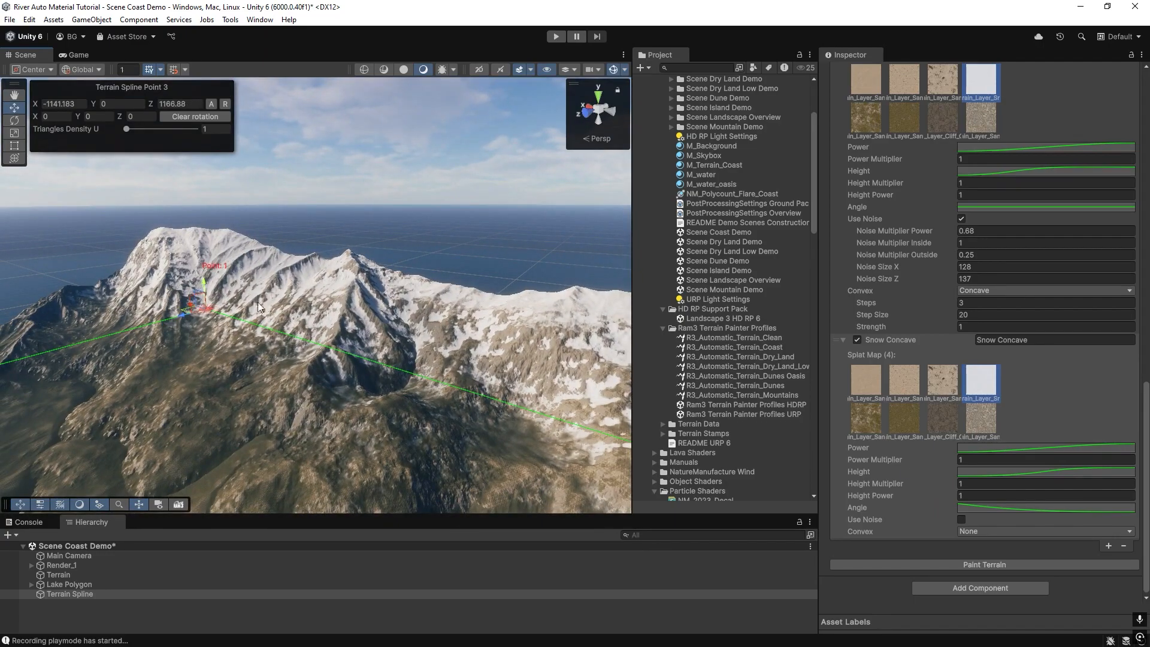
pyautogui.moveTo(260, 274); pyautogui.dragTo(389, 280, button='right')
pyautogui.moveTo(313, 260); pyautogui.dragTo(400, 248, button='right')
pyautogui.moveTo(495, 275); pyautogui.dragTo(274, 304, button='right')
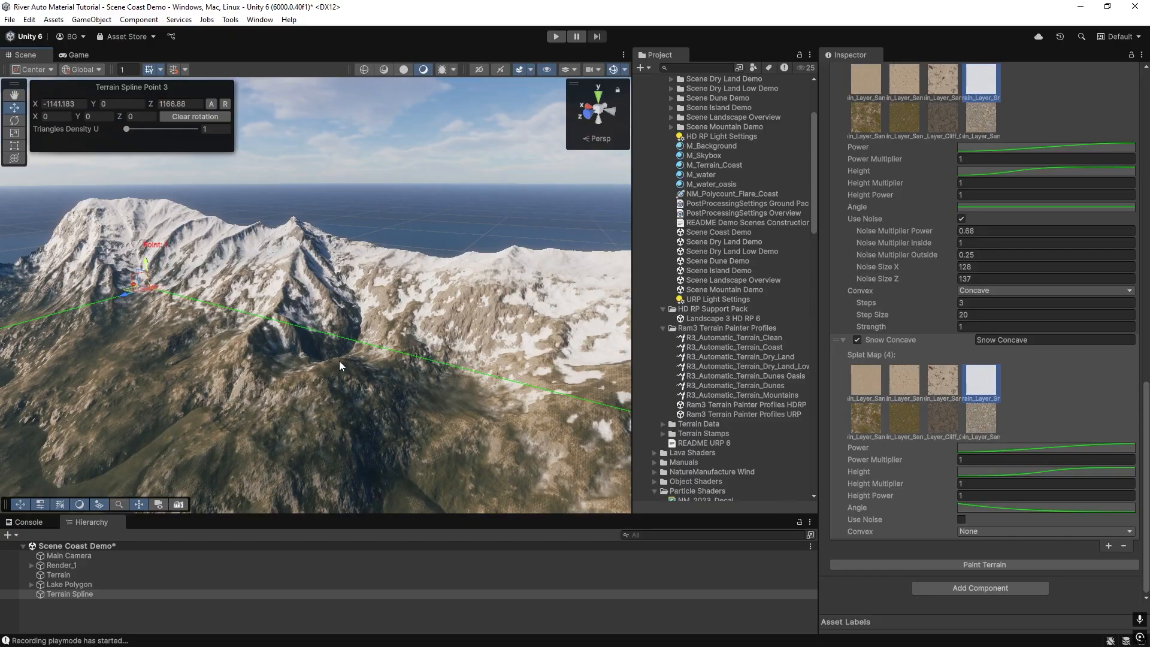
pyautogui.moveTo(377, 326); pyautogui.dragTo(333, 306, button='right')
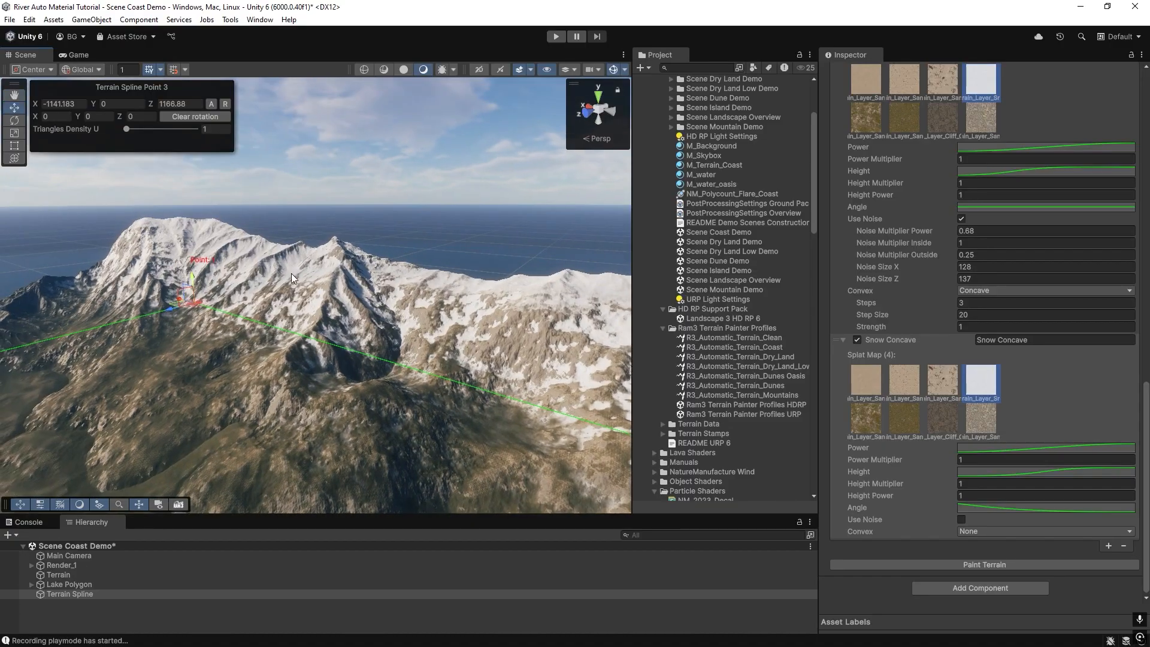
pyautogui.moveTo(334, 204); pyautogui.dragTo(307, 338, button='right')
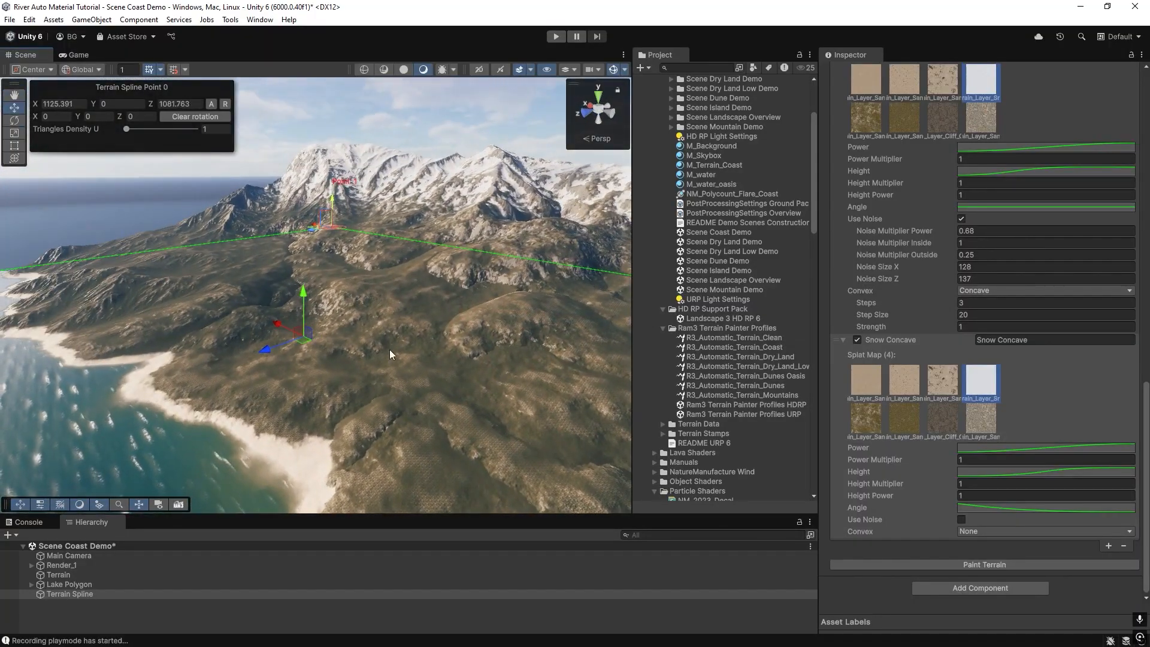
pyautogui.click(727, 252)
pyautogui.moveTo(269, 377)
pyautogui.mouseDown(button='right')
pyautogui.moveTo(263, 384)
pyautogui.moveTo(311, 383)
pyautogui.moveTo(242, 369)
pyautogui.moveTo(239, 385)
pyautogui.moveTo(275, 365)
pyautogui.mouseUp(button='right')
pyautogui.click(282, 347)
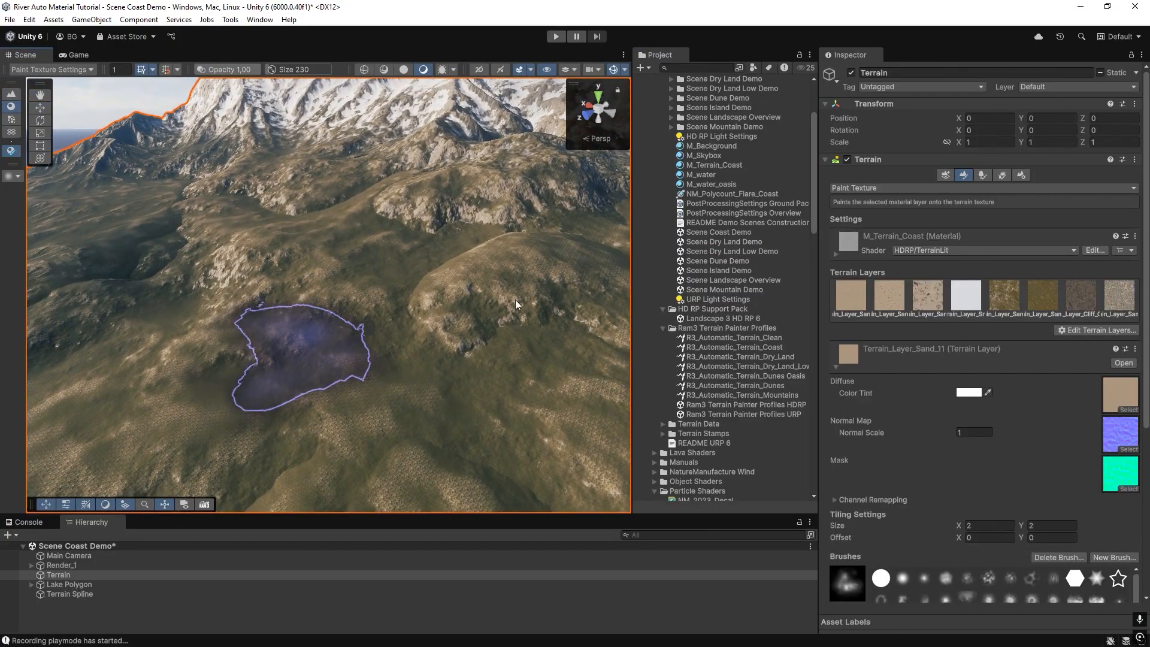
pyautogui.click(877, 189)
pyautogui.click(874, 202)
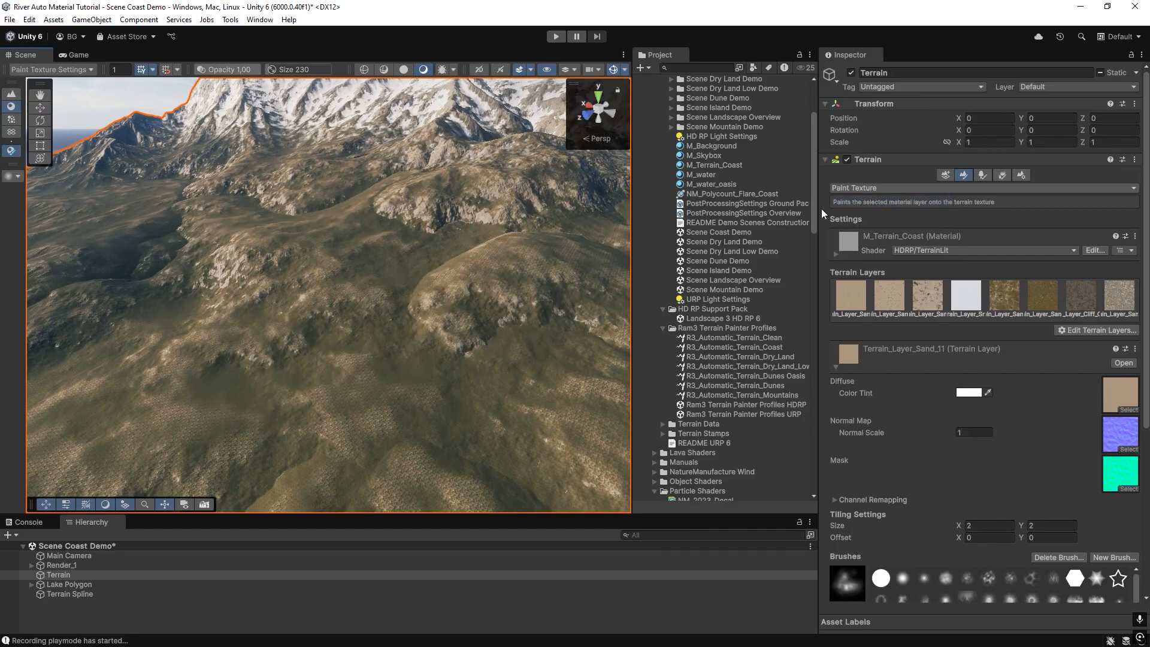
pyautogui.click(845, 189)
pyautogui.click(848, 245)
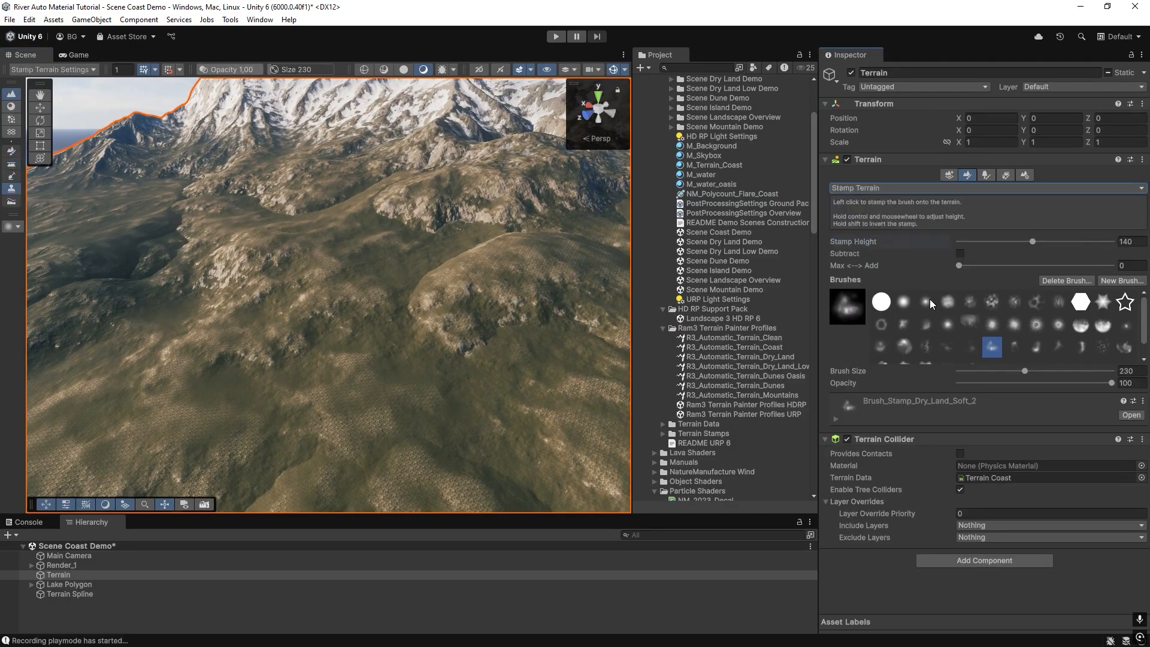
# Pick a dune stamp brush and set Stamp Height to 70 and Max <-> Add to 1.
pyautogui.click(1060, 347)
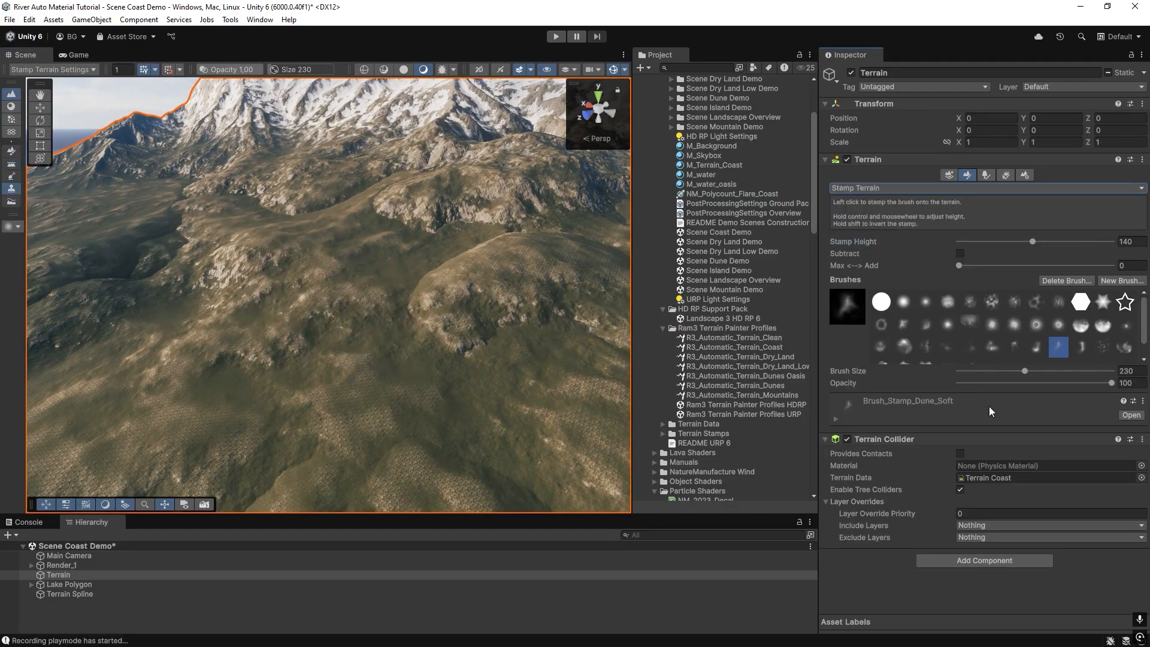
pyautogui.click(998, 242)
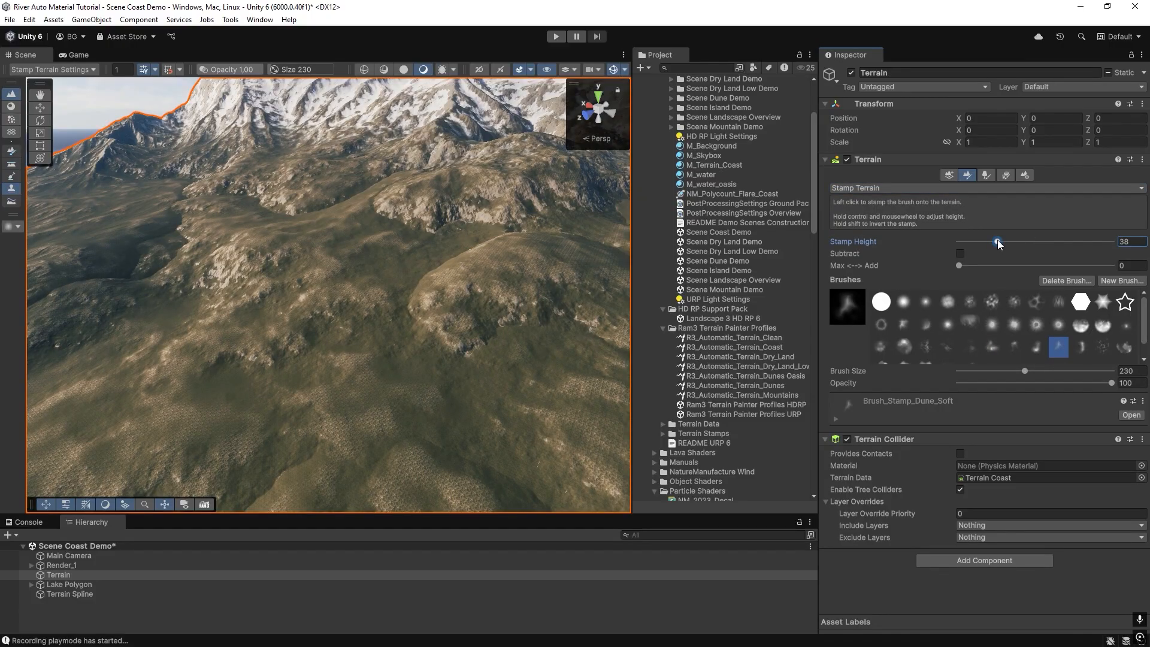
pyautogui.moveTo(984, 266); pyautogui.dragTo(1113, 266)
pyautogui.click(1011, 242)
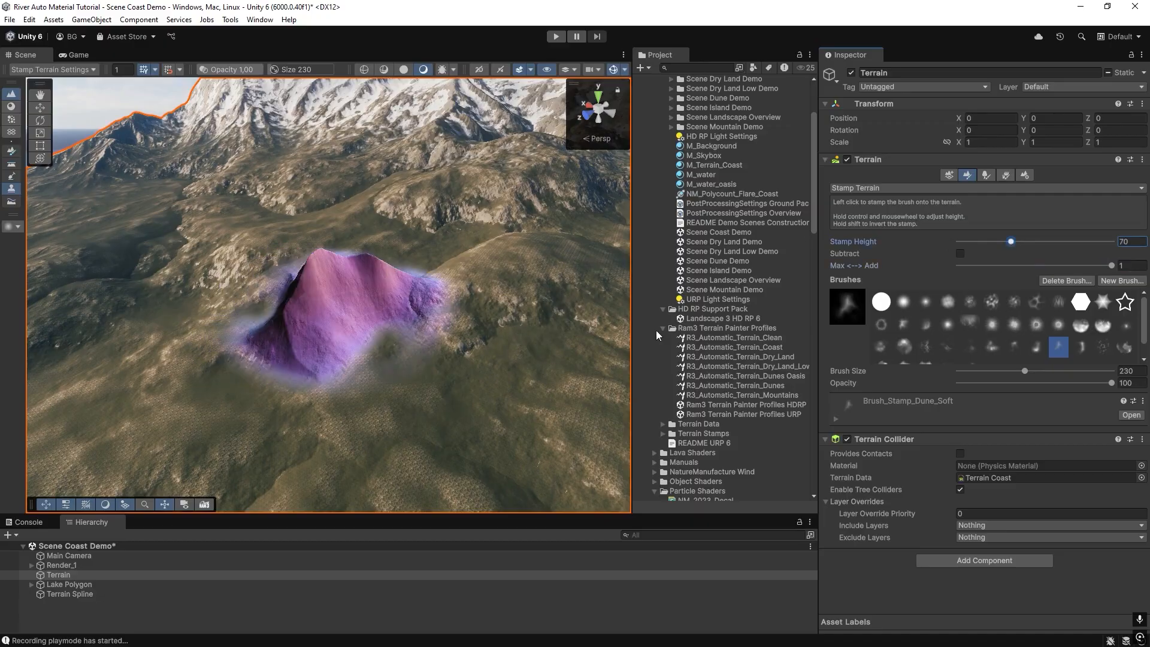
# Set the brush size to 506, choose the Brush_Stamp_Volcano_Deep brush and stamp a volcano in the valley.
pyautogui.click(1044, 371)
pyautogui.moveTo(1044, 370); pyautogui.dragTo(1042, 370)
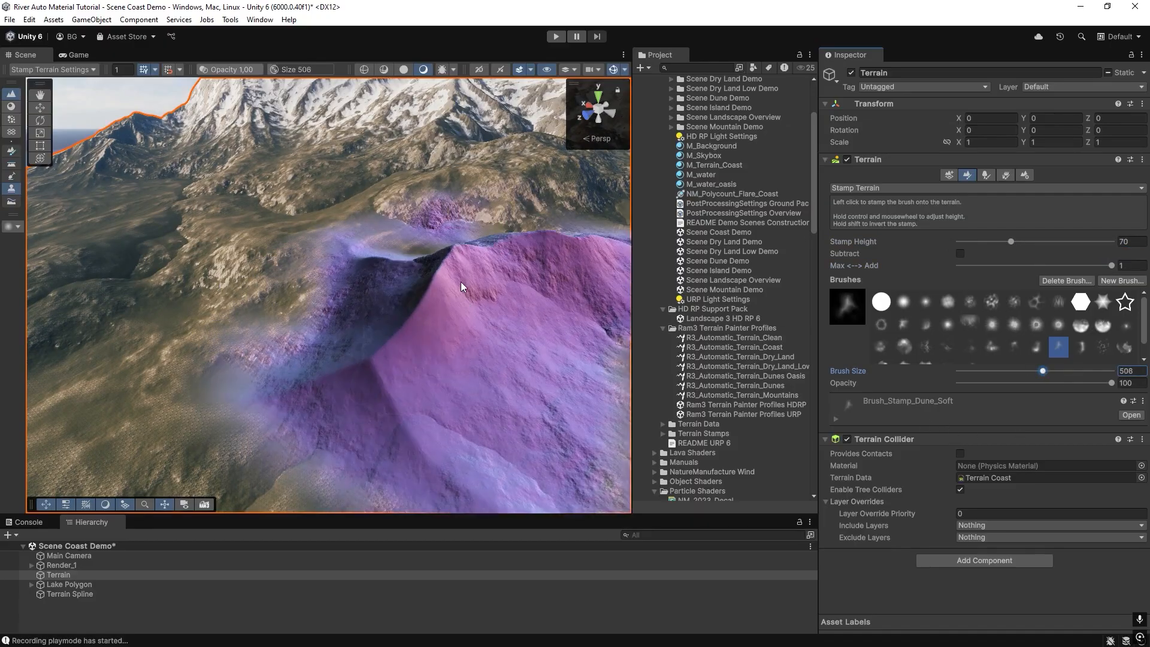
pyautogui.click(1033, 349)
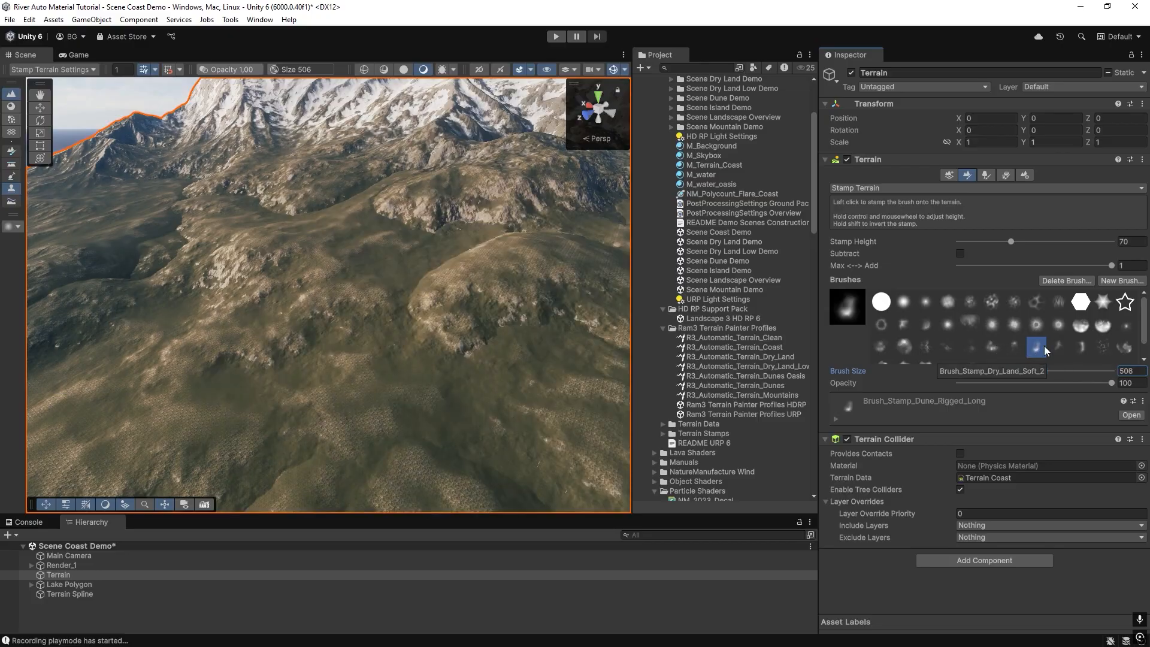
pyautogui.click(1124, 346)
pyautogui.click(1081, 347)
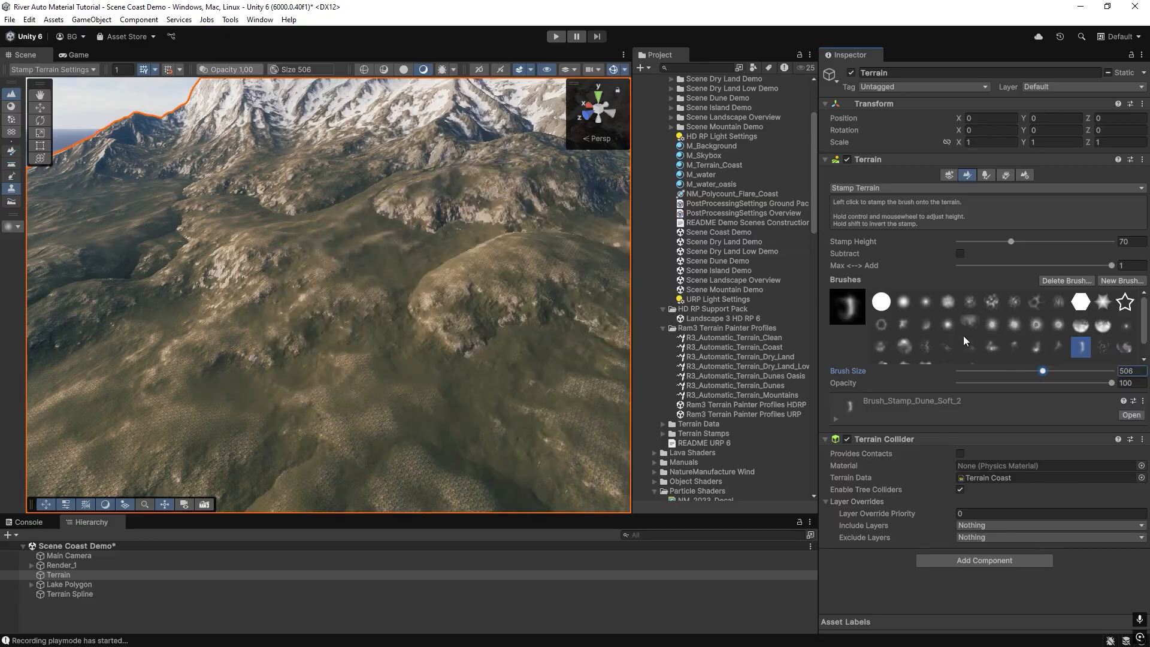
pyautogui.click(1102, 328)
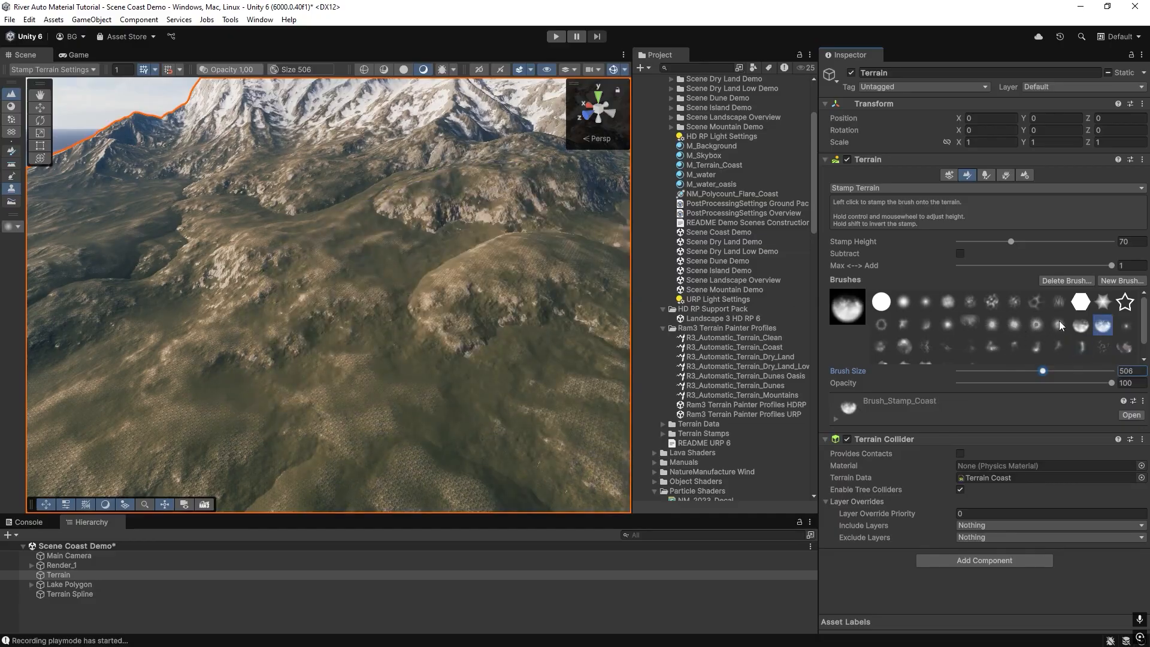
pyautogui.click(1035, 324)
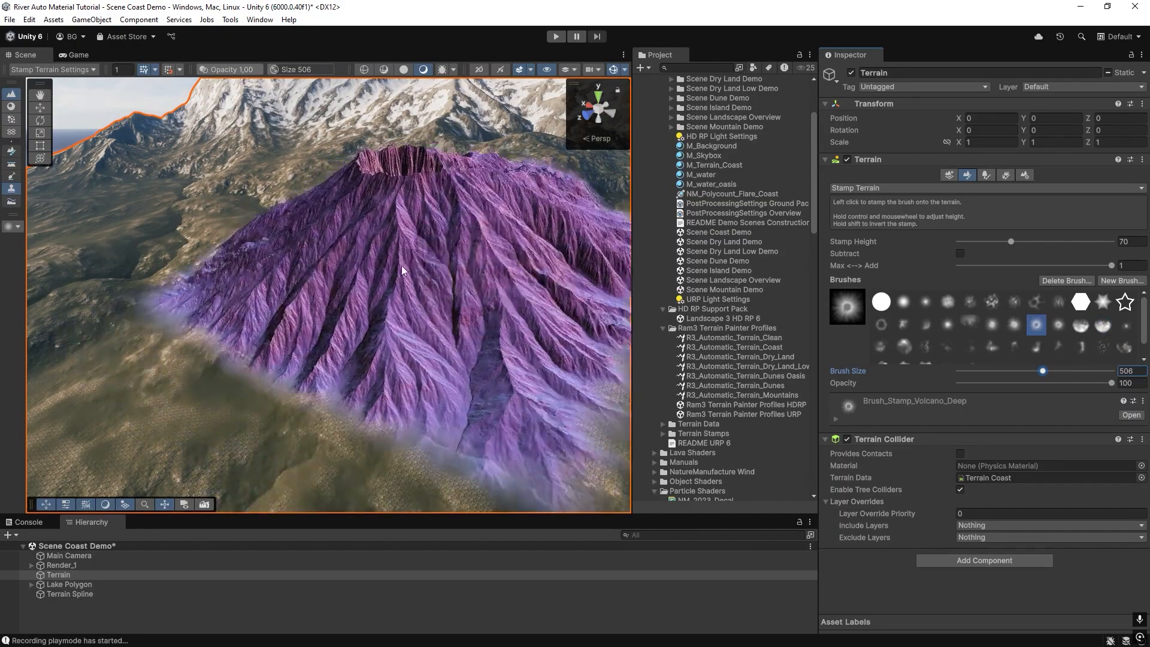
pyautogui.click(393, 275)
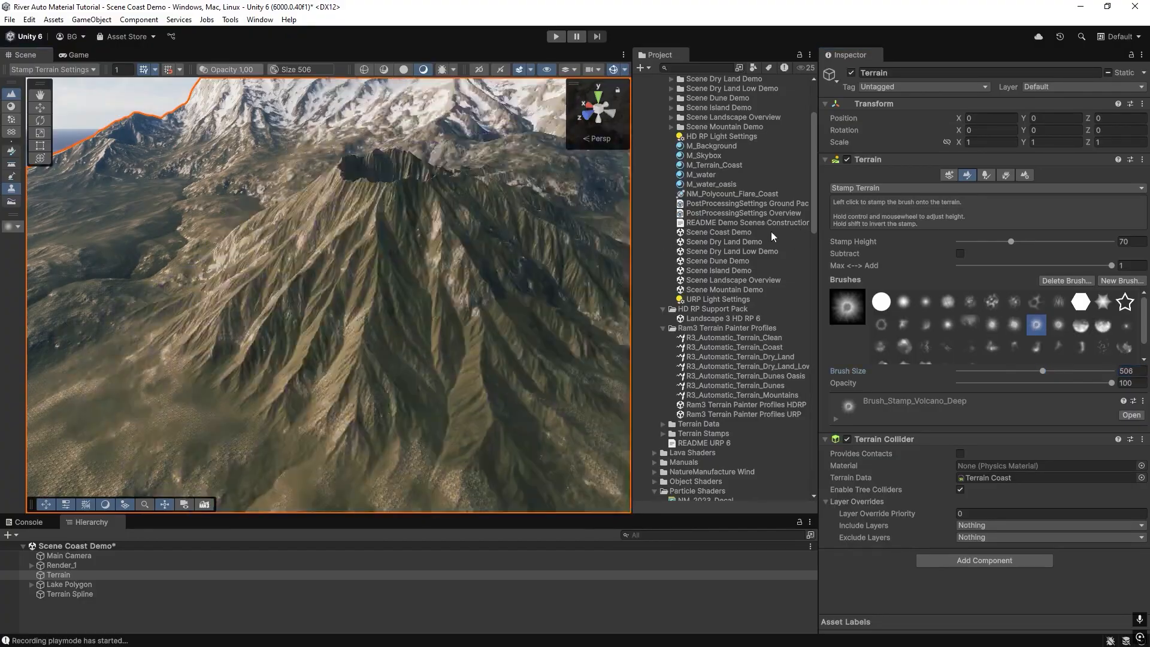
# Repaint the terrain from the Terrain Spline so its layers cover the new volcano.
pyautogui.click(740, 271)
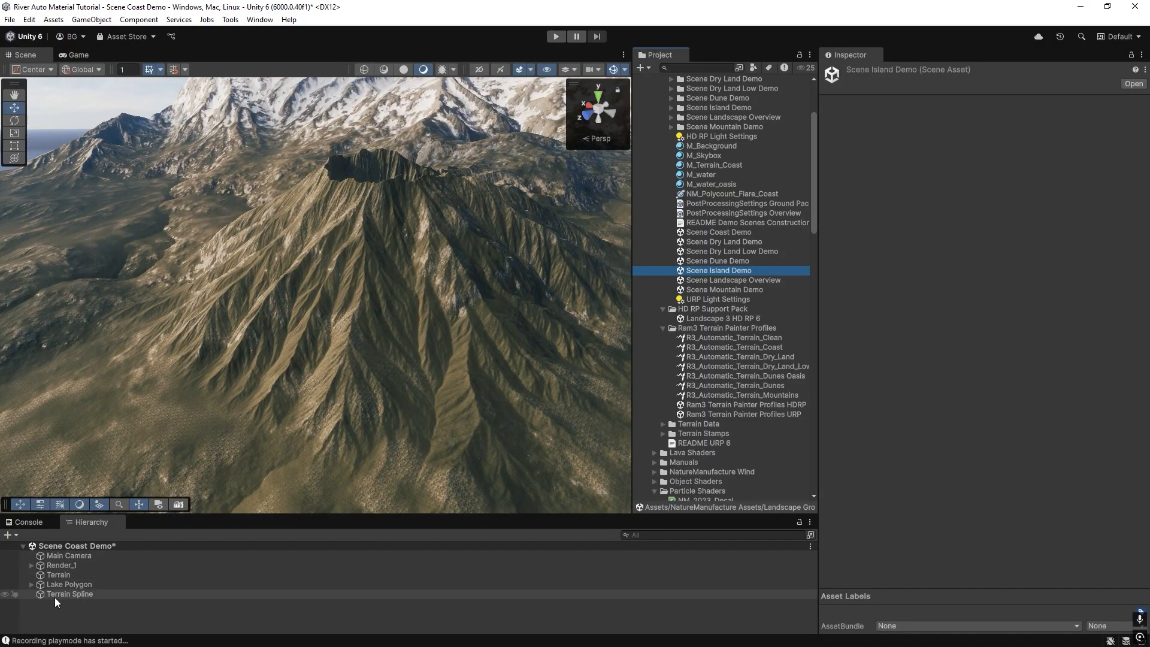
pyautogui.click(55, 597)
pyautogui.scroll(-15, 941, 482)
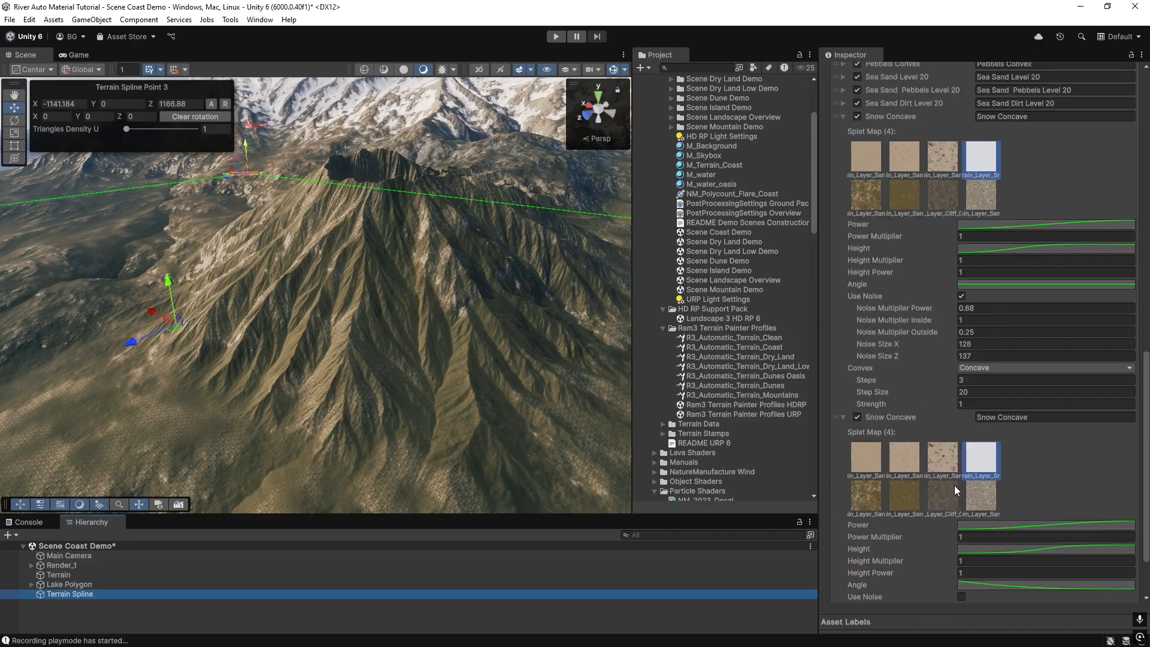
pyautogui.scroll(-3, 955, 491)
pyautogui.click(986, 563)
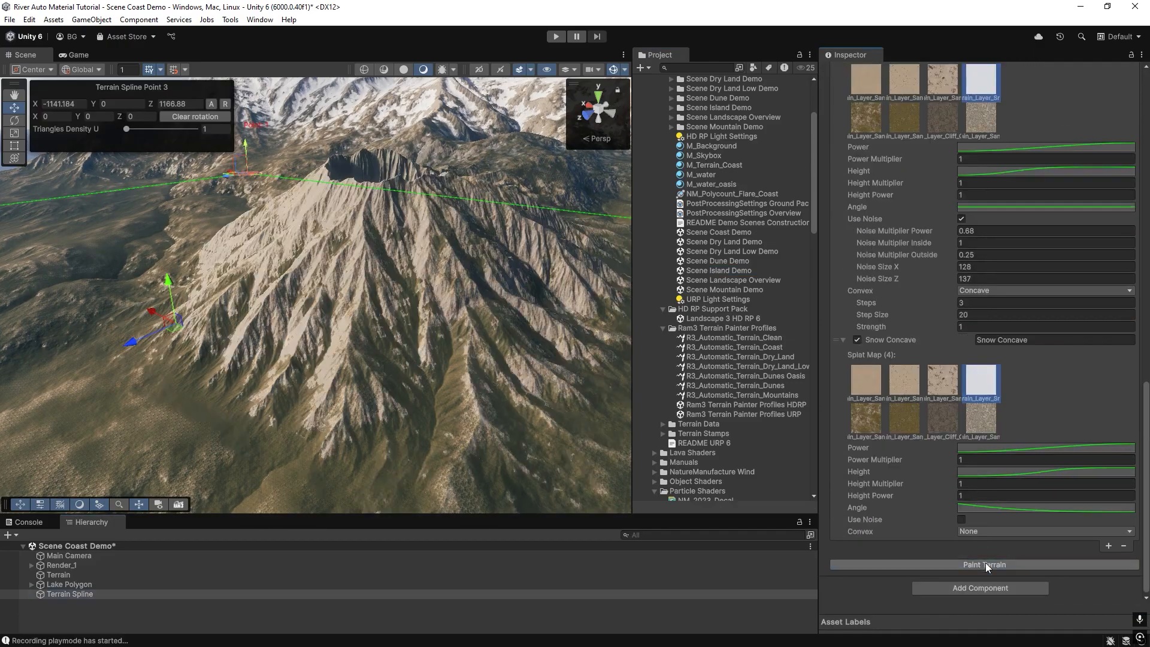
# Set Stamp Height to 163 and the brush size to 876 and stamp a larger volcano.
pyautogui.moveTo(270, 304)
pyautogui.mouseDown(button='right')
pyautogui.moveTo(311, 254)
pyautogui.moveTo(360, 278)
pyautogui.moveTo(308, 239)
pyautogui.moveTo(218, 310)
pyautogui.moveTo(235, 357)
pyautogui.mouseUp(button='right')
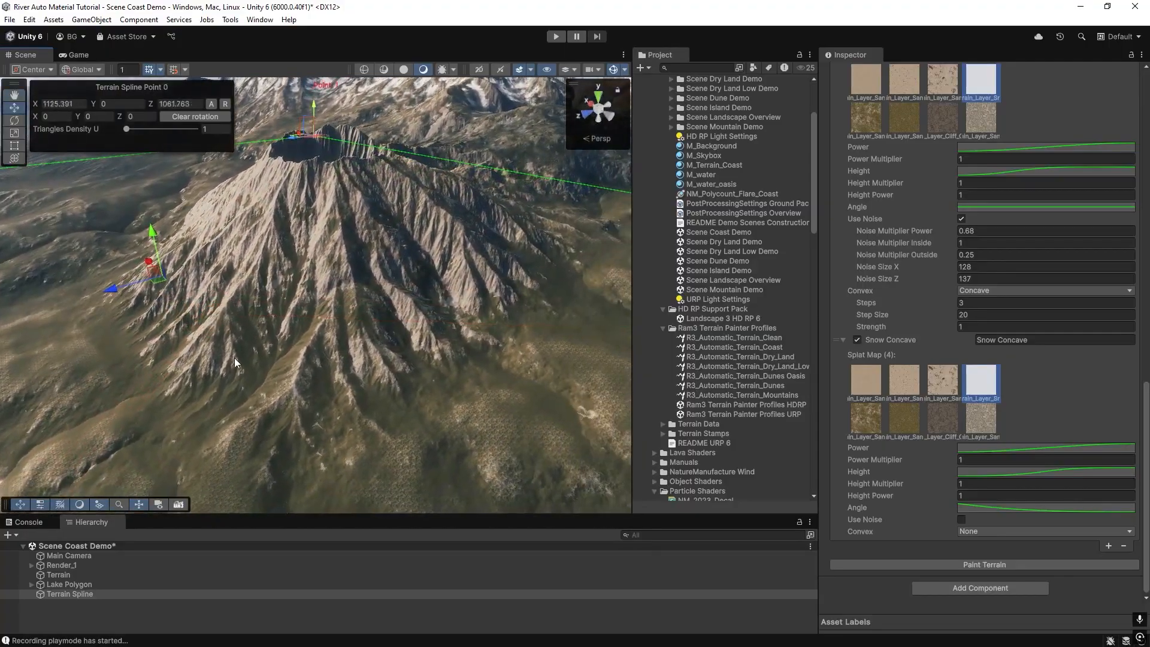
pyautogui.click(235, 358)
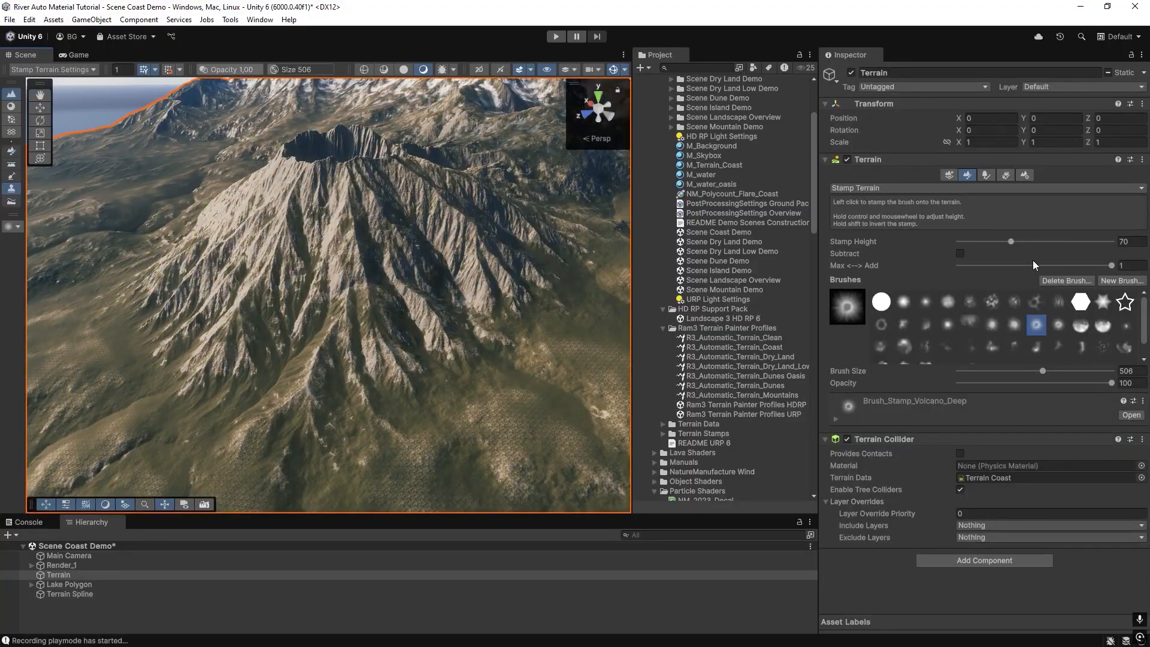
pyautogui.click(1039, 241)
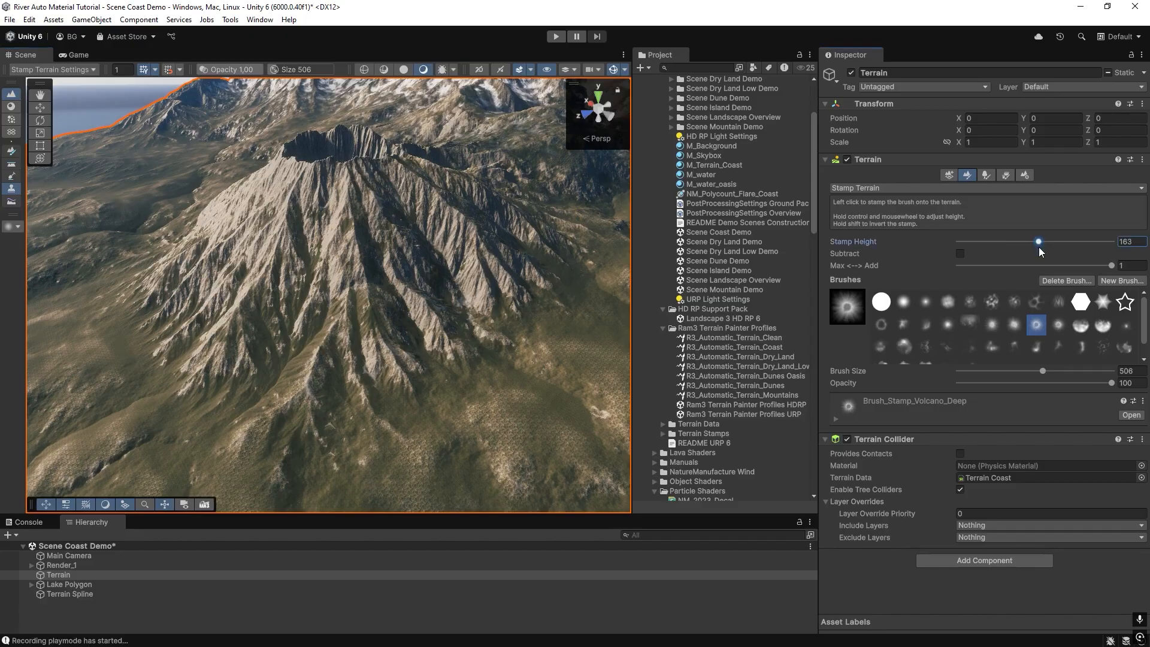
pyautogui.click(1057, 370)
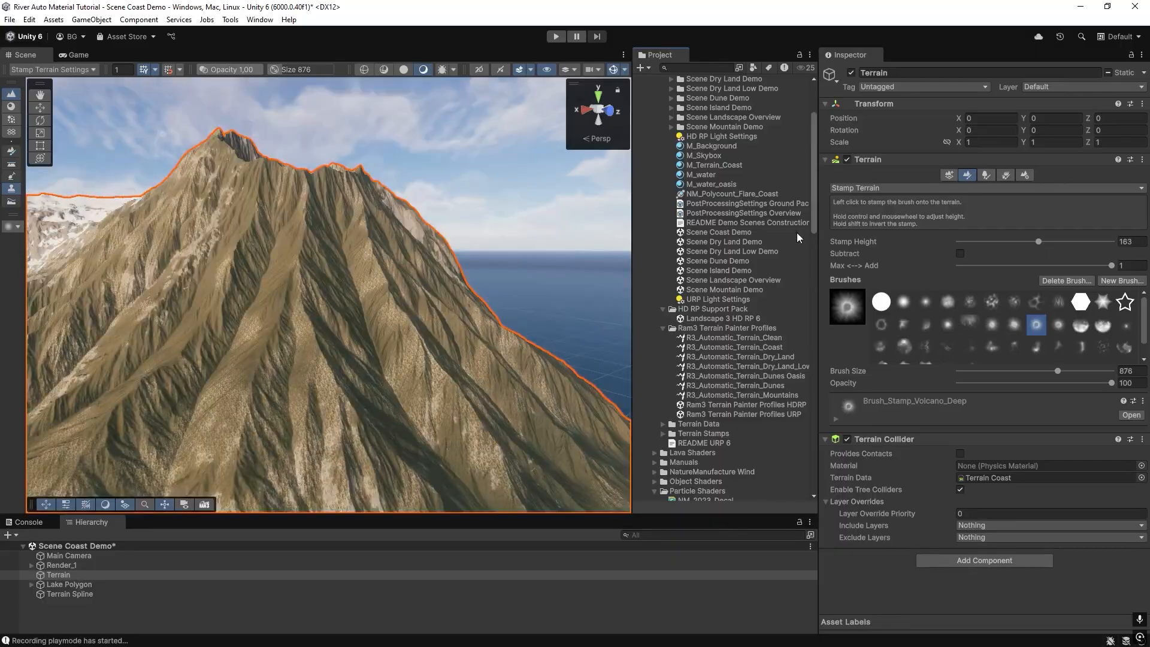
# Repaint the terrain from the Terrain Spline once more.
pyautogui.click(743, 222)
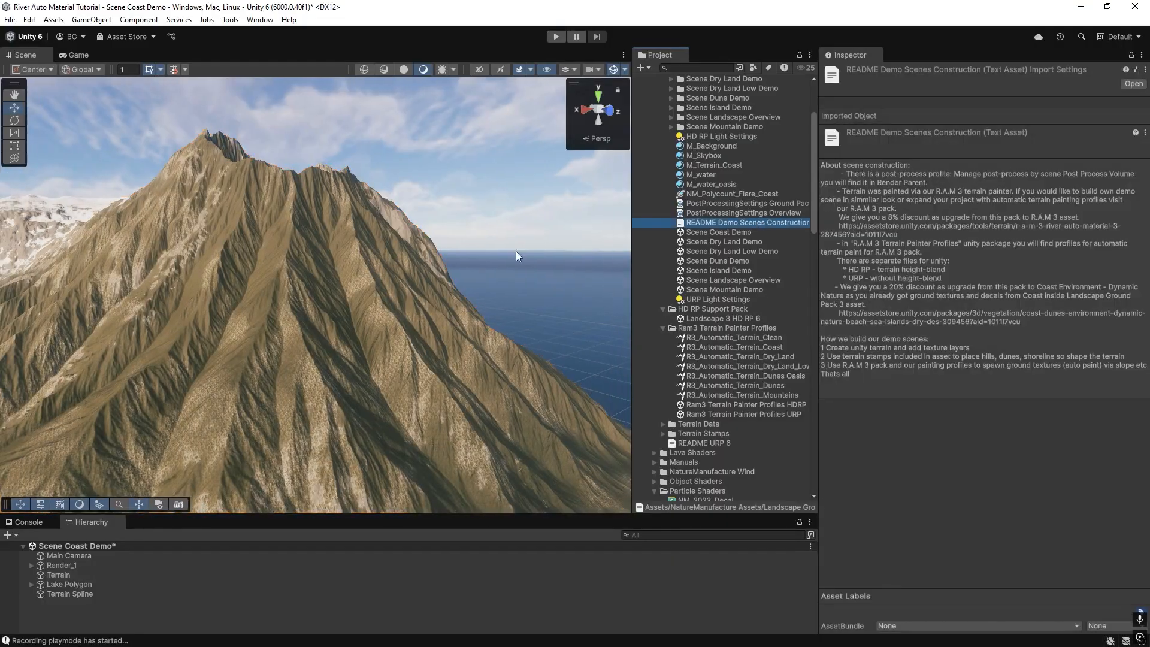
pyautogui.click(70, 594)
pyautogui.scroll(-5, 1004, 413)
pyautogui.scroll(-10, 1004, 411)
pyautogui.click(973, 564)
pyautogui.moveTo(439, 296); pyautogui.dragTo(593, 313, button='right')
pyautogui.press('w')
pyautogui.press('e')
pyautogui.press('d')
pyautogui.hotkey('shift', 'd')
pyautogui.press('w')
pyautogui.moveTo(392, 275); pyautogui.dragTo(451, 242, button='right')
pyautogui.moveTo(249, 267); pyautogui.dragTo(188, 269, button='right')
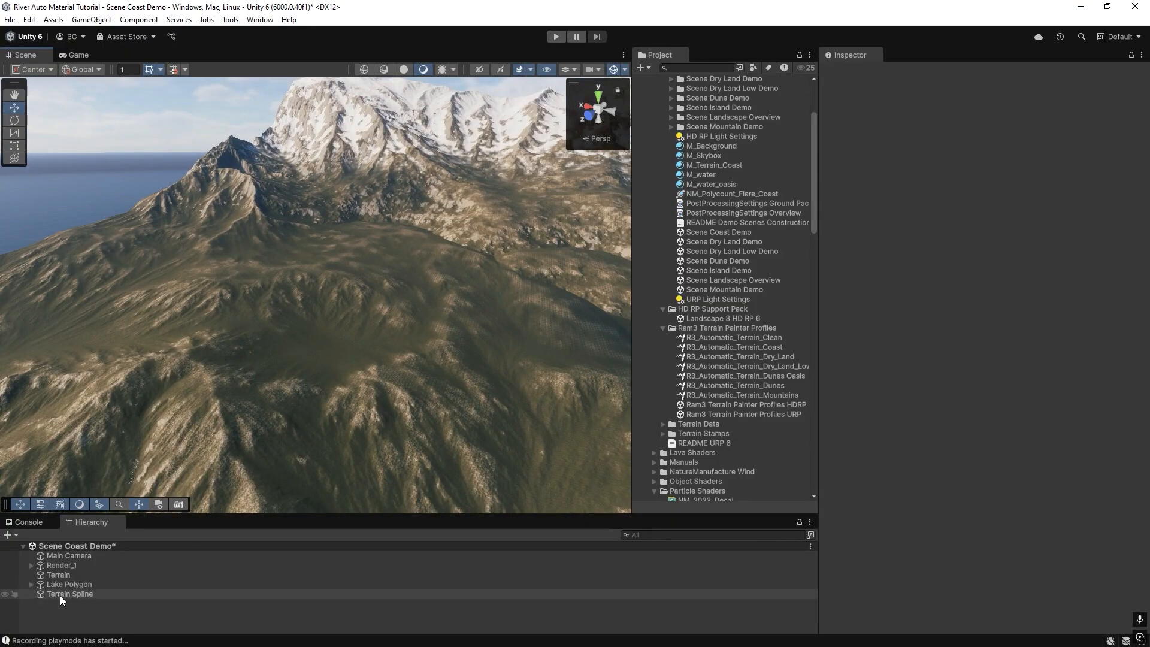
pyautogui.click(60, 594)
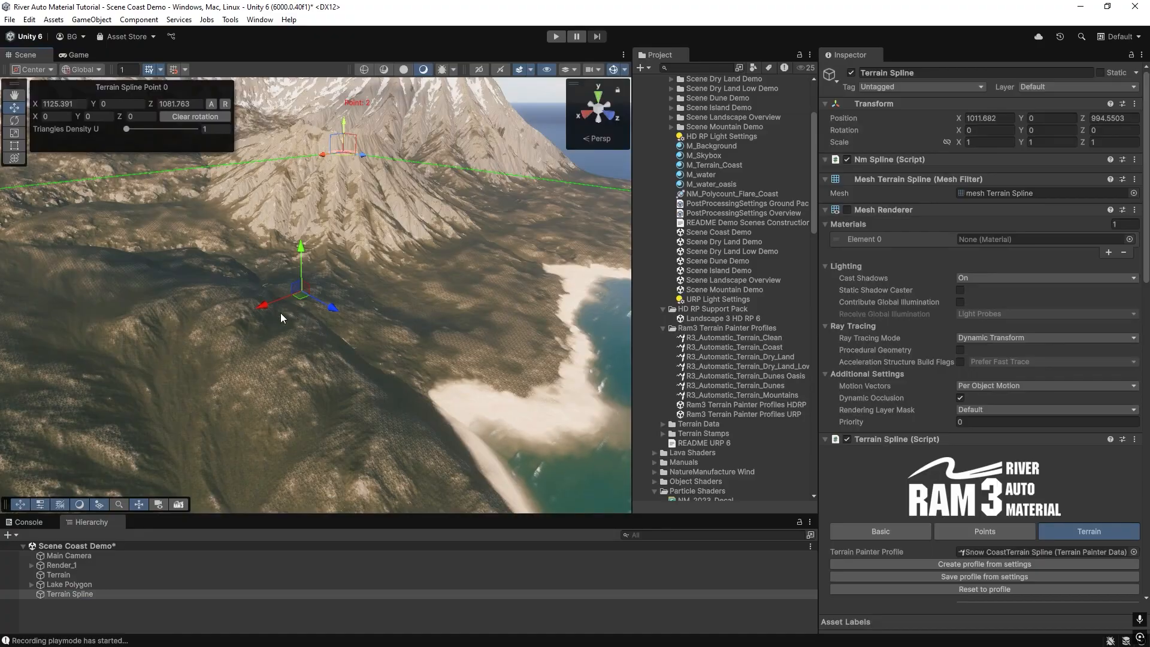
pyautogui.click(67, 613)
pyautogui.click(67, 594)
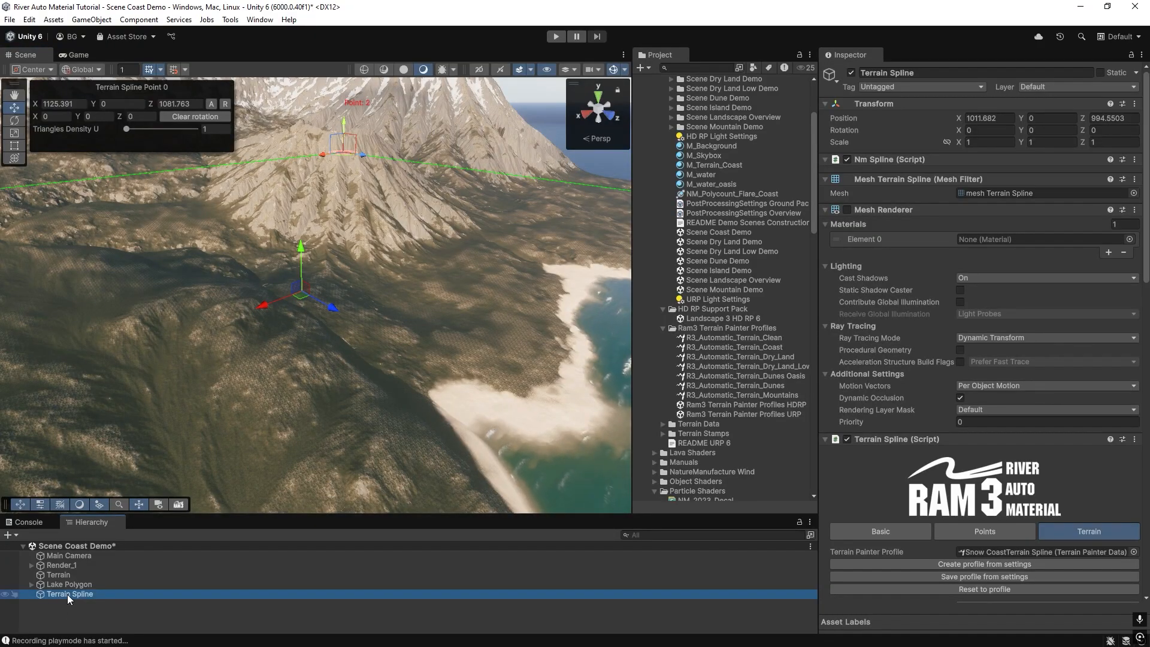
pyautogui.hotkey('ctrl', 'd')
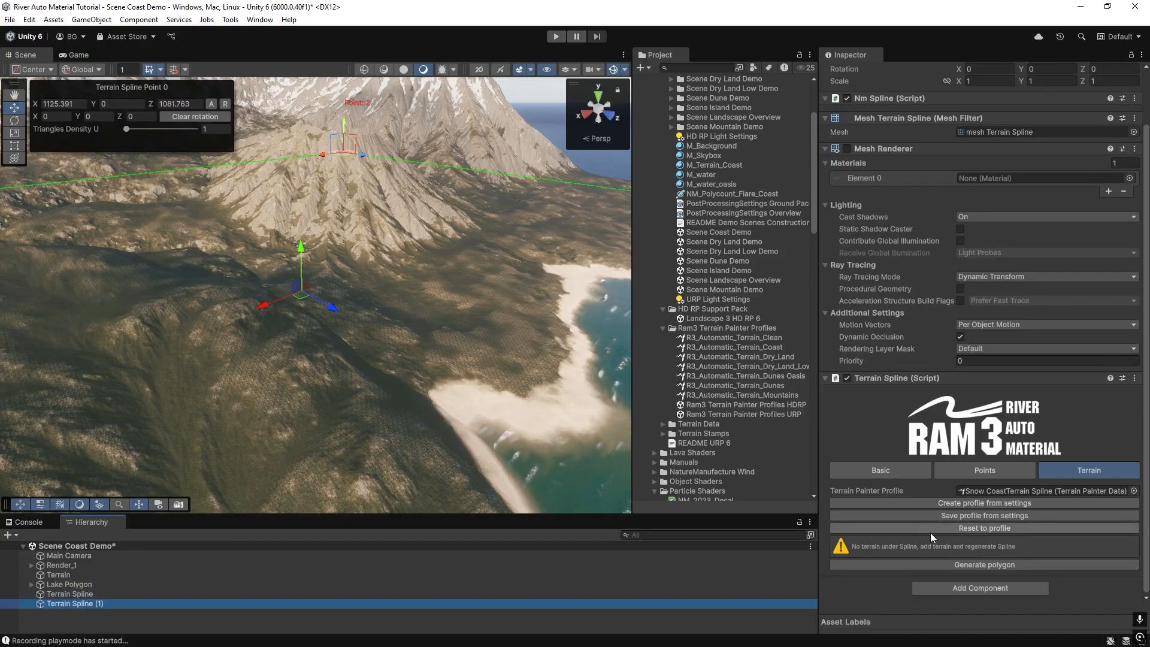
pyautogui.moveTo(237, 389); pyautogui.dragTo(201, 359, button='right')
pyautogui.click(85, 602)
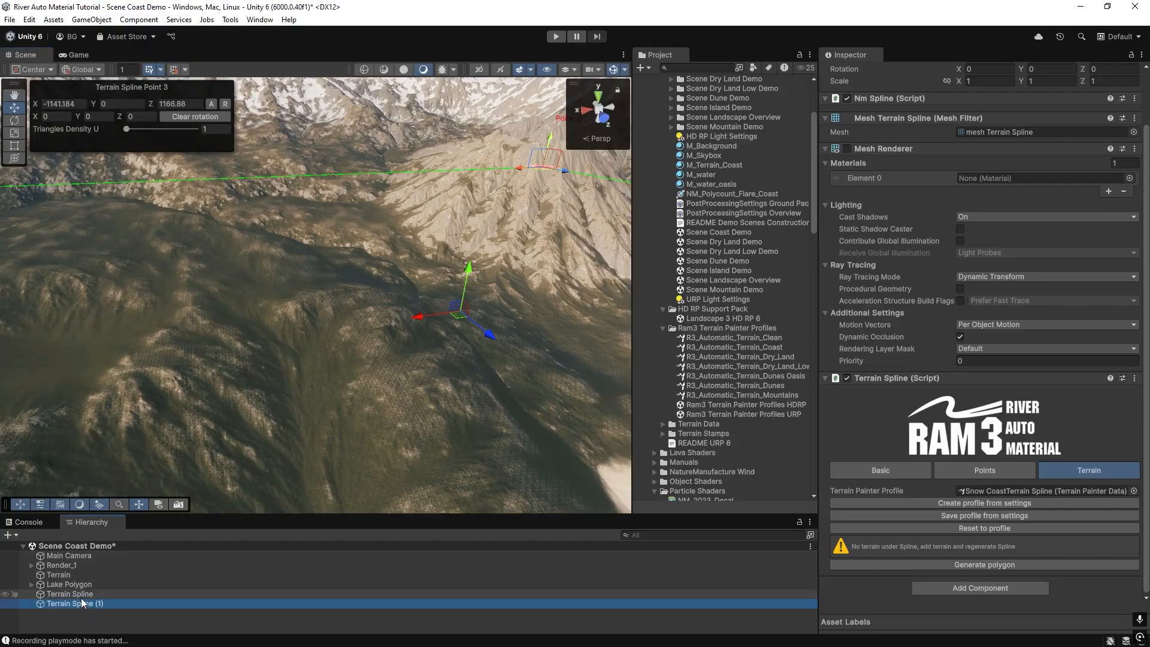
pyautogui.press('Delete')
# Create a new terrain painter profile from the spline's current settings and save it as Tutorial Spline.
pyautogui.click(81, 594)
pyautogui.scroll(-3, 976, 477)
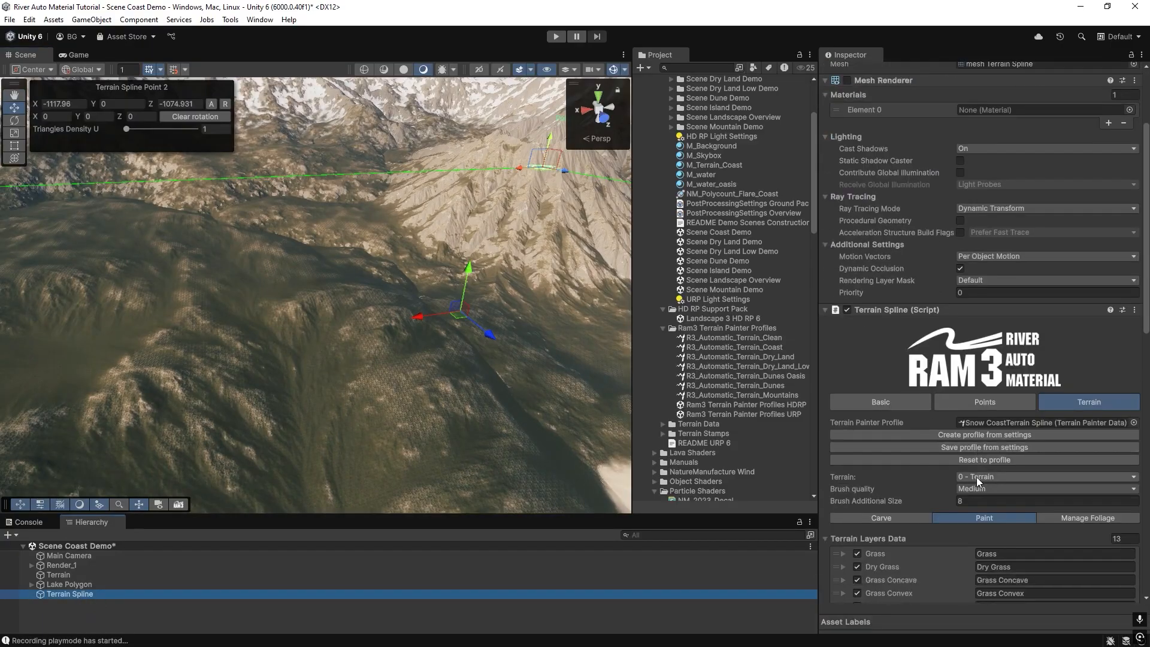
pyautogui.click(964, 447)
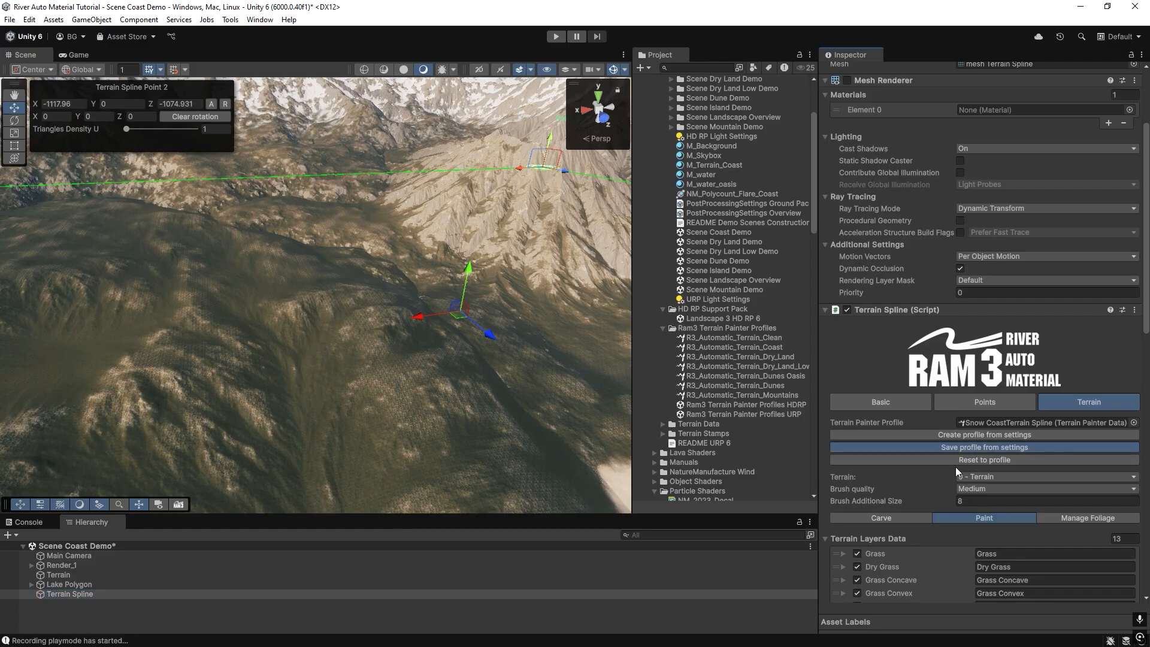
pyautogui.click(938, 436)
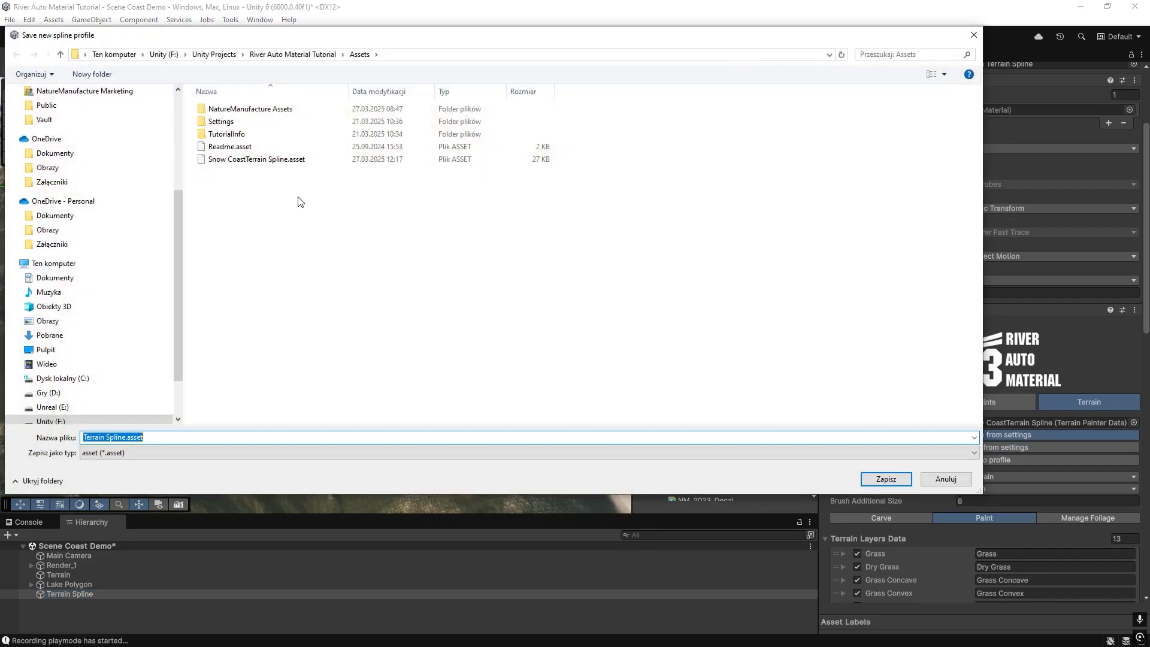
pyautogui.click(102, 437)
pyautogui.doubleClick(102, 437)
pyautogui.write('ttu')
pyautogui.click(872, 483)
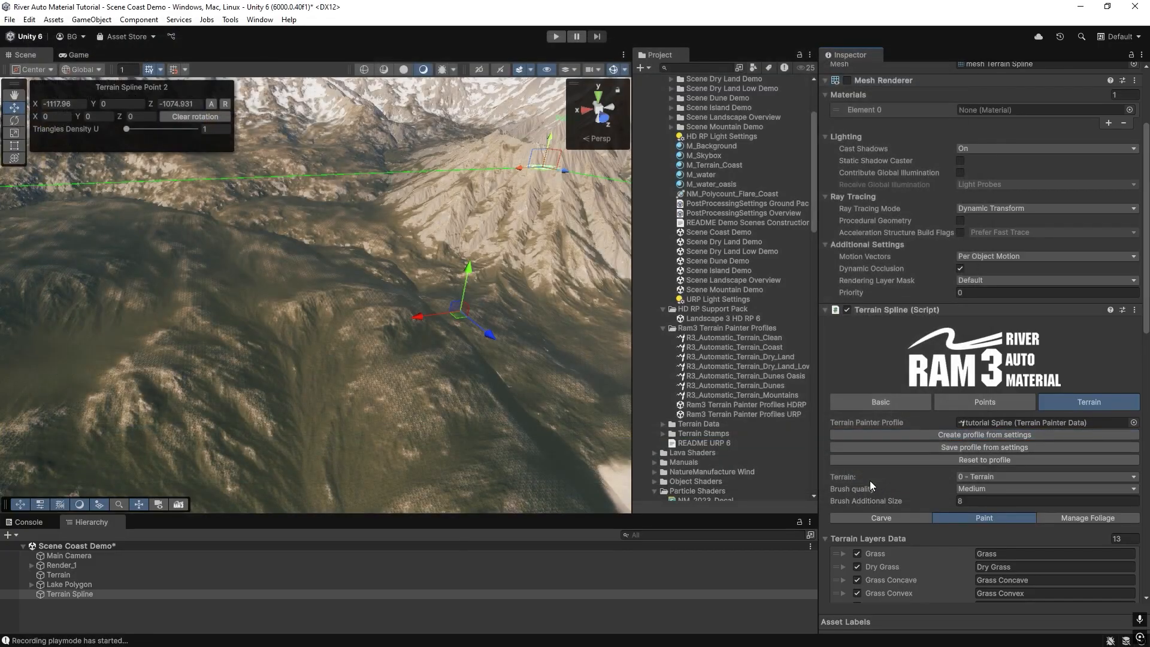
# Duplicate the Terrain Spline object.
pyautogui.click(58, 585)
pyautogui.click(60, 593)
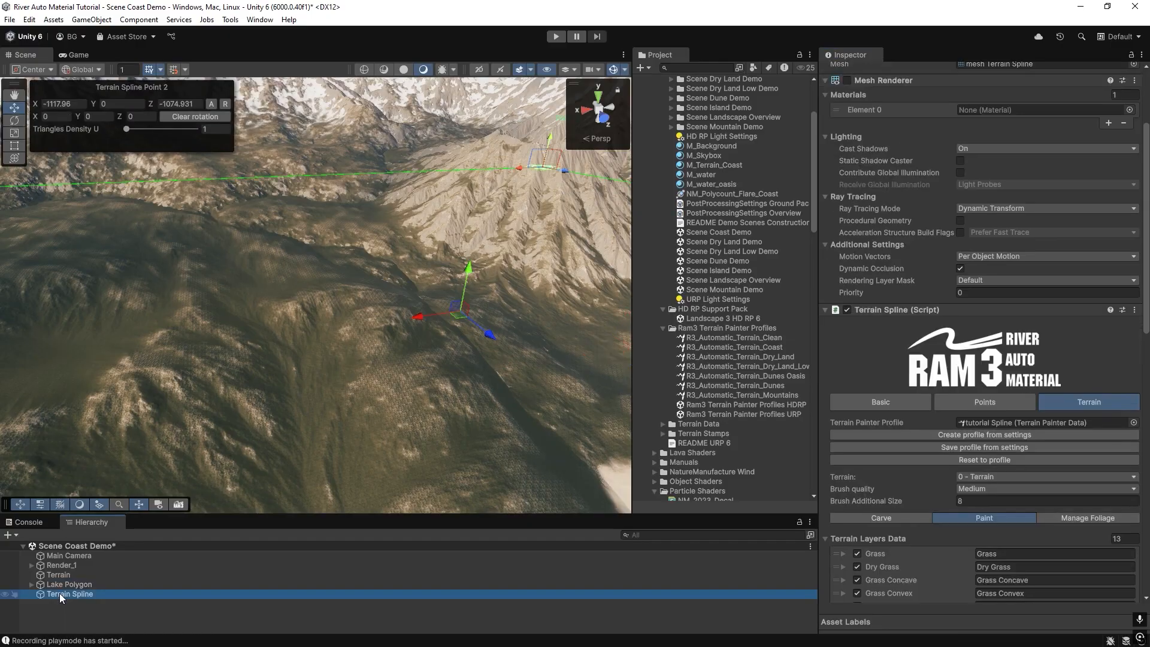
pyautogui.hotkey('ctrl', 'd')
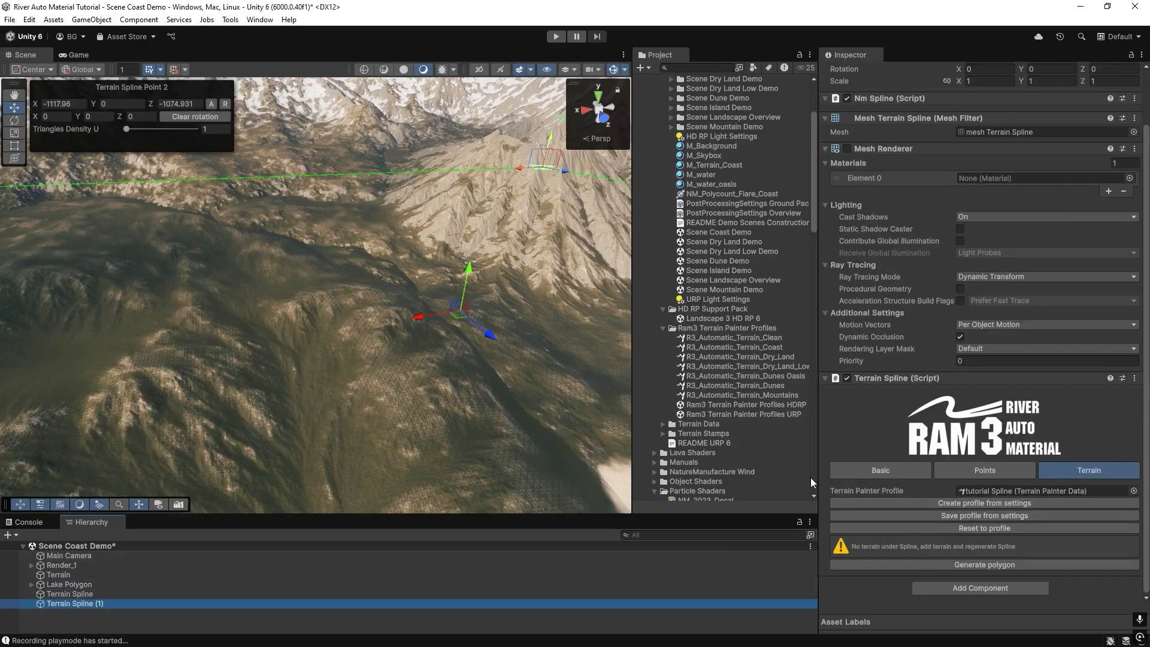
pyautogui.moveTo(411, 352); pyautogui.dragTo(444, 413, button='right')
pyautogui.moveTo(372, 319); pyautogui.dragTo(792, 468, button='right')
pyautogui.moveTo(423, 351); pyautogui.dragTo(360, 318, button='right')
pyautogui.moveTo(590, 358); pyautogui.dragTo(566, 333, button='right')
# Clear the duplicated spline's points and place five new points outlining an area on the terrain.
pyautogui.click(308, 228)
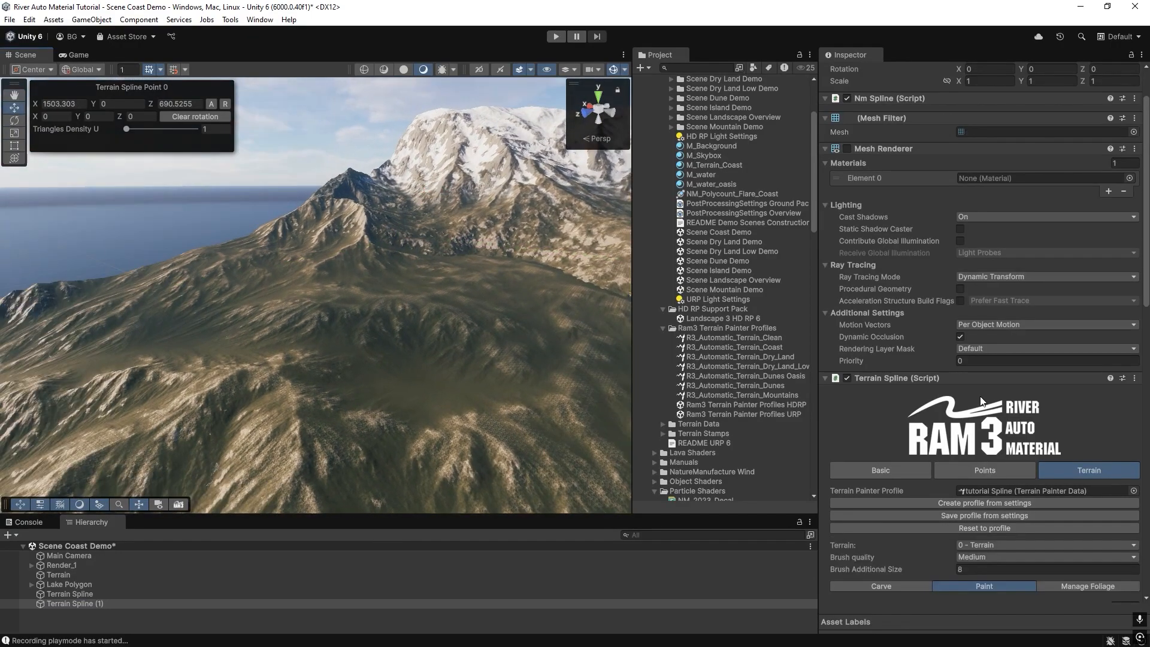
pyautogui.click(964, 470)
pyautogui.click(831, 552)
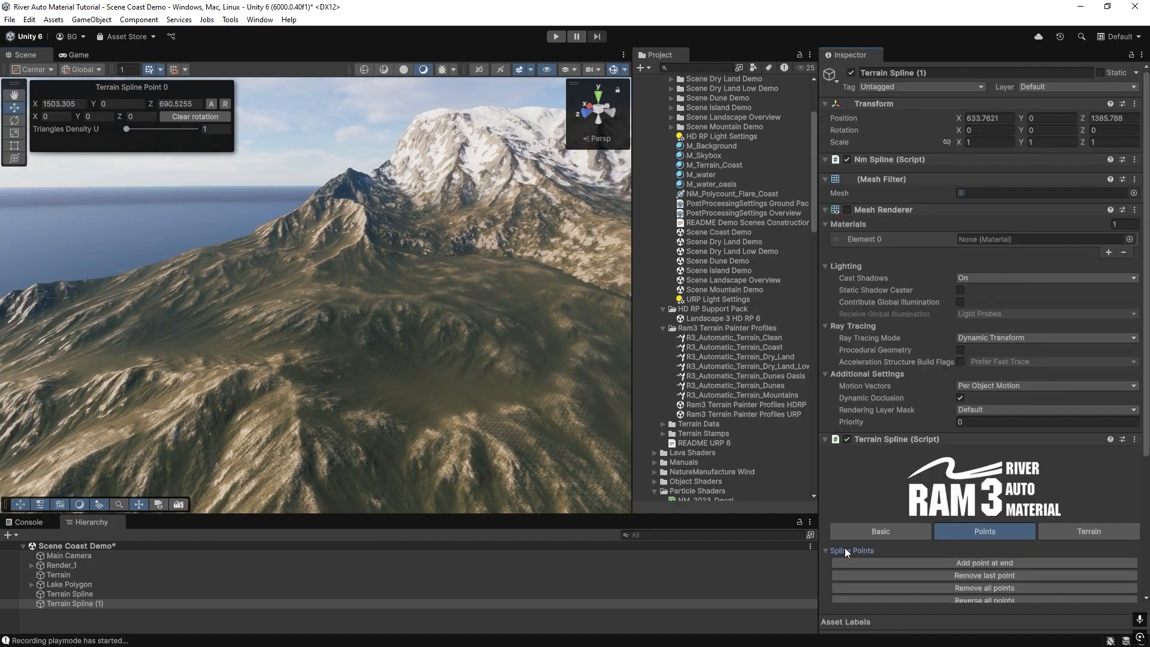
pyautogui.scroll(-3, 951, 496)
pyautogui.click(951, 492)
pyautogui.moveTo(366, 297); pyautogui.dragTo(249, 318, button='right')
pyautogui.keyDown('ctrl'); pyautogui.click(182, 313); pyautogui.keyUp('ctrl')
pyautogui.keyDown('ctrl'); pyautogui.click(353, 269); pyautogui.keyUp('ctrl')
pyautogui.keyDown('ctrl'); pyautogui.click(526, 309); pyautogui.keyUp('ctrl')
pyautogui.keyDown('ctrl'); pyautogui.click(371, 394); pyautogui.keyUp('ctrl')
pyautogui.keyDown('ctrl'); pyautogui.click(227, 401); pyautogui.keyUp('ctrl')
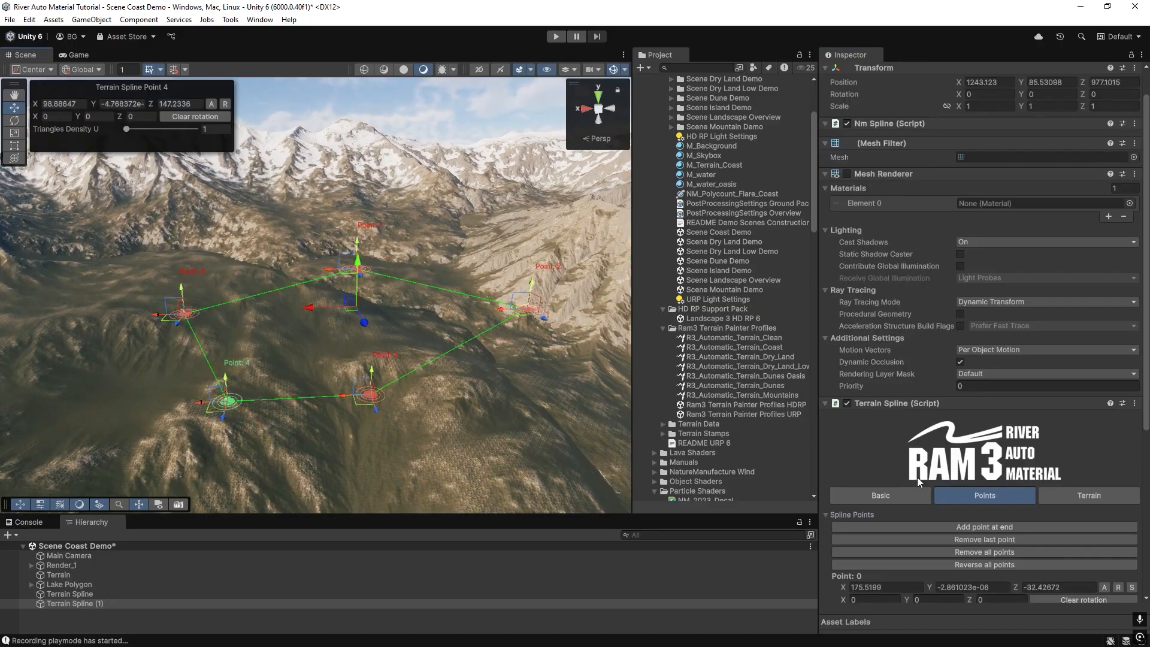
# Open the duplicate's terrain layers, expand Grass Concave, collapse the first Snow Concave layer and paint the terrain.
pyautogui.click(1086, 499)
pyautogui.moveTo(400, 308); pyautogui.dragTo(342, 332, button='right')
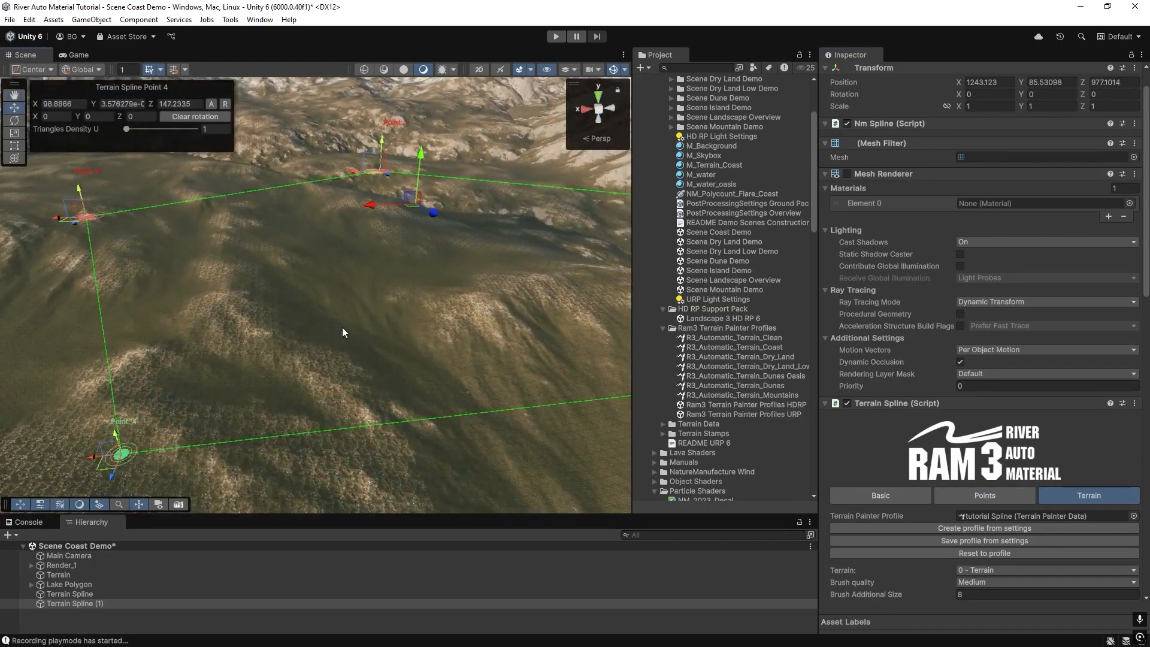
pyautogui.moveTo(271, 354); pyautogui.dragTo(318, 345, button='right')
pyautogui.scroll(-10, 875, 415)
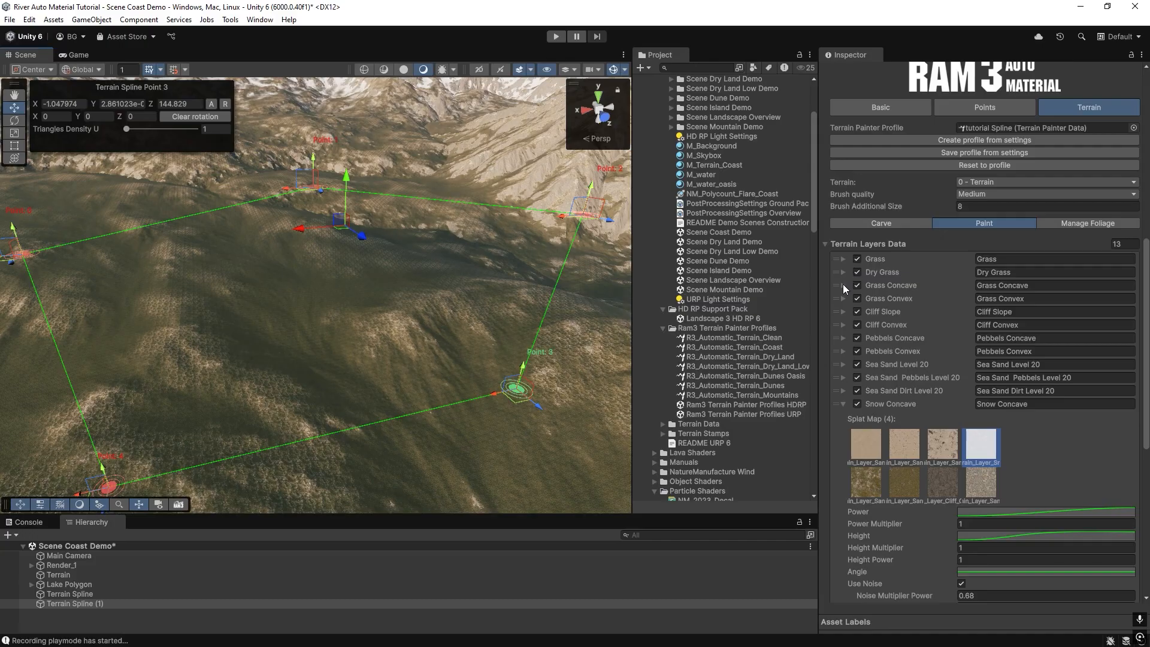
pyautogui.click(843, 285)
pyautogui.scroll(-3, 876, 333)
pyautogui.scroll(-5, 869, 333)
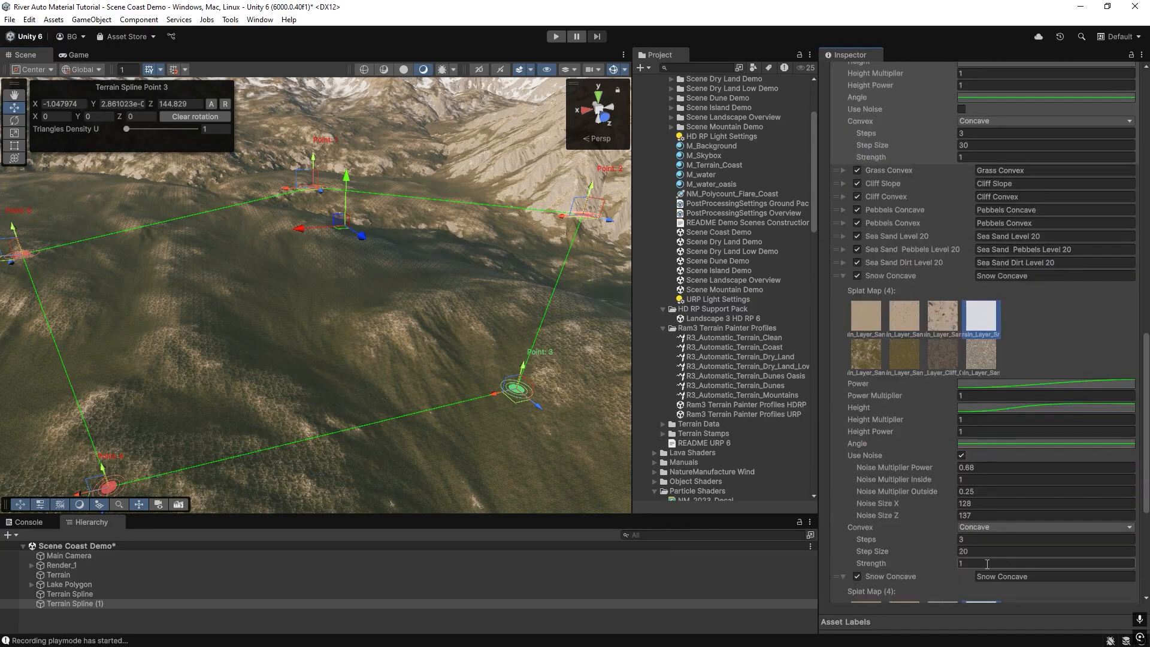
pyautogui.click(844, 275)
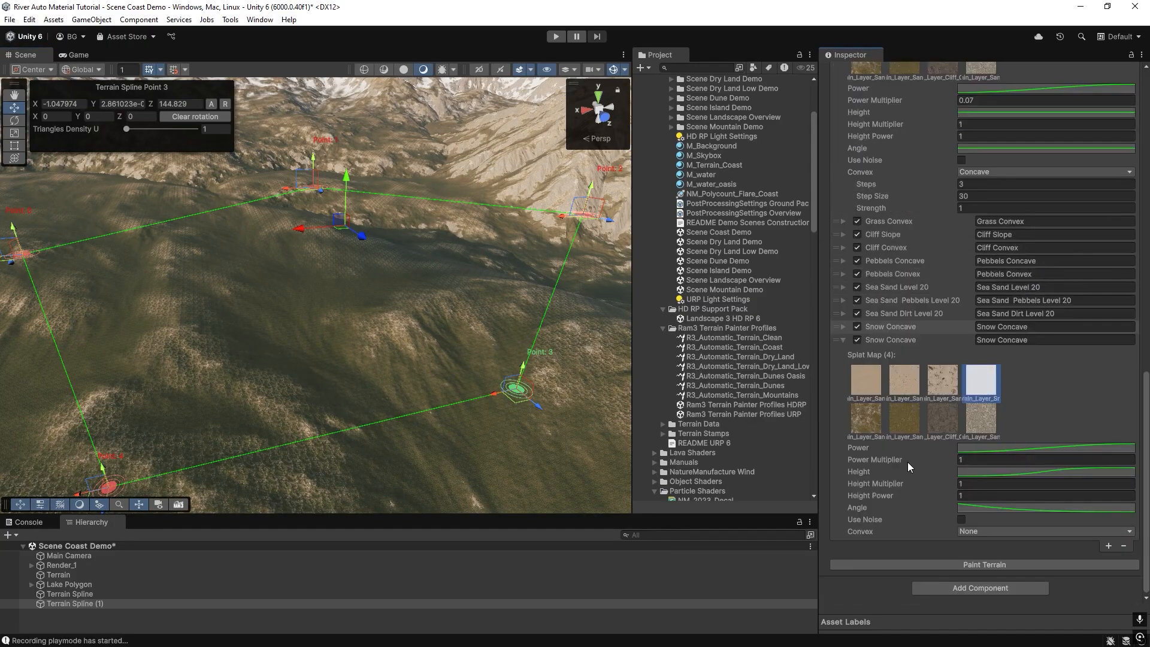
pyautogui.click(961, 563)
# Set the Grass Concave Power Multiplier to 2 and repaint the terrain.
pyautogui.scroll(4, 1020, 318)
pyautogui.click(973, 229)
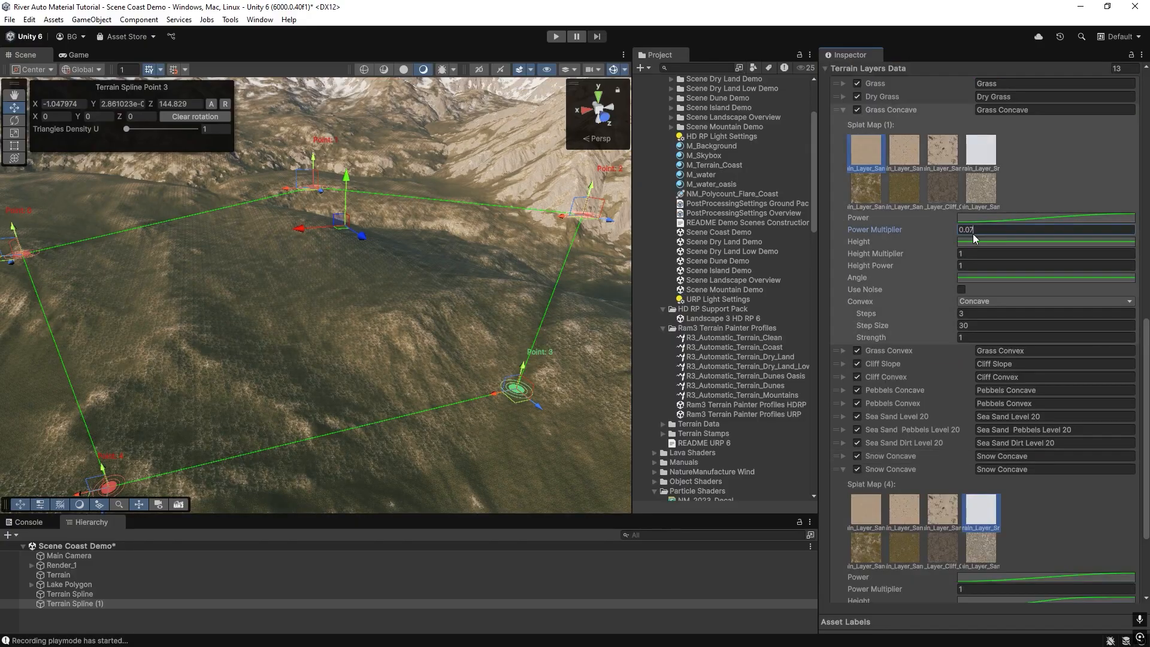
pyautogui.write('2')
pyautogui.scroll(-4, 959, 419)
pyautogui.click(968, 565)
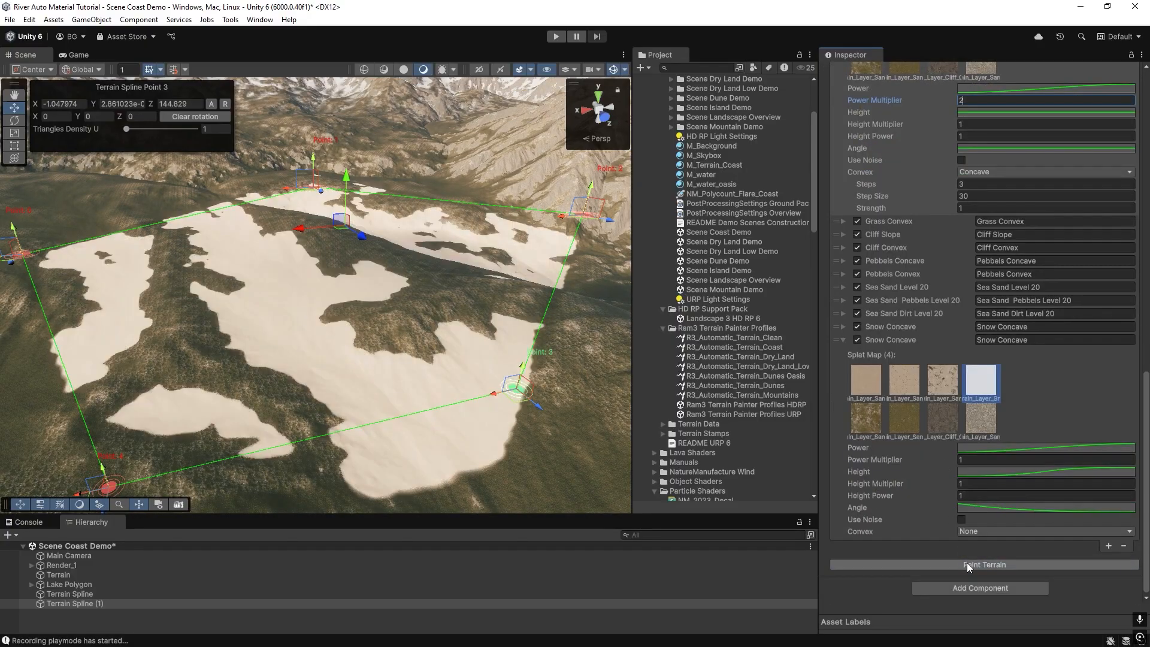
# Set the Grass Concave Convex mode to None and repaint the terrain.
pyautogui.scroll(3, 970, 359)
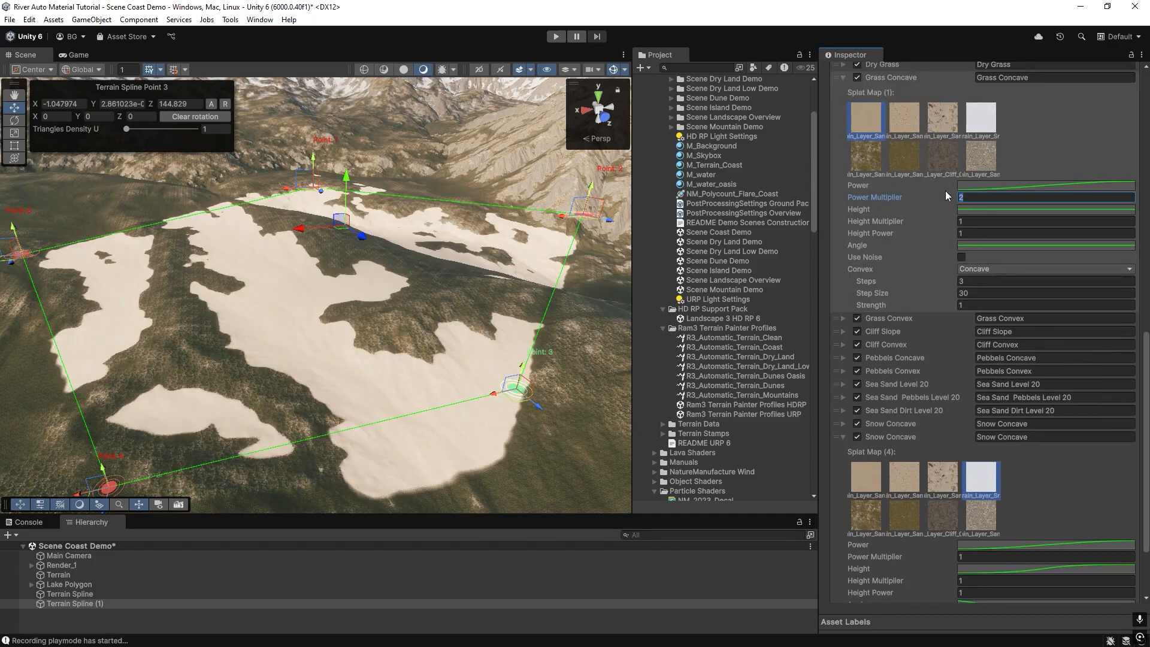
pyautogui.scroll(-3, 965, 547)
pyautogui.click(964, 566)
pyautogui.scroll(4, 965, 331)
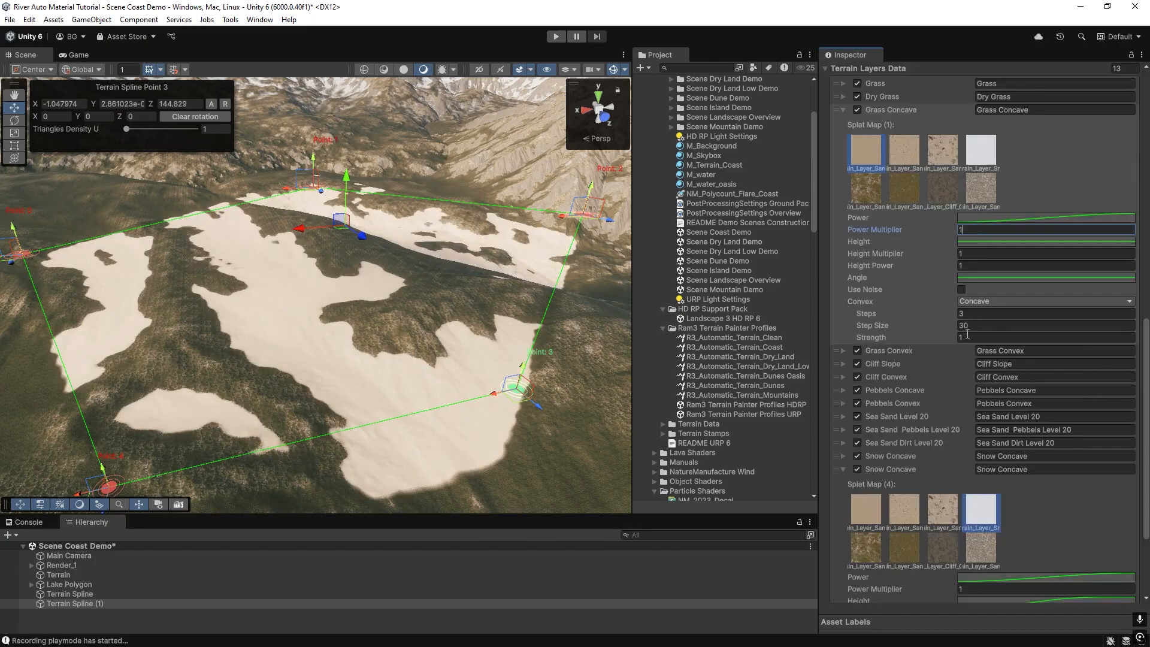
pyautogui.click(982, 301)
pyautogui.click(971, 308)
pyautogui.scroll(-3, 943, 526)
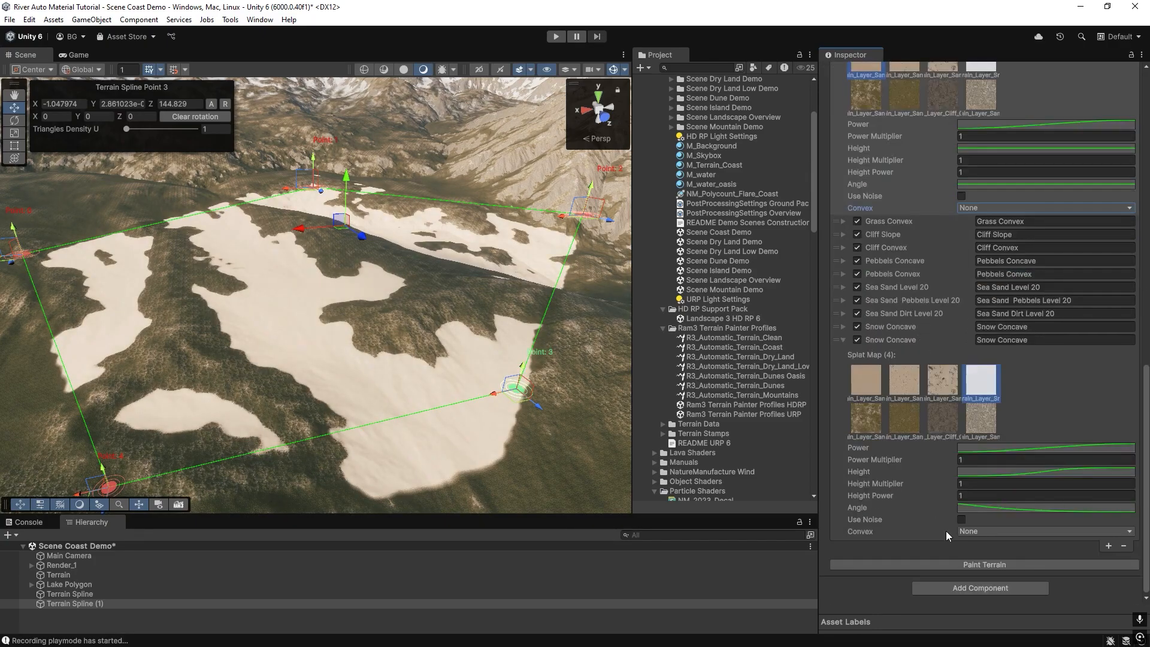
pyautogui.click(971, 566)
# Lower the Grass Concave Power Multiplier to about 0.43 and repaint the terrain.
pyautogui.scroll(3, 962, 188)
pyautogui.moveTo(919, 234); pyautogui.dragTo(903, 233)
pyautogui.scroll(-3, 901, 381)
pyautogui.click(965, 565)
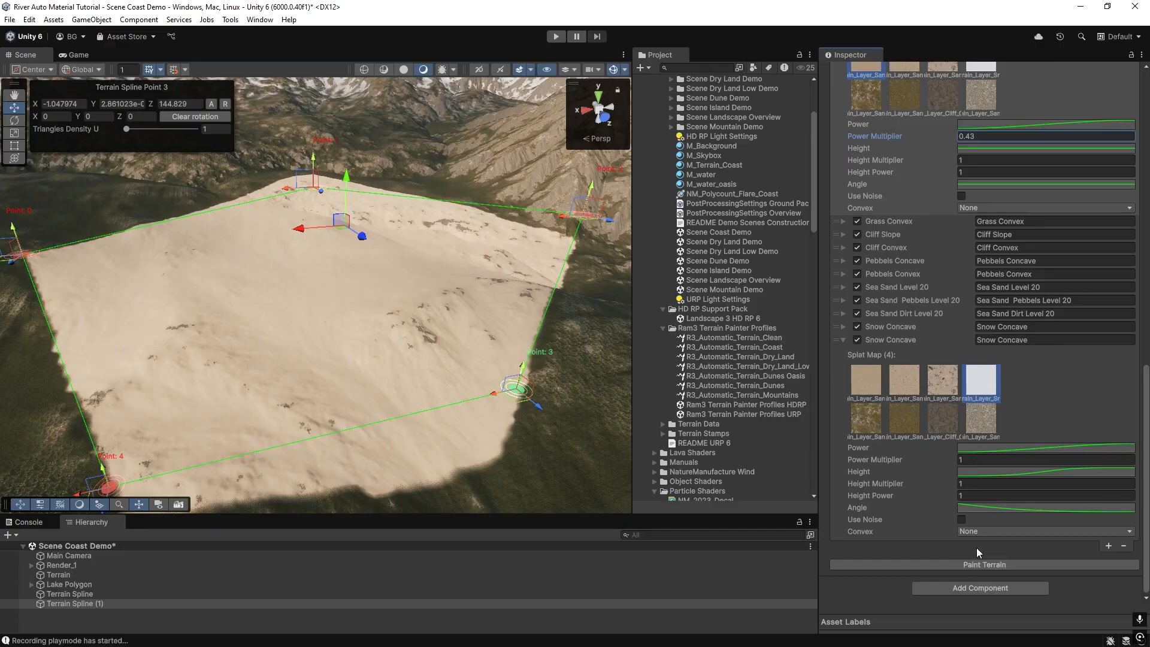
pyautogui.click(985, 562)
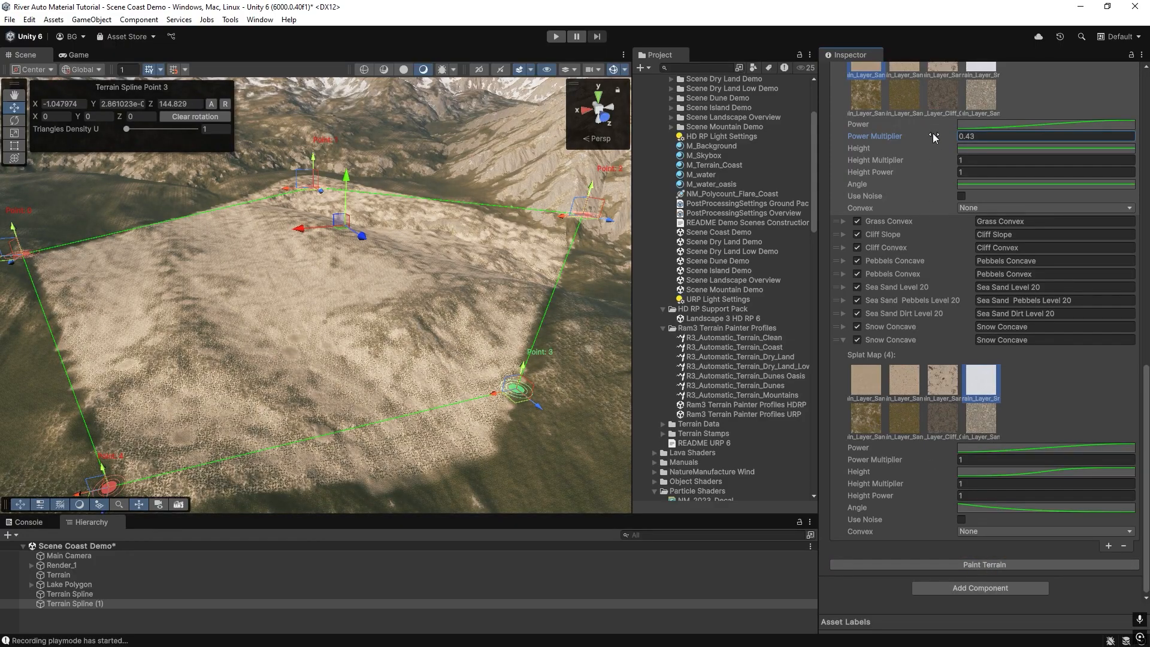
pyautogui.click(996, 563)
pyautogui.moveTo(434, 298)
pyautogui.mouseDown(button='right')
pyautogui.moveTo(297, 280)
pyautogui.moveTo(359, 308)
pyautogui.moveTo(437, 310)
pyautogui.moveTo(431, 338)
pyautogui.moveTo(527, 290)
pyautogui.moveTo(513, 221)
pyautogui.moveTo(462, 249)
pyautogui.moveTo(469, 275)
pyautogui.moveTo(486, 246)
pyautogui.moveTo(483, 264)
pyautogui.moveTo(404, 329)
pyautogui.moveTo(326, 326)
pyautogui.moveTo(504, 299)
pyautogui.mouseUp(button='right')
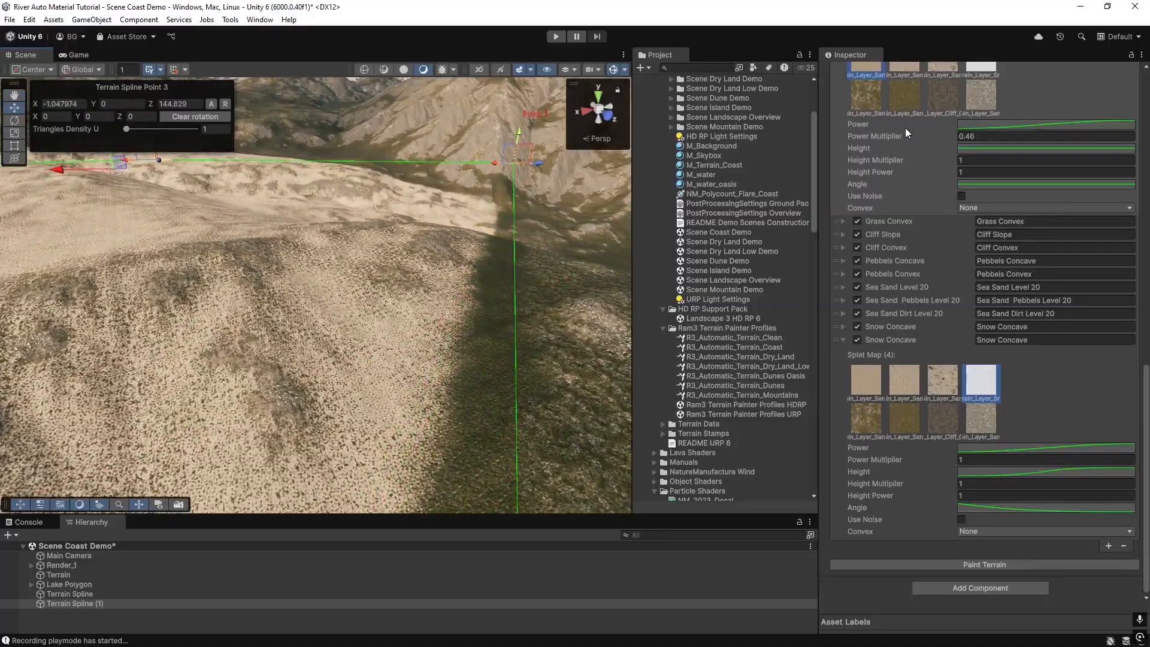
pyautogui.scroll(3, 923, 144)
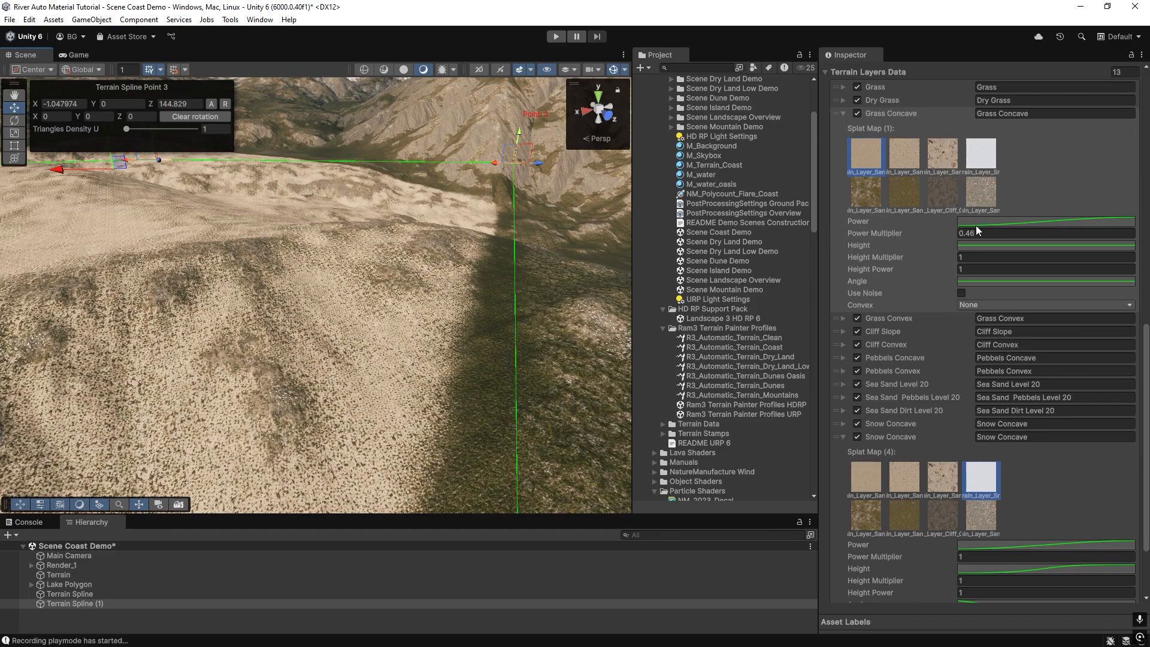
# Inspect the last key of the Grass Concave Power curve, then repaint the terrain.
pyautogui.click(977, 224)
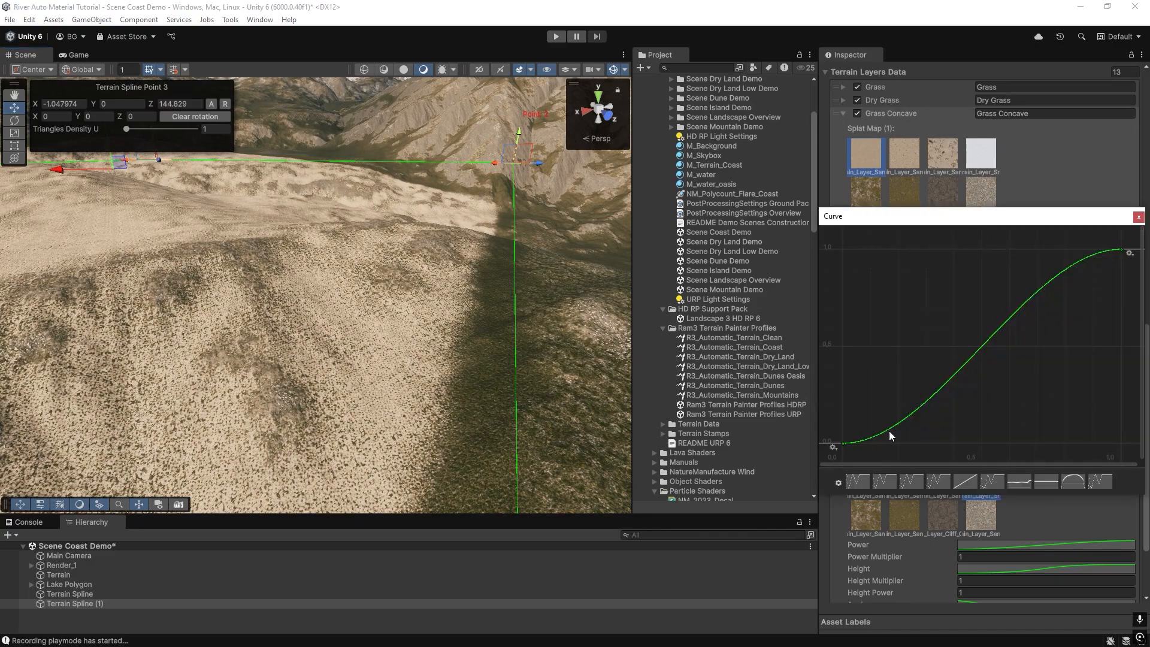
pyautogui.rightClick(1116, 250)
pyautogui.click(1116, 271)
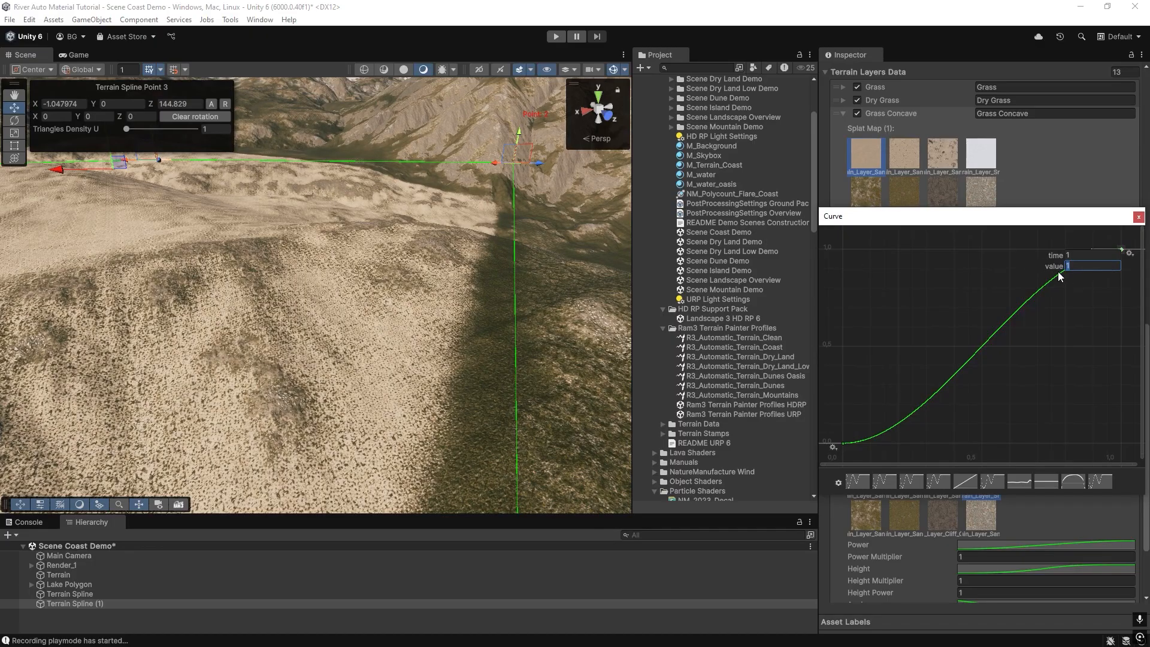
pyautogui.click(1072, 255)
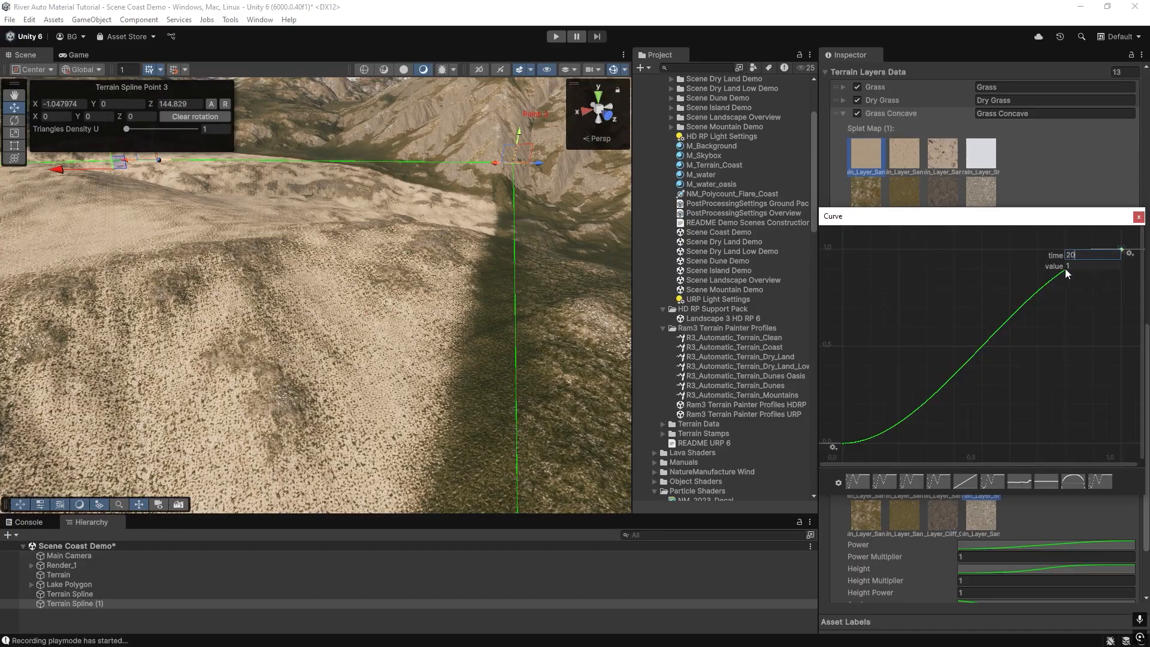
pyautogui.click(1138, 217)
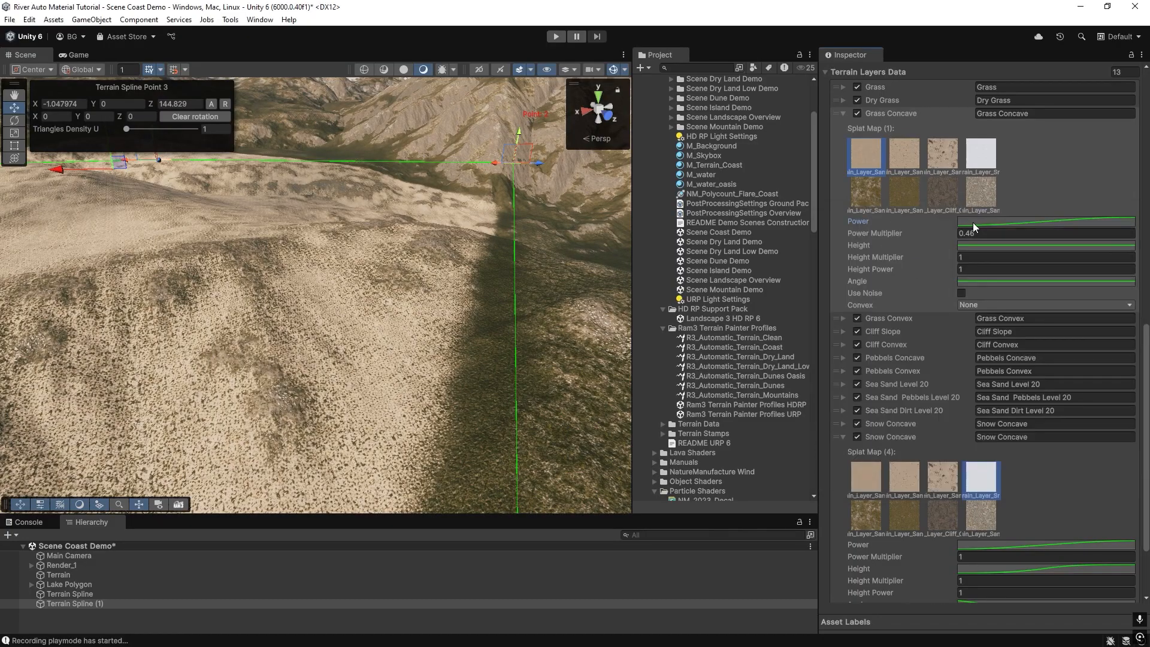
pyautogui.scroll(-3, 943, 470)
pyautogui.click(972, 564)
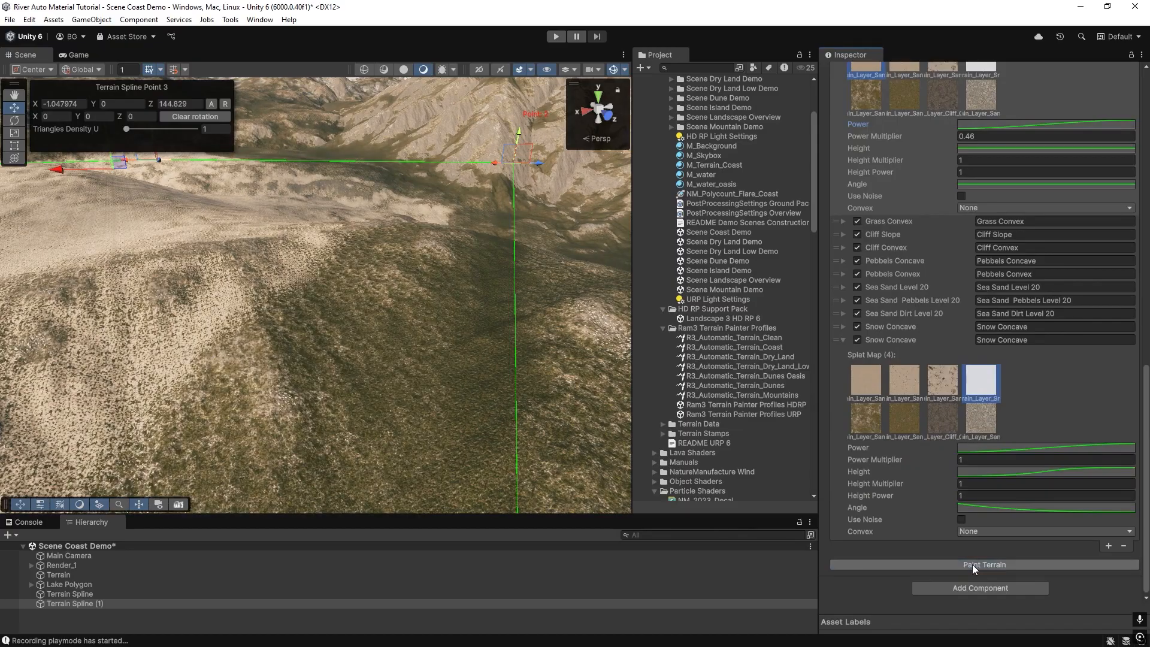
# Disable the layers from Pebbels Convex through the second Snow Concave and repaint the terrain.
pyautogui.scroll(3, 1007, 162)
pyautogui.moveTo(435, 311); pyautogui.dragTo(261, 376, button='right')
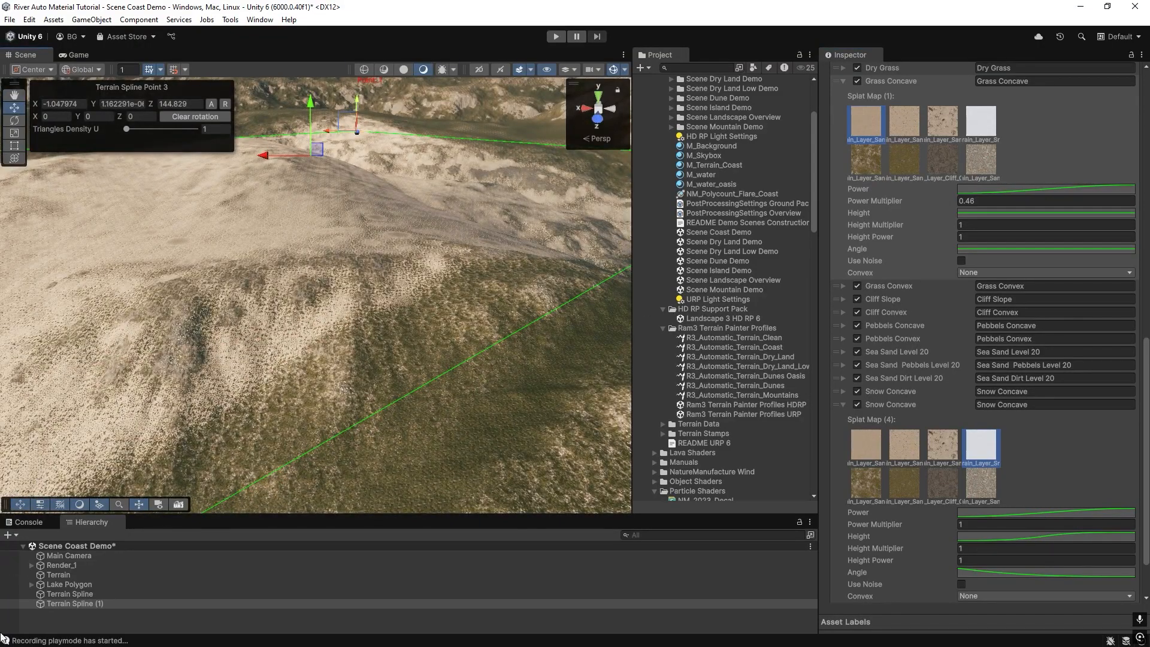
pyautogui.moveTo(303, 313); pyautogui.dragTo(348, 312, button='right')
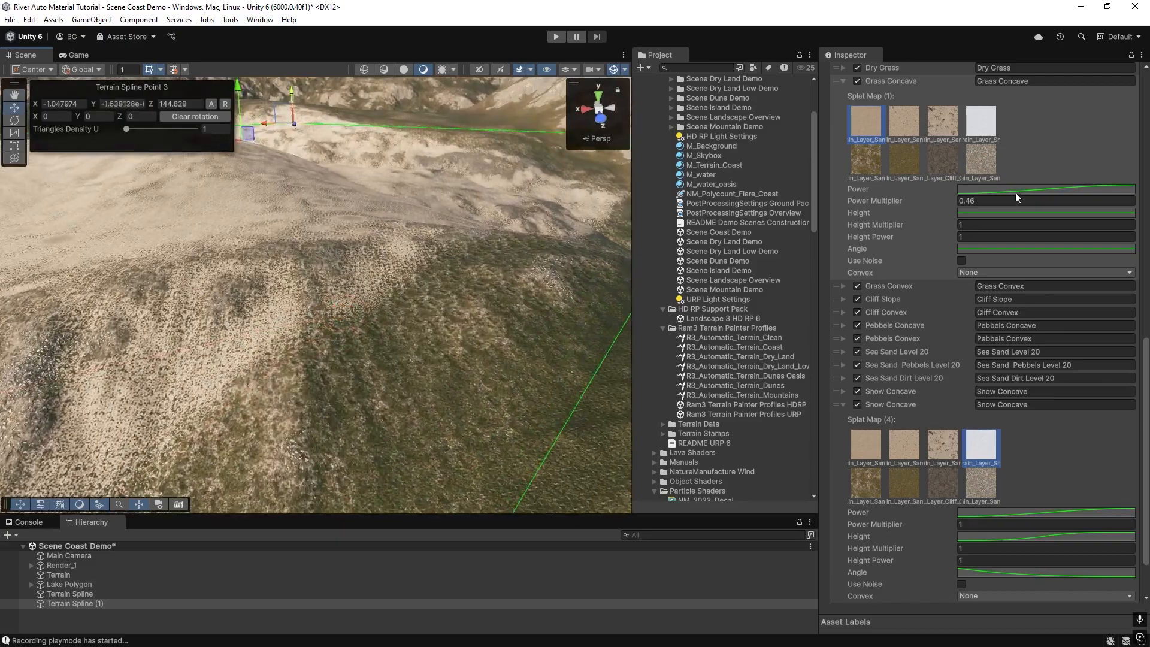
pyautogui.scroll(4, 993, 315)
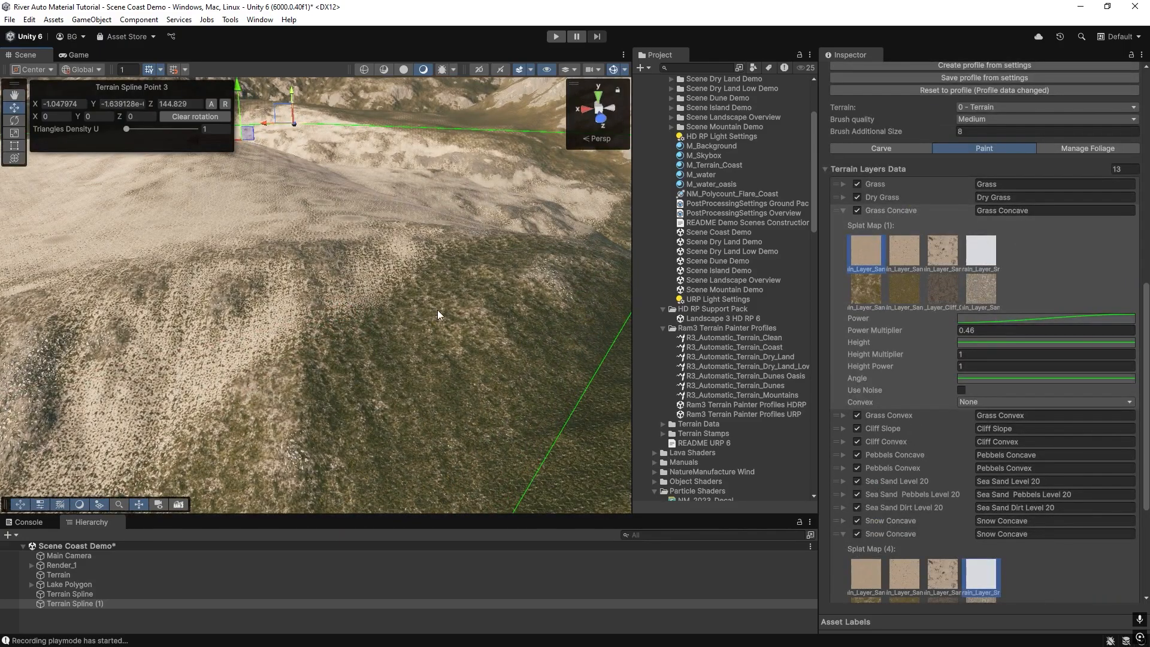
pyautogui.moveTo(405, 295); pyautogui.dragTo(367, 281, button='right')
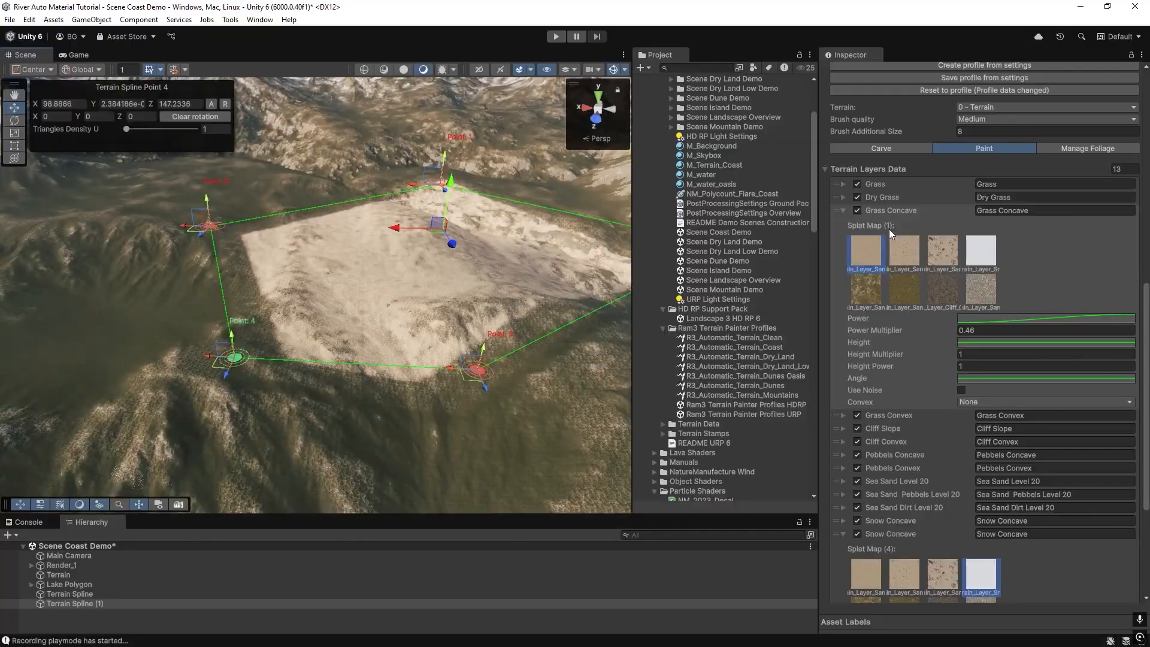
pyautogui.scroll(-5, 883, 533)
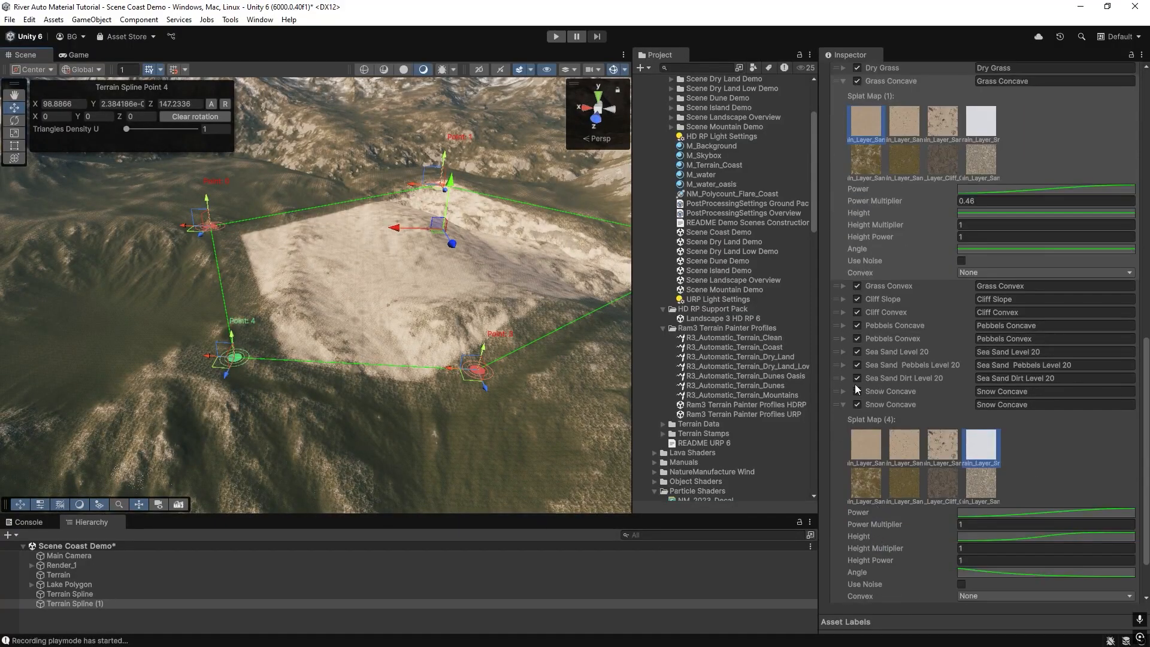
pyautogui.moveTo(858, 404); pyautogui.dragTo(854, 335)
pyautogui.scroll(-2, 925, 562)
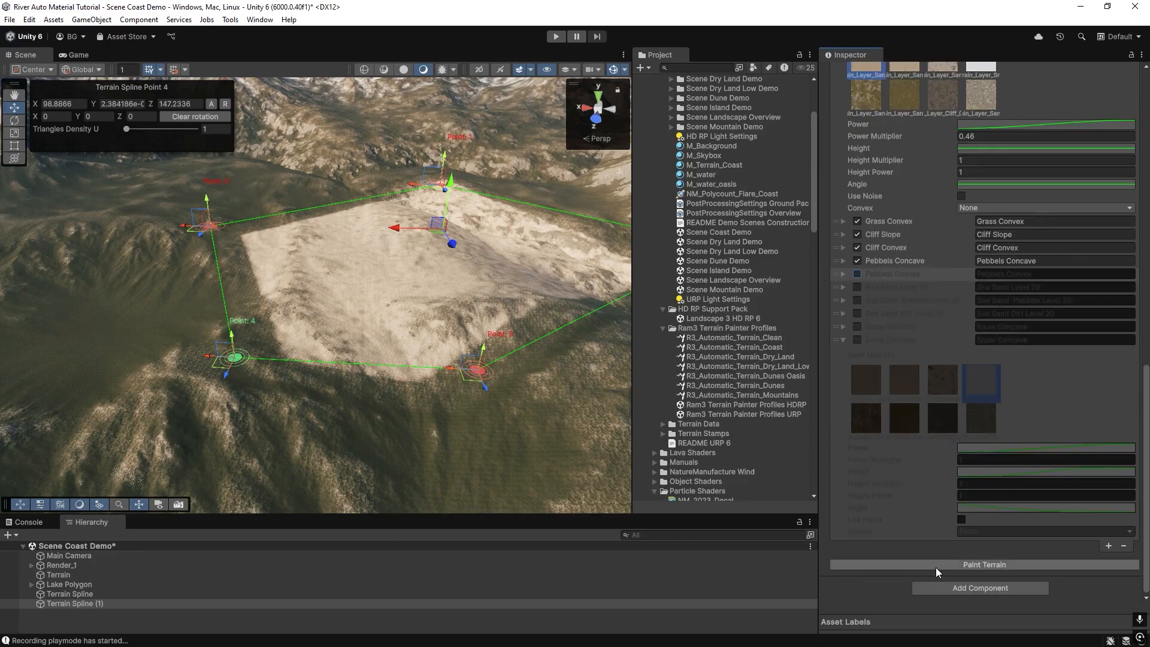
pyautogui.click(936, 564)
# Enable Use Noise on the Grass Concave layer and repaint the terrain.
pyautogui.scroll(3, 863, 239)
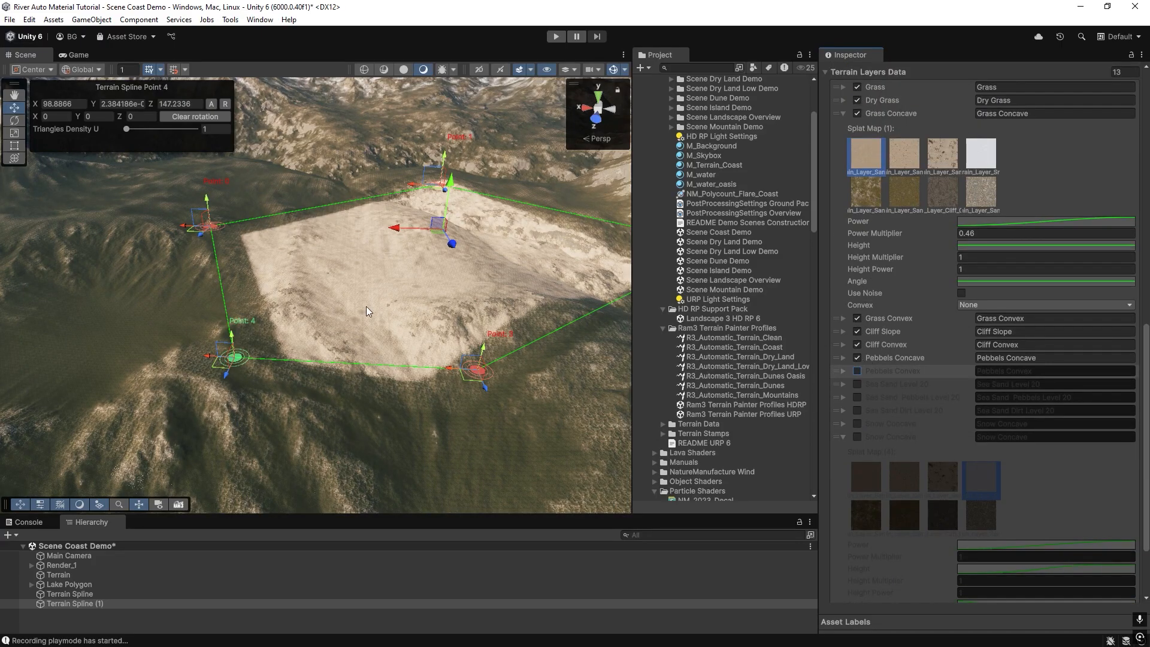
pyautogui.moveTo(366, 307); pyautogui.dragTo(416, 333, button='right')
pyautogui.moveTo(452, 354); pyautogui.dragTo(492, 440)
pyautogui.scroll(-3, 1019, 549)
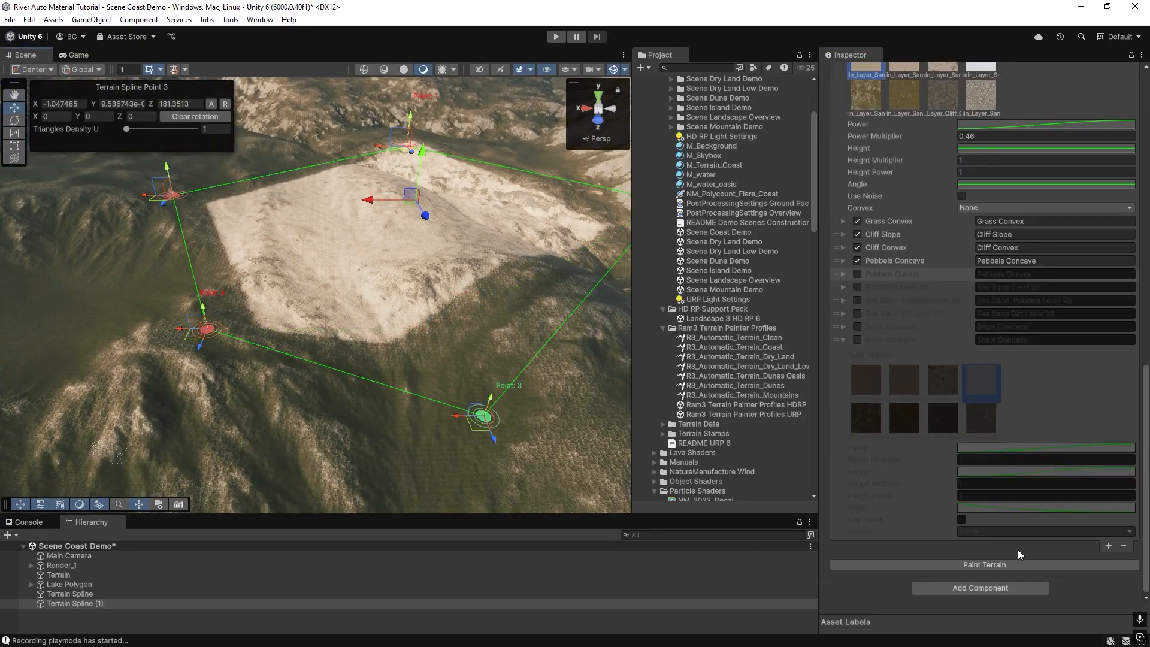
pyautogui.moveTo(335, 307)
pyautogui.mouseDown(button='right')
pyautogui.moveTo(377, 275)
pyautogui.moveTo(332, 359)
pyautogui.mouseUp(button='right')
pyautogui.scroll(3, 897, 227)
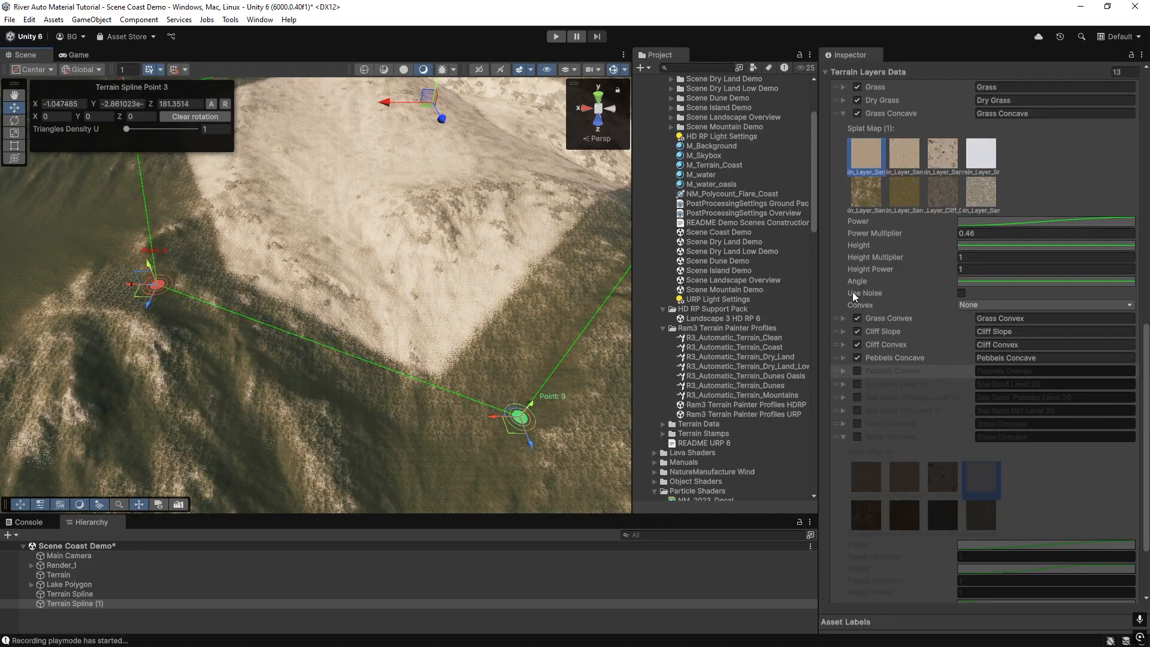
pyautogui.click(961, 293)
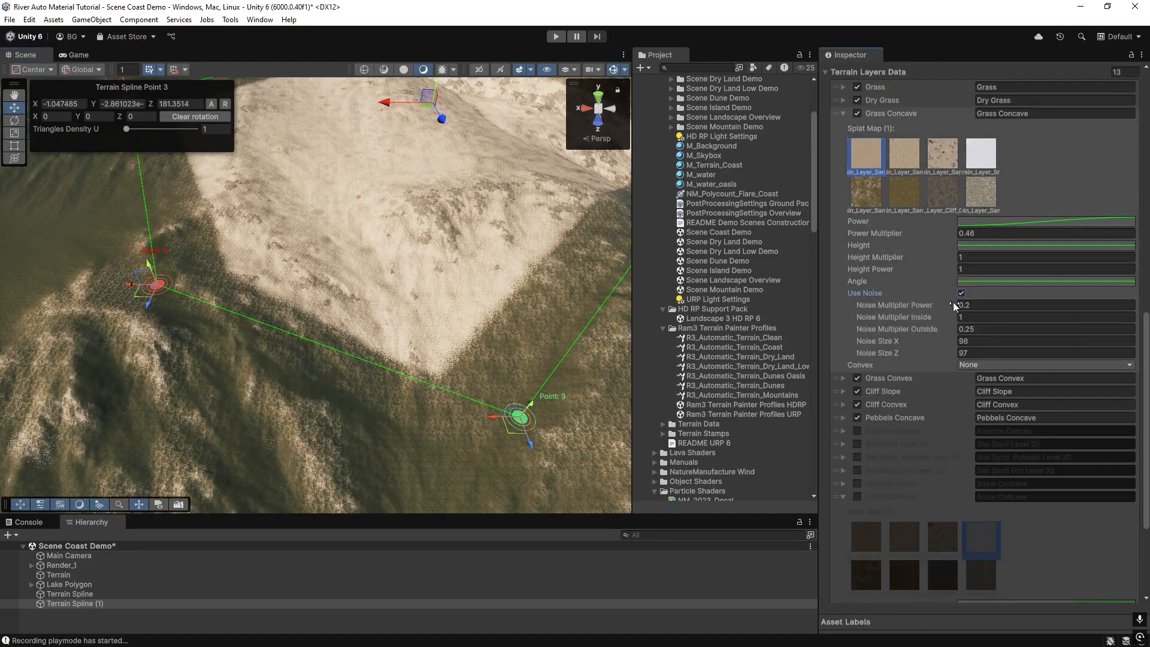
pyautogui.scroll(-4, 988, 575)
pyautogui.click(990, 591)
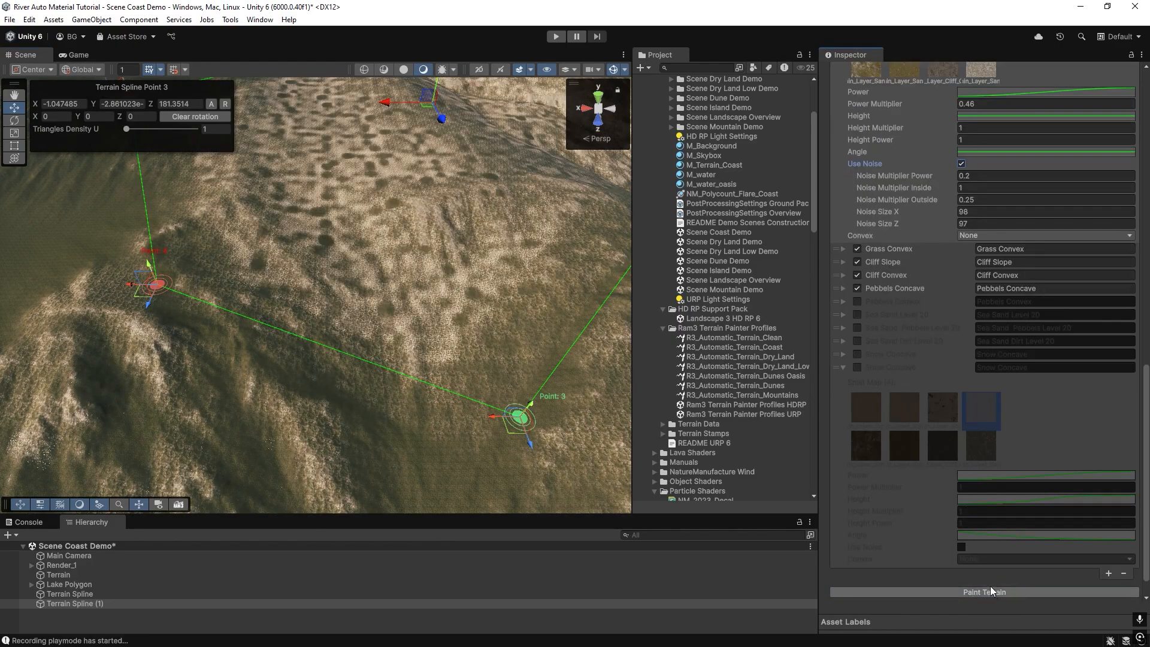
# Create a new NatureManufacture River Spline in the scene.
pyautogui.scroll(2, 904, 245)
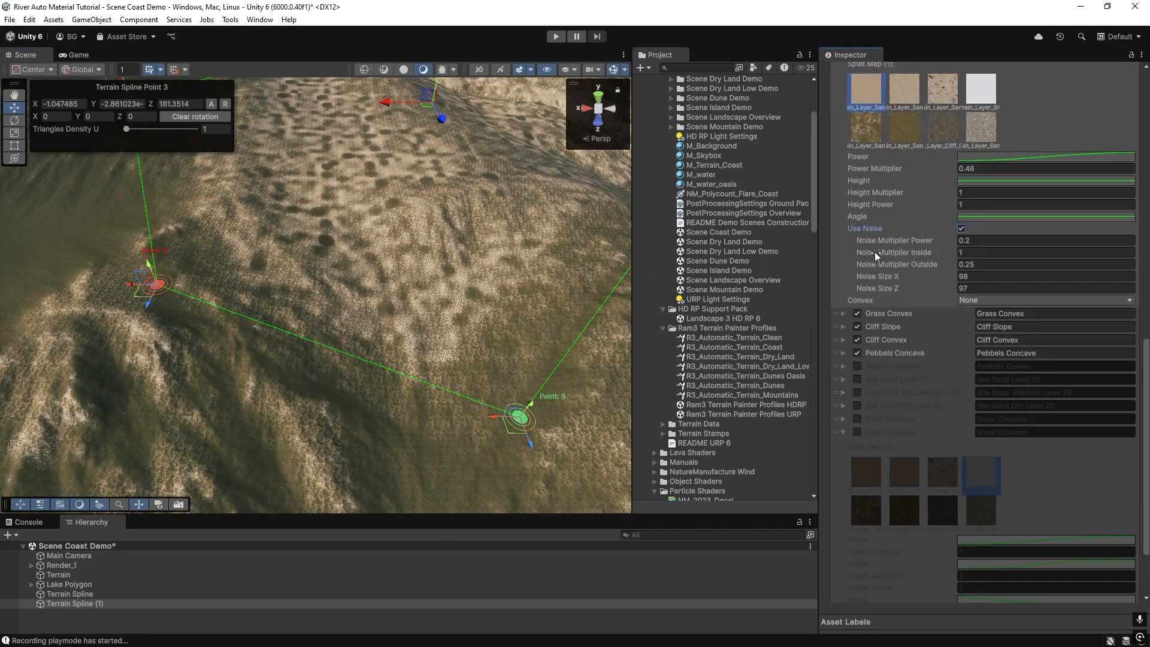
pyautogui.moveTo(410, 299); pyautogui.dragTo(409, 273, button='right')
pyautogui.moveTo(452, 390); pyautogui.dragTo(449, 378, button='right')
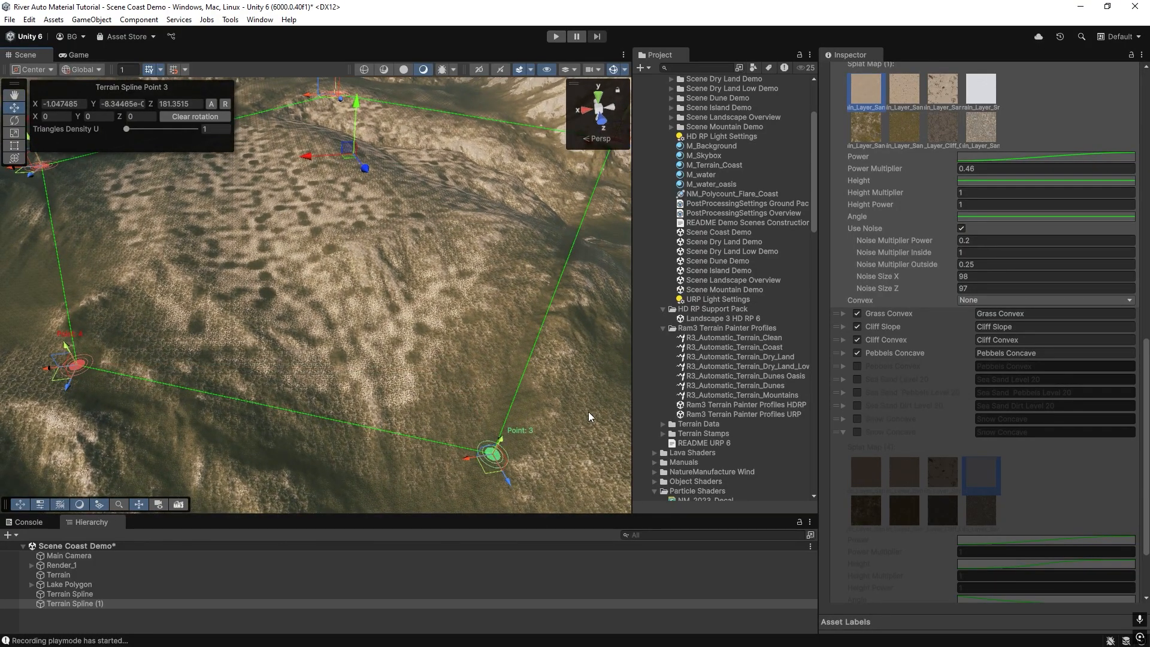
pyautogui.moveTo(457, 308); pyautogui.dragTo(456, 294, button='right')
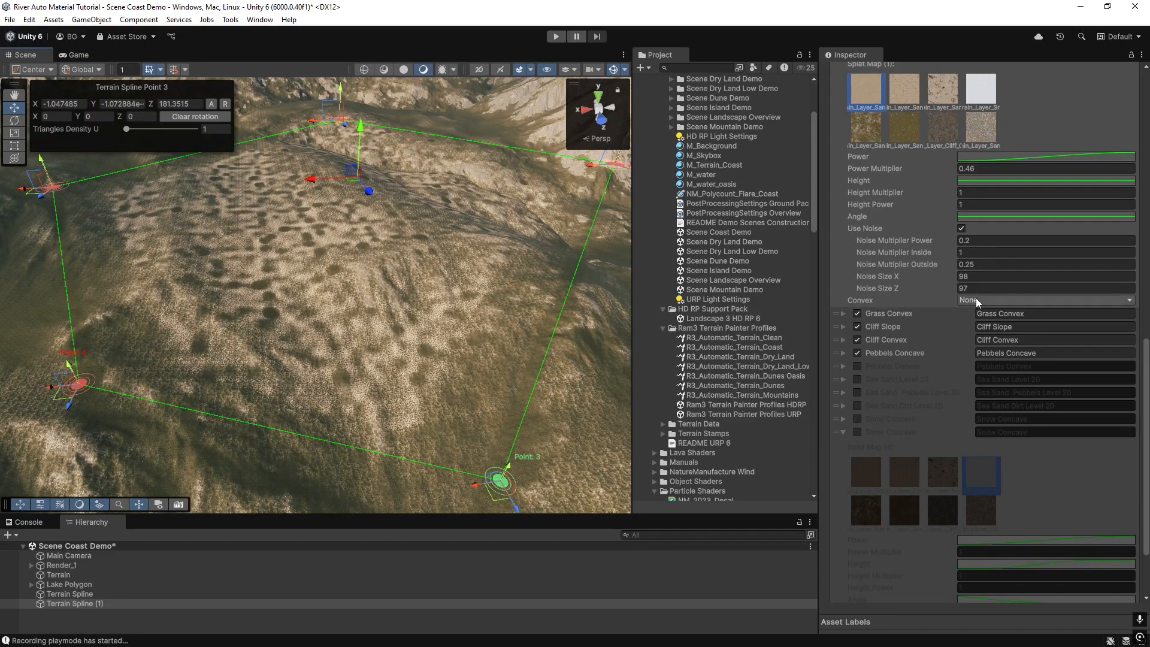
pyautogui.moveTo(368, 318); pyautogui.dragTo(147, 235, button='right')
pyautogui.moveTo(36, 239); pyautogui.dragTo(287, 276, button='right')
pyautogui.rightClick(32, 544)
pyautogui.moveTo(40, 324)
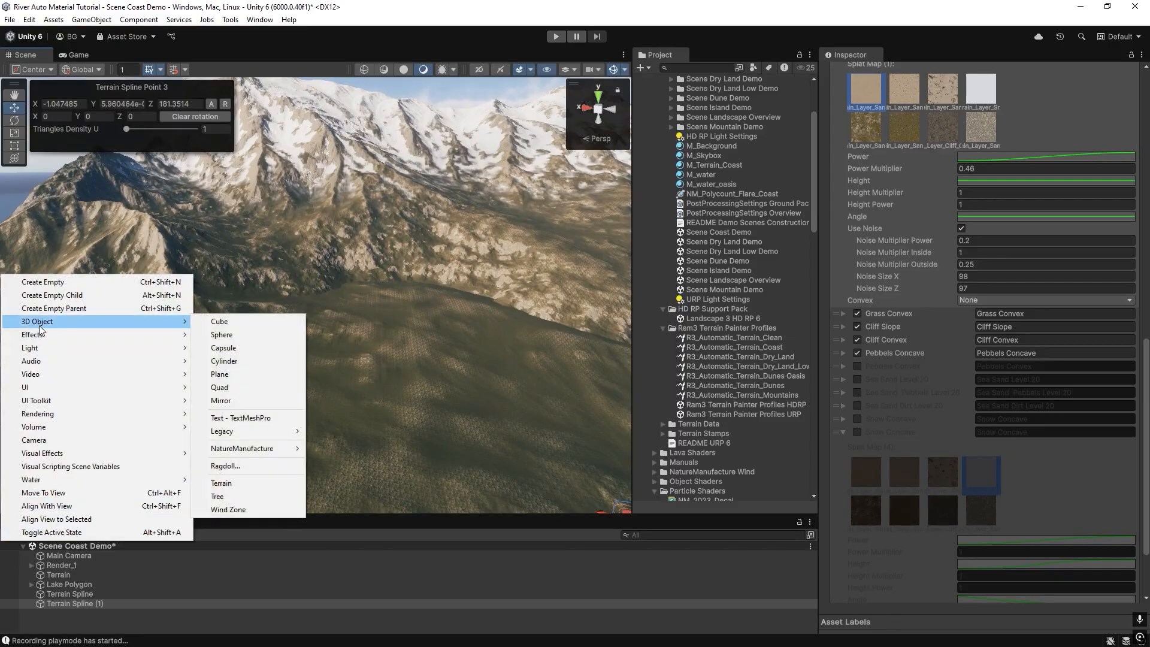
pyautogui.moveTo(261, 450)
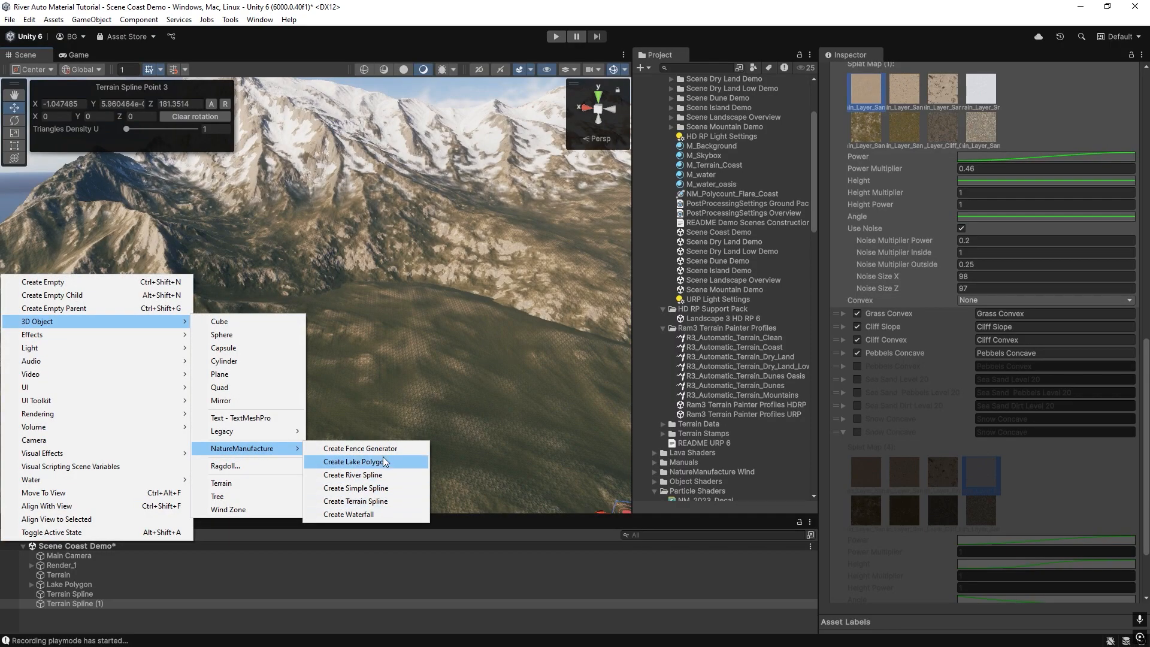
pyautogui.click(383, 476)
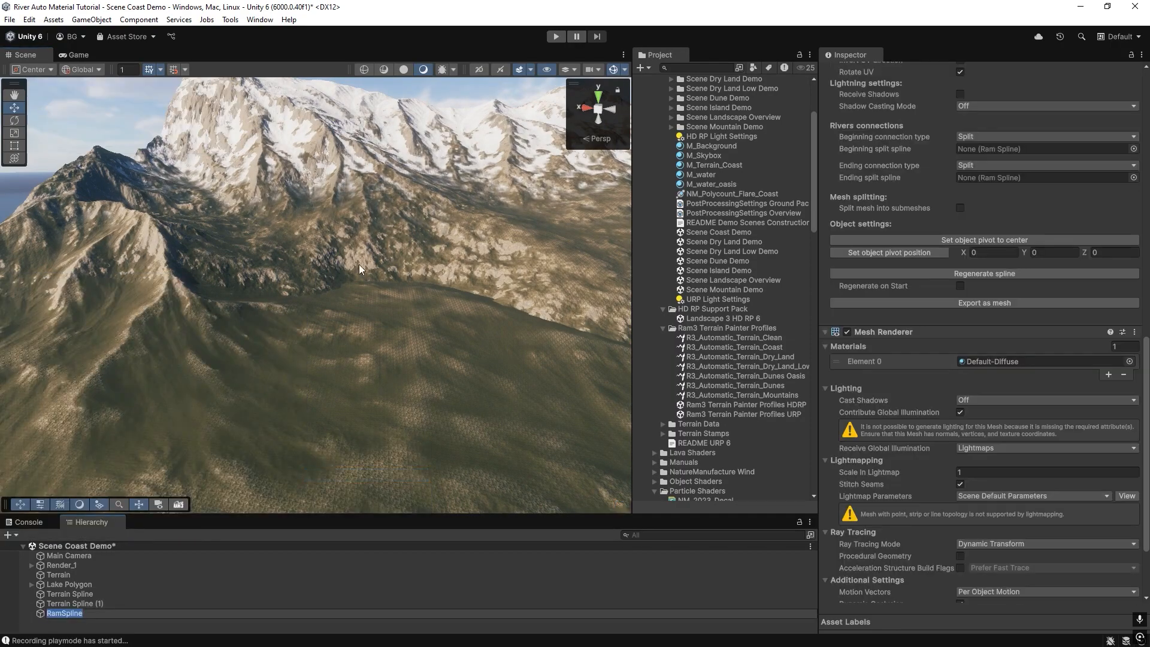
# Place five river spline points running down the mountainside.
pyautogui.keyDown('ctrl'); pyautogui.click(249, 223); pyautogui.keyUp('ctrl')
pyautogui.keyDown('ctrl'); pyautogui.click(297, 266); pyautogui.keyUp('ctrl')
pyautogui.keyDown('ctrl'); pyautogui.click(390, 338); pyautogui.keyUp('ctrl')
pyautogui.keyDown('ctrl'); pyautogui.click(444, 448); pyautogui.keyUp('ctrl')
pyautogui.keyDown('ctrl'); pyautogui.click(563, 455); pyautogui.keyUp('ctrl')
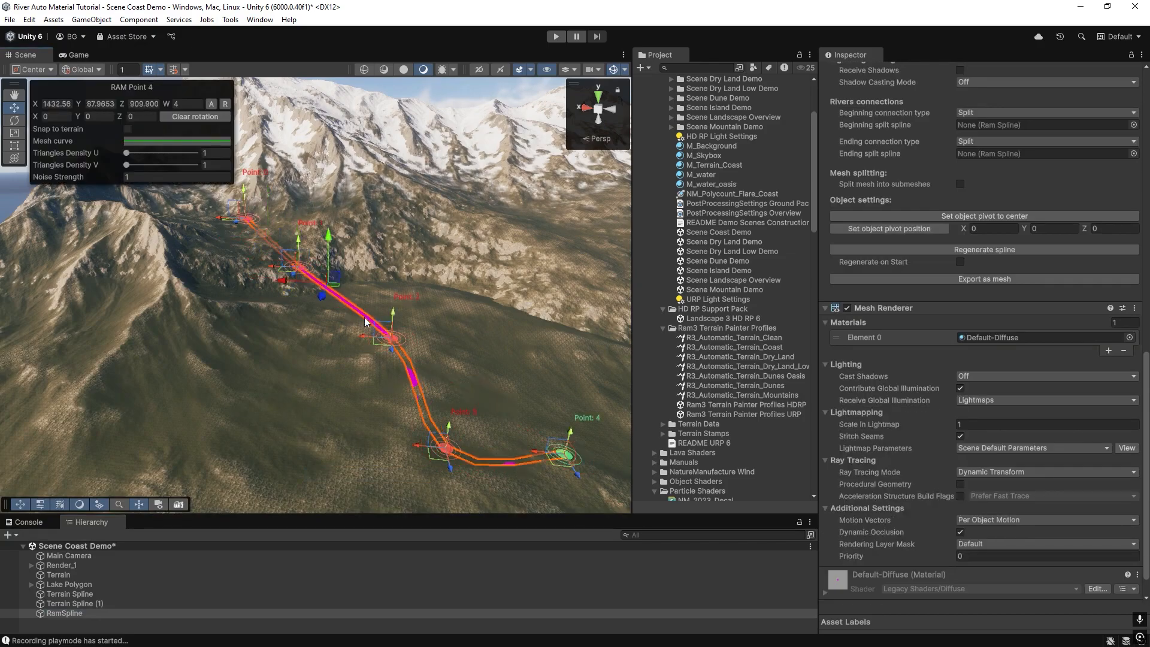
# Assign the R3_Profile_River_Big spline profile and apply its width of 40 to the whole river.
pyautogui.moveTo(365, 322); pyautogui.dragTo(376, 369, button='right')
pyautogui.scroll(12, 1065, 229)
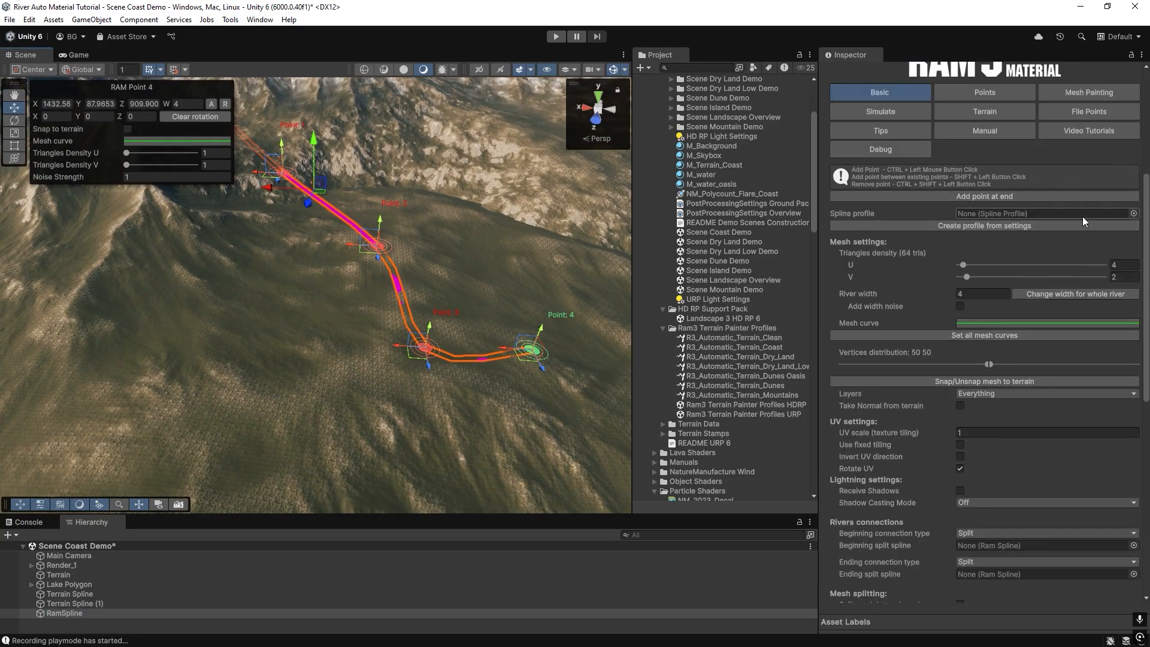
pyautogui.click(1133, 213)
pyautogui.write('river')
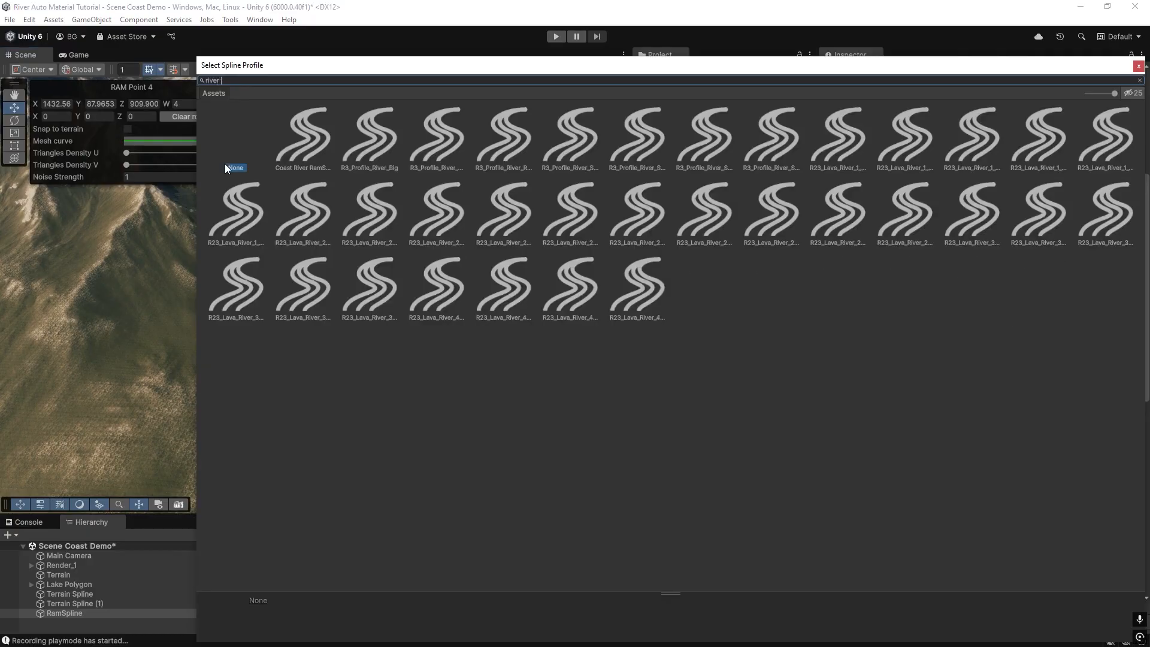
pyautogui.doubleClick(376, 141)
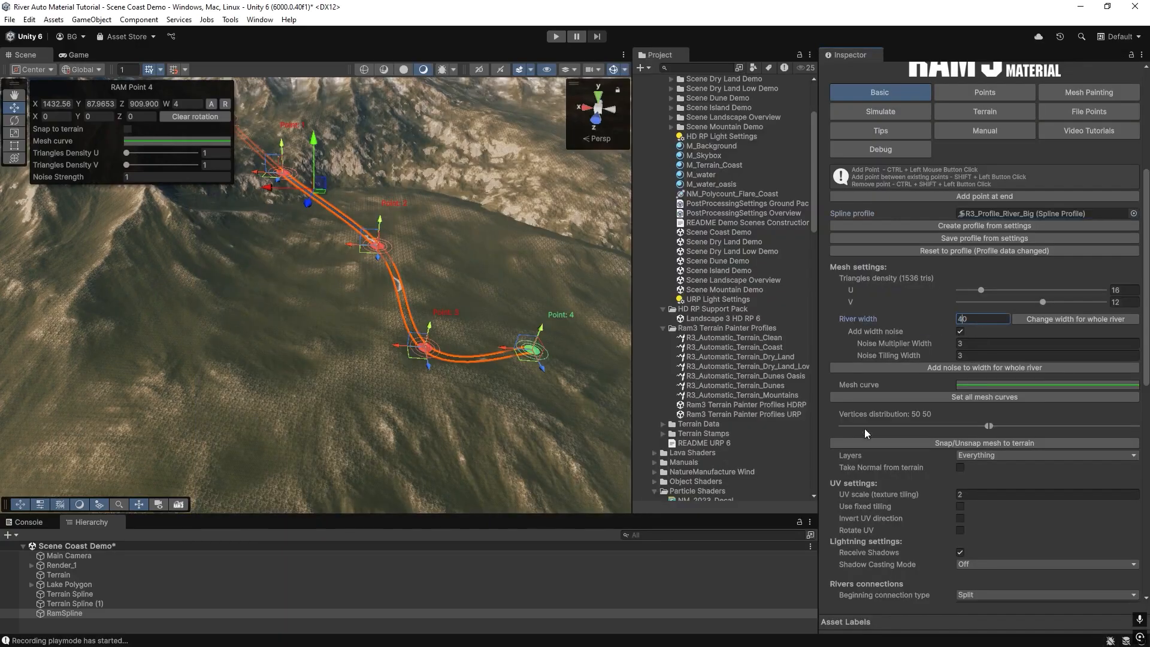
pyautogui.click(1039, 324)
pyautogui.keyDown('shift'); pyautogui.moveTo(354, 390); pyautogui.dragTo(484, 398, button='right'); pyautogui.keyUp('shift')
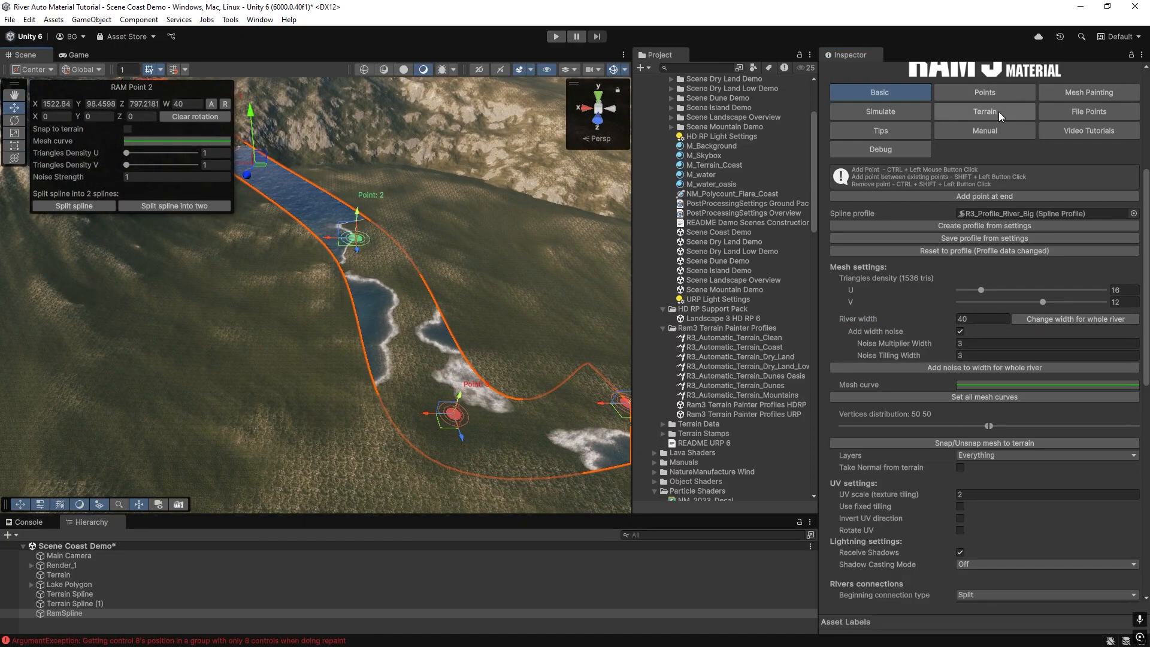
# Carve the terrain along the river using its terrain settings.
pyautogui.click(995, 112)
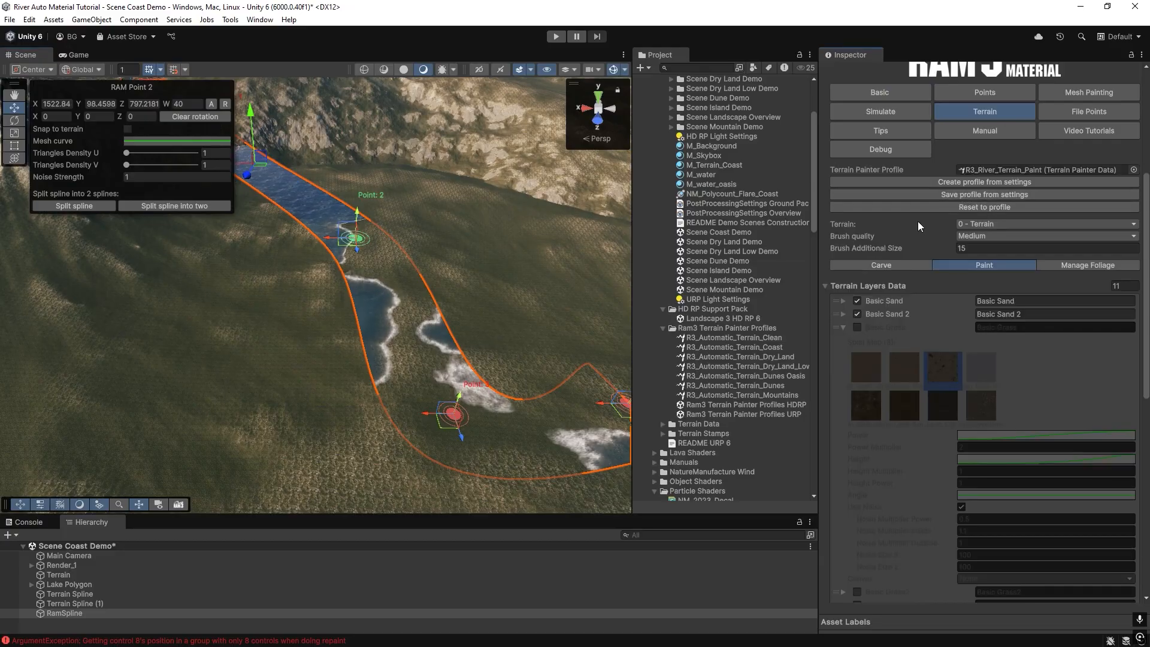
pyautogui.click(864, 268)
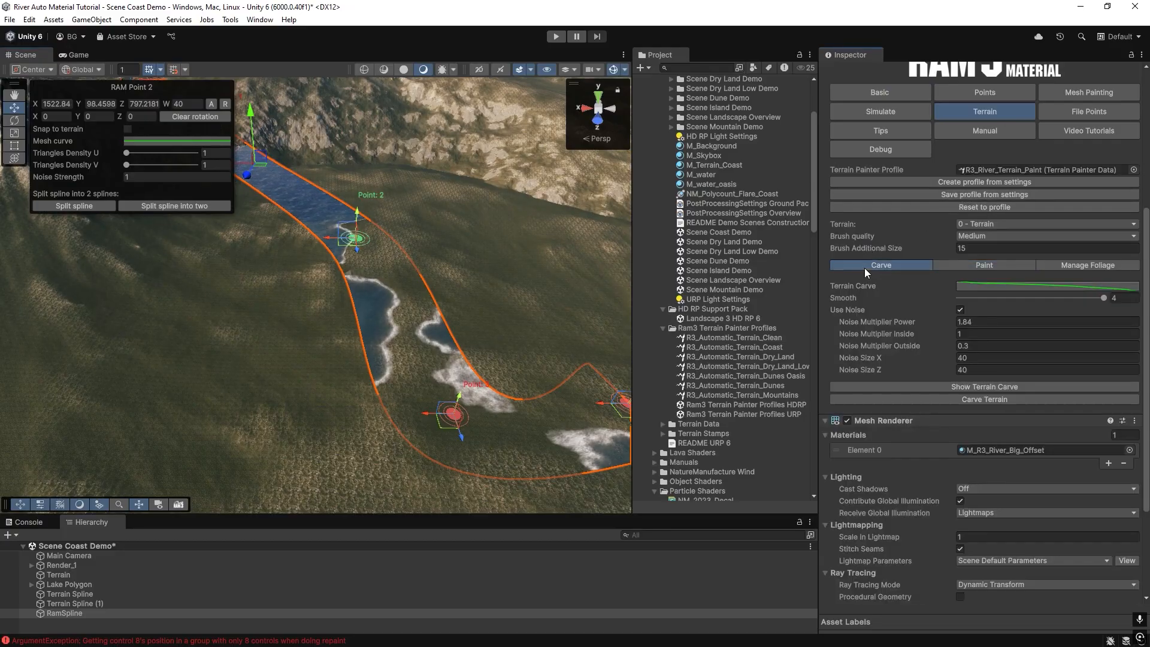
pyautogui.click(953, 400)
pyautogui.moveTo(548, 373)
pyautogui.mouseDown(button='right')
pyautogui.moveTo(582, 380)
pyautogui.moveTo(534, 393)
pyautogui.moveTo(441, 272)
pyautogui.moveTo(393, 328)
pyautogui.mouseUp(button='right')
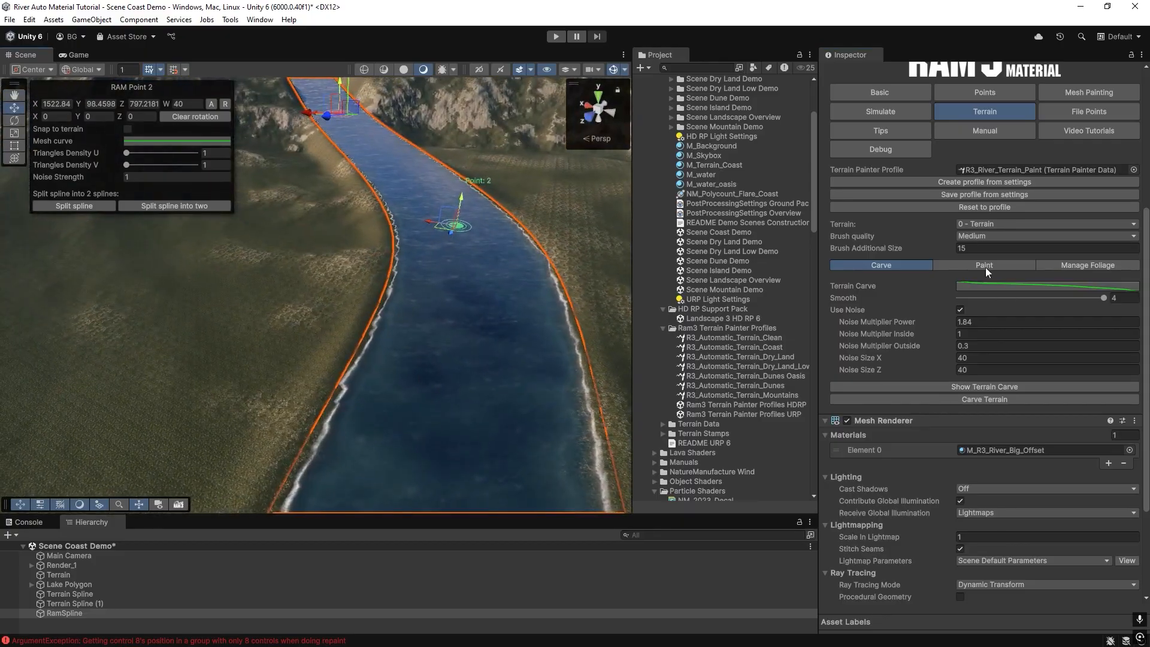
# Load the tutorial Spline terrain painter profile onto the river spline.
pyautogui.click(1133, 170)
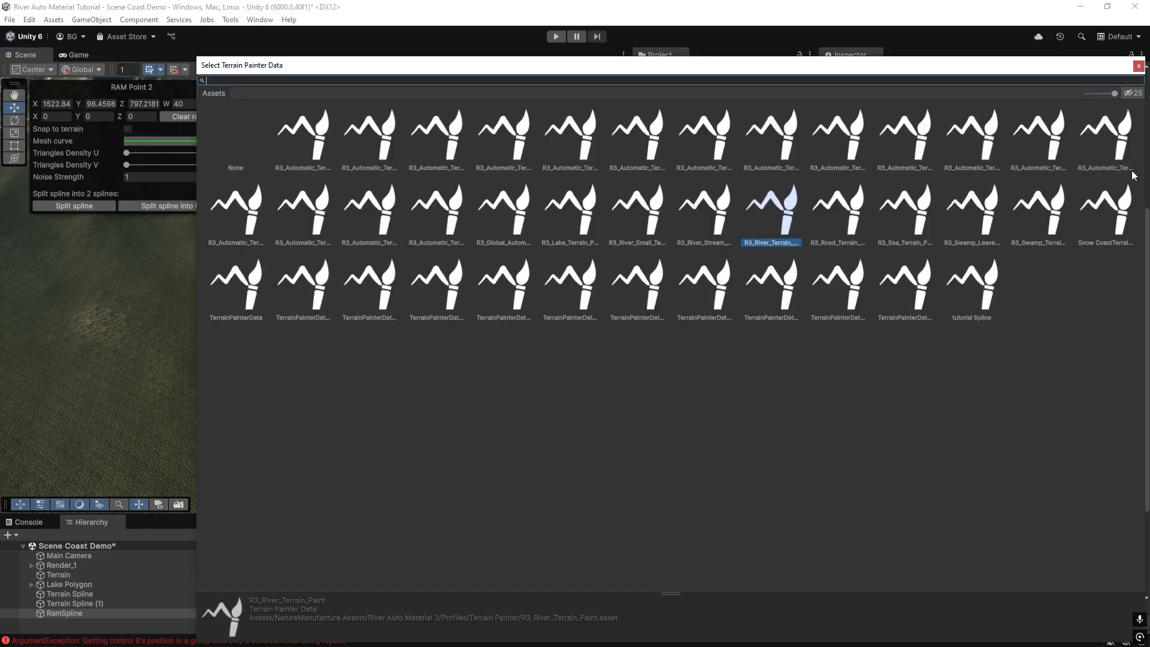
pyautogui.write('tut')
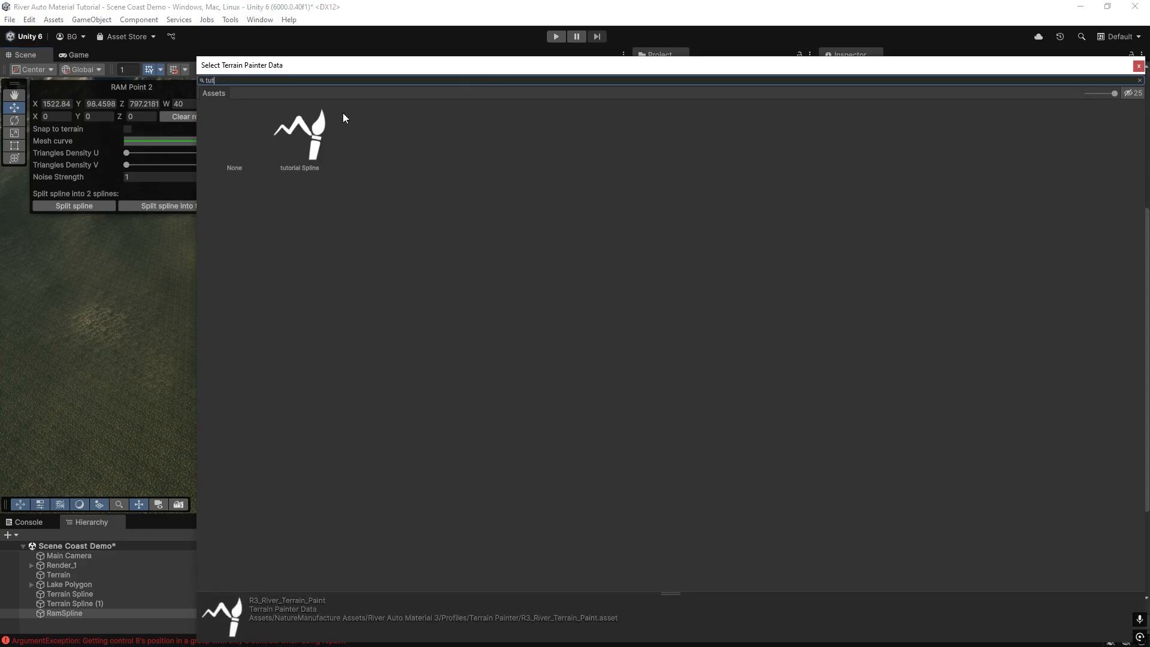
pyautogui.doubleClick(320, 125)
# Disable the Grass Convex and Snow Concave layers in the river's loaded terrain painter profile.
pyautogui.scroll(-1, 857, 372)
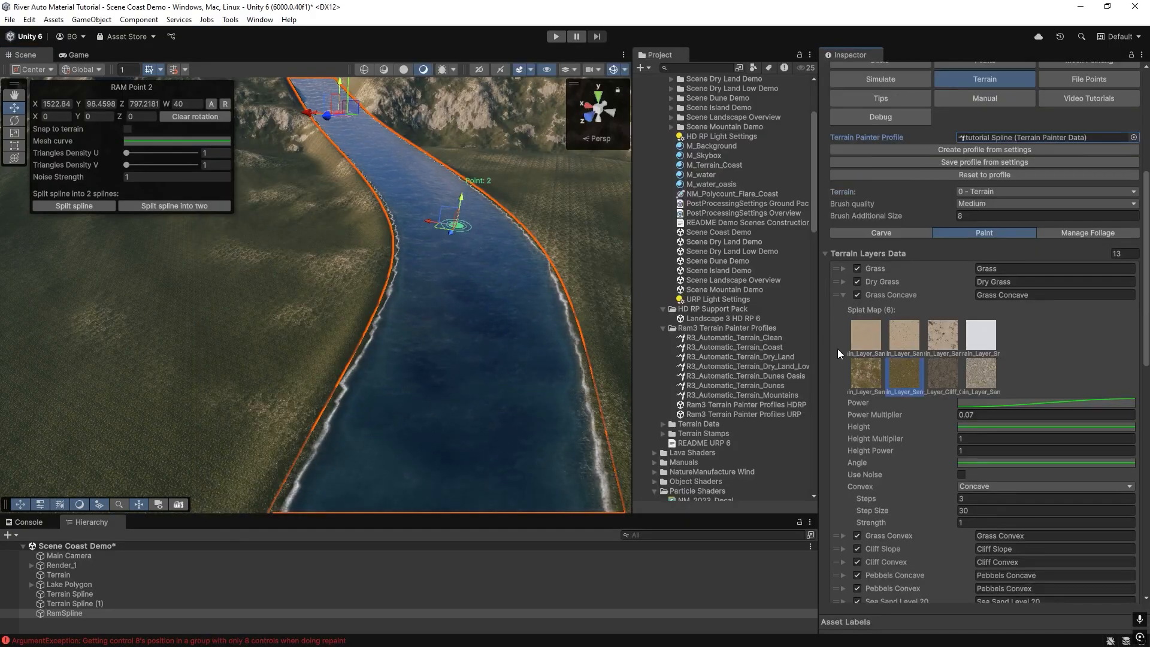
pyautogui.click(842, 270)
pyautogui.click(899, 315)
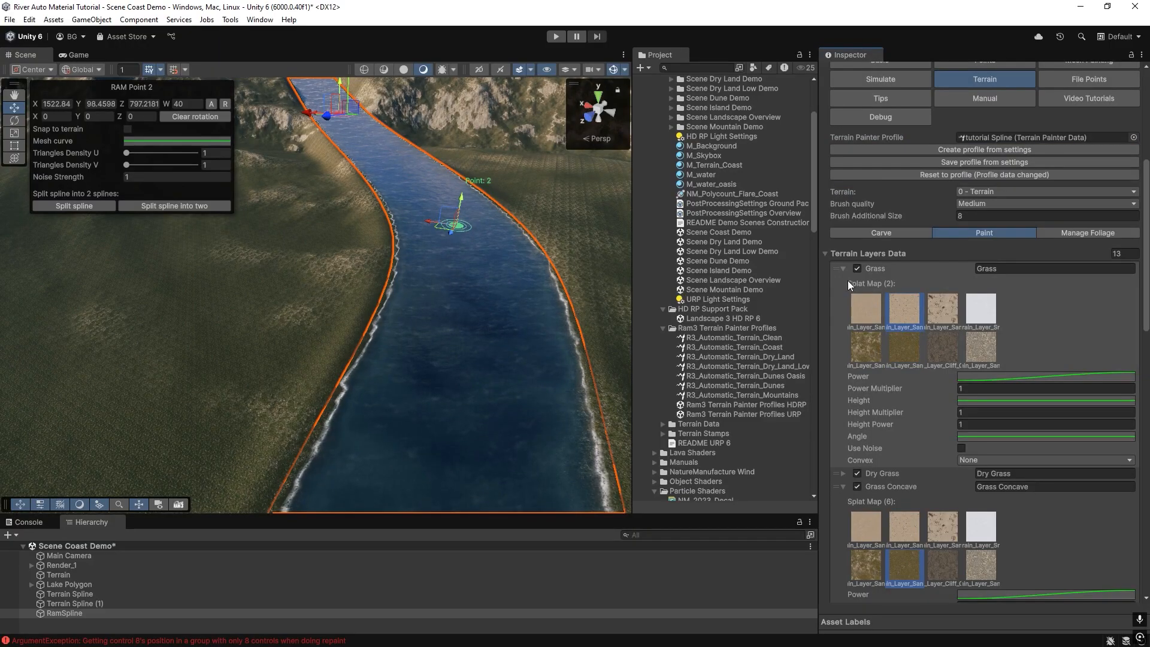
pyautogui.click(843, 268)
pyautogui.click(843, 285)
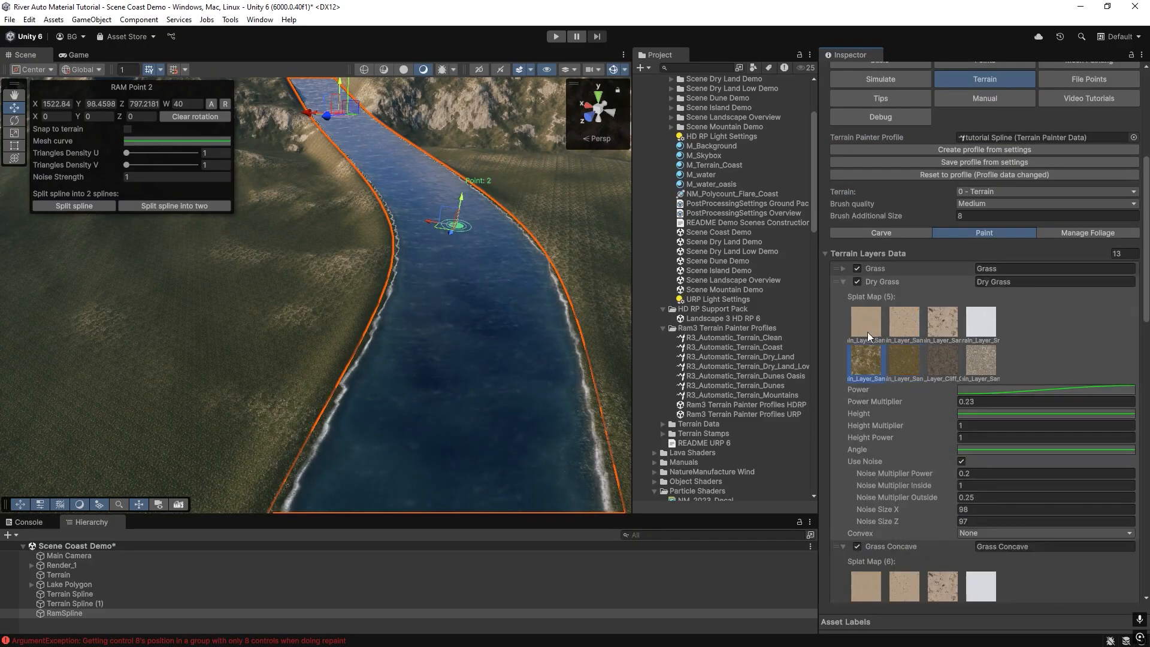
pyautogui.click(843, 282)
pyautogui.scroll(-3, 857, 376)
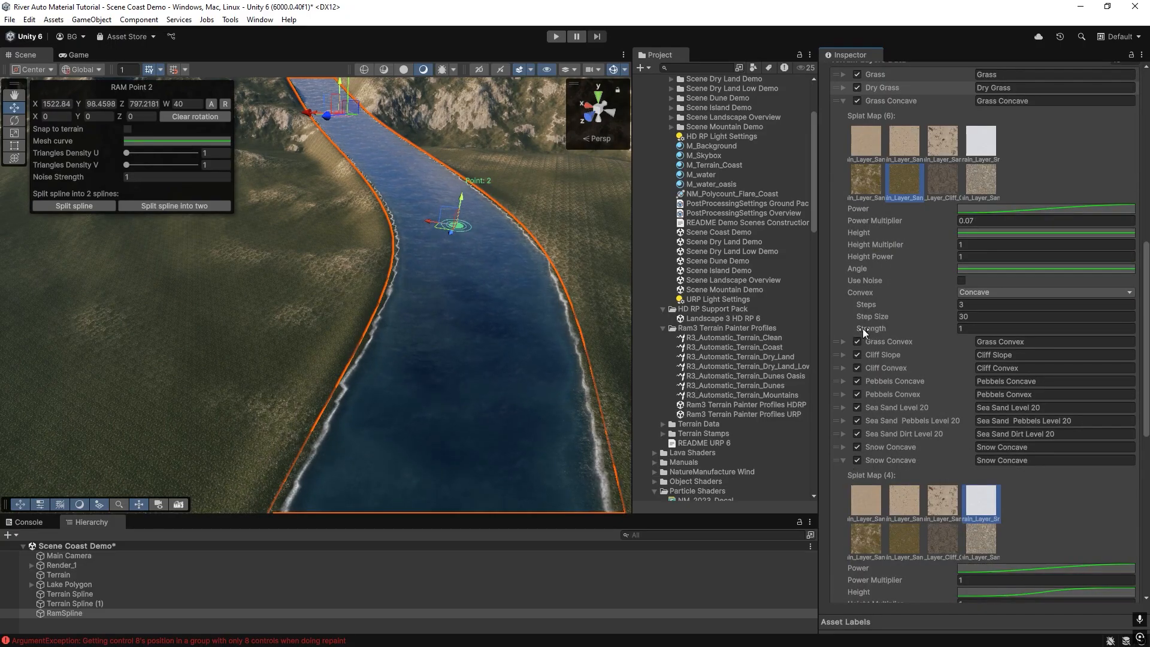
pyautogui.click(857, 342)
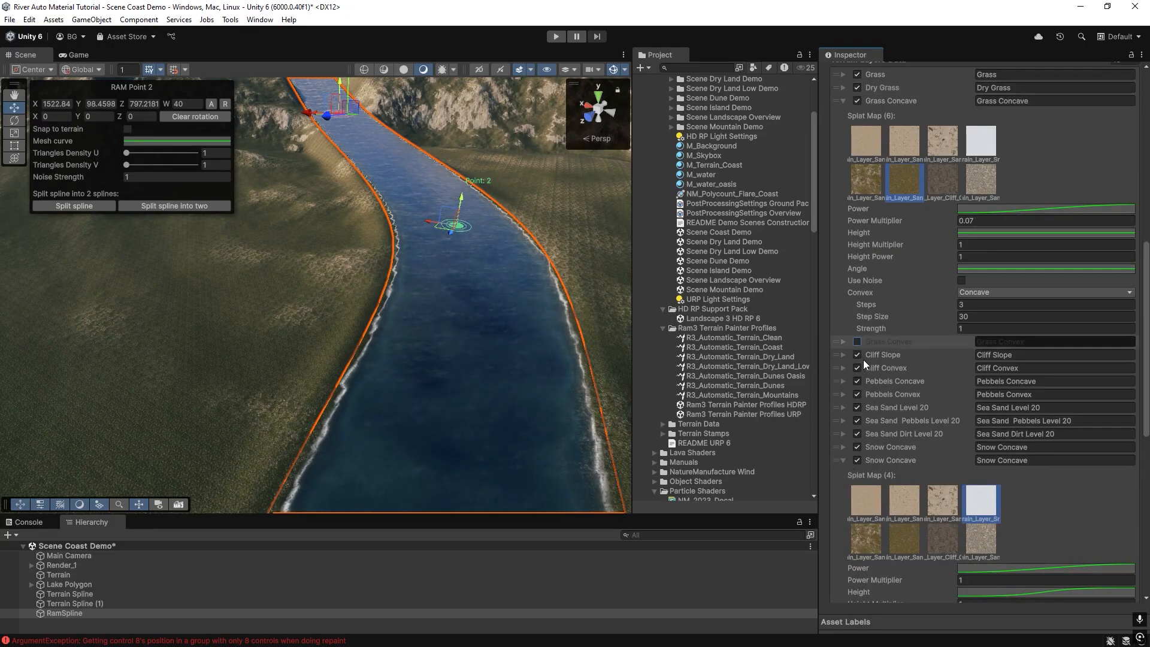
pyautogui.click(858, 460)
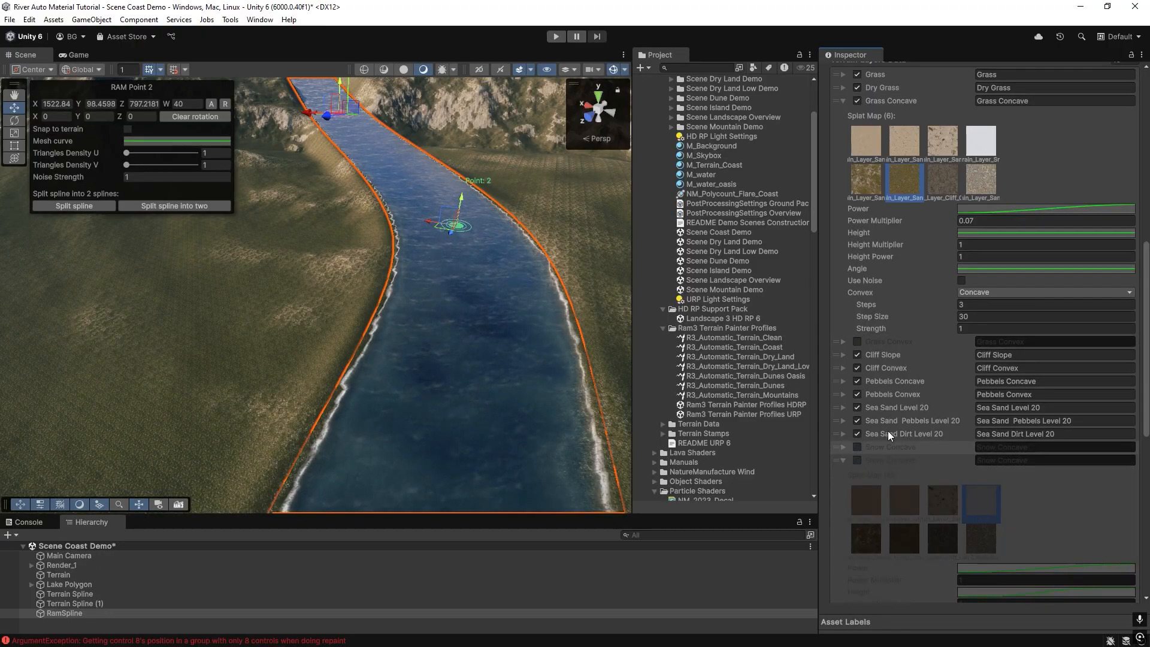
# Paint the terrain along the river with the adjusted layer settings.
pyautogui.scroll(-10, 929, 429)
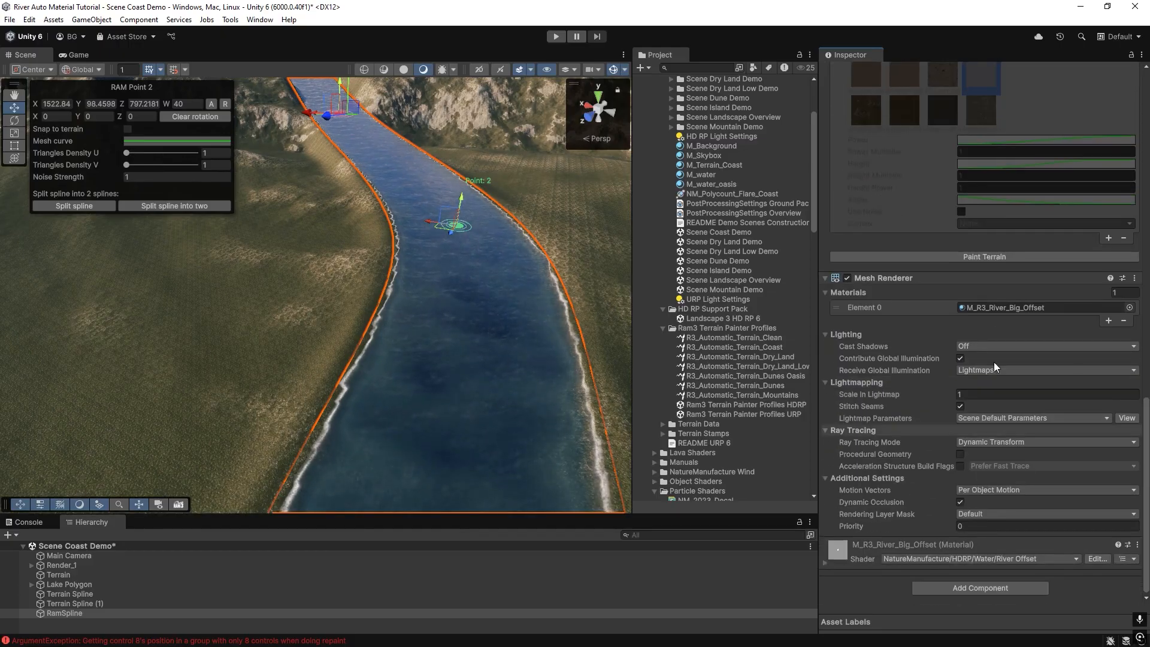
pyautogui.click(969, 323)
pyautogui.moveTo(419, 323)
pyautogui.mouseDown(button='right')
pyautogui.moveTo(405, 437)
pyautogui.moveTo(612, 433)
pyautogui.moveTo(764, 396)
pyautogui.moveTo(793, 440)
pyautogui.moveTo(819, 452)
pyautogui.moveTo(670, 434)
pyautogui.moveTo(666, 406)
pyautogui.moveTo(568, 378)
pyautogui.moveTo(326, 362)
pyautogui.moveTo(311, 239)
pyautogui.mouseUp(button='right')
pyautogui.scroll(10, 982, 332)
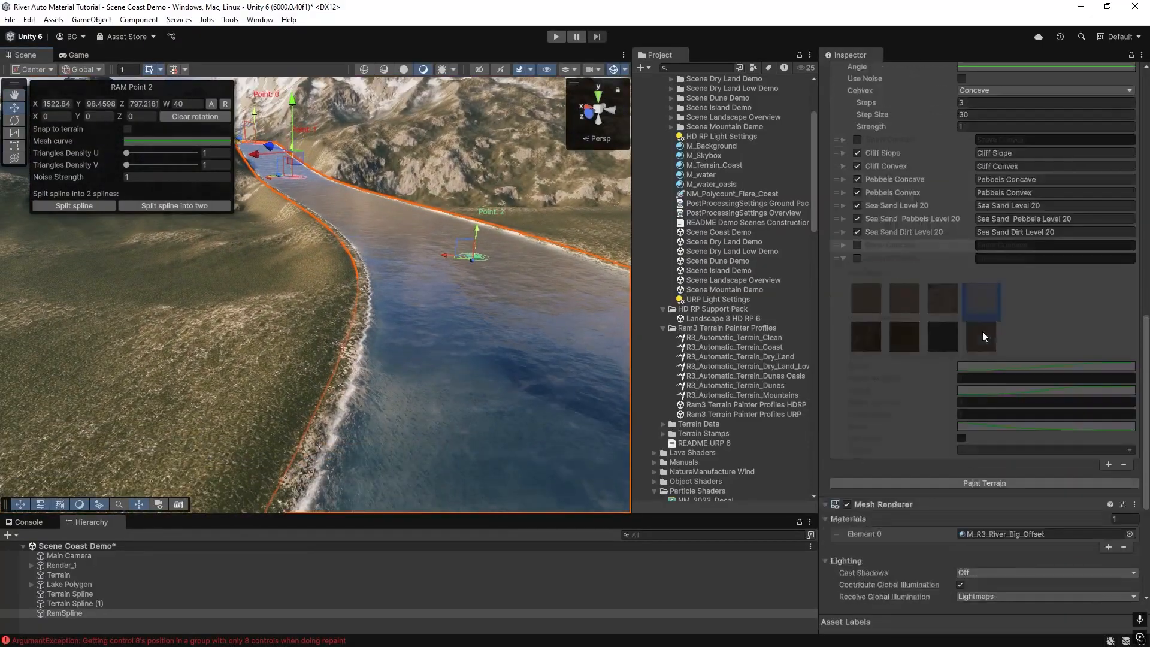
pyautogui.scroll(5, 982, 334)
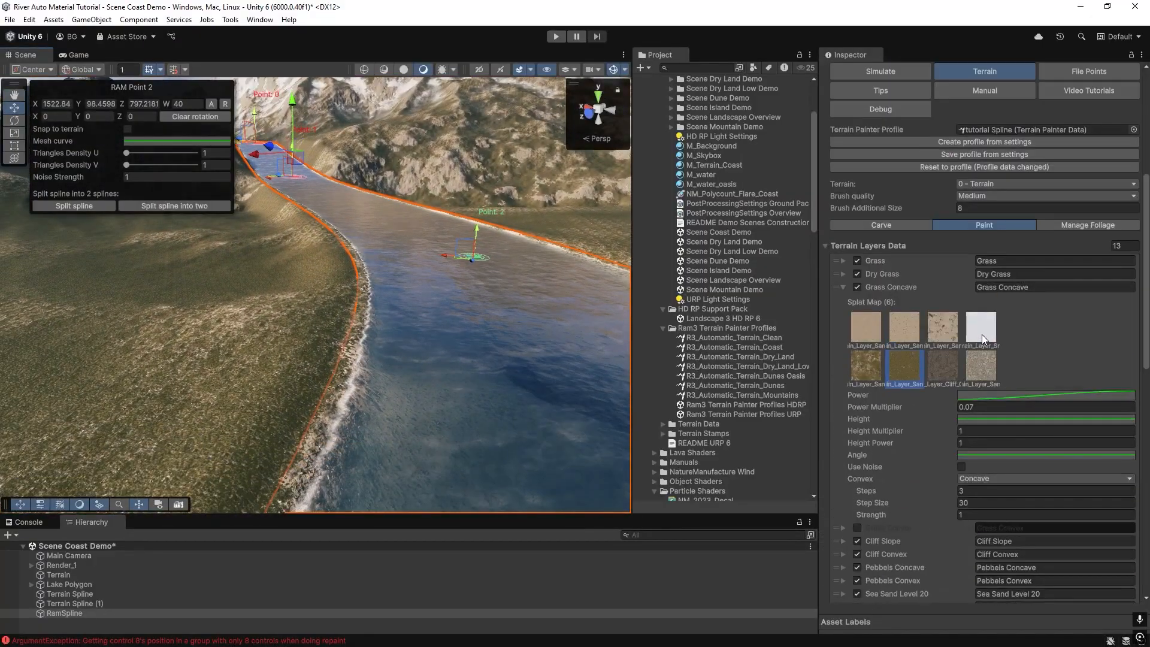
# Carve the terrain along the river, then switch its terrain painter back to Paint mode.
pyautogui.click(901, 227)
pyautogui.moveTo(398, 290); pyautogui.dragTo(509, 371, button='right')
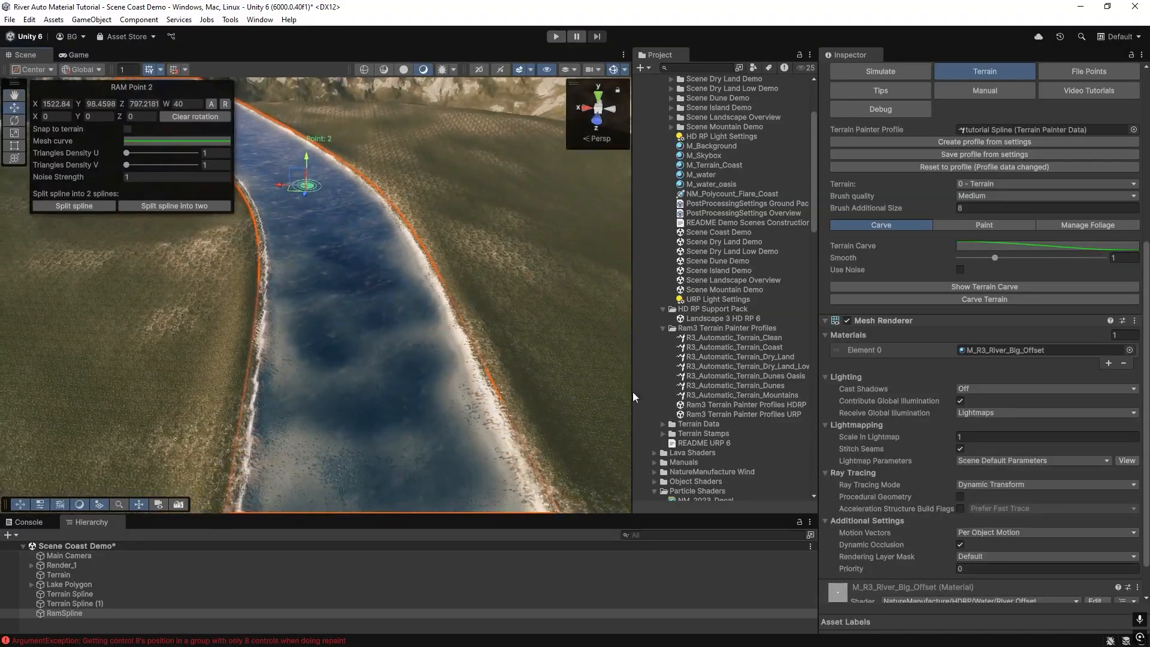
pyautogui.moveTo(395, 329); pyautogui.dragTo(365, 311, button='right')
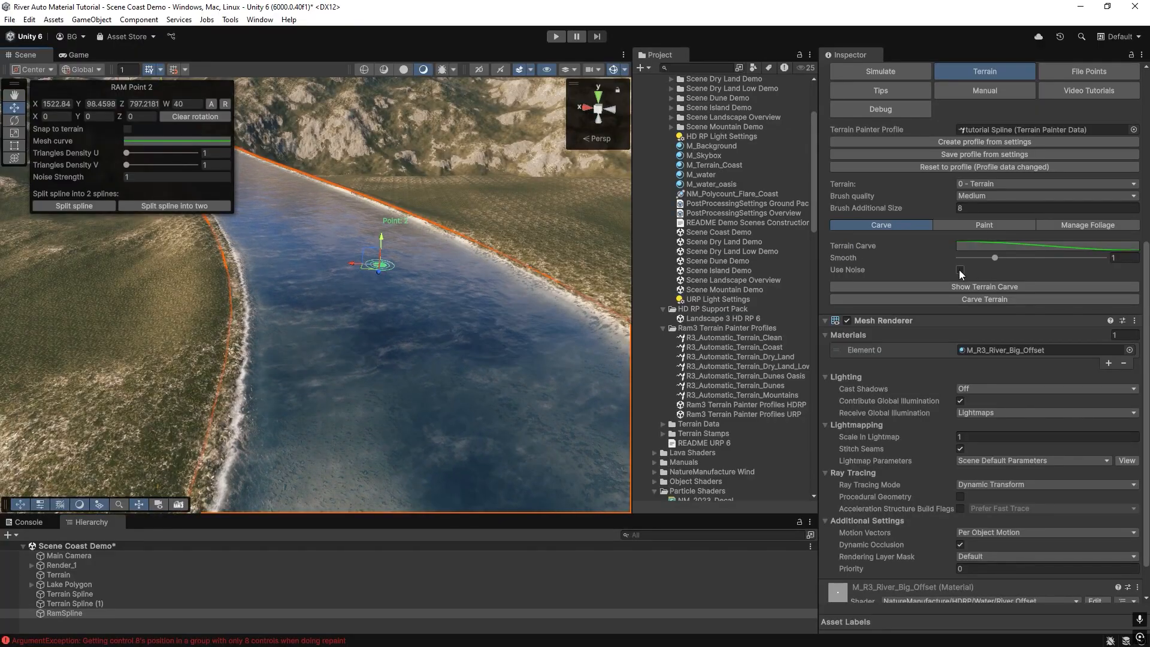
pyautogui.click(968, 300)
pyautogui.moveTo(371, 323); pyautogui.dragTo(293, 317, button='right')
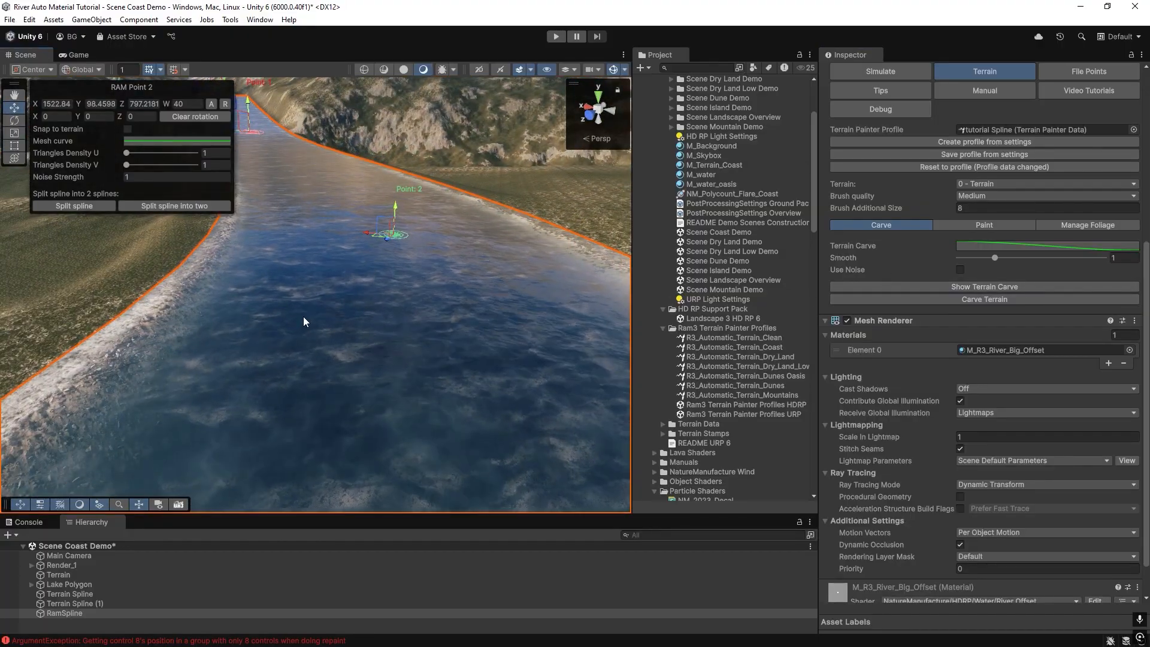
pyautogui.click(971, 224)
pyautogui.moveTo(376, 341)
pyautogui.mouseDown(button='right')
pyautogui.moveTo(419, 341)
pyautogui.moveTo(456, 373)
pyautogui.moveTo(679, 378)
pyautogui.moveTo(652, 363)
pyautogui.moveTo(431, 352)
pyautogui.mouseUp(button='right')
pyautogui.scroll(-5, 925, 451)
pyautogui.scroll(-6, 925, 451)
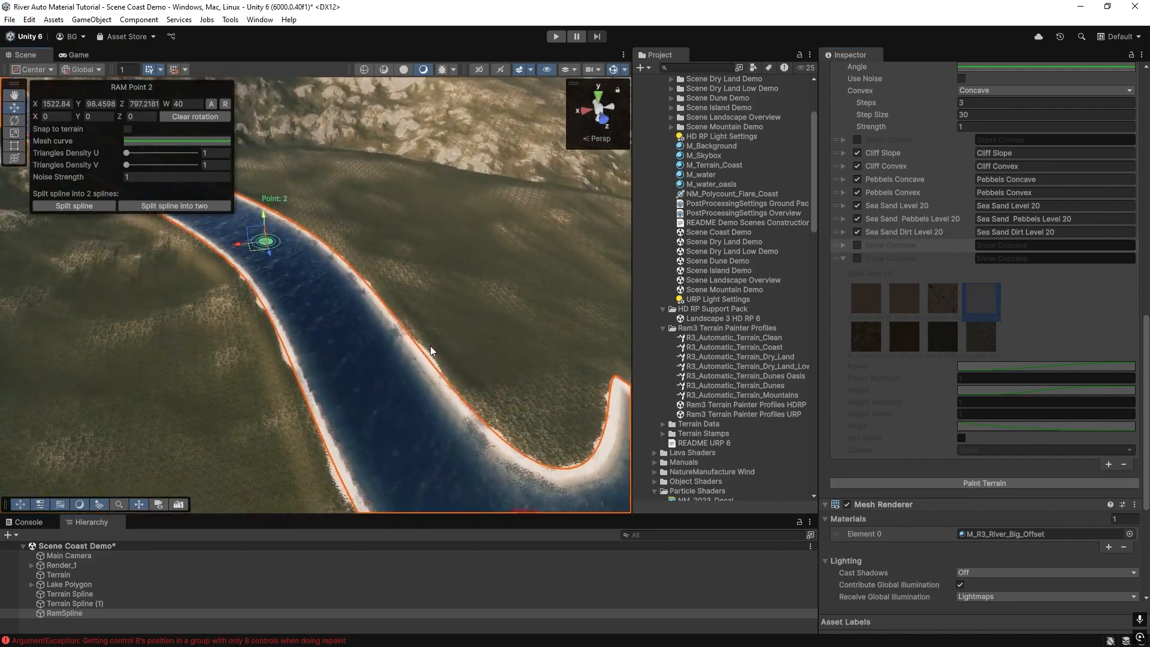
pyautogui.moveTo(308, 326); pyautogui.dragTo(350, 205, button='right')
# Select Terrain Spline (1) and paint the terrain along it with its painter settings.
pyautogui.click(61, 596)
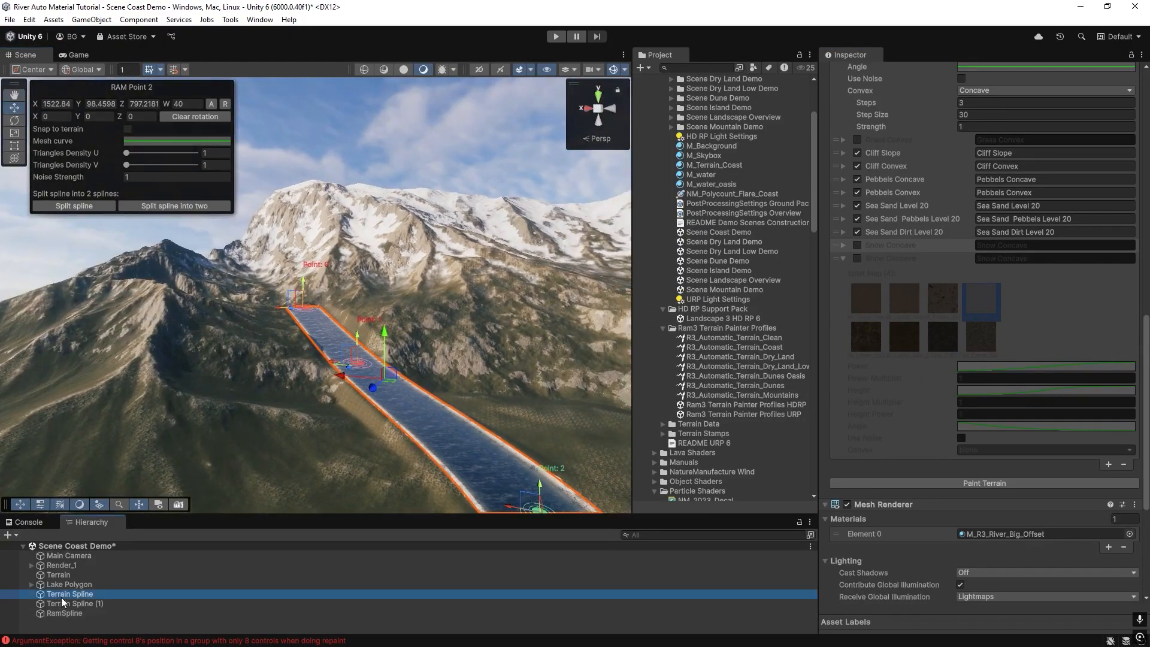
pyautogui.moveTo(255, 371); pyautogui.dragTo(566, 365, button='right')
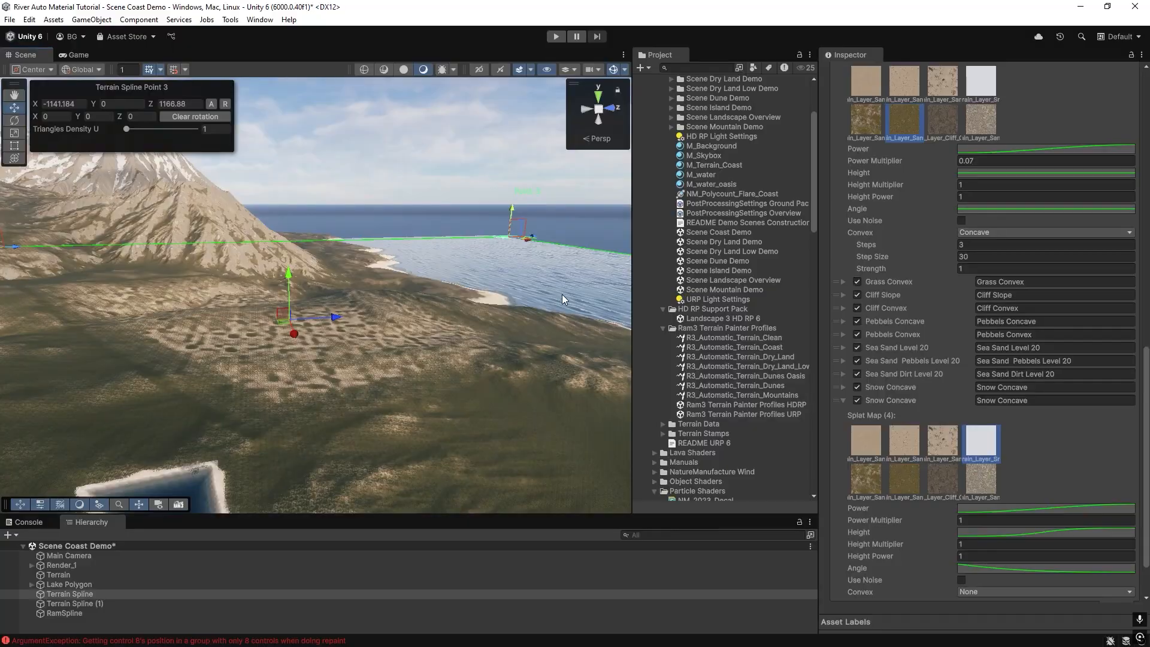
pyautogui.moveTo(562, 293); pyautogui.dragTo(359, 383, button='right')
pyautogui.click(63, 607)
pyautogui.moveTo(270, 384); pyautogui.dragTo(361, 366, button='right')
pyautogui.moveTo(442, 348); pyautogui.dragTo(407, 378, button='right')
pyautogui.moveTo(530, 340); pyautogui.dragTo(479, 500)
pyautogui.moveTo(389, 273); pyautogui.dragTo(321, 268, button='right')
pyautogui.keyDown('shift'); pyautogui.click(318, 271); pyautogui.keyUp('shift')
pyautogui.scroll(-3, 965, 526)
pyautogui.click(982, 564)
pyautogui.moveTo(383, 305)
pyautogui.mouseDown(button='right')
pyautogui.moveTo(495, 321)
pyautogui.moveTo(355, 319)
pyautogui.moveTo(199, 336)
pyautogui.moveTo(285, 419)
pyautogui.moveTo(374, 297)
pyautogui.moveTo(425, 273)
pyautogui.moveTo(295, 296)
pyautogui.moveTo(94, 296)
pyautogui.moveTo(9, 282)
pyautogui.moveTo(226, 244)
pyautogui.moveTo(352, 264)
pyautogui.moveTo(379, 328)
pyautogui.moveTo(292, 287)
pyautogui.moveTo(380, 329)
pyautogui.moveTo(393, 316)
pyautogui.moveTo(369, 293)
pyautogui.mouseUp(button='right')
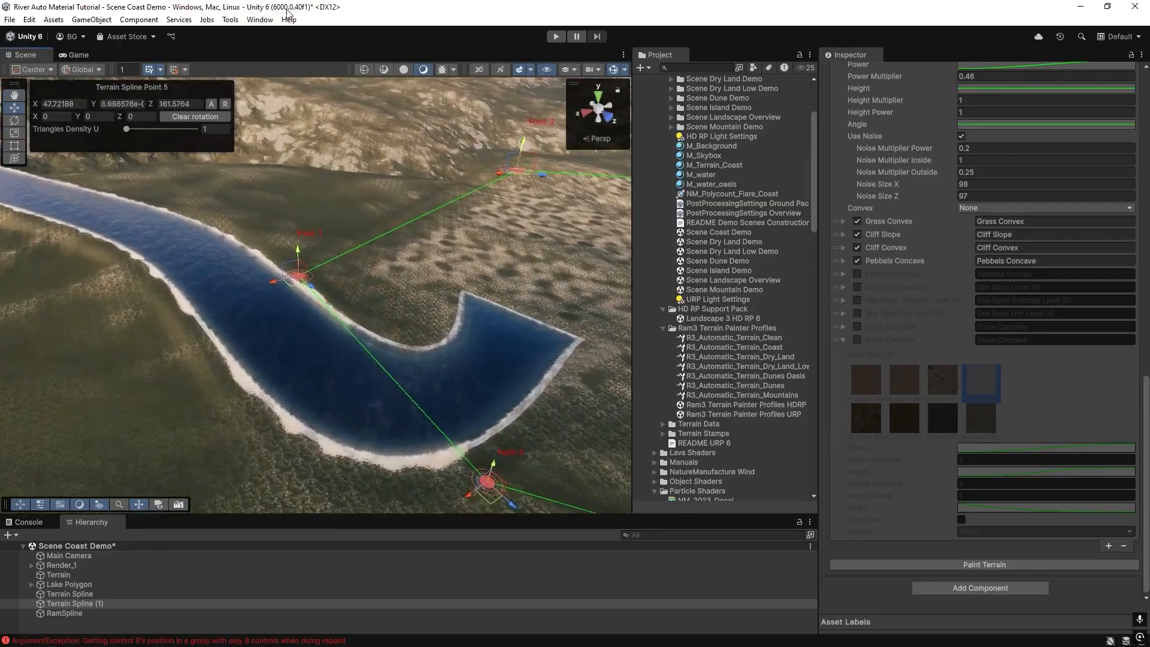
# Open the Terrain Splines Manager and gather all spline painters into its Terrain Splines list.
pyautogui.click(231, 20)
pyautogui.moveTo(282, 34)
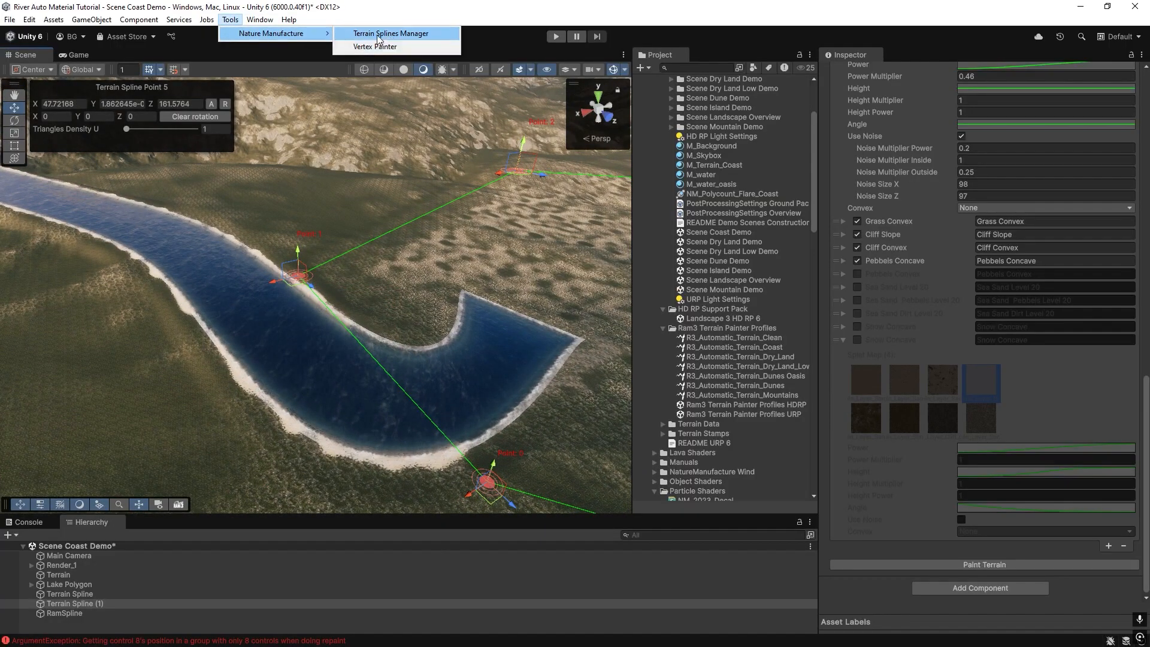
pyautogui.click(377, 34)
pyautogui.moveTo(838, 175); pyautogui.dragTo(749, 265)
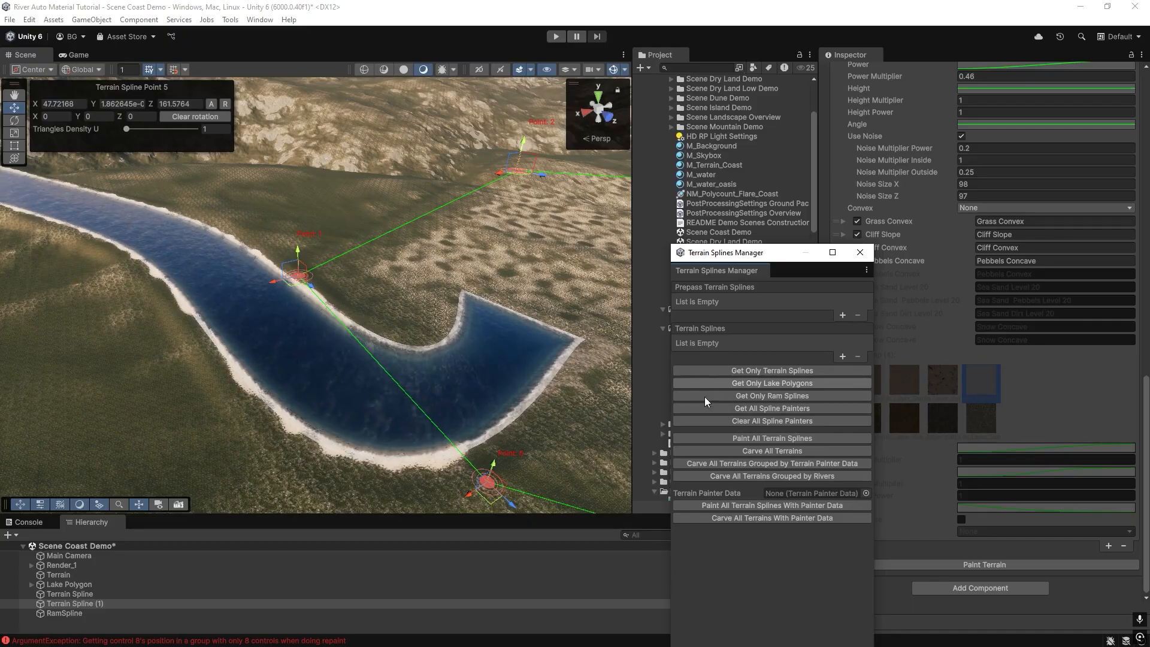
pyautogui.click(718, 409)
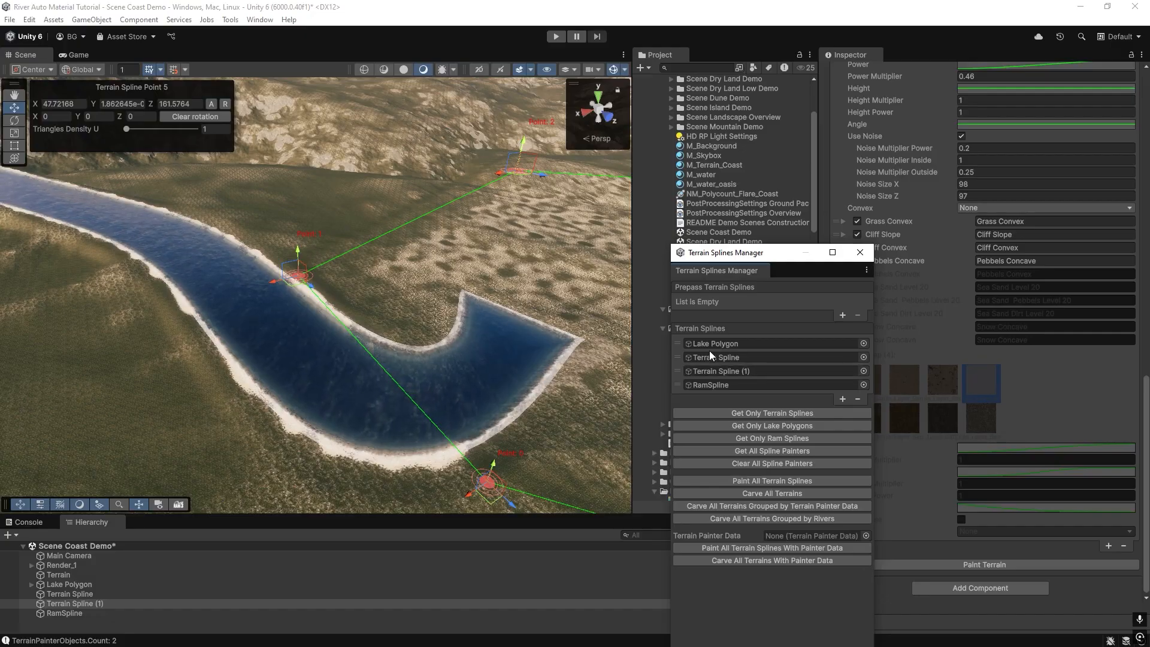
# Remove Lake Polygon from the Terrain Splines list and paint all terrain splines.
pyautogui.moveTo(677, 342); pyautogui.dragTo(678, 394)
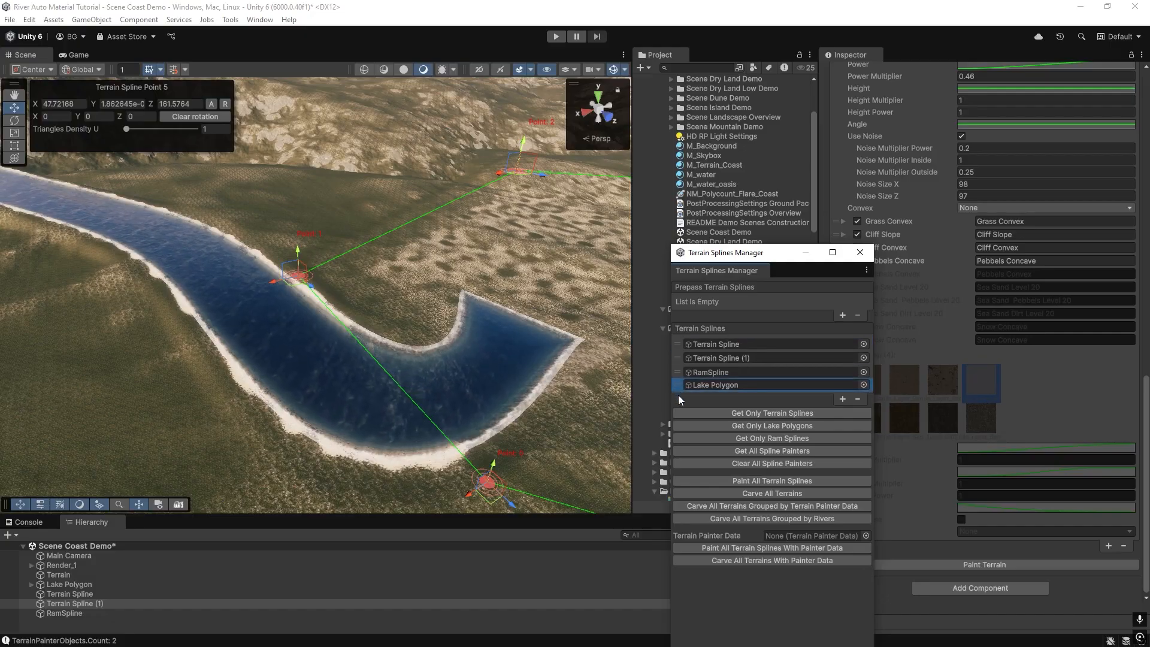
pyautogui.click(858, 399)
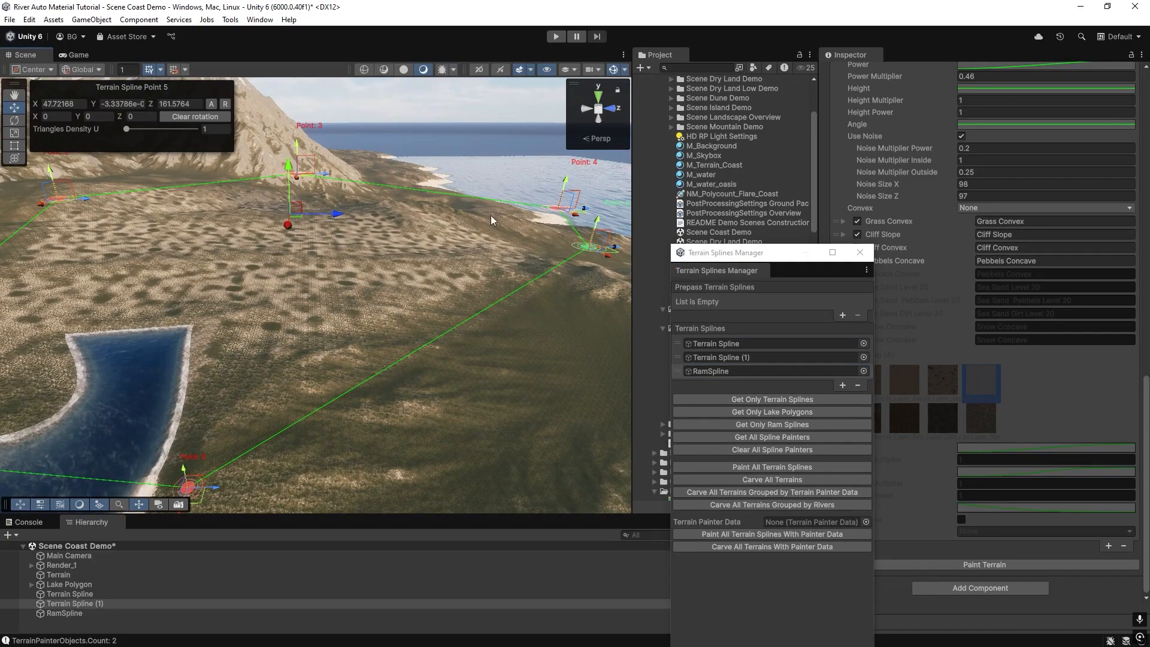
pyautogui.moveTo(476, 242); pyautogui.dragTo(254, 268, button='right')
pyautogui.click(732, 468)
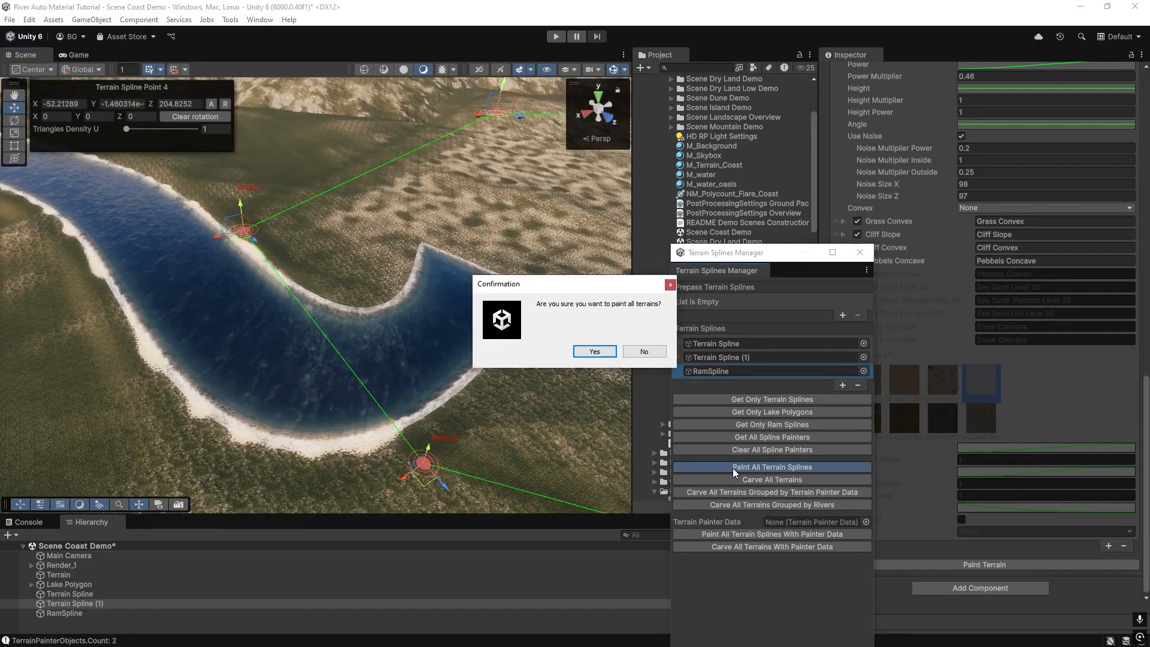
pyautogui.click(592, 355)
pyautogui.moveTo(407, 336)
pyautogui.mouseDown(button='right')
pyautogui.moveTo(449, 333)
pyautogui.moveTo(339, 312)
pyautogui.mouseUp(button='right')
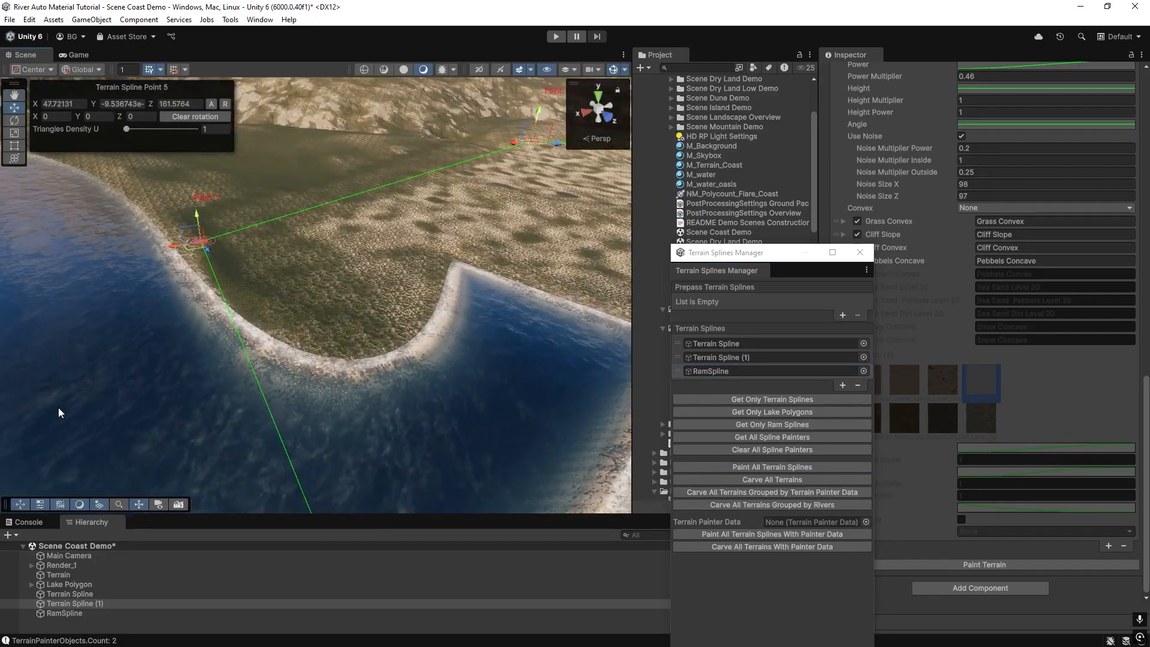
# Move RamSpline above Terrain Spline (1) in the list and paint all terrain splines again.
pyautogui.keyDown('shift'); pyautogui.moveTo(403, 333); pyautogui.dragTo(333, 256, button='right'); pyautogui.keyUp('shift')
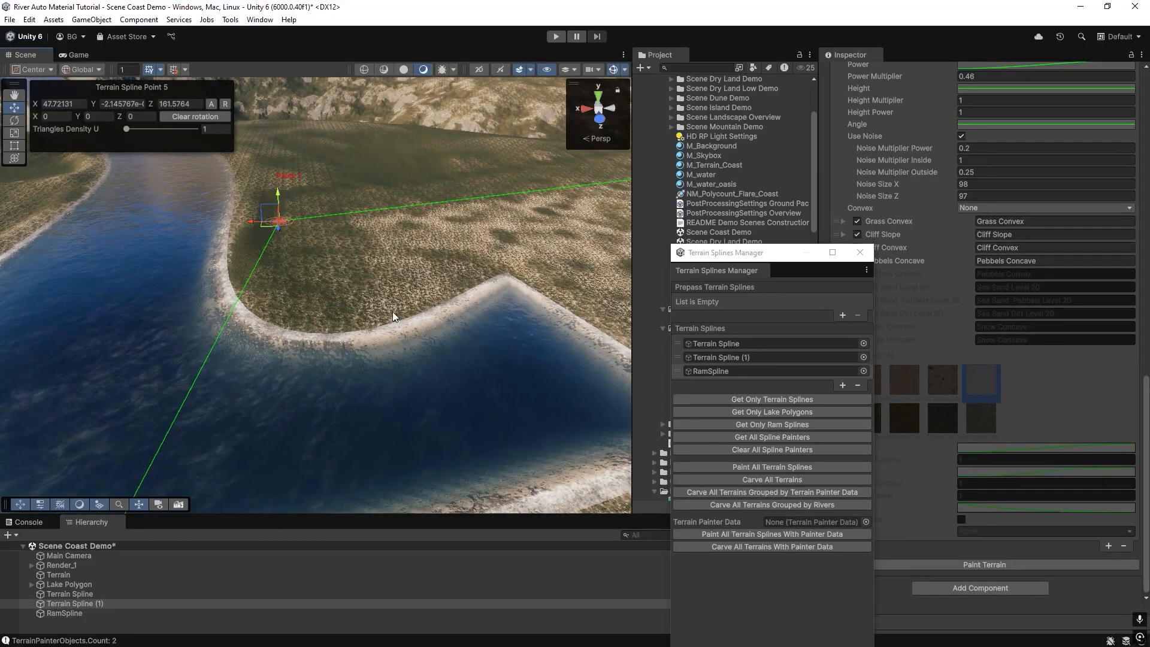
pyautogui.scroll(3, 569, 378)
pyautogui.click(702, 372)
pyautogui.click(683, 358)
pyautogui.moveTo(681, 365); pyautogui.dragTo(683, 374)
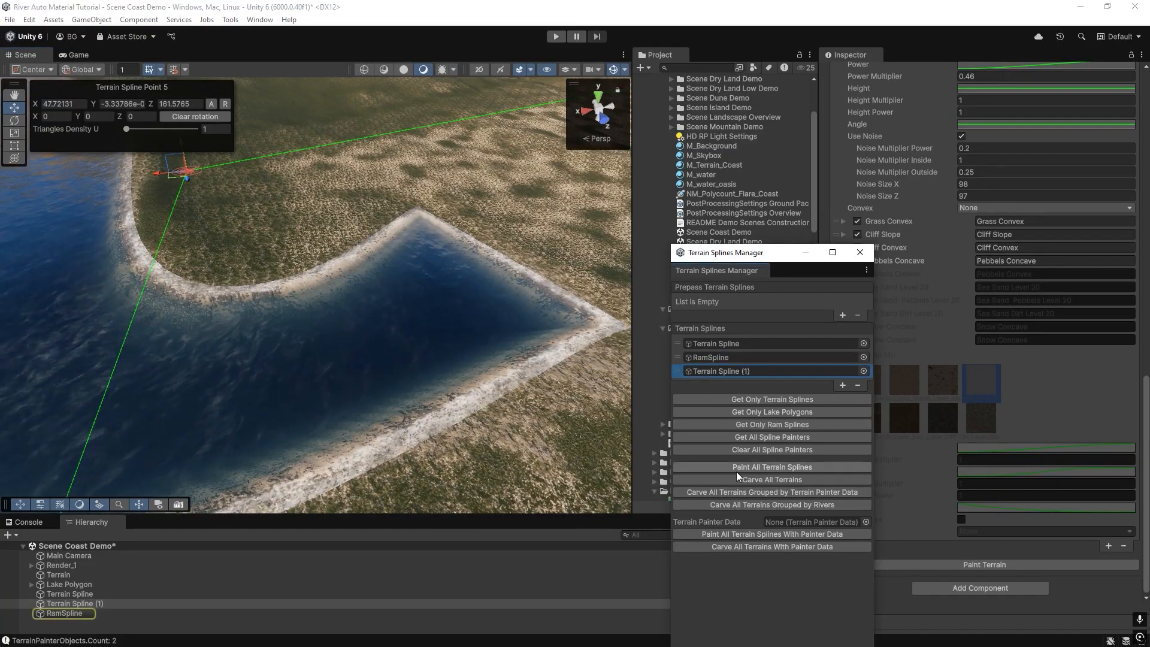
pyautogui.click(737, 468)
pyautogui.click(590, 352)
# Move Terrain Spline (1) back above RamSpline and repaint all terrain splines.
pyautogui.scroll(5, 321, 341)
pyautogui.moveTo(314, 374); pyautogui.dragTo(606, 361, button='right')
pyautogui.moveTo(677, 372); pyautogui.dragTo(679, 358)
pyautogui.click(731, 466)
pyautogui.click(593, 351)
pyautogui.moveTo(257, 383); pyautogui.dragTo(250, 294, button='right')
pyautogui.moveTo(416, 305); pyautogui.dragTo(330, 358, button='right')
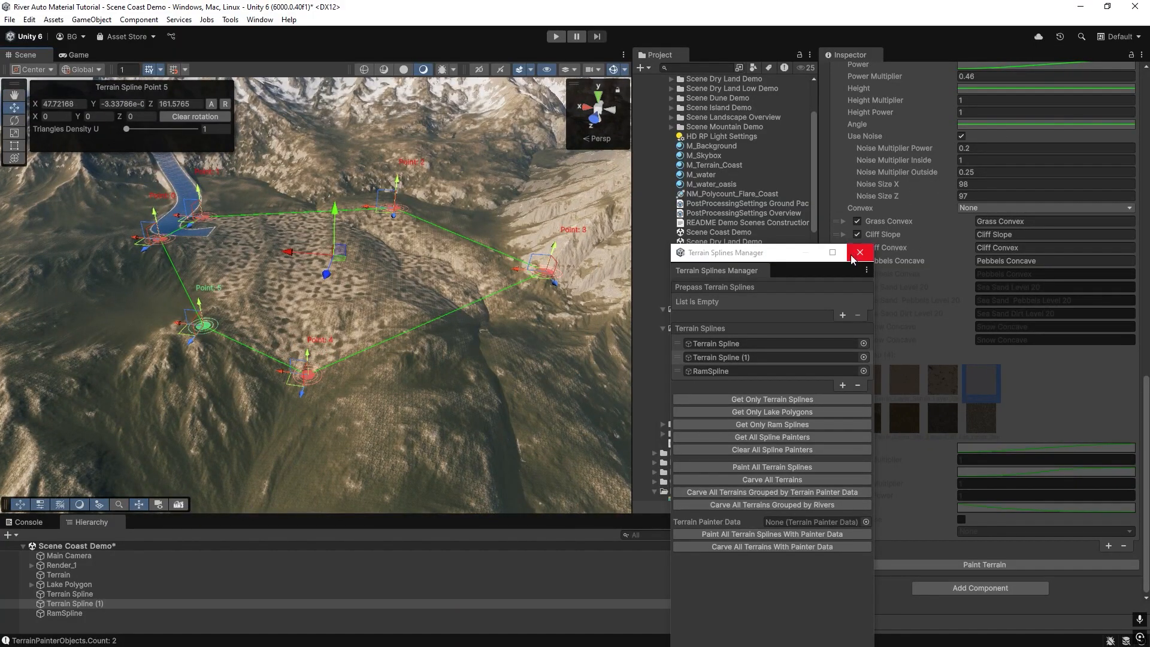
# Inspect the painted terrain around the lake splines and the river.
pyautogui.moveTo(370, 400); pyautogui.dragTo(167, 287, button='right')
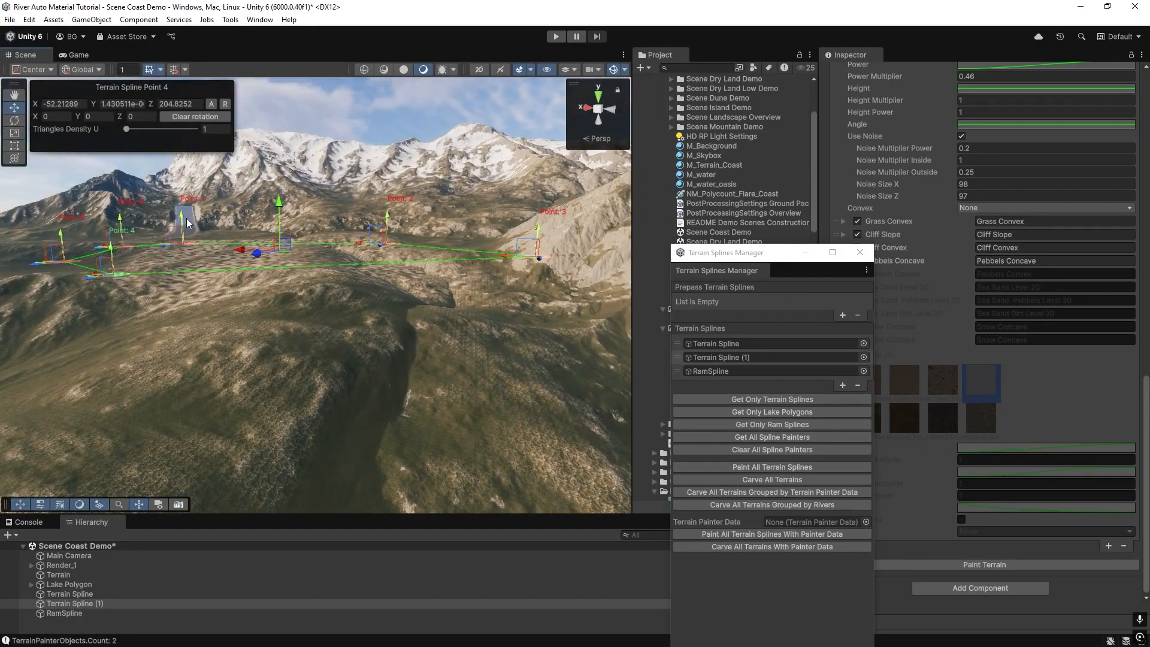
pyautogui.moveTo(322, 258); pyautogui.dragTo(365, 242, button='right')
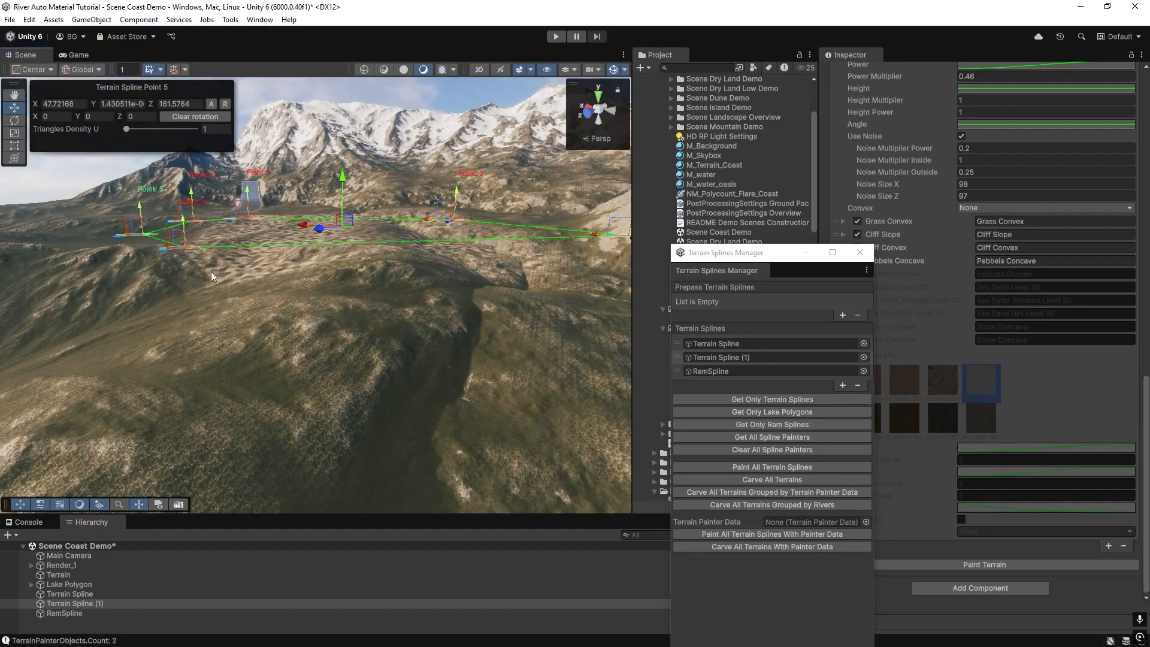
pyautogui.moveTo(224, 312); pyautogui.dragTo(191, 318, button='right')
pyautogui.moveTo(452, 376); pyautogui.dragTo(236, 410, button='right')
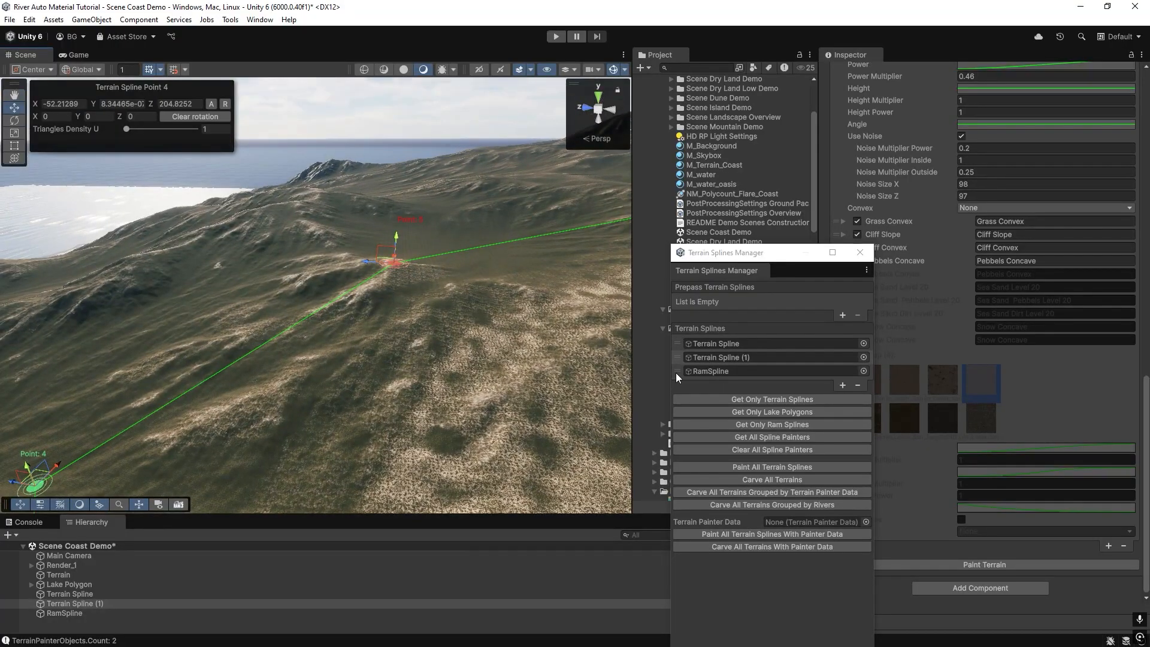
pyautogui.moveTo(200, 325); pyautogui.dragTo(336, 305, button='right')
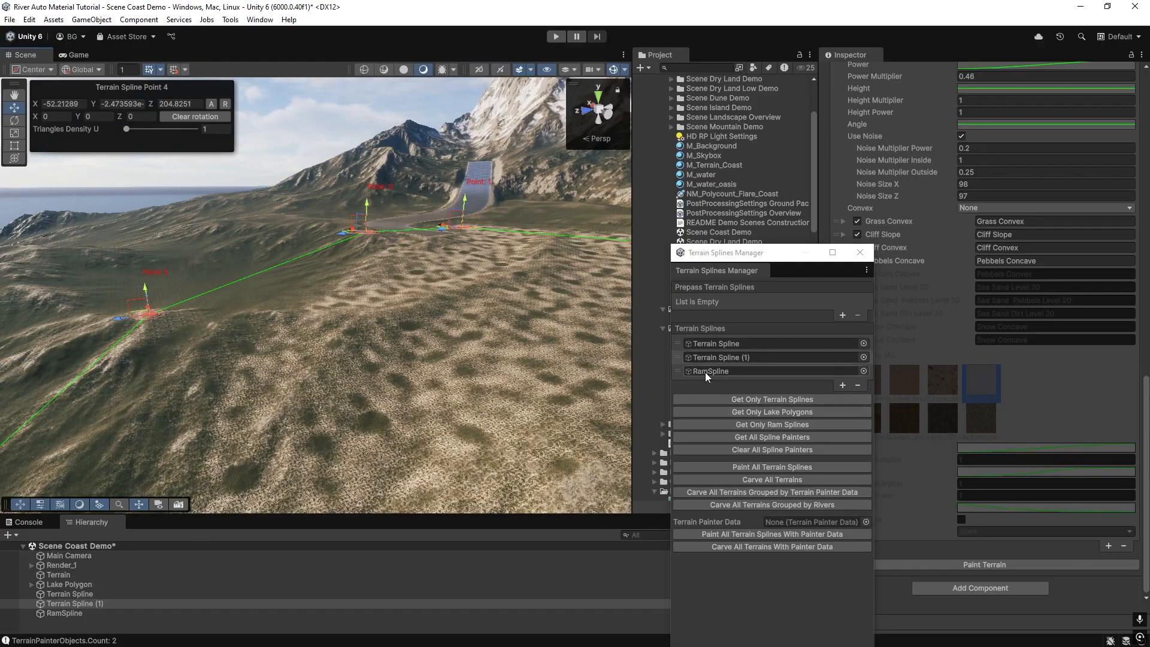
pyautogui.moveTo(288, 277); pyautogui.dragTo(357, 274, button='right')
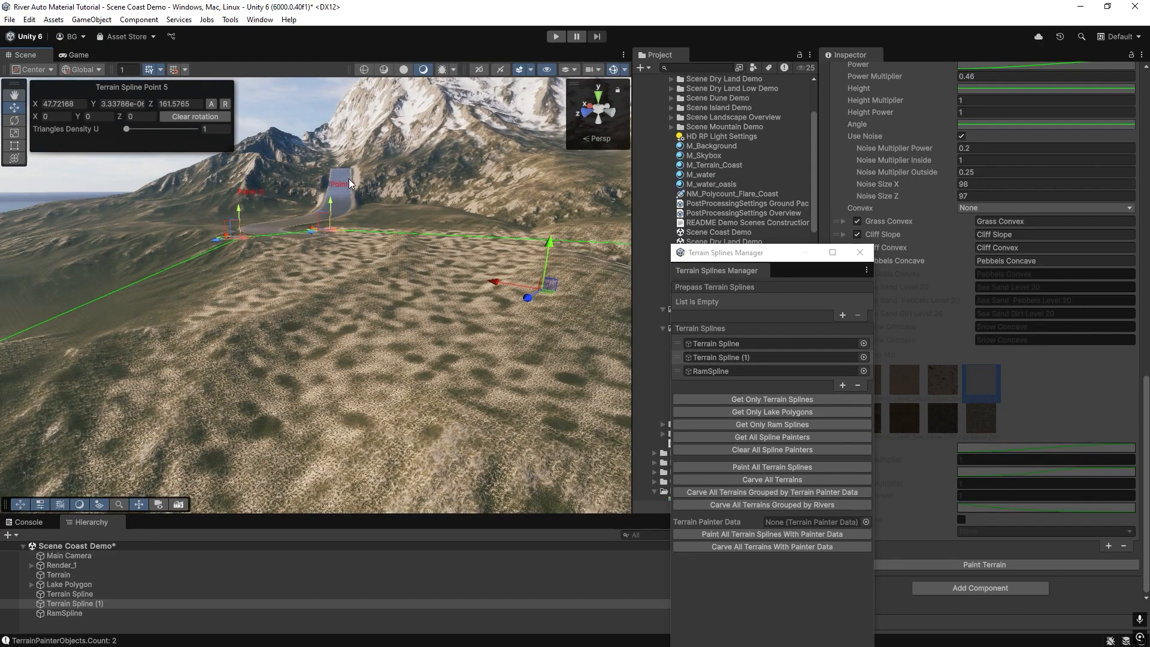
pyautogui.moveTo(268, 238); pyautogui.dragTo(202, 242, button='right')
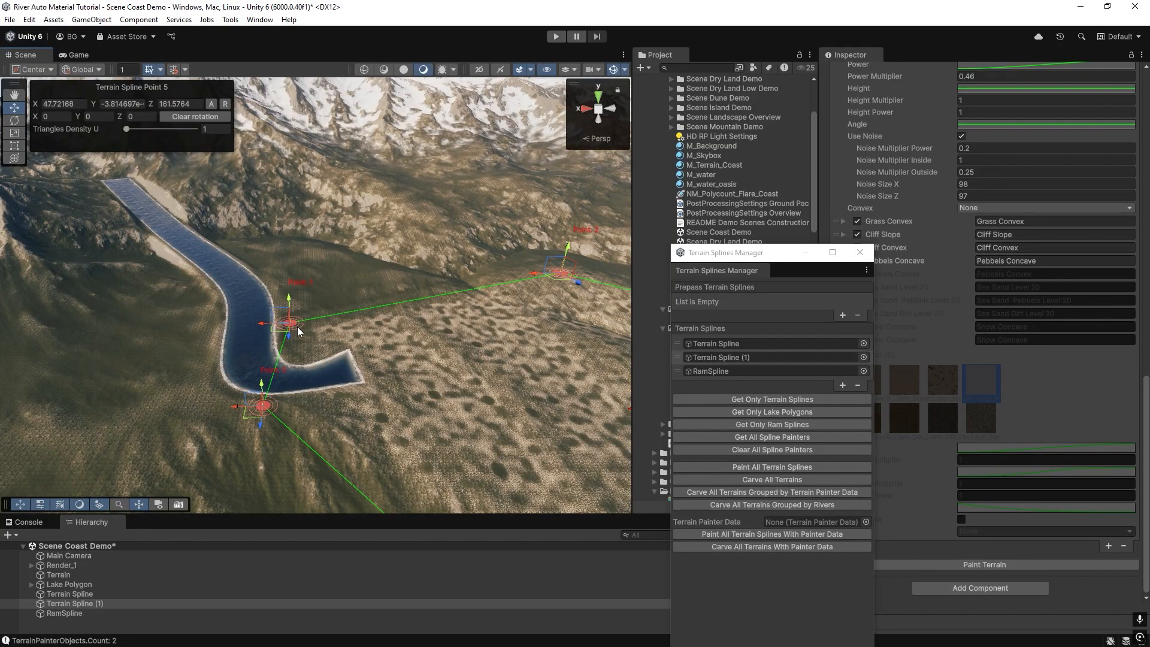
pyautogui.moveTo(314, 276); pyautogui.dragTo(302, 214, button='right')
pyautogui.moveTo(339, 353); pyautogui.dragTo(303, 295, button='right')
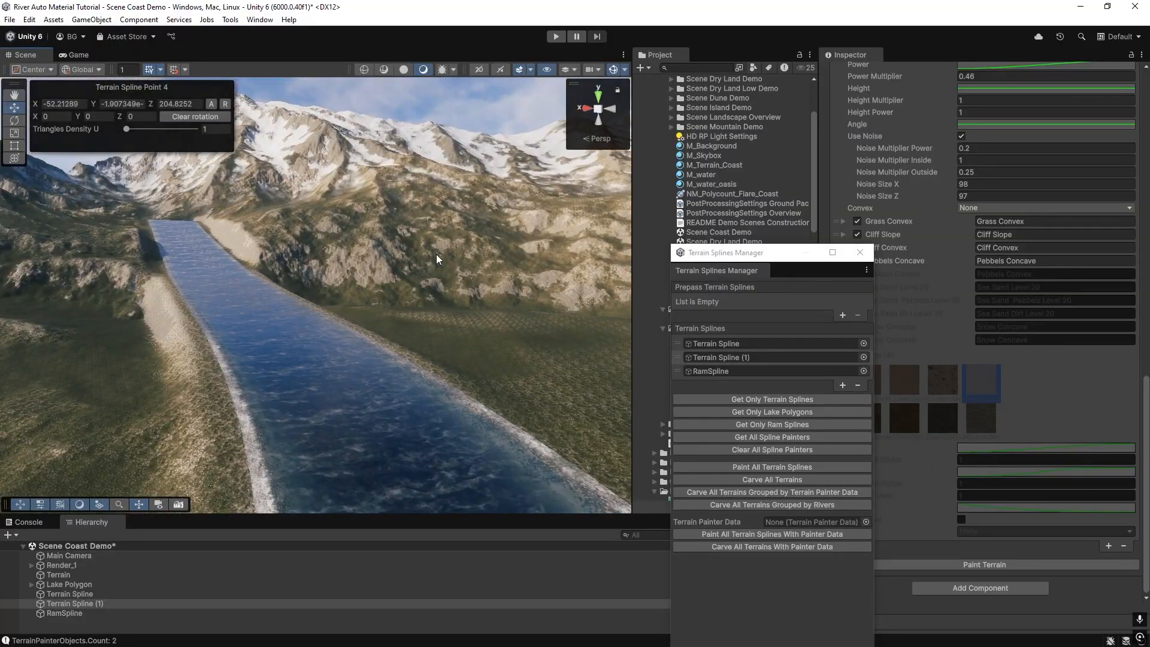
pyautogui.moveTo(337, 256); pyautogui.dragTo(253, 330, button='right')
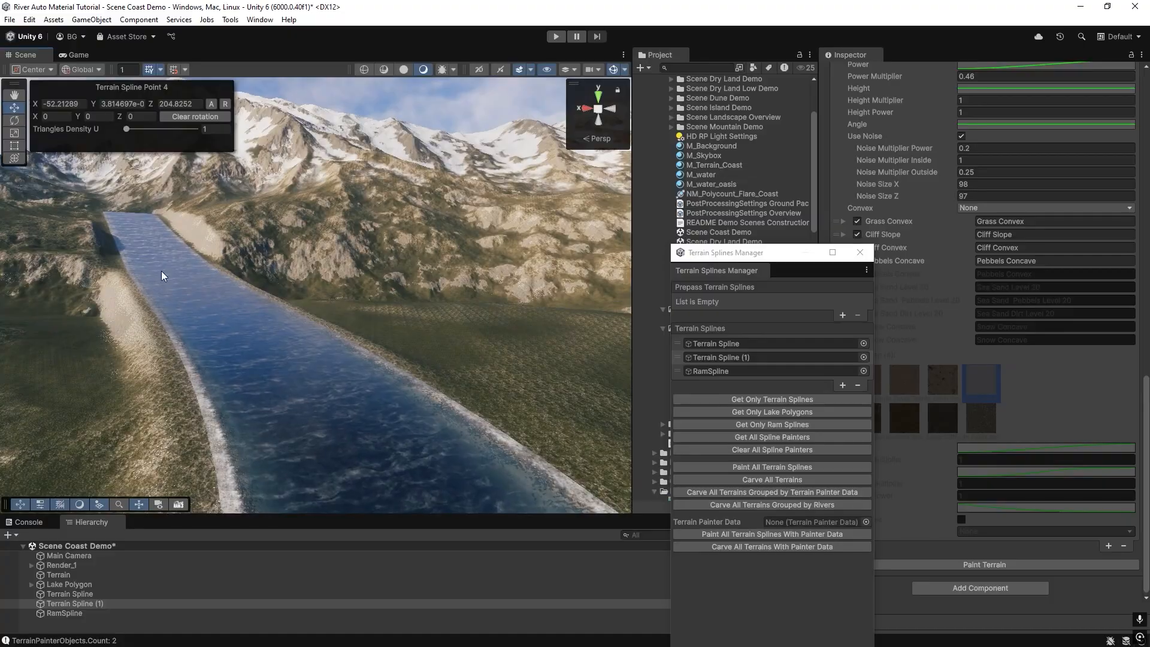
# Select the M_Terrain_Coast material and inspect the coastline terrain.
pyautogui.click(179, 306)
pyautogui.click(69, 603)
pyautogui.moveTo(360, 336); pyautogui.dragTo(204, 495, button='right')
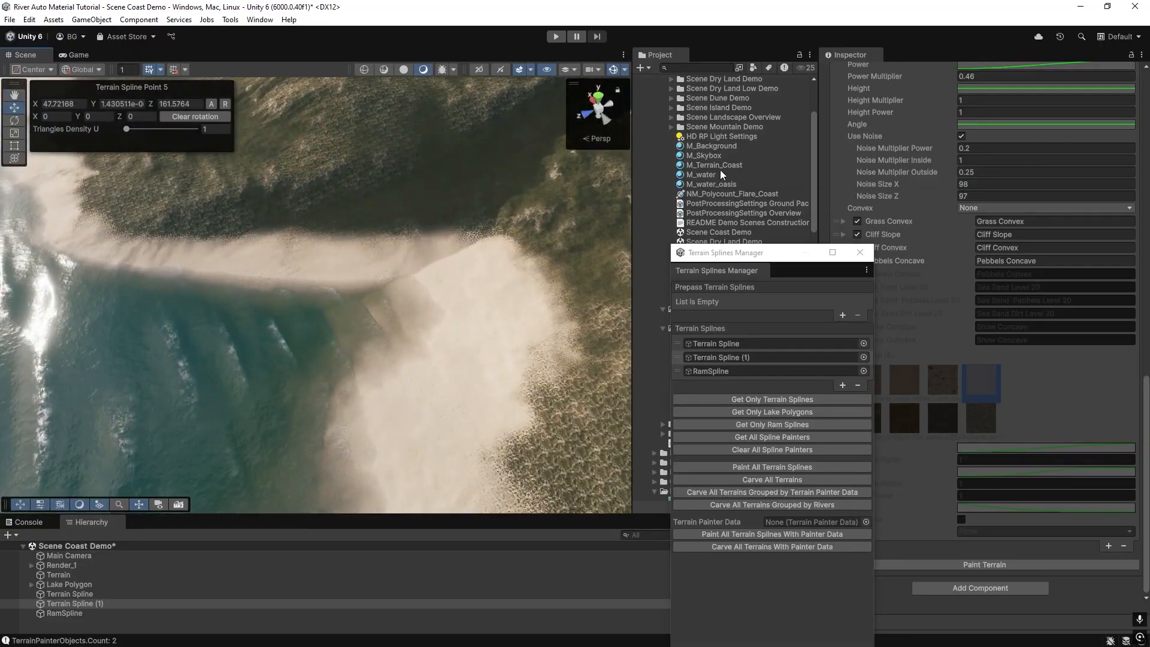
pyautogui.click(720, 166)
pyautogui.moveTo(362, 330)
pyautogui.mouseDown(button='right')
pyautogui.moveTo(352, 380)
pyautogui.moveTo(198, 264)
pyautogui.moveTo(191, 206)
pyautogui.mouseUp(button='right')
pyautogui.moveTo(357, 308); pyautogui.dragTo(150, 273, button='right')
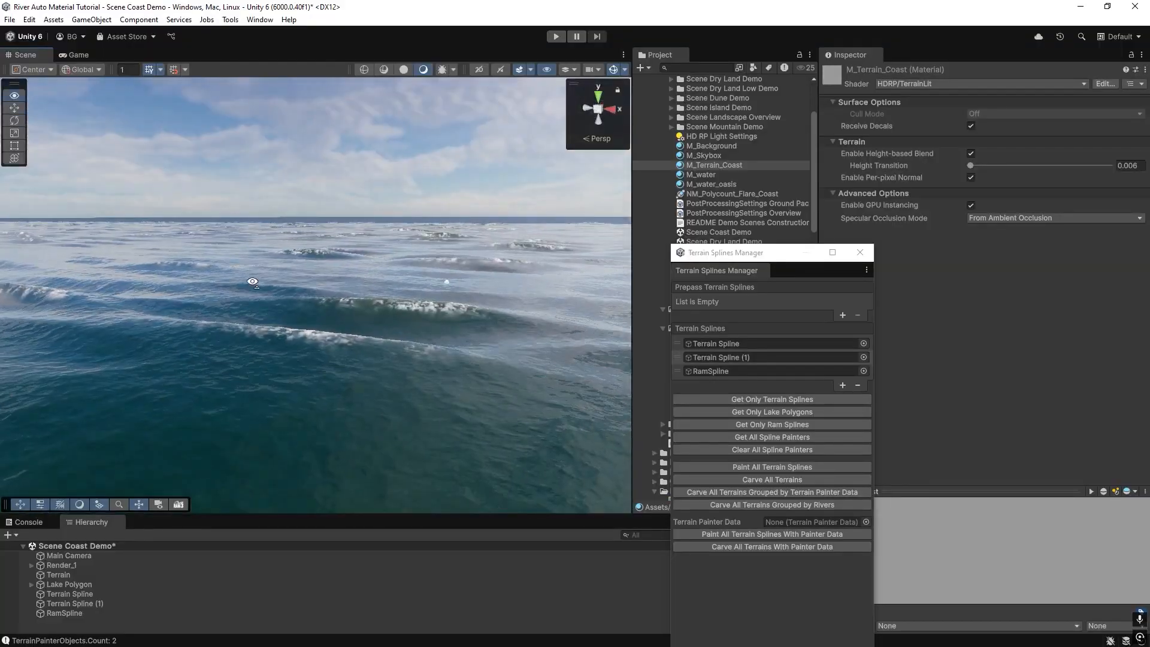
pyautogui.moveTo(365, 336); pyautogui.dragTo(182, 287, button='right')
pyautogui.moveTo(360, 254); pyautogui.dragTo(370, 310, button='right')
# Expand the Coast Environment folder in the project assets.
pyautogui.moveTo(742, 253); pyautogui.dragTo(944, 235)
pyautogui.scroll(3, 710, 224)
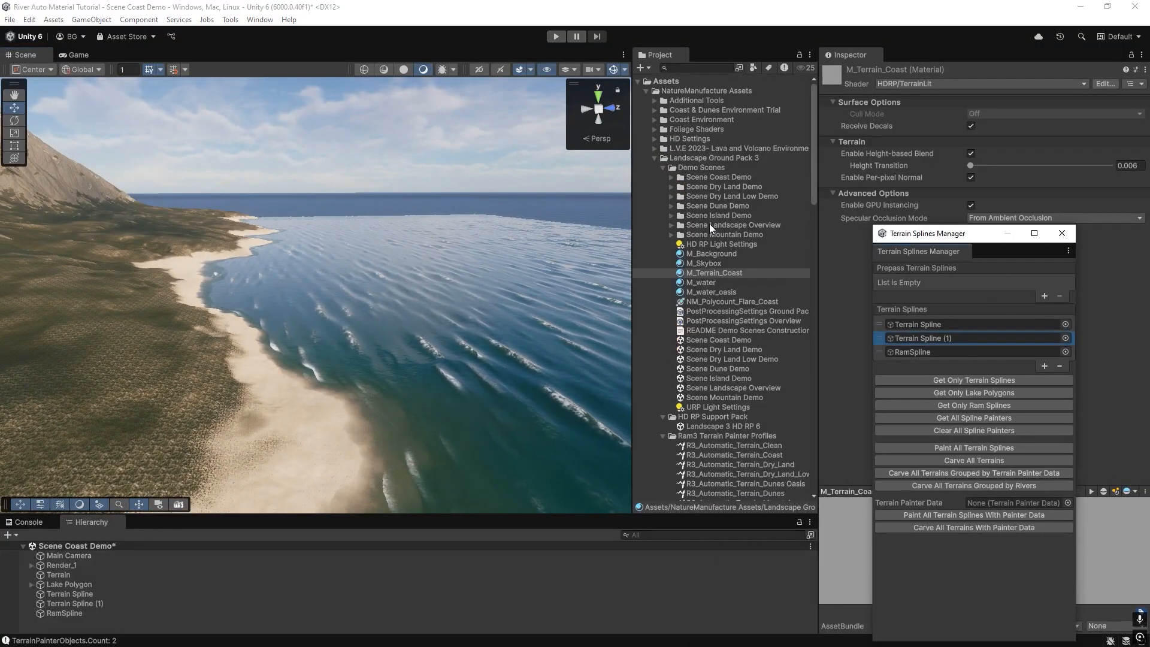
pyautogui.click(680, 119)
pyautogui.press('Right')
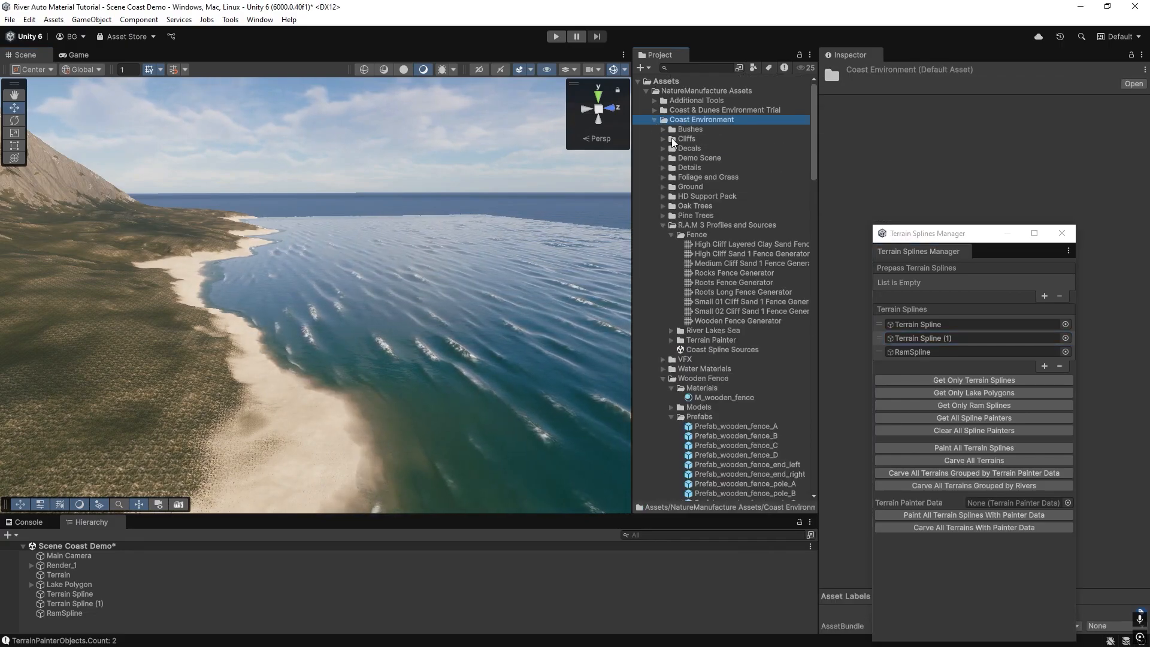
pyautogui.moveTo(242, 249); pyautogui.dragTo(138, 226, button='right')
pyautogui.moveTo(243, 273); pyautogui.dragTo(201, 291, button='right')
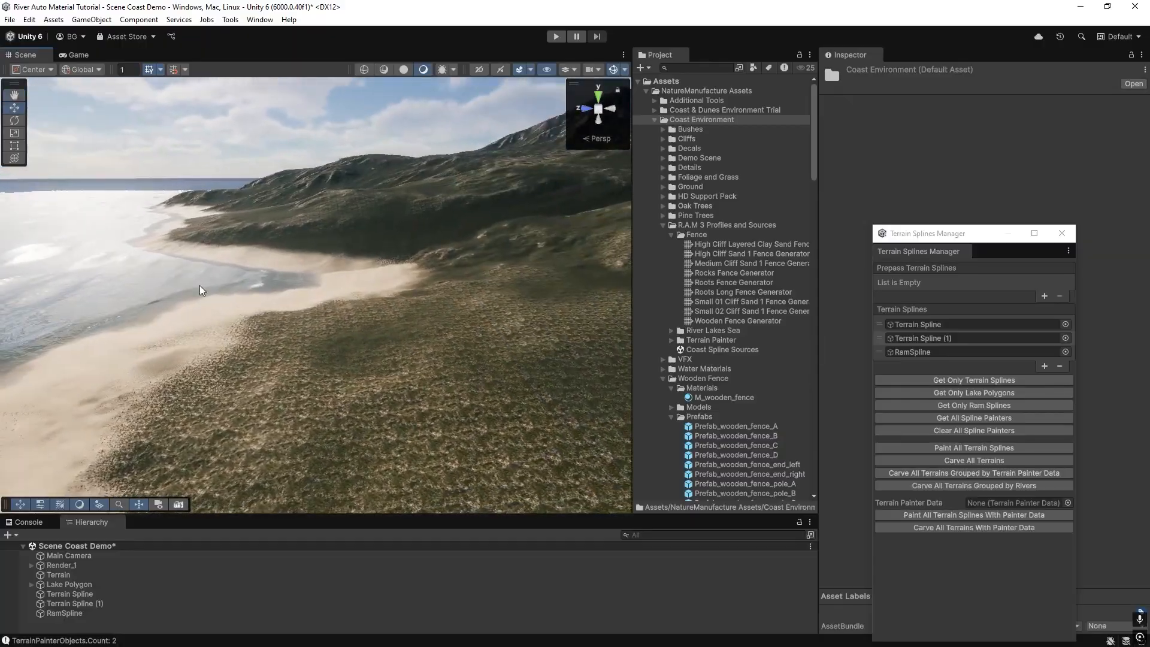